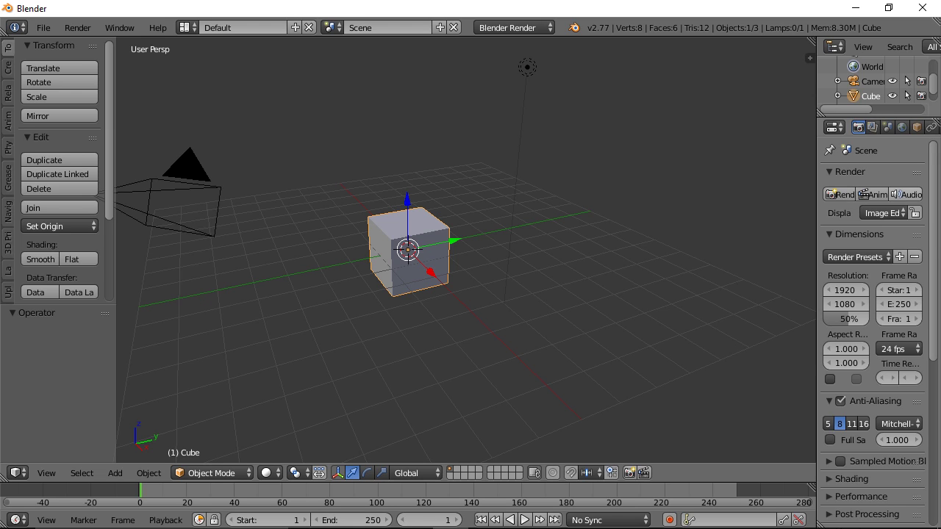
Check the mouse button used for selection in the user preferences' input settings, then close the preferences
{"action": "left_click", "coordinate": [906, 194]}
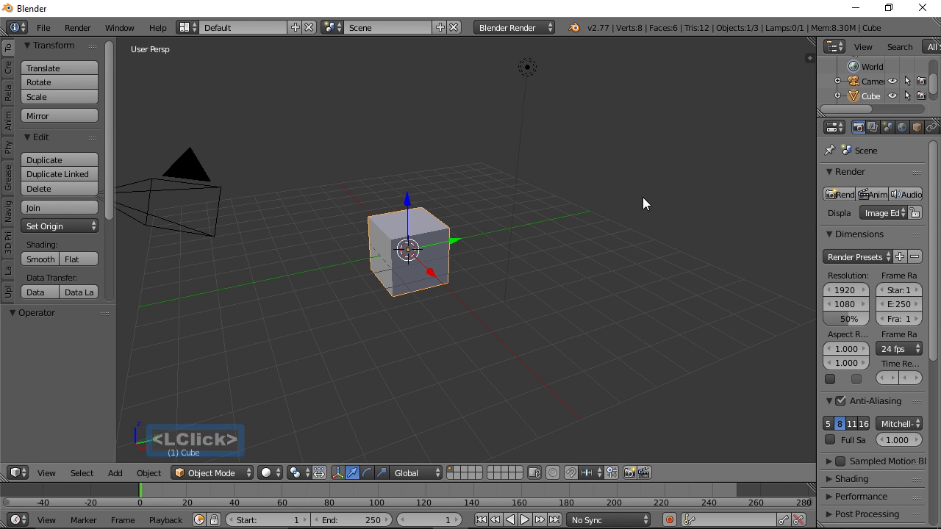
{"action": "left_click", "coordinate": [48, 28]}
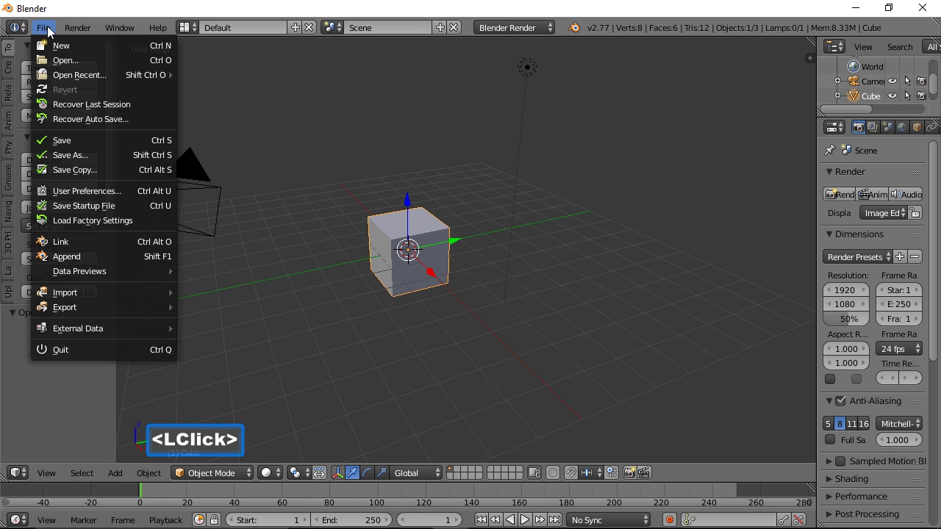
{"action": "left_click", "coordinate": [112, 191]}
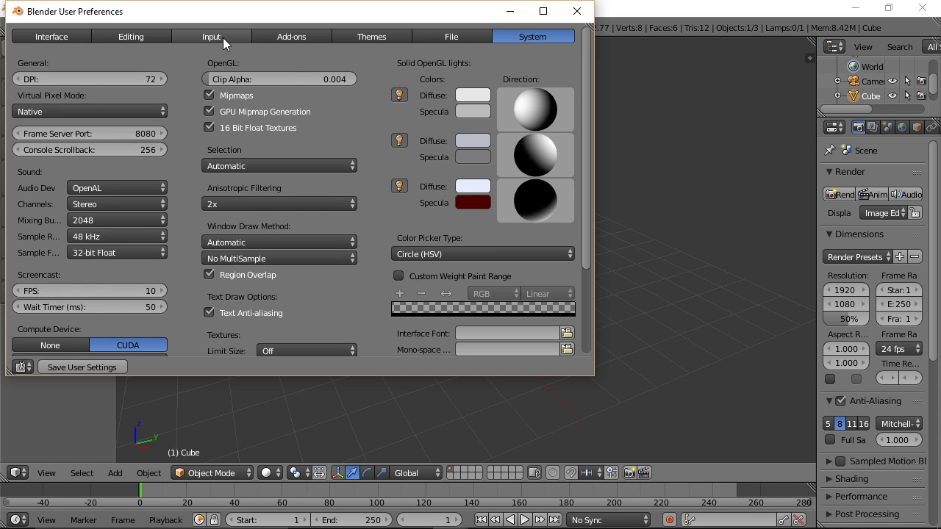
{"action": "left_click", "coordinate": [224, 39]}
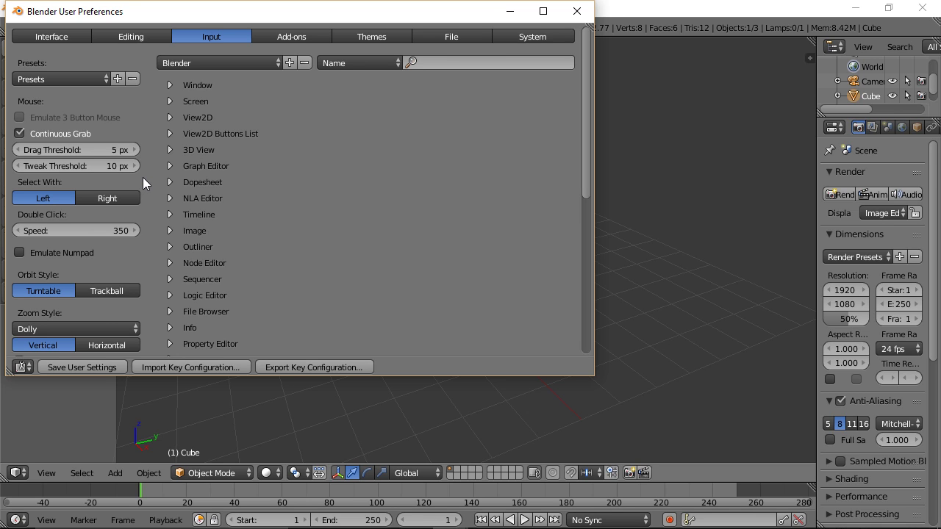
{"action": "left_click", "coordinate": [577, 11]}
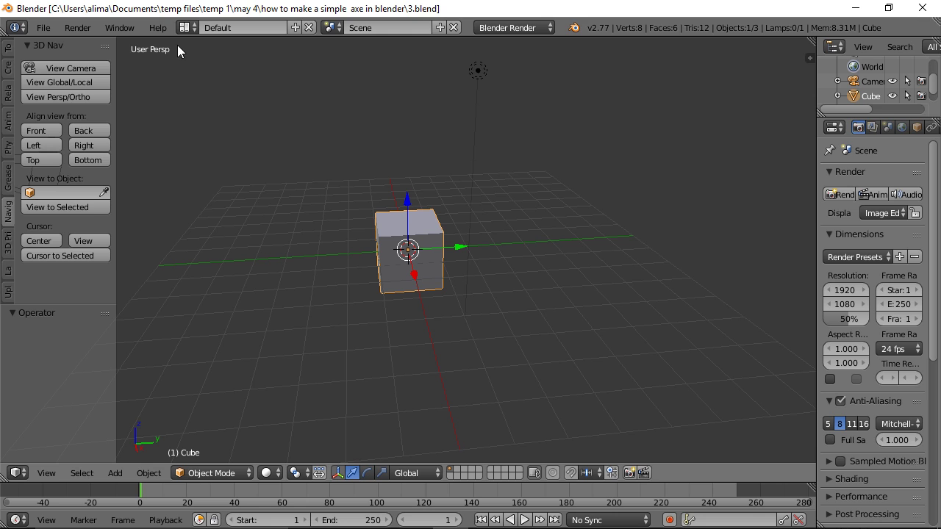
Check the 3D View: 3D Navigation add-on in the user preferences, then close the preferences
{"action": "left_click", "coordinate": [44, 29]}
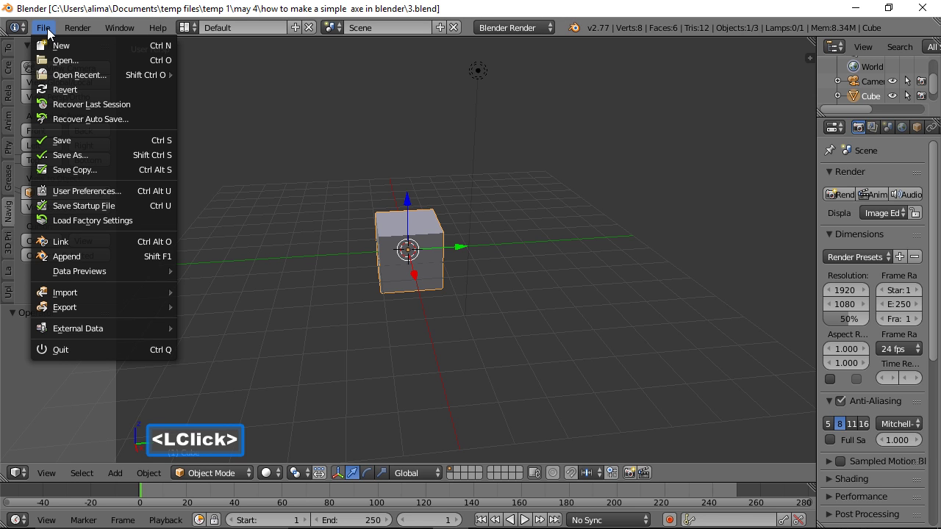
{"action": "left_click", "coordinate": [97, 193]}
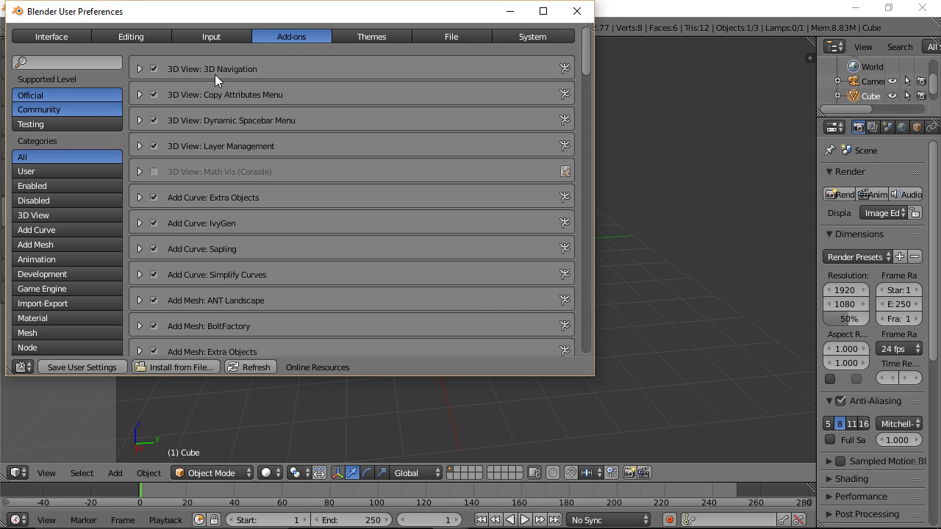
{"action": "left_click", "coordinate": [577, 11]}
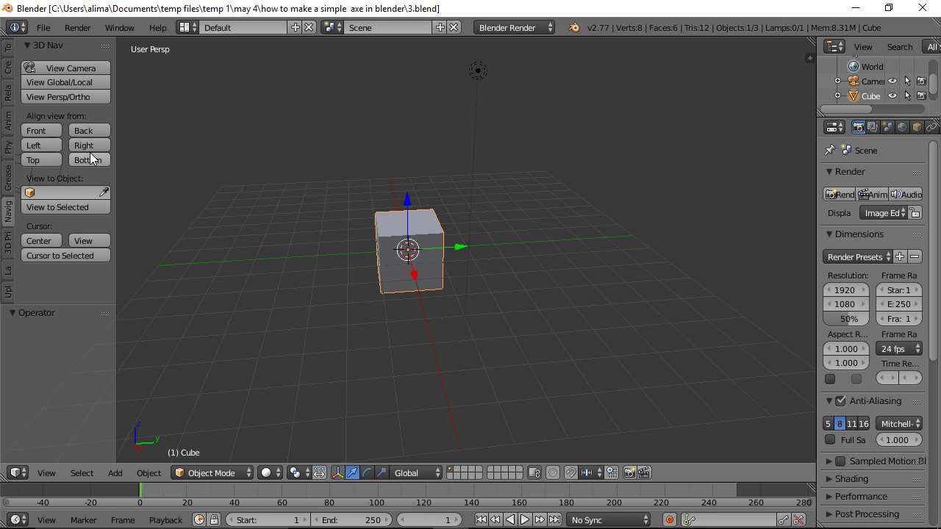
Delete the default cube from the scene
{"action": "middle_click_drag", "start_coordinate": [604, 263], "coordinate": [576, 281]}
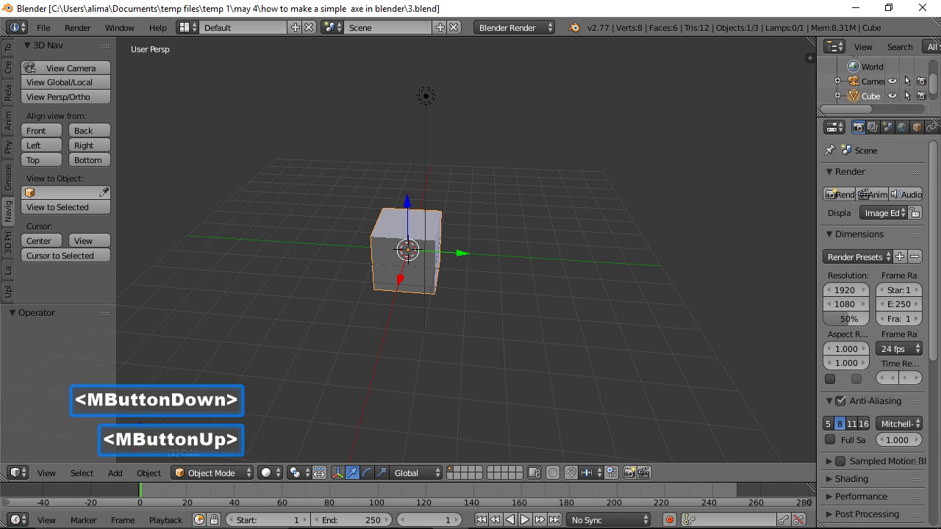
{"action": "left_click", "coordinate": [626, 261]}
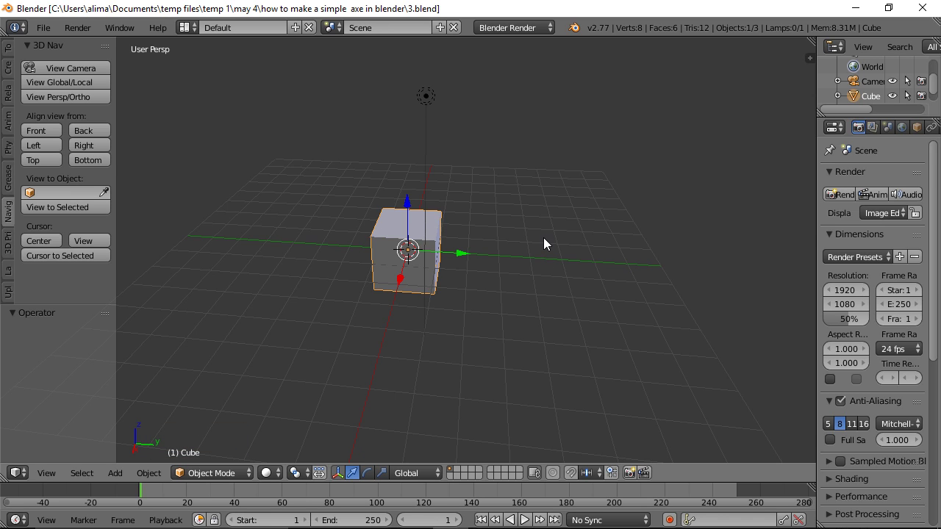
{"action": "key", "text": "x"}
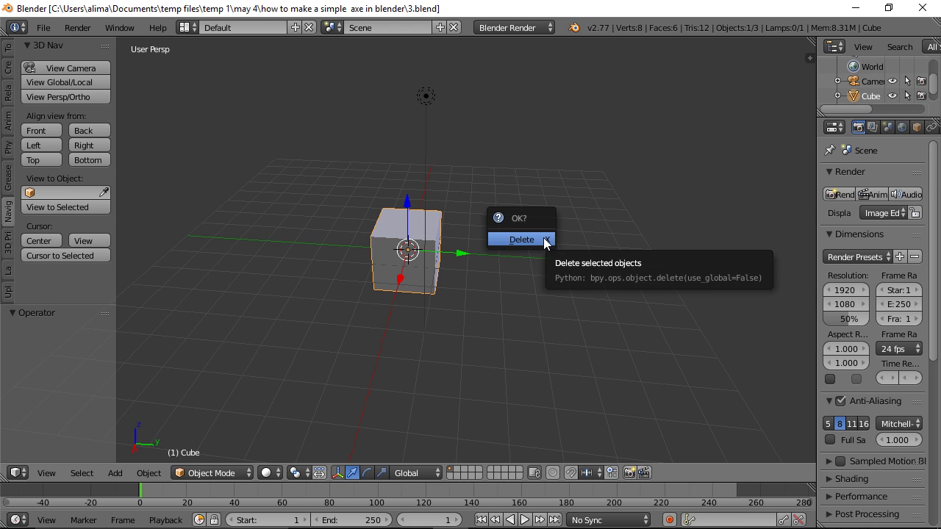
{"action": "left_click", "coordinate": [544, 242]}
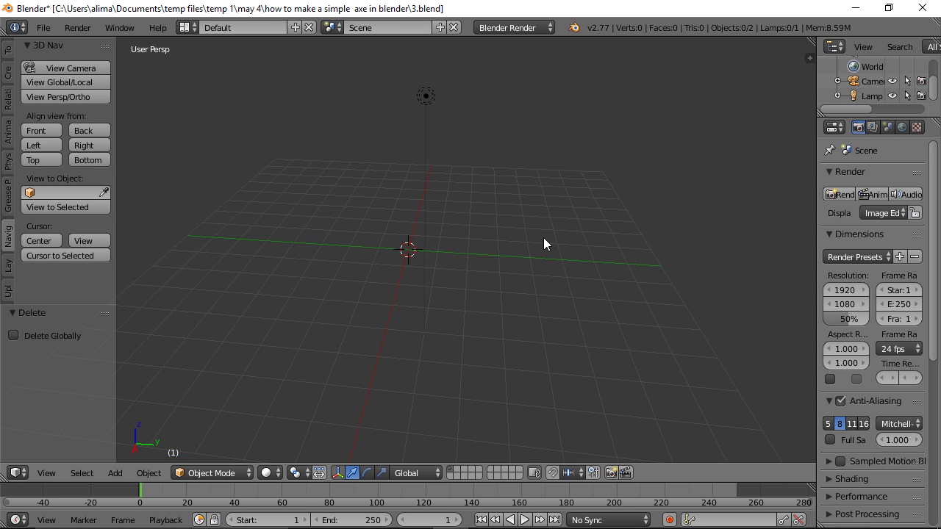
Add a cylinder mesh at the origin and set its number of vertices to 6
{"action": "key", "text": "shift+a"}
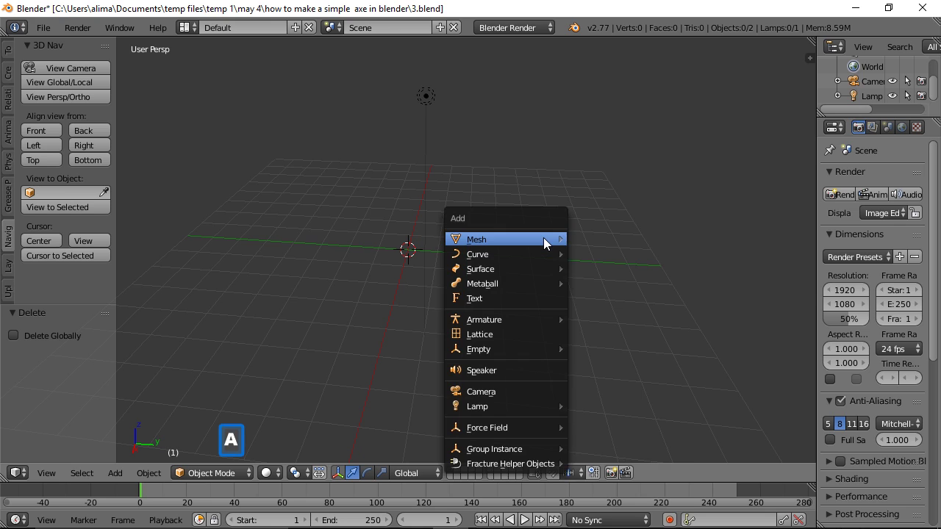
{"action": "mouse_move", "coordinate": [543, 238]}
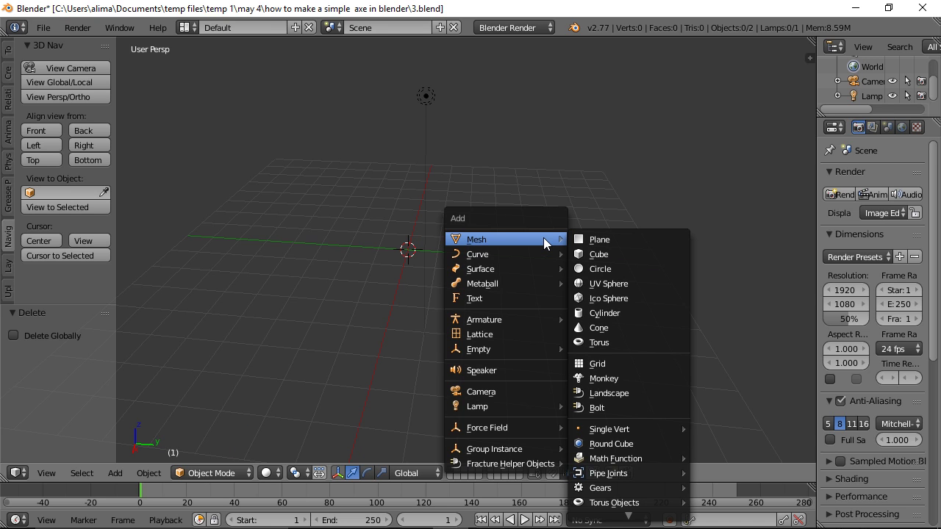
{"action": "left_click", "coordinate": [622, 309]}
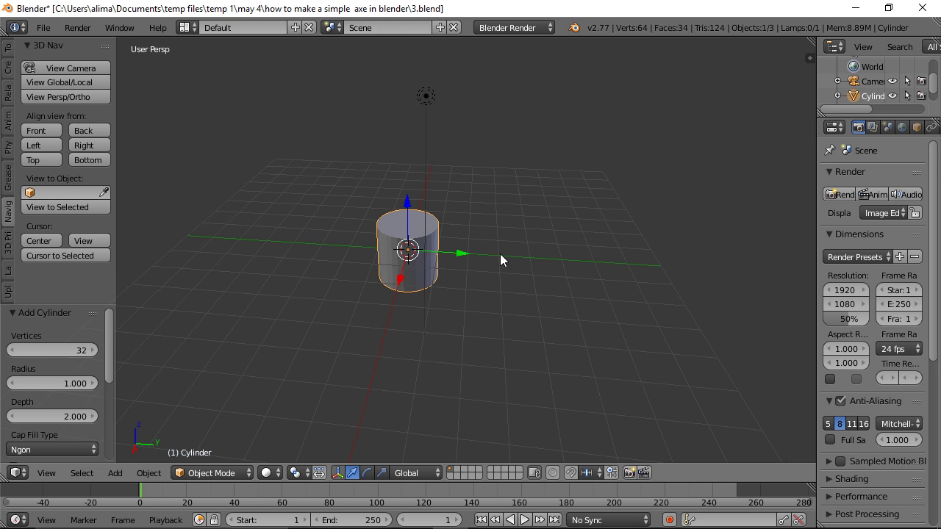
{"action": "left_click", "coordinate": [76, 350]}
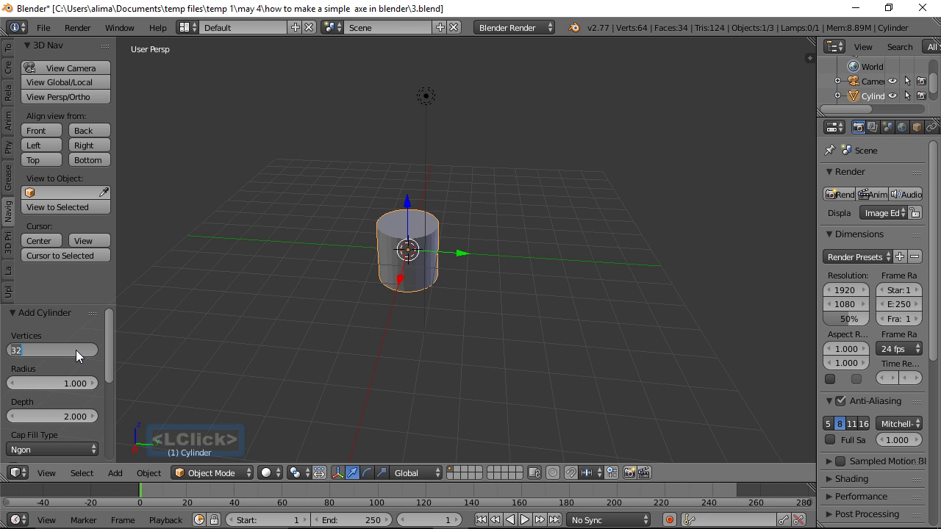
{"action": "type", "text": "6"}
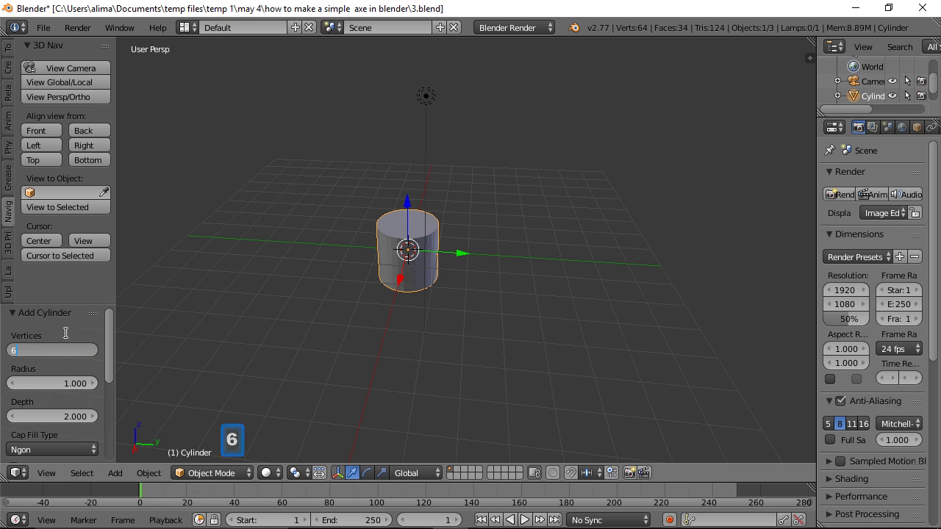
{"action": "key", "text": "Return"}
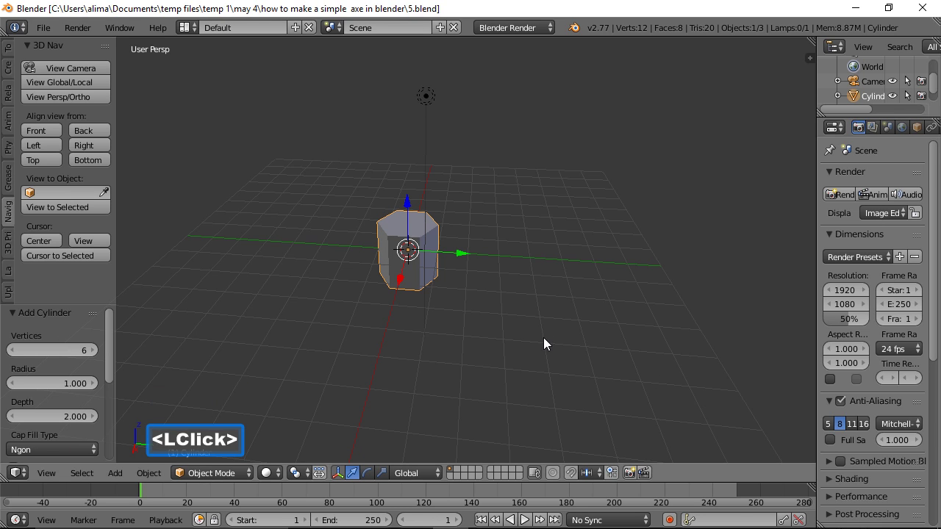
Set the new cylinder's cap fill type to Nothing so both ends are open
{"action": "left_click", "coordinate": [90, 454]}
{"action": "left_click", "coordinate": [38, 431]}
{"action": "left_click", "coordinate": [596, 251]}
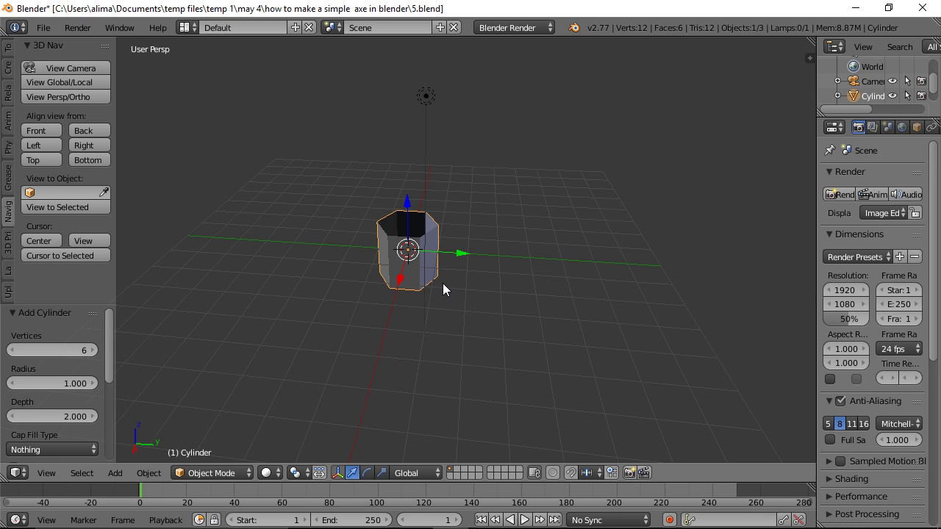
Enter Edit Mode and, in the front view, scale the whole cylinder along Z by about 2.613
{"action": "left_click", "coordinate": [250, 476]}
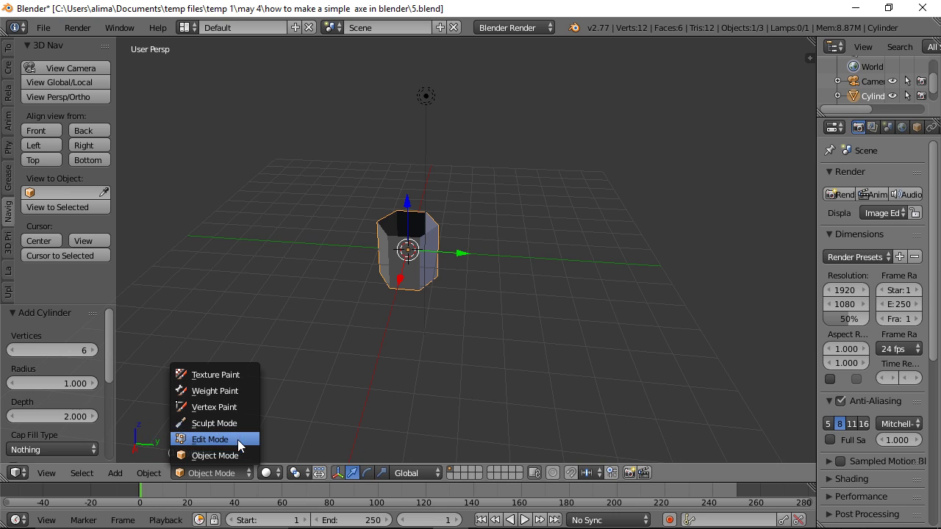
{"action": "left_click", "coordinate": [221, 441]}
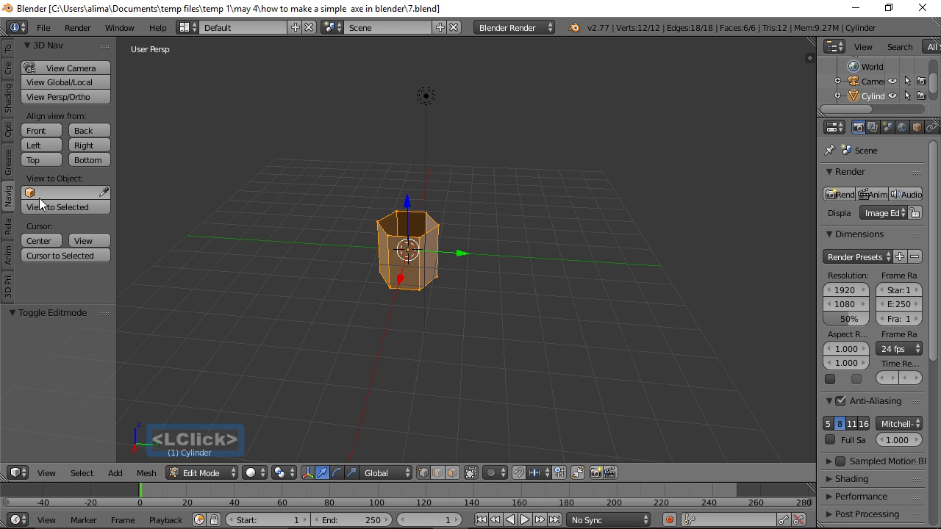
{"action": "left_click", "coordinate": [38, 130]}
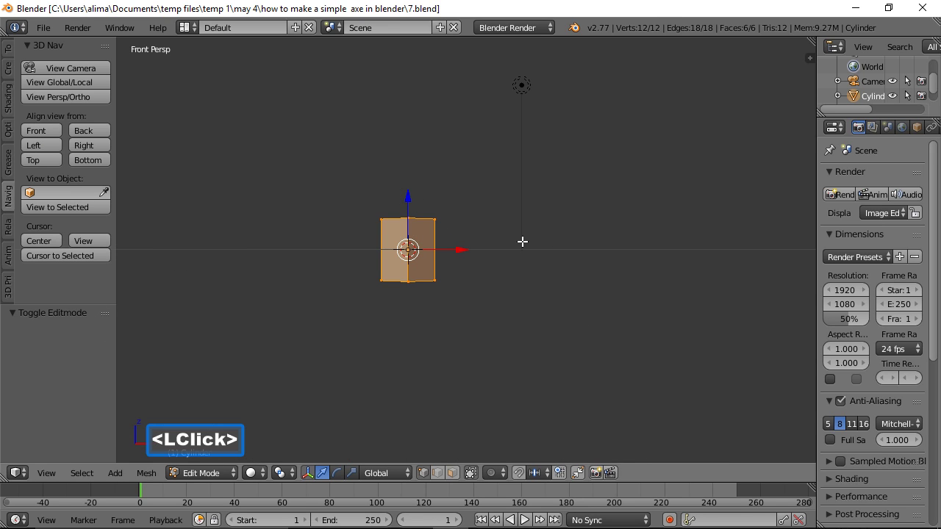
{"action": "key", "text": "s"}
{"action": "key", "text": "z"}
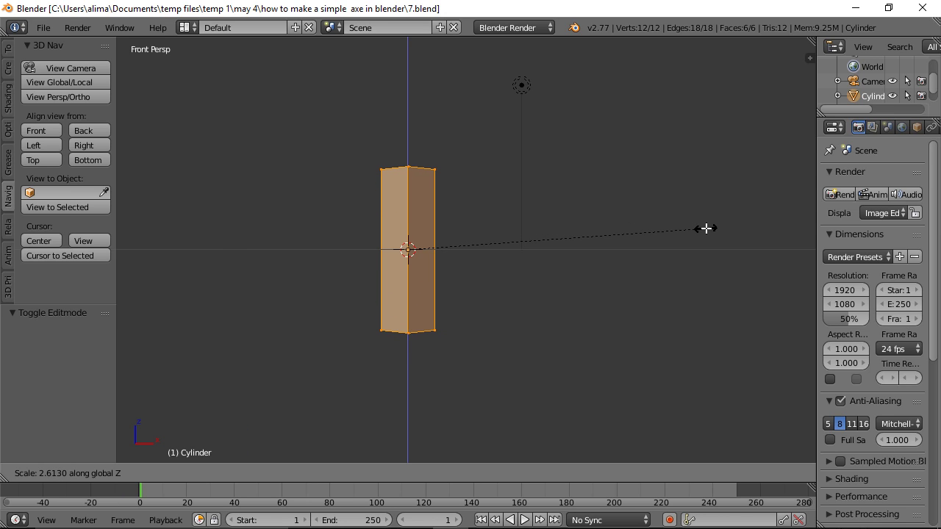
{"action": "left_click", "coordinate": [706, 229]}
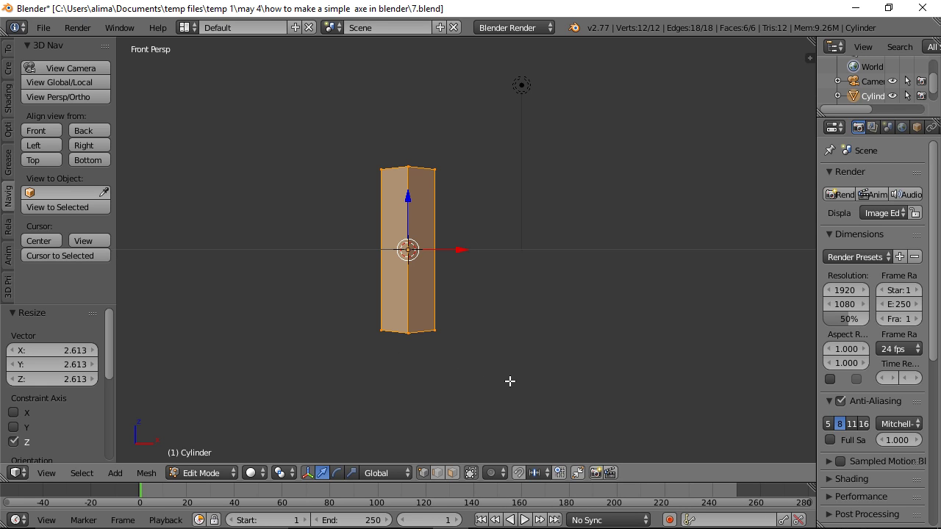
Deselect the entire cylinder mesh and switch to face select mode
{"action": "key", "text": "a"}
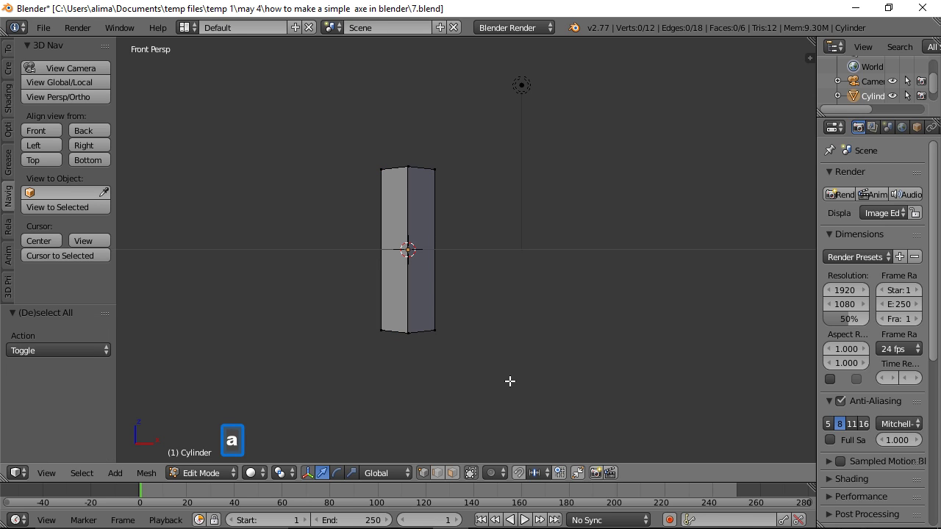
{"action": "left_click", "coordinate": [455, 474]}
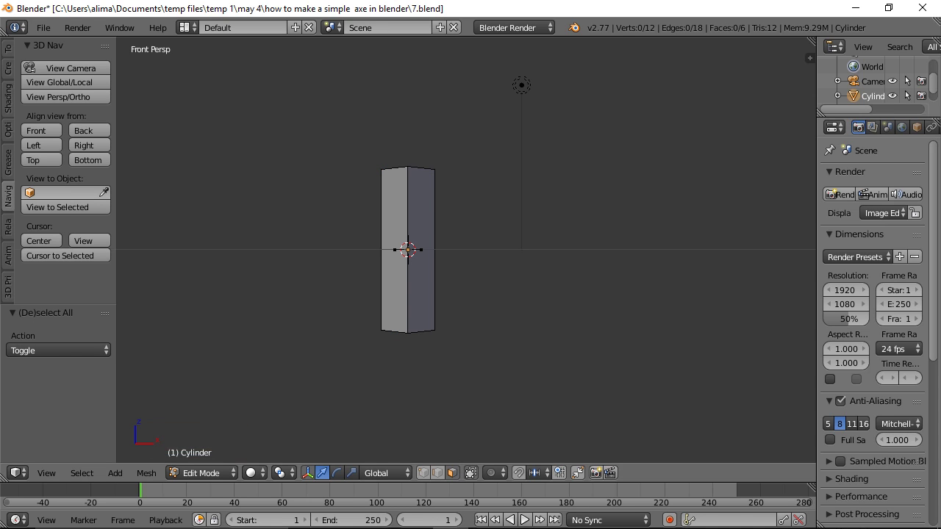
{"action": "left_click", "coordinate": [624, 187]}
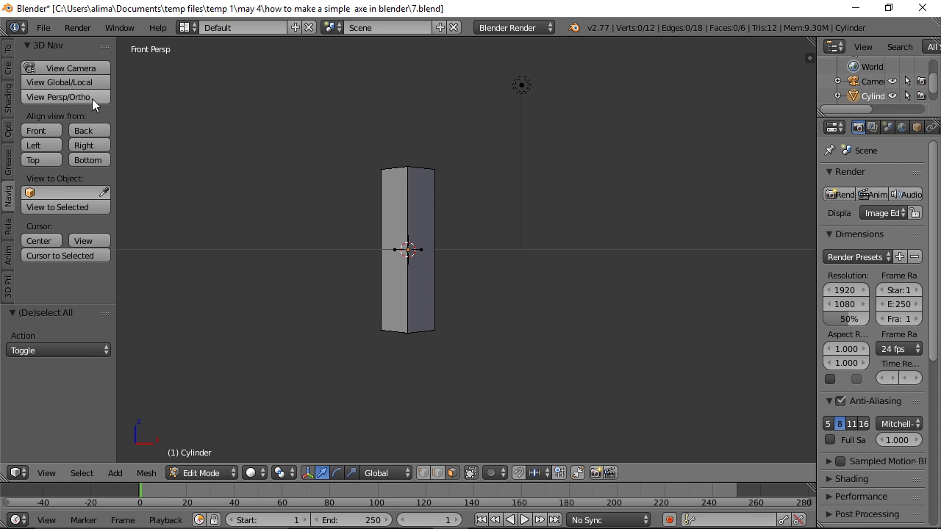
Switch the front view to orthographic projection with wireframe shading
{"action": "left_click", "coordinate": [70, 97]}
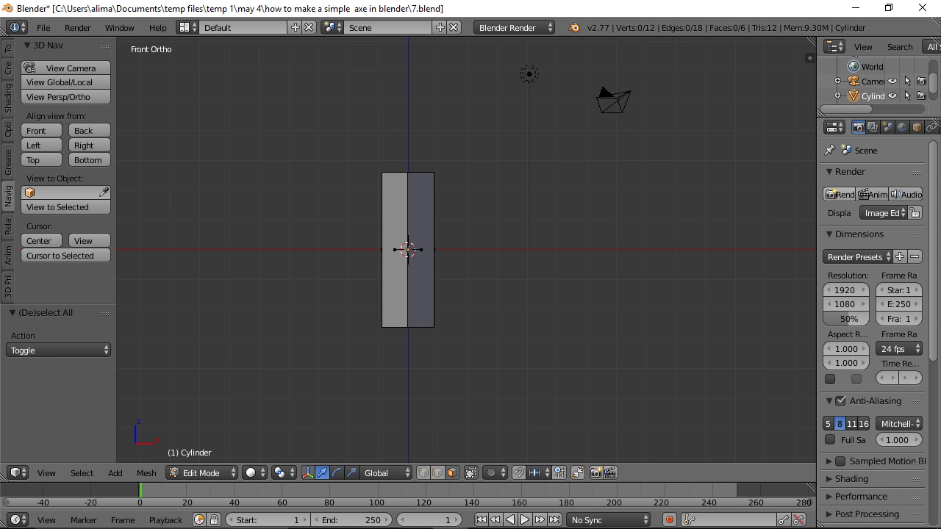
{"action": "left_click", "coordinate": [696, 159]}
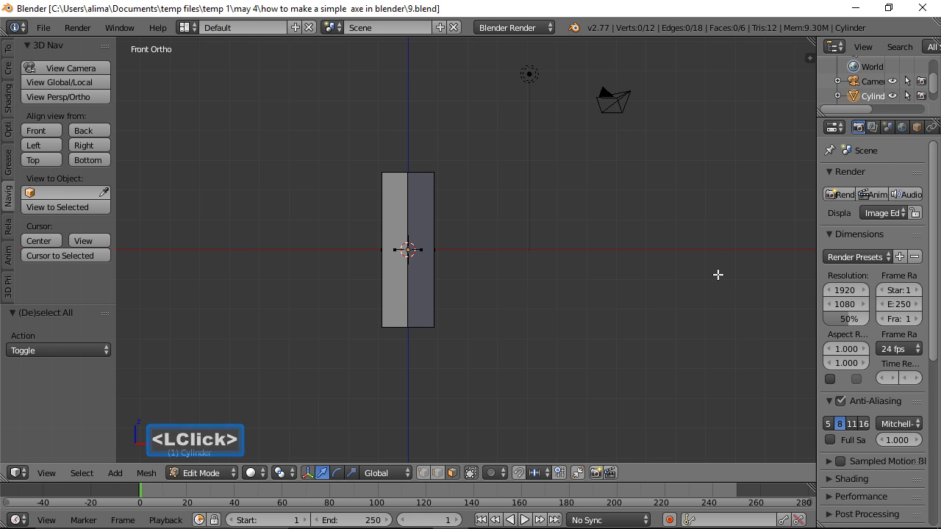
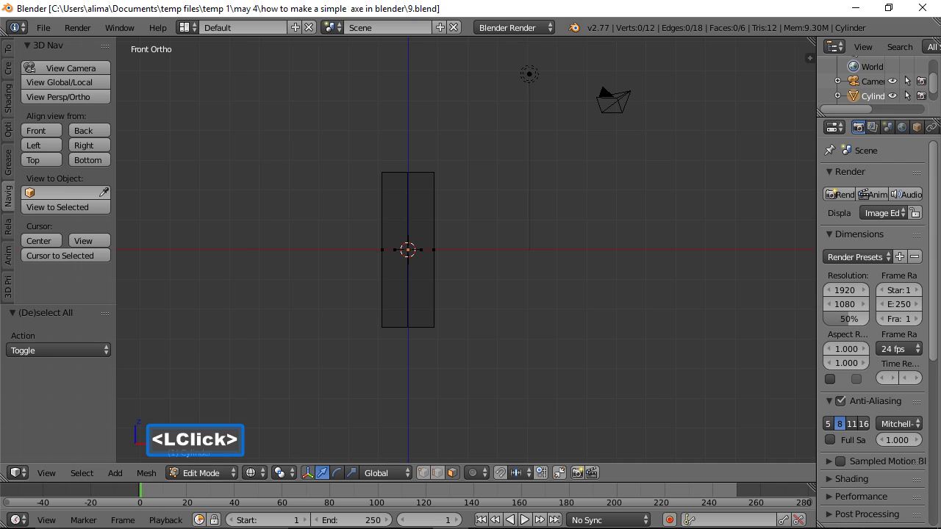
{"action": "left_click", "coordinate": [575, 287]}
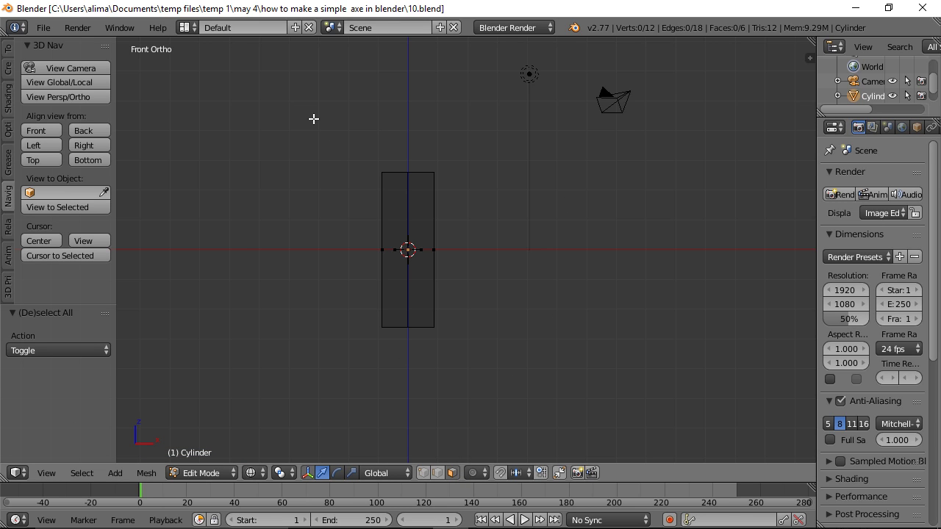
Box-select the three faces on the cylinder's negative X half and delete them as faces
{"action": "key", "text": "b"}
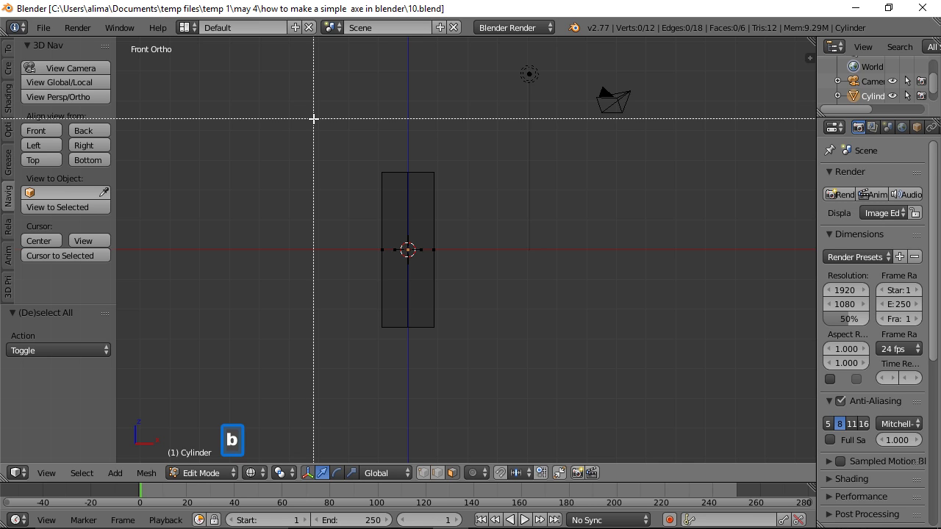
{"action": "left_click_drag", "start_coordinate": [313, 119], "coordinate": [410, 351]}
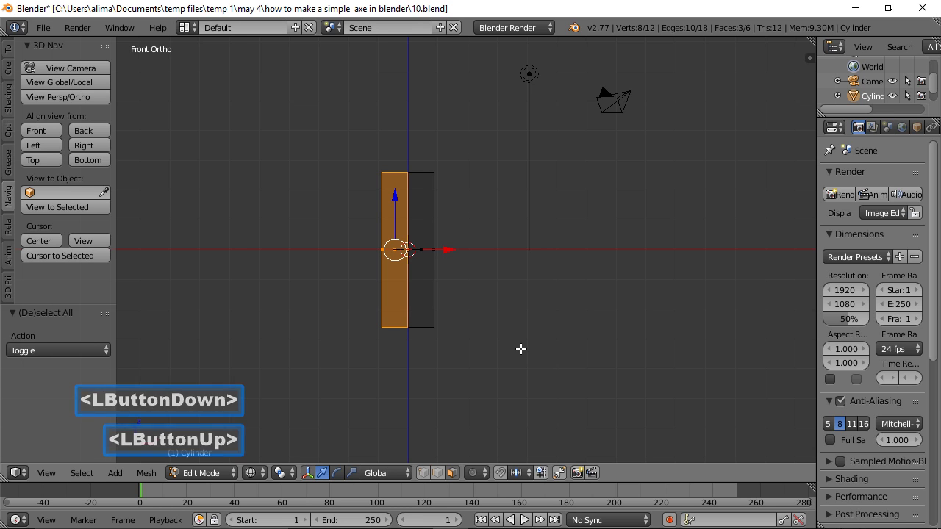
{"action": "key", "text": "x"}
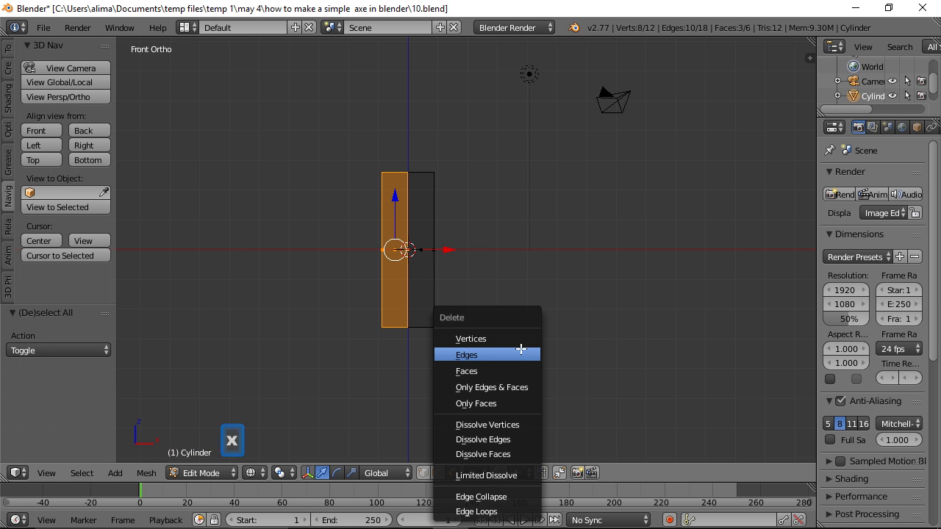
{"action": "left_click", "coordinate": [515, 371]}
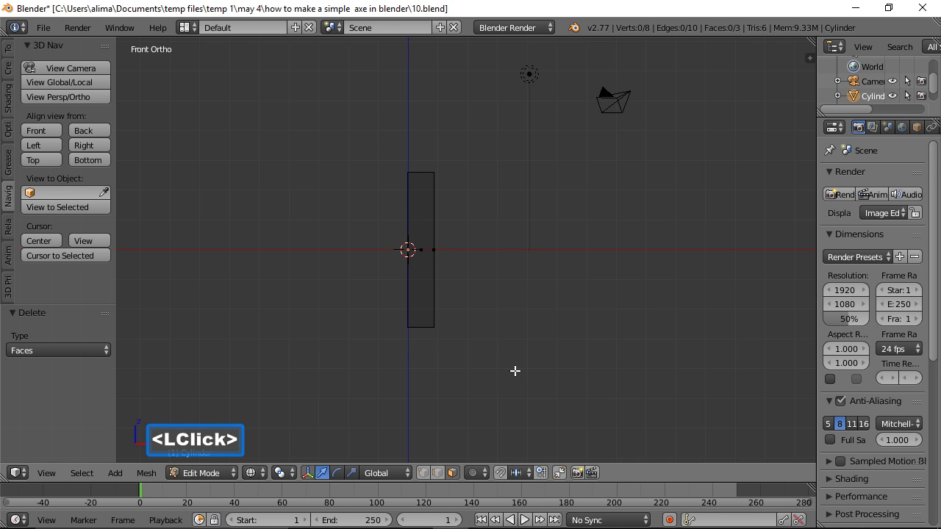
Add a Mirror modifier across X to the half cylinder and enable its Clipping option
{"action": "left_click", "coordinate": [839, 425]}
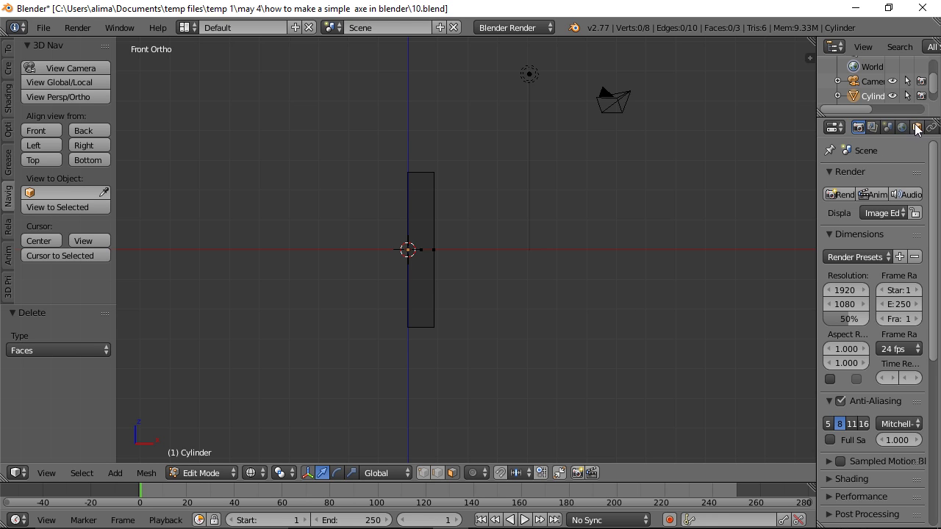
{"action": "middle_click_drag", "start_coordinate": [917, 128], "coordinate": [873, 130]}
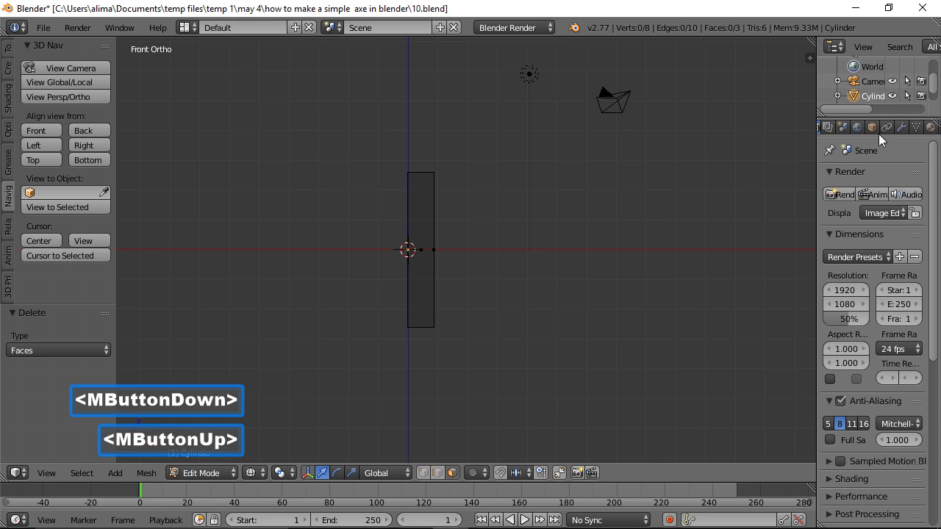
{"action": "left_click", "coordinate": [900, 128]}
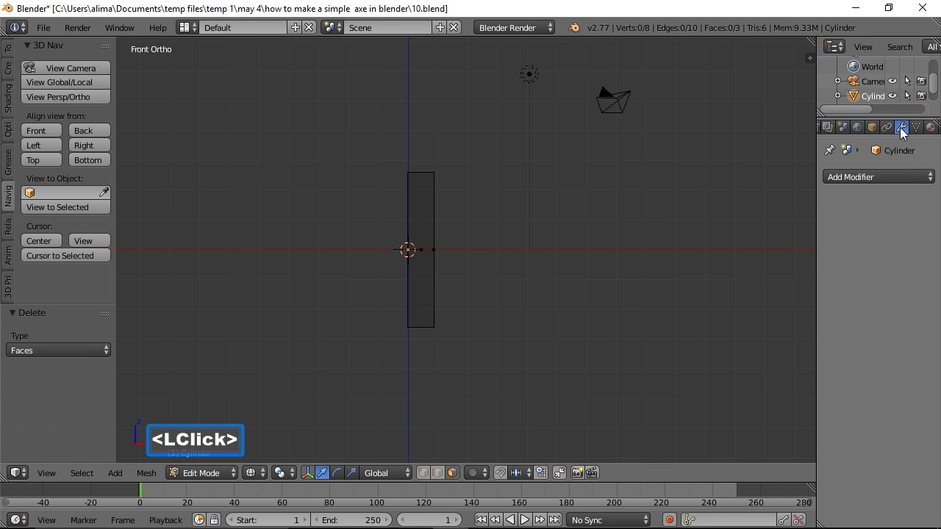
{"action": "left_click", "coordinate": [928, 179]}
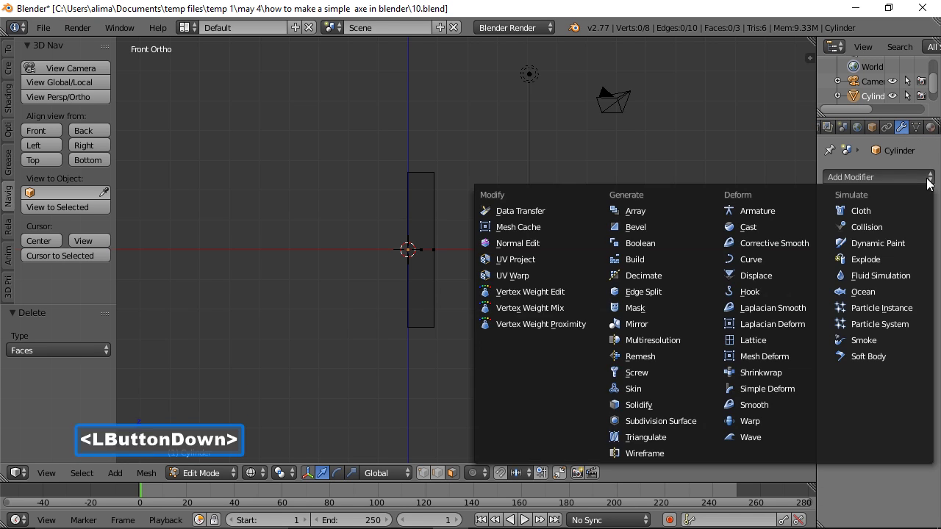
{"action": "left_click", "coordinate": [641, 324]}
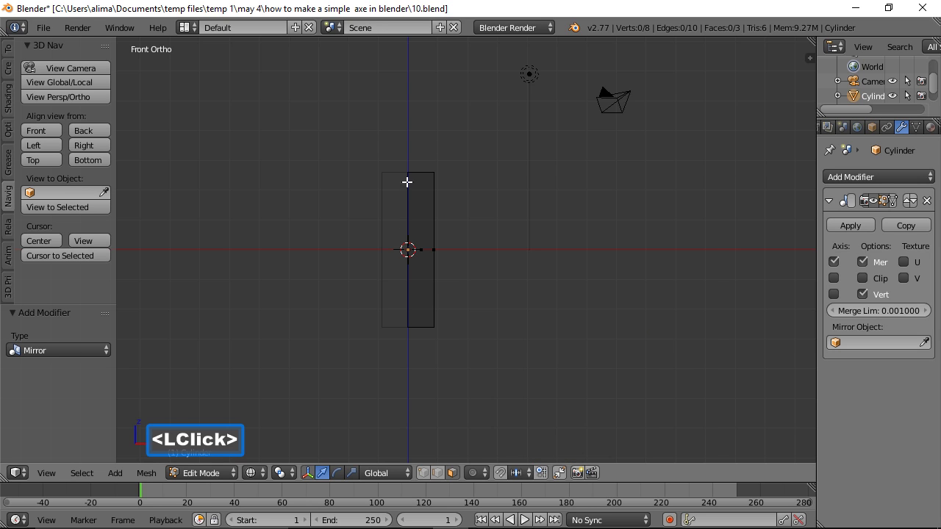
{"action": "left_click", "coordinate": [862, 277]}
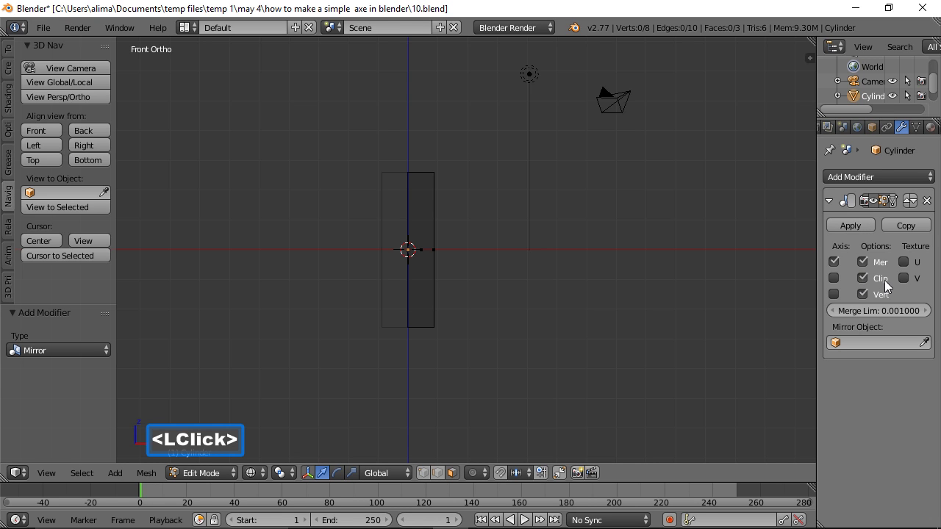
Adjust the edit cage to the Mirror modifier's result and switch the viewport to solid shading
{"action": "left_click_drag", "start_coordinate": [817, 261], "coordinate": [762, 264]}
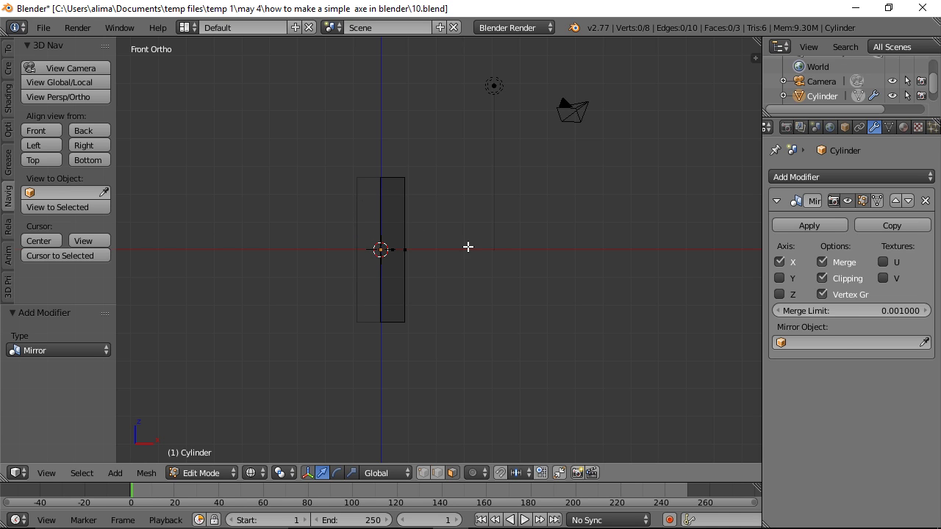
{"action": "left_click", "coordinate": [879, 201]}
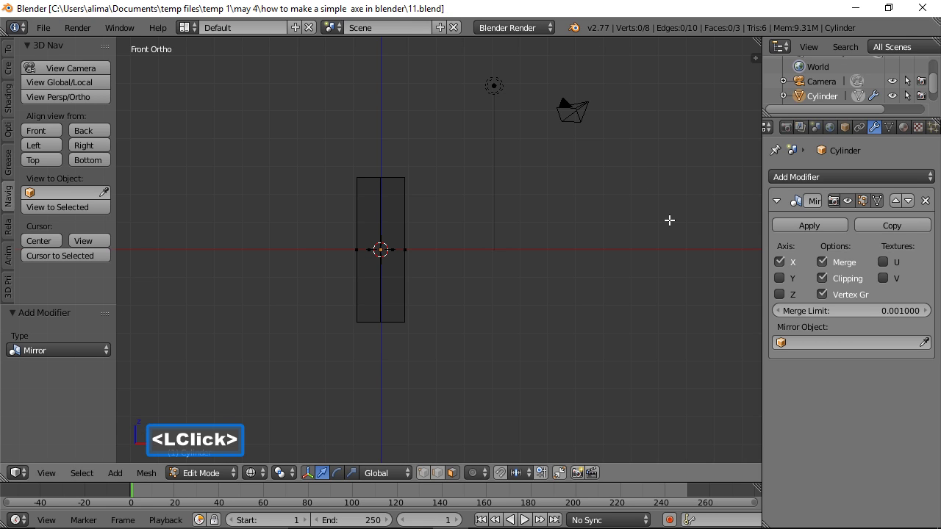
{"action": "key", "text": "z"}
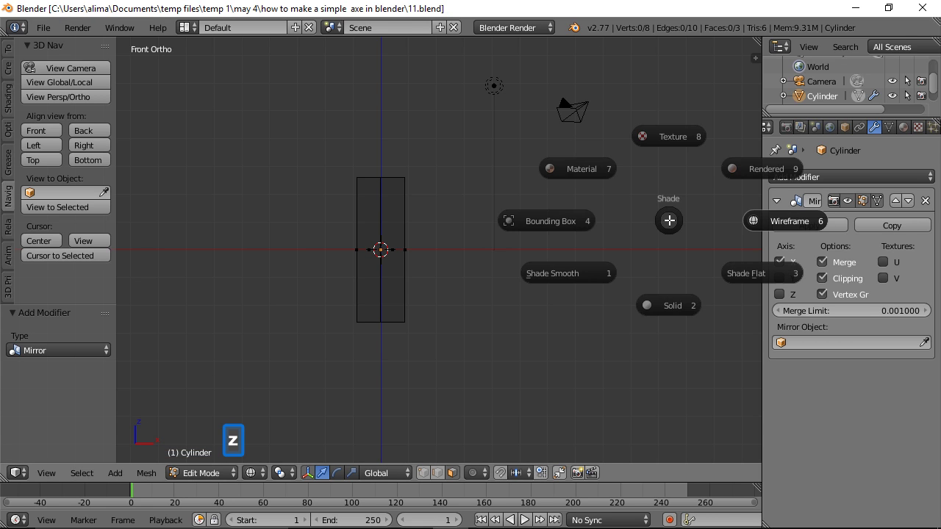
{"action": "left_click", "coordinate": [686, 309]}
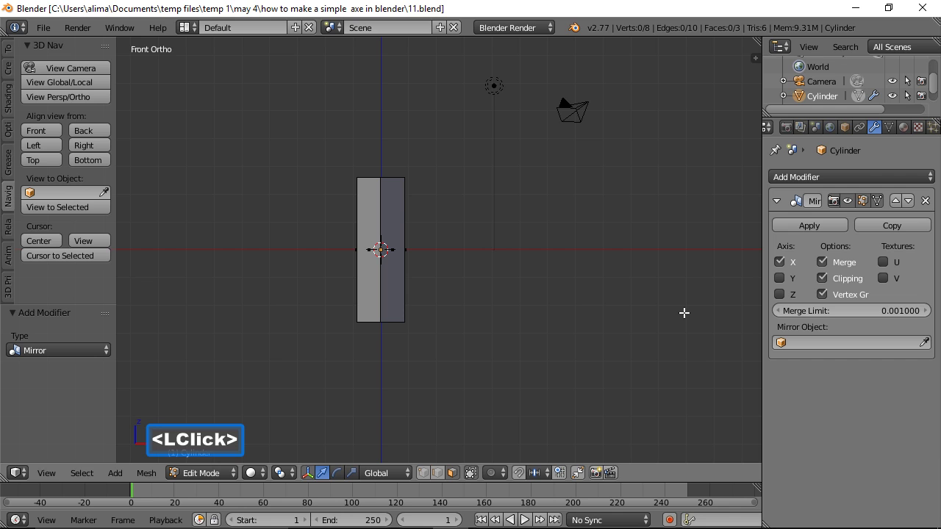
Extrude the cylinder's outermost positive X face and move it about 1.931 along X in the front view
{"action": "middle_click_drag", "start_coordinate": [654, 215], "coordinate": [603, 260]}
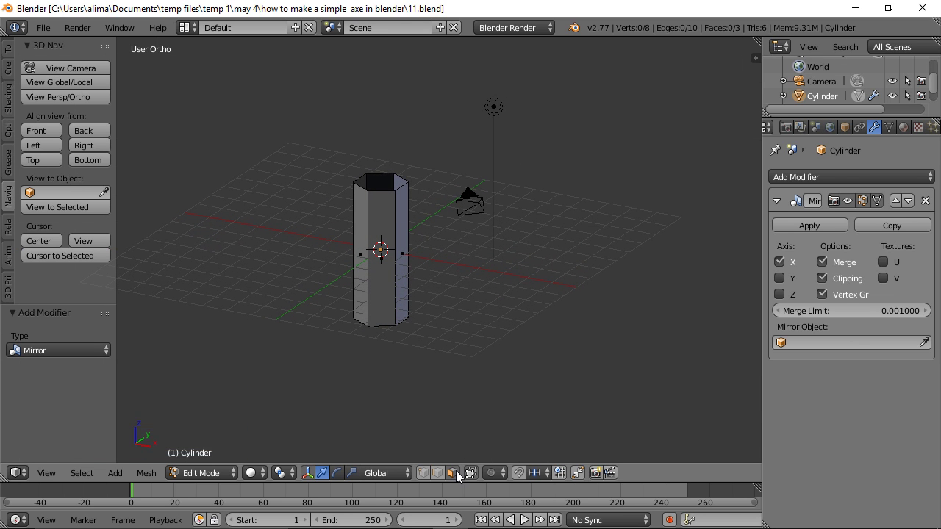
{"action": "left_click", "coordinate": [400, 261]}
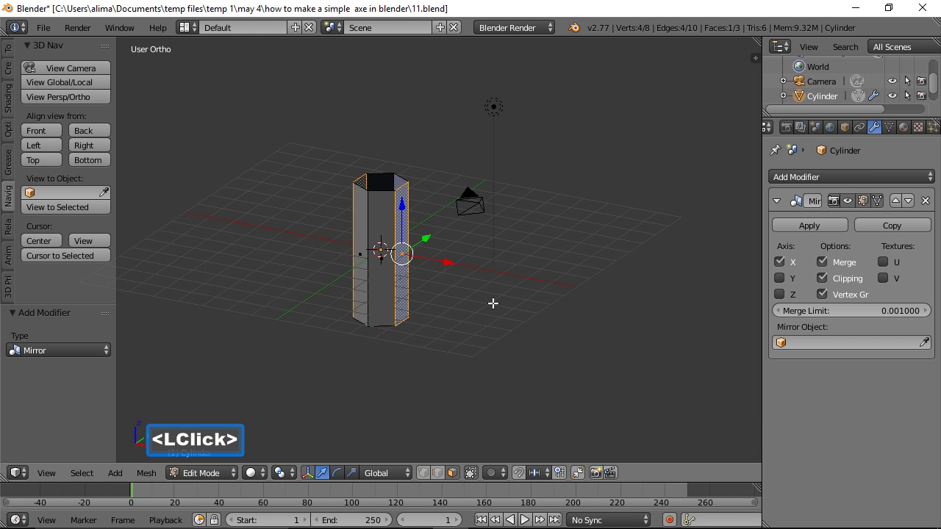
{"action": "key", "text": "e"}
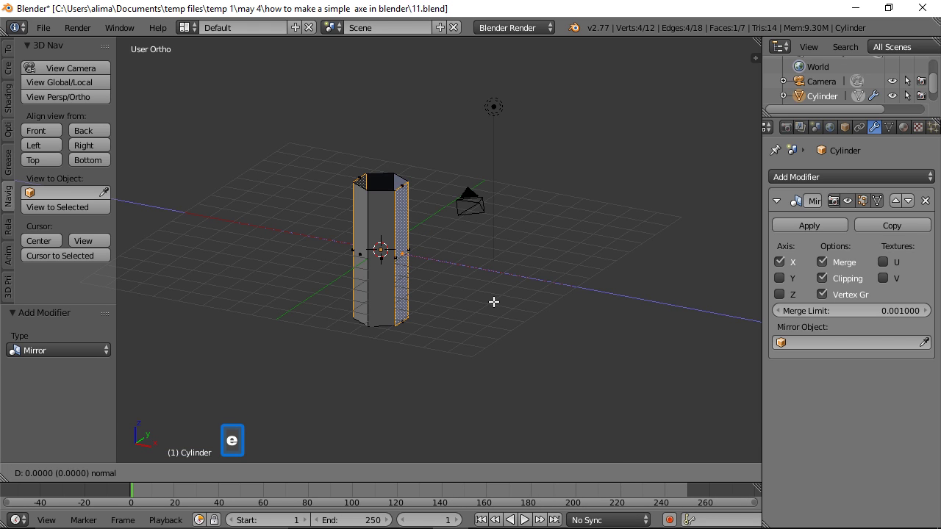
{"action": "left_click", "coordinate": [494, 302]}
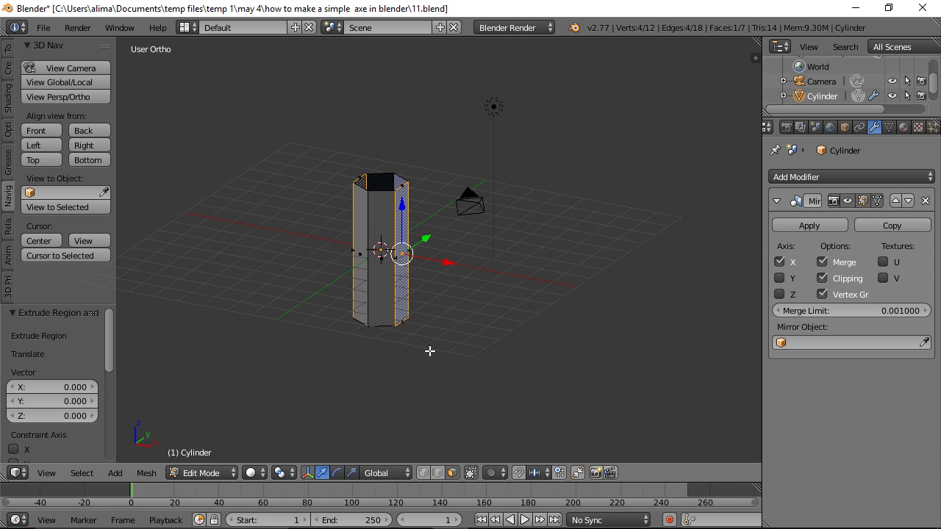
{"action": "left_click", "coordinate": [47, 130]}
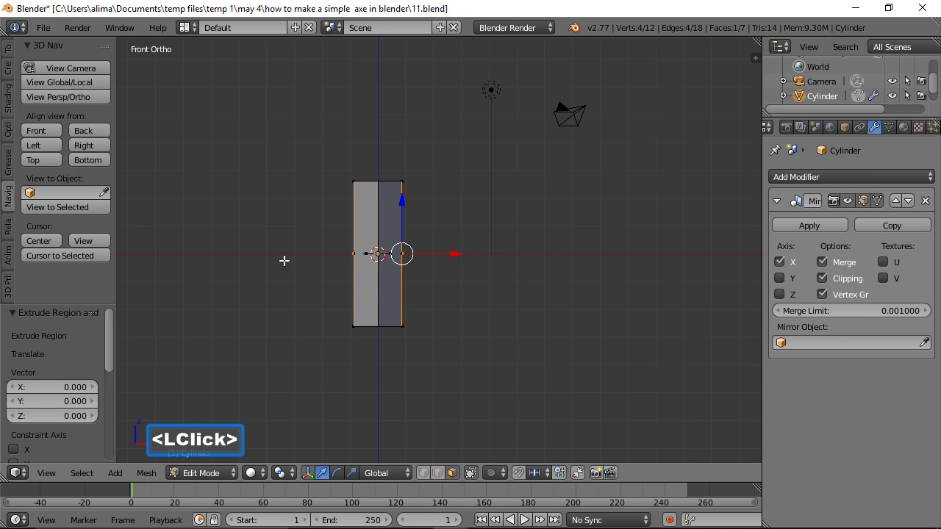
{"action": "left_click_drag", "start_coordinate": [453, 255], "coordinate": [505, 260]}
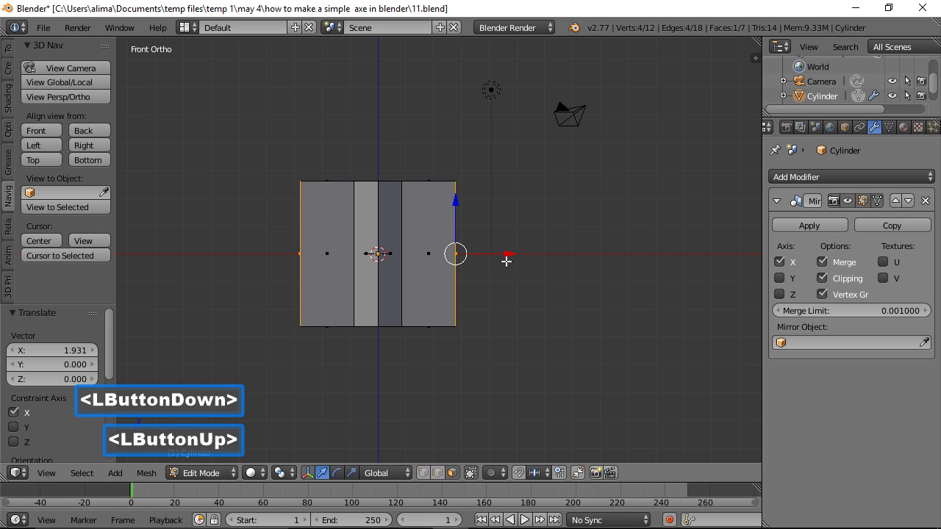
{"action": "left_click", "coordinate": [628, 254]}
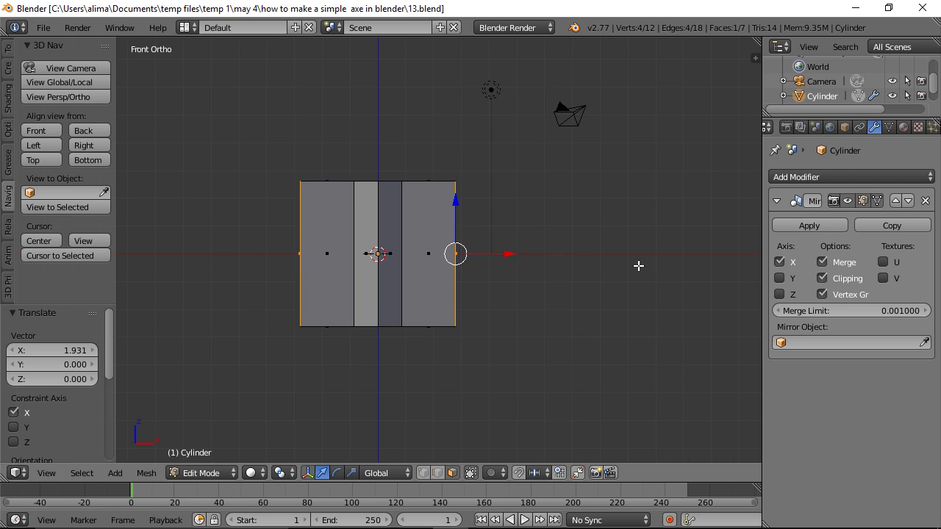
Scale the extruded outer face along Z by about 0.624 to taper the first section
{"action": "key", "text": "s"}
{"action": "key", "text": "z"}
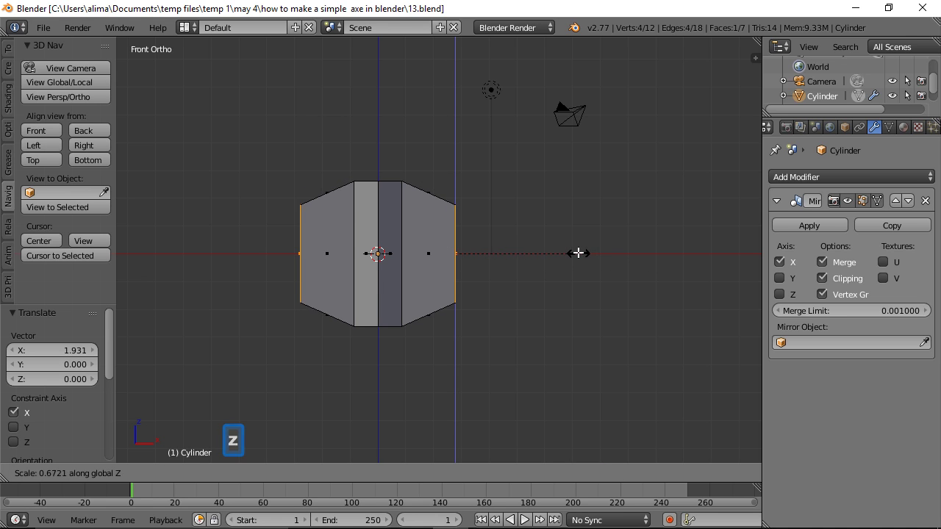
{"action": "left_click", "coordinate": [570, 251]}
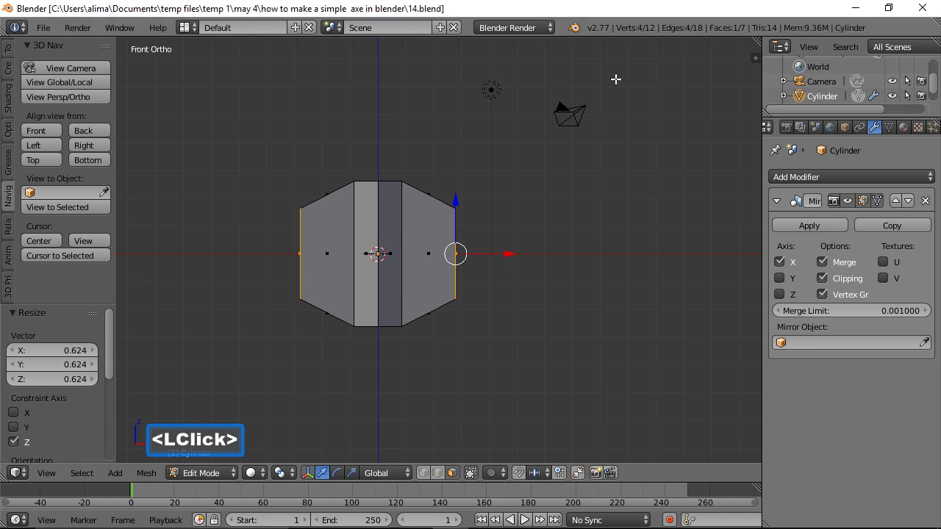
Extrude the tapered outer face again and move it about 1.852 outward along X
{"action": "key", "text": "e"}
{"action": "left_click", "coordinate": [611, 195]}
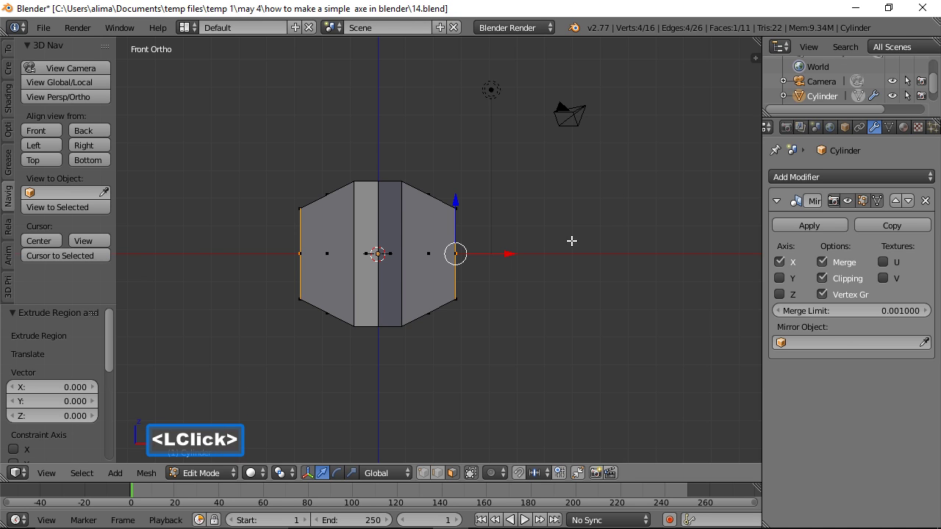
{"action": "left_click_drag", "start_coordinate": [510, 254], "coordinate": [561, 255]}
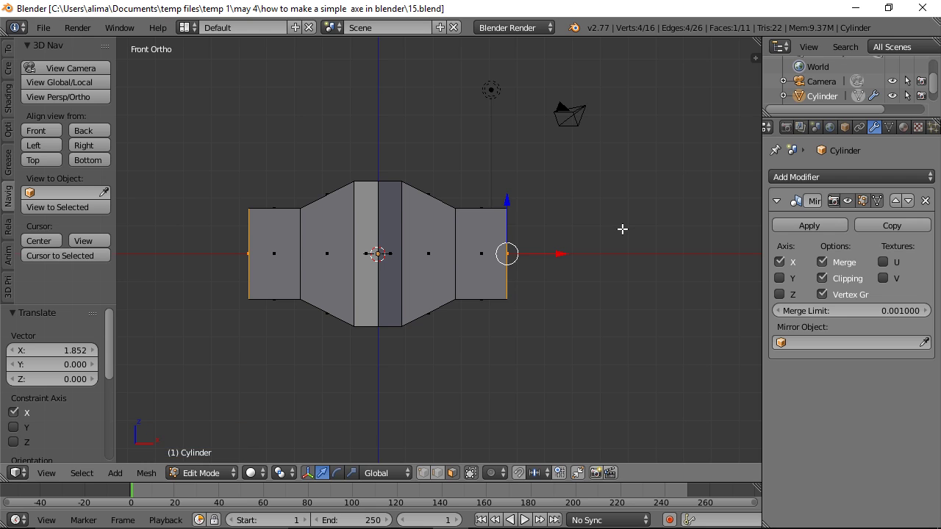
Scale the second section's outer face along Z by about 1.990 and save the file as 16.blend
{"action": "key", "text": "s"}
{"action": "key", "text": "z"}
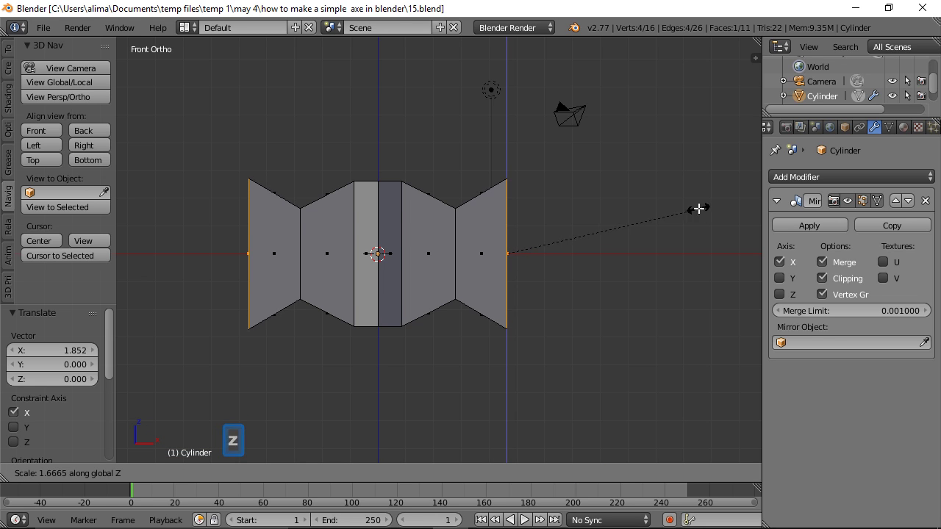
{"action": "left_click", "coordinate": [731, 199]}
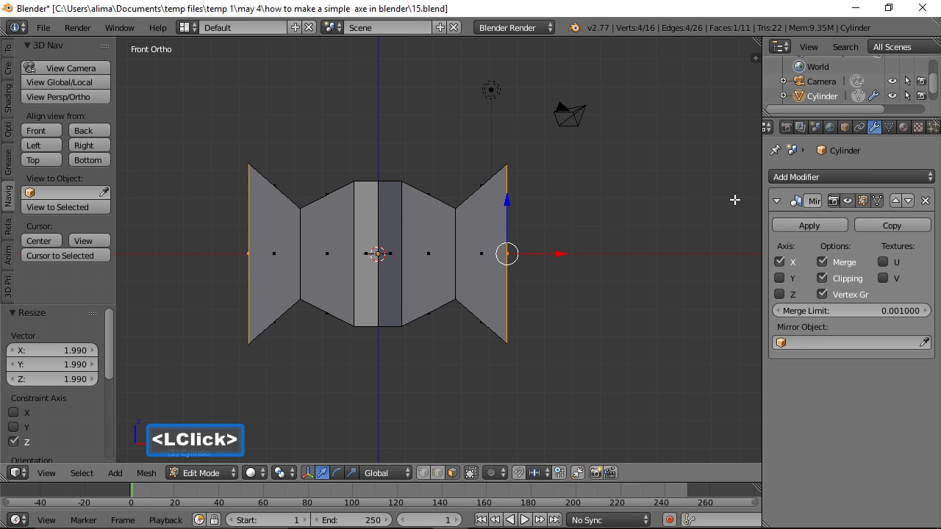
{"action": "key", "text": "ctrl+alt+s"}
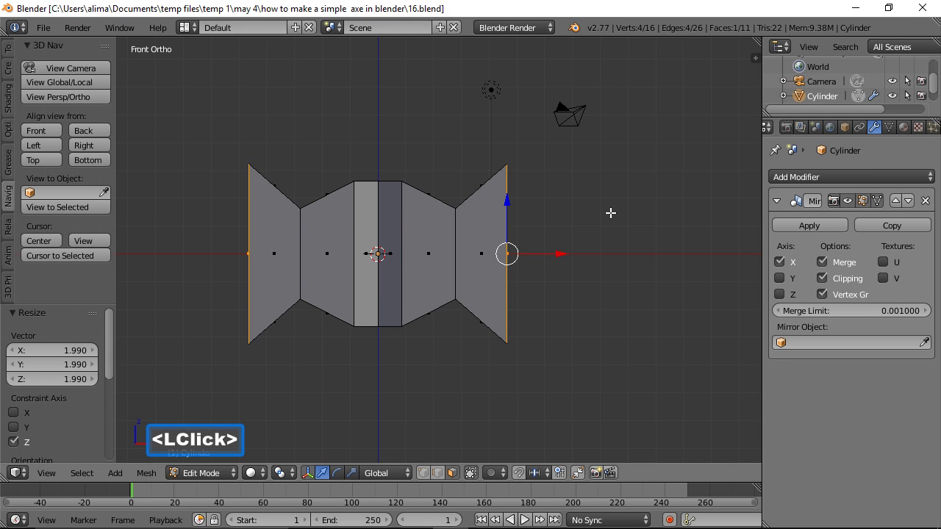
Extrude a third section from the flared outer face and move it about 1.905 along X
{"action": "key", "text": "e"}
{"action": "left_click", "coordinate": [610, 213]}
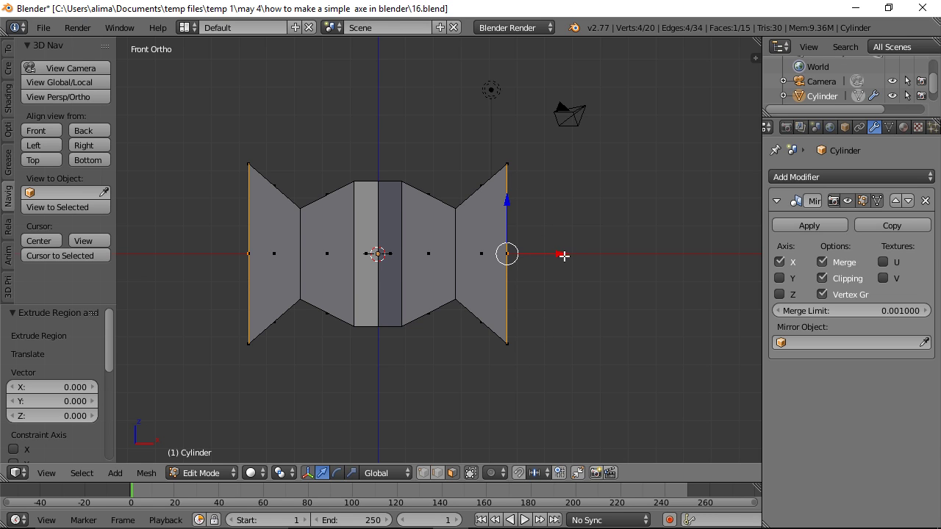
{"action": "left_click_drag", "start_coordinate": [559, 257], "coordinate": [611, 255]}
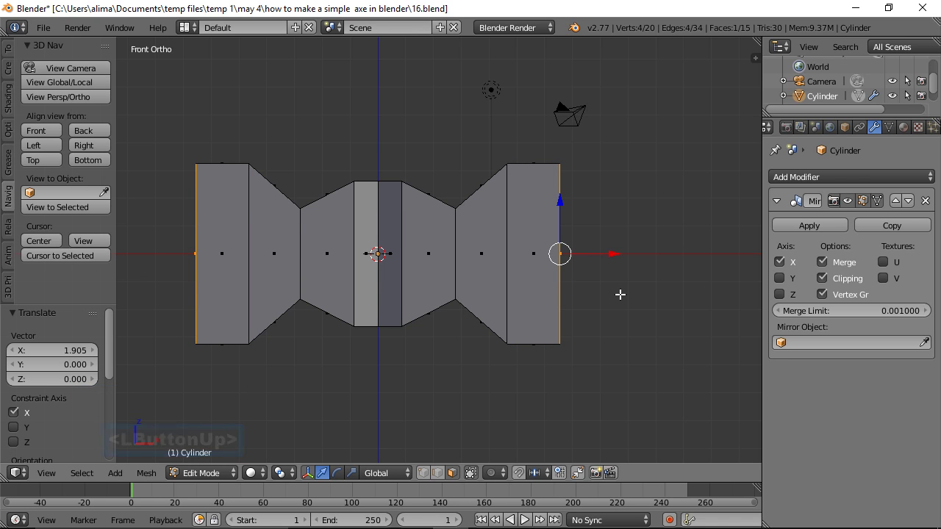
Scale the third section's outer face along Z by about 1.782 and save the file as 17.blend
{"action": "key", "text": "s"}
{"action": "key", "text": "z"}
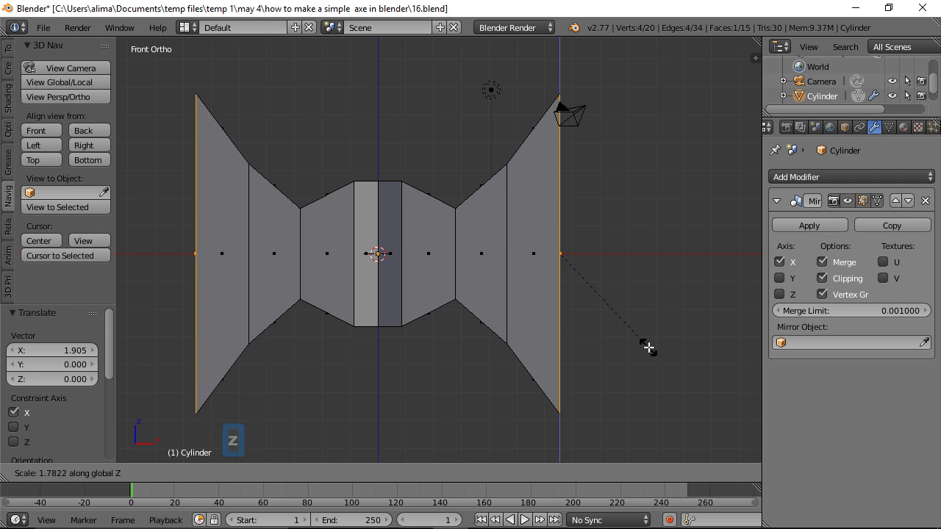
{"action": "left_click", "coordinate": [649, 347]}
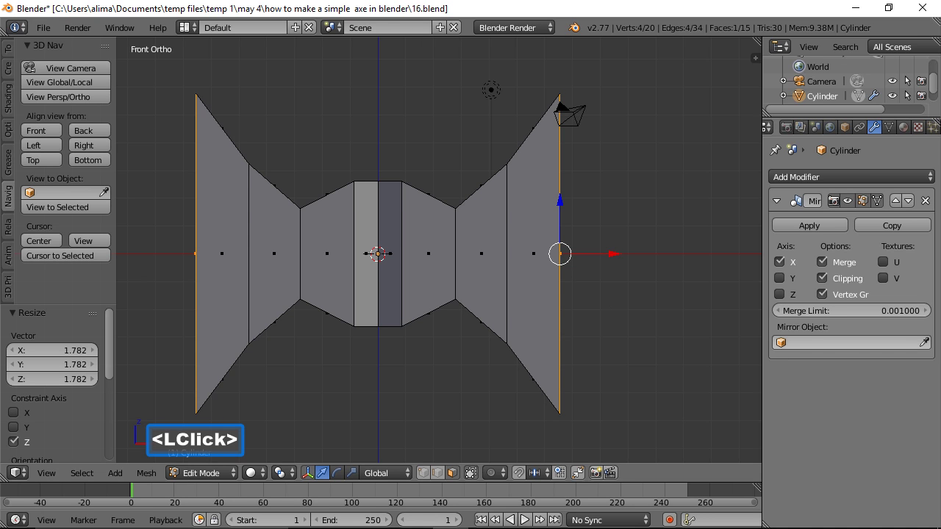
{"action": "key", "text": "ctrl+alt+s"}
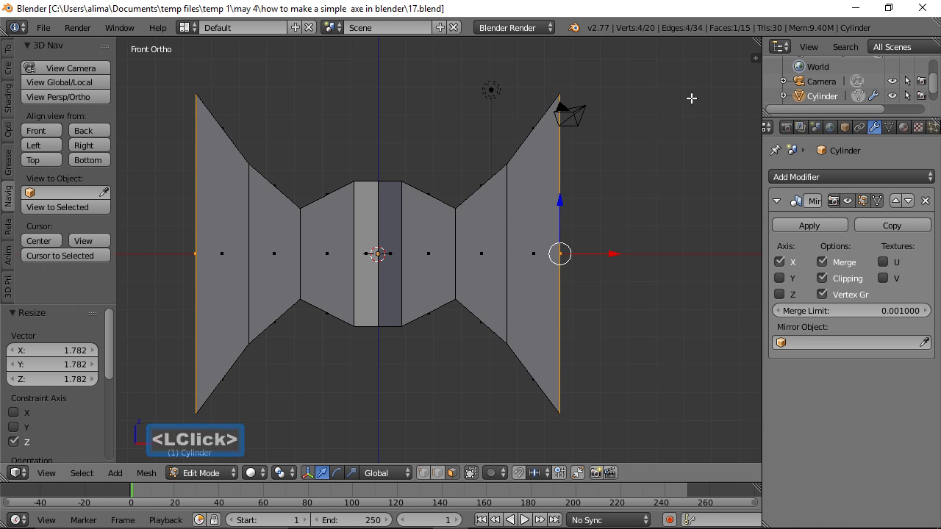
Extrude a fourth section from the outer face and move it about 2.249 along X
{"action": "key", "text": "e"}
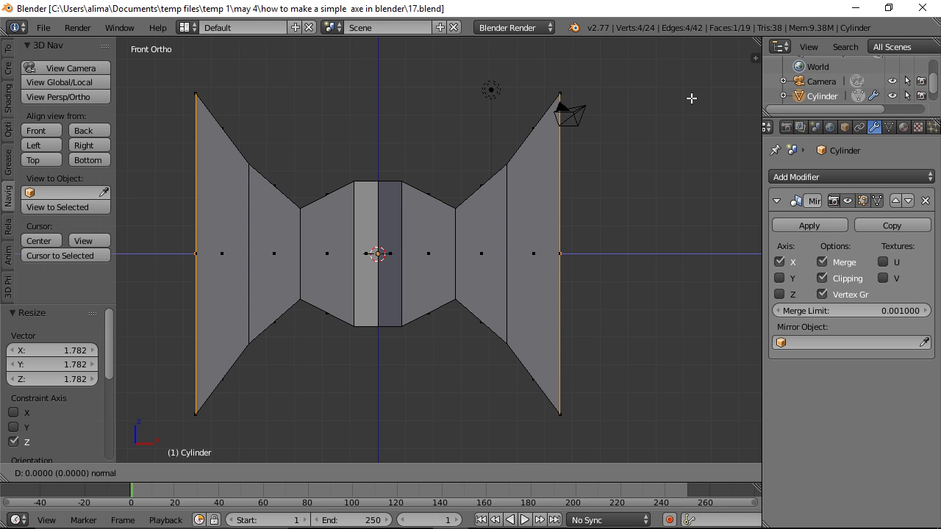
{"action": "left_click", "coordinate": [691, 98]}
{"action": "left_click_drag", "start_coordinate": [610, 254], "coordinate": [672, 258]}
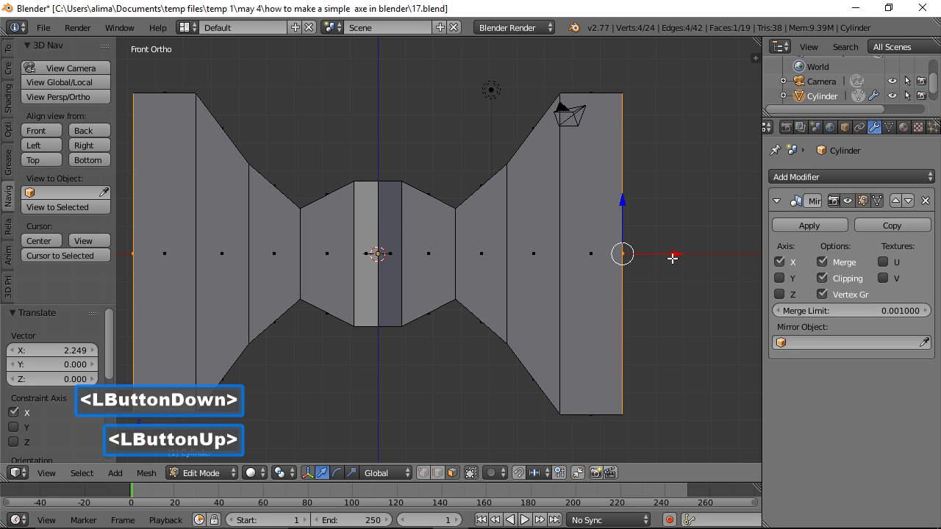
Scale the fourth section's outer face along Z by about 1.506 and save the file as 18.blend
{"action": "key", "text": "s"}
{"action": "key", "text": "z"}
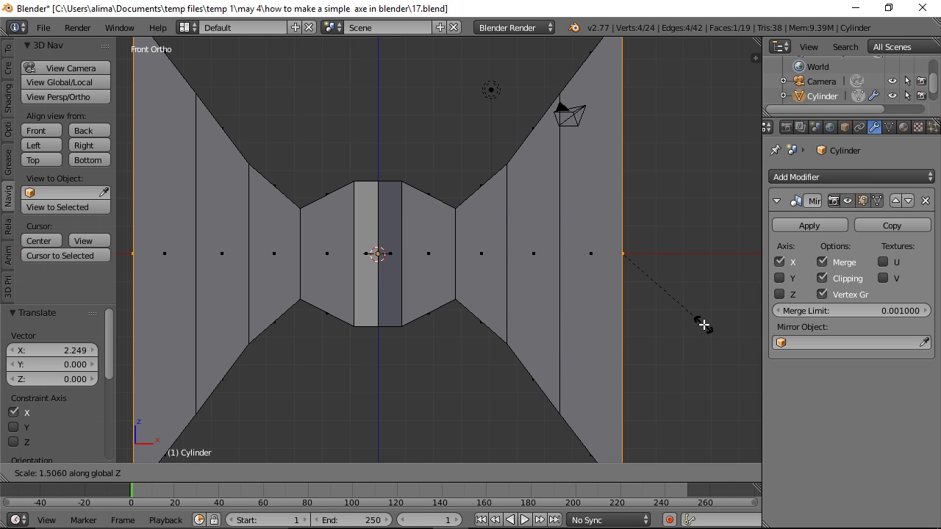
{"action": "left_click", "coordinate": [704, 325]}
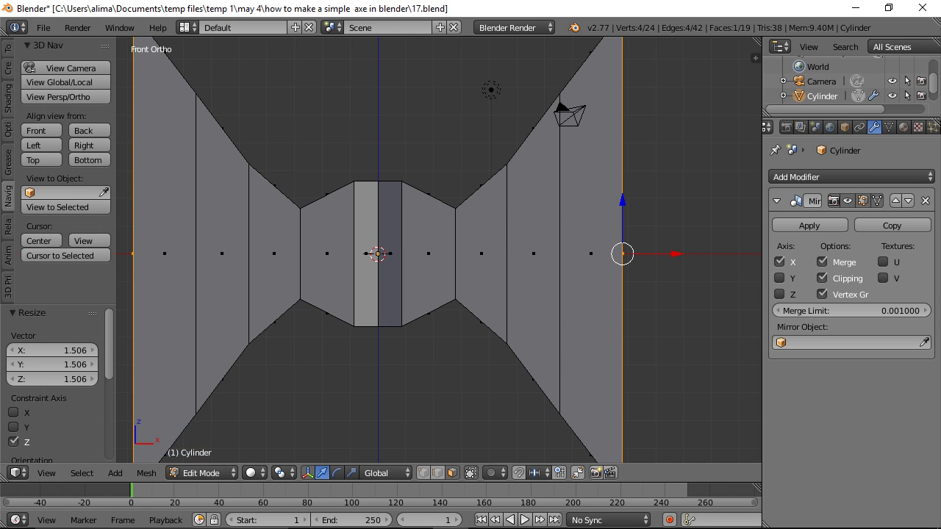
{"action": "key", "text": "ctrl+alt+s"}
{"action": "key", "text": "ctrl"}
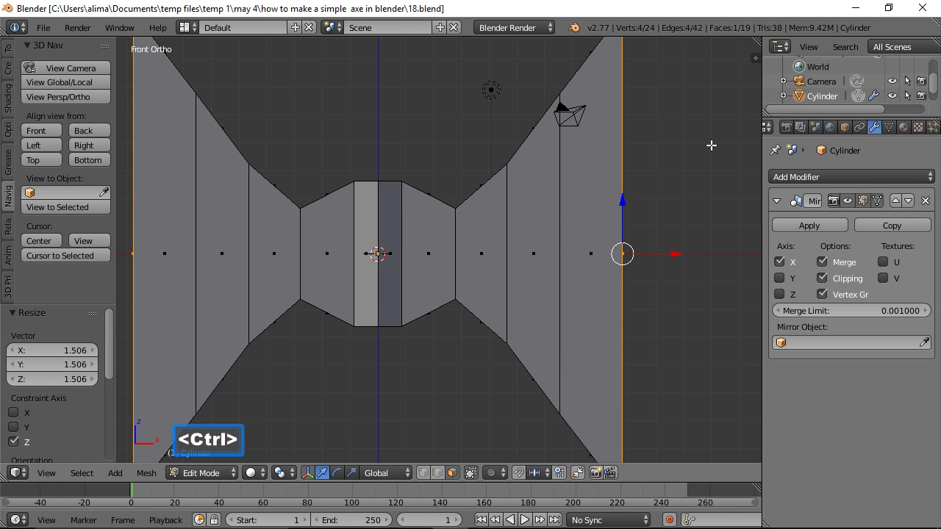
{"action": "middle_click_drag", "start_coordinate": [712, 140], "coordinate": [720, 194], "text": "ctrl"}
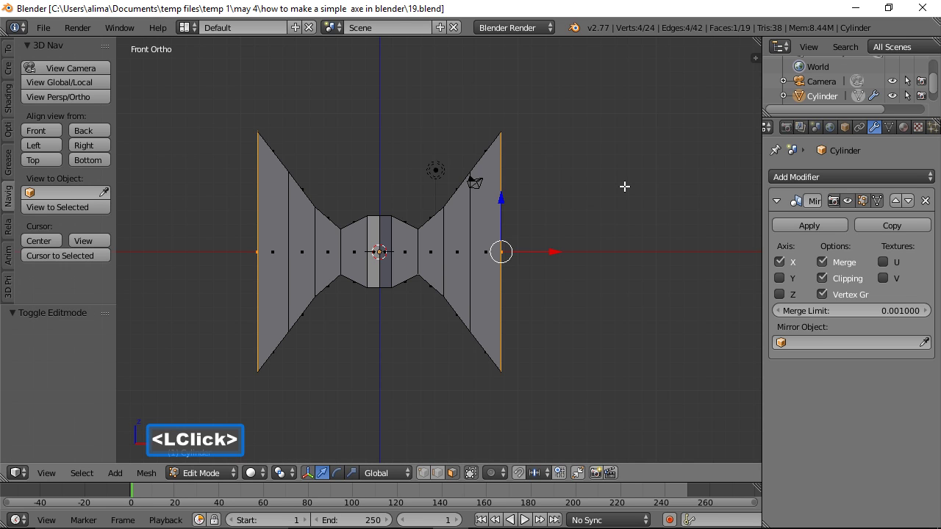
Cut three evenly spaced loops lengthwise across the mesh from the hub to the outer blade edge and save the file as 20.blend
{"action": "key", "text": "a"}
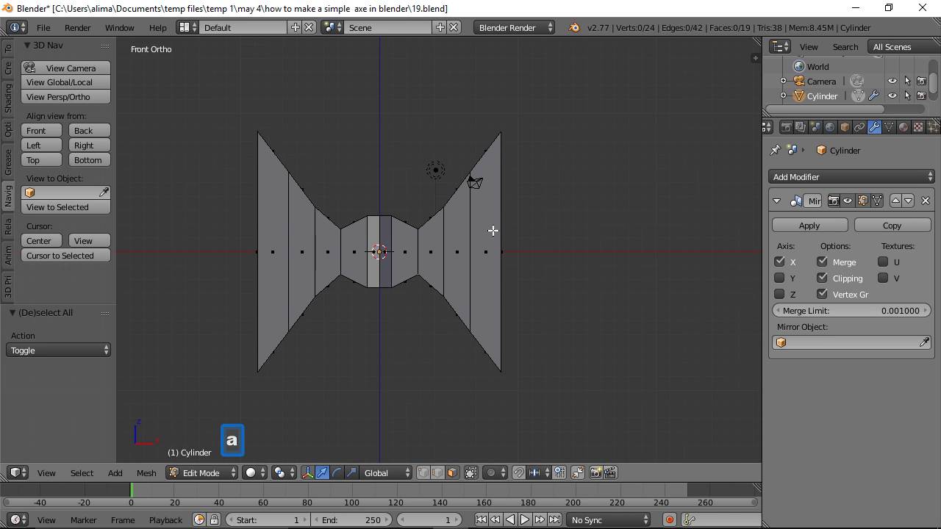
{"action": "key", "text": "ctrl"}
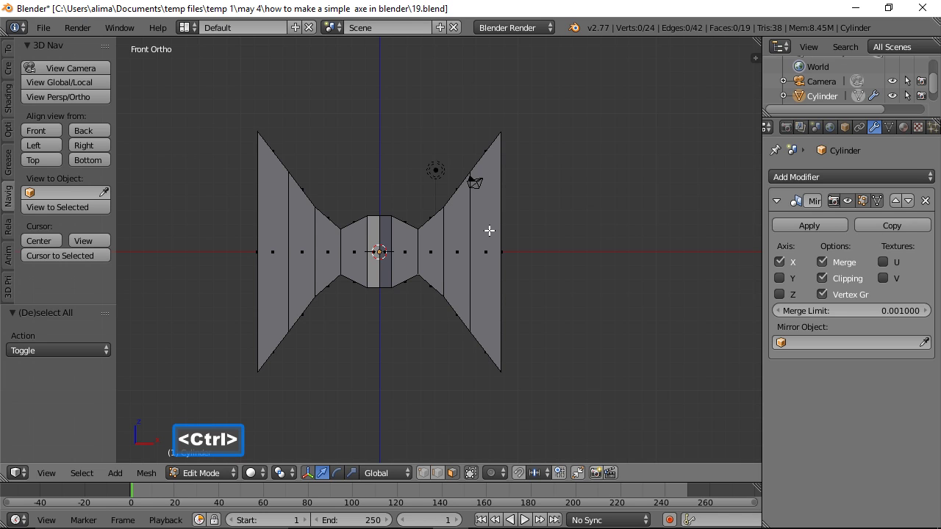
{"action": "key", "text": "ctrl+r"}
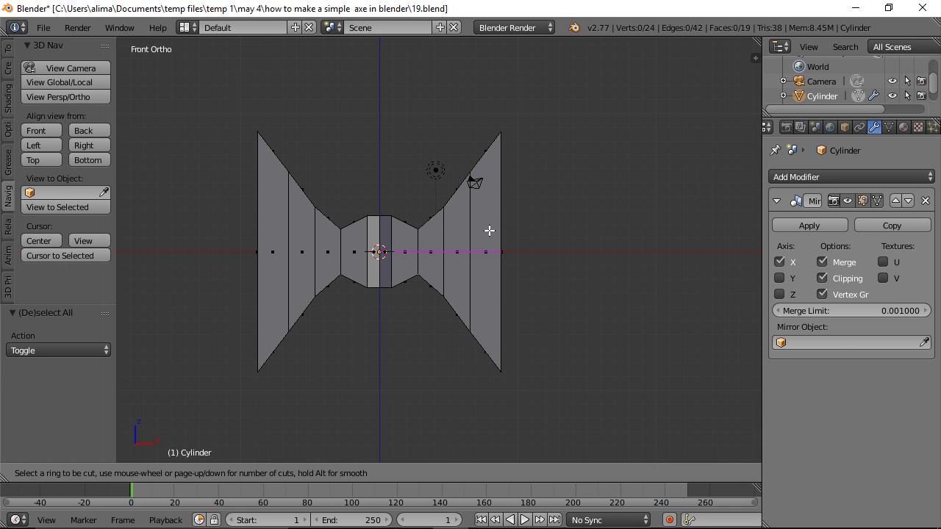
{"action": "key", "text": "Page_Up"}
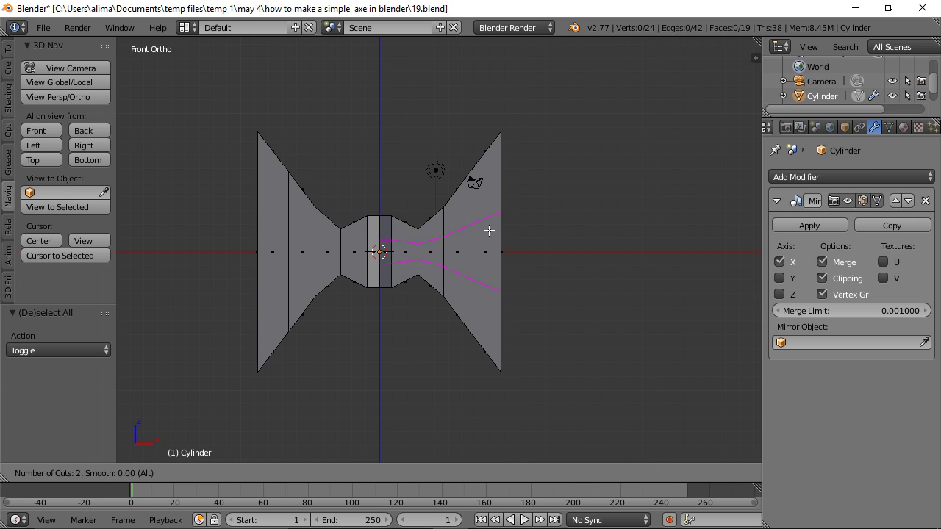
{"action": "key", "text": "Page_Up"}
{"action": "left_click", "coordinate": [489, 231]}
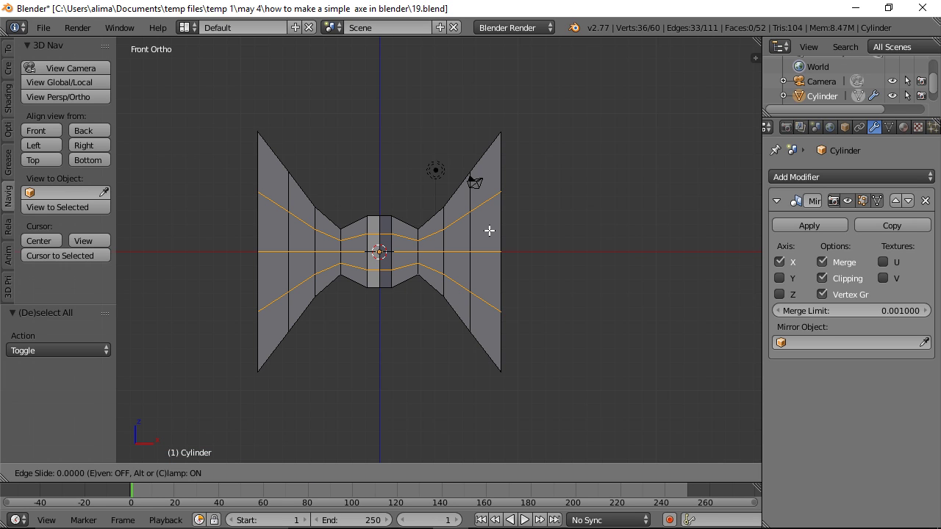
{"action": "left_click", "coordinate": [489, 231]}
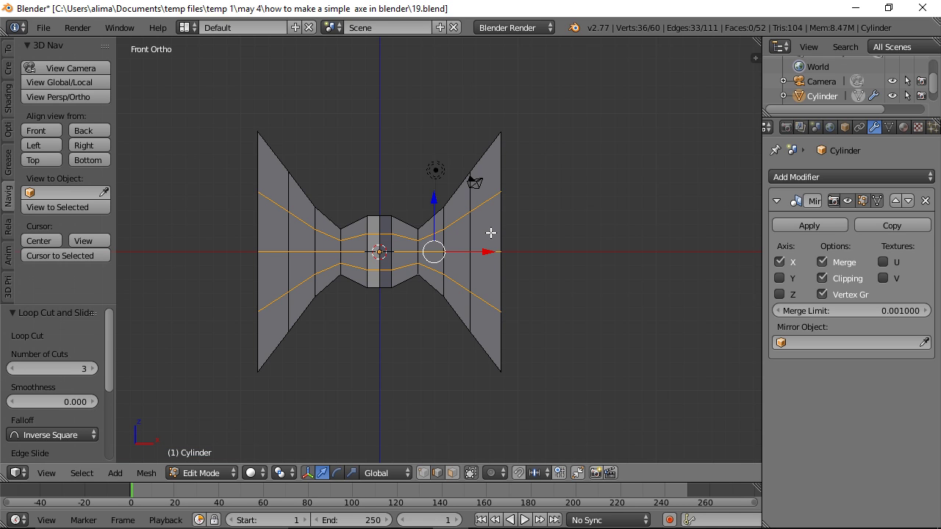
{"action": "key", "text": "a"}
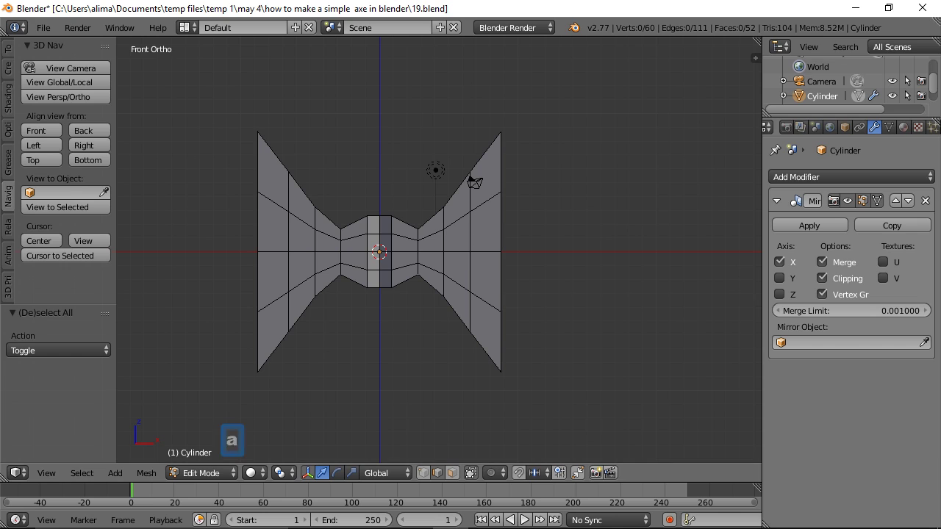
{"action": "left_click", "coordinate": [658, 219]}
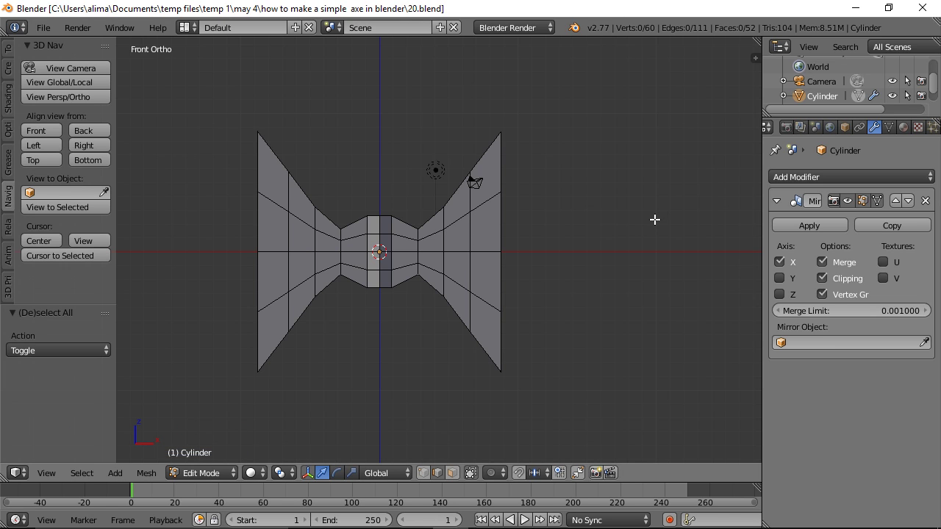
Switch the viewport to wireframe shading and the mesh to vertex selection
{"action": "key", "text": "z"}
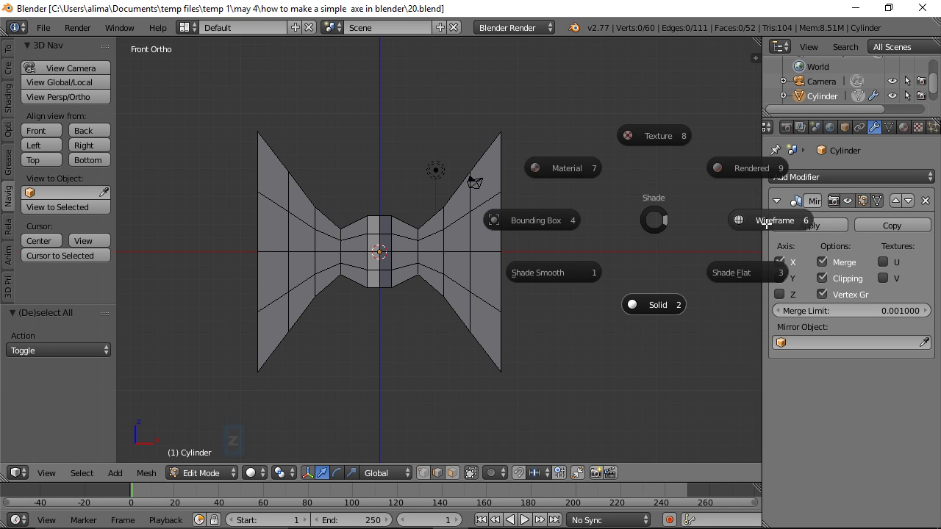
{"action": "left_click", "coordinate": [739, 218]}
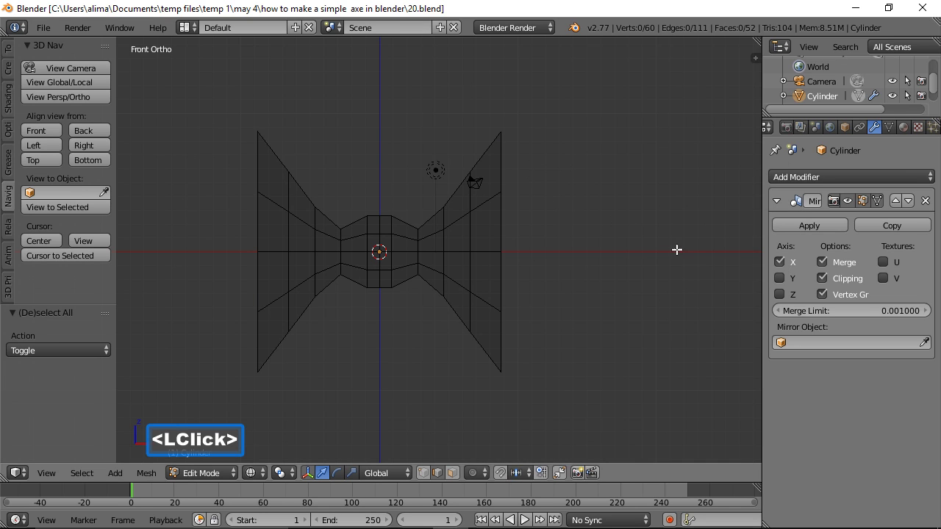
{"action": "left_click", "coordinate": [424, 474]}
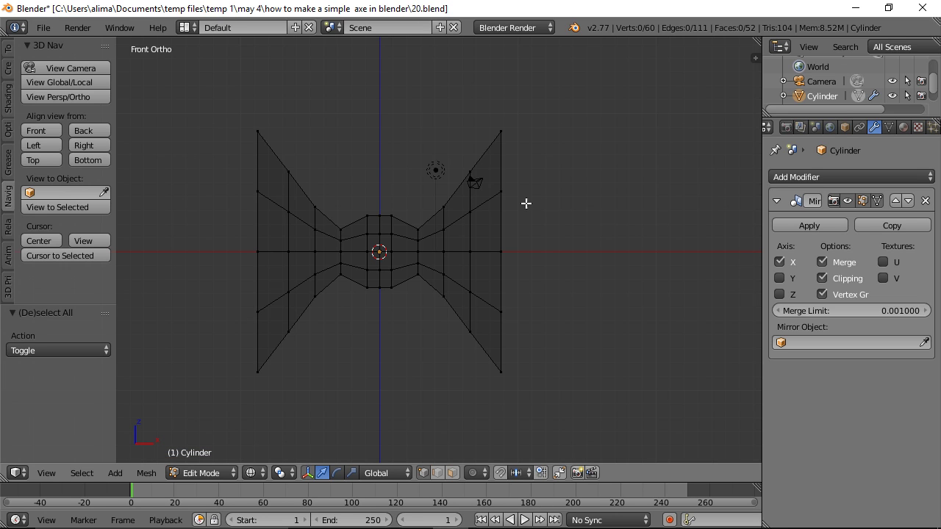
Select the outer blade edge's upper and lower intermediate vertices, save as 21.blend, and move them about 2.495 along X
{"action": "key", "text": "b"}
{"action": "left_click_drag", "start_coordinate": [515, 172], "coordinate": [493, 214]}
{"action": "key", "text": "b"}
{"action": "left_click_drag", "start_coordinate": [516, 296], "coordinate": [490, 332]}
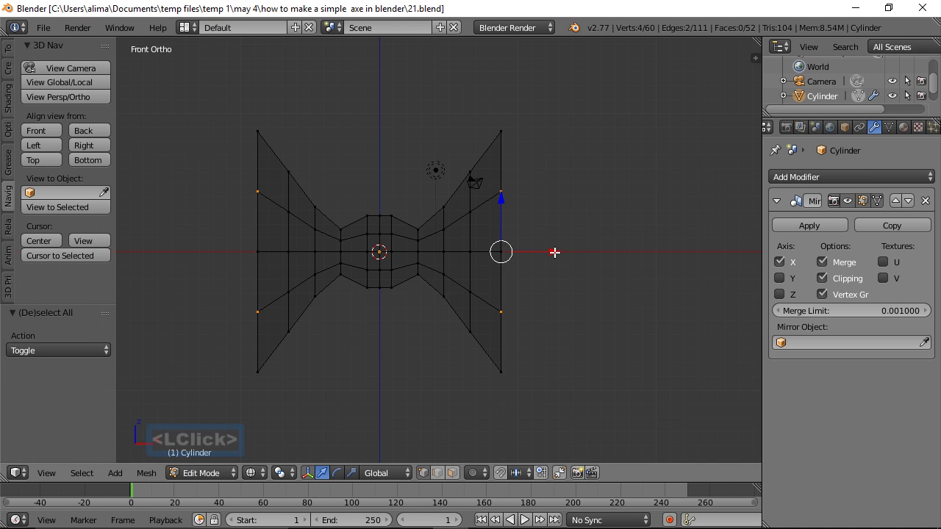
{"action": "left_click_drag", "start_coordinate": [554, 252], "coordinate": [589, 247]}
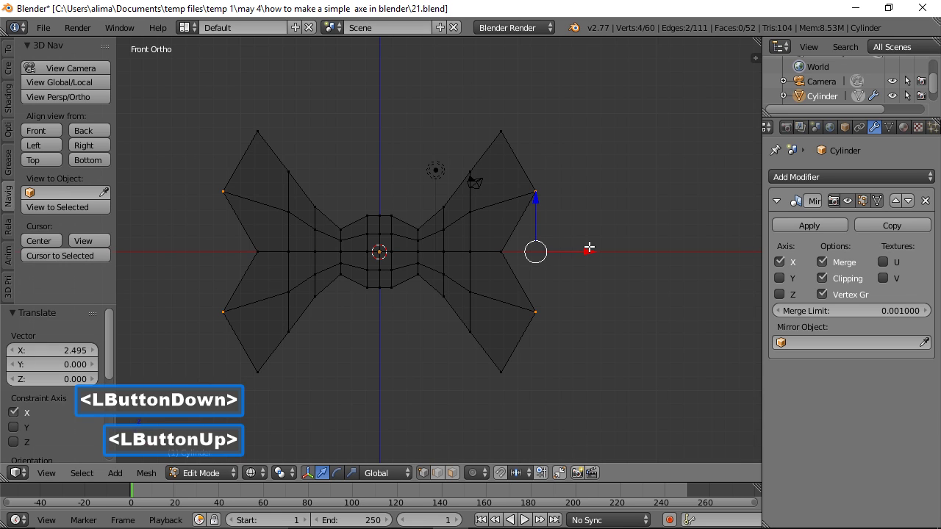
Move the middle vertices of the outer blade edge about 3.929 along X and save the file as 22.blend
{"action": "key", "text": "a"}
{"action": "key", "text": "b"}
{"action": "left_click_drag", "start_coordinate": [532, 230], "coordinate": [492, 269]}
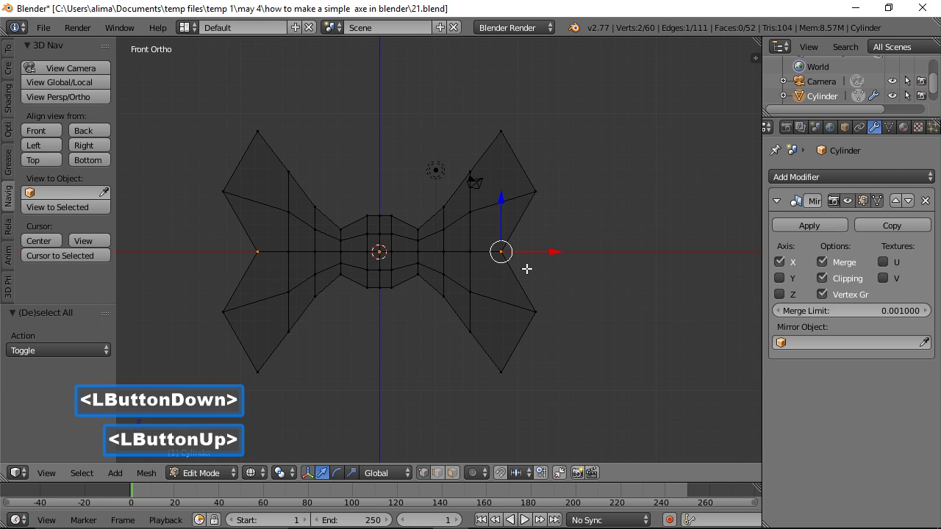
{"action": "left_click_drag", "start_coordinate": [552, 254], "coordinate": [608, 259]}
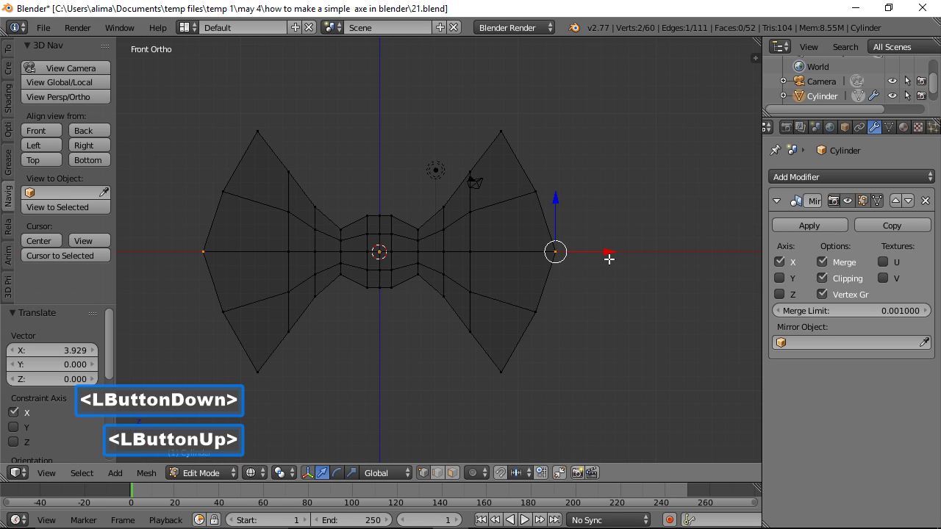
{"action": "key", "text": "a"}
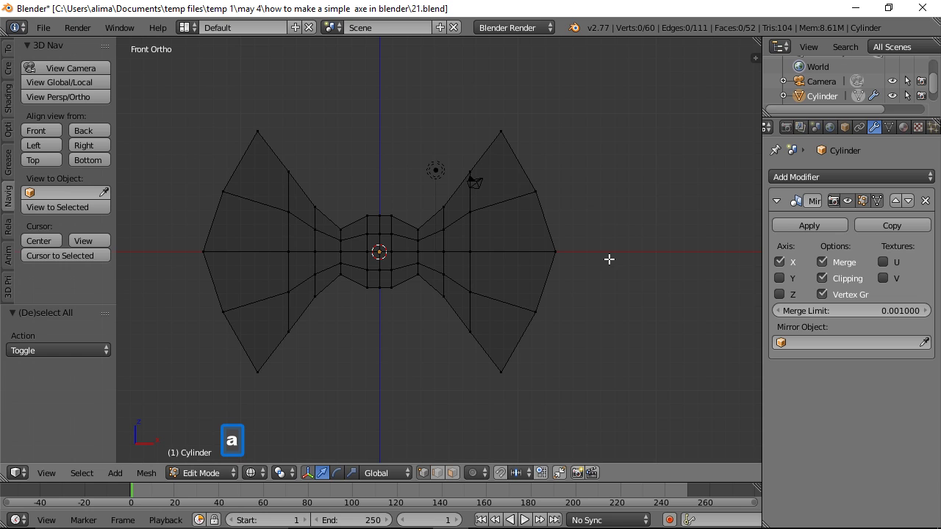
{"action": "left_click", "coordinate": [555, 125]}
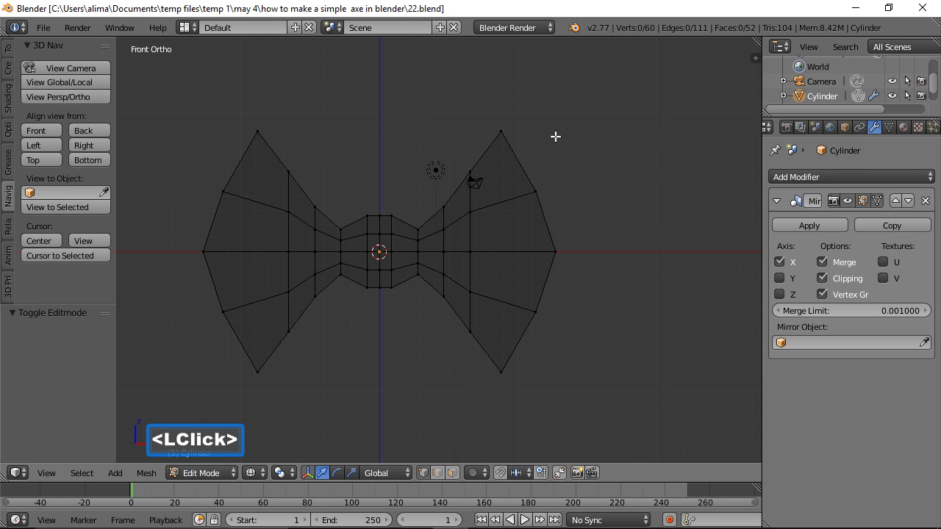
Save the file as 23.blend with the third section's upper and lower faces selected, scale them along Z by about 0.746, and save as 24.blend
{"action": "key", "text": "ctrl"}
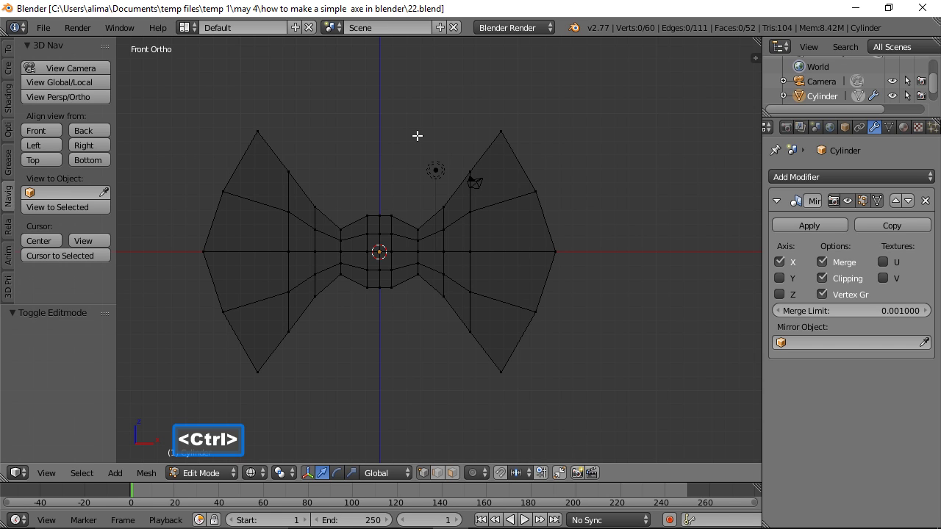
{"action": "mouse_move", "coordinate": [416, 136]}
{"action": "right_mouse_down", "text": "ctrl"}
{"action": "mouse_move", "coordinate": [430, 208]}
{"action": "mouse_move", "coordinate": [457, 210]}
{"action": "mouse_move", "coordinate": [487, 181]}
{"action": "mouse_move", "coordinate": [452, 190]}
{"action": "right_mouse_up", "text": "ctrl"}
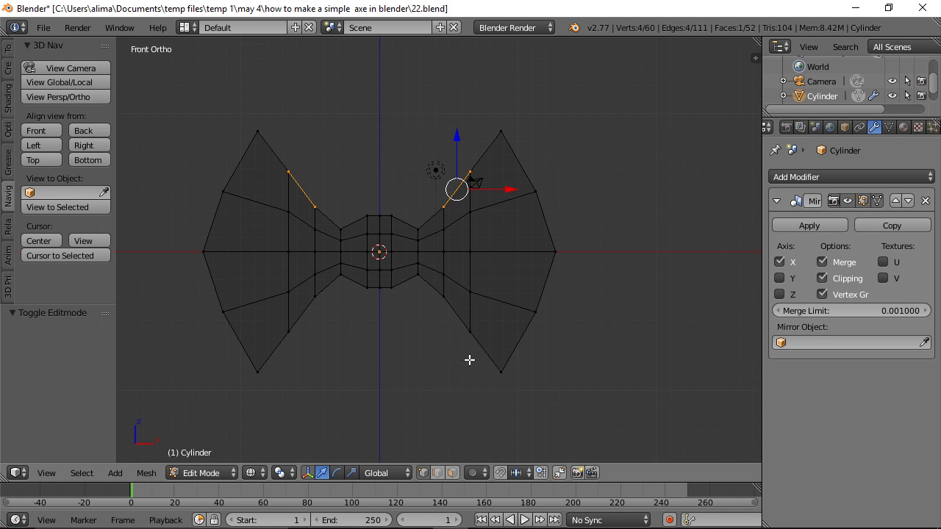
{"action": "key", "text": "ctrl"}
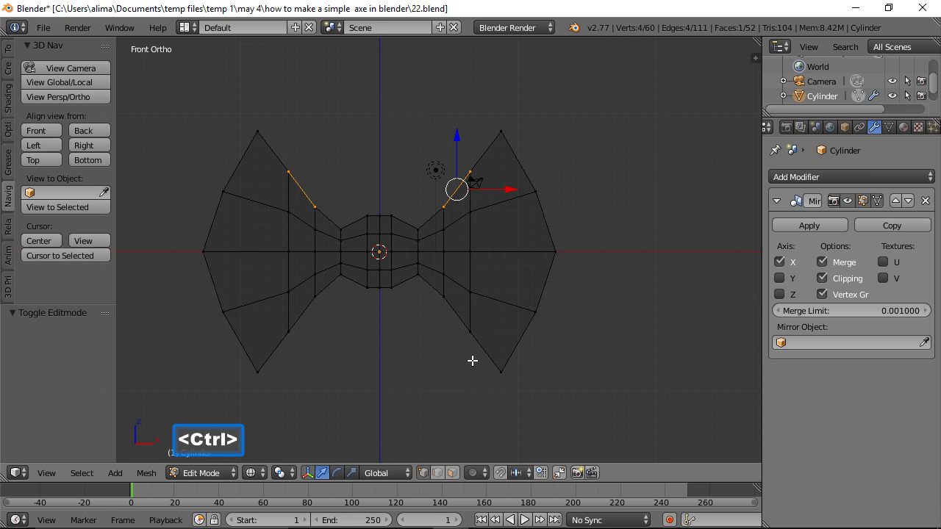
{"action": "right_click", "coordinate": [472, 361], "text": "ctrl"}
{"action": "mouse_move", "coordinate": [475, 360]}
{"action": "right_mouse_down", "text": "ctrl"}
{"action": "mouse_move", "coordinate": [487, 338]}
{"action": "mouse_move", "coordinate": [442, 290]}
{"action": "mouse_move", "coordinate": [429, 301]}
{"action": "mouse_move", "coordinate": [435, 330]}
{"action": "right_mouse_up", "text": "ctrl"}
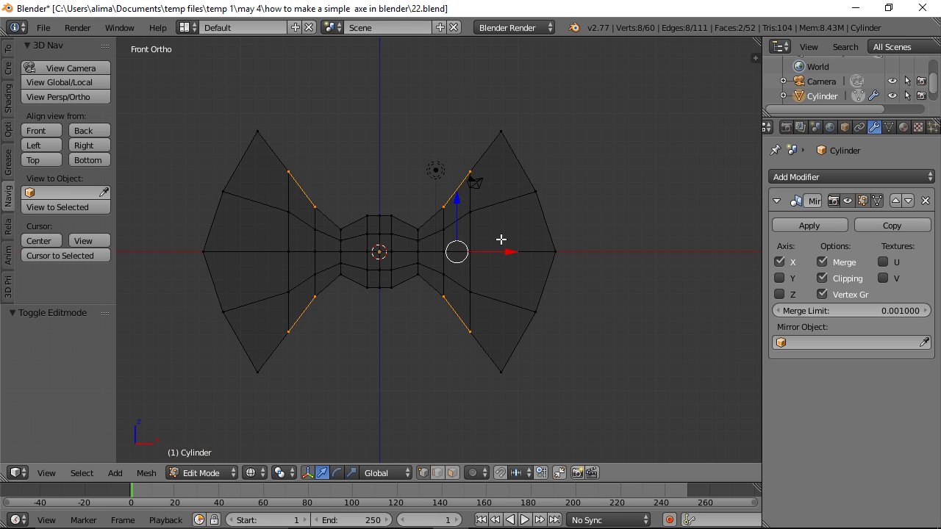
{"action": "middle_click_drag", "start_coordinate": [578, 172], "coordinate": [641, 199]}
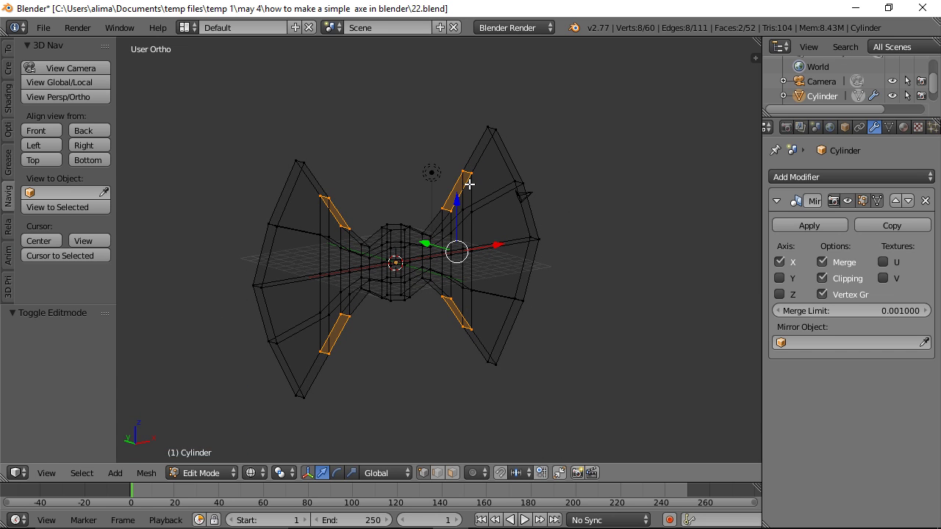
{"action": "left_click", "coordinate": [50, 138]}
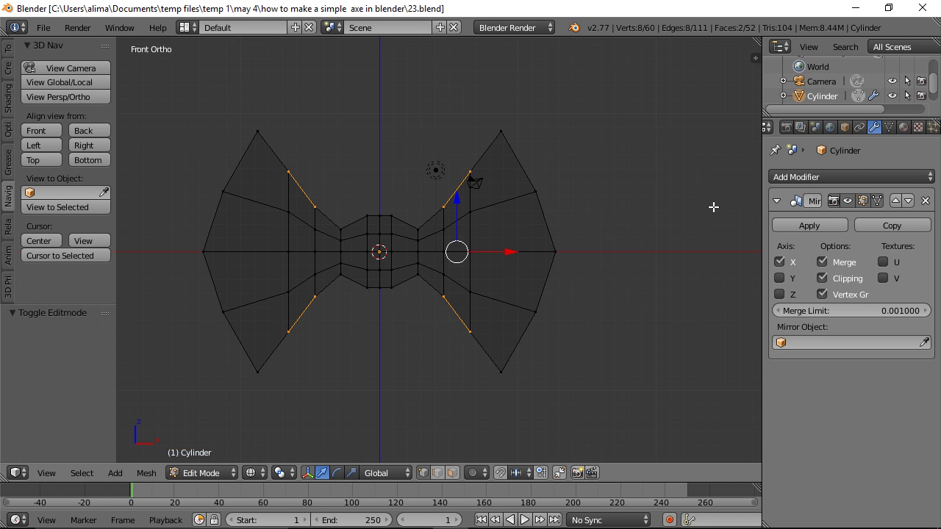
{"action": "key", "text": "s"}
{"action": "key", "text": "z"}
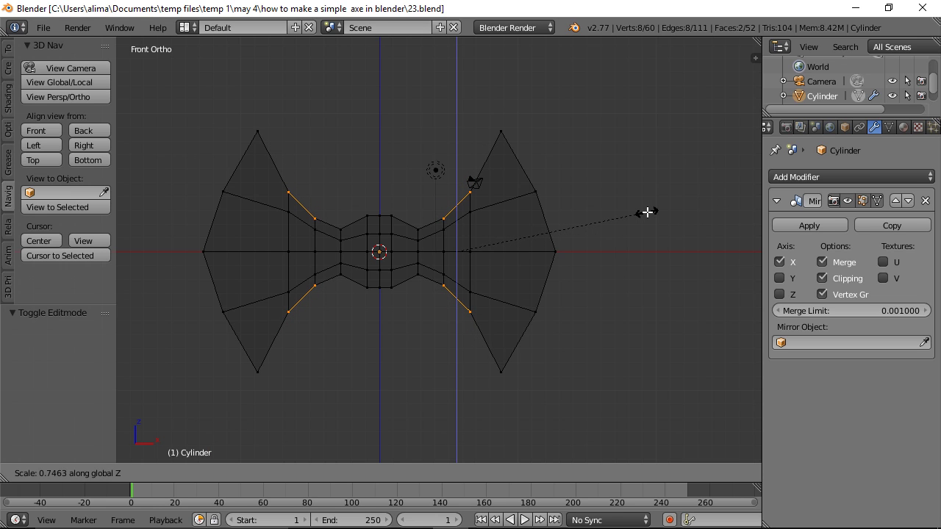
{"action": "left_click", "coordinate": [647, 213]}
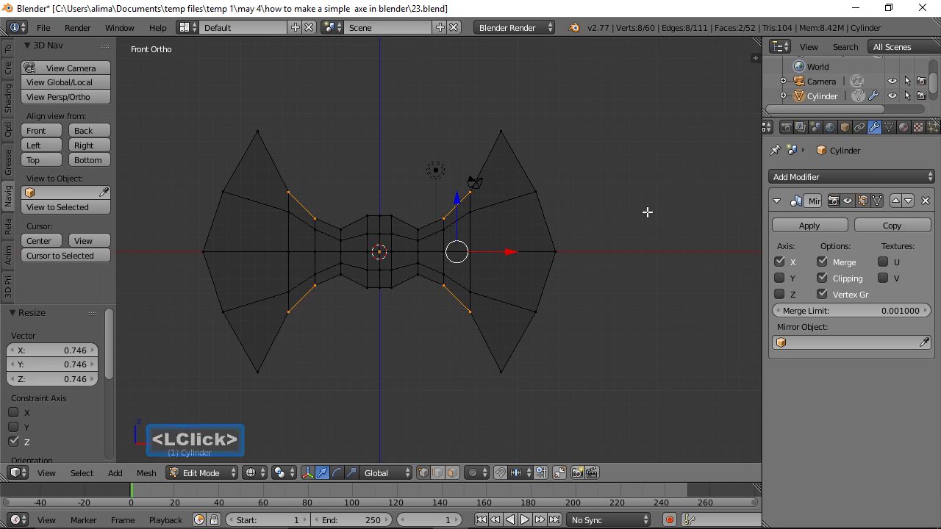
{"action": "key", "text": "a"}
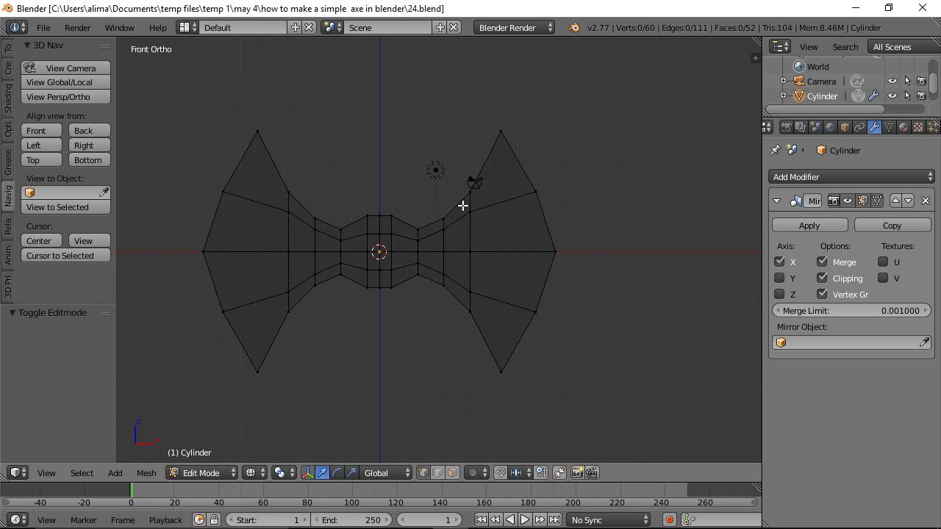
Bow the loop between the third and fourth sections by moving its inner vertices about 1.434 along X and its middle vertices another 1.221
{"action": "key", "text": "b"}
{"action": "left_click_drag", "start_coordinate": [462, 207], "coordinate": [486, 298]}
{"action": "left_click_drag", "start_coordinate": [521, 254], "coordinate": [542, 250]}
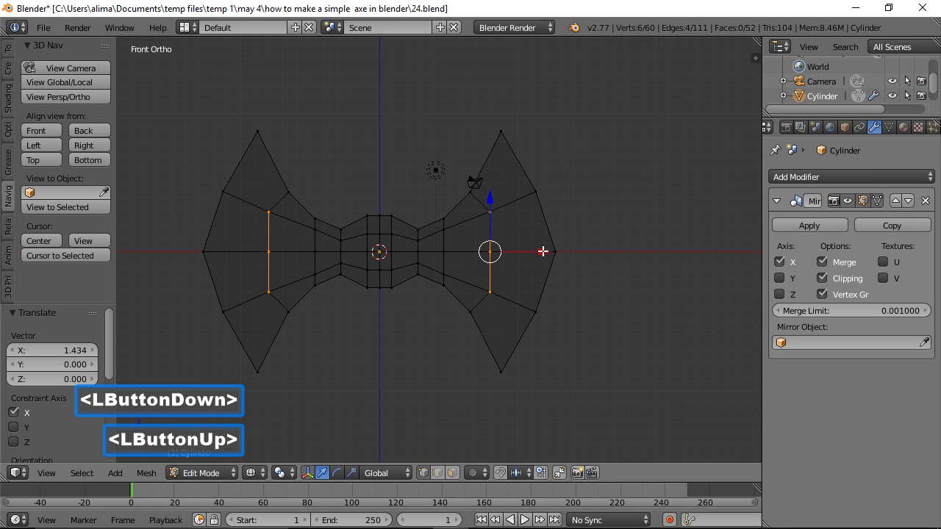
{"action": "key", "text": "a"}
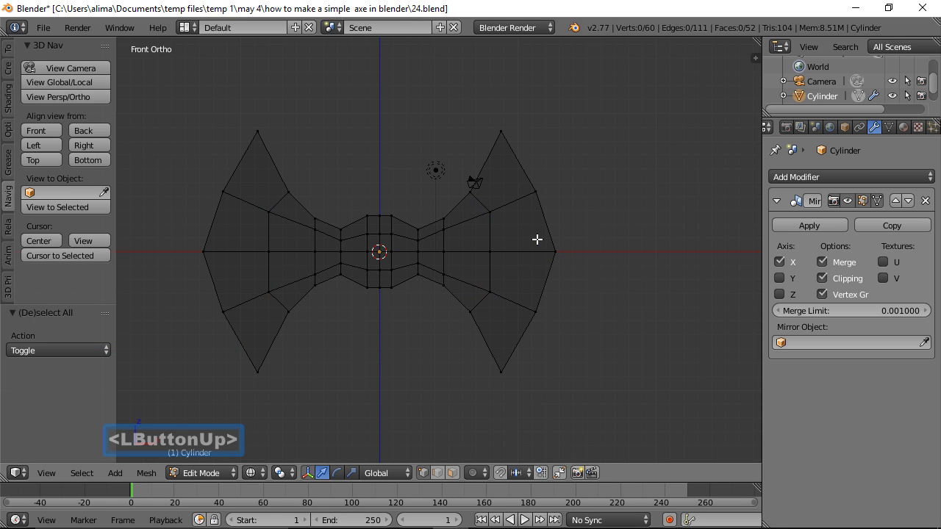
{"action": "key", "text": "b"}
{"action": "left_click_drag", "start_coordinate": [479, 233], "coordinate": [538, 248]}
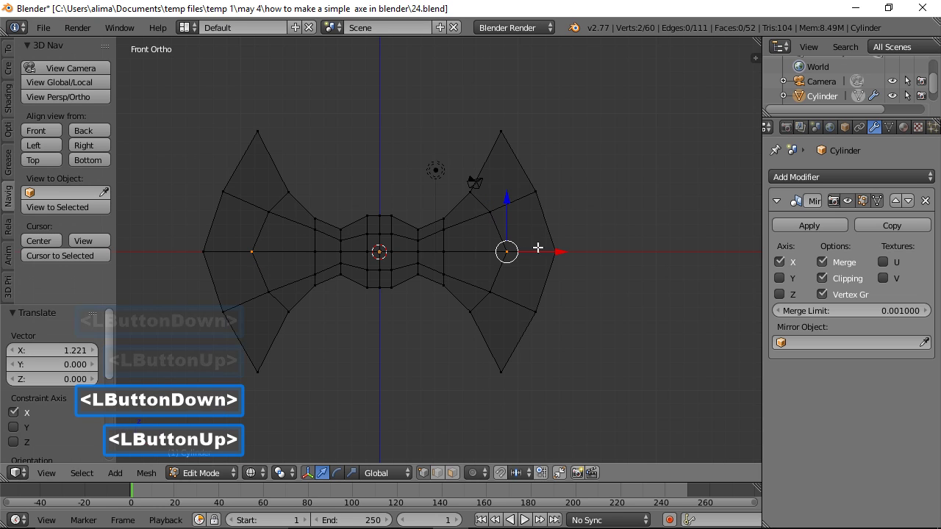
{"action": "key", "text": "a"}
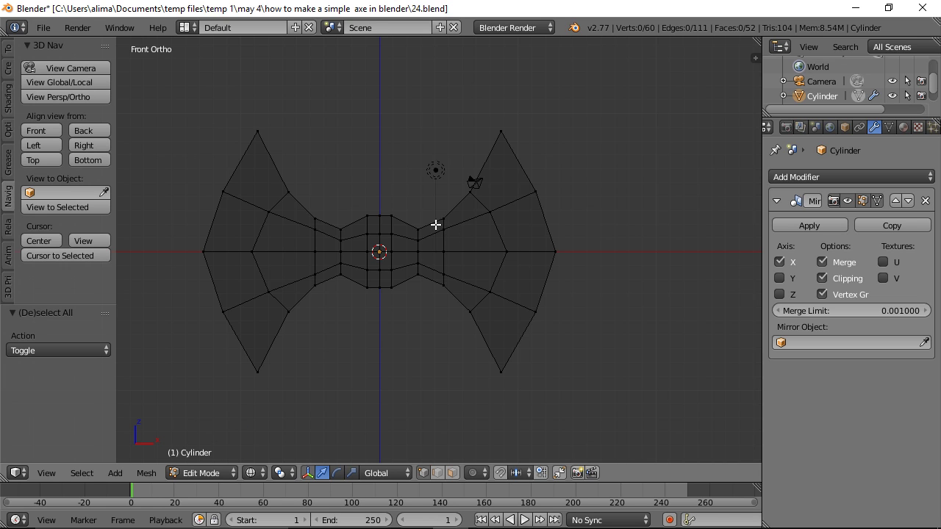
Bow the loop between the second and third sections by moving its inner vertices about 1.009 along X, its middle another 0.903; save as 25.blend
{"action": "key", "text": "b"}
{"action": "left_click_drag", "start_coordinate": [436, 225], "coordinate": [453, 278]}
{"action": "left_click_drag", "start_coordinate": [498, 254], "coordinate": [511, 252]}
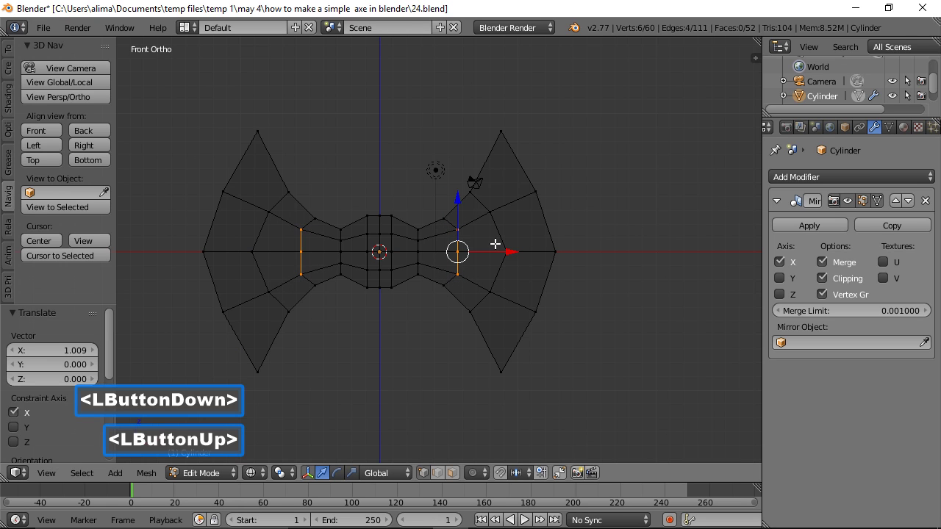
{"action": "key", "text": "a"}
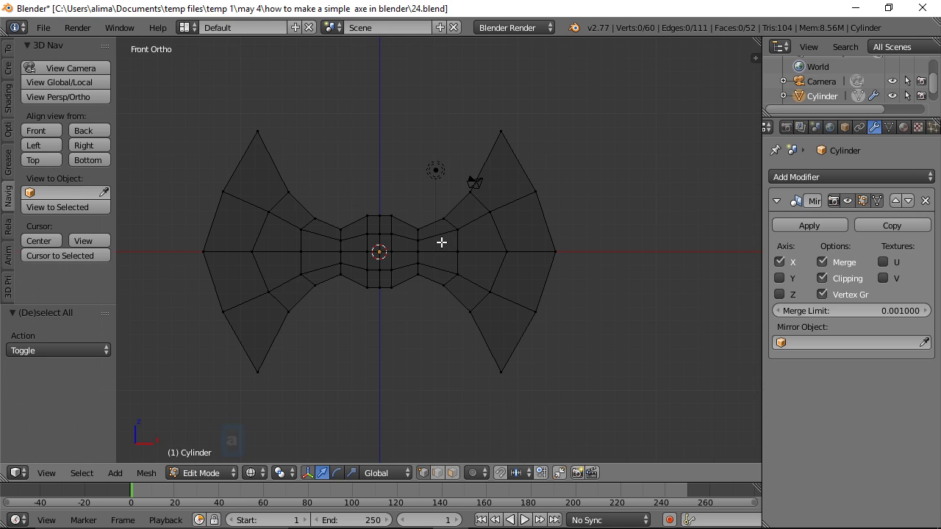
{"action": "key", "text": "b"}
{"action": "left_click_drag", "start_coordinate": [453, 248], "coordinate": [522, 252]}
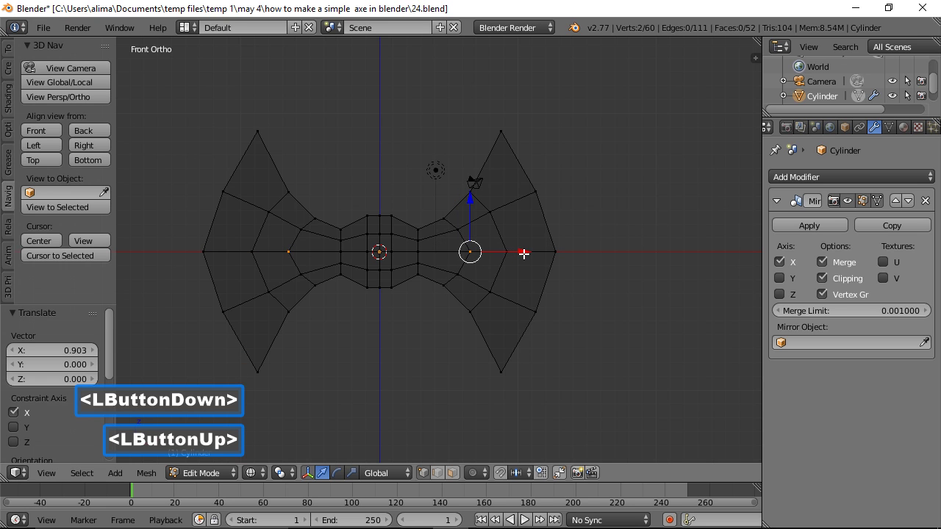
{"action": "key", "text": "a"}
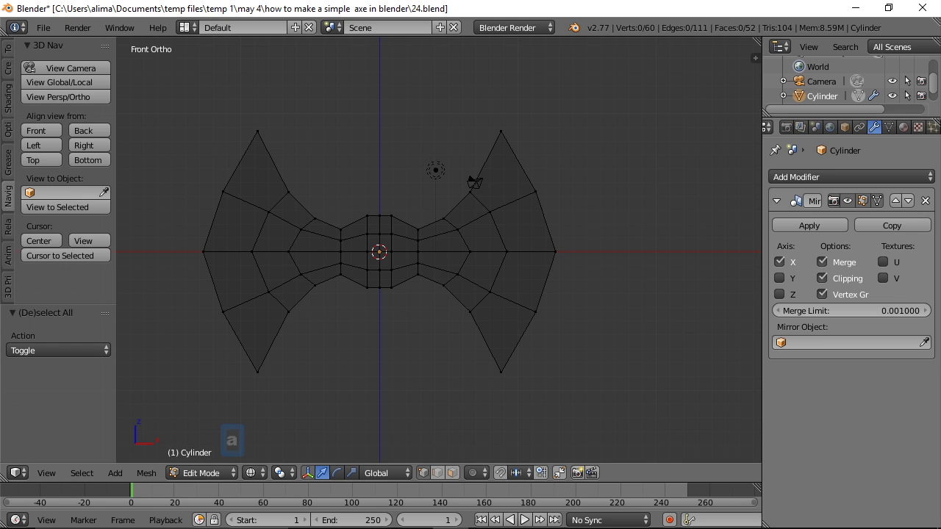
{"action": "left_click", "coordinate": [624, 56]}
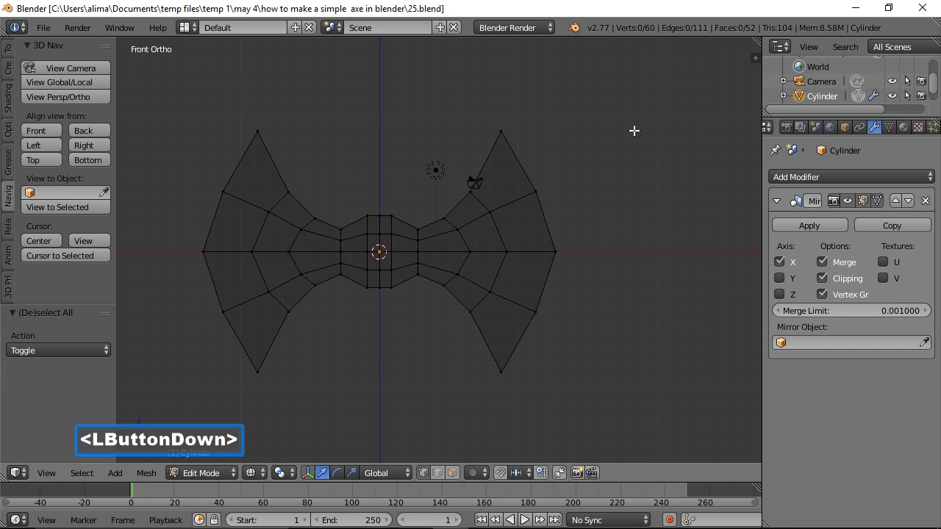
Switch to solid shading, add one centred loop cut along the middle of the blade's thickness, and save the file as 26.blend
{"action": "key", "text": "z"}
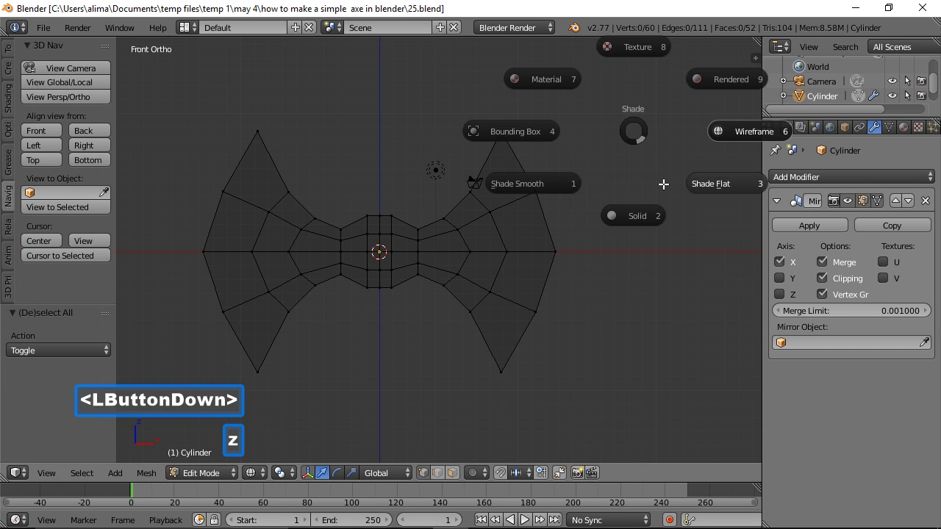
{"action": "left_click", "coordinate": [645, 214]}
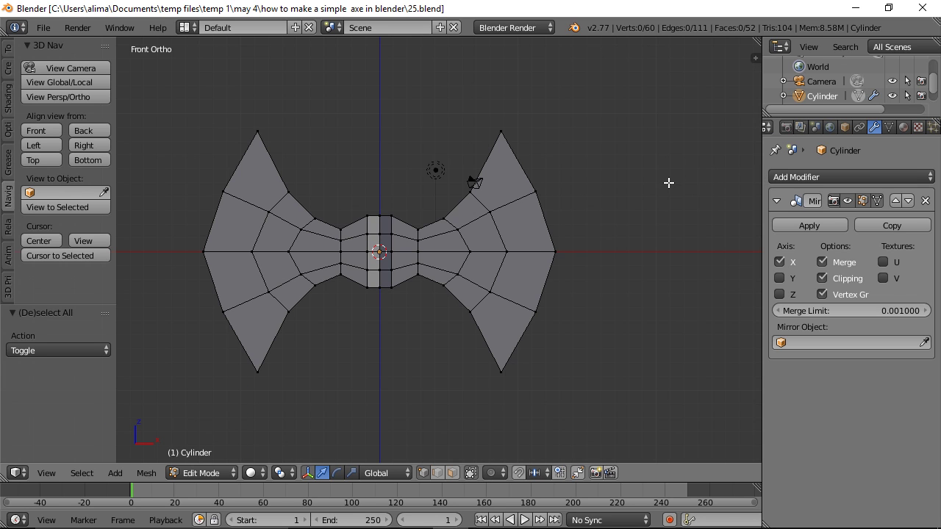
{"action": "middle_click_drag", "start_coordinate": [669, 180], "coordinate": [572, 231]}
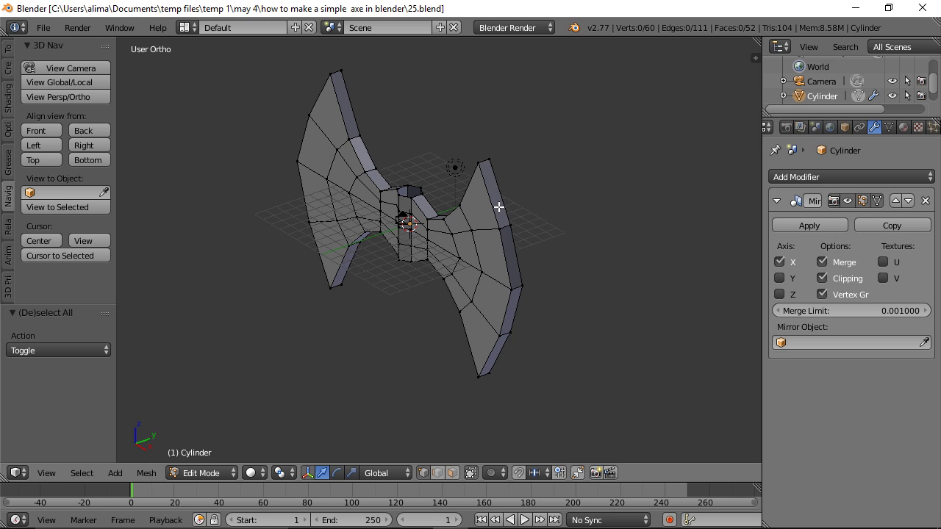
{"action": "key", "text": "ctrl"}
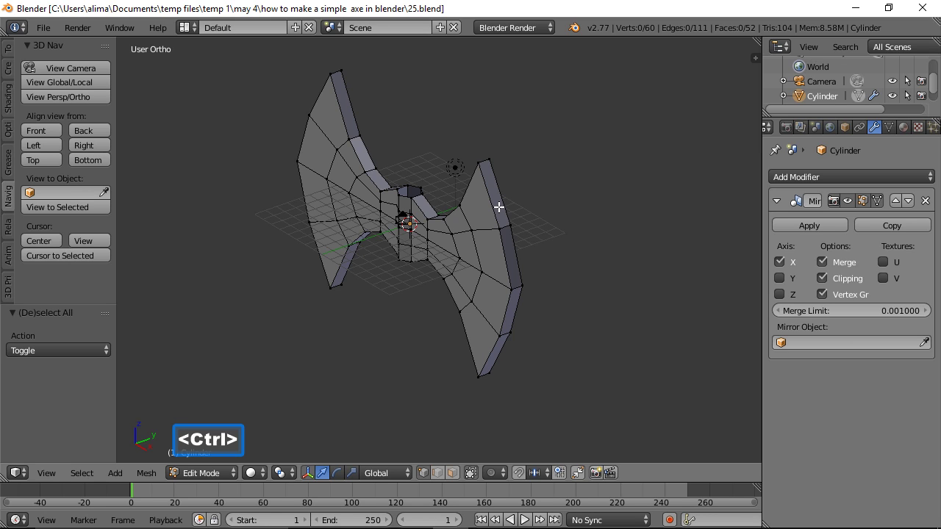
{"action": "key", "text": "ctrl+r"}
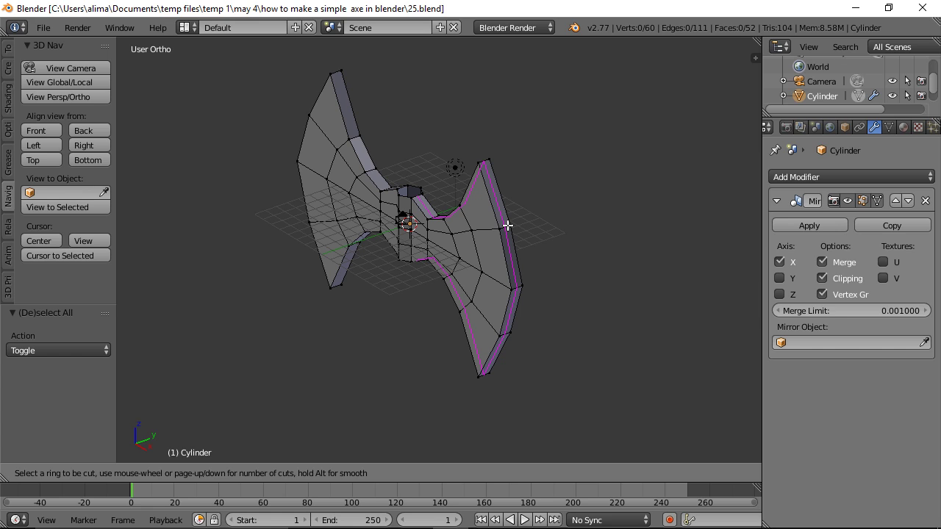
{"action": "left_click", "coordinate": [507, 226]}
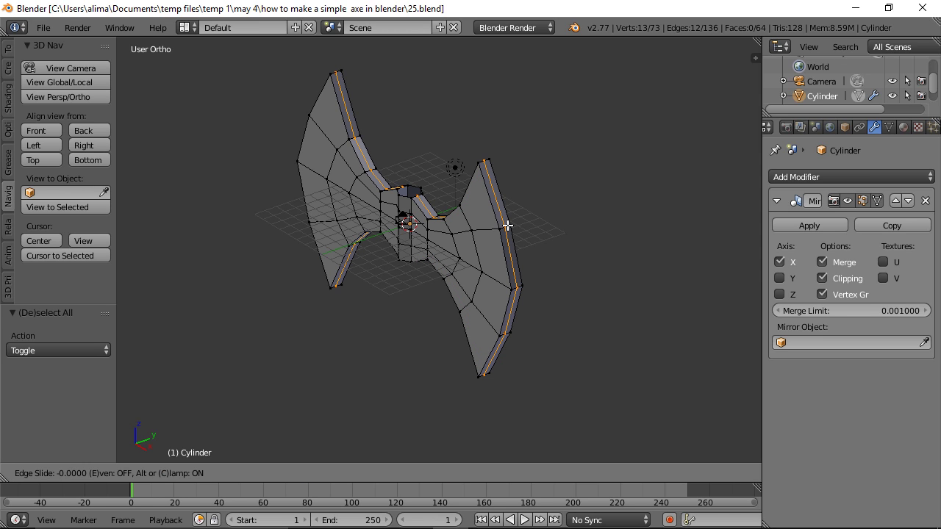
{"action": "right_click", "coordinate": [507, 226]}
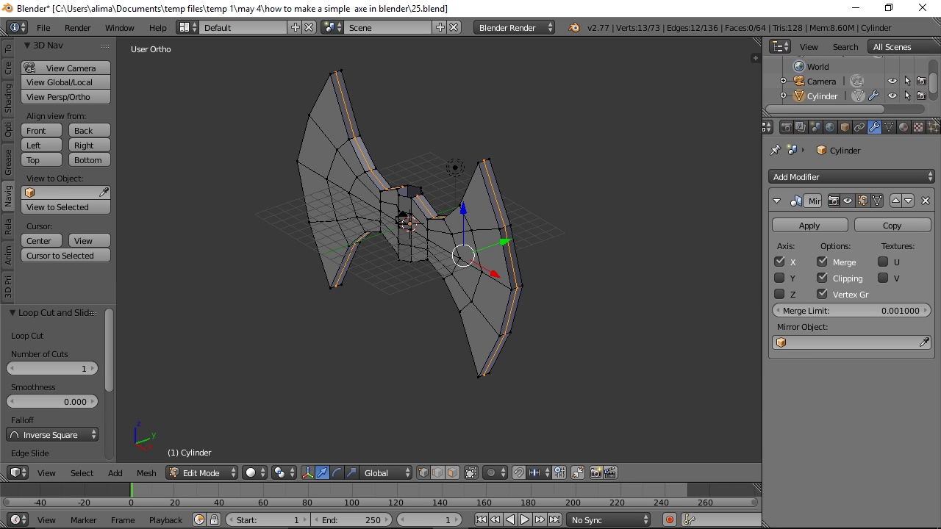
{"action": "key", "text": "ctrl+alt+s"}
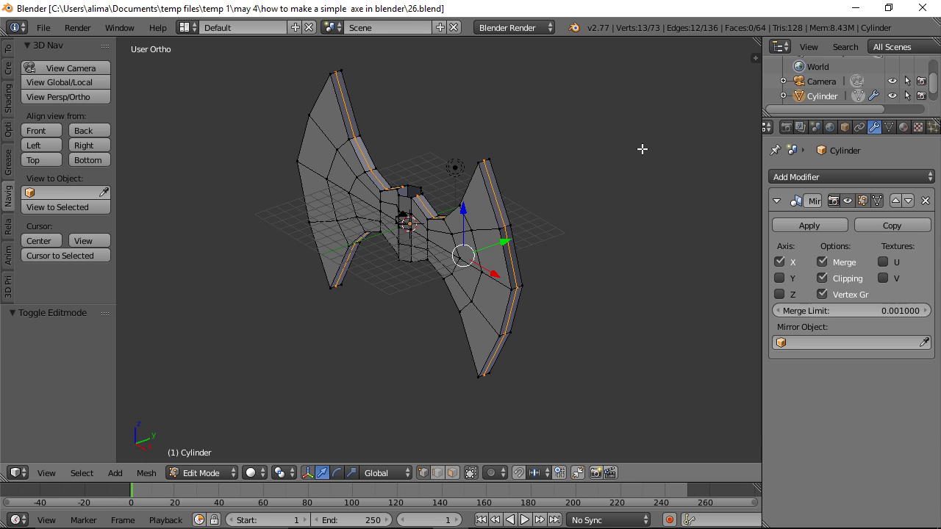
Select the four middle edges along the outer cutting edge, move them about 0.568 along X, and save the file as 27.blend
{"action": "key", "text": "a"}
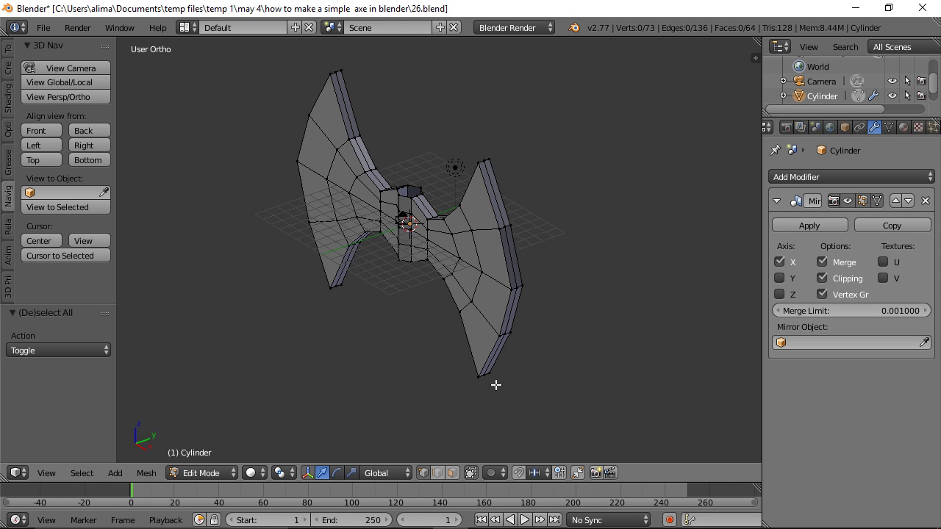
{"action": "left_click", "coordinate": [438, 474]}
{"action": "right_click", "coordinate": [498, 204]}
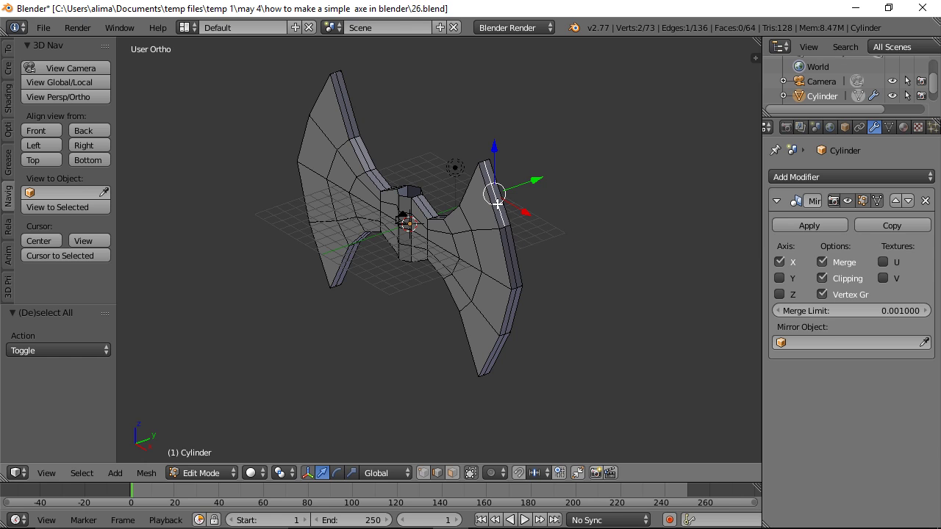
{"action": "right_click", "coordinate": [513, 272], "text": "shift"}
{"action": "right_click", "coordinate": [510, 307], "text": "shift"}
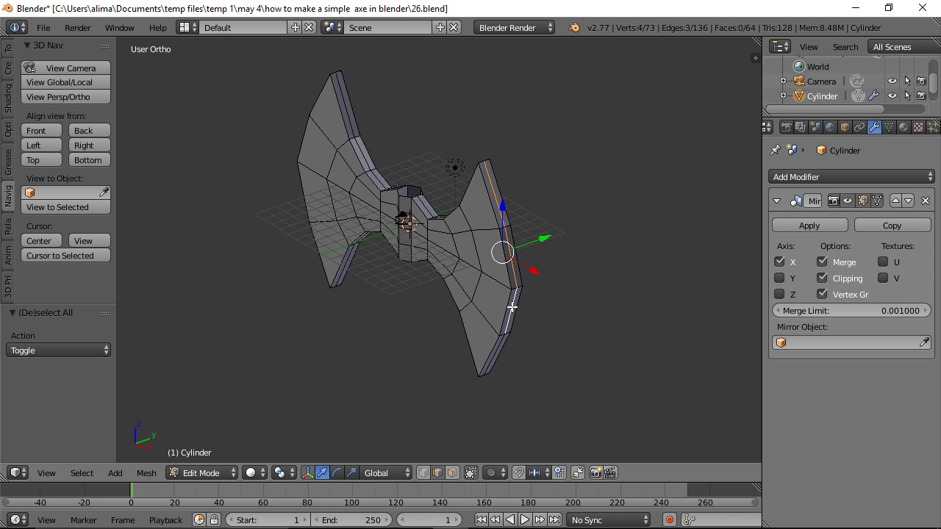
{"action": "right_click", "coordinate": [493, 353], "text": "shift"}
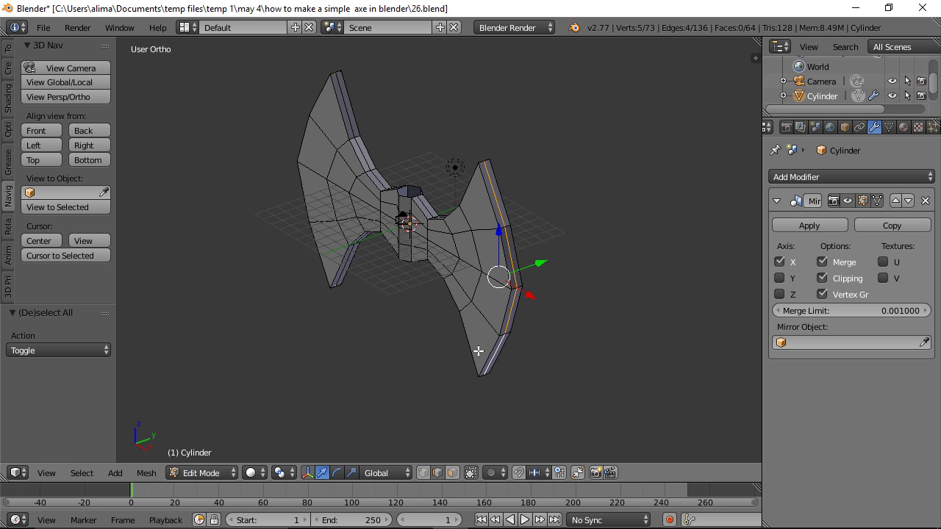
{"action": "middle_click_drag", "start_coordinate": [471, 337], "coordinate": [526, 346]}
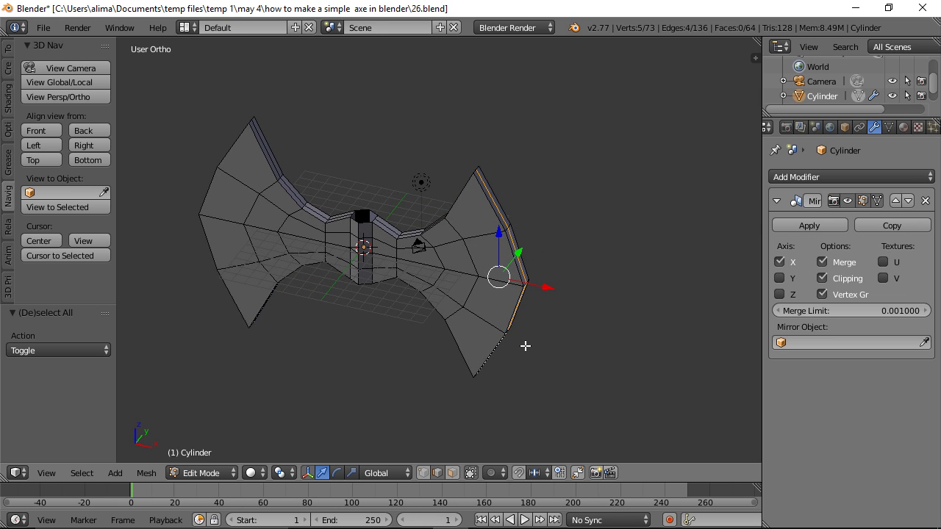
{"action": "key", "text": "g"}
{"action": "key", "text": "x"}
{"action": "left_click", "coordinate": [551, 287]}
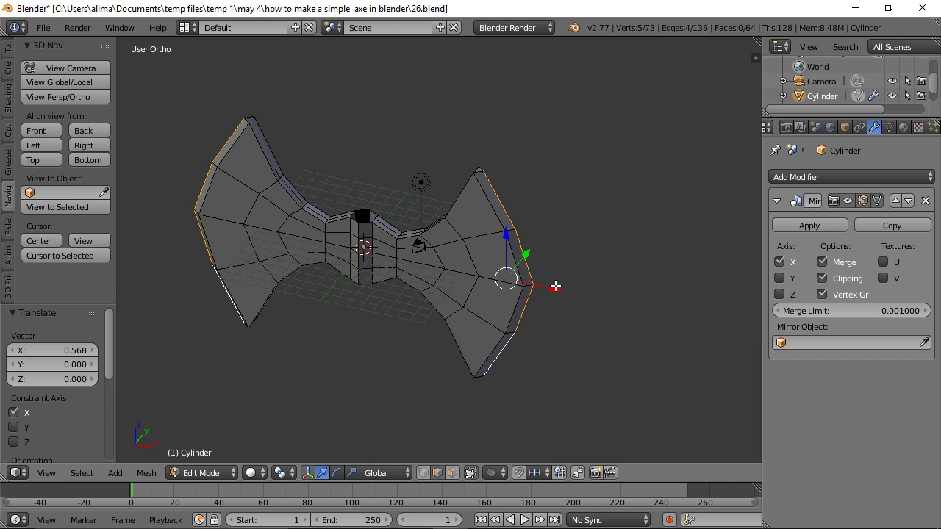
{"action": "key", "text": "a"}
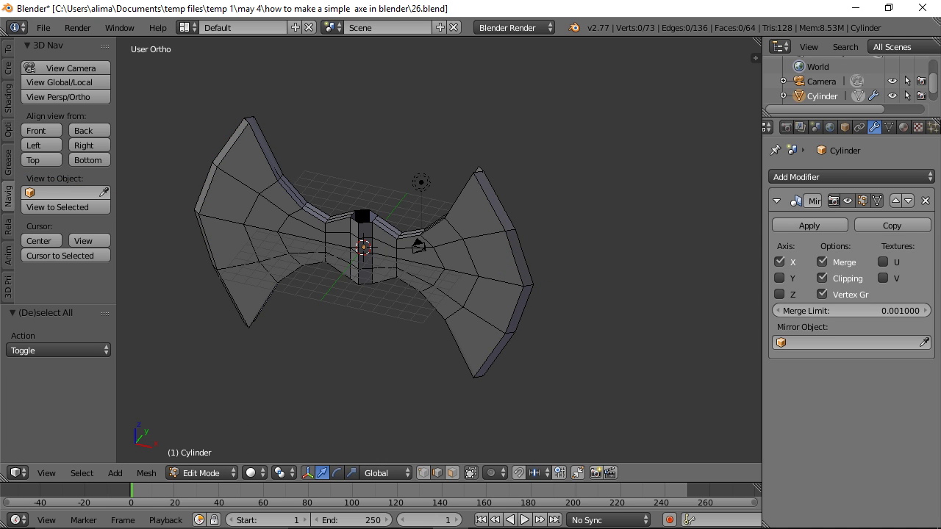
{"action": "key", "text": "ctrl+alt+s"}
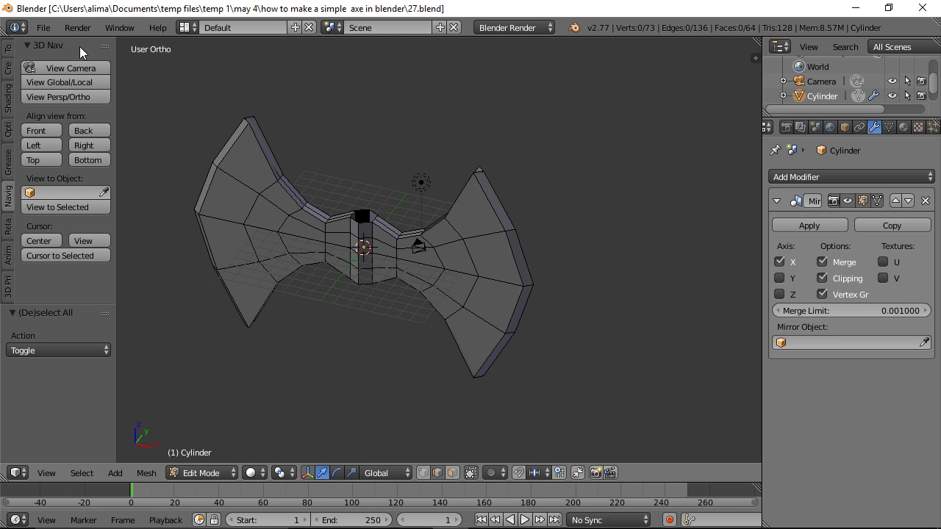
Check in the user preferences that the Mesh: LoopTools add-on is enabled, and save the file as 28.blend and 29.blend
{"action": "left_click", "coordinate": [43, 28]}
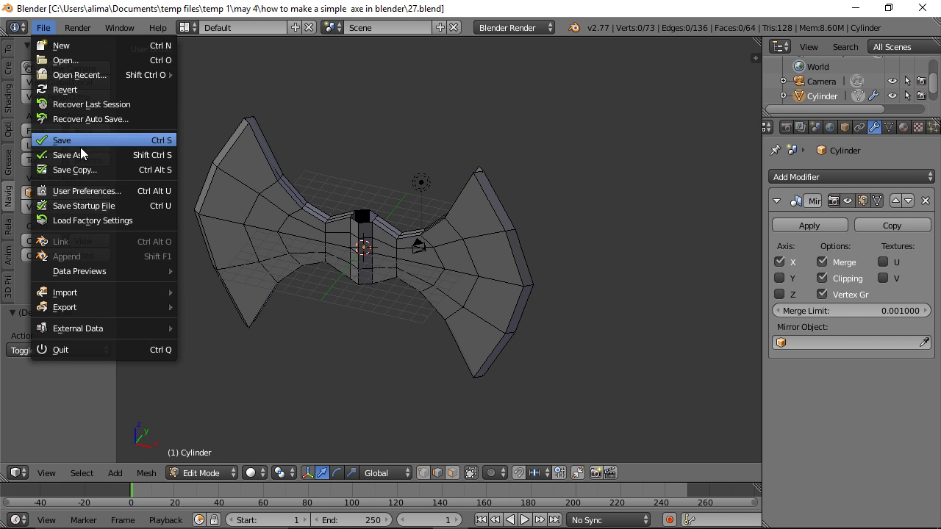
{"action": "left_click", "coordinate": [88, 189]}
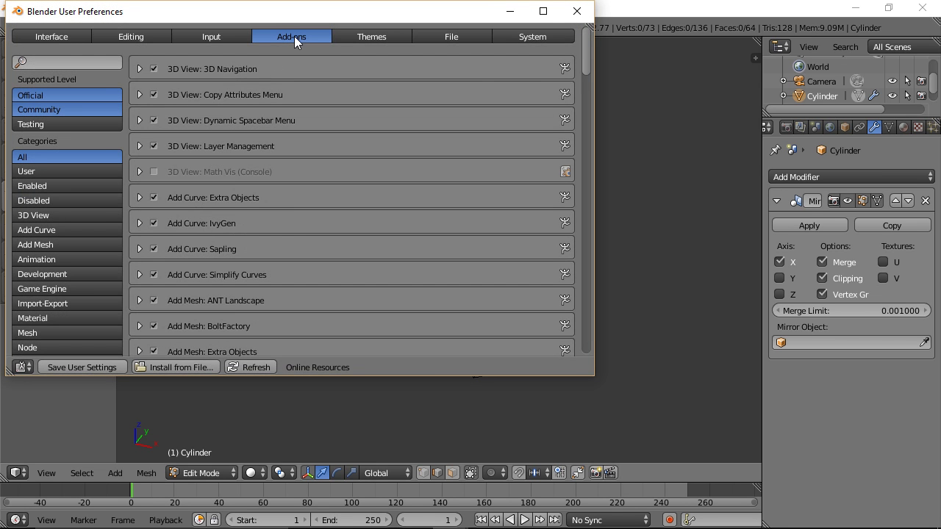
{"action": "left_click_drag", "start_coordinate": [588, 44], "coordinate": [581, 247]}
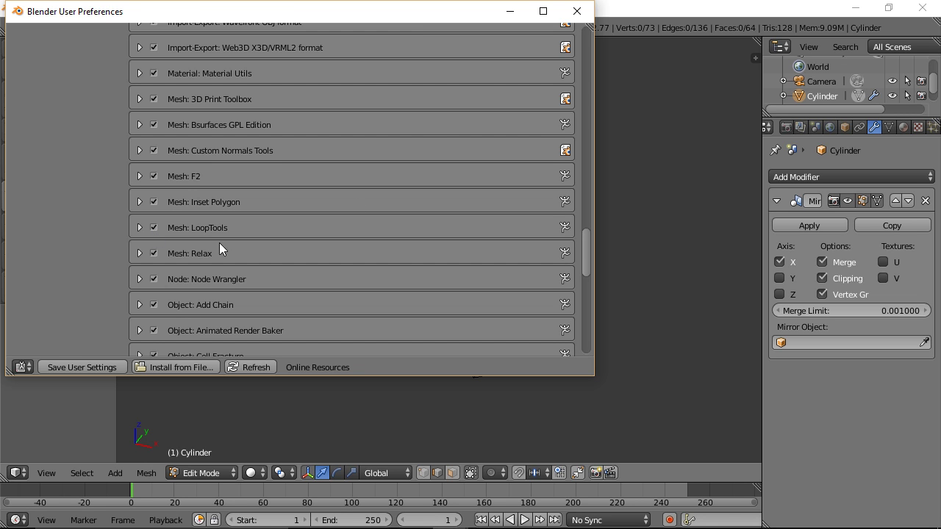
{"action": "left_click", "coordinate": [575, 13]}
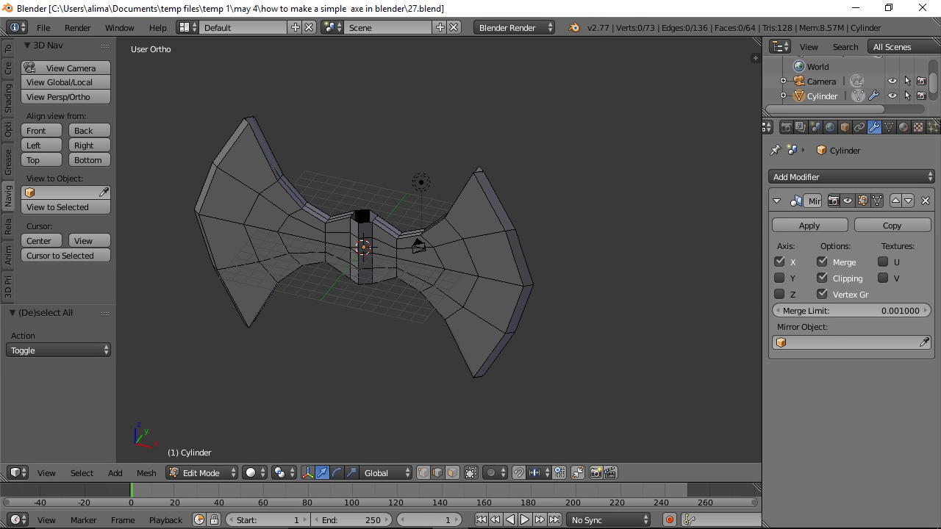
{"action": "key", "text": "ctrl+alt+s"}
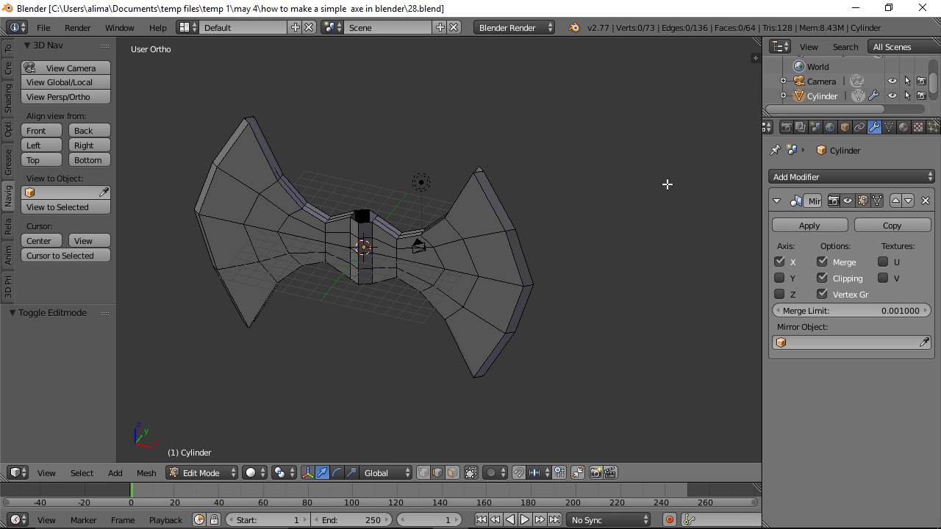
{"action": "left_click", "coordinate": [45, 29]}
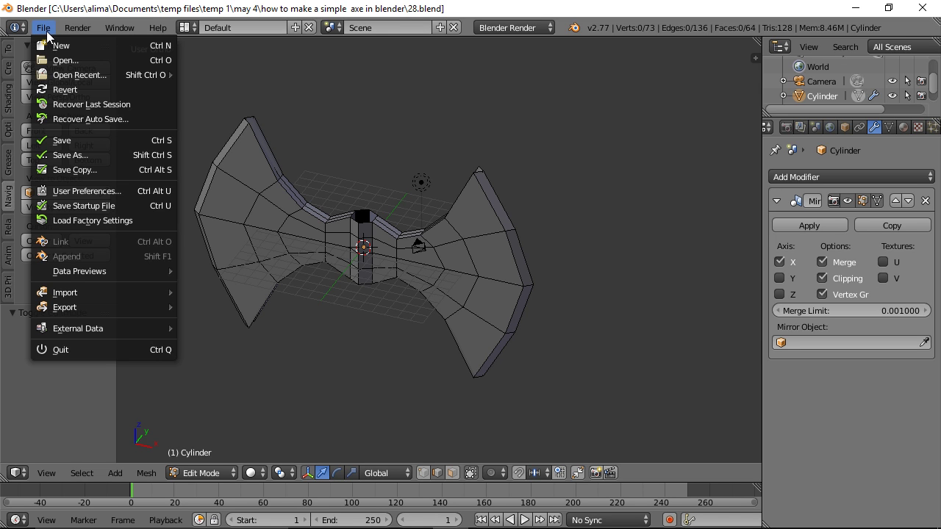
{"action": "left_click", "coordinate": [103, 193]}
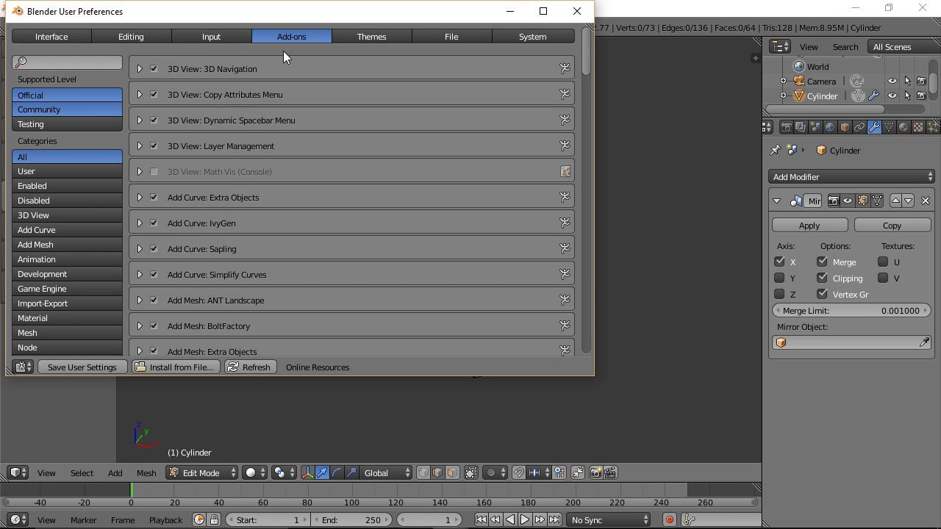
{"action": "left_click_drag", "start_coordinate": [590, 56], "coordinate": [584, 249]}
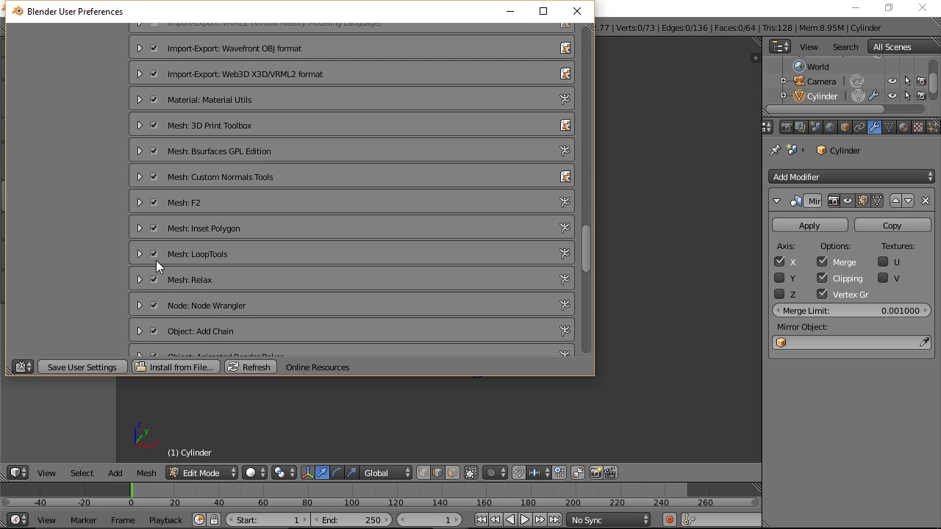
{"action": "left_click", "coordinate": [577, 11]}
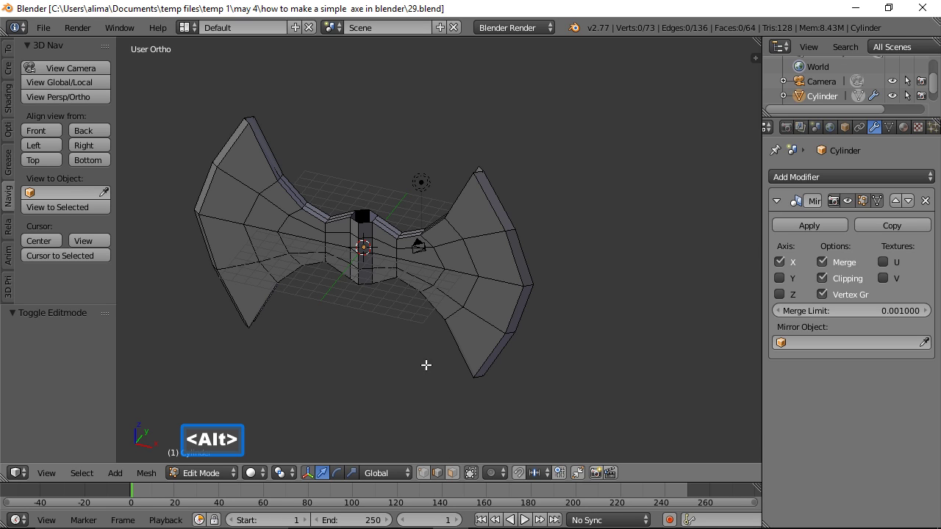
Round the upper edge loop of the central cylinder with the LoopTools Circle operation, then clear the selection
{"action": "right_click", "coordinate": [365, 223], "text": "alt"}
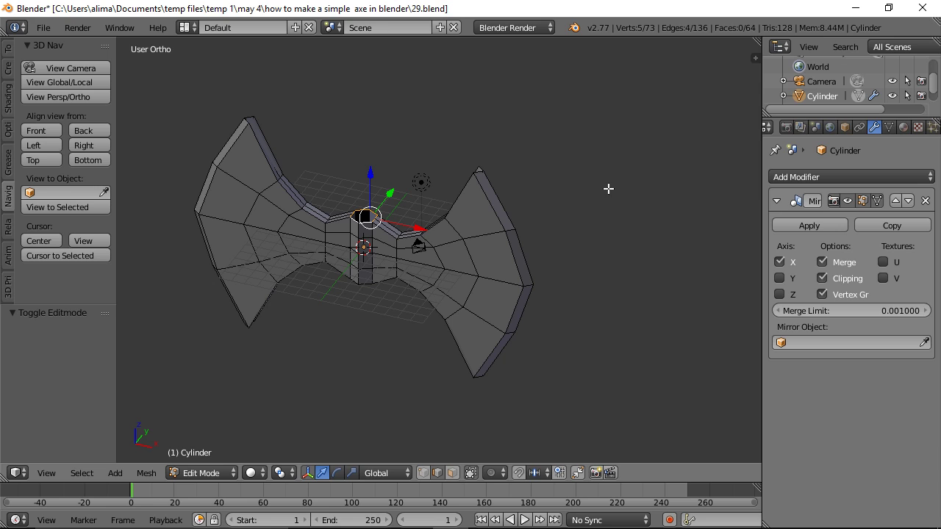
{"action": "key", "text": "w"}
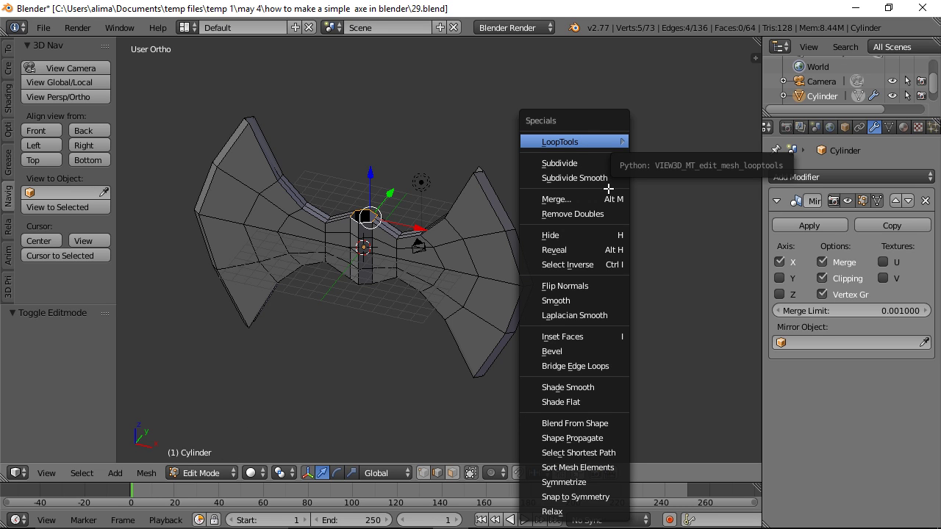
{"action": "mouse_move", "coordinate": [582, 145]}
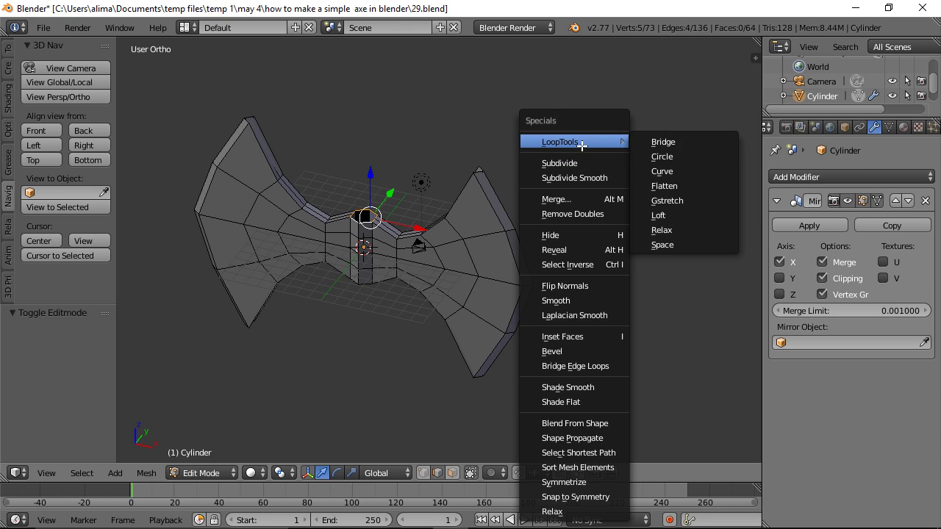
{"action": "left_click", "coordinate": [661, 156]}
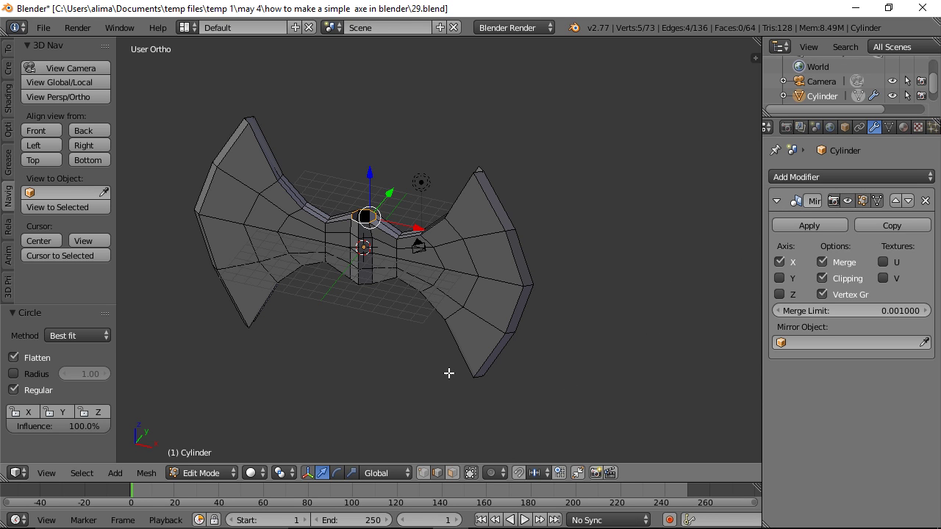
{"action": "key", "text": "a"}
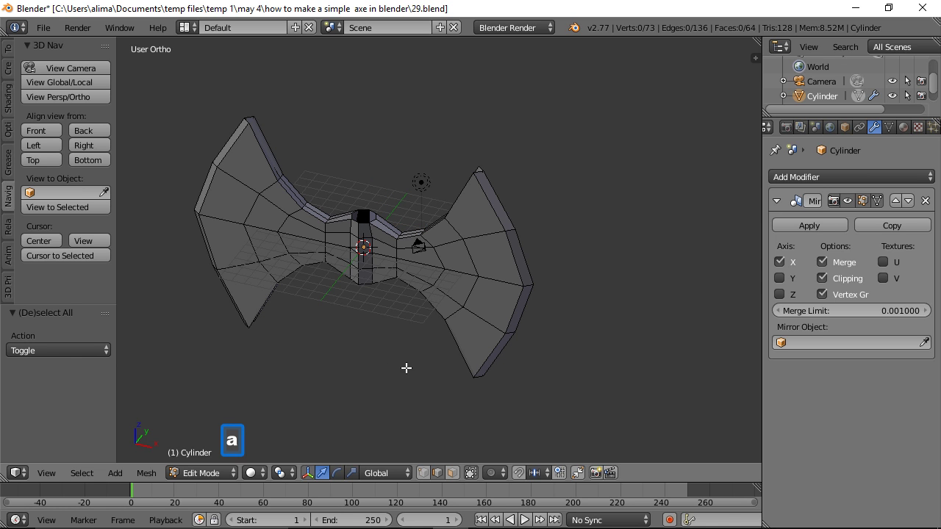
Round the lower edge loop of the central cylinder with LoopTools Circle and save the file as 30.blend
{"action": "middle_click_drag", "start_coordinate": [412, 386], "coordinate": [392, 344]}
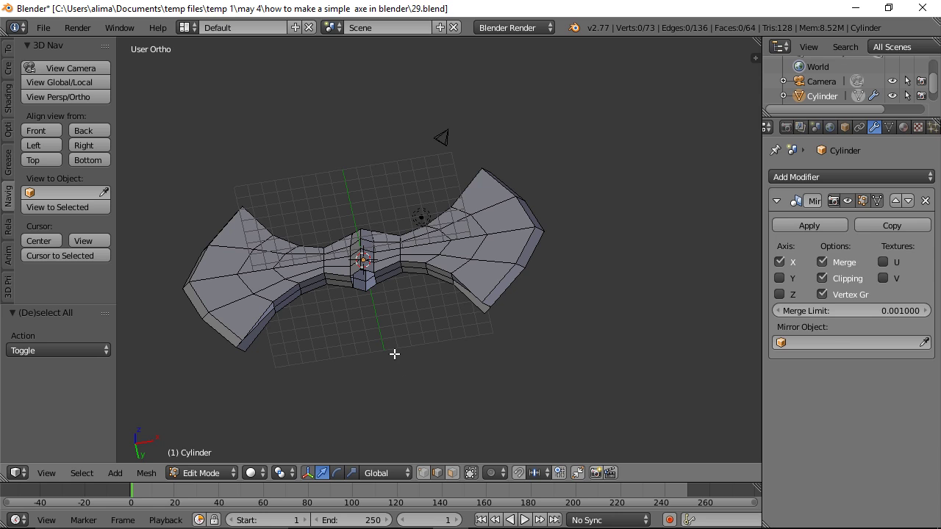
{"action": "key", "text": "alt"}
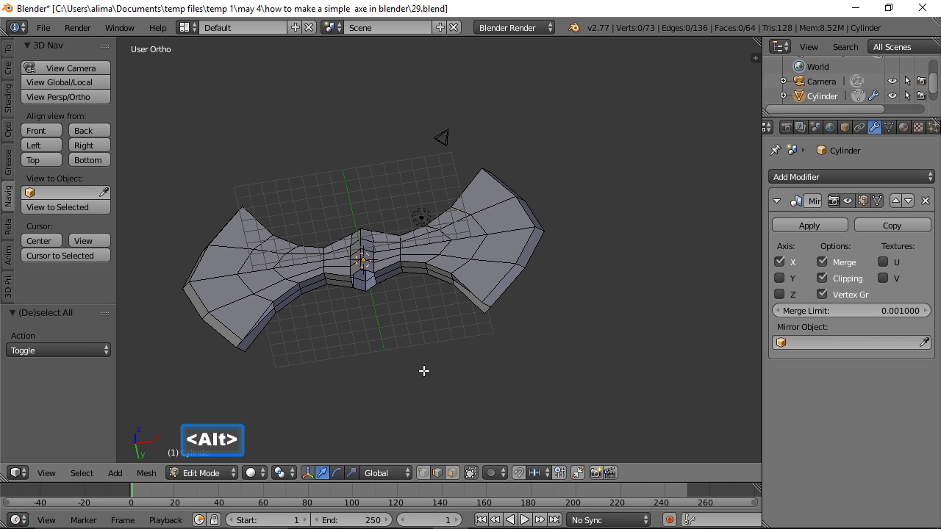
{"action": "right_click", "coordinate": [368, 269], "text": "alt"}
{"action": "key", "text": "w"}
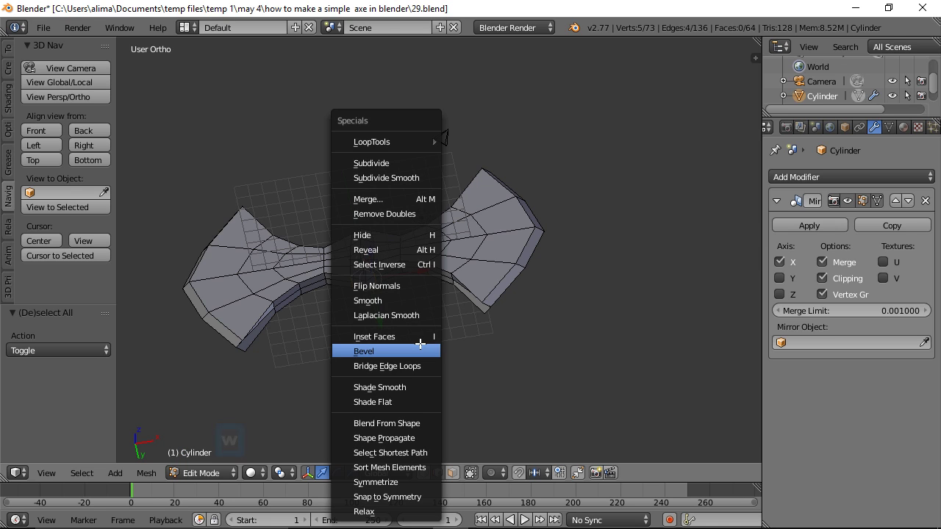
{"action": "mouse_move", "coordinate": [422, 147]}
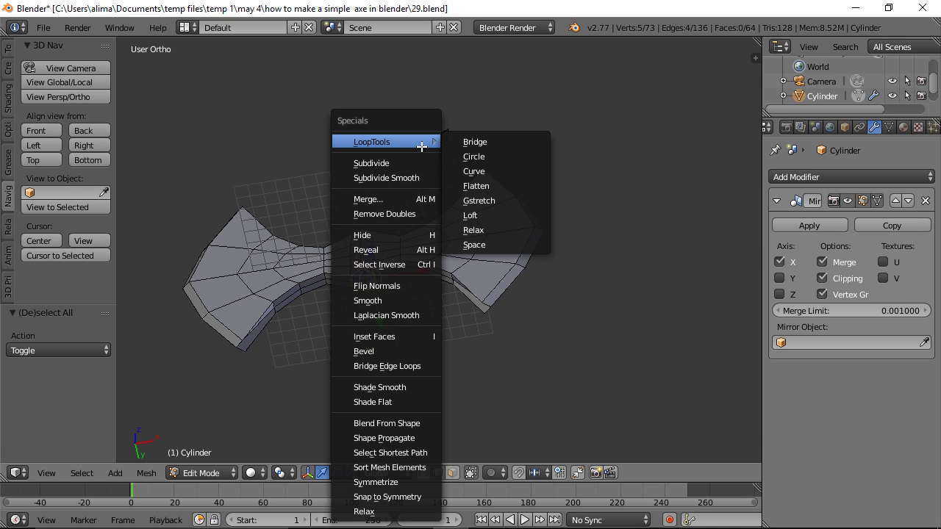
{"action": "left_click", "coordinate": [475, 156]}
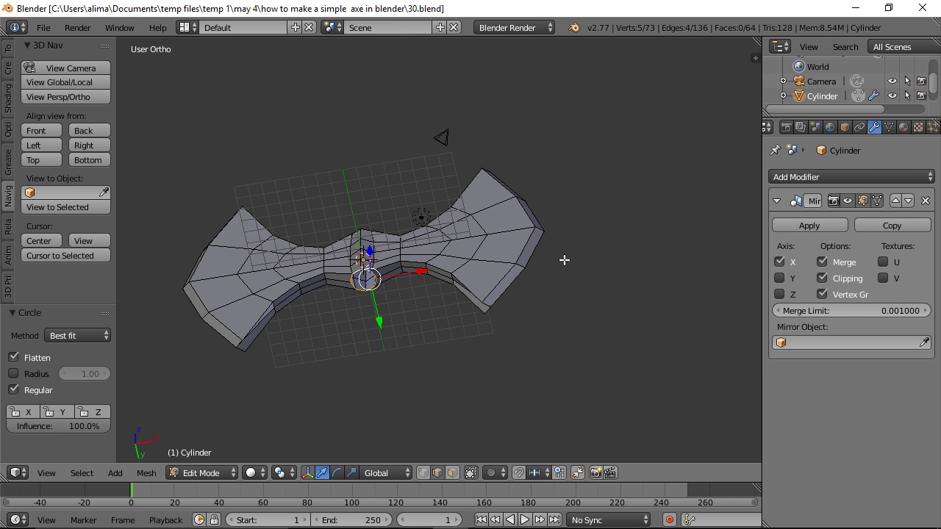
Clear the lower loop selection on the central cylinder and save the file as 31.blend
{"action": "middle_click_drag", "start_coordinate": [599, 128], "coordinate": [615, 269]}
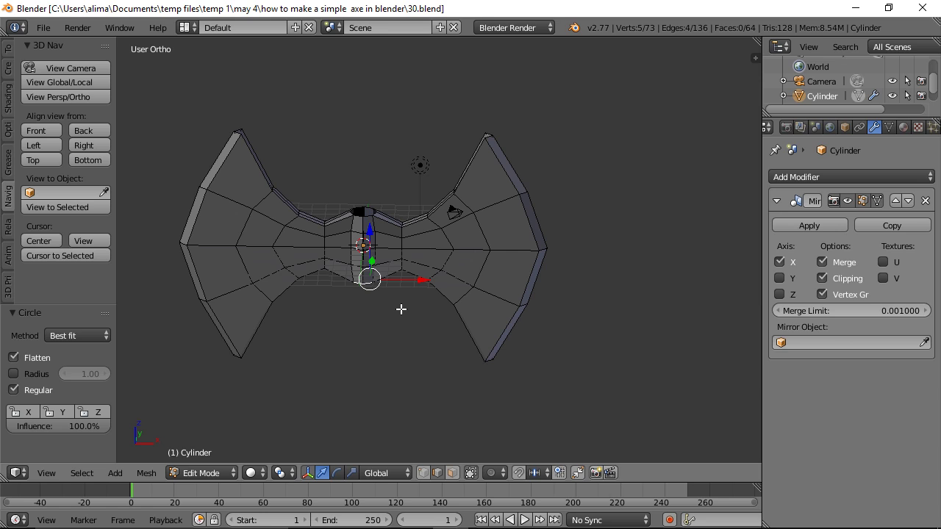
{"action": "key", "text": "a"}
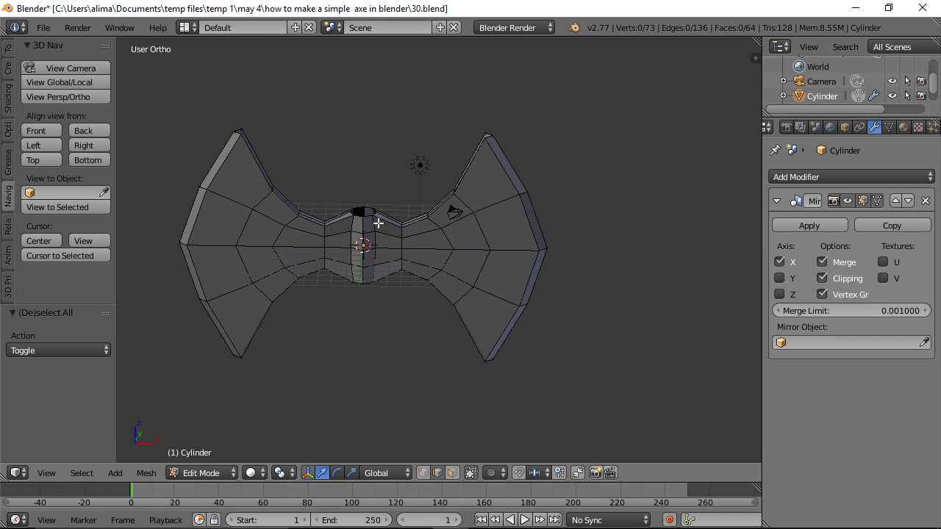
{"action": "key", "text": "ctrl+alt+s"}
{"action": "left_click", "coordinate": [641, 15]}
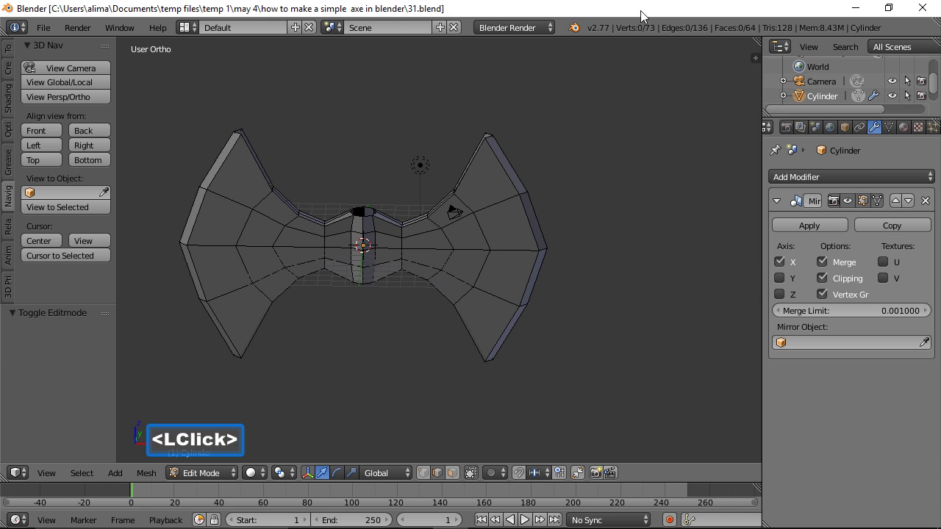
In vertex mode, move the outer vertex at the right blade's upper tip about -0.609 along X
{"action": "left_click", "coordinate": [425, 473]}
{"action": "middle_click_drag", "start_coordinate": [466, 185], "coordinate": [529, 210]}
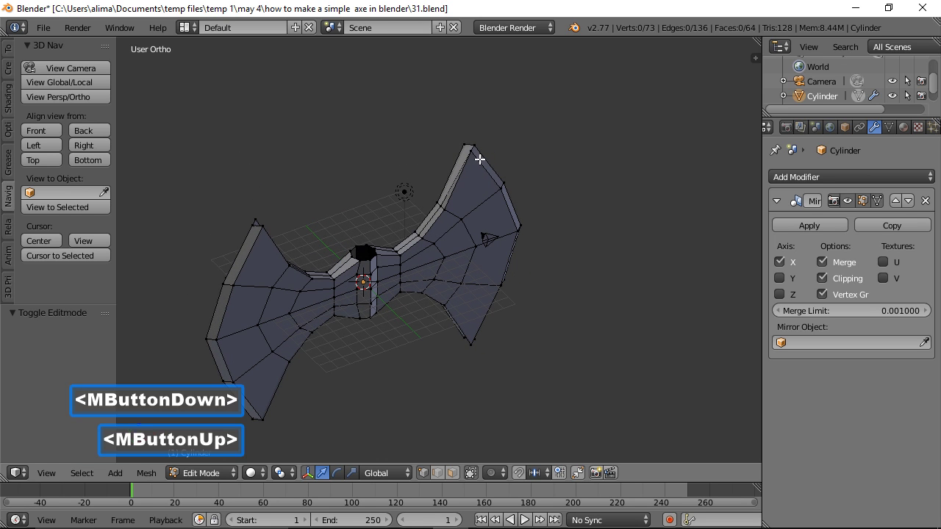
{"action": "left_click", "coordinate": [475, 146]}
{"action": "left_click_drag", "start_coordinate": [522, 130], "coordinate": [514, 133]}
Move the outer vertex at the right blade's lower tip about -0.790 along X, clear the selection, and save as 32.blend
{"action": "middle_click_drag", "start_coordinate": [500, 349], "coordinate": [491, 214]}
{"action": "left_click", "coordinate": [473, 354]}
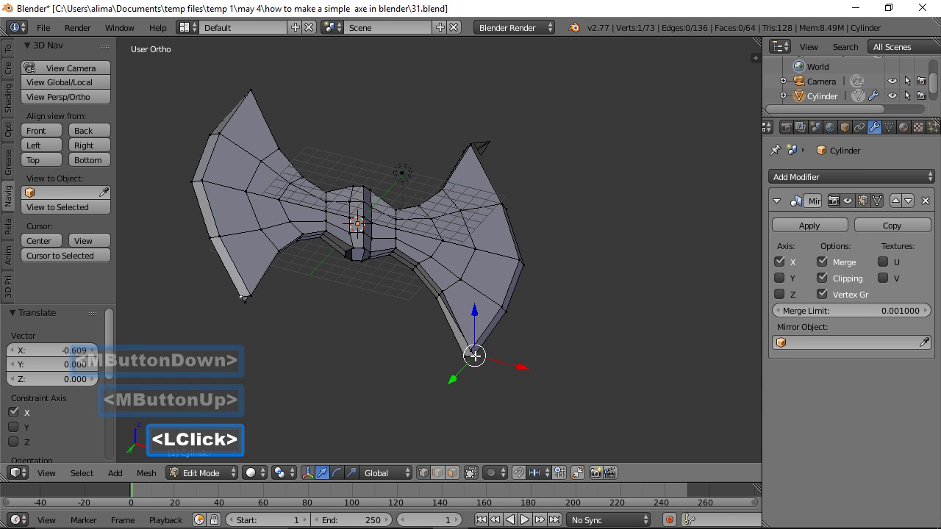
{"action": "left_click_drag", "start_coordinate": [518, 366], "coordinate": [508, 353]}
{"action": "middle_click_drag", "start_coordinate": [530, 273], "coordinate": [480, 357]}
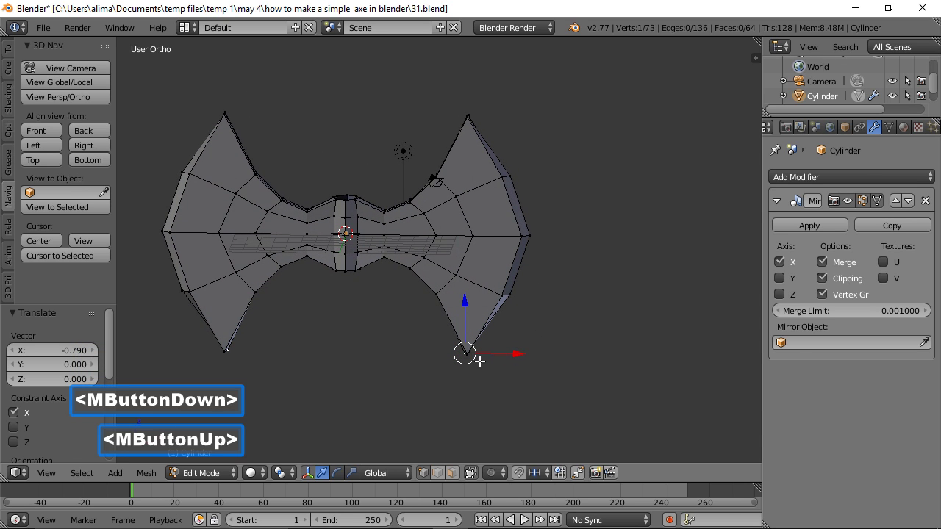
{"action": "key", "text": "a"}
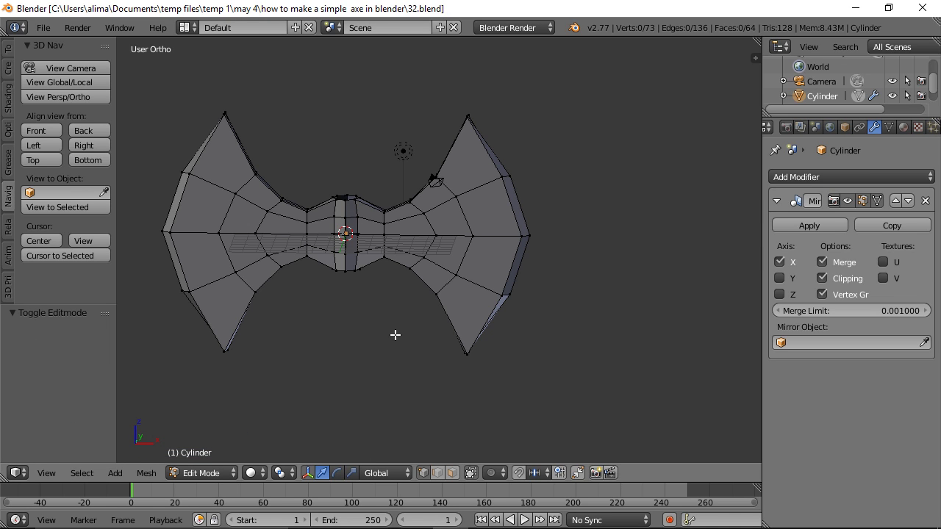
Move the whole mesh slightly outward along X to widen the central socket, save as 33.blend, and deselect everything
{"action": "key", "text": "a"}
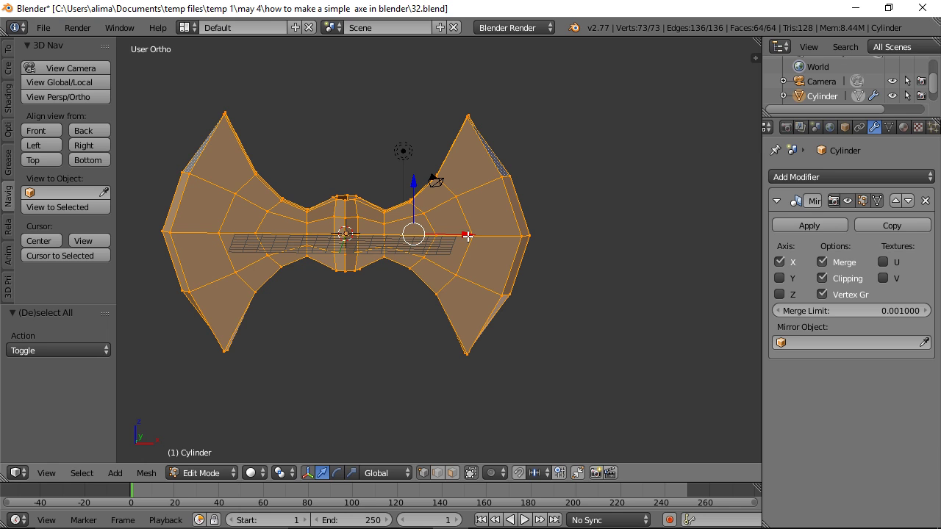
{"action": "left_click_drag", "start_coordinate": [469, 235], "coordinate": [477, 233]}
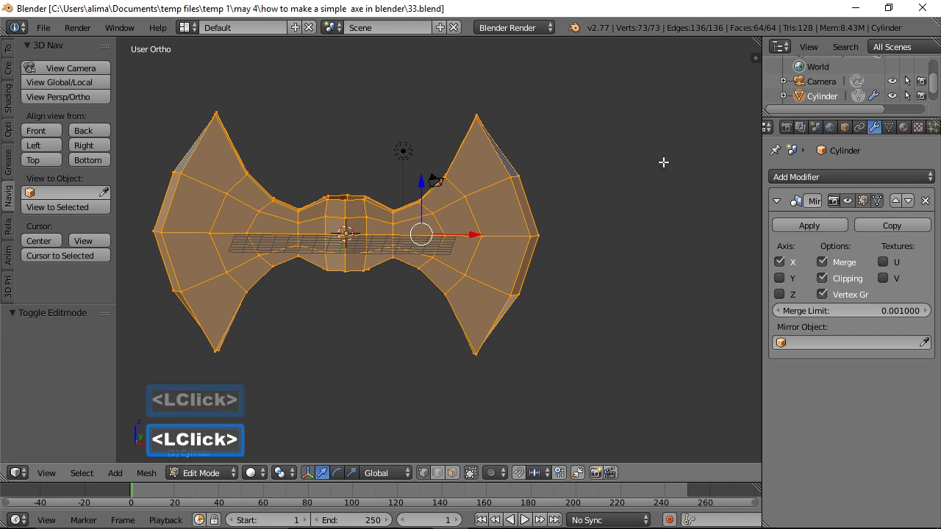
{"action": "key", "text": "a"}
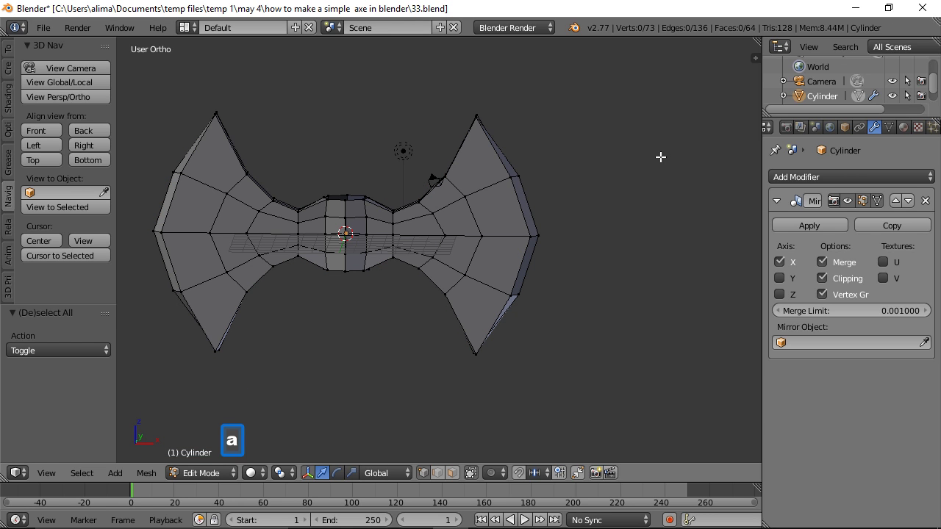
In edge mode, extrude the central cylinder's upper edge loop and raise it about 0.918 along Z
{"action": "left_click", "coordinate": [440, 473]}
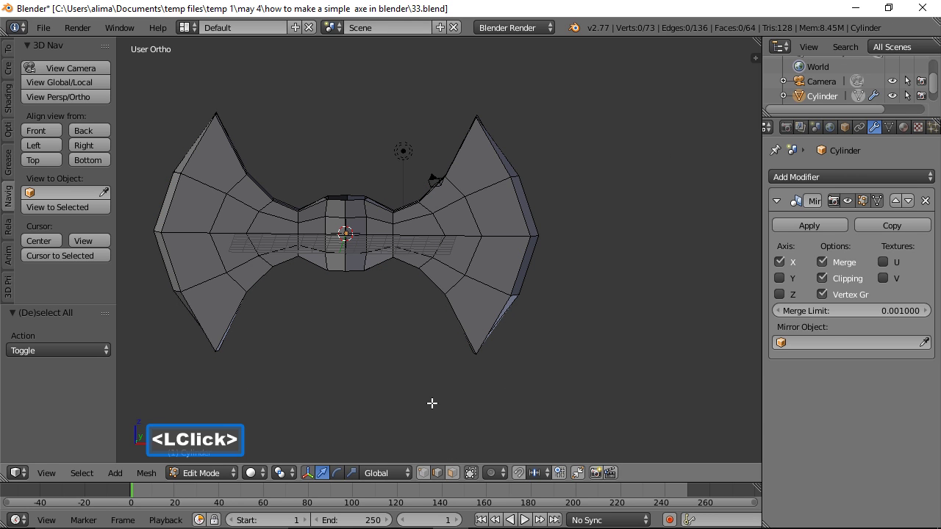
{"action": "left_click", "coordinate": [351, 200], "text": "alt"}
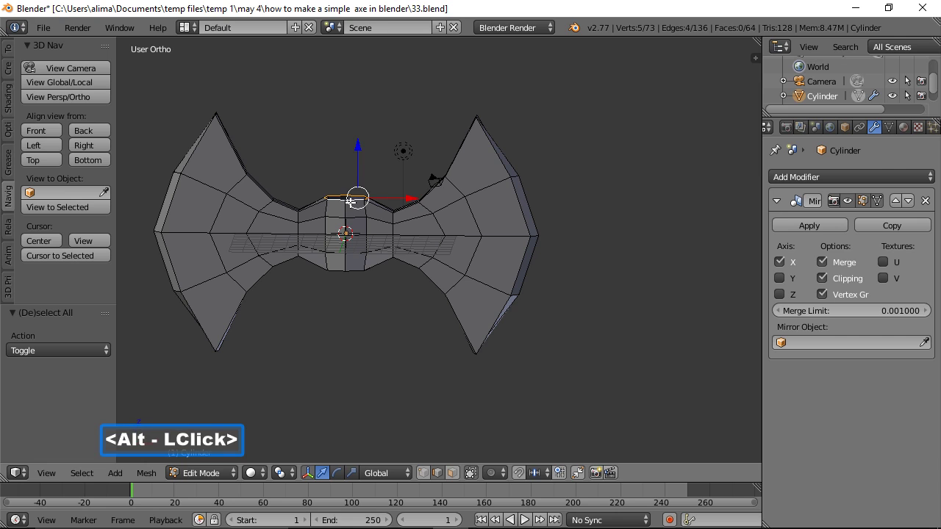
{"action": "key", "text": "e"}
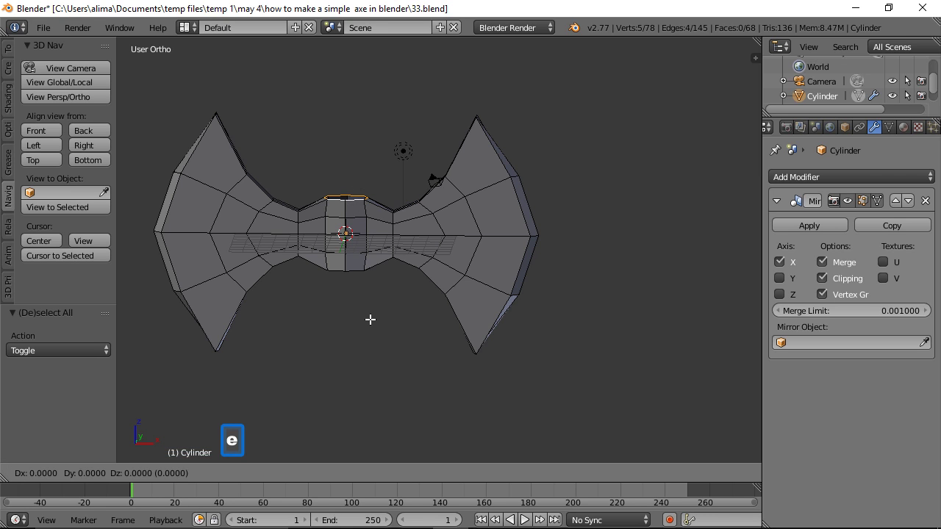
{"action": "left_click", "coordinate": [370, 319]}
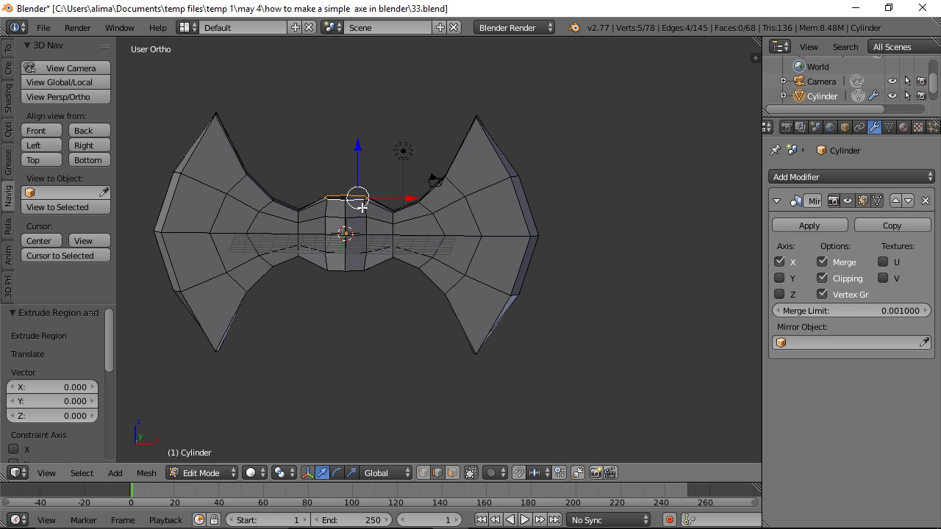
{"action": "left_click_drag", "start_coordinate": [363, 153], "coordinate": [360, 143]}
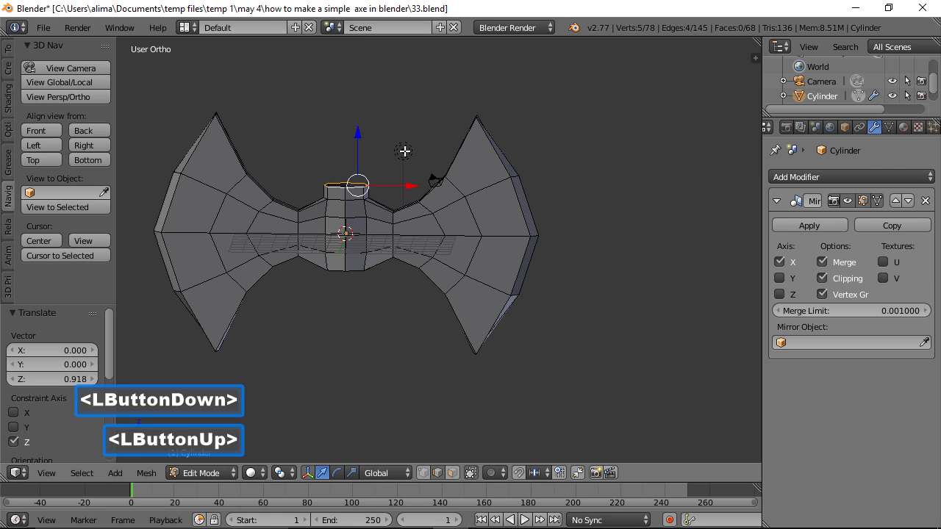
Extrude the top loop in place, scale it to about 0.680, and shift it about -0.315 along X
{"action": "key", "text": "e"}
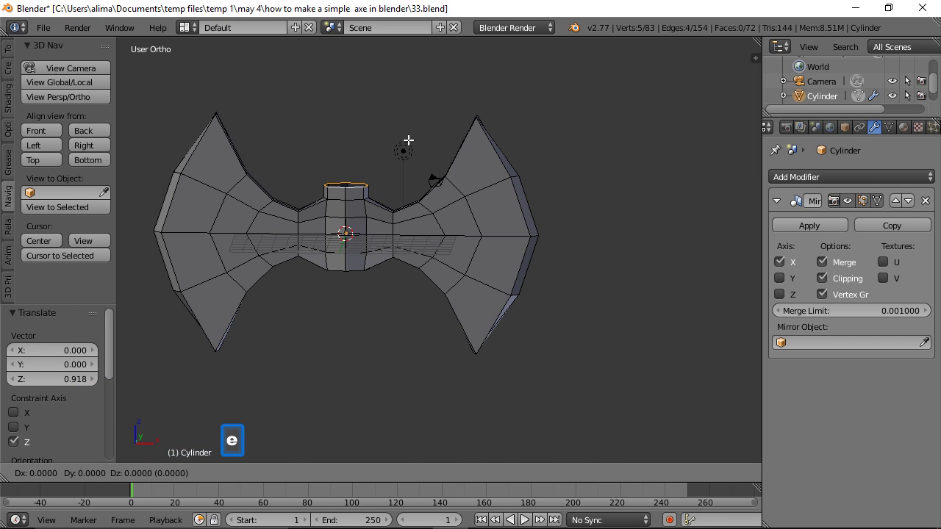
{"action": "left_click", "coordinate": [406, 141]}
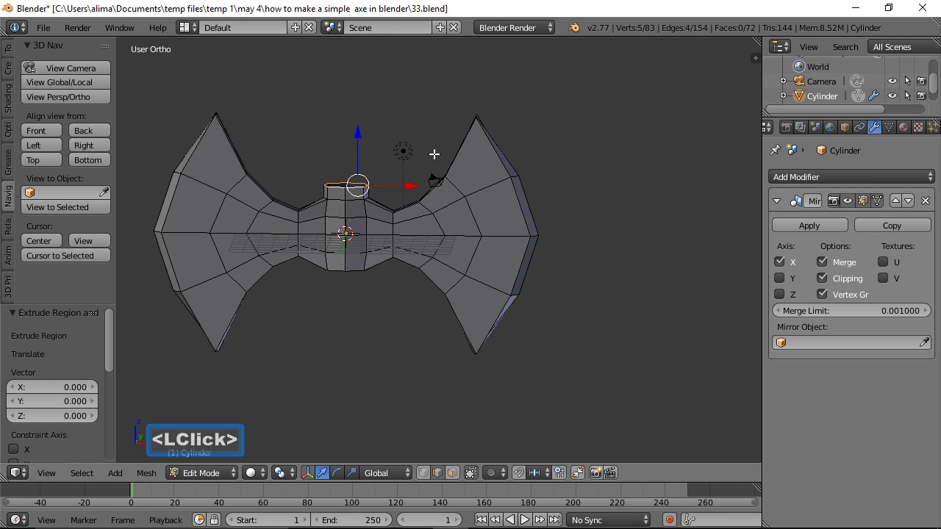
{"action": "middle_click_drag", "start_coordinate": [434, 126], "coordinate": [504, 94]}
{"action": "key", "text": "s"}
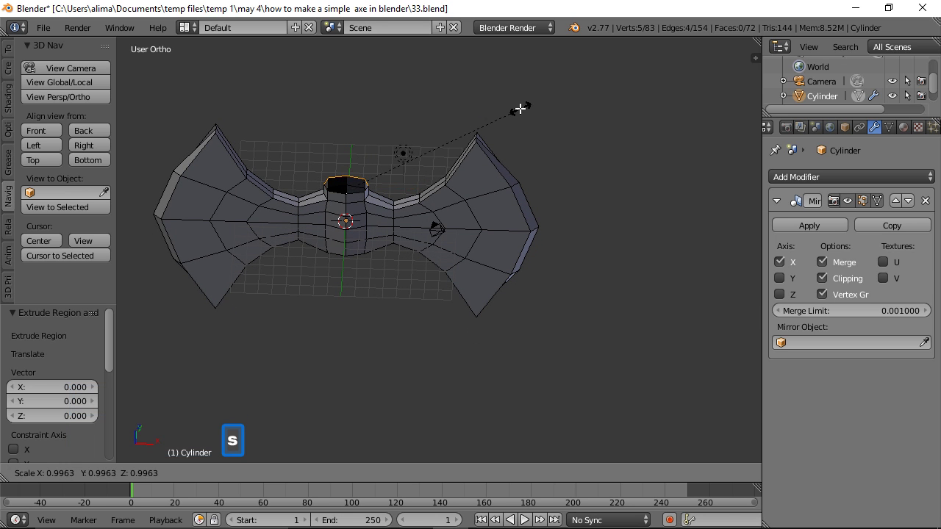
{"action": "left_click", "coordinate": [451, 126]}
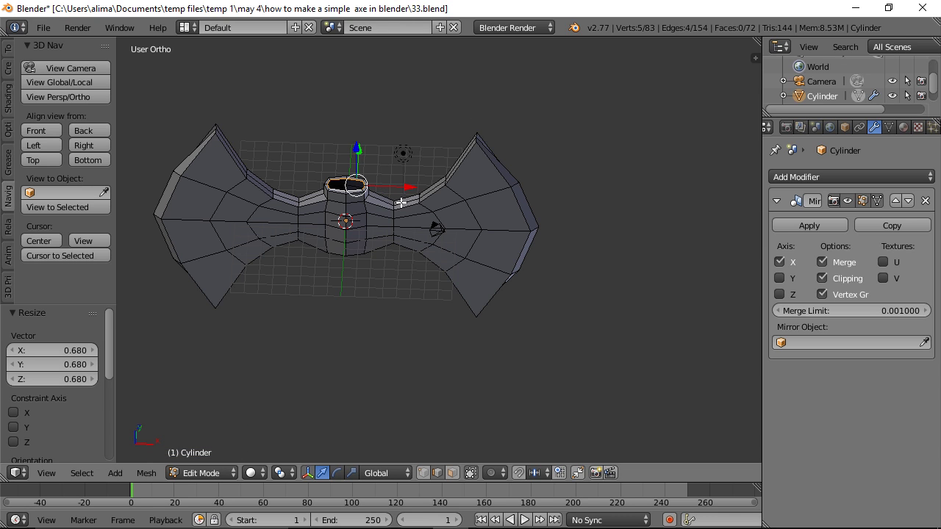
{"action": "left_click_drag", "start_coordinate": [405, 185], "coordinate": [403, 189]}
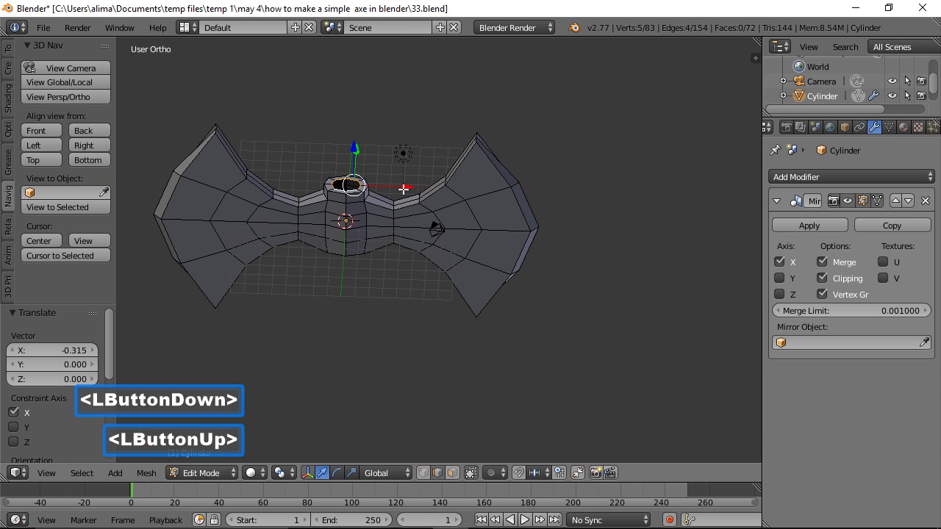
Extrude the narrowed inner loop and raise it about 1.805 along Z to form a thinner shaft section
{"action": "key", "text": "e"}
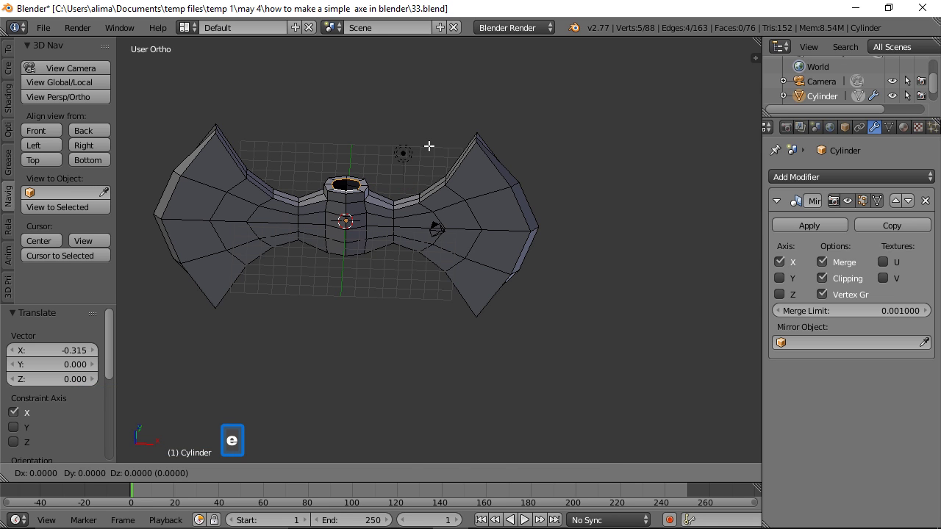
{"action": "left_click", "coordinate": [430, 145]}
{"action": "middle_click_drag", "start_coordinate": [486, 347], "coordinate": [482, 241]}
{"action": "left_click_drag", "start_coordinate": [356, 132], "coordinate": [356, 109]}
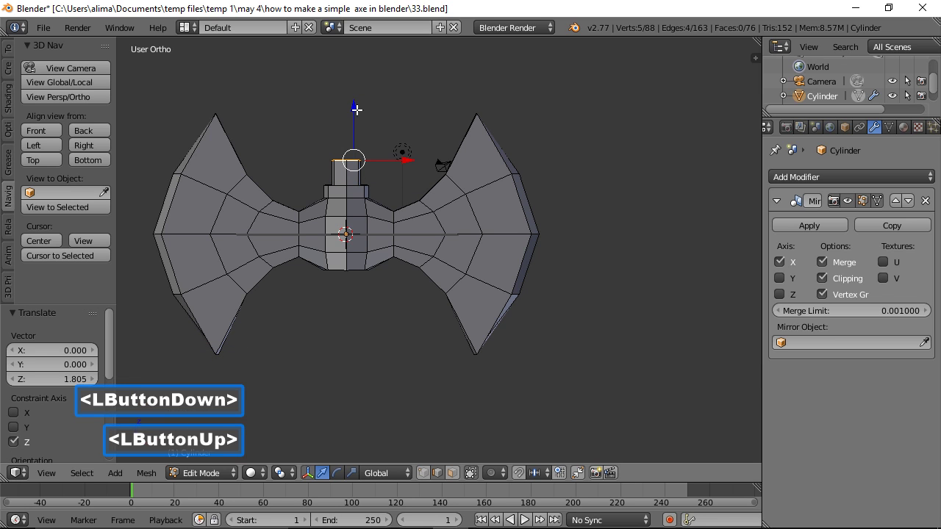
Extrude the shaft's top loop in place and scale it inward to about 0.677
{"action": "middle_click_drag", "start_coordinate": [442, 118], "coordinate": [449, 179]}
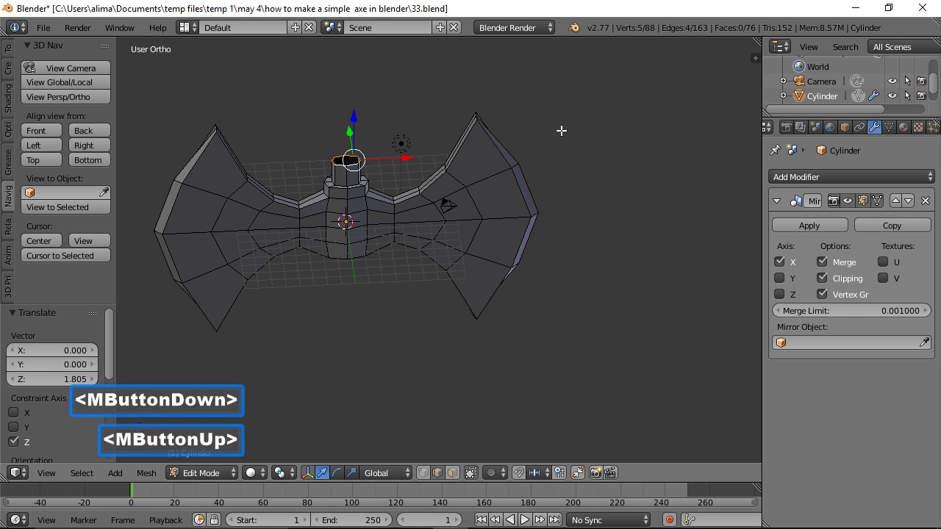
{"action": "key", "text": "e"}
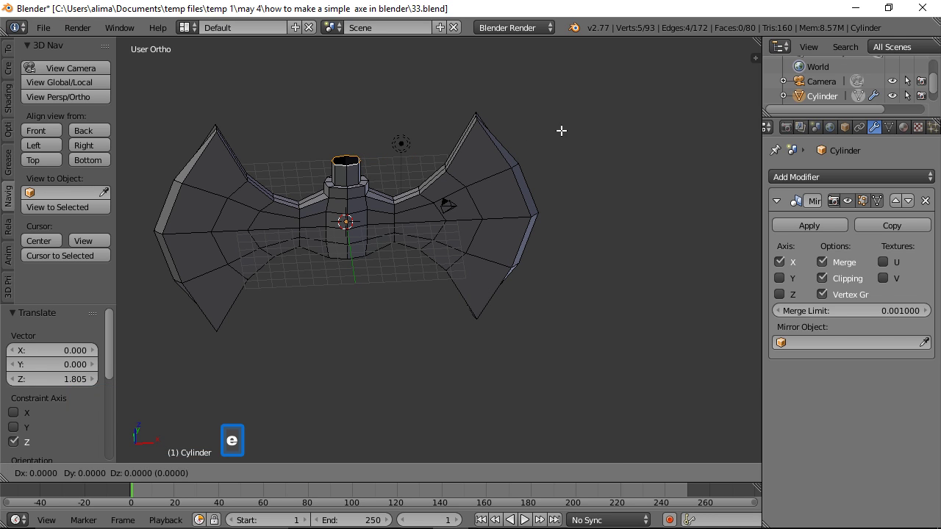
{"action": "left_click", "coordinate": [561, 130]}
{"action": "key", "text": "s"}
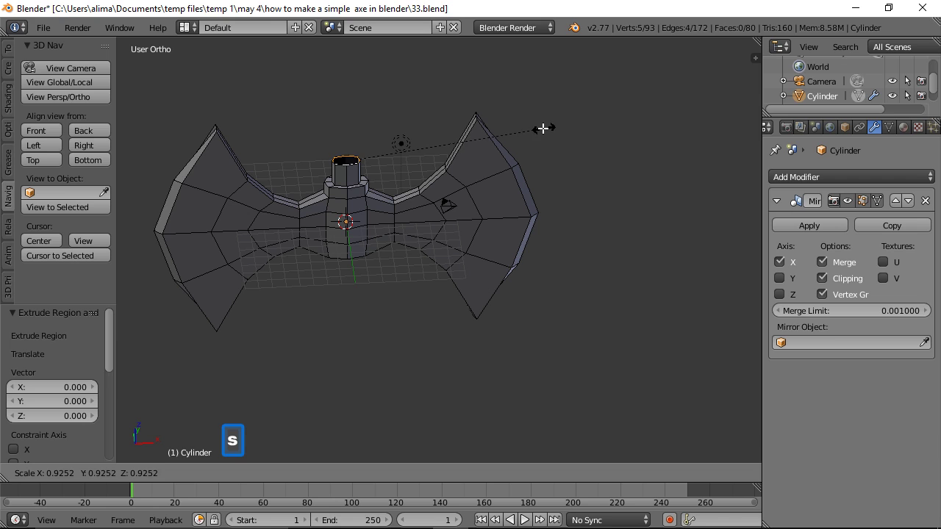
{"action": "left_click", "coordinate": [495, 129]}
Extrude the smaller top loop about 1.337 upward along Z and save the file as 34.blend
{"action": "key", "text": "e"}
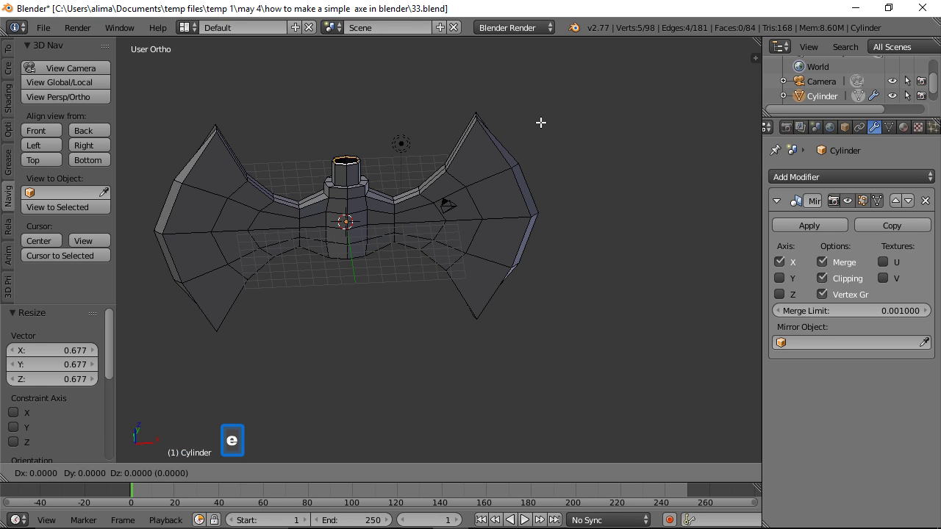
{"action": "left_click", "coordinate": [541, 123]}
{"action": "middle_click_drag", "start_coordinate": [375, 133], "coordinate": [377, 122]}
{"action": "left_click_drag", "start_coordinate": [355, 112], "coordinate": [357, 96]}
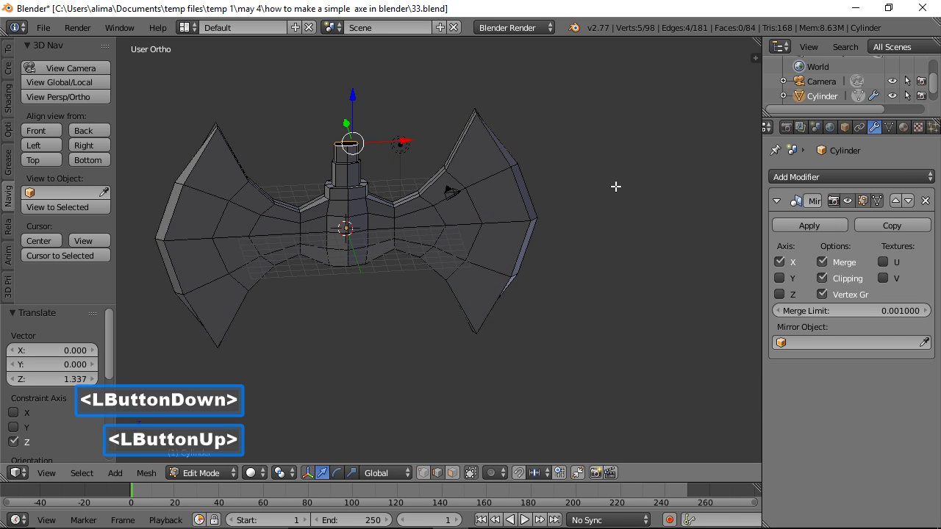
{"action": "left_click", "coordinate": [634, 212]}
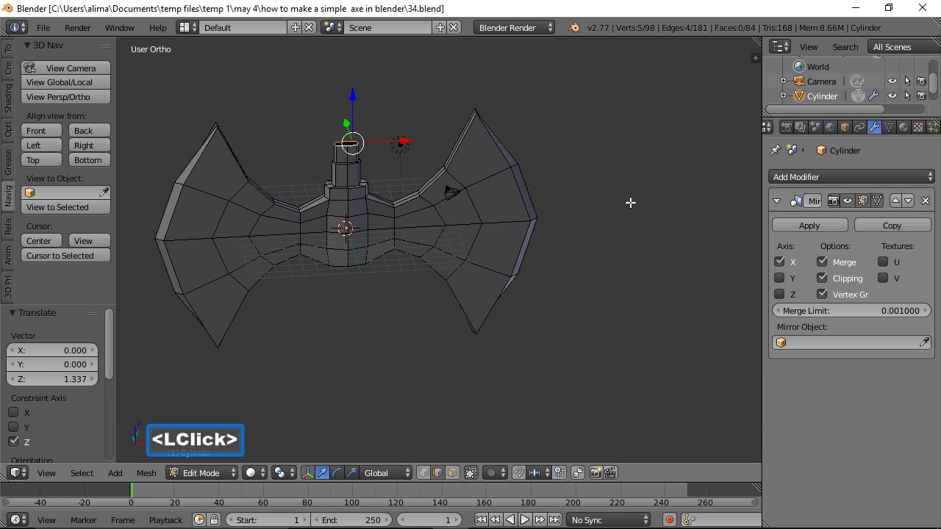
Flare the shaft's top loop outward by scaling it about 1.301, 1.320 and 1.342 in succession
{"action": "key", "text": "s"}
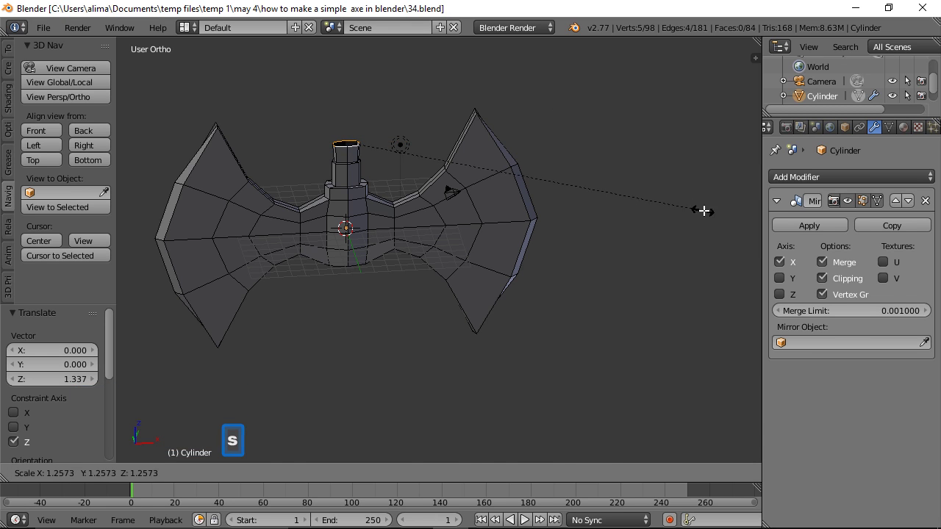
{"action": "left_click", "coordinate": [712, 211]}
{"action": "key", "text": "s"}
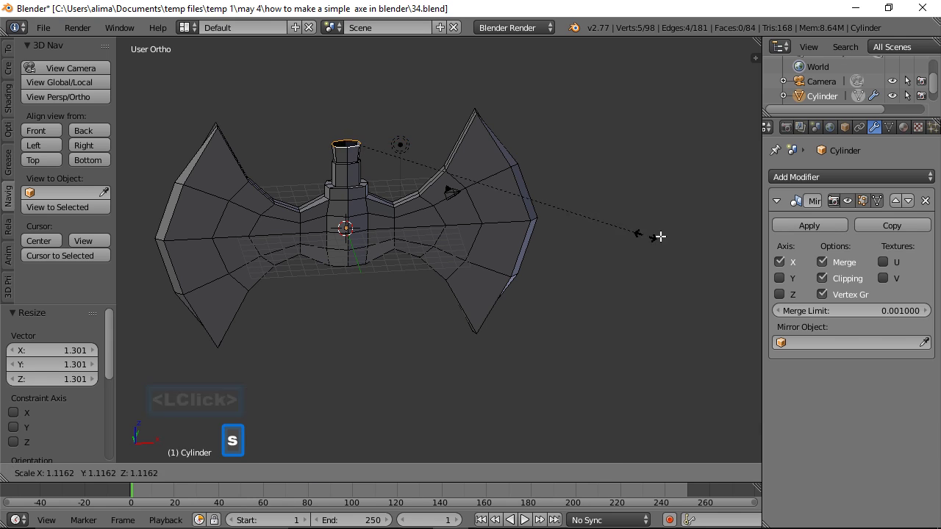
{"action": "left_click", "coordinate": [703, 235]}
{"action": "key", "text": "s"}
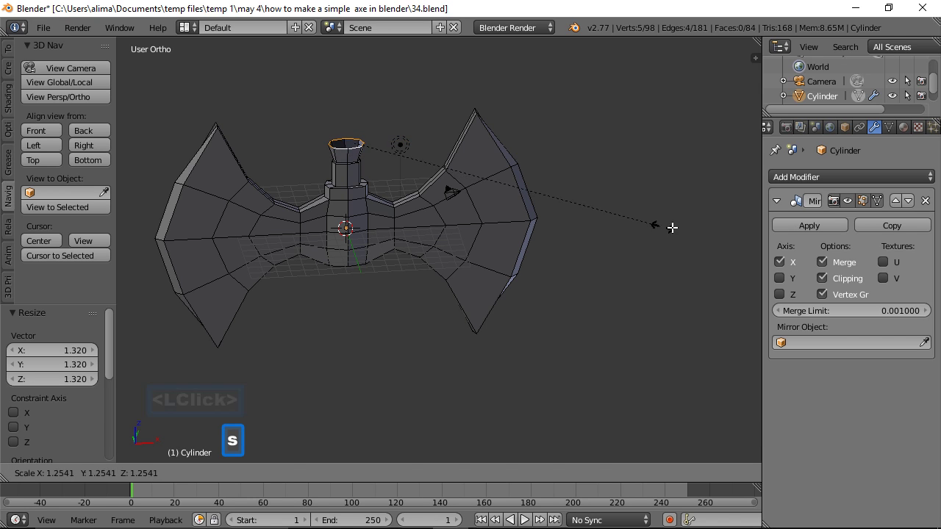
{"action": "left_click", "coordinate": [682, 227]}
Extrude the flared top loop and raise it about 0.930 along Z
{"action": "key", "text": "e"}
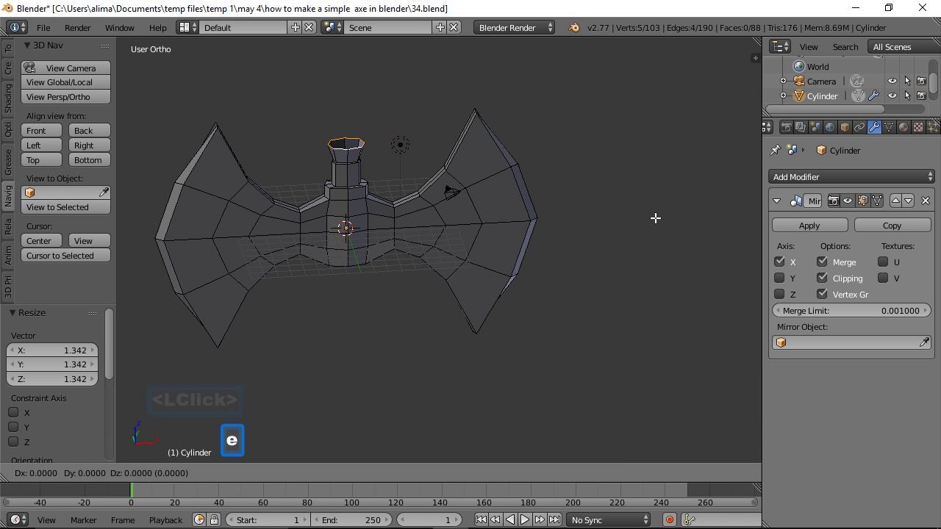
{"action": "left_click", "coordinate": [655, 218]}
{"action": "left_click_drag", "start_coordinate": [357, 104], "coordinate": [357, 91]}
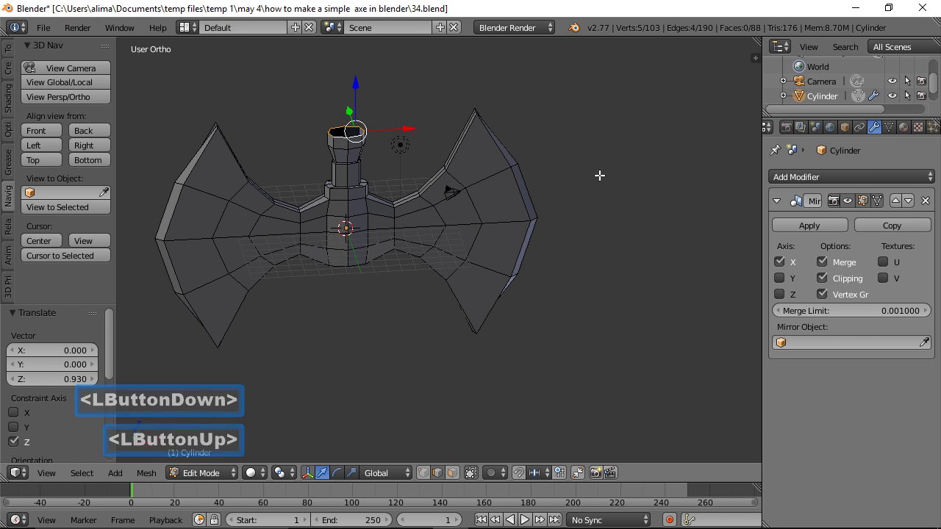
Extrude the top loop, scale it inward, raise it slightly, shift it about -0.386 along X, and save as 35.blend
{"action": "key", "text": "e"}
{"action": "left_click", "coordinate": [599, 176]}
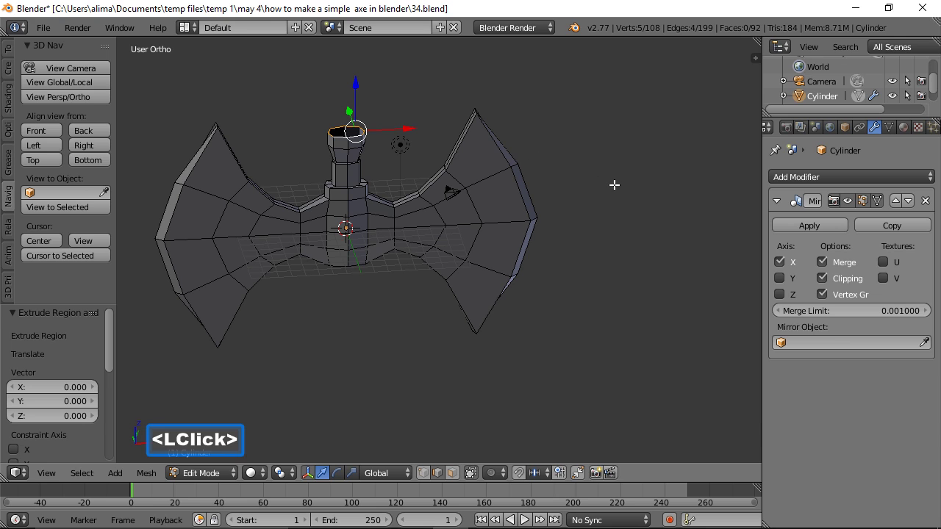
{"action": "key", "text": "s"}
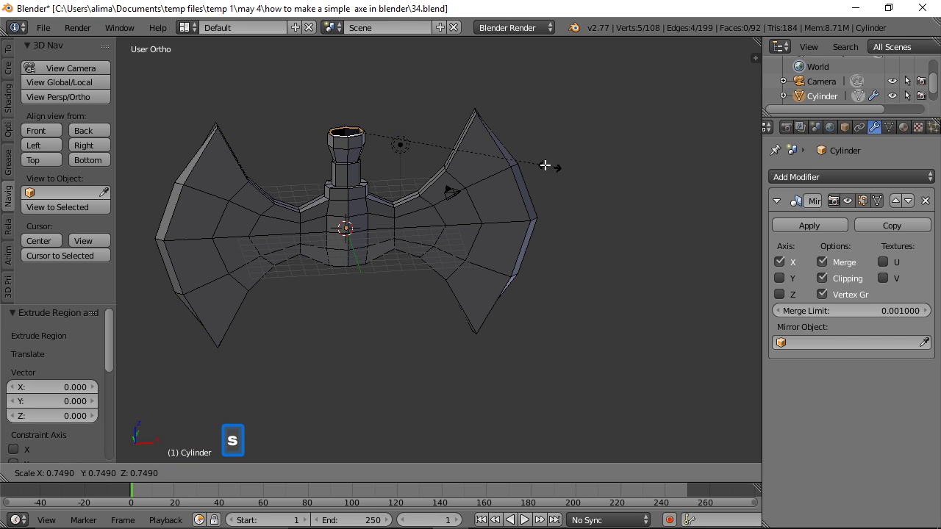
{"action": "left_click", "coordinate": [508, 159]}
{"action": "left_click_drag", "start_coordinate": [356, 87], "coordinate": [356, 85]}
{"action": "left_click_drag", "start_coordinate": [405, 117], "coordinate": [403, 119]}
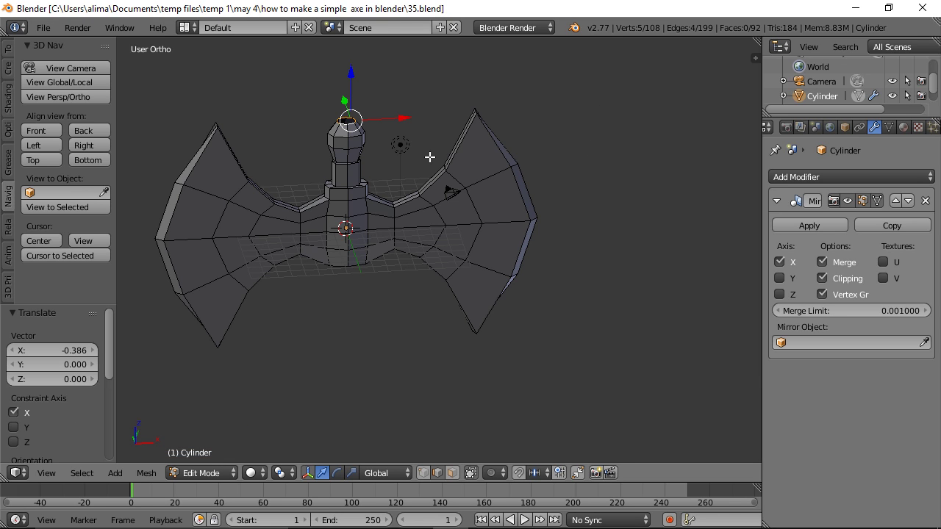
Hide the mirror modifier's viewport display, fill the selected top opening of the knob with a face, and show the mirror again
{"action": "left_click", "coordinate": [849, 201]}
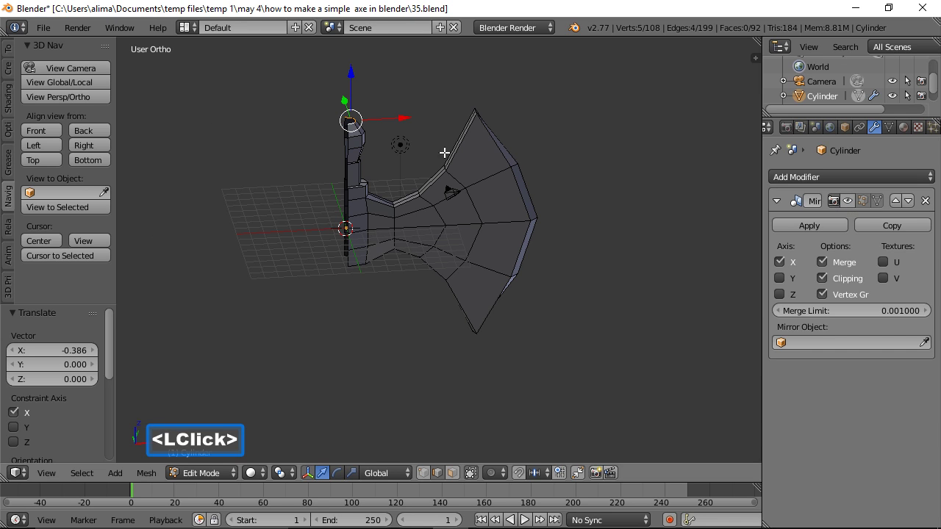
{"action": "middle_click_drag", "start_coordinate": [367, 168], "coordinate": [389, 195]}
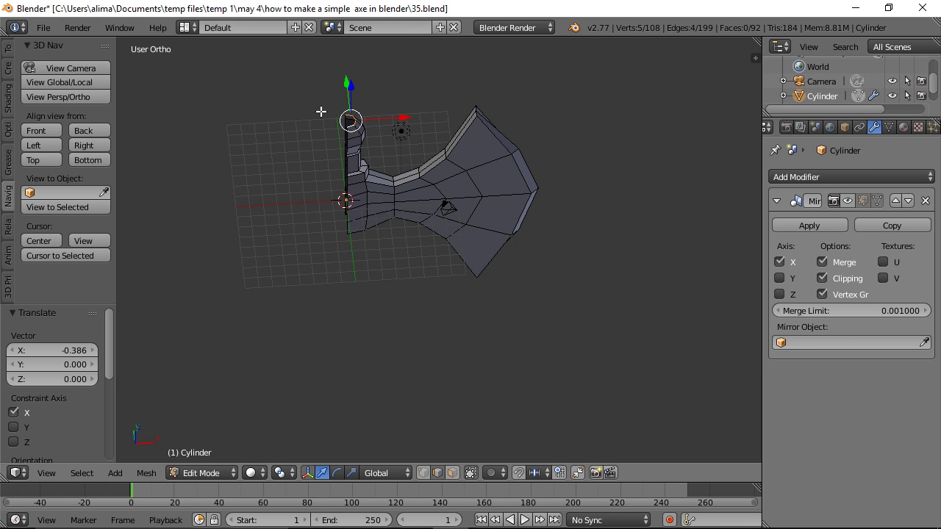
{"action": "key", "text": "shift+b"}
{"action": "left_click_drag", "start_coordinate": [322, 110], "coordinate": [384, 167]}
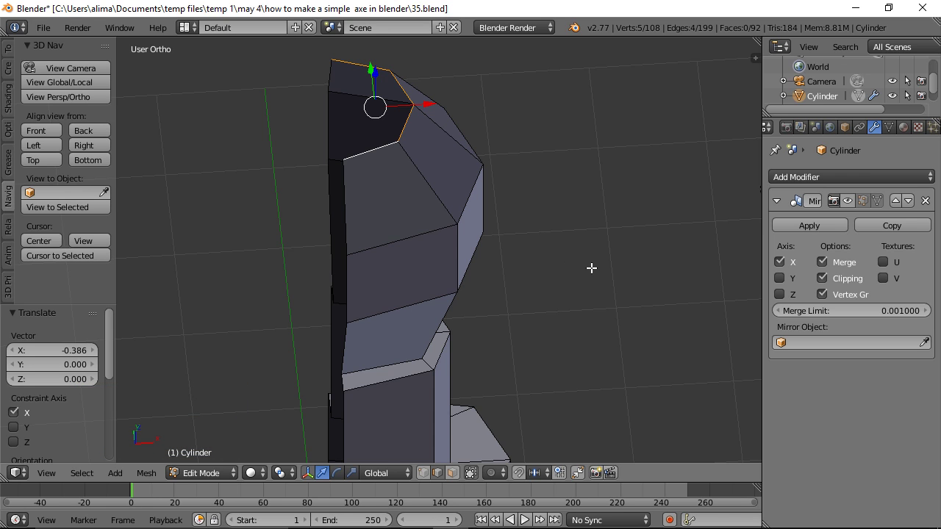
{"action": "key", "text": "f"}
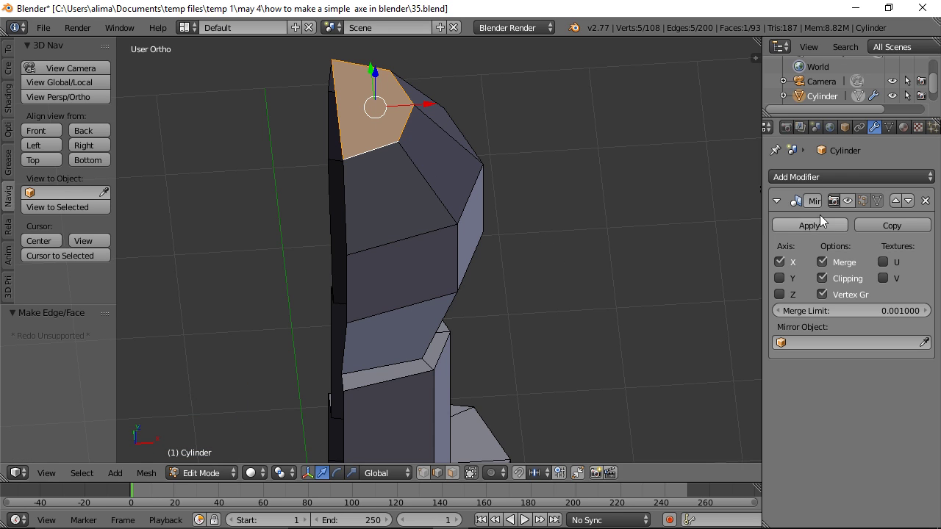
{"action": "left_click", "coordinate": [847, 199]}
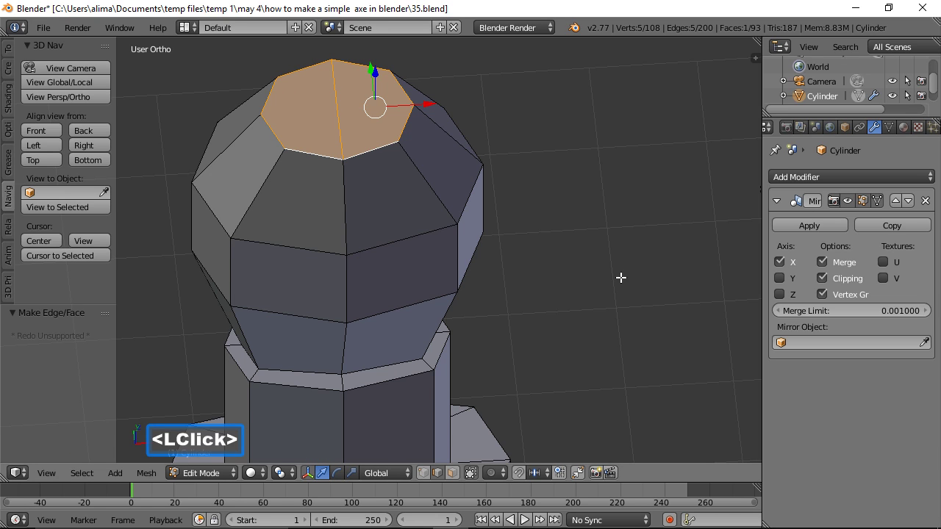
Deselect the whole mesh and save the file as 36.blend
{"action": "key", "text": "ctrl"}
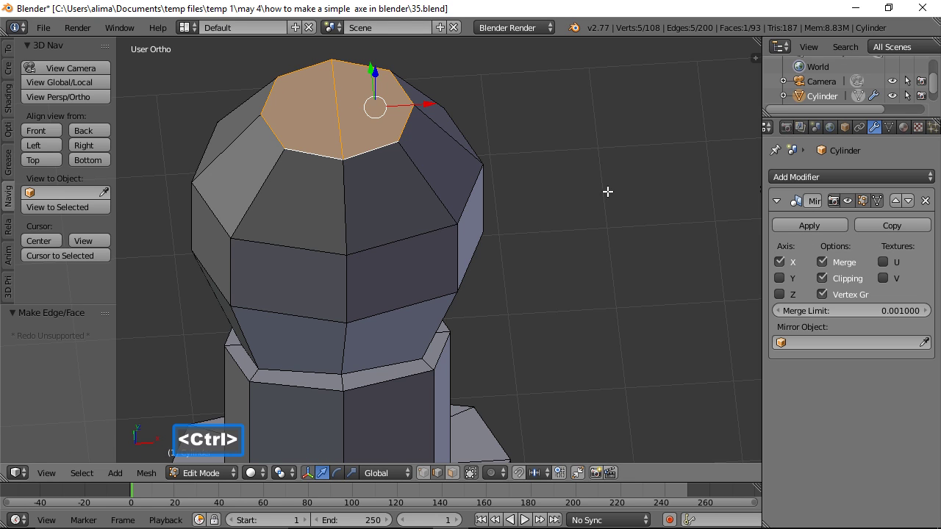
{"action": "middle_click_drag", "start_coordinate": [601, 131], "coordinate": [616, 384], "text": "ctrl"}
{"action": "key", "text": "a"}
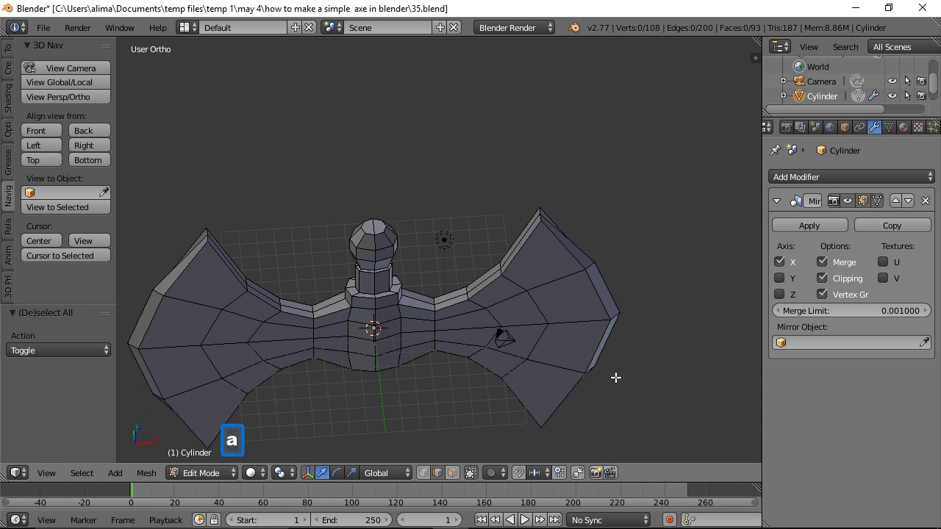
{"action": "middle_click_drag", "start_coordinate": [618, 393], "coordinate": [653, 283], "text": "shift"}
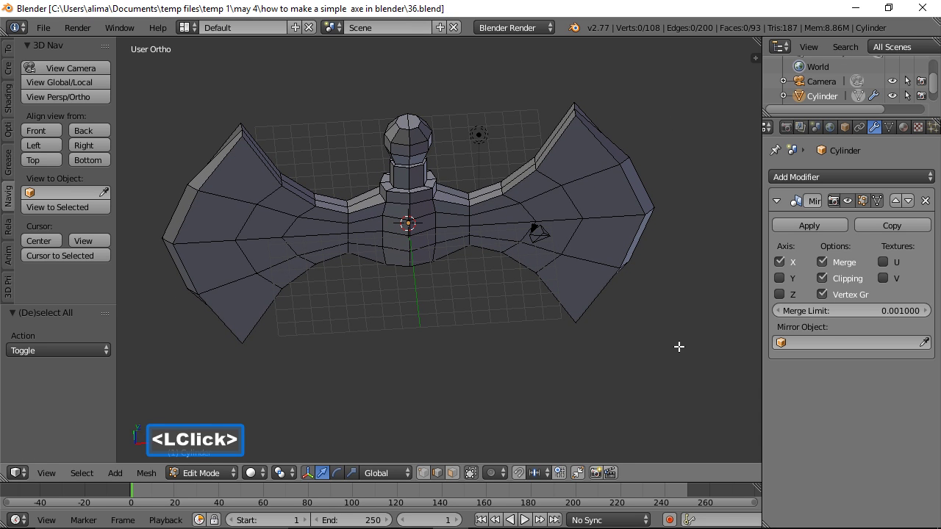
Extrude the socket's bottom loop, lower it about 0.799 along Z, and scale it inward to about 0.701
{"action": "middle_click_drag", "start_coordinate": [679, 346], "coordinate": [657, 186]}
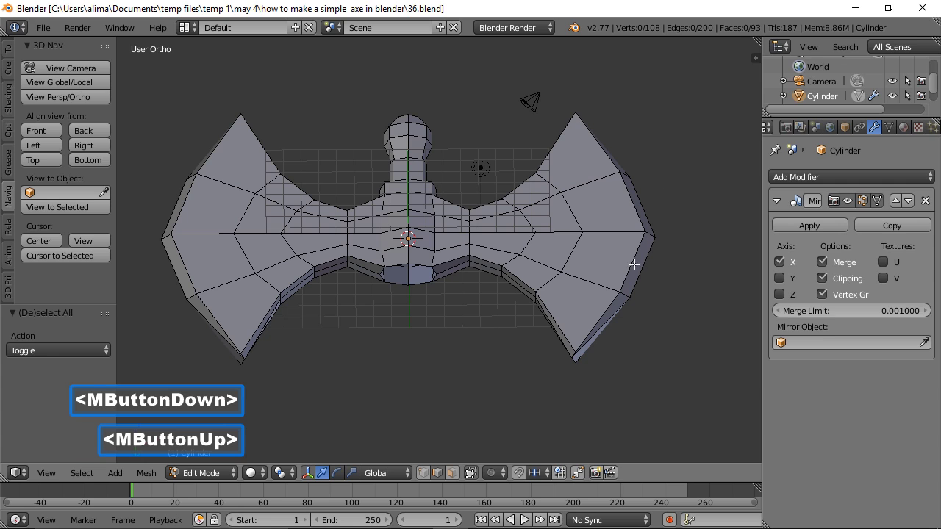
{"action": "left_click", "coordinate": [421, 262], "text": "alt"}
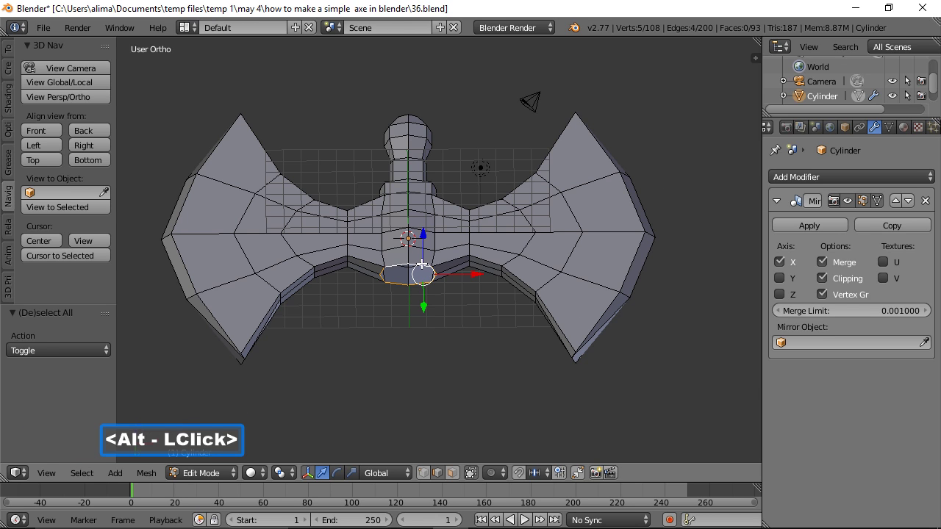
{"action": "key", "text": "e"}
{"action": "left_click", "coordinate": [492, 334]}
{"action": "middle_click_drag", "start_coordinate": [580, 203], "coordinate": [511, 270]}
{"action": "left_click_drag", "start_coordinate": [424, 225], "coordinate": [421, 239]}
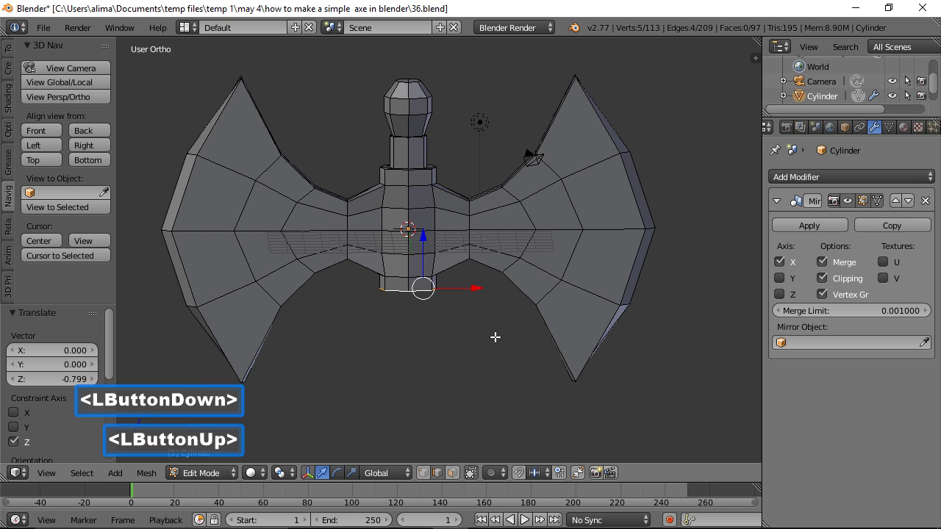
{"action": "key", "text": "s"}
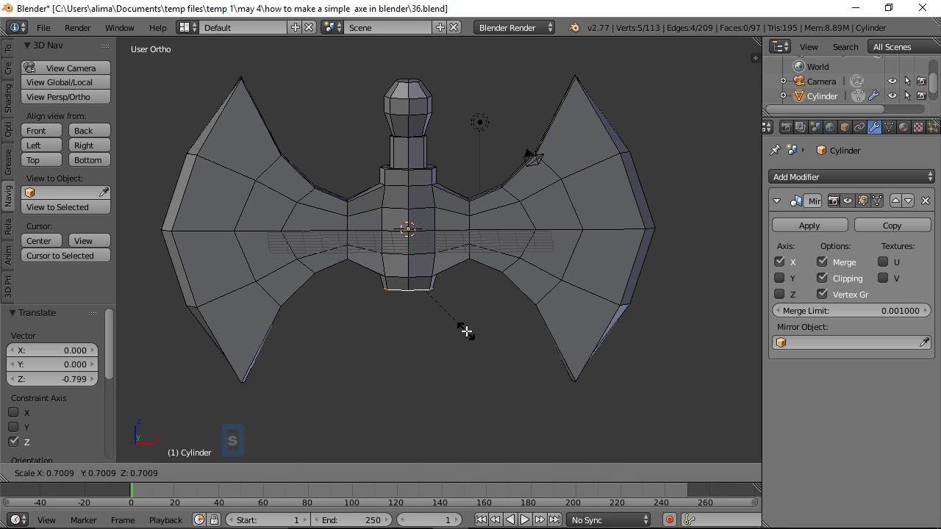
{"action": "left_click", "coordinate": [466, 332]}
Extrude the socket's bottom loop in place, scale it inward, and shift it about -0.124 along X toward the mirror plane
{"action": "middle_click_drag", "start_coordinate": [529, 397], "coordinate": [509, 304]}
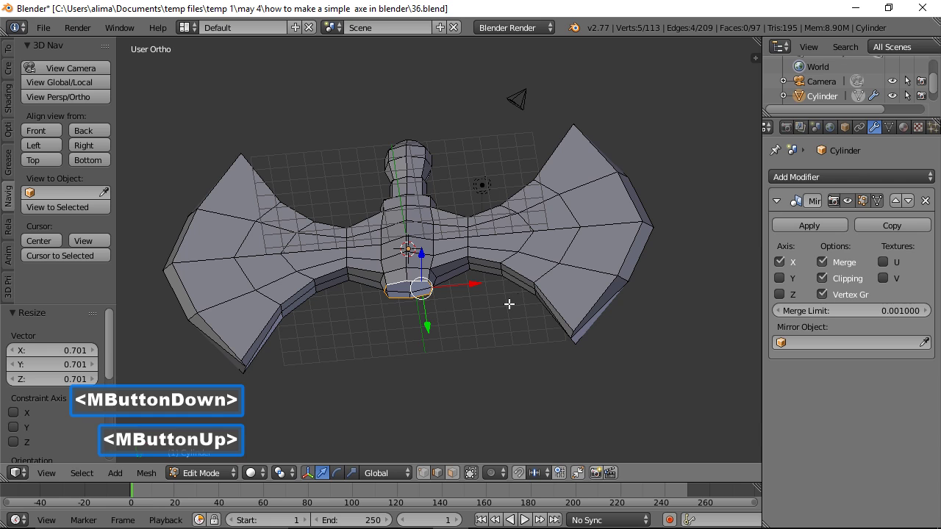
{"action": "key", "text": "e"}
{"action": "left_click", "coordinate": [516, 368]}
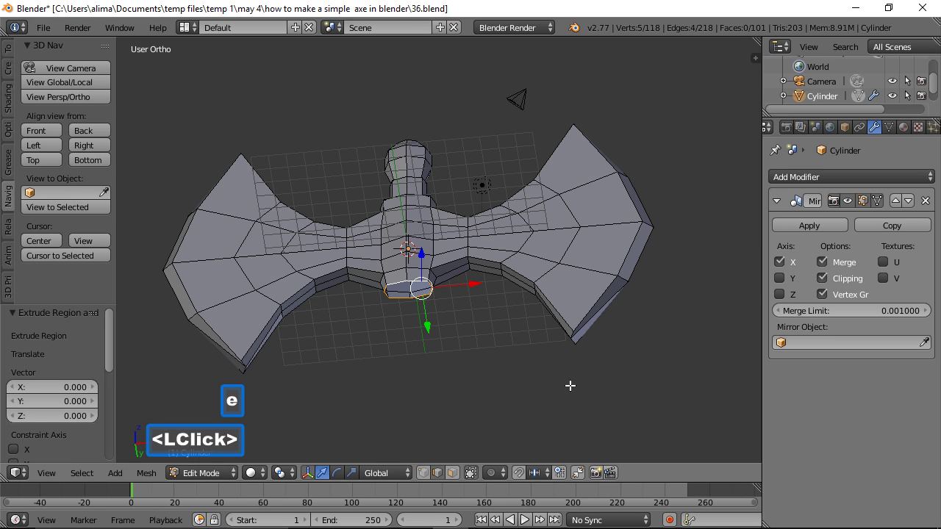
{"action": "key", "text": "s"}
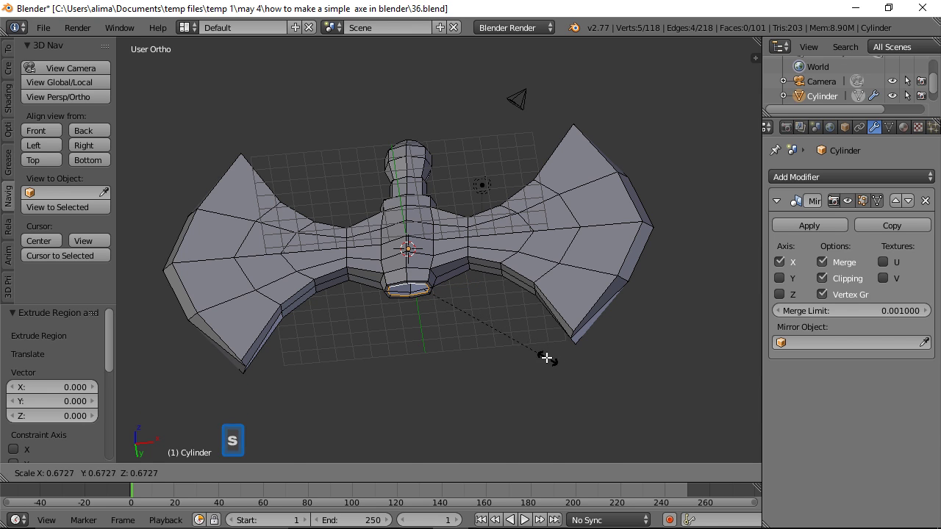
{"action": "left_click", "coordinate": [523, 349]}
{"action": "left_click_drag", "start_coordinate": [475, 282], "coordinate": [473, 284]}
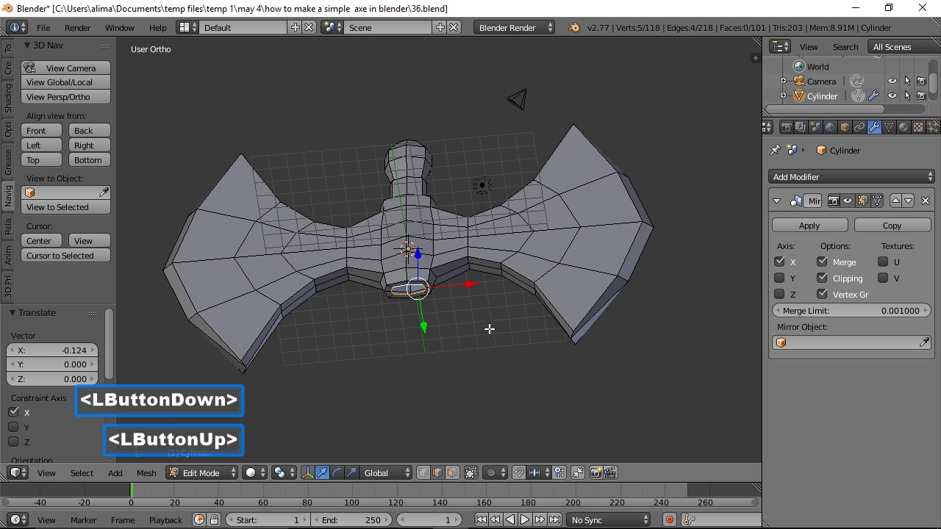
Extrude the inner bottom loop down along Z to form the upper handle shaft, and save the file as 37.blend
{"action": "key", "text": "e"}
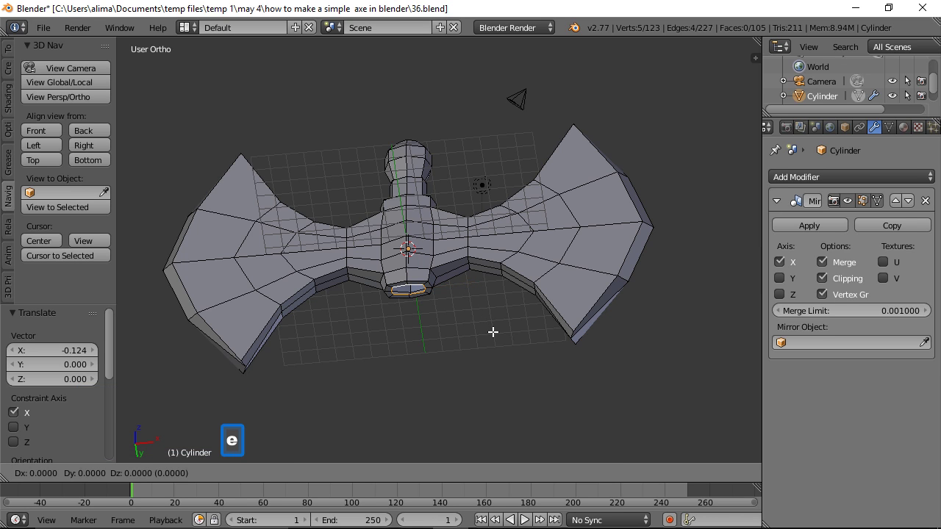
{"action": "left_click", "coordinate": [493, 332]}
{"action": "middle_click_drag", "start_coordinate": [508, 183], "coordinate": [482, 273]}
{"action": "left_click_drag", "start_coordinate": [424, 237], "coordinate": [418, 362]}
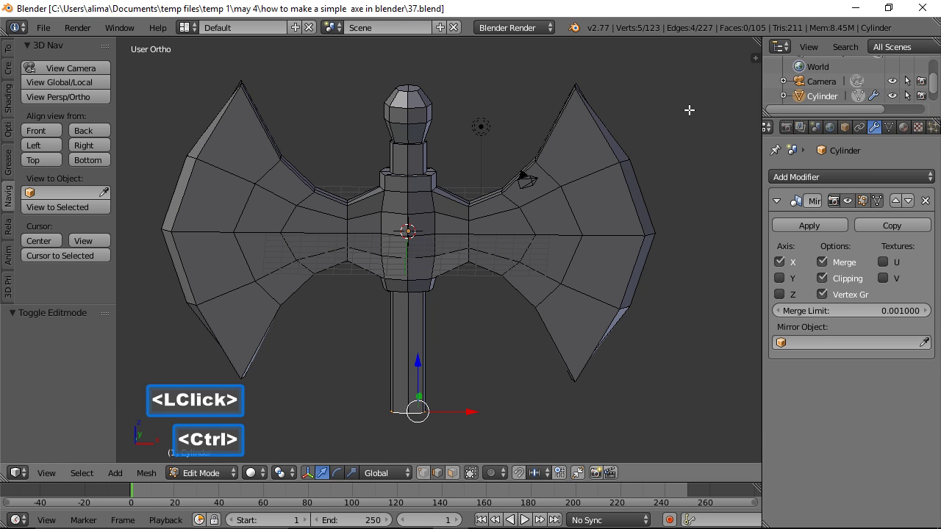
Extrude the shaft's bottom loop about 0.945 down along Z and flare it outward by a scale of about 2.442
{"action": "middle_click_drag", "start_coordinate": [689, 110], "coordinate": [687, 165], "text": "ctrl"}
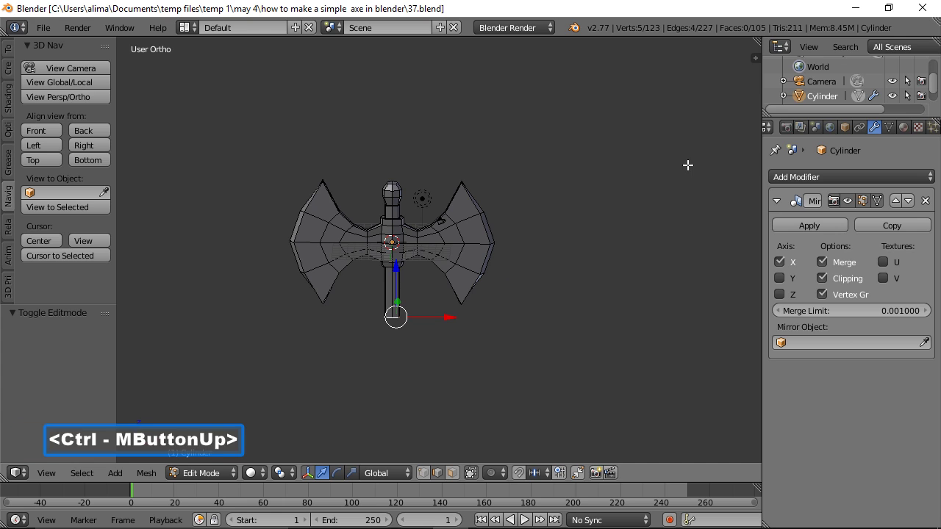
{"action": "key", "text": "e"}
{"action": "left_click", "coordinate": [630, 211]}
{"action": "left_click_drag", "start_coordinate": [396, 268], "coordinate": [394, 277]}
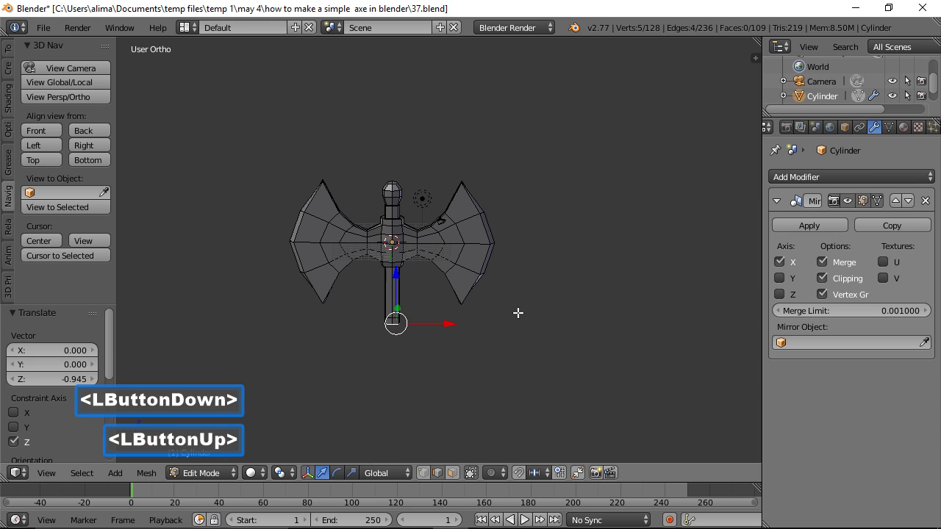
{"action": "key", "text": "s"}
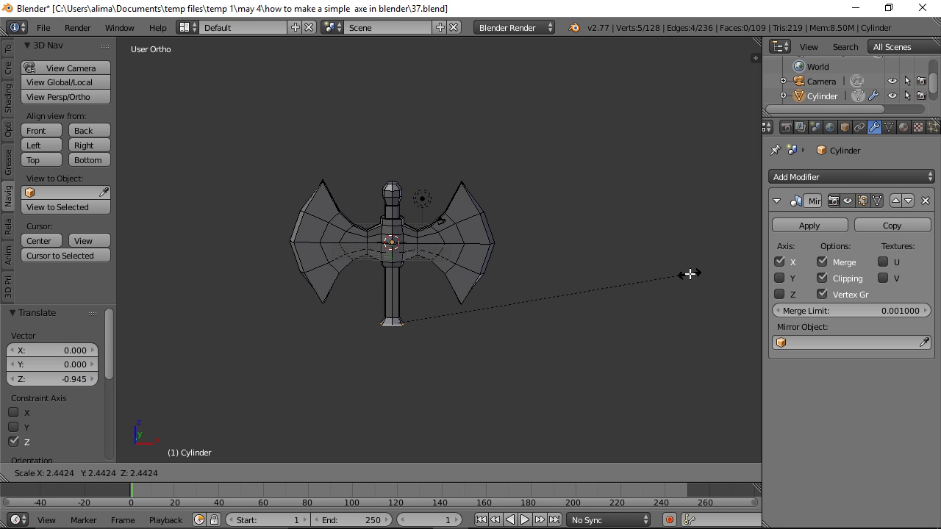
{"action": "left_click", "coordinate": [689, 274]}
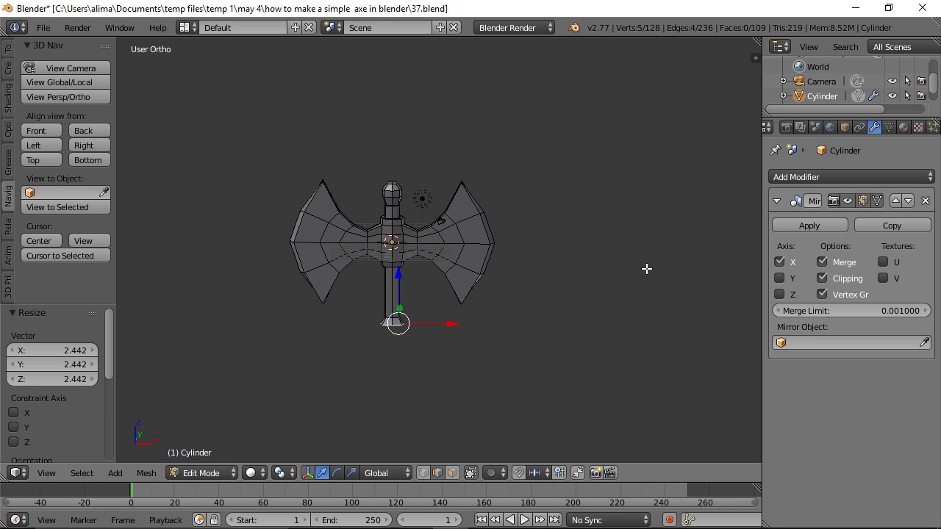
Extrude the flared loop about 18.699 down along Z as the thicker grip, and save the file as 38.blend
{"action": "key", "text": "e"}
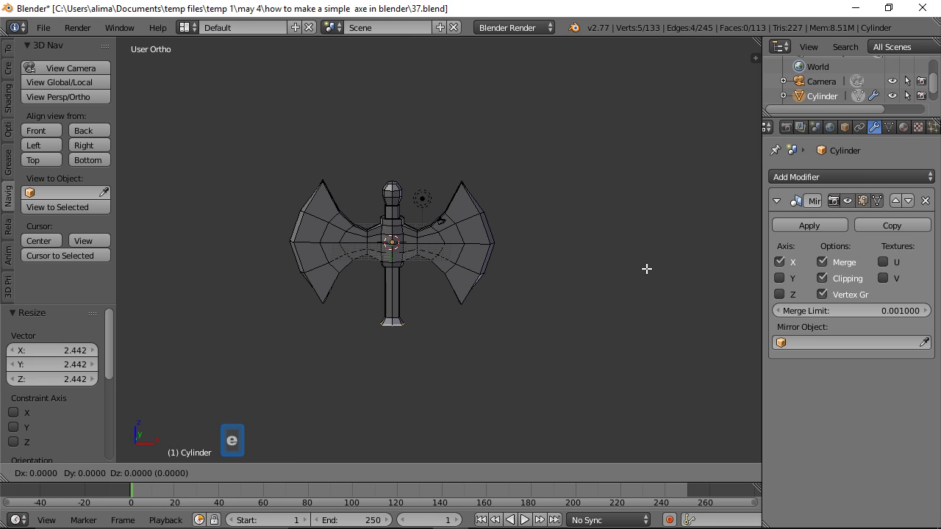
{"action": "left_click", "coordinate": [646, 269]}
{"action": "left_click_drag", "start_coordinate": [398, 274], "coordinate": [404, 405]}
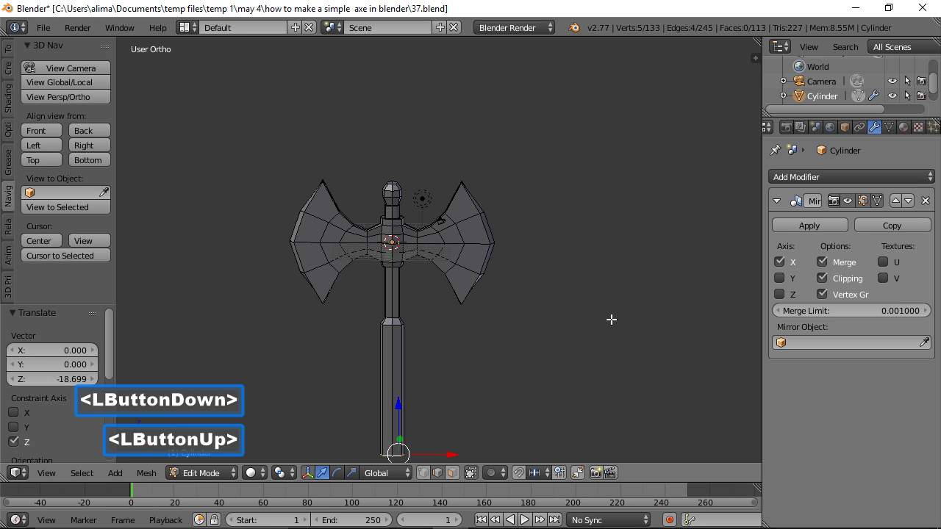
{"action": "key", "text": "ctrl"}
{"action": "middle_click_drag", "start_coordinate": [609, 291], "coordinate": [624, 341], "text": "ctrl"}
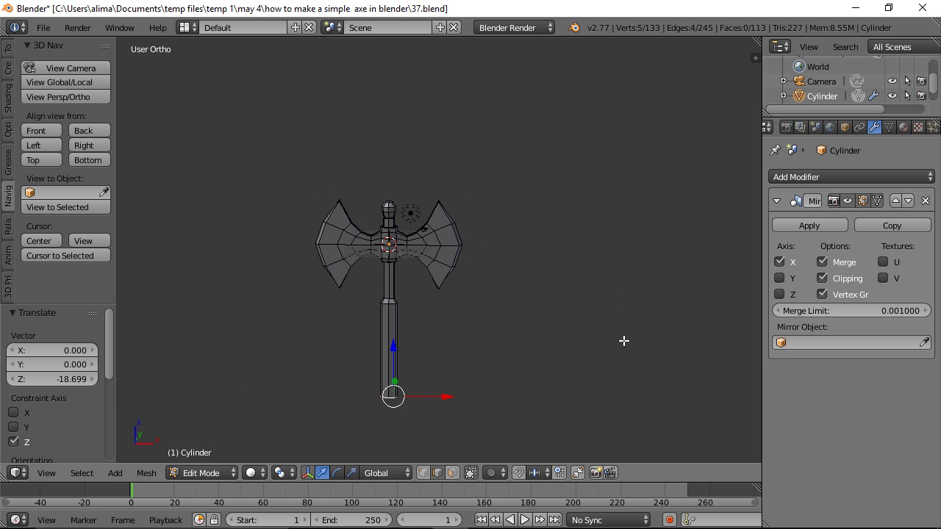
{"action": "left_click", "coordinate": [601, 16]}
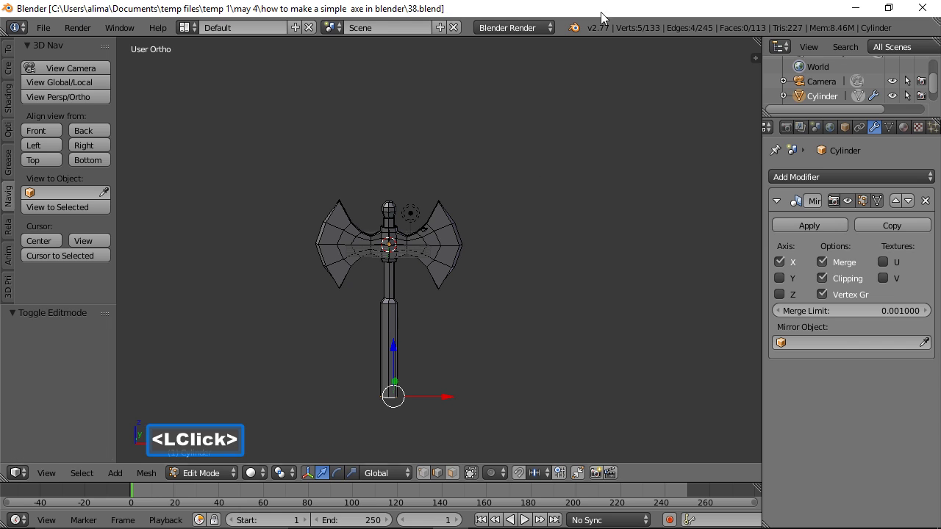
Extrude the grip's bottom loop, lower it about 2.492 along Z, and flare it outward by about 1.802 for the pommel
{"action": "key", "text": "e"}
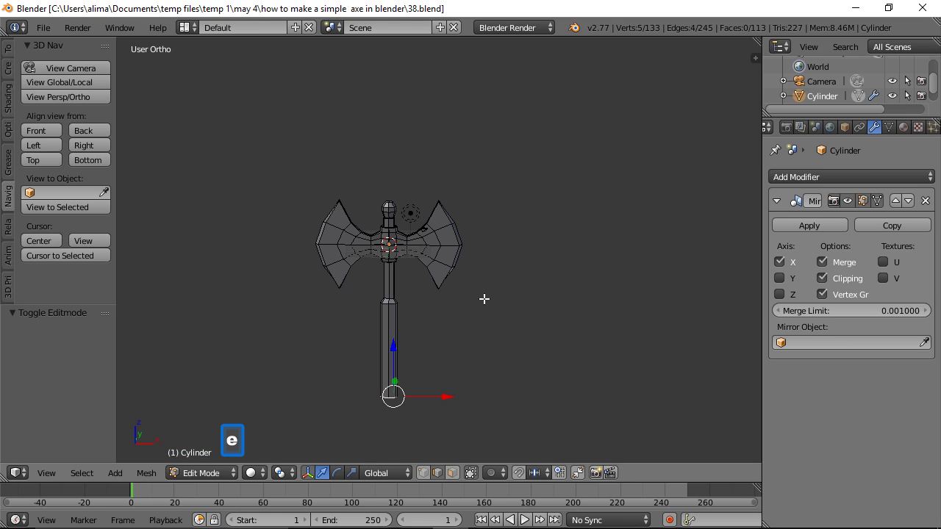
{"action": "key", "text": "s"}
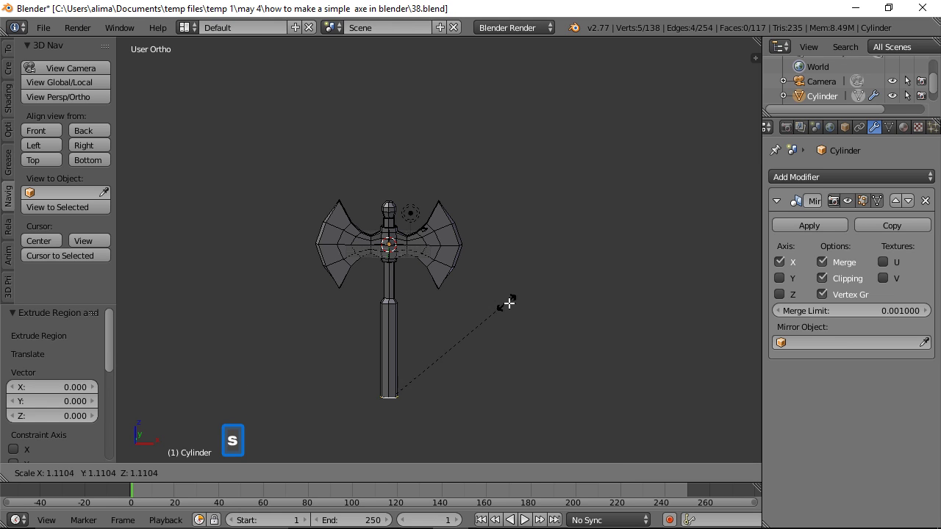
{"action": "left_click", "coordinate": [595, 321]}
{"action": "left_click_drag", "start_coordinate": [394, 346], "coordinate": [483, 379]}
{"action": "key", "text": "s"}
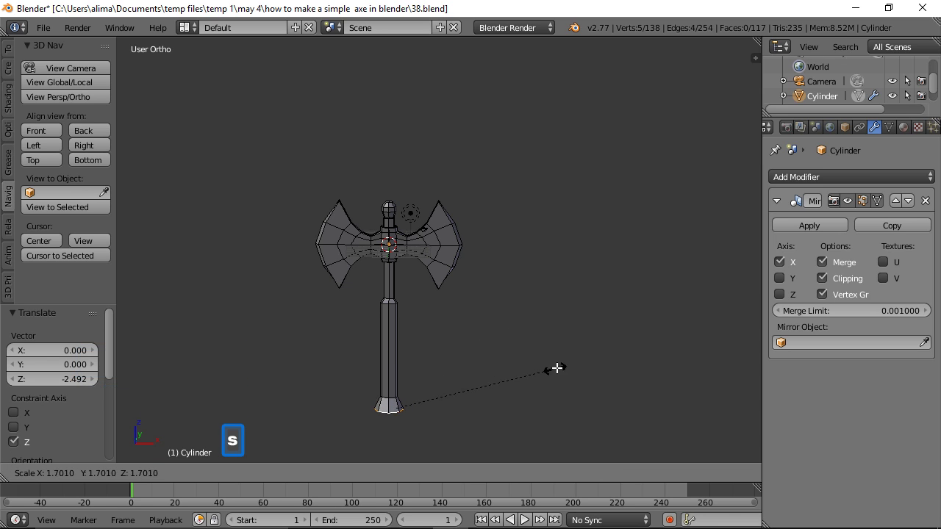
{"action": "left_click", "coordinate": [561, 360]}
Extrude the flared pommel loop straight down along Z
{"action": "key", "text": "e"}
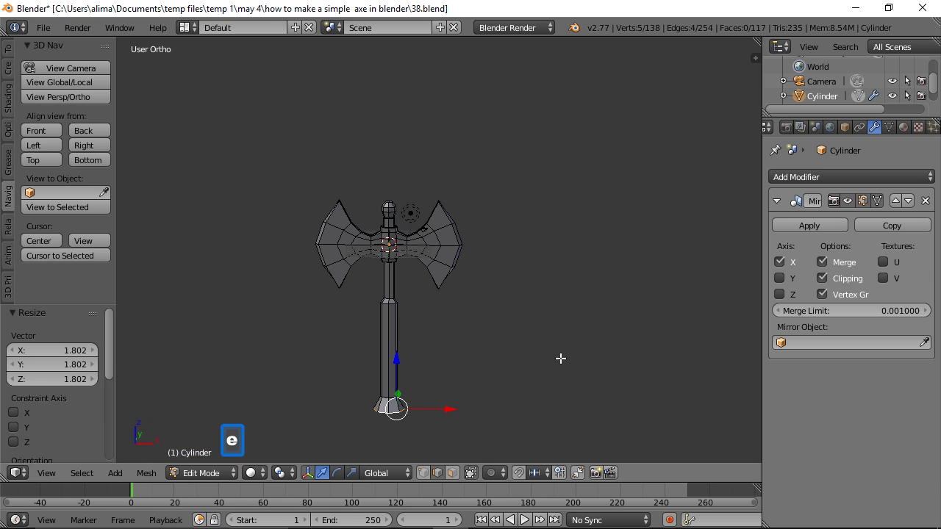
{"action": "left_click", "coordinate": [561, 359]}
{"action": "left_click_drag", "start_coordinate": [396, 360], "coordinate": [499, 359]}
Extrude the pommel's lower loop about 2.345 further down along Z, scale it inward, and save the file as 39.blend
{"action": "key", "text": "e"}
{"action": "left_click", "coordinate": [515, 362]}
{"action": "left_click_drag", "start_coordinate": [397, 372], "coordinate": [412, 385]}
{"action": "key", "text": "s"}
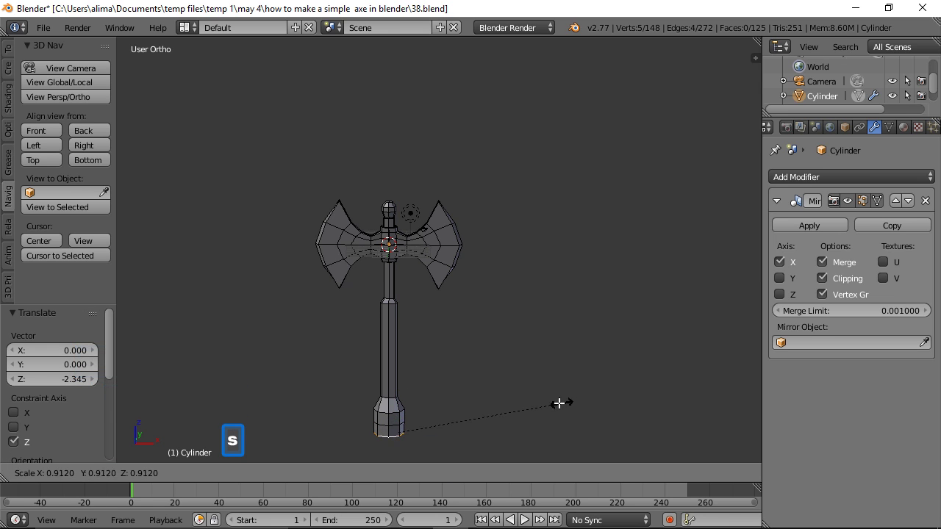
{"action": "left_click", "coordinate": [466, 419]}
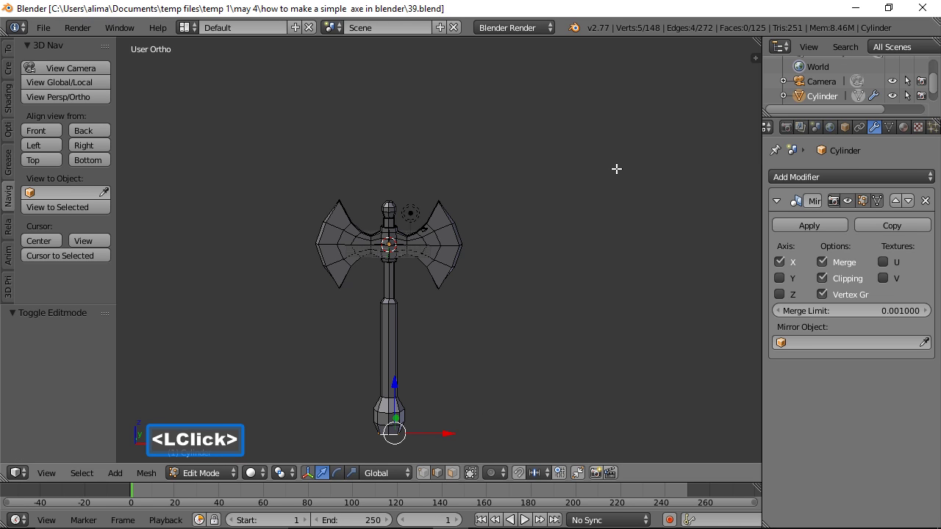
Fill the pommel's open bottom loop with a face, clear the selection, and save the file as 40.blend
{"action": "middle_click_drag", "start_coordinate": [603, 244], "coordinate": [617, 162], "text": "shift"}
{"action": "middle_click_drag", "start_coordinate": [598, 313], "coordinate": [609, 225]}
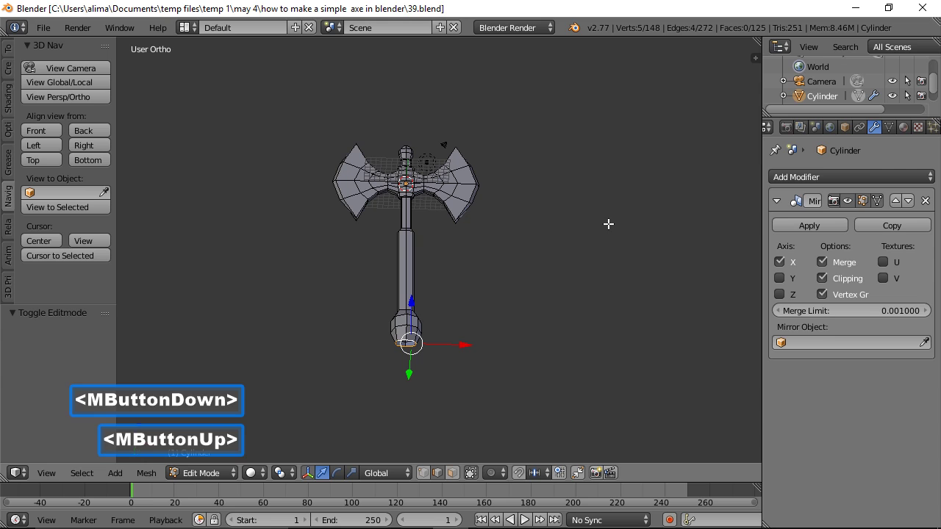
{"action": "key", "text": "f"}
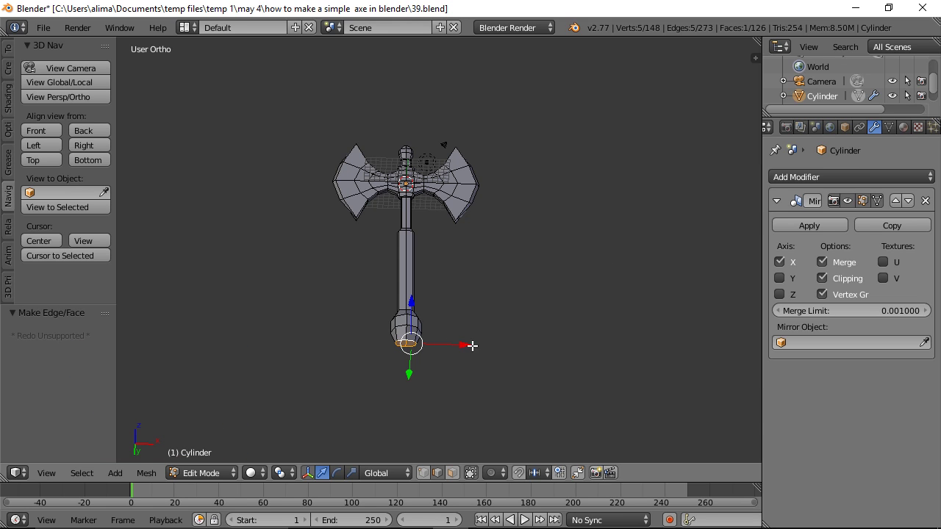
{"action": "key", "text": "a"}
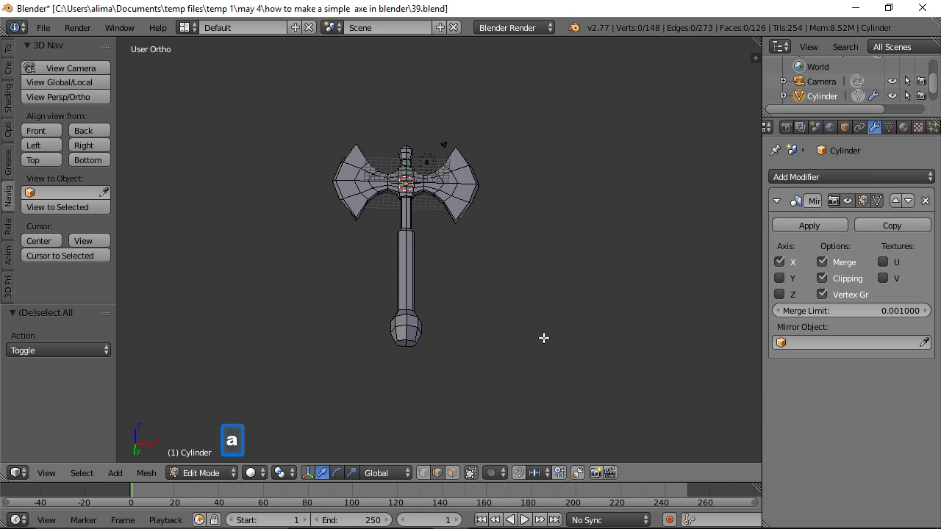
{"action": "left_click", "coordinate": [655, 167]}
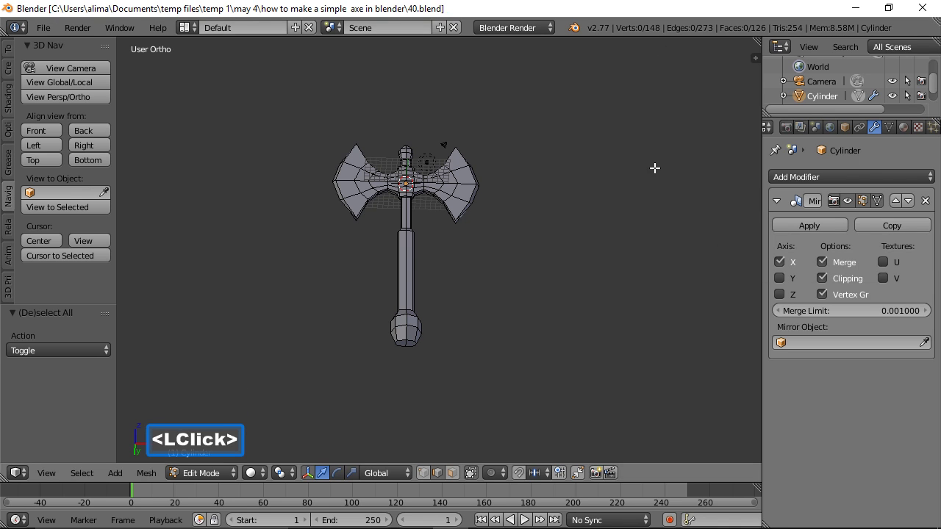
Duplicate the whole axe in place in Object Mode, move the copy to the second layer, and save the file as 41.blend
{"action": "left_click", "coordinate": [42, 131]}
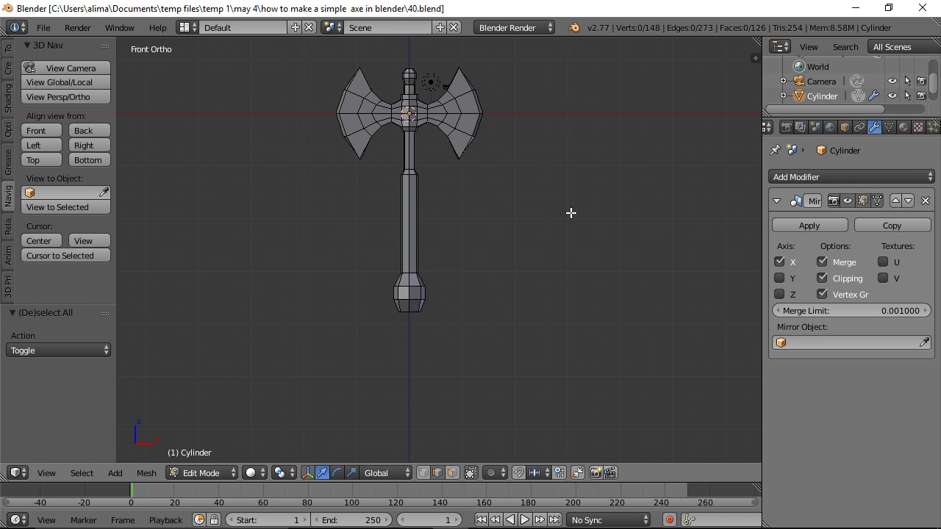
{"action": "left_click", "coordinate": [229, 476]}
{"action": "left_click", "coordinate": [226, 460]}
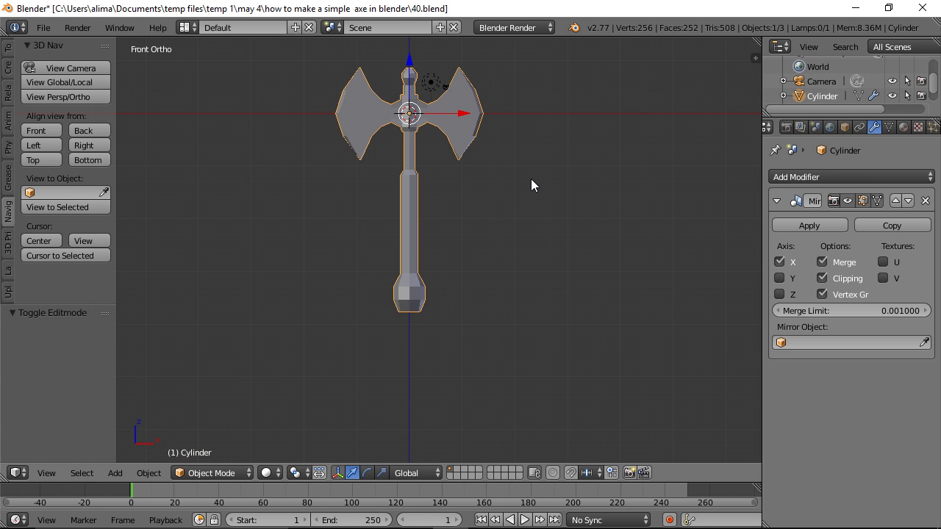
{"action": "key", "text": "shift+d"}
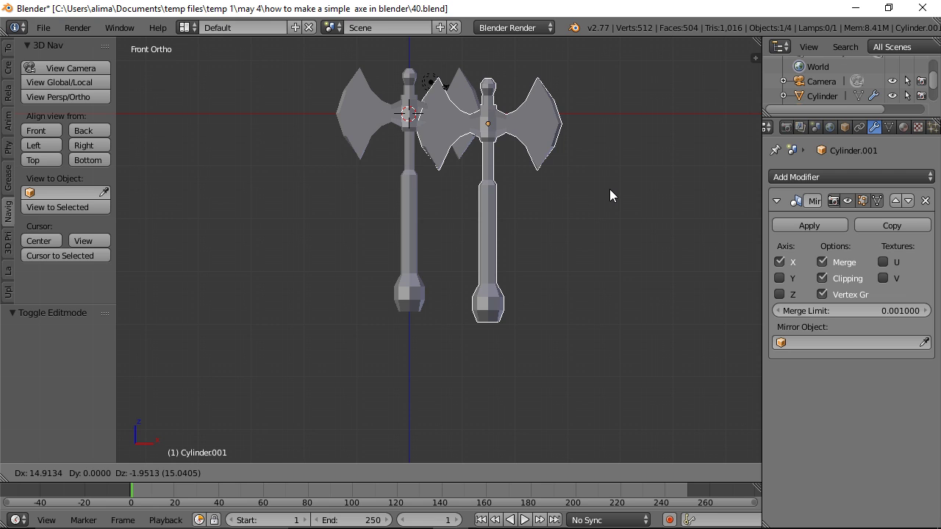
{"action": "right_click", "coordinate": [610, 189]}
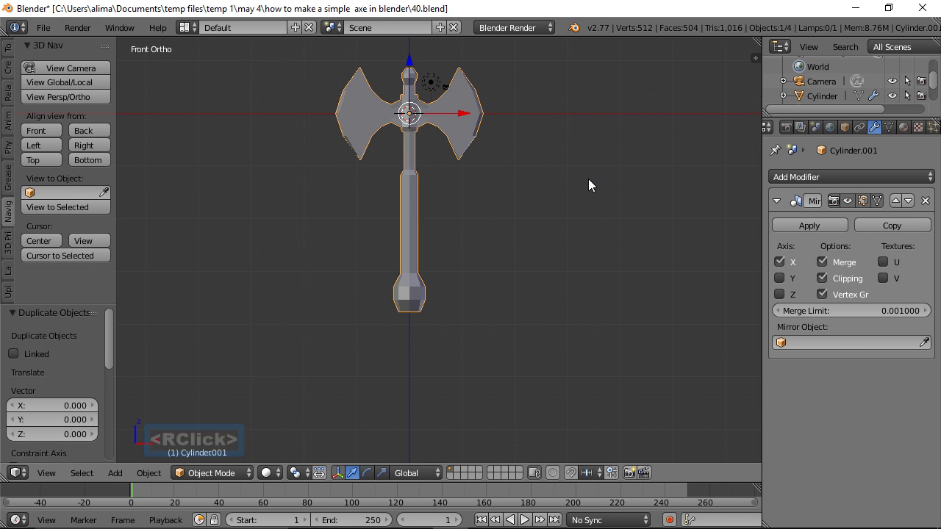
{"action": "key", "text": "m"}
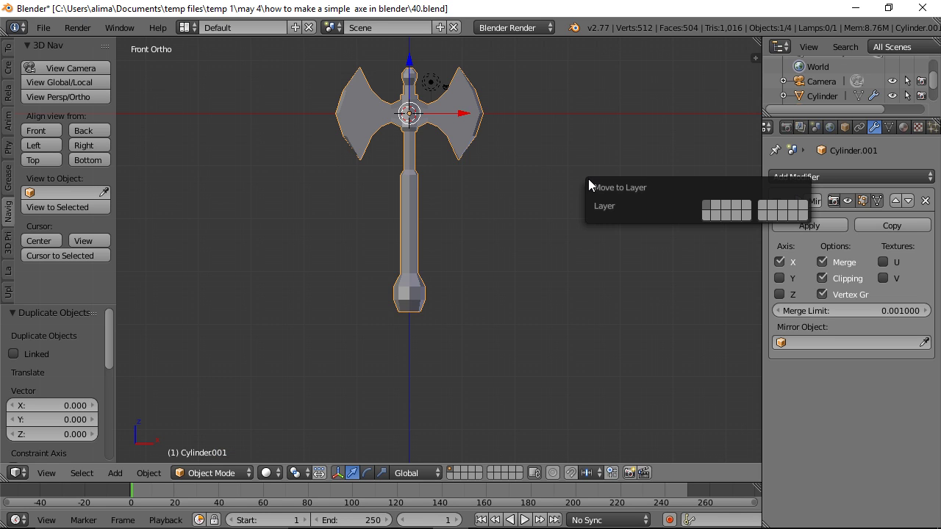
{"action": "left_click", "coordinate": [715, 206]}
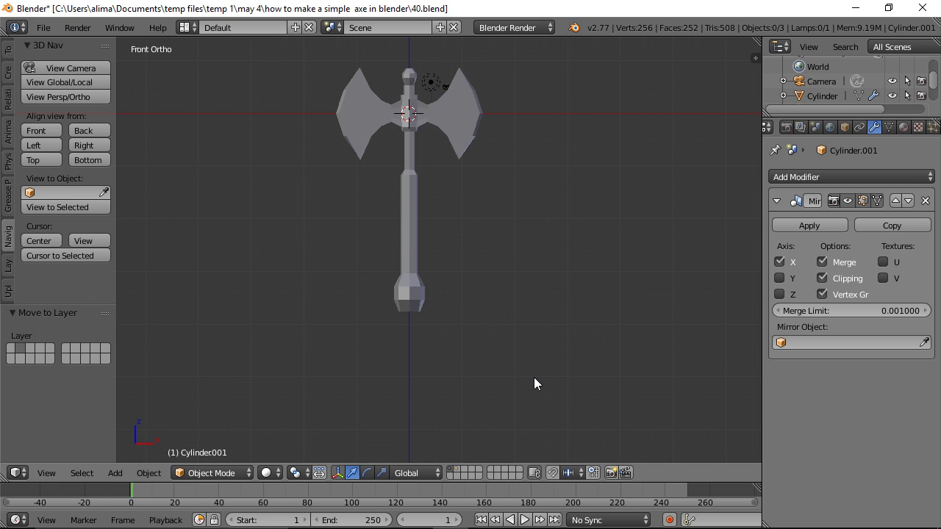
{"action": "left_click", "coordinate": [592, 98]}
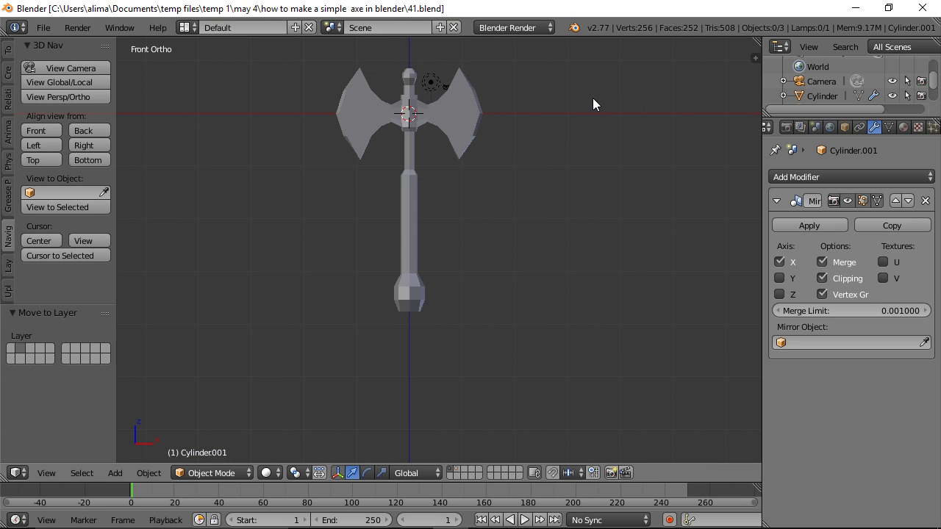
Duplicate the original axe in place again and move this copy to the third layer
{"action": "left_click", "coordinate": [453, 124]}
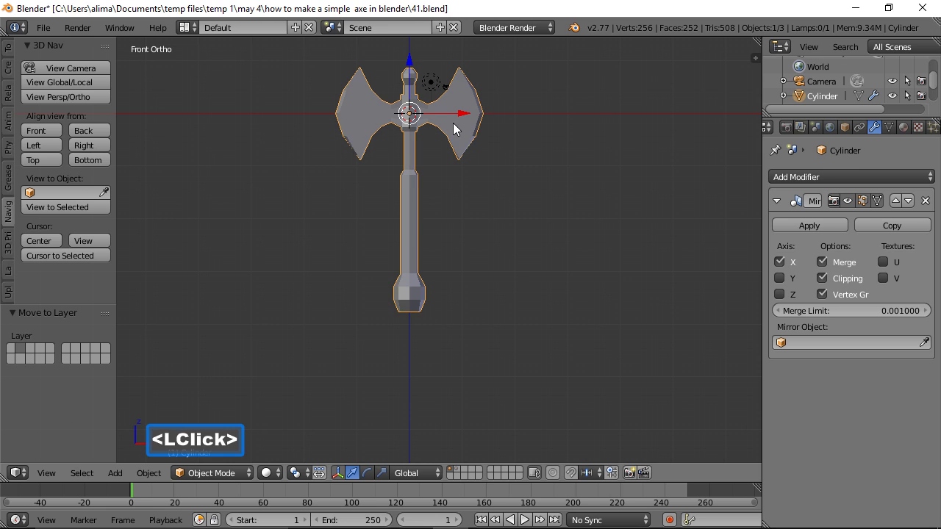
{"action": "key", "text": "shift+d"}
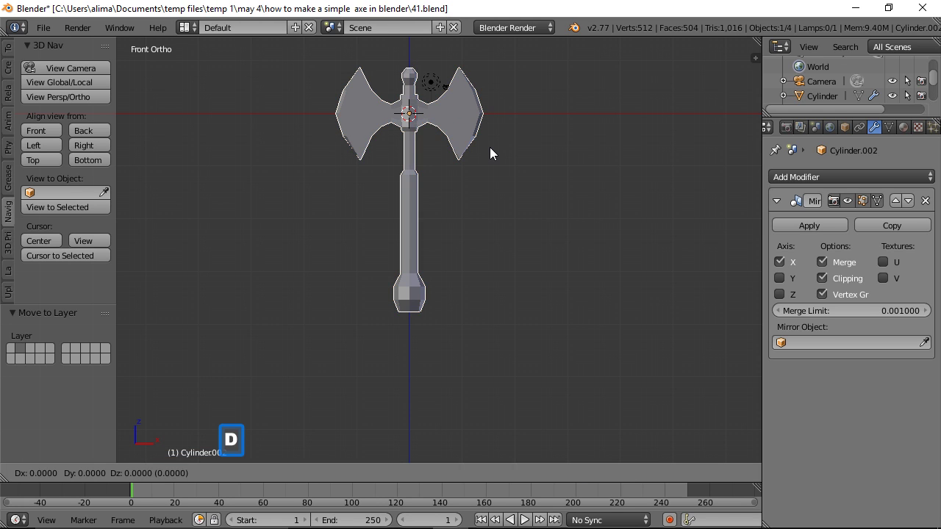
{"action": "right_click", "coordinate": [527, 161]}
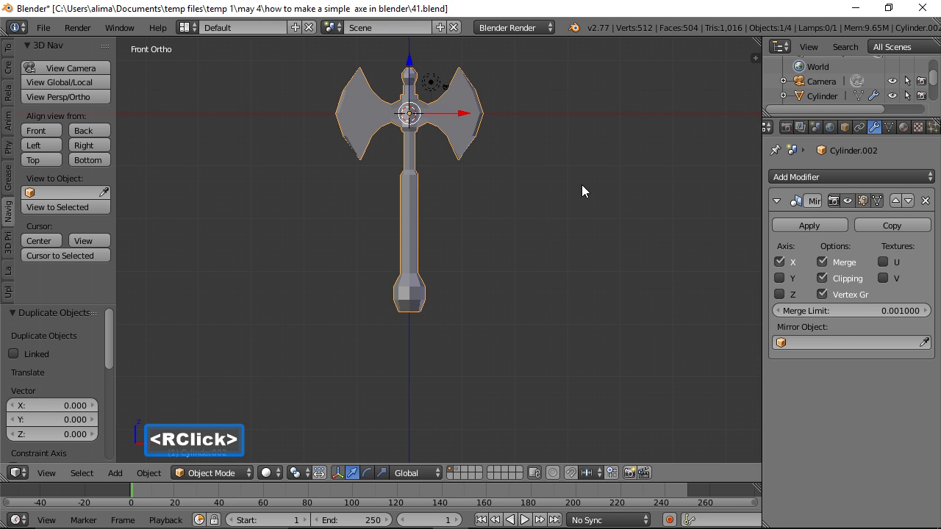
{"action": "key", "text": "m"}
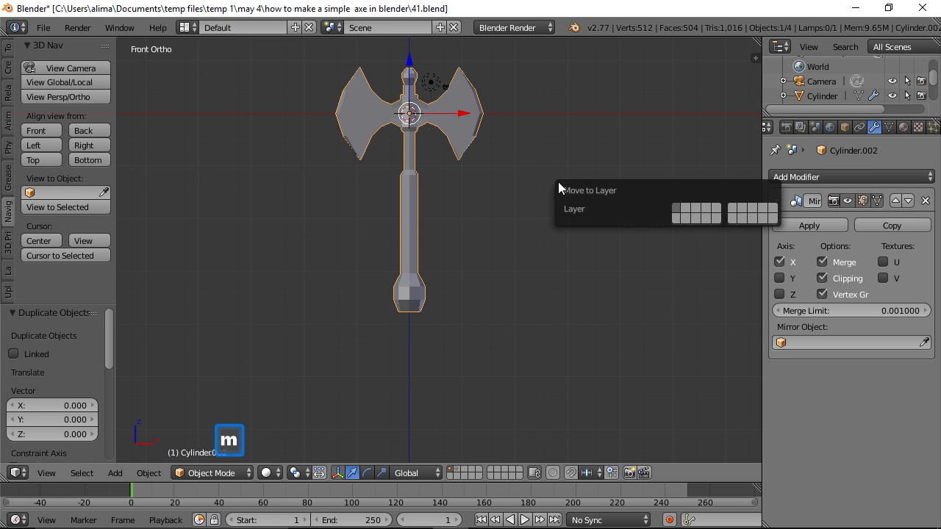
{"action": "left_click", "coordinate": [695, 209]}
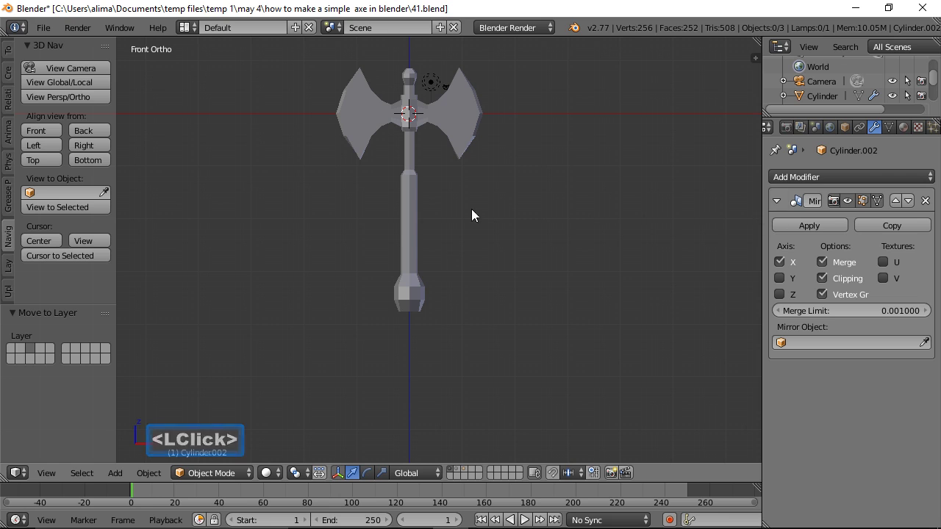
Duplicate the original axe in place once more, move the copy to the fourth layer, and save the file as 42.blend
{"action": "left_click", "coordinate": [462, 125]}
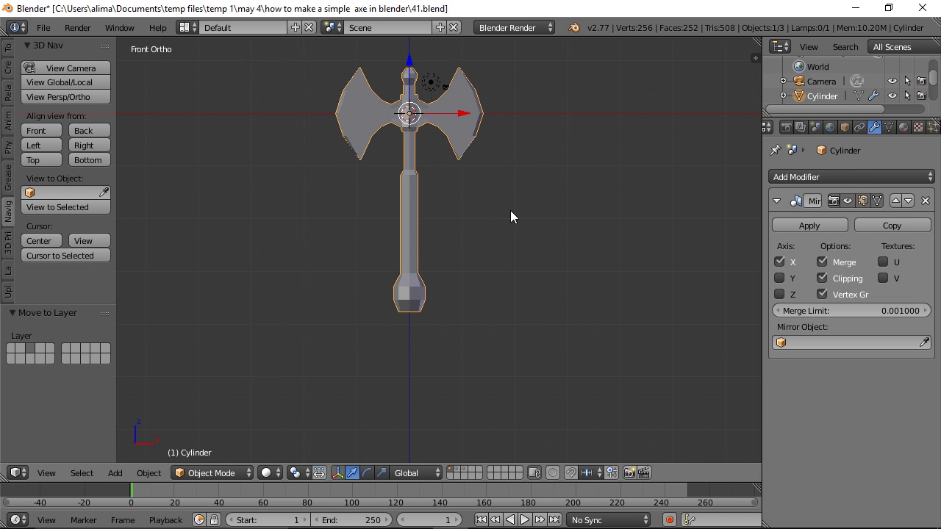
{"action": "key", "text": "shift+d"}
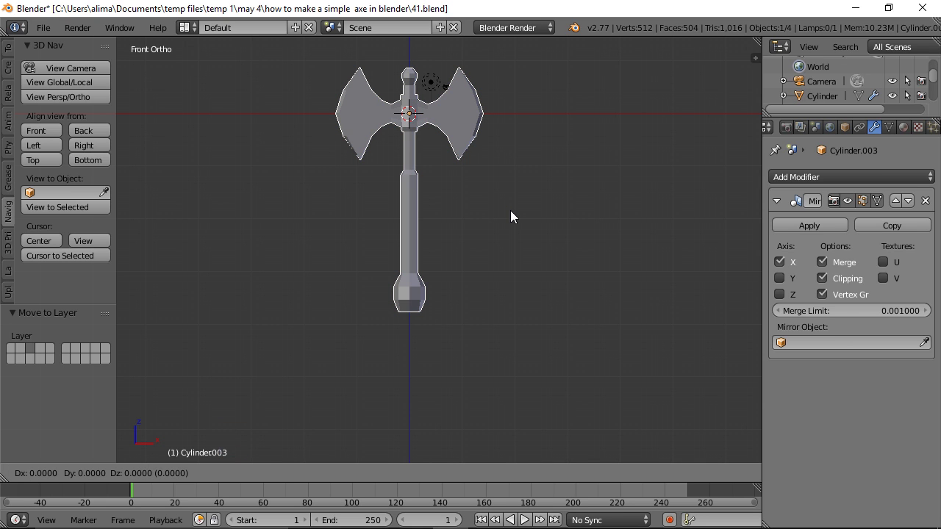
{"action": "right_click", "coordinate": [578, 225]}
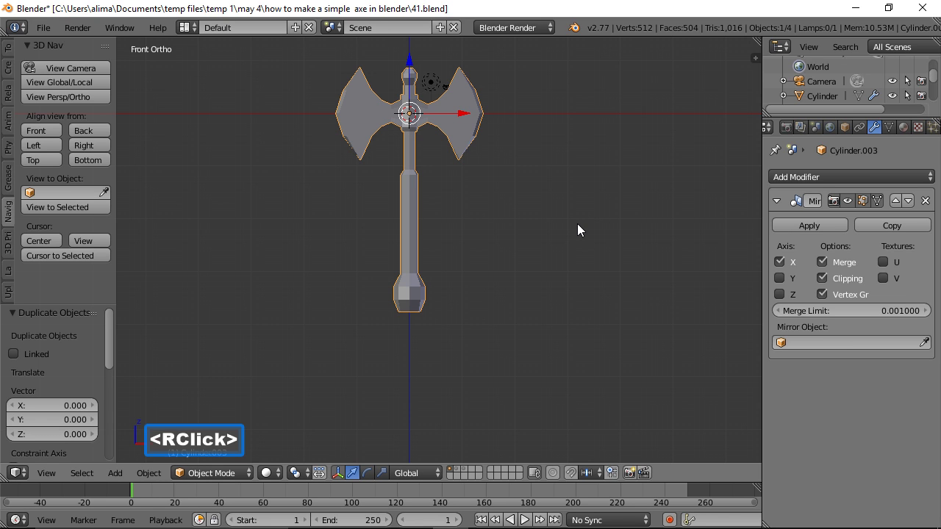
{"action": "key", "text": "m"}
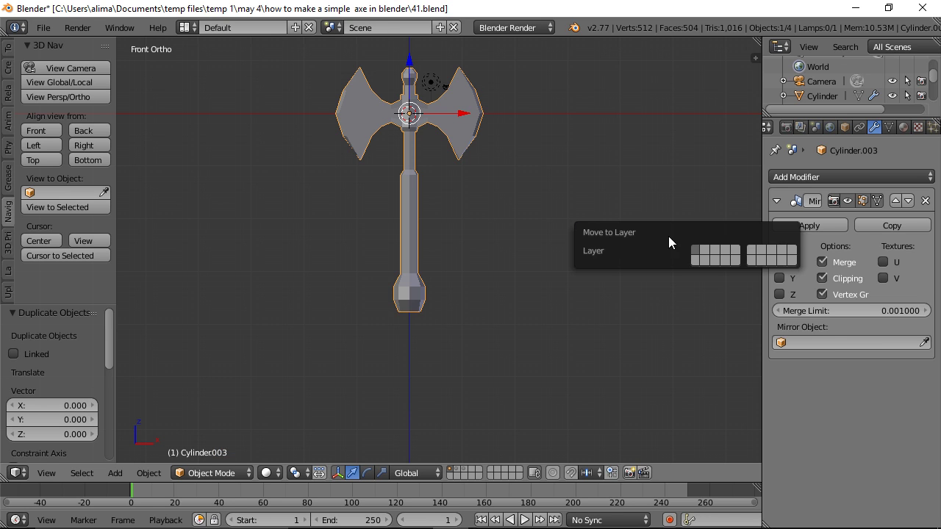
{"action": "left_click", "coordinate": [726, 251]}
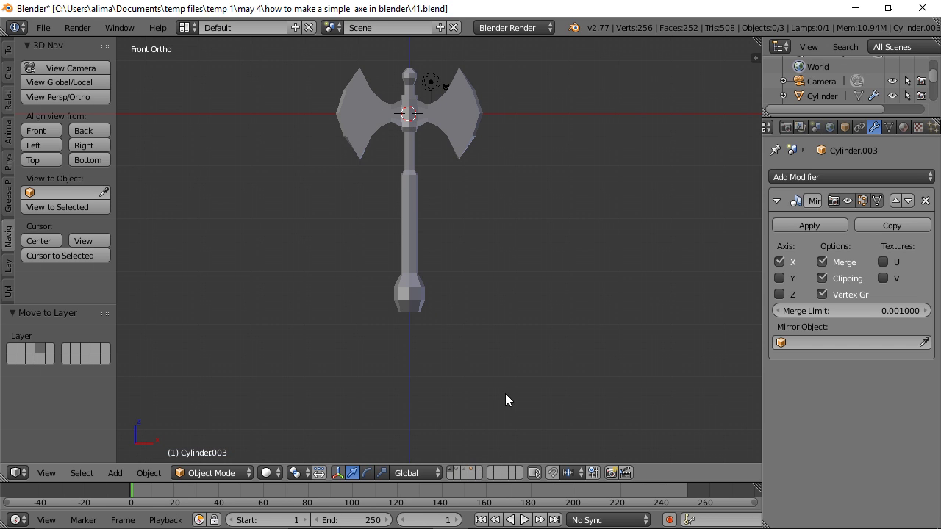
{"action": "left_click", "coordinate": [623, 136]}
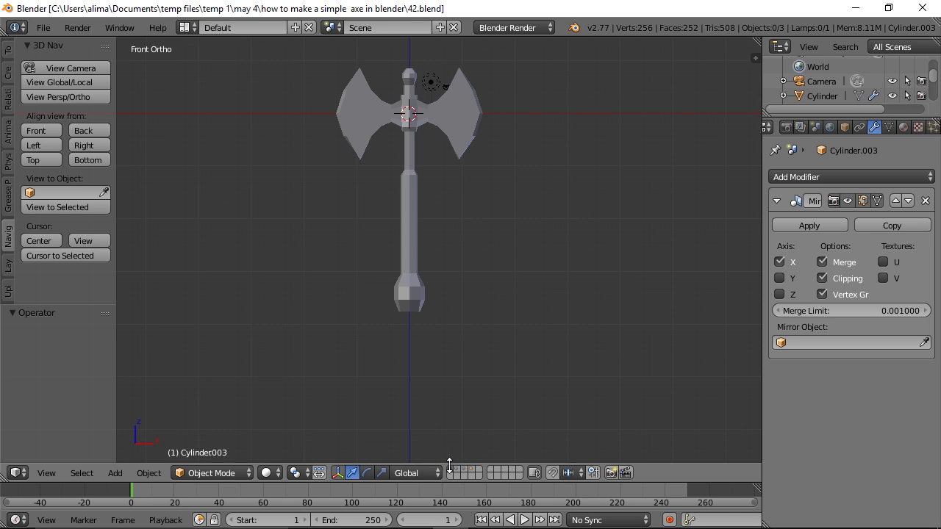
Switch the original axe into Edit Mode and save the file as 43.blend
{"action": "left_click", "coordinate": [452, 121]}
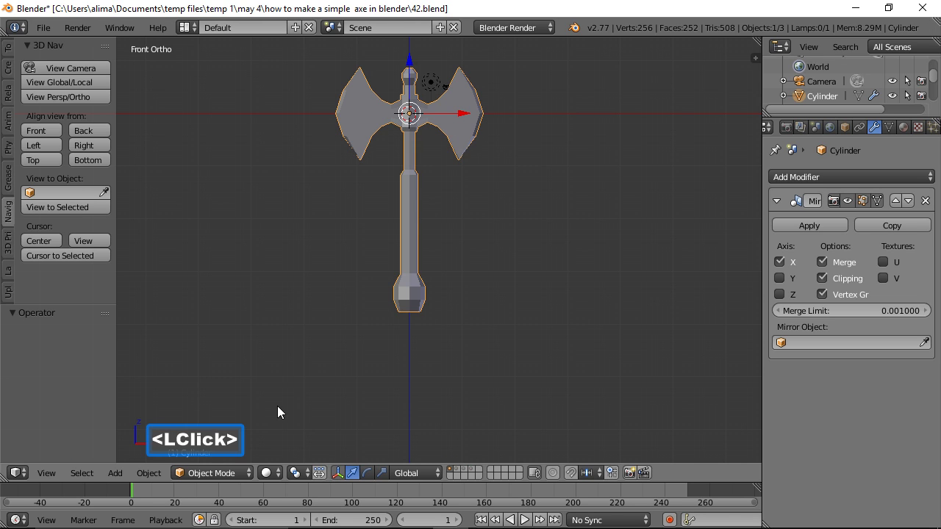
{"action": "left_click", "coordinate": [246, 478]}
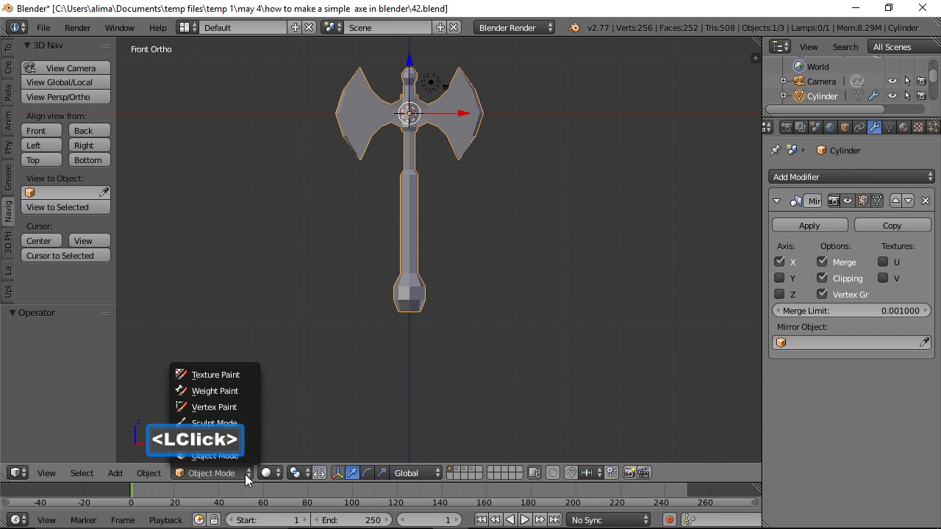
{"action": "left_click", "coordinate": [241, 440]}
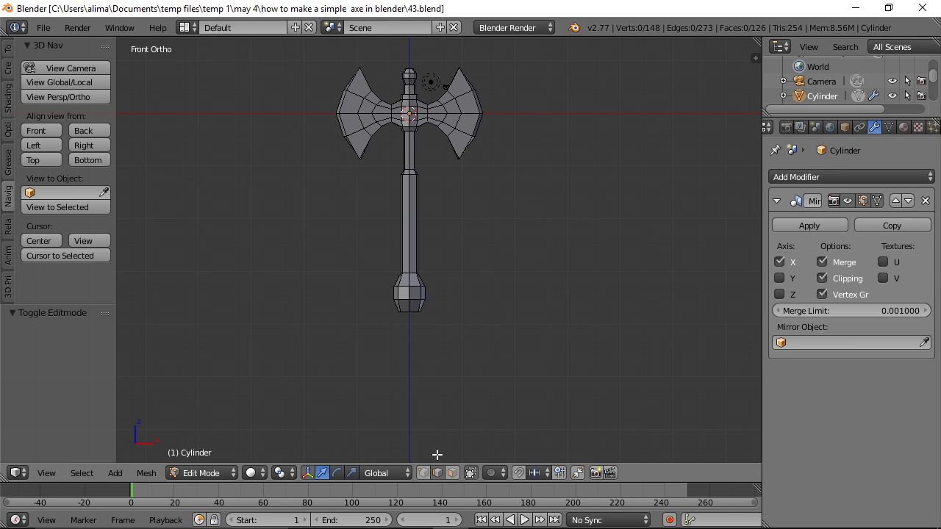
In wireframe face selection, select the outer faces of the blades and enlarge them with Shrink/Fatten by about 1.951
{"action": "left_click", "coordinate": [449, 473]}
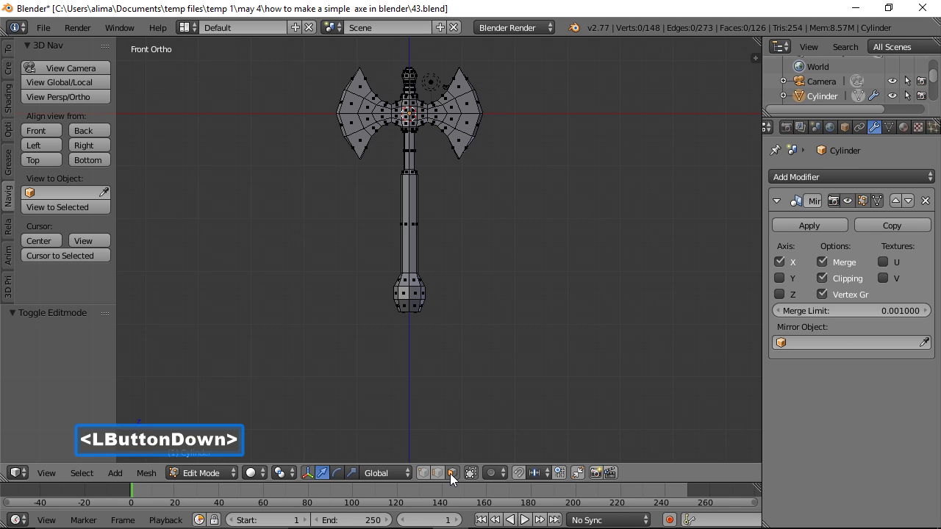
{"action": "key", "text": "z"}
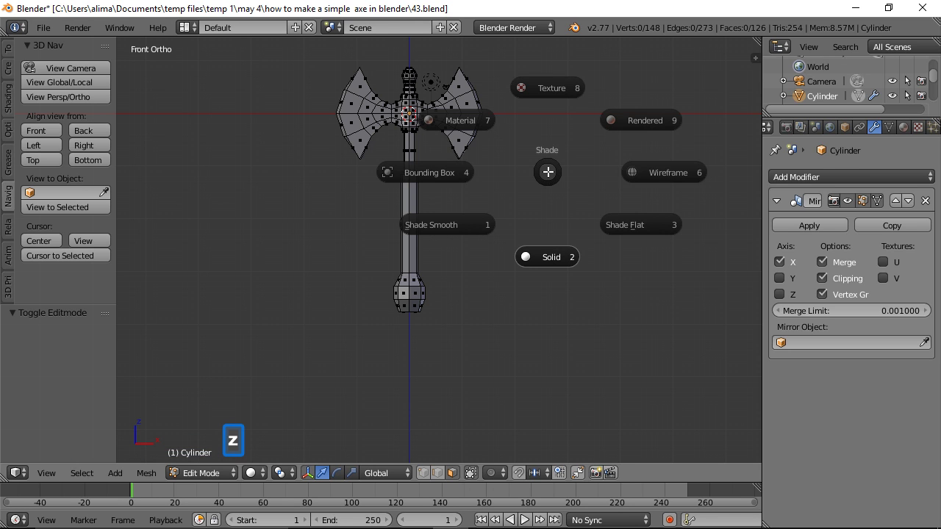
{"action": "left_click", "coordinate": [647, 163]}
{"action": "key", "text": "ctrl"}
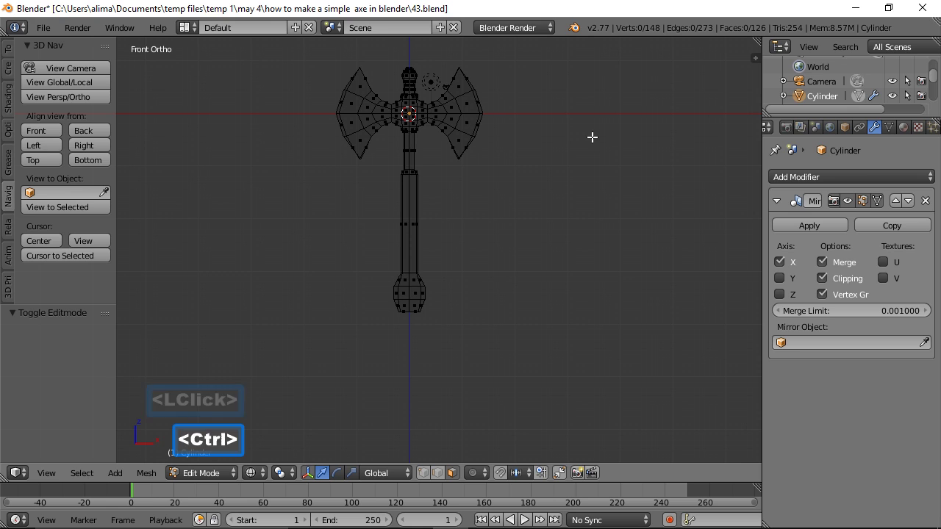
{"action": "mouse_move", "coordinate": [593, 136]}
{"action": "right_mouse_down", "text": "ctrl"}
{"action": "mouse_move", "coordinate": [521, 74]}
{"action": "mouse_move", "coordinate": [453, 67]}
{"action": "mouse_move", "coordinate": [439, 84]}
{"action": "mouse_move", "coordinate": [455, 107]}
{"action": "mouse_move", "coordinate": [447, 158]}
{"action": "mouse_move", "coordinate": [470, 182]}
{"action": "right_mouse_up", "text": "ctrl"}
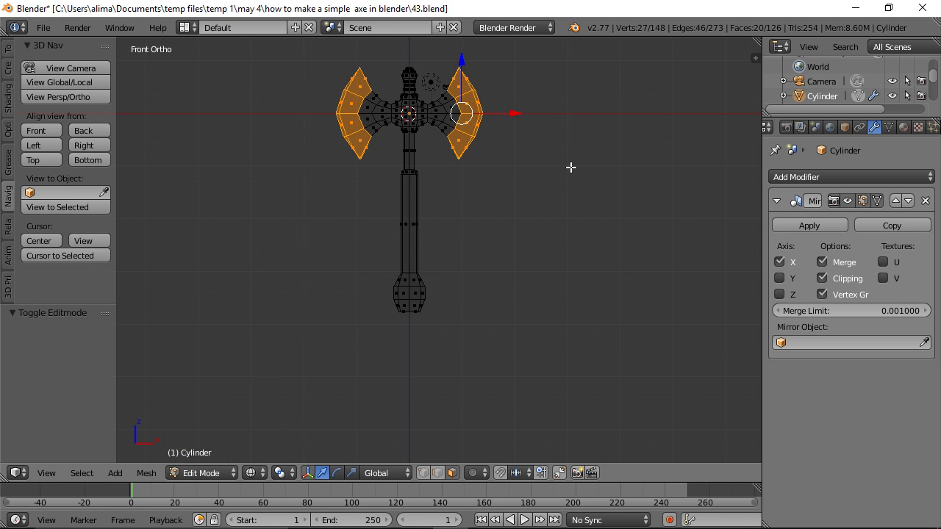
{"action": "key", "text": "alt"}
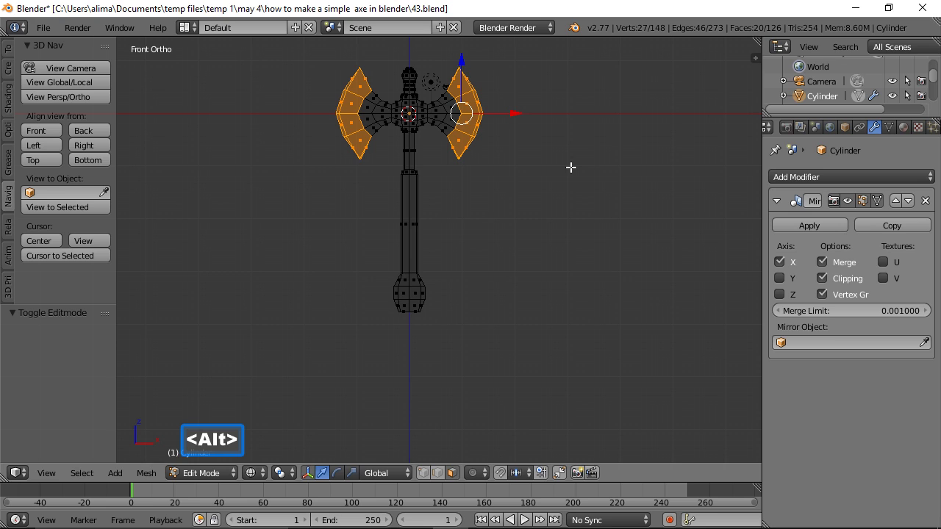
{"action": "key", "text": "alt+s"}
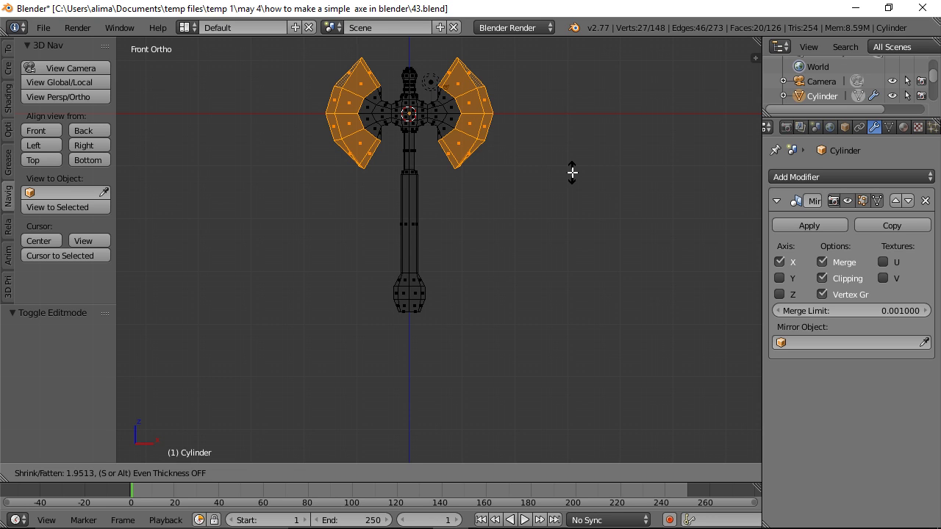
{"action": "left_click", "coordinate": [572, 172]}
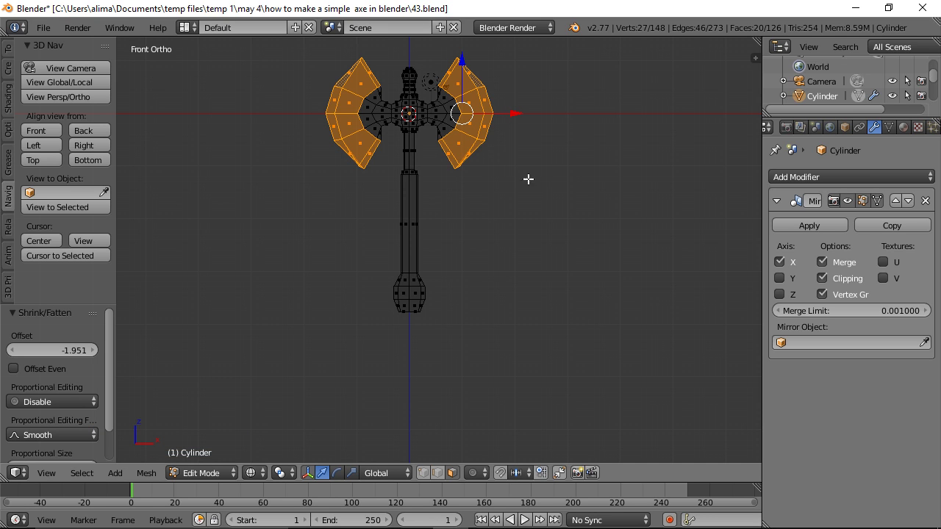
Select the lower grip and pommel faces, scale them along Z to about 0.713, and move them up about 1.254
{"action": "key", "text": "a"}
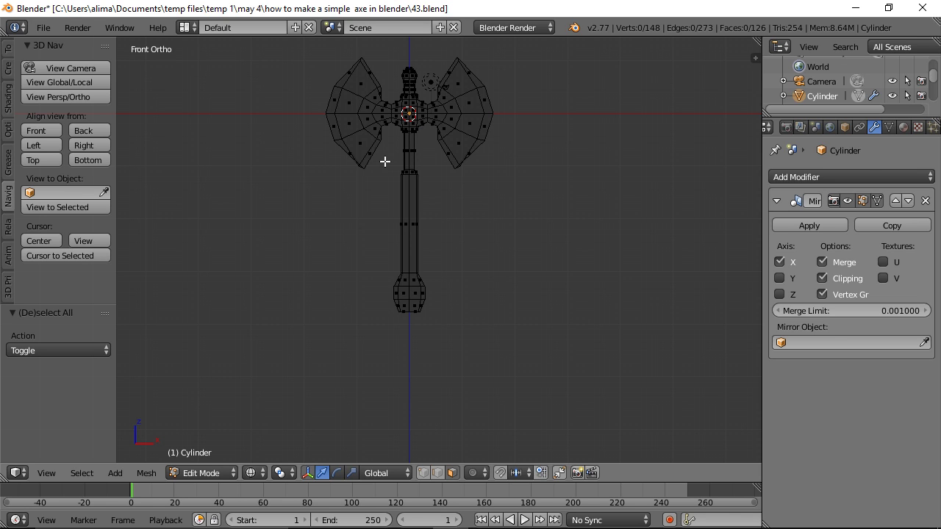
{"action": "key", "text": "b"}
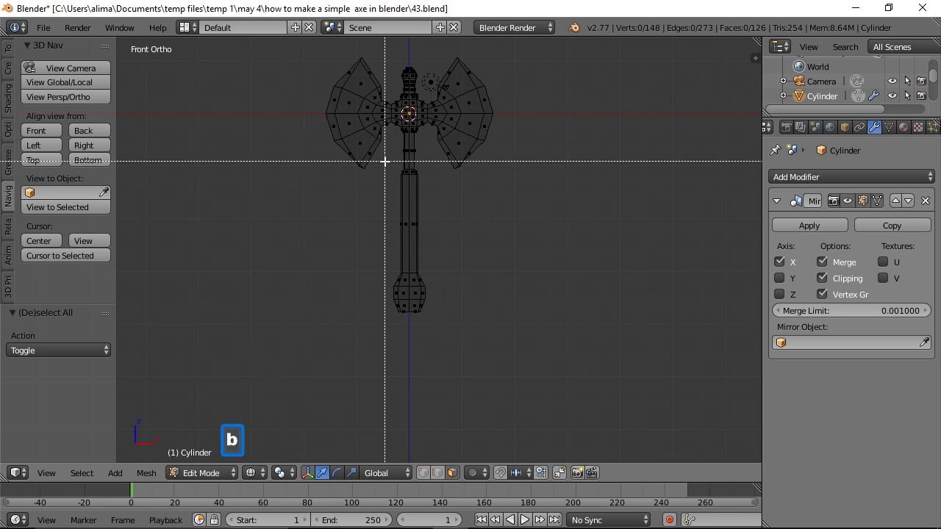
{"action": "left_click_drag", "start_coordinate": [385, 161], "coordinate": [441, 333]}
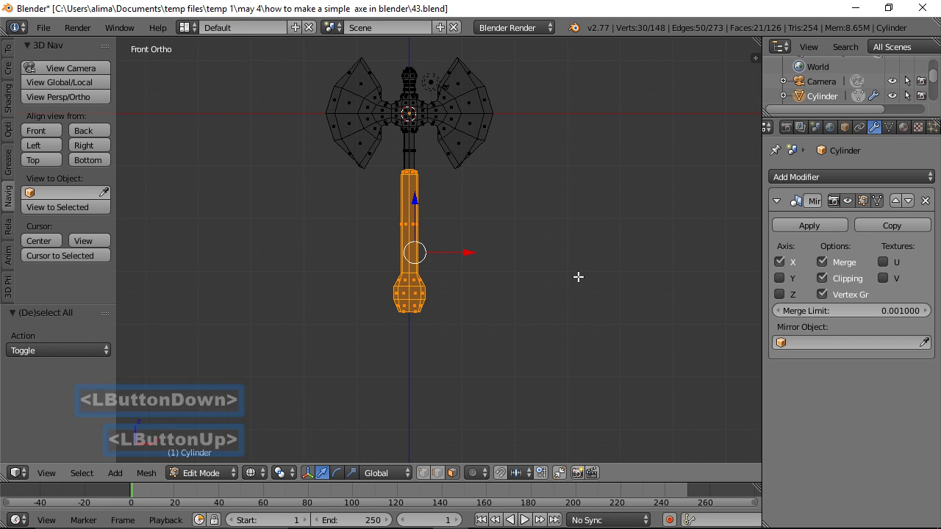
{"action": "key", "text": "s"}
{"action": "key", "text": "z"}
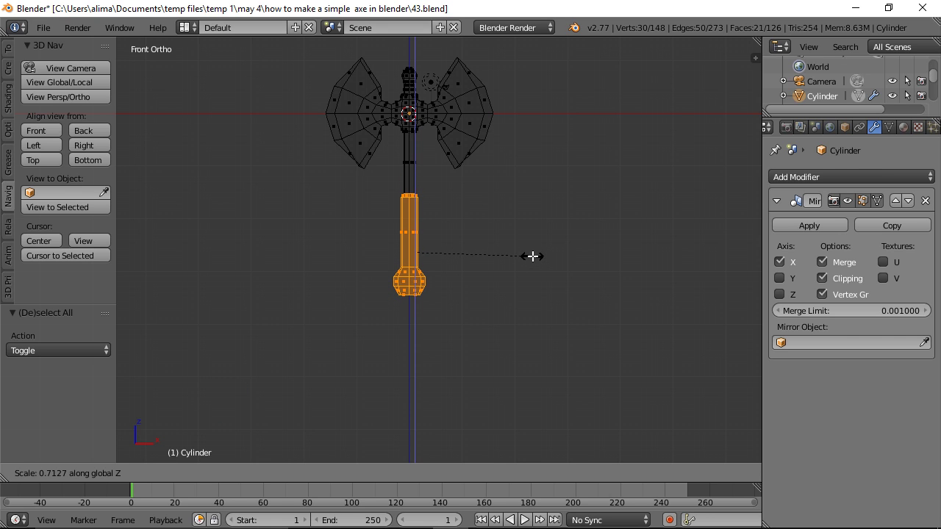
{"action": "left_click", "coordinate": [532, 257]}
{"action": "left_click_drag", "start_coordinate": [415, 200], "coordinate": [416, 194]}
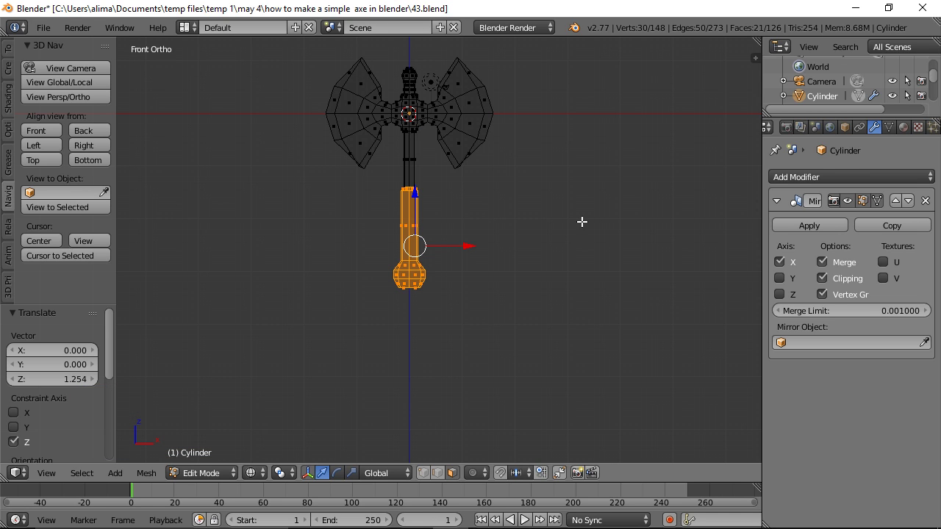
Deselect everything, return the view to Solid shading, and save the file as 44.blend
{"action": "key", "text": "a"}
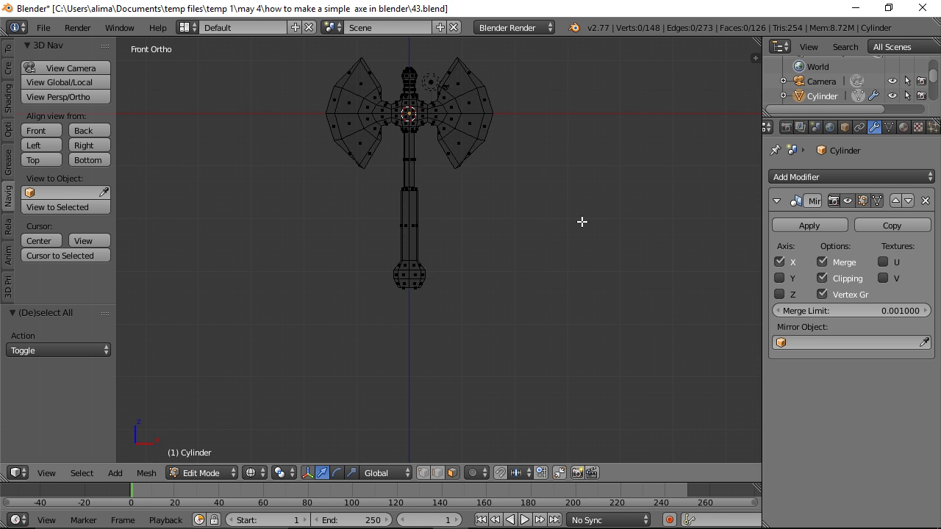
{"action": "key", "text": "z"}
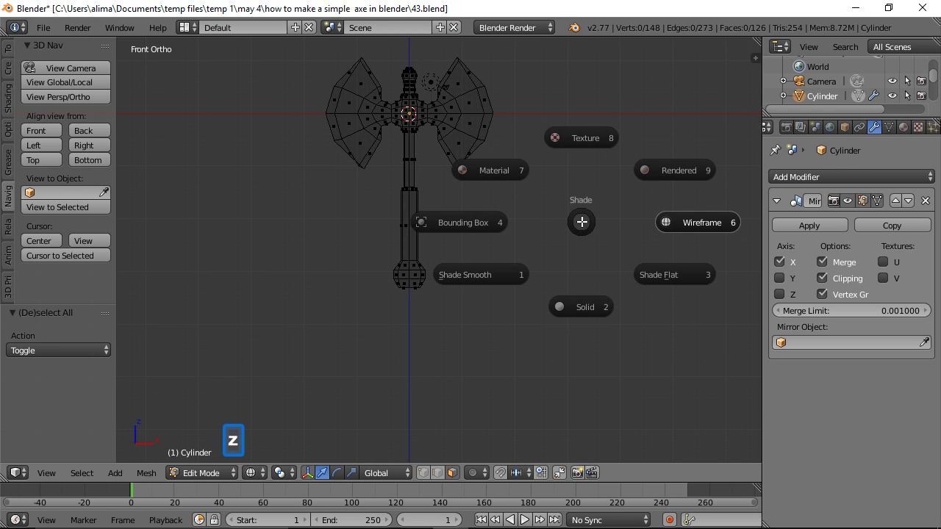
{"action": "left_click", "coordinate": [588, 306]}
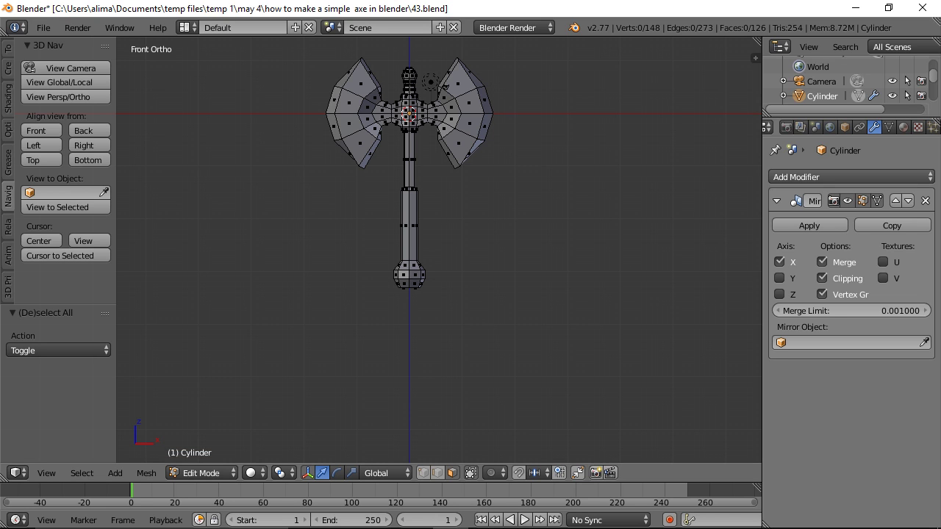
{"action": "left_click", "coordinate": [525, 210]}
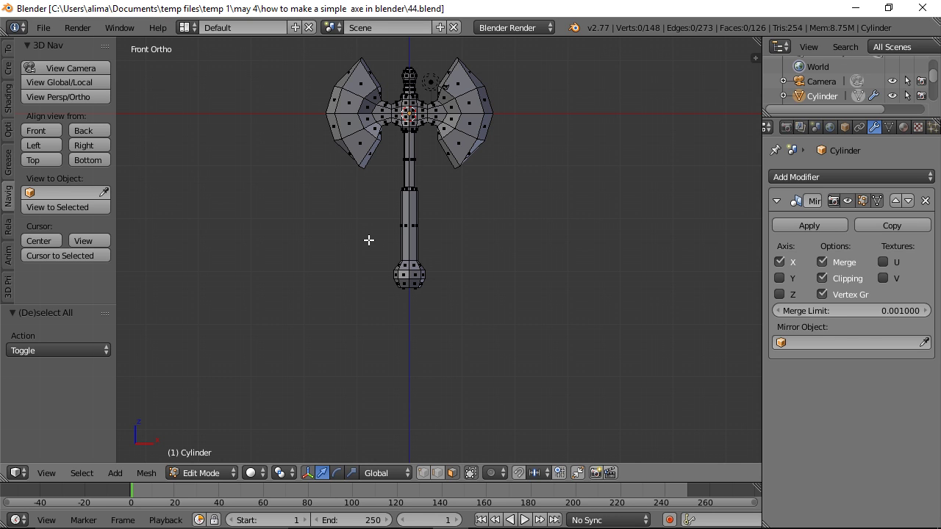
Extrude the pommel's middle face loop, push it outward with Shrink/Fatten by about 0.434, and save the file as 45.blend
{"action": "key", "text": "shift+b"}
{"action": "left_click_drag", "start_coordinate": [369, 240], "coordinate": [425, 308]}
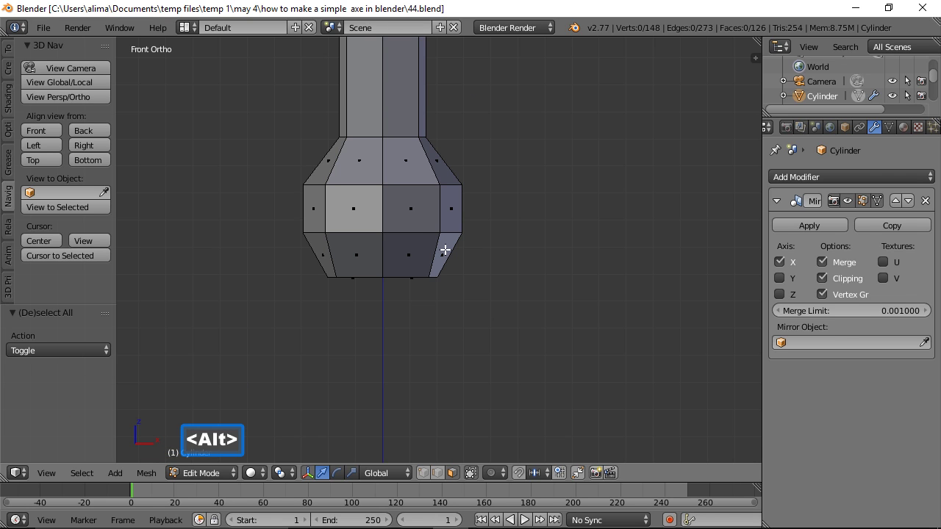
{"action": "left_click", "coordinate": [327, 210], "text": "alt"}
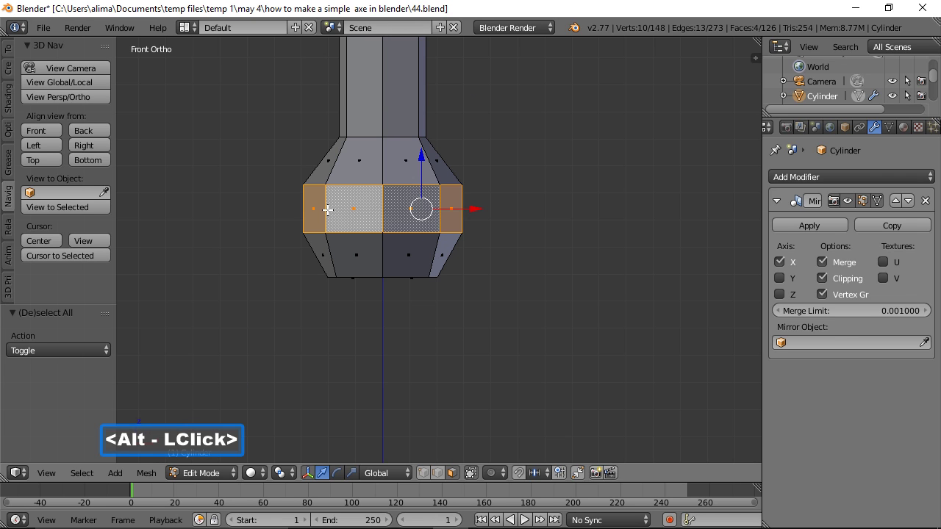
{"action": "key", "text": "e"}
{"action": "left_click", "coordinate": [563, 219]}
{"action": "middle_click_drag", "start_coordinate": [544, 156], "coordinate": [541, 244]}
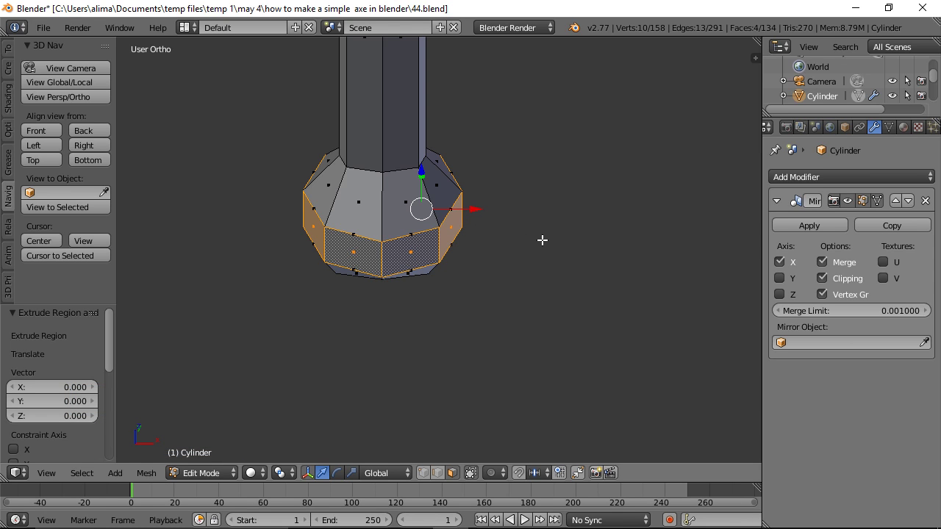
{"action": "key", "text": "alt"}
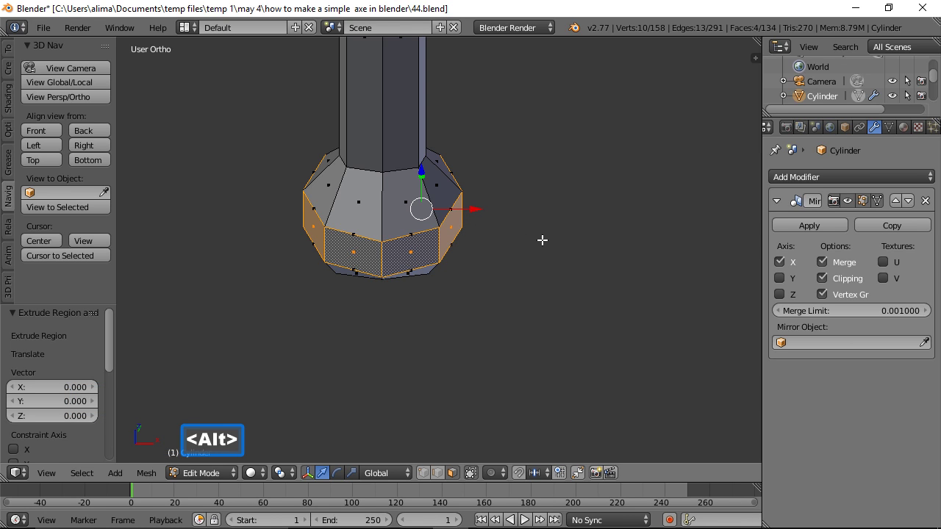
{"action": "key", "text": "alt+s"}
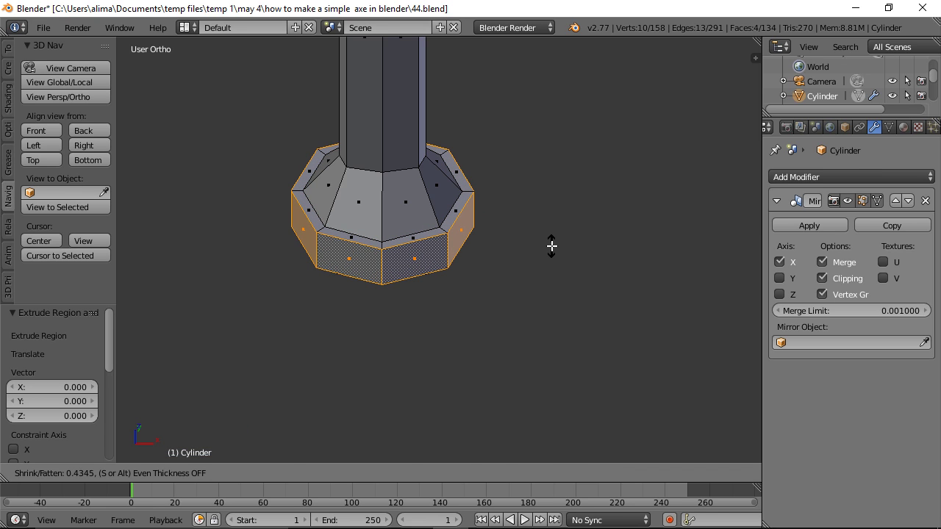
{"action": "left_click", "coordinate": [552, 245]}
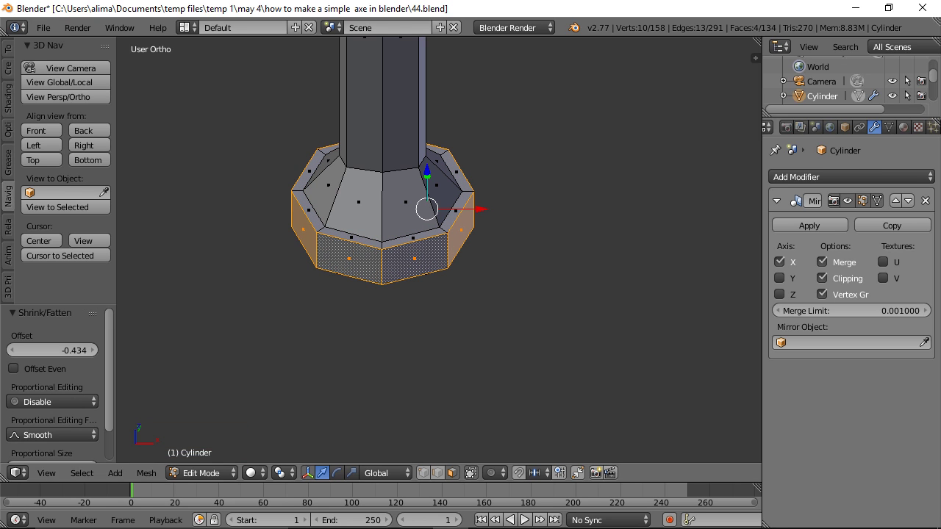
{"action": "left_click", "coordinate": [558, 46]}
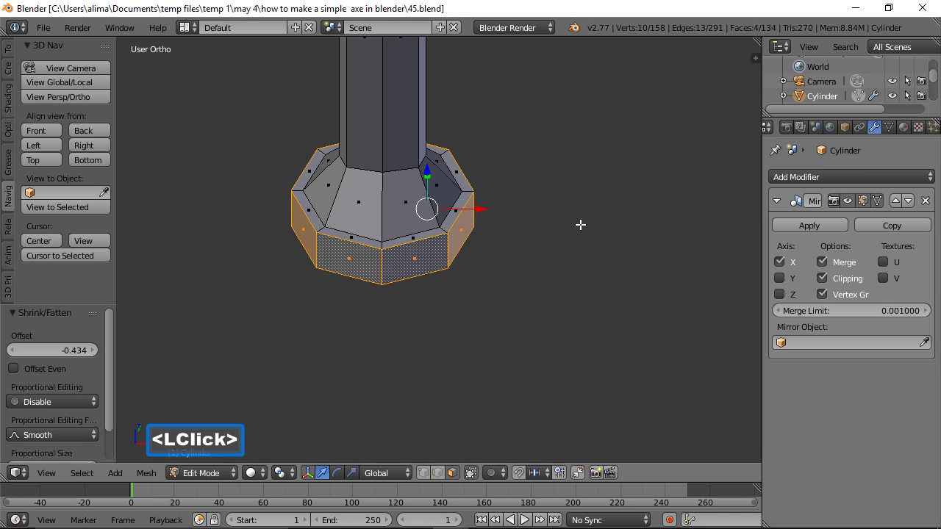
{"action": "left_click", "coordinate": [823, 278]}
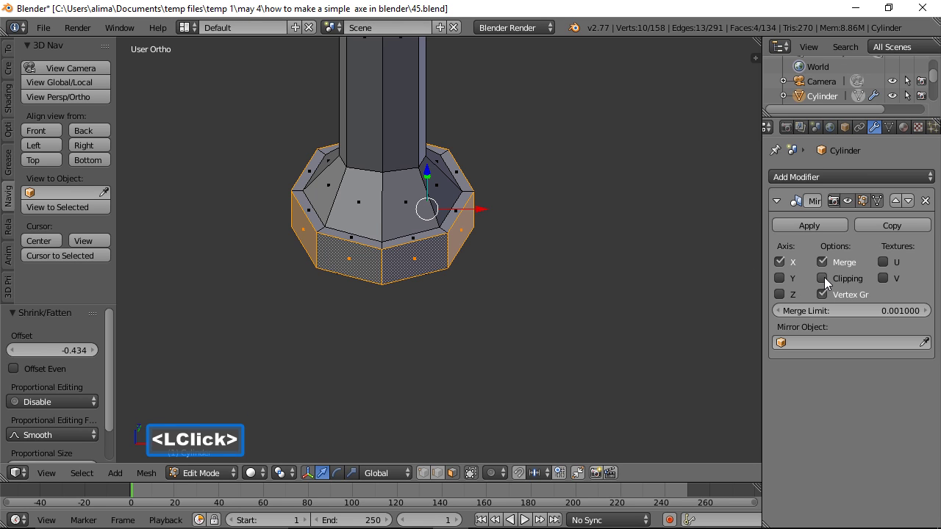
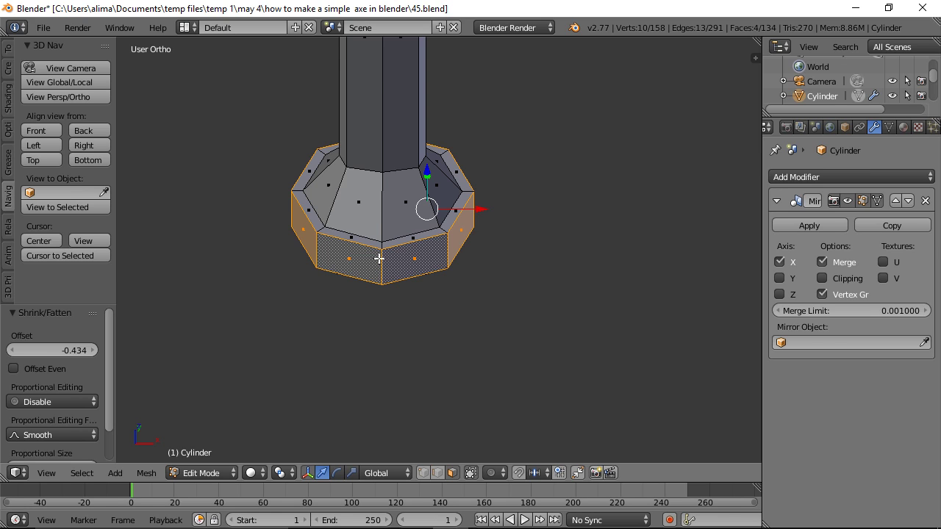
{"action": "left_click", "coordinate": [822, 294]}
{"action": "left_click", "coordinate": [292, 476]}
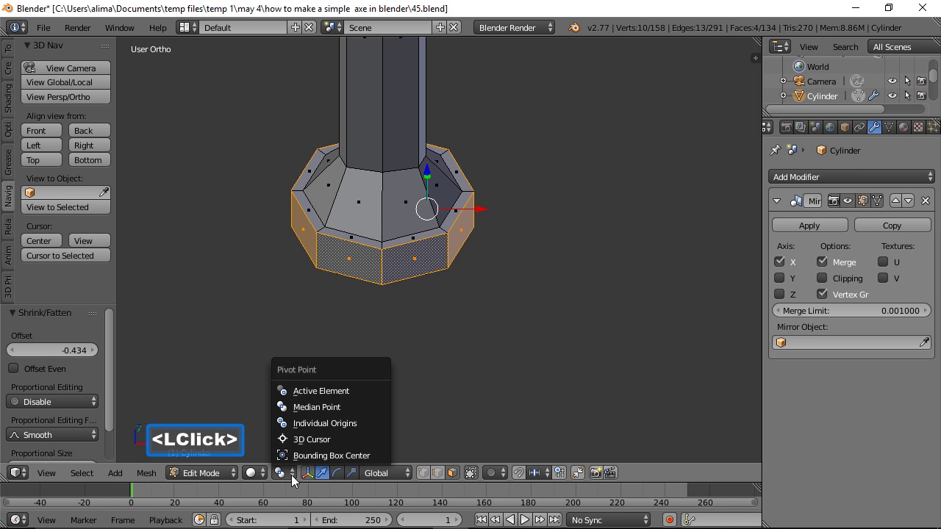
{"action": "left_click", "coordinate": [311, 410]}
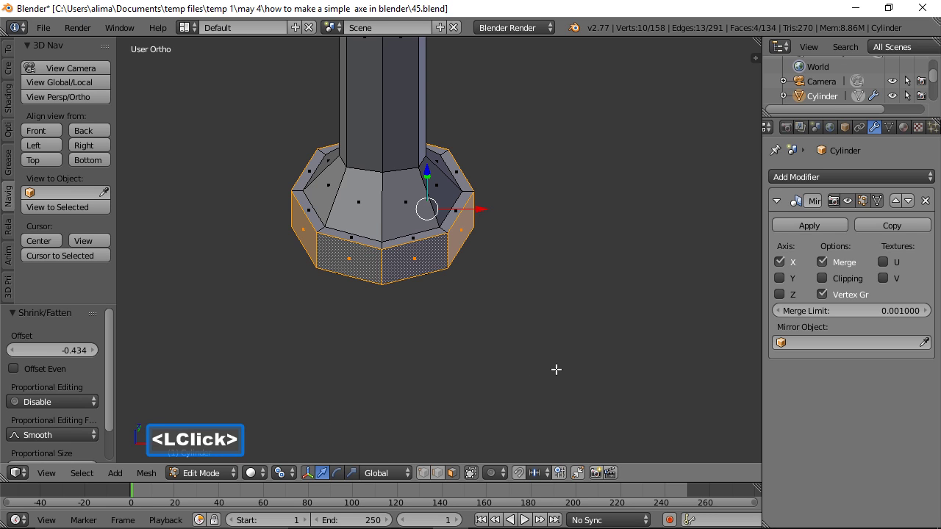
{"action": "key", "text": "alt"}
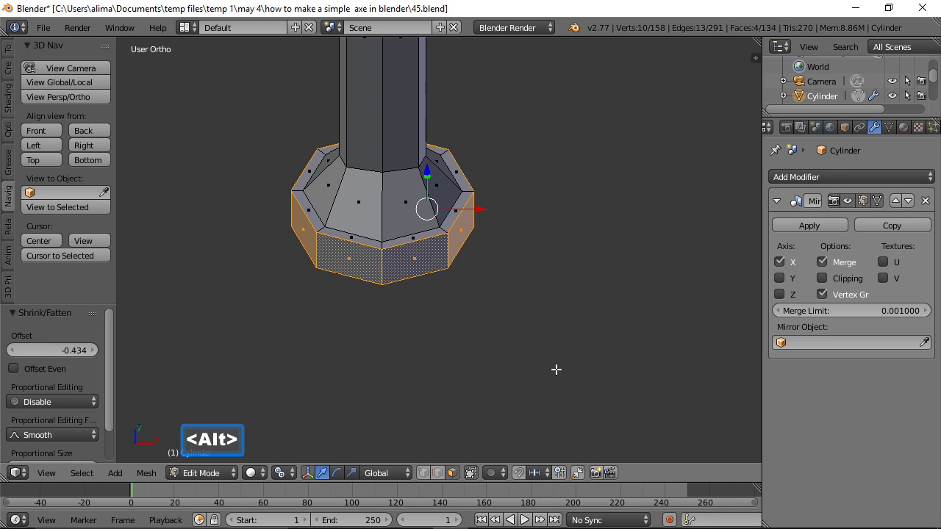
{"action": "key", "text": "alt+e"}
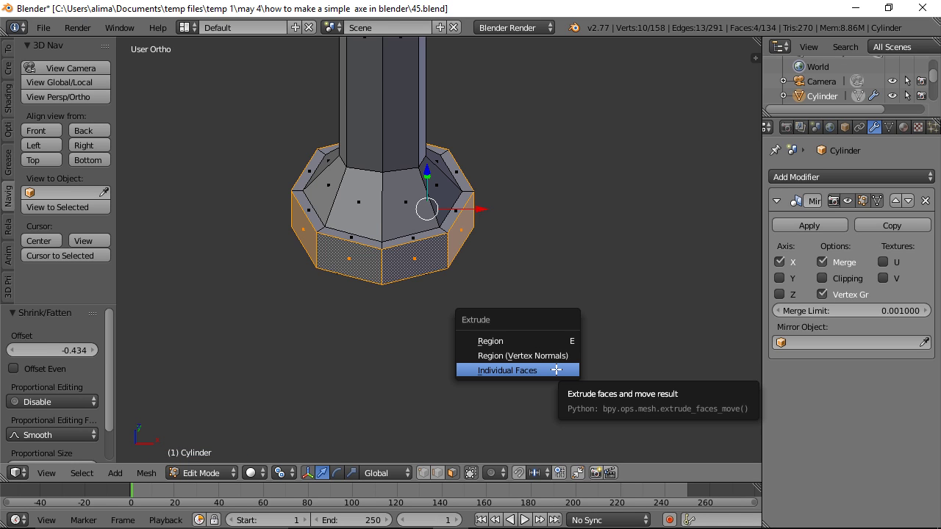
{"action": "left_click", "coordinate": [557, 370]}
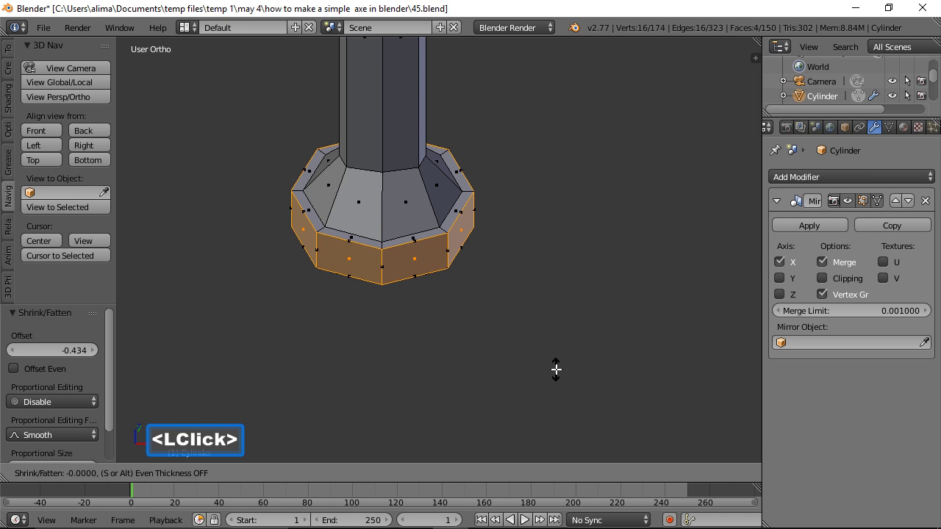
{"action": "left_click", "coordinate": [556, 369]}
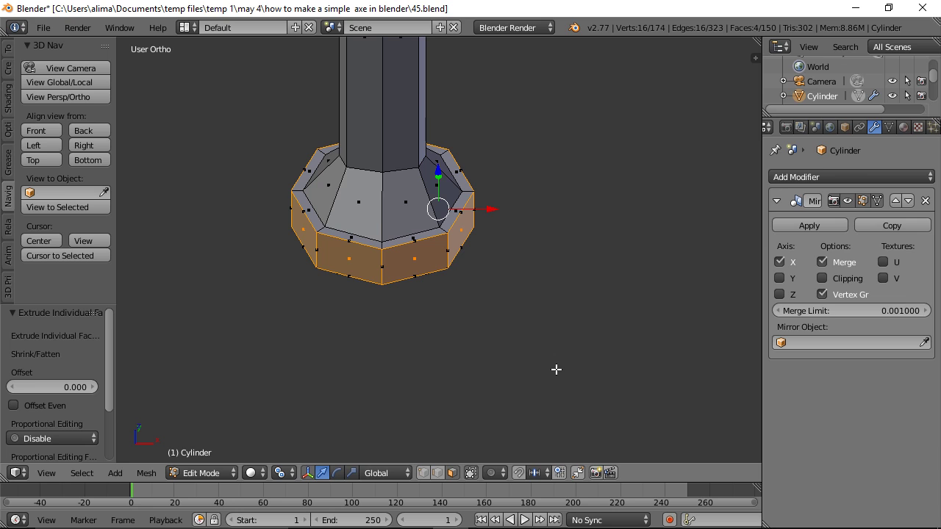
{"action": "key", "text": "ctrl+z"}
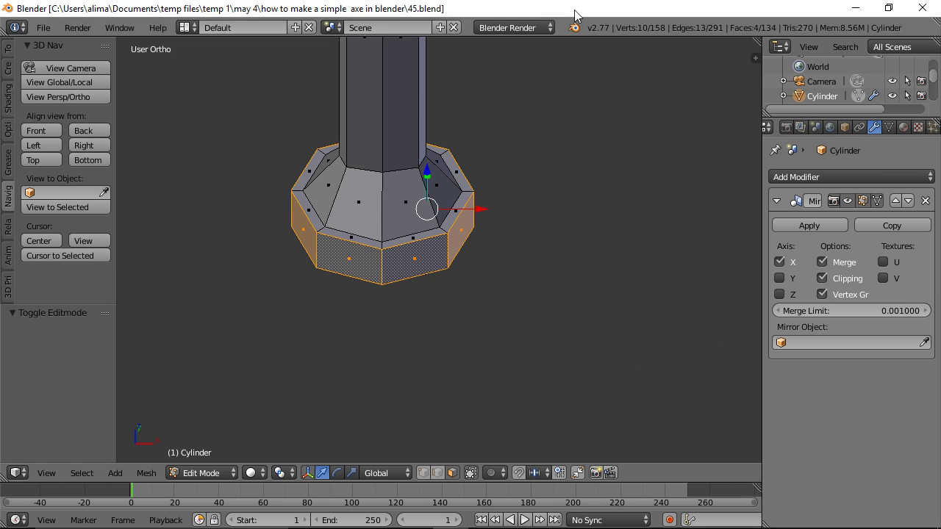
Disable Clipping in the Mirror modifier and set the pivot point to Individual Origins
{"action": "left_click", "coordinate": [823, 279]}
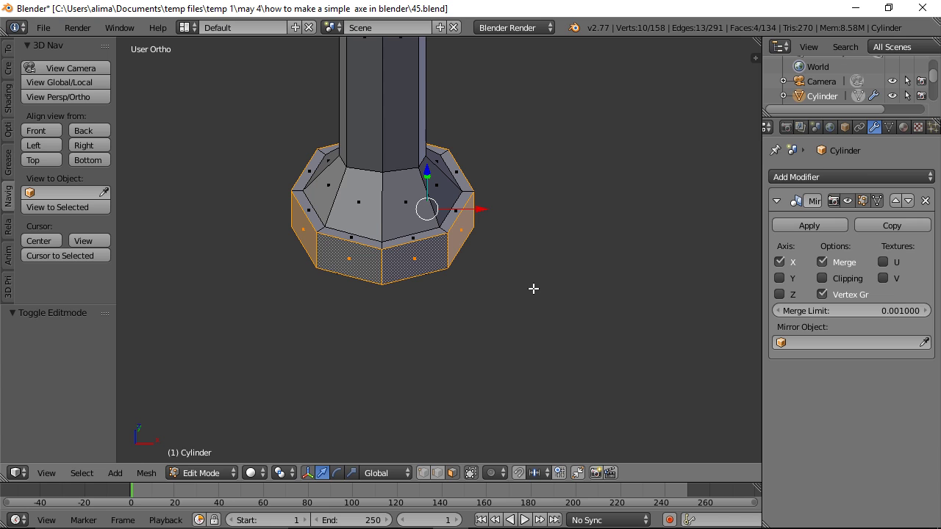
{"action": "left_click", "coordinate": [283, 473]}
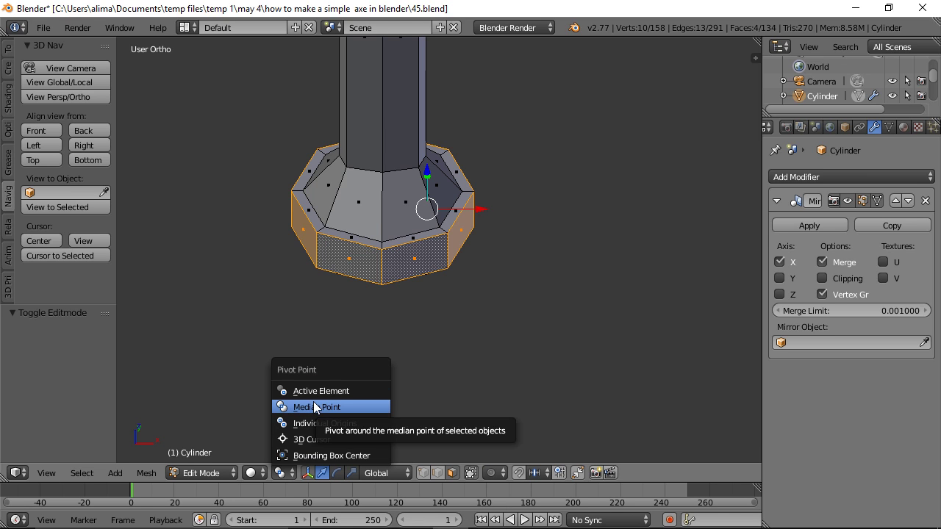
{"action": "left_click", "coordinate": [325, 423]}
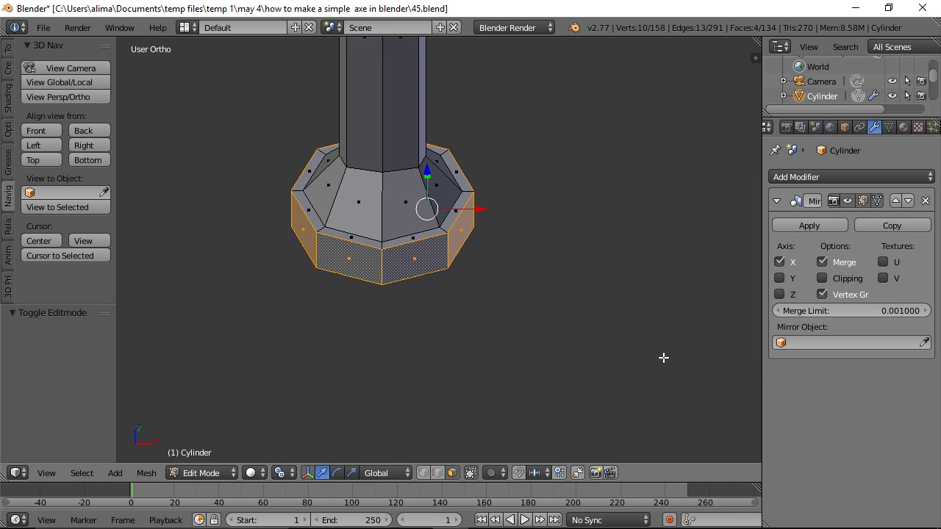
Extrude the pommel's raised loop as individual faces with no offset and scale the new faces to about 0.439
{"action": "key", "text": "alt"}
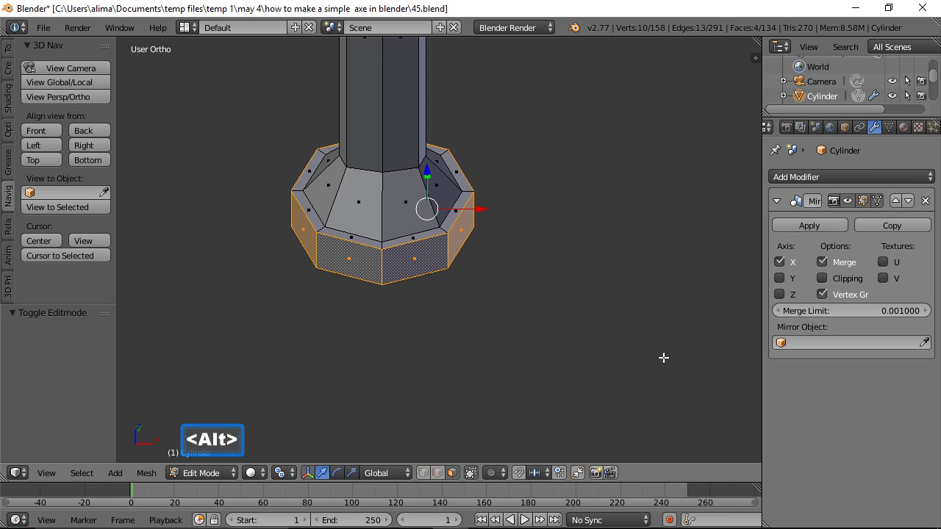
{"action": "key", "text": "alt+e"}
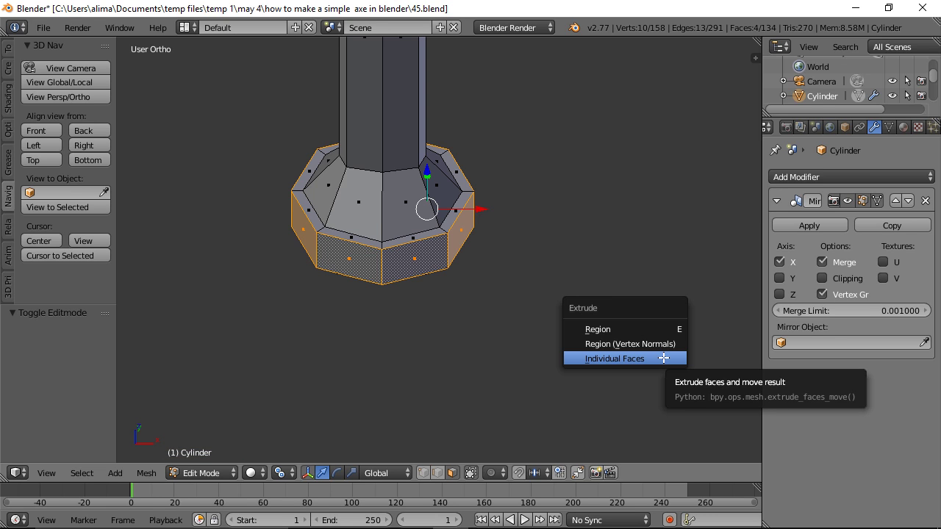
{"action": "left_click", "coordinate": [664, 358]}
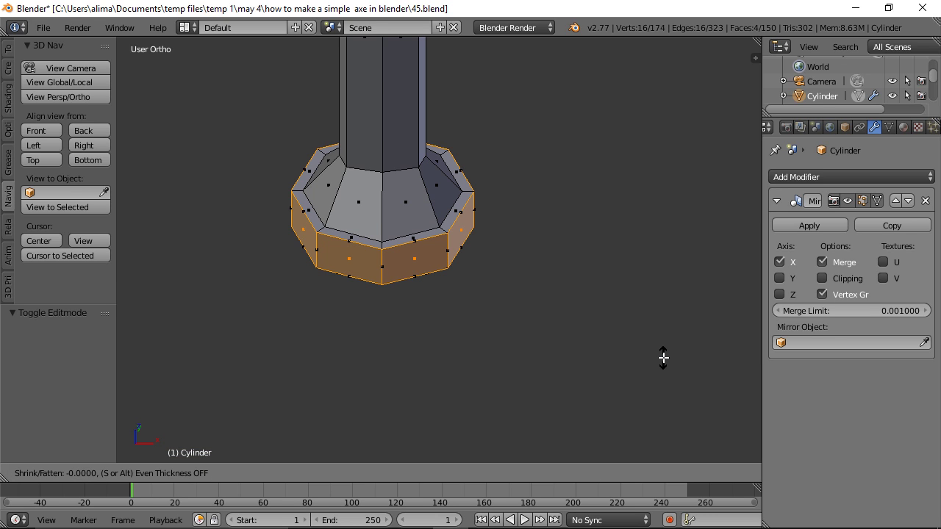
{"action": "left_click", "coordinate": [664, 358]}
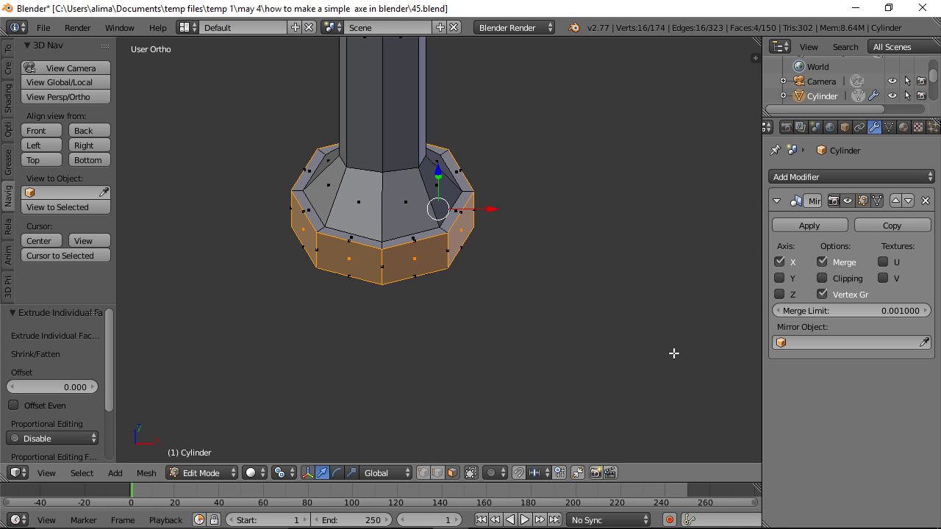
{"action": "key", "text": "s"}
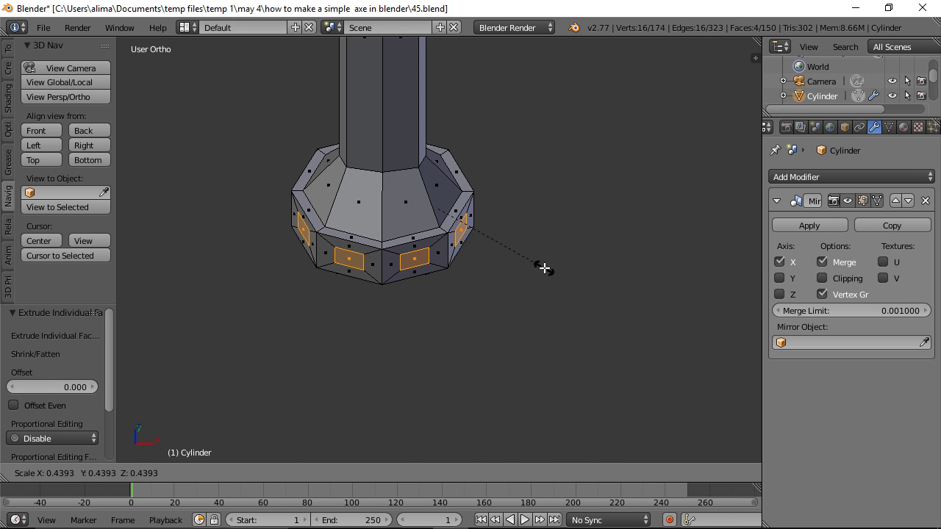
{"action": "left_click", "coordinate": [544, 268]}
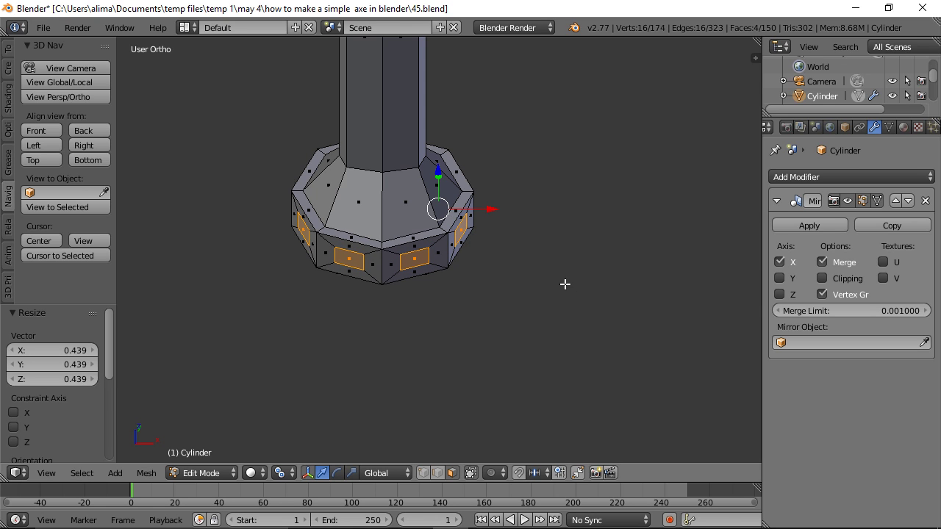
Subdivide the small faces around the pommel once and turn each patch into a circle with LoopTools Circle
{"action": "key", "text": "w"}
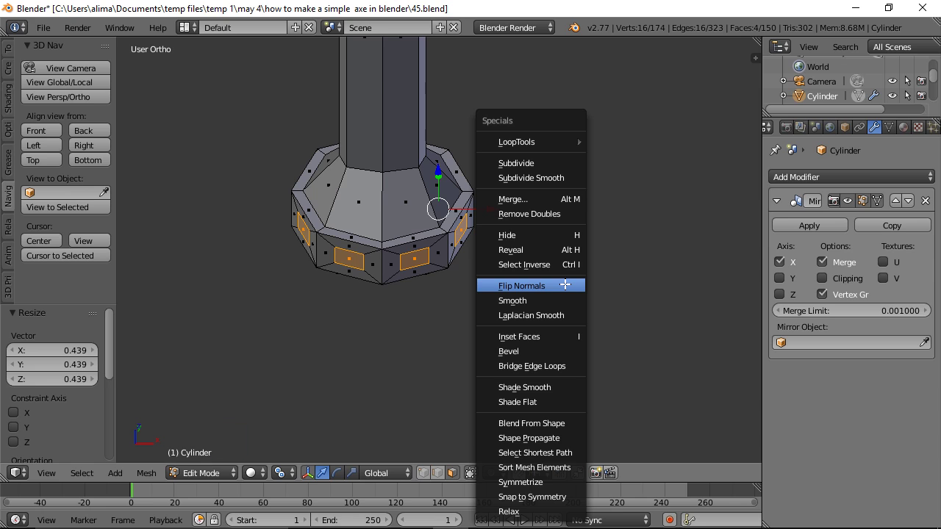
{"action": "left_click", "coordinate": [528, 163]}
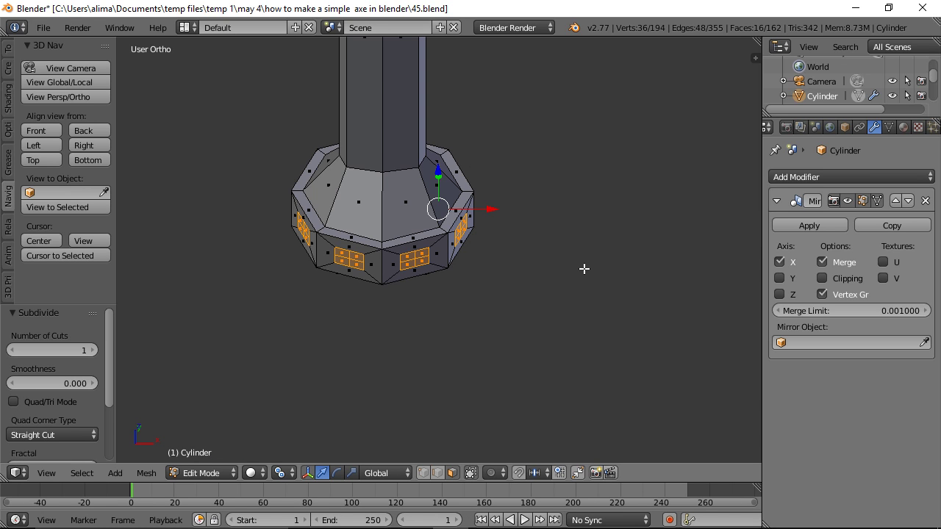
{"action": "key", "text": "w"}
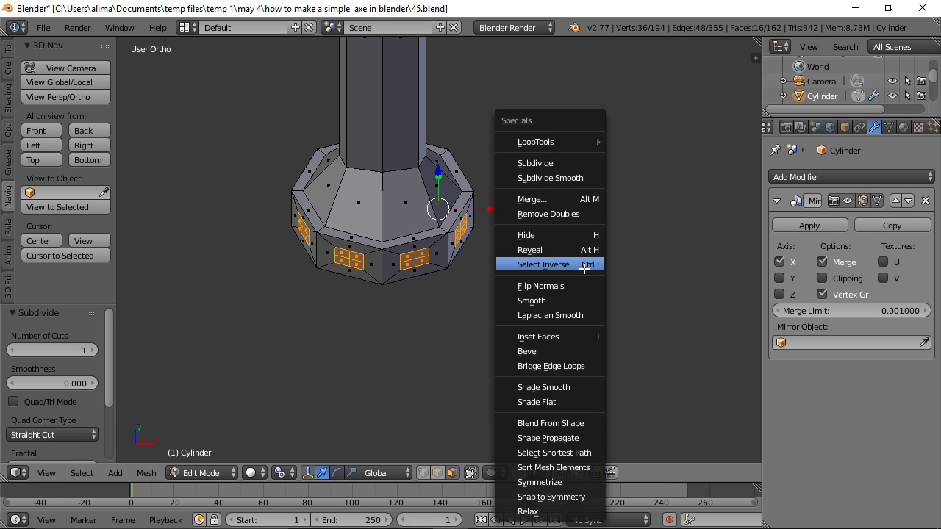
{"action": "mouse_move", "coordinate": [572, 142]}
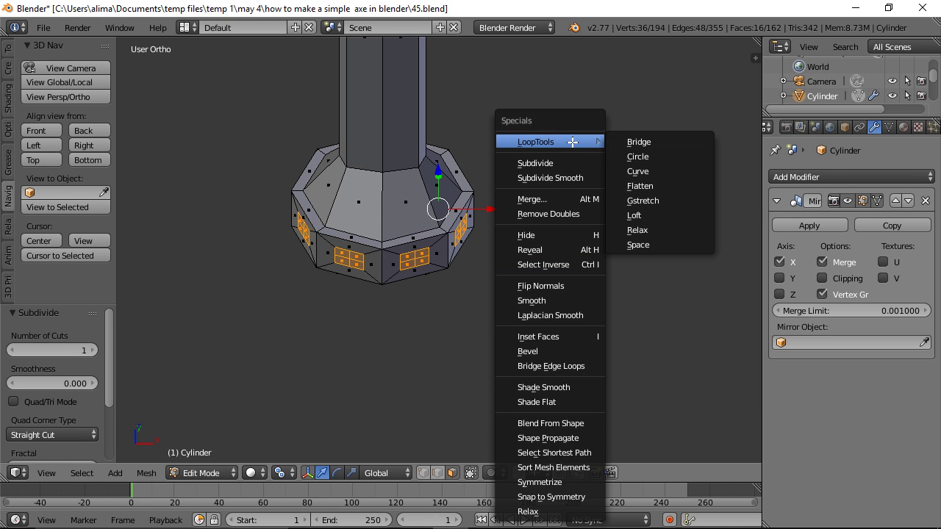
{"action": "left_click", "coordinate": [637, 157]}
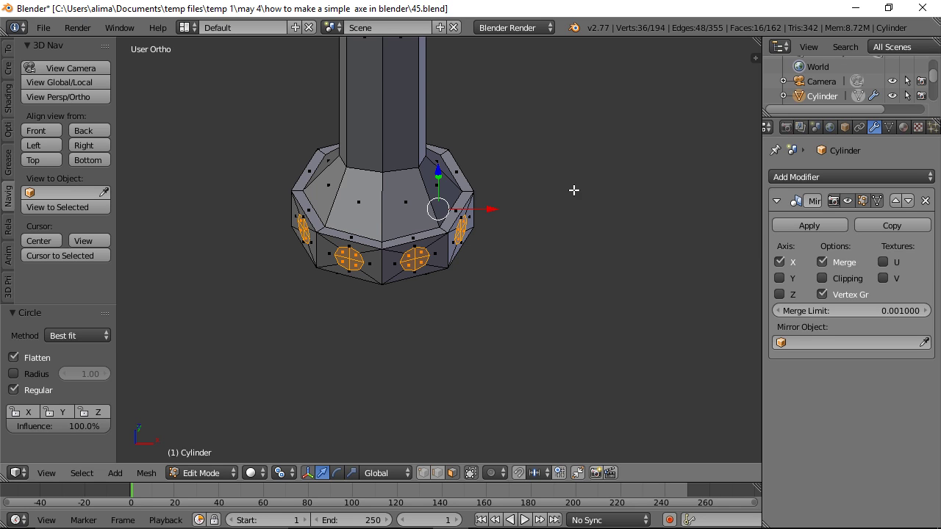
Extrude the pommel's circular faces outward by about 0.331, extrude again with no offset, and scale the new faces to about 0.714
{"action": "key", "text": "e"}
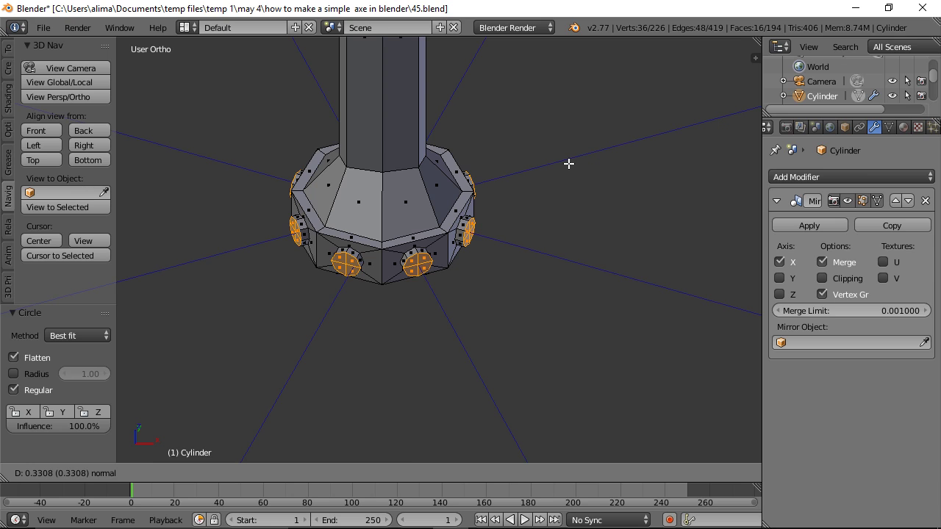
{"action": "left_click", "coordinate": [568, 163]}
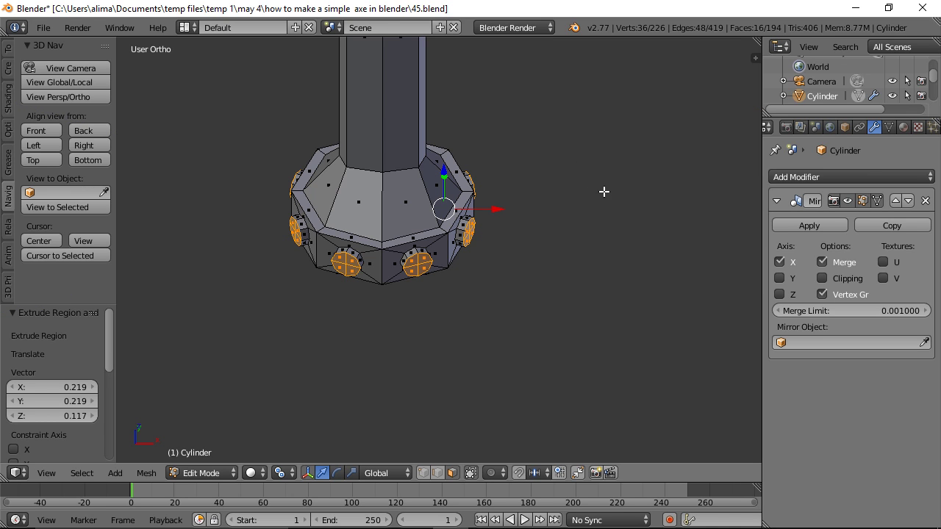
{"action": "key", "text": "e"}
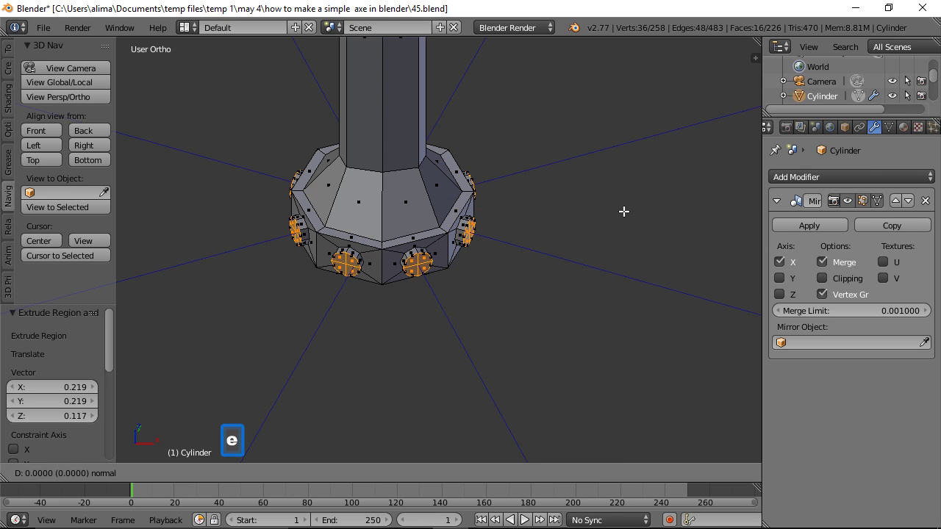
{"action": "right_click", "coordinate": [625, 211]}
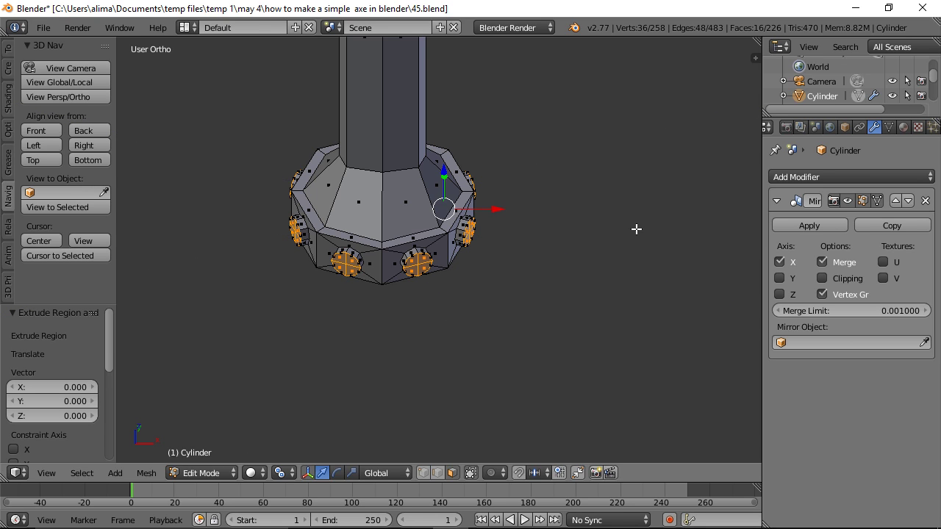
{"action": "key", "text": "s"}
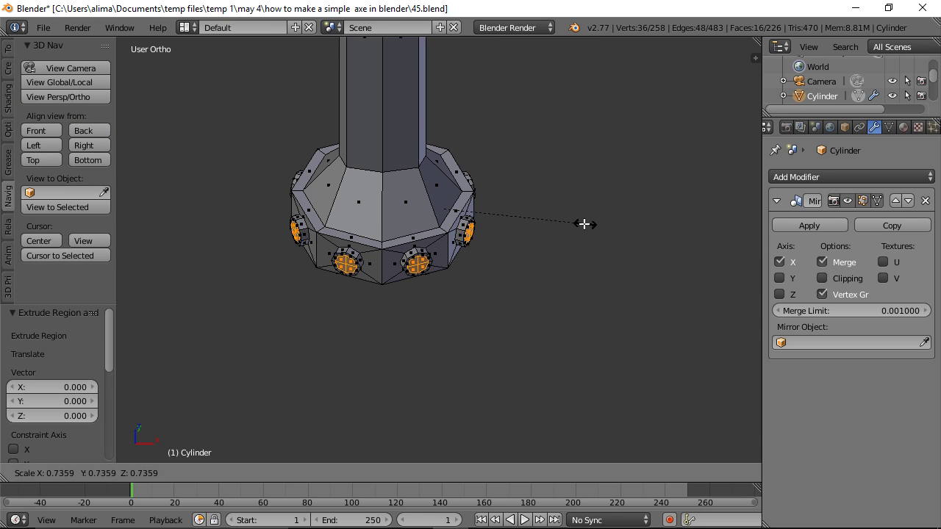
{"action": "left_click", "coordinate": [581, 224]}
Extrude the studs' inner circular faces outward by about 0.323, scale their ends to about 0.656, and deselect everything
{"action": "key", "text": "e"}
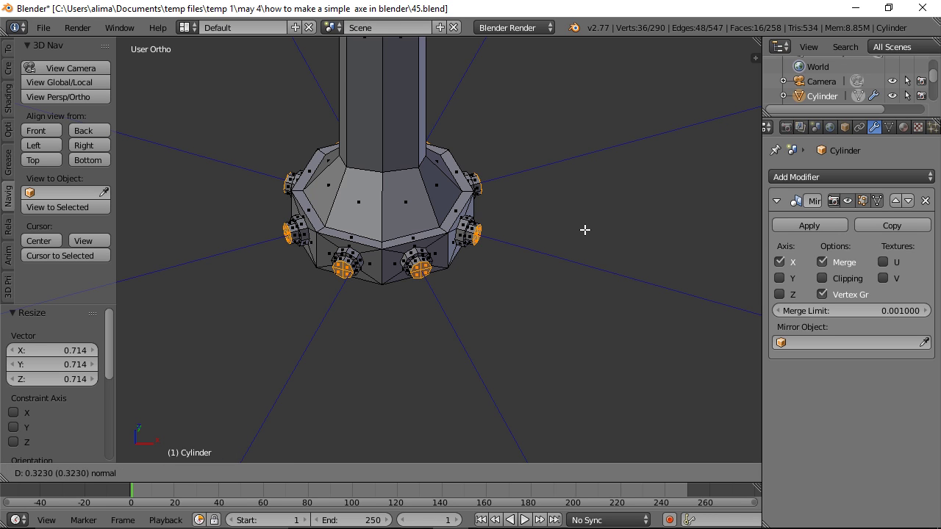
{"action": "left_click", "coordinate": [584, 230]}
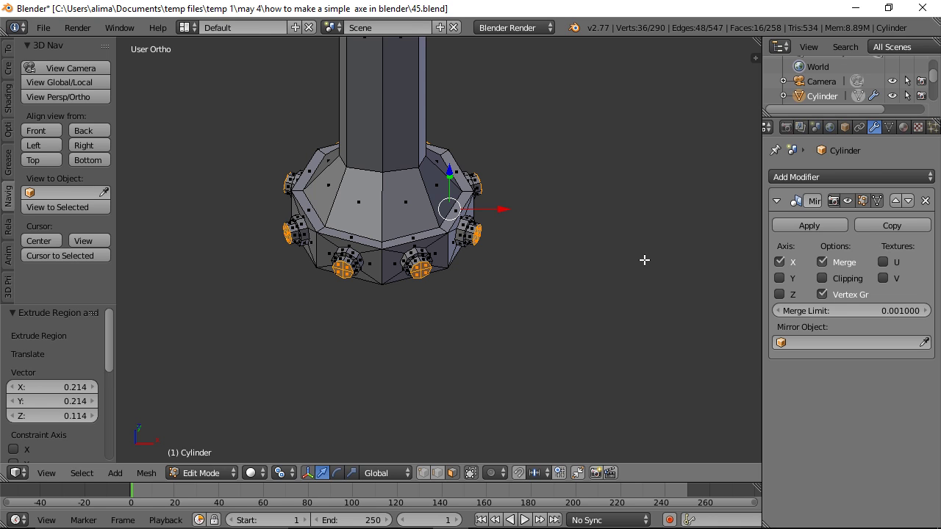
{"action": "key", "text": "s"}
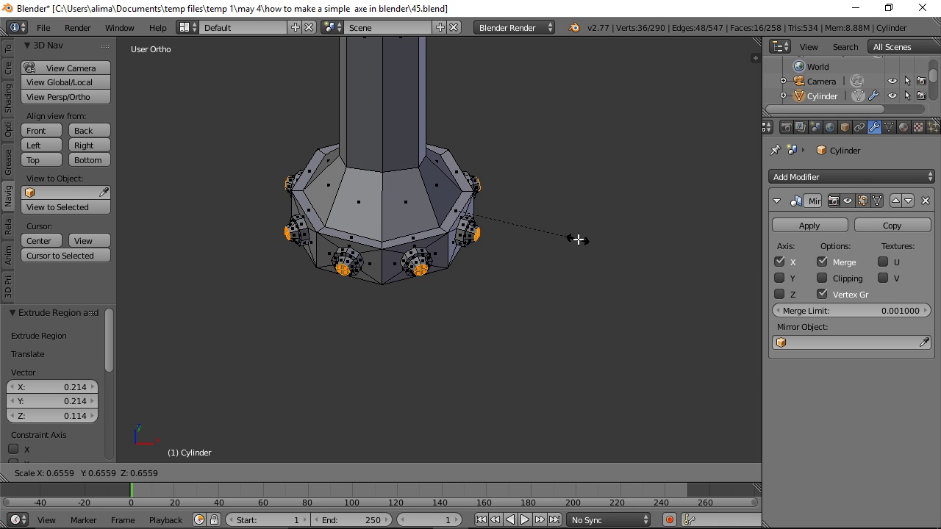
{"action": "left_click", "coordinate": [578, 239]}
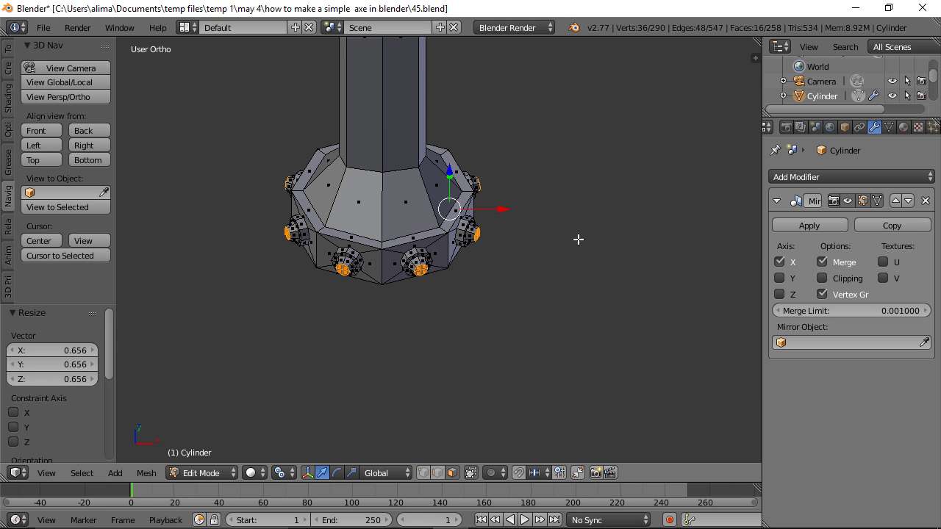
{"action": "key", "text": "a"}
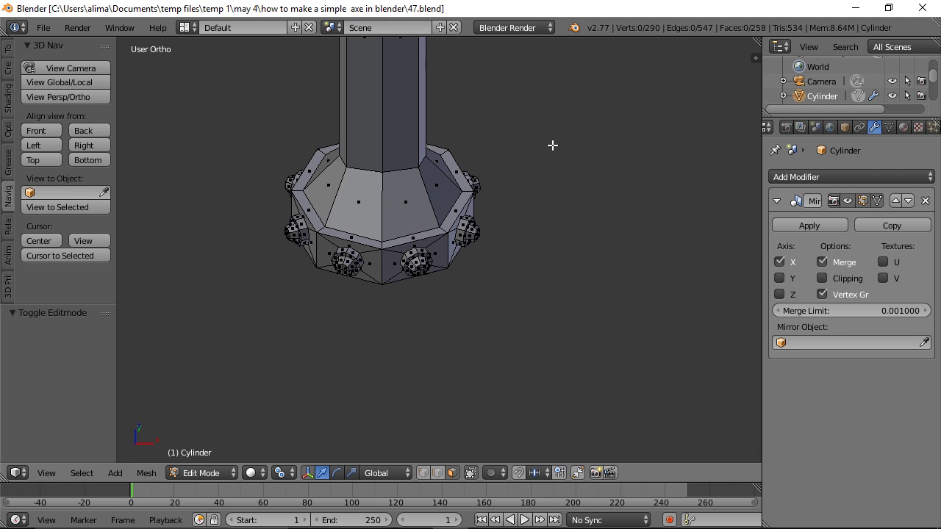
Add one loop cut around the handle's thick grip and slide it down near the pommel, by a factor of about -0.778
{"action": "key", "text": "ctrl"}
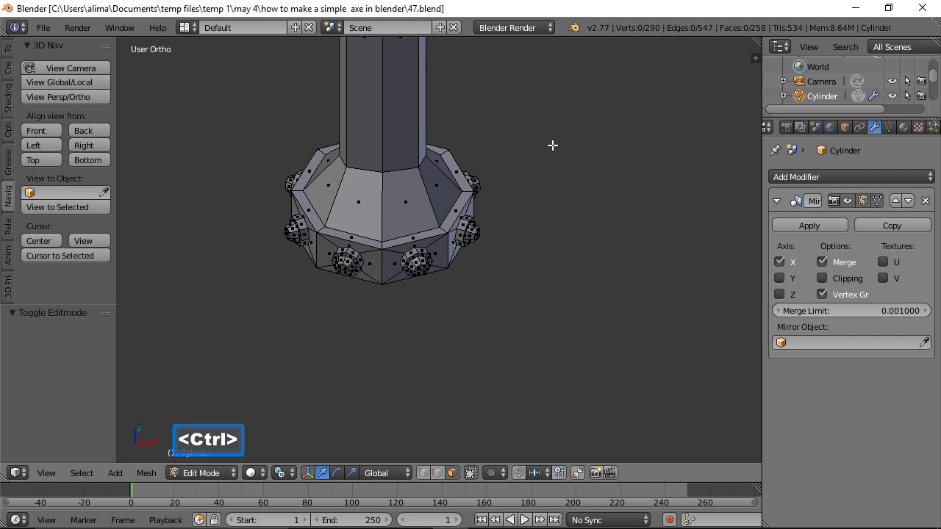
{"action": "middle_click_drag", "start_coordinate": [553, 146], "coordinate": [569, 233], "text": "ctrl"}
{"action": "middle_click_drag", "start_coordinate": [534, 150], "coordinate": [552, 284], "text": "ctrl"}
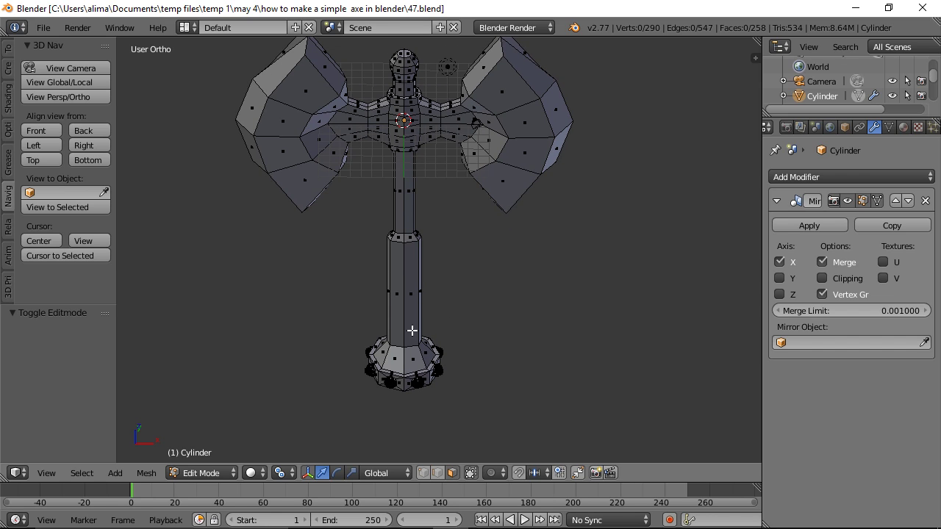
{"action": "key", "text": "ctrl"}
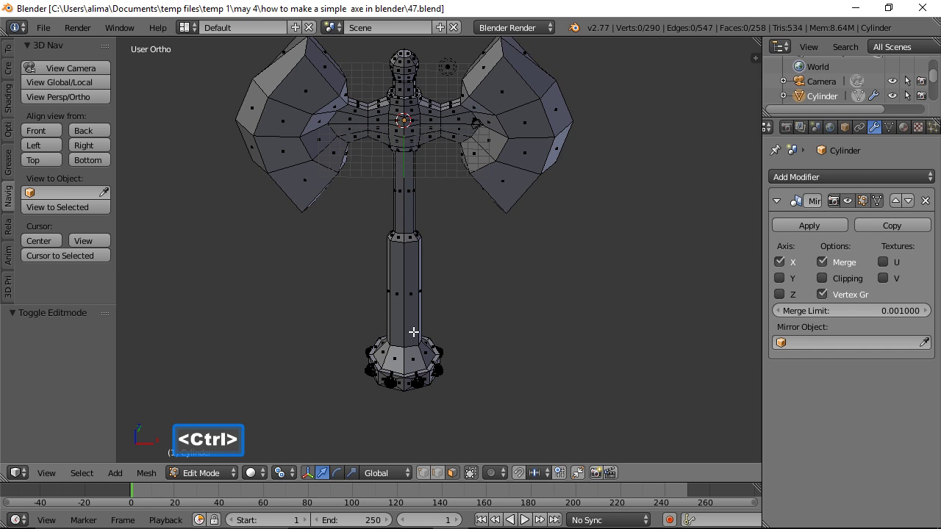
{"action": "key", "text": "ctrl+r"}
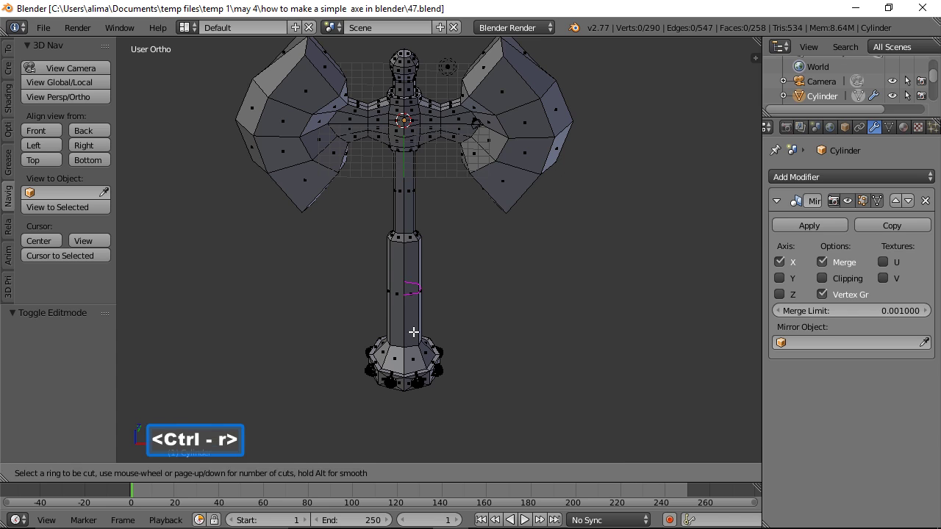
{"action": "left_click", "coordinate": [413, 333]}
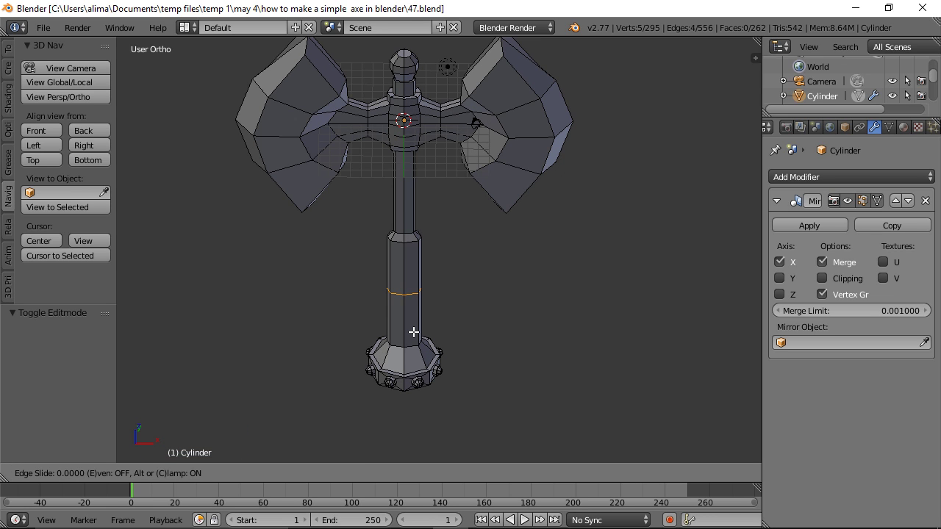
{"action": "left_click_drag", "start_coordinate": [414, 332], "coordinate": [410, 373]}
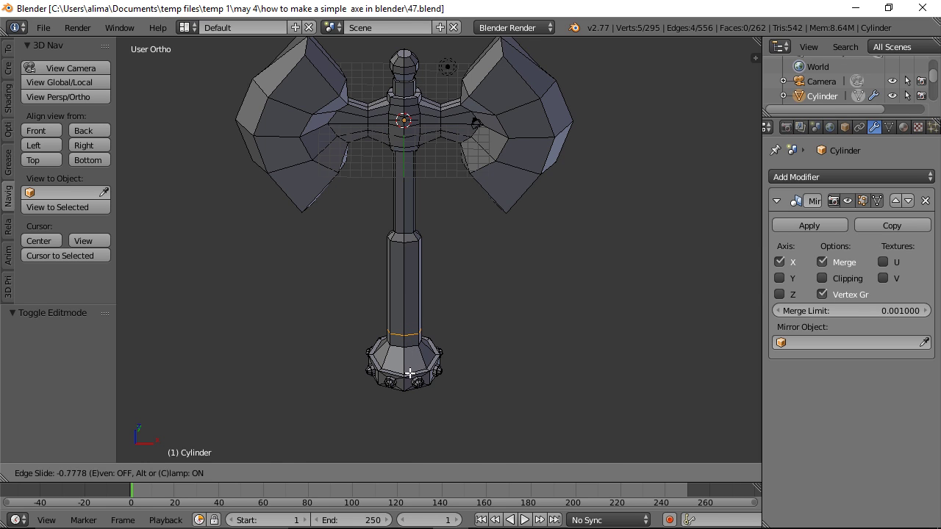
{"action": "left_click", "coordinate": [409, 374]}
Add another loop cut around the handle's grip, between its upper end and the loop near the pommel
{"action": "key", "text": "ctrl"}
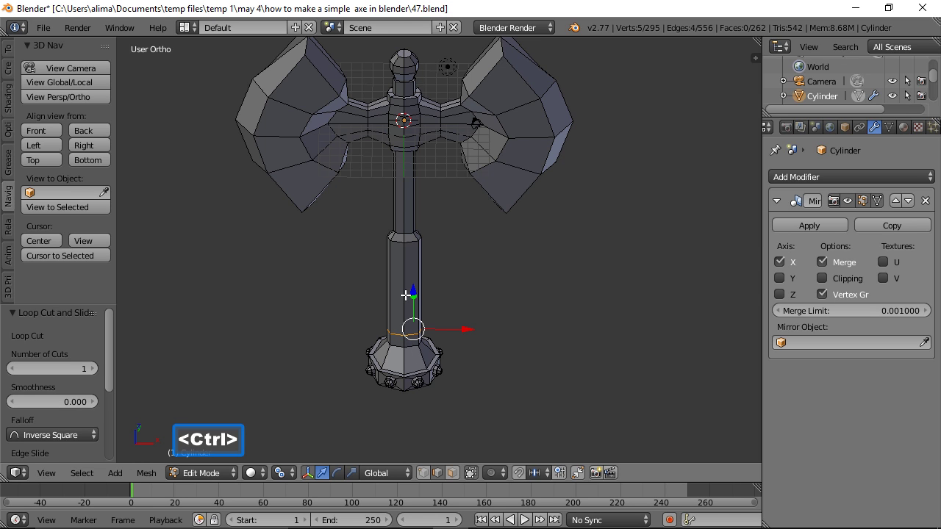
{"action": "key", "text": "ctrl+r"}
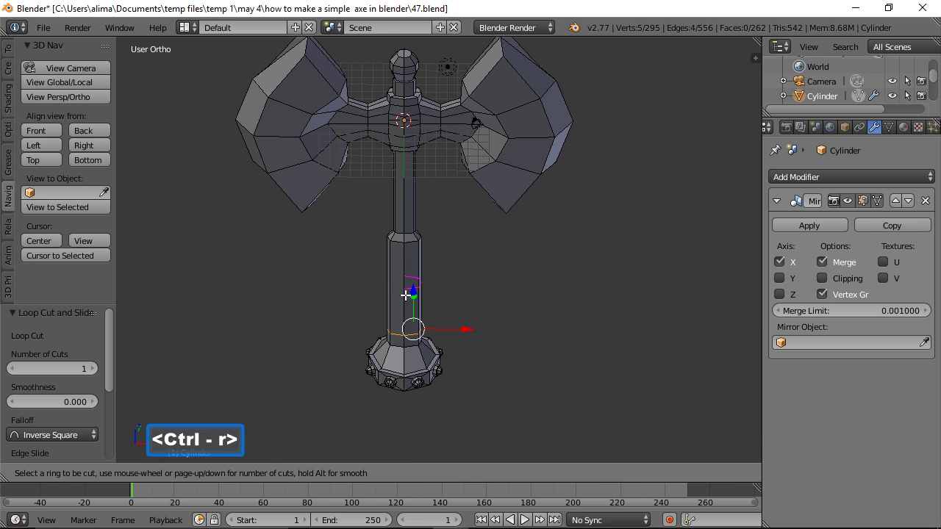
Add three closely stacked loop cuts to the lower grip, sliding each one down toward the pommel
{"action": "left_click", "coordinate": [405, 295]}
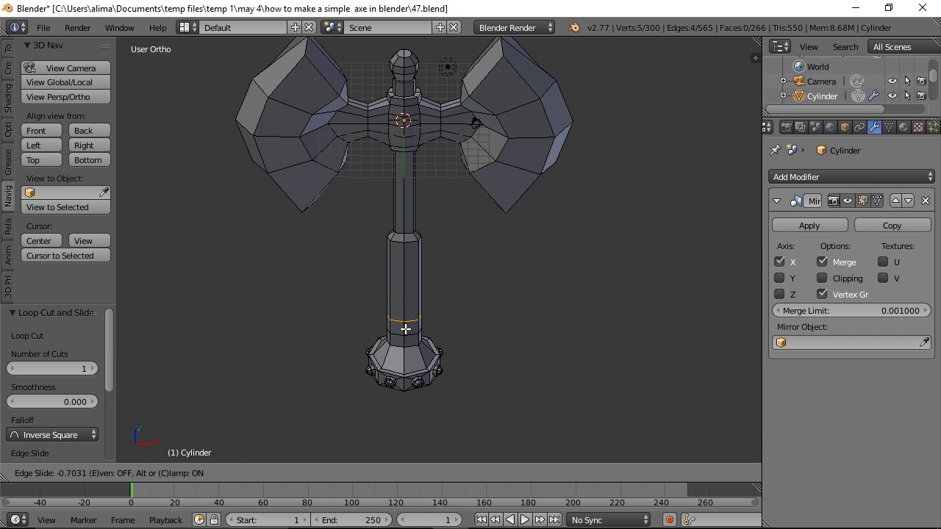
{"action": "left_click", "coordinate": [405, 331]}
{"action": "key", "text": "ctrl"}
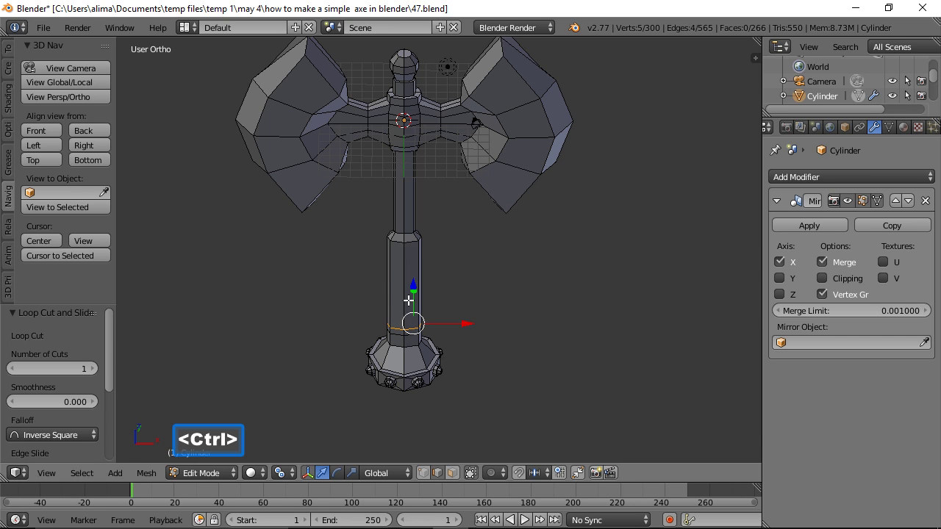
{"action": "key", "text": "ctrl+r"}
{"action": "left_click", "coordinate": [410, 300]}
{"action": "left_click", "coordinate": [409, 296]}
{"action": "key", "text": "ctrl+r"}
{"action": "left_click", "coordinate": [411, 318]}
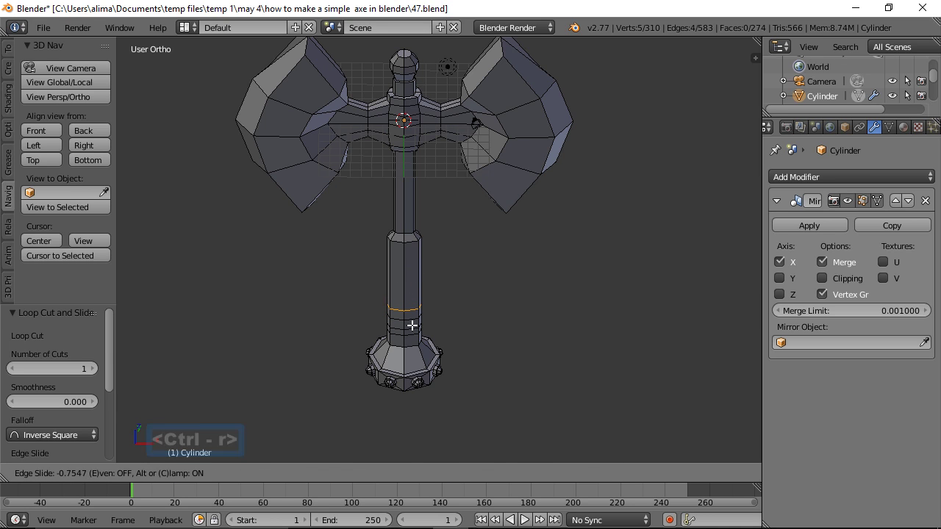
{"action": "left_click", "coordinate": [412, 326]}
Add three more loop cuts above the existing ones on the grip at similar spacing, and save the file as 48.blend
{"action": "key", "text": "ctrl+r"}
{"action": "left_click", "coordinate": [412, 288]}
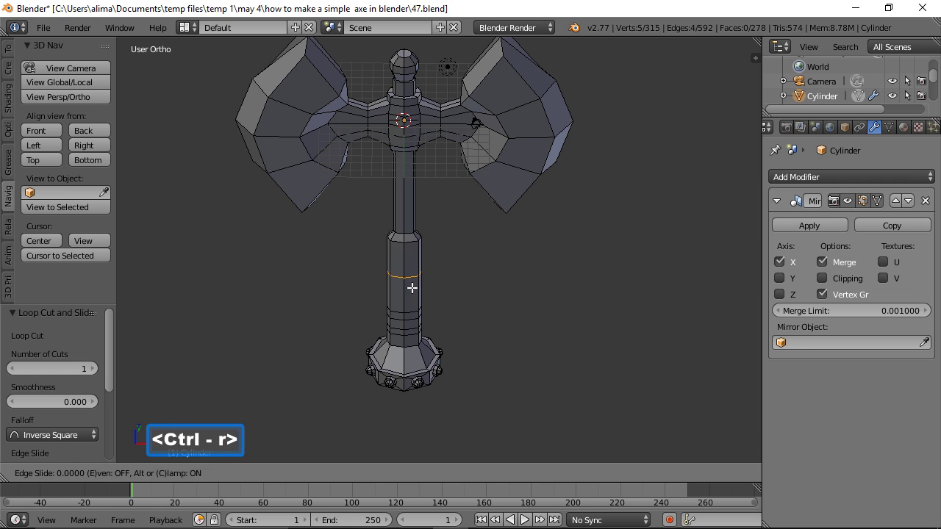
{"action": "left_click", "coordinate": [410, 303]}
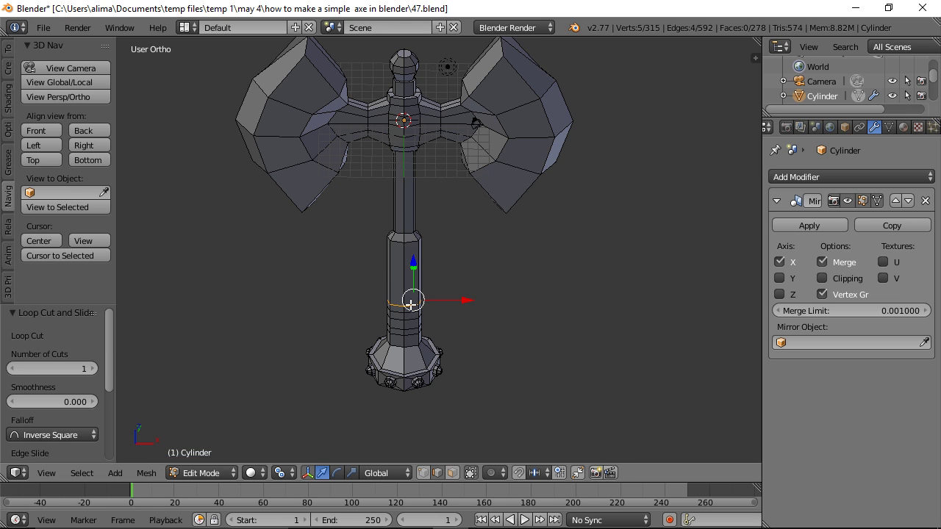
{"action": "key", "text": "ctrl+r"}
{"action": "left_click", "coordinate": [404, 281]}
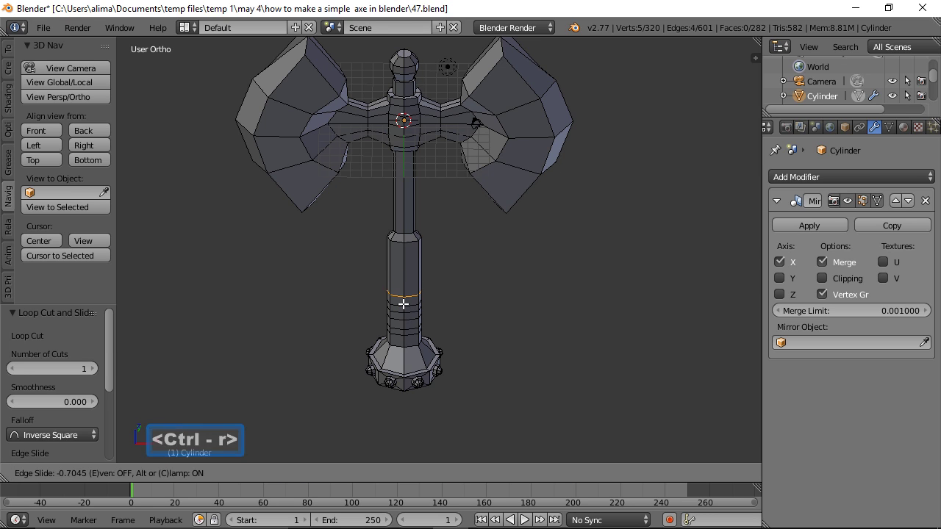
{"action": "left_click", "coordinate": [402, 303]}
{"action": "key", "text": "ctrl+r"}
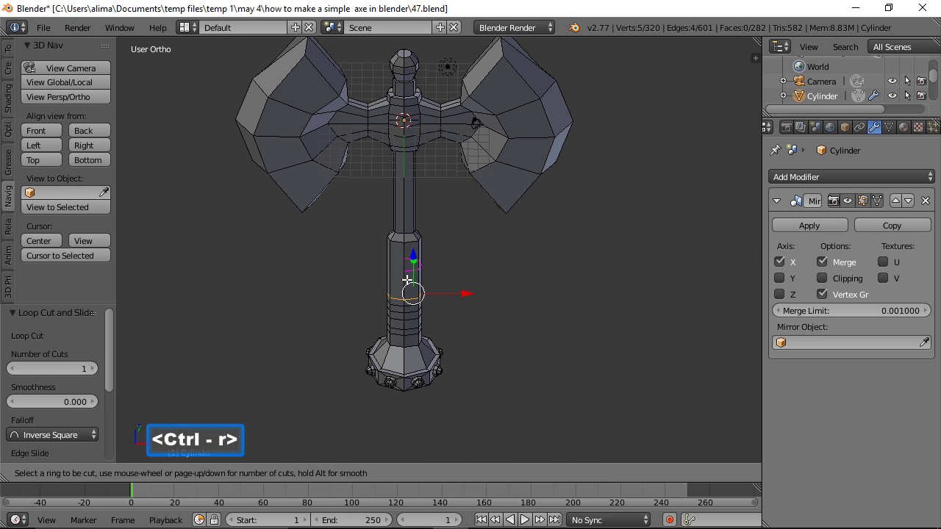
{"action": "left_click", "coordinate": [413, 296]}
{"action": "left_click", "coordinate": [413, 300]}
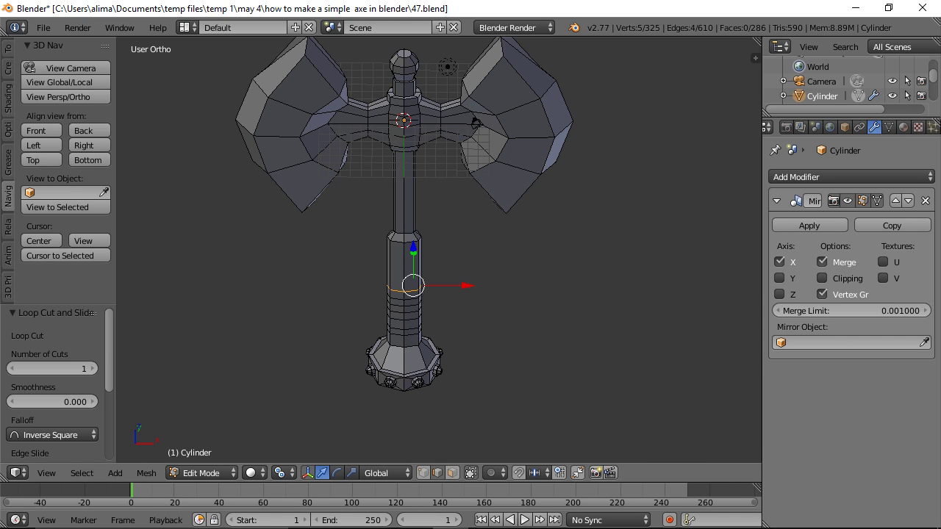
{"action": "key", "text": "ctrl+alt+s"}
{"action": "key", "text": "a"}
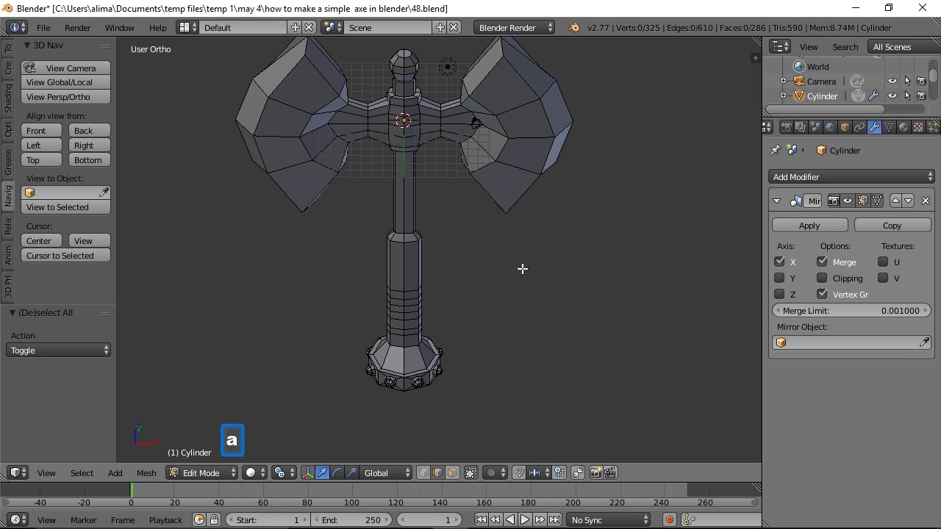
Add one more loop cut above the stacked rings on the grip, slid down by about 0.74, and deselect everything
{"action": "key", "text": "ctrl+r"}
{"action": "left_click", "coordinate": [412, 280]}
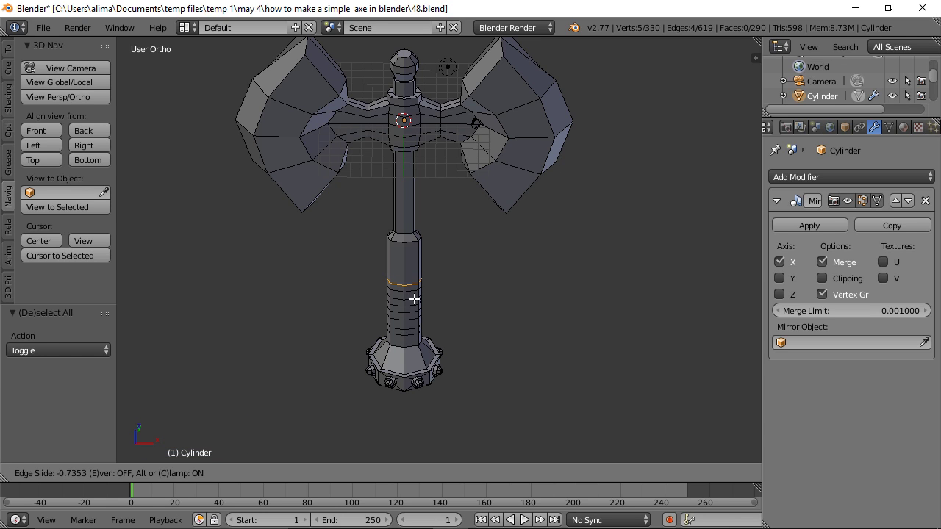
{"action": "left_click", "coordinate": [414, 300]}
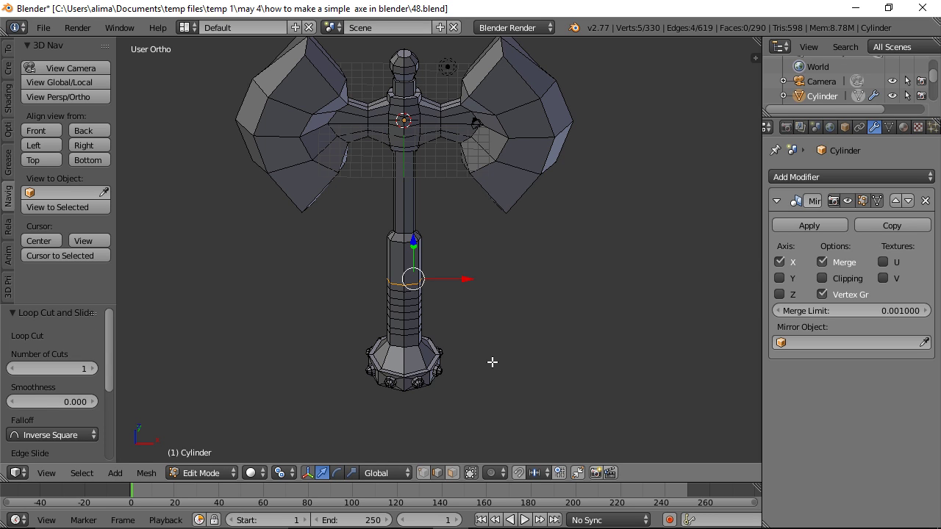
{"action": "key", "text": "a"}
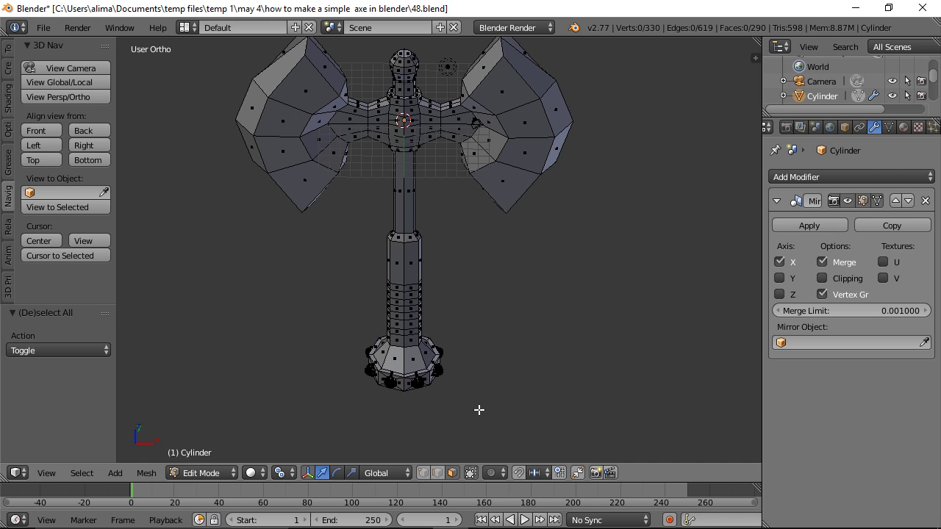
Select four alternating face rings around the lower grip and save the file as 49.blend
{"action": "key", "text": "shift+b"}
{"action": "left_click_drag", "start_coordinate": [346, 265], "coordinate": [469, 382]}
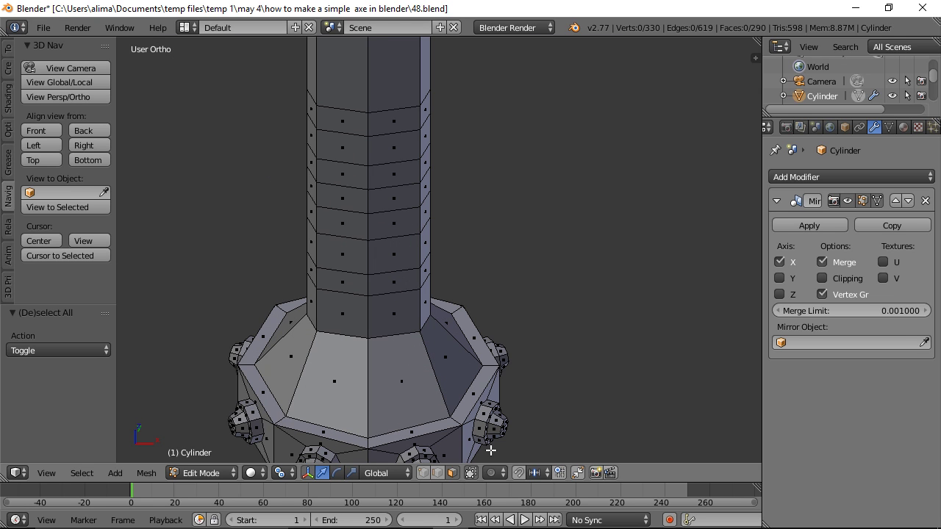
{"action": "key", "text": "alt"}
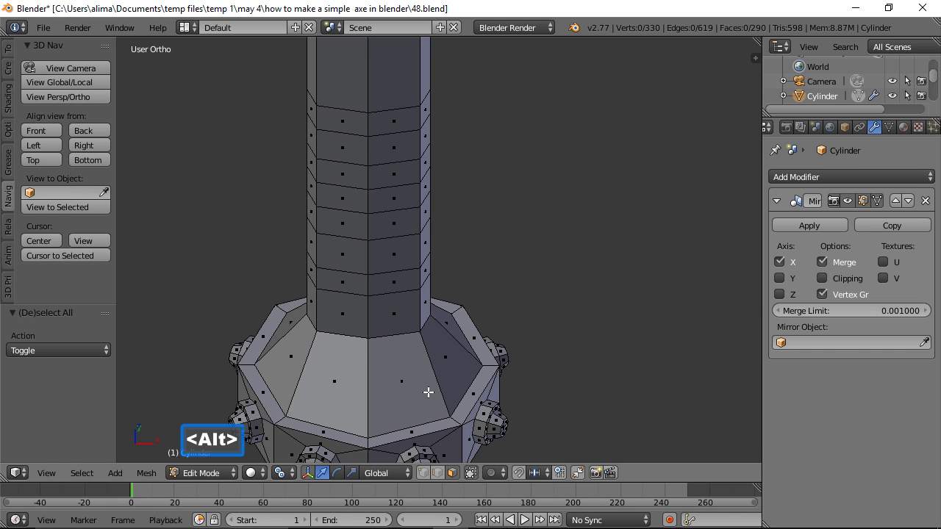
{"action": "left_click", "coordinate": [421, 278], "text": "alt"}
{"action": "left_click", "coordinate": [419, 226], "text": "alt+shift"}
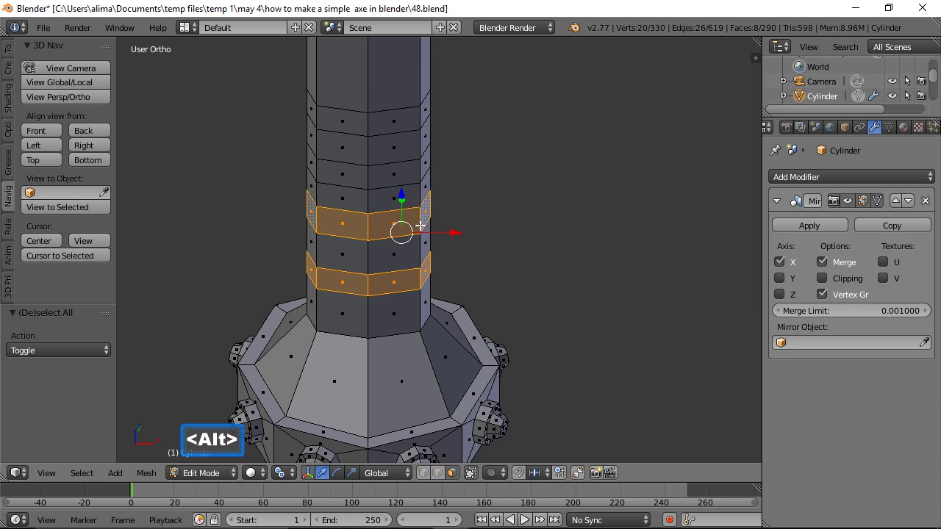
{"action": "left_click", "coordinate": [420, 171], "text": "alt+shift"}
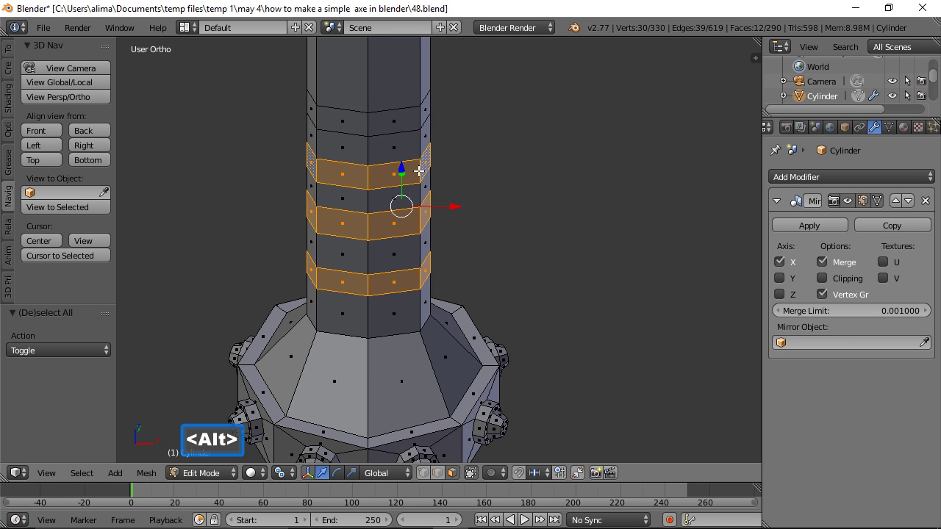
{"action": "left_click", "coordinate": [421, 117], "text": "alt+shift"}
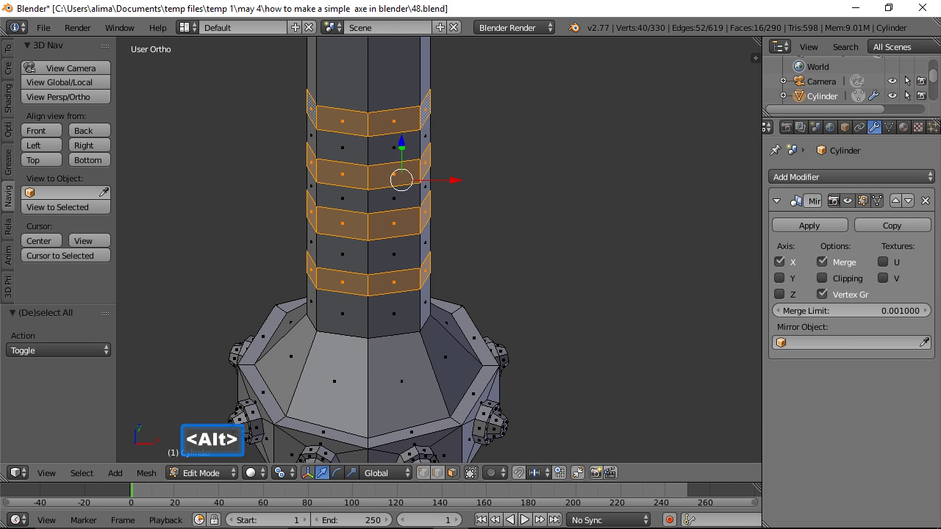
{"action": "key", "text": "ctrl+alt+s"}
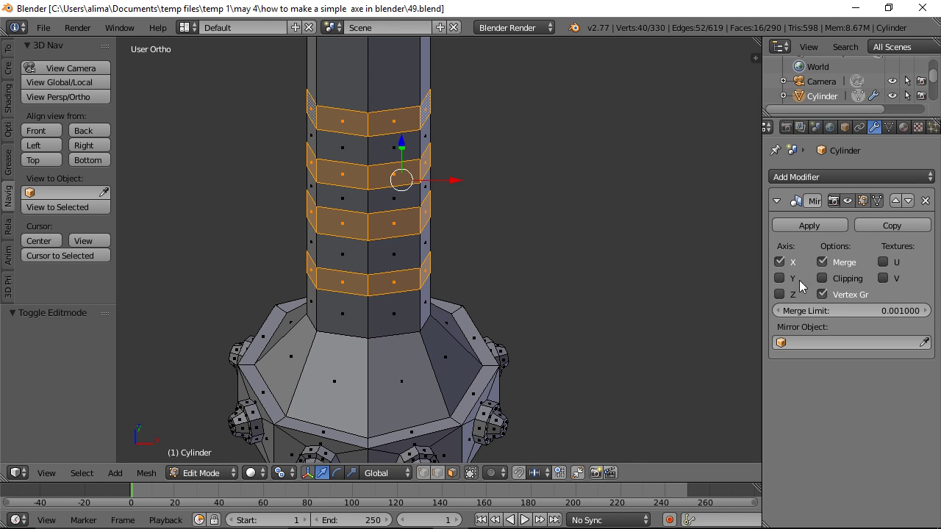
Enable Clipping on the Mirror modifier, then extrude the selected rings in place and fatten them outward by about 0.303
{"action": "left_click", "coordinate": [824, 277]}
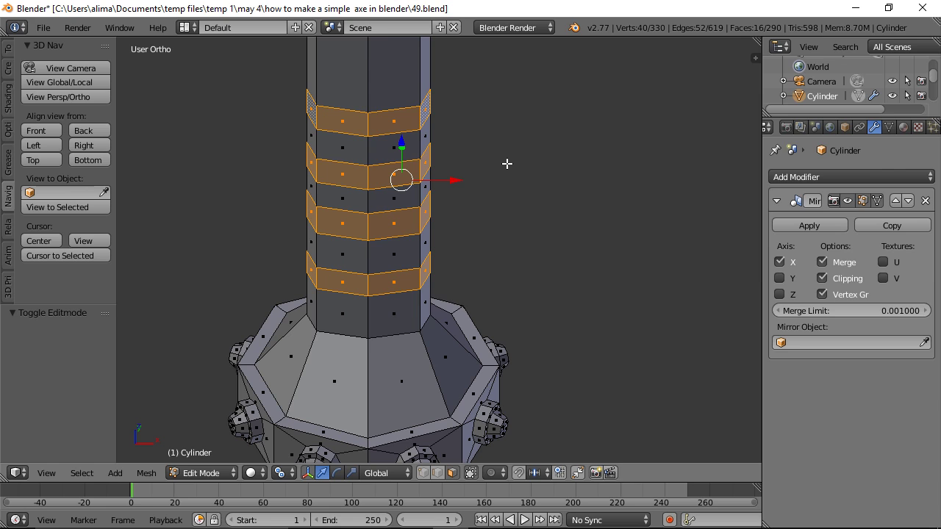
{"action": "key", "text": "e"}
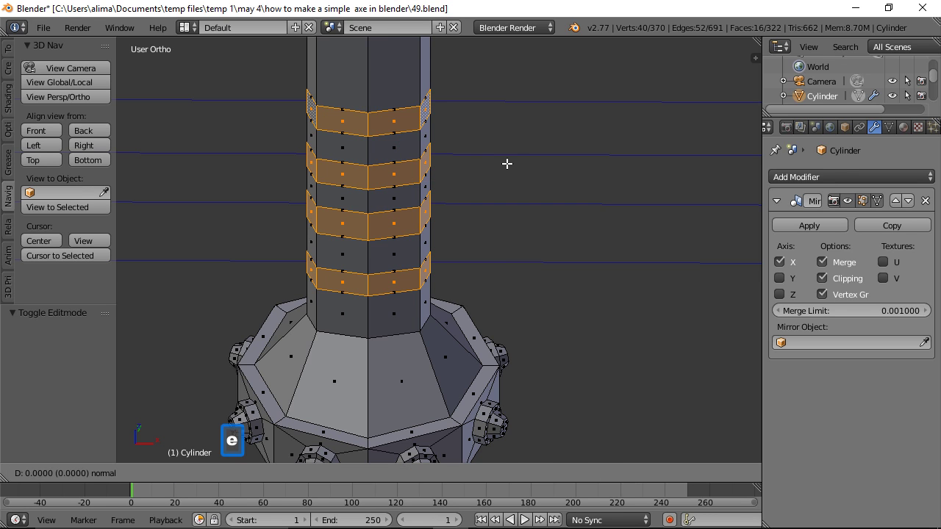
{"action": "right_click", "coordinate": [506, 163]}
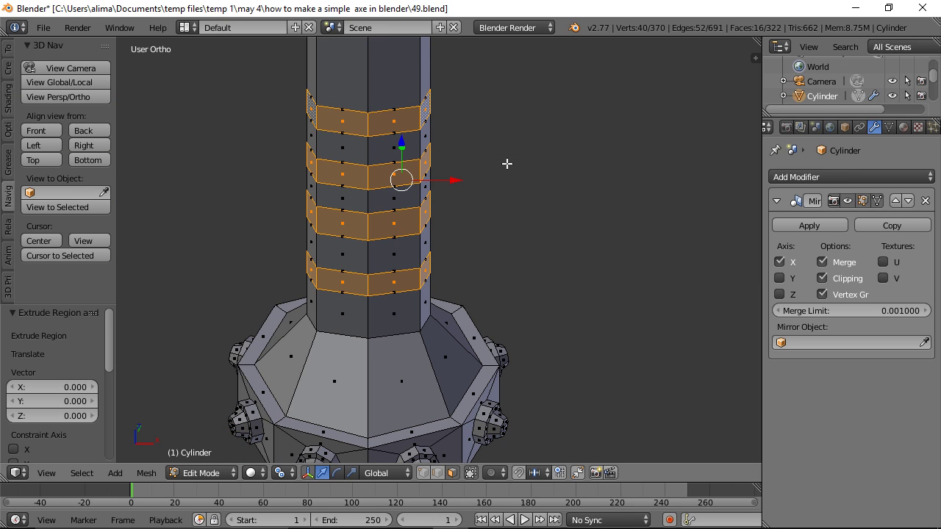
{"action": "key", "text": "alt"}
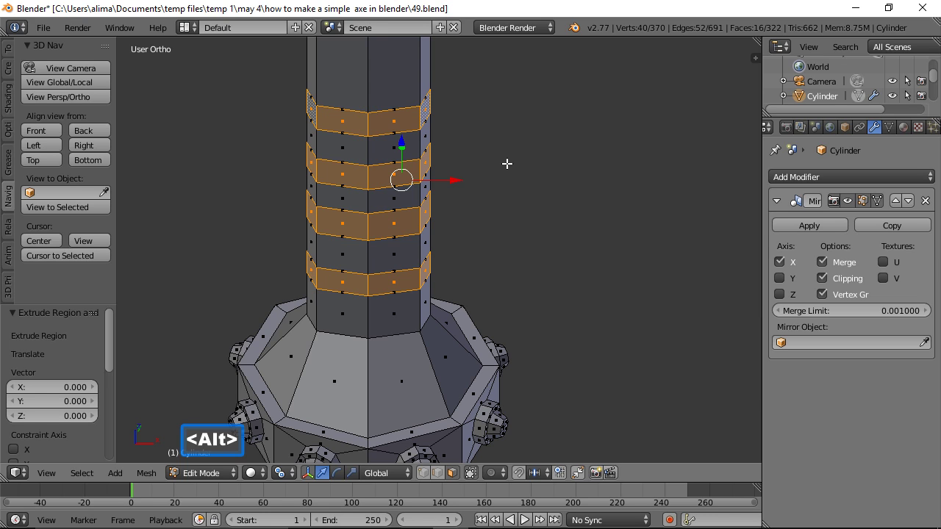
{"action": "key", "text": "alt+s"}
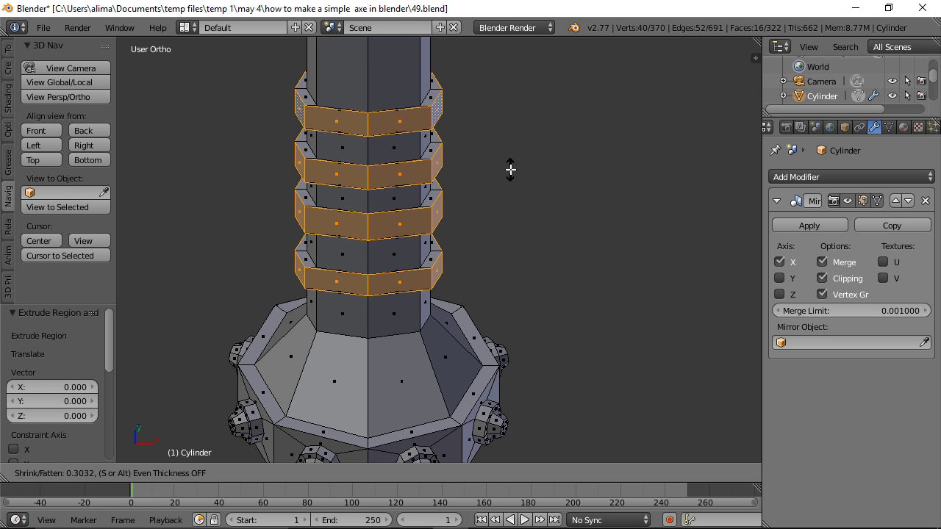
{"action": "left_click", "coordinate": [512, 170]}
Scale the four raised rings along Y by about 1.3, deselect them, and save the file as 50.blend
{"action": "middle_click_drag", "start_coordinate": [624, 206], "coordinate": [534, 236]}
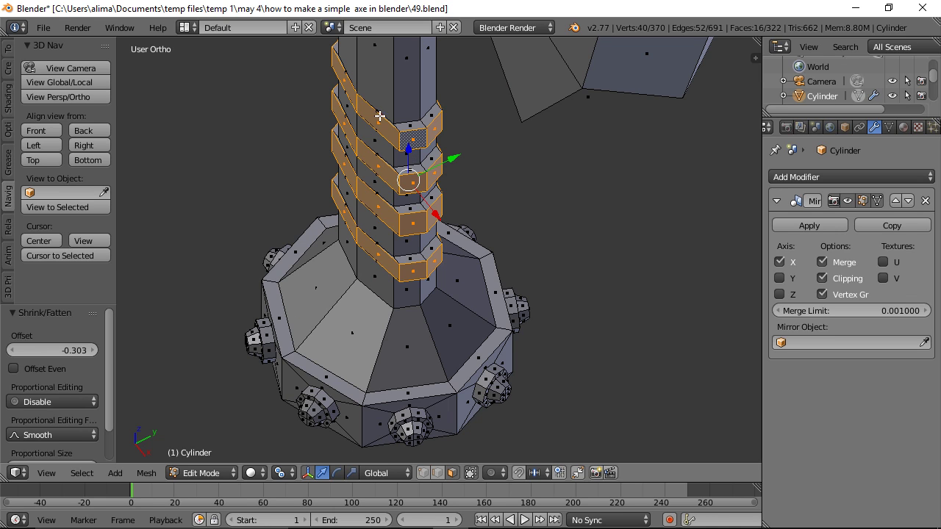
{"action": "key", "text": "s"}
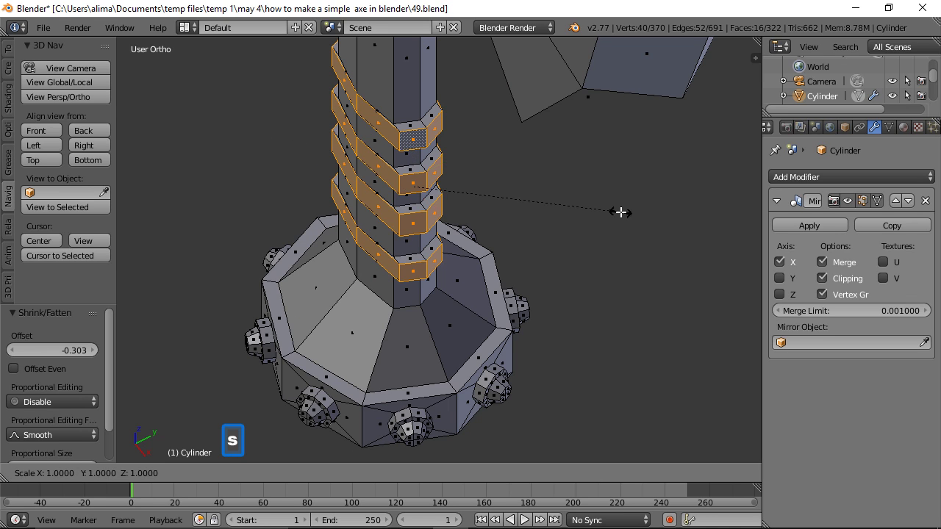
{"action": "key", "text": "y"}
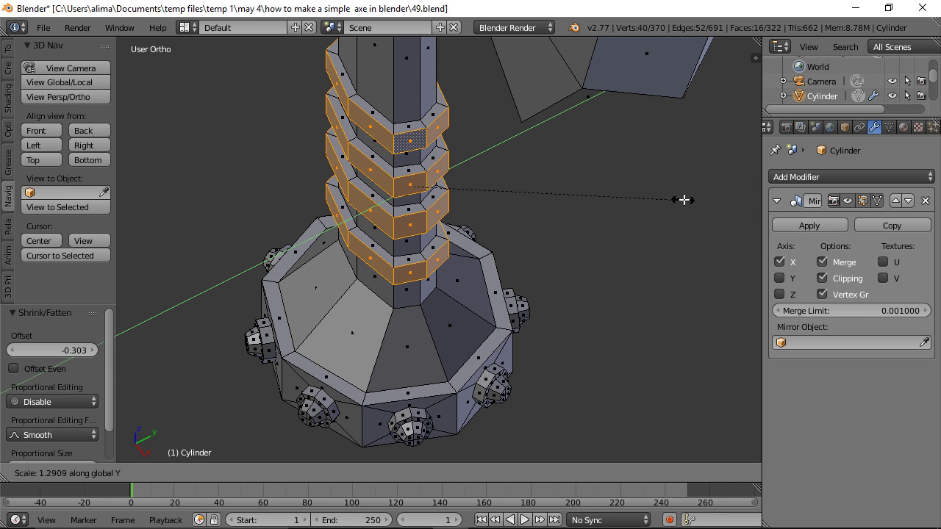
{"action": "left_click", "coordinate": [689, 197]}
{"action": "key", "text": "a"}
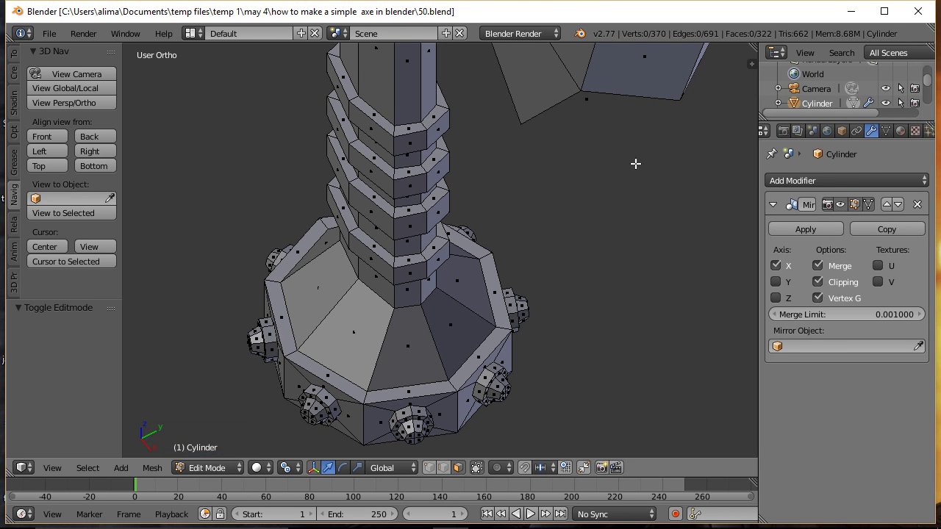
Frame the whole axe in front view and save the file as 51.blend
{"action": "key", "text": "ctrl"}
{"action": "middle_click_drag", "start_coordinate": [640, 151], "coordinate": [655, 313], "text": "ctrl"}
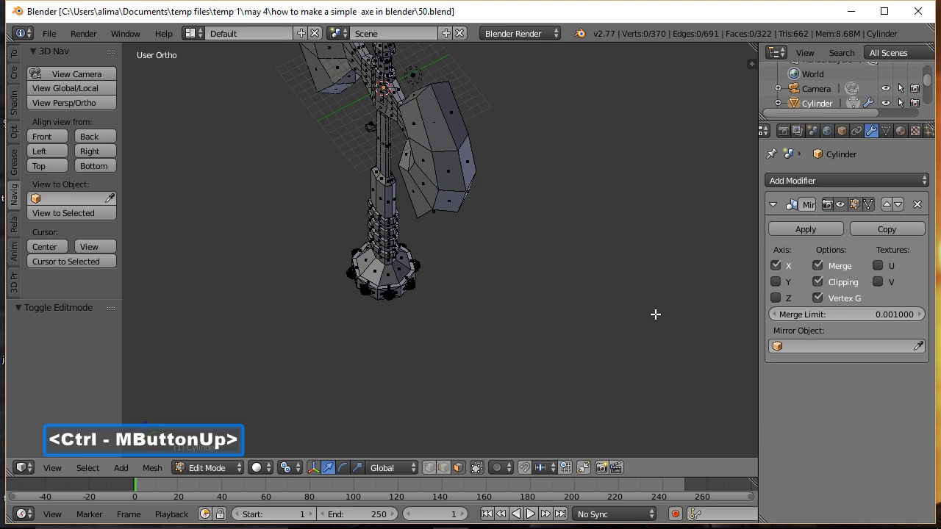
{"action": "left_click", "coordinate": [48, 135]}
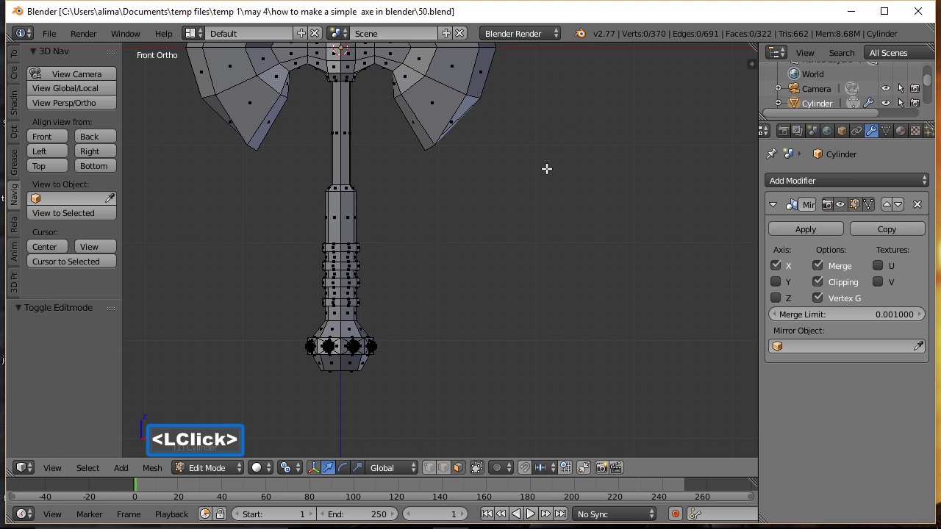
{"action": "middle_click_drag", "start_coordinate": [555, 147], "coordinate": [572, 191], "text": "ctrl"}
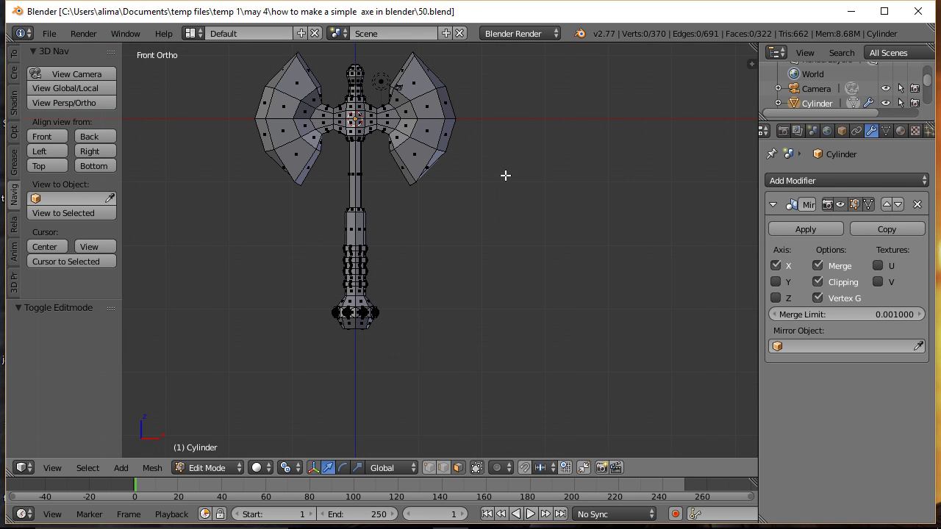
{"action": "middle_click_drag", "start_coordinate": [514, 156], "coordinate": [593, 237], "text": "shift"}
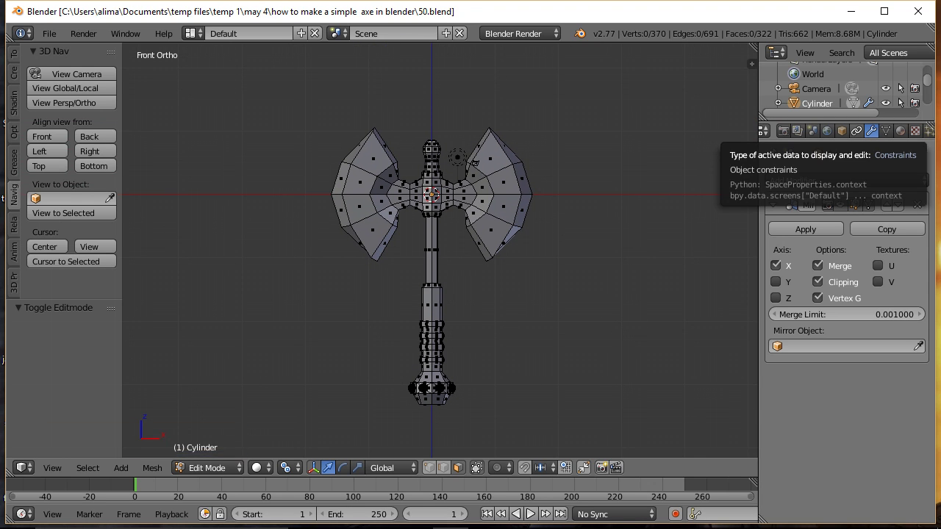
{"action": "left_click", "coordinate": [595, 59]}
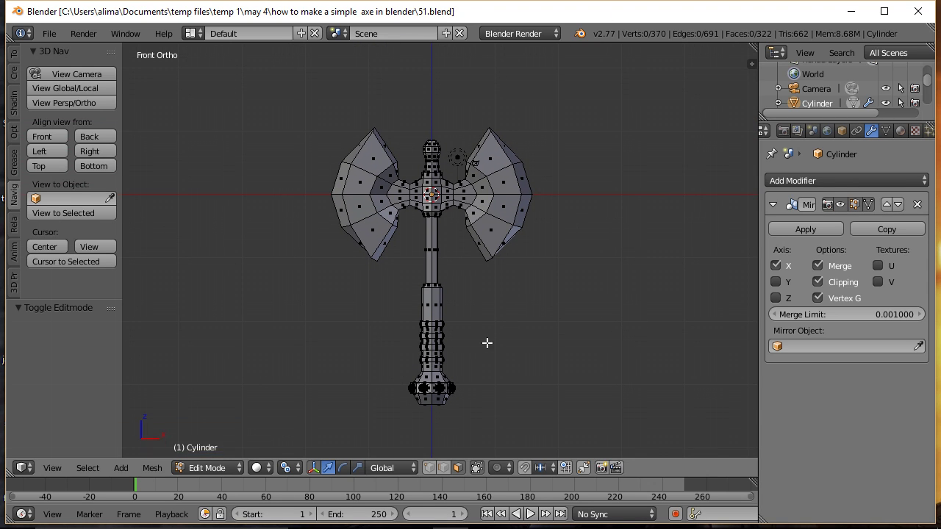
Switch to vertex selection and wireframe shading, then lasso-select all vertices of the blade on the positive X side
{"action": "left_click", "coordinate": [441, 468]}
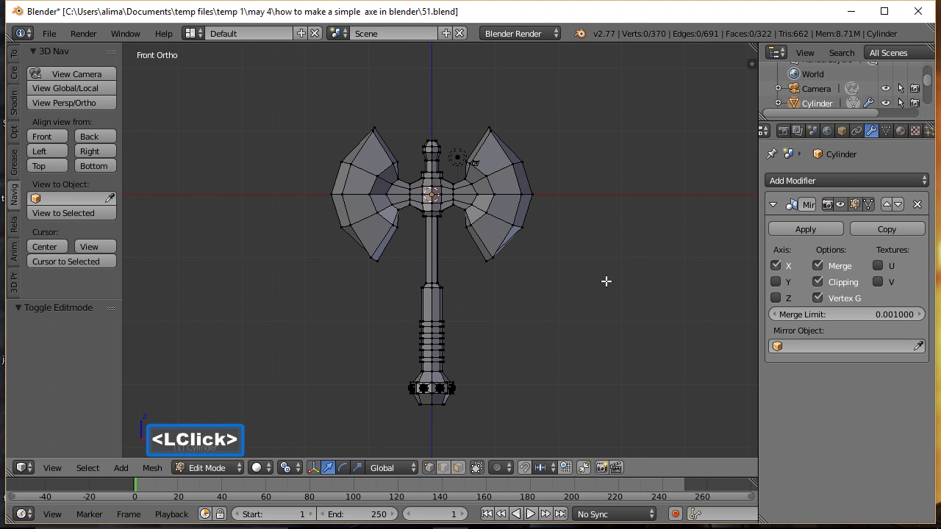
{"action": "key", "text": "z"}
{"action": "left_click", "coordinate": [691, 285]}
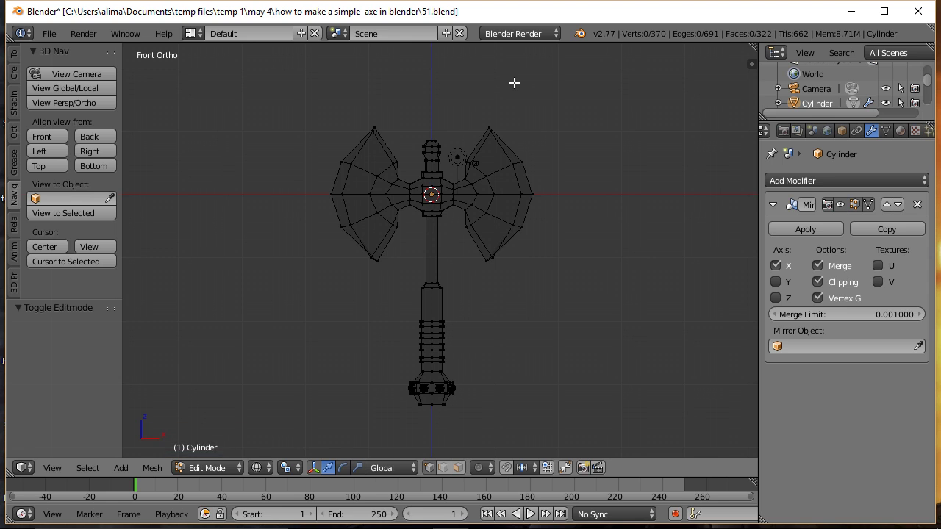
{"action": "key", "text": "ctrl"}
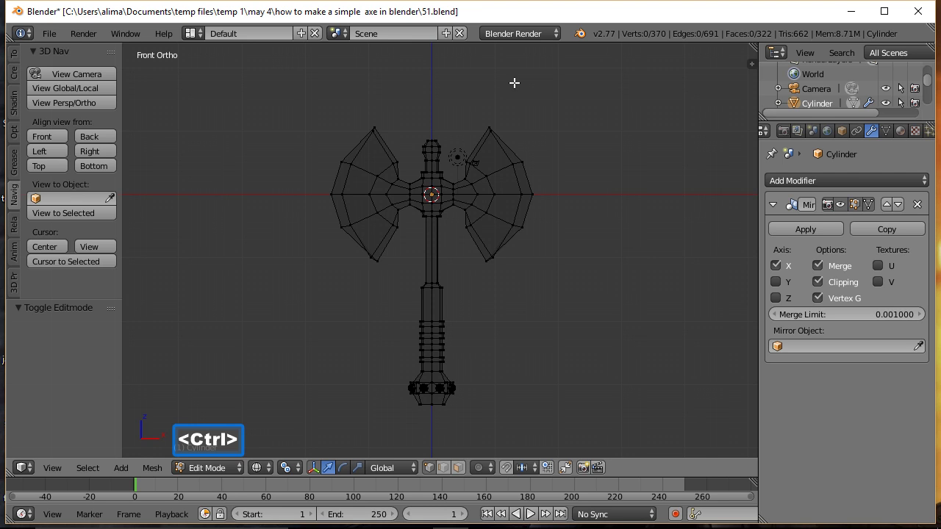
{"action": "mouse_move", "coordinate": [514, 83]}
{"action": "right_mouse_down", "text": "ctrl"}
{"action": "mouse_move", "coordinate": [467, 97]}
{"action": "mouse_move", "coordinate": [454, 124]}
{"action": "mouse_move", "coordinate": [456, 237]}
{"action": "mouse_move", "coordinate": [470, 272]}
{"action": "mouse_move", "coordinate": [521, 304]}
{"action": "mouse_move", "coordinate": [608, 292]}
{"action": "right_mouse_up", "text": "ctrl"}
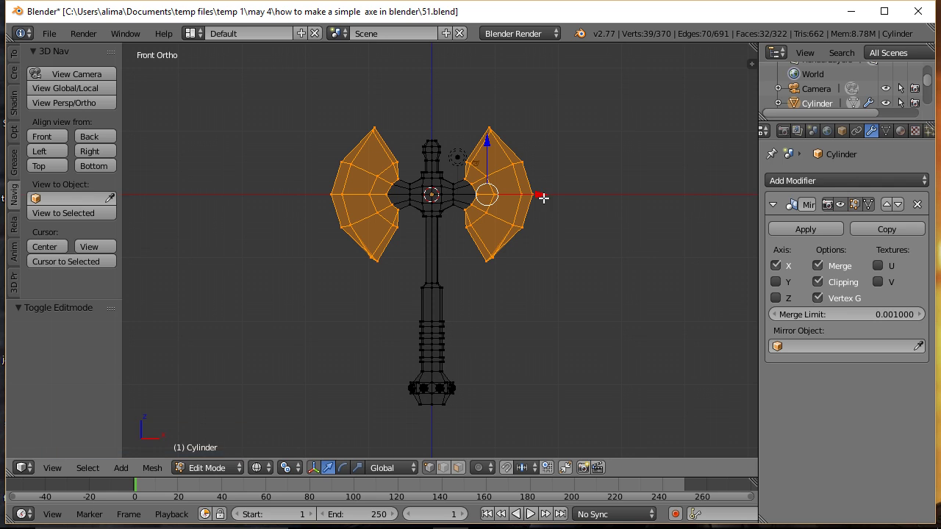
Move the selected blade outward along X by about 2.438, deselect it, restore solid shading, and save the file as 52.blend
{"action": "left_click_drag", "start_coordinate": [543, 197], "coordinate": [558, 199]}
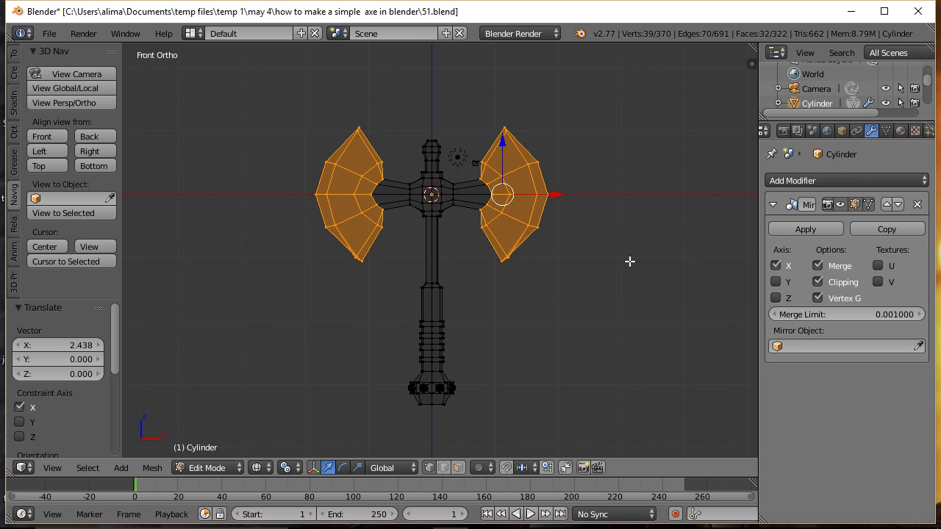
{"action": "key", "text": "a"}
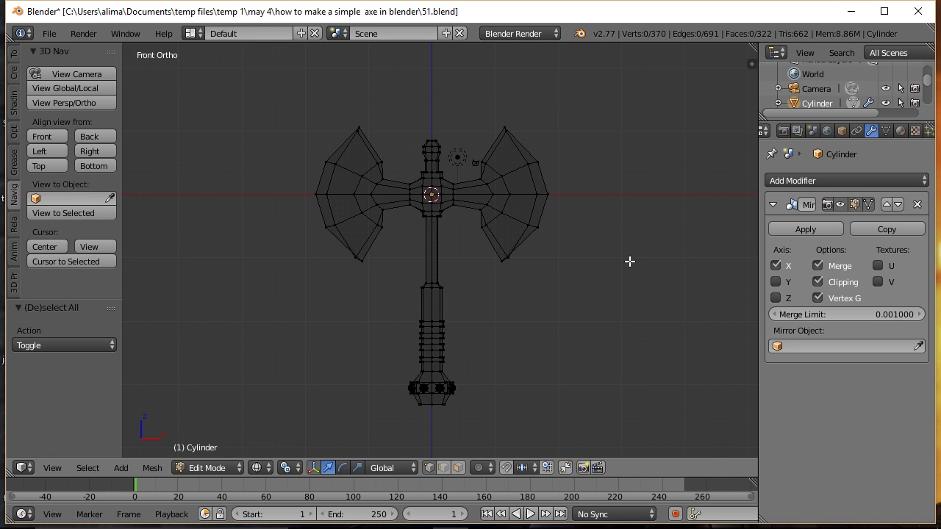
{"action": "key", "text": "z"}
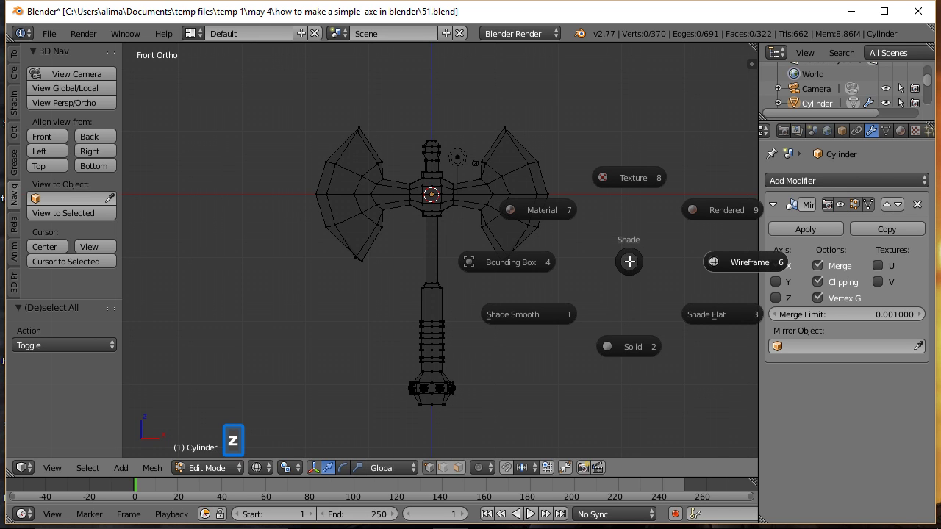
{"action": "left_click", "coordinate": [634, 344]}
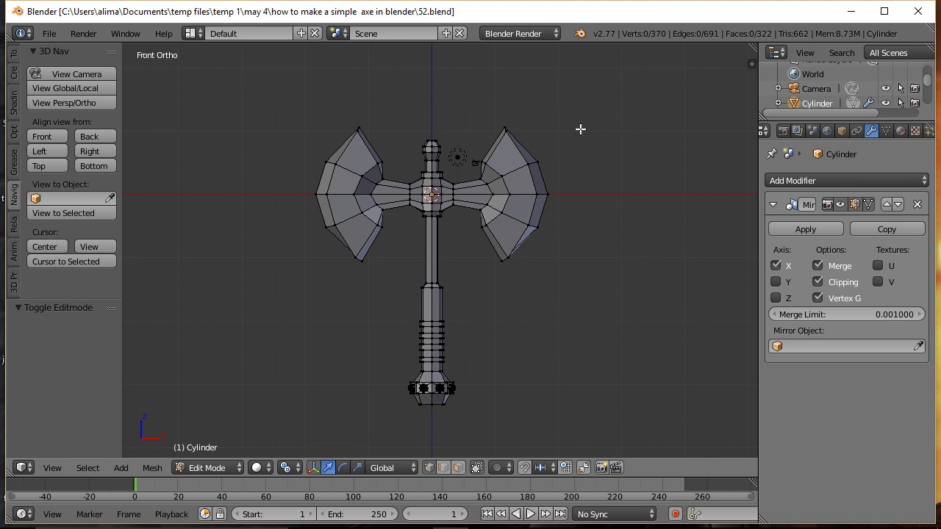
Select the four front faces of the neck joining the hub to the blade in face selection mode, and save as 53.blend
{"action": "key", "text": "b"}
{"action": "left_click_drag", "start_coordinate": [450, 145], "coordinate": [545, 282]}
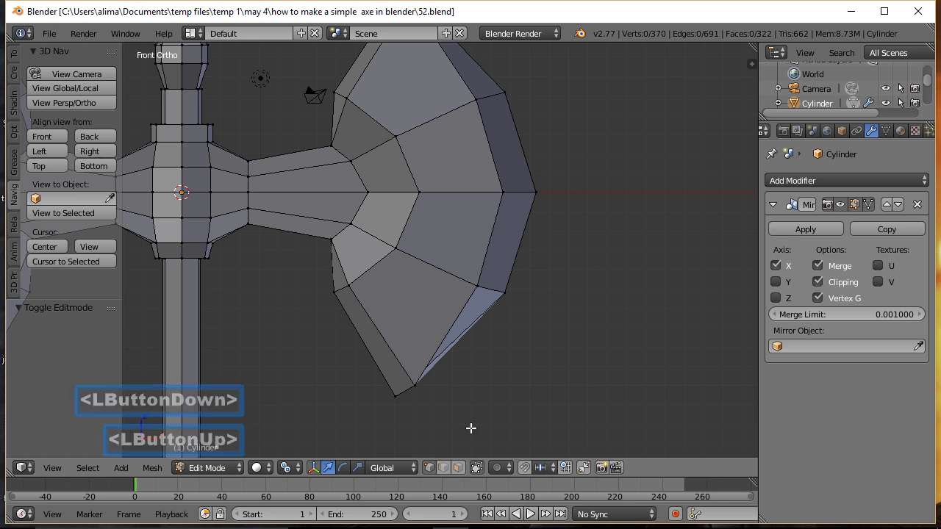
{"action": "left_click", "coordinate": [459, 468]}
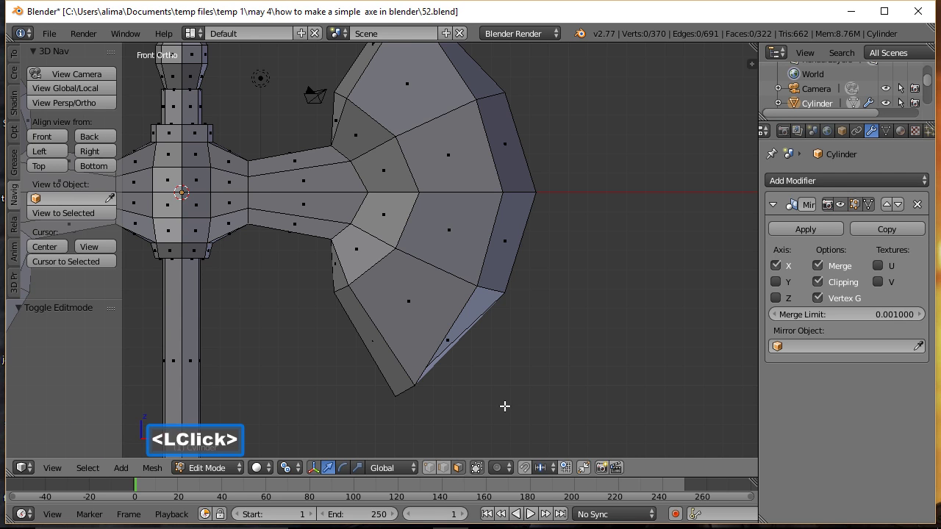
{"action": "key", "text": "c"}
{"action": "left_click", "coordinate": [312, 185]}
{"action": "left_click_drag", "start_coordinate": [312, 184], "coordinate": [300, 193]}
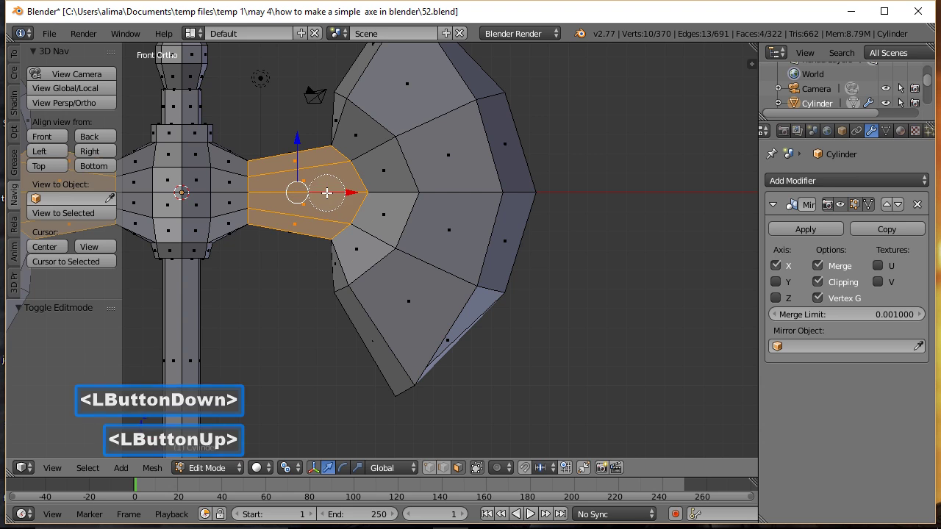
{"action": "right_click", "coordinate": [327, 192]}
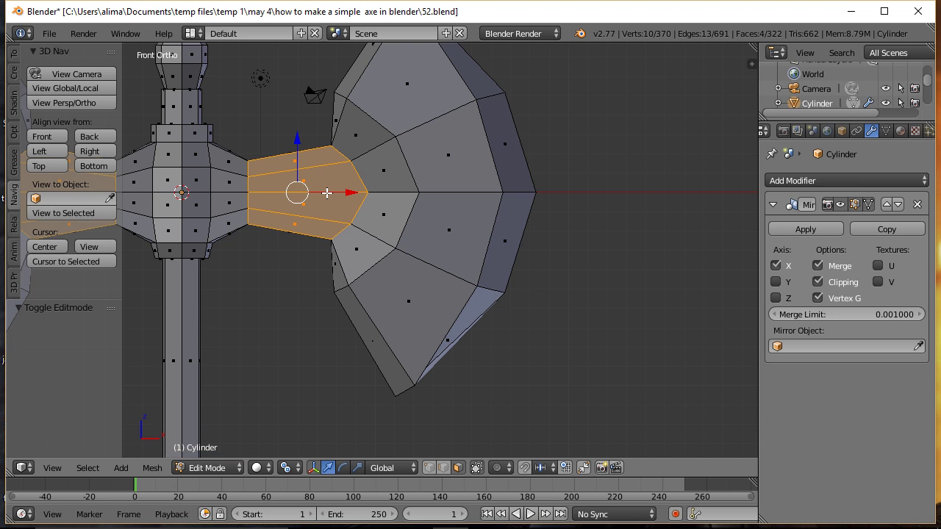
{"action": "left_click", "coordinate": [593, 157]}
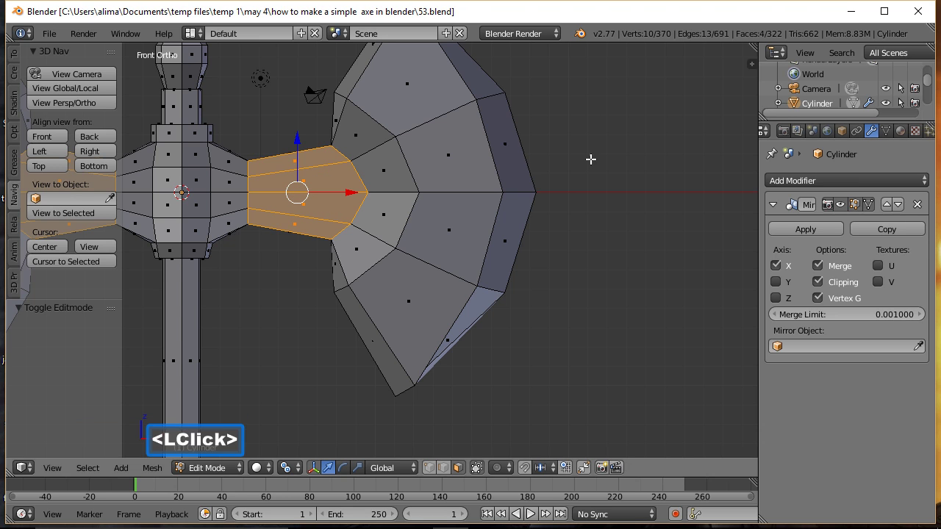
Extrude the four neck faces in place, scale them down to about 0.706, and save the file as 54.blend
{"action": "key", "text": "e"}
{"action": "left_click", "coordinate": [605, 200]}
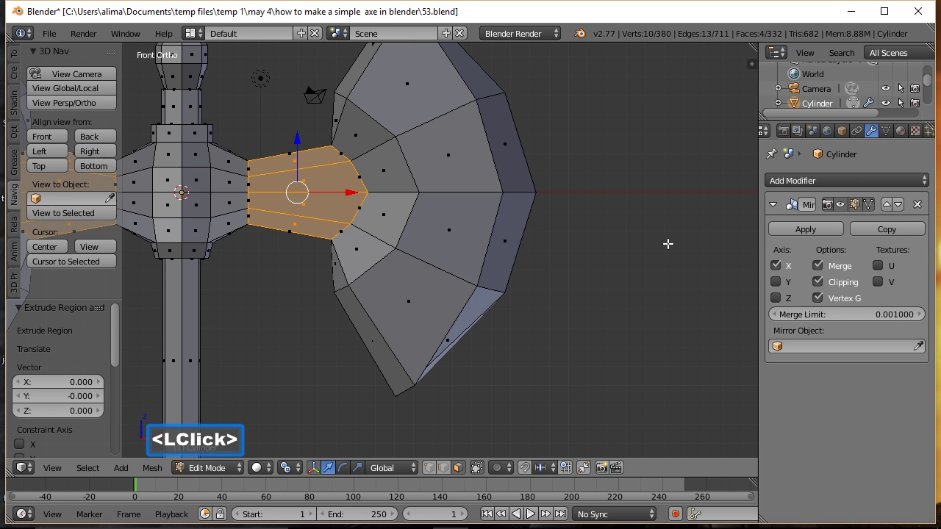
{"action": "key", "text": "s"}
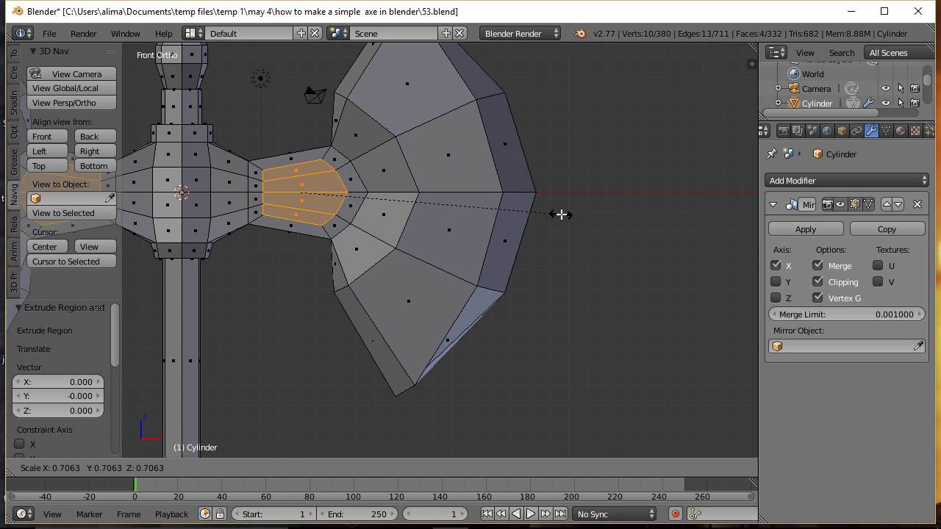
{"action": "left_click", "coordinate": [561, 213]}
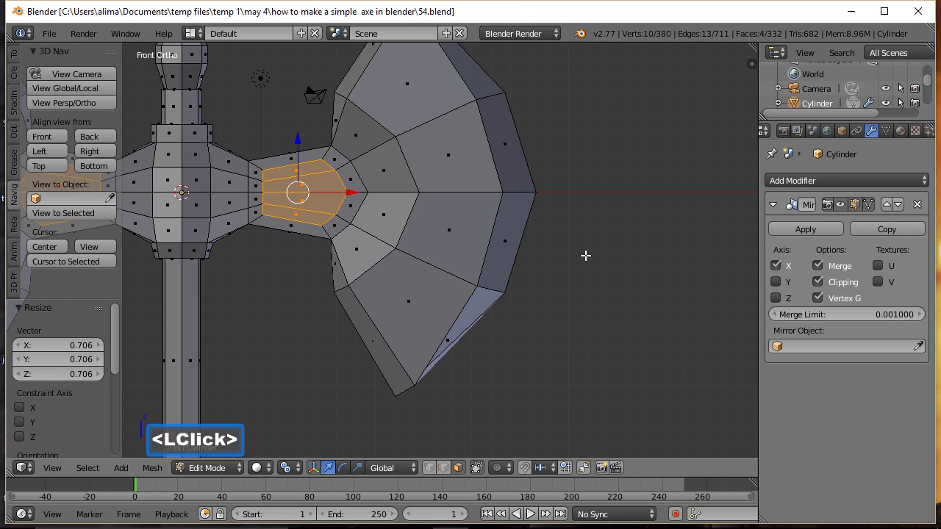
In edge selection mode with the manipulator hidden, select the four blade-side edges of the neck inset and save as 55.blend
{"action": "left_click", "coordinate": [444, 468]}
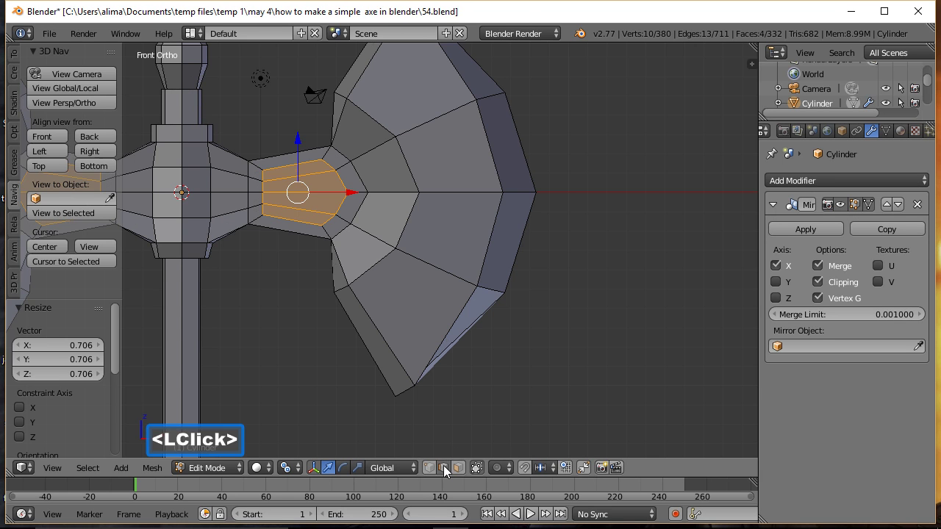
{"action": "left_click", "coordinate": [315, 468]}
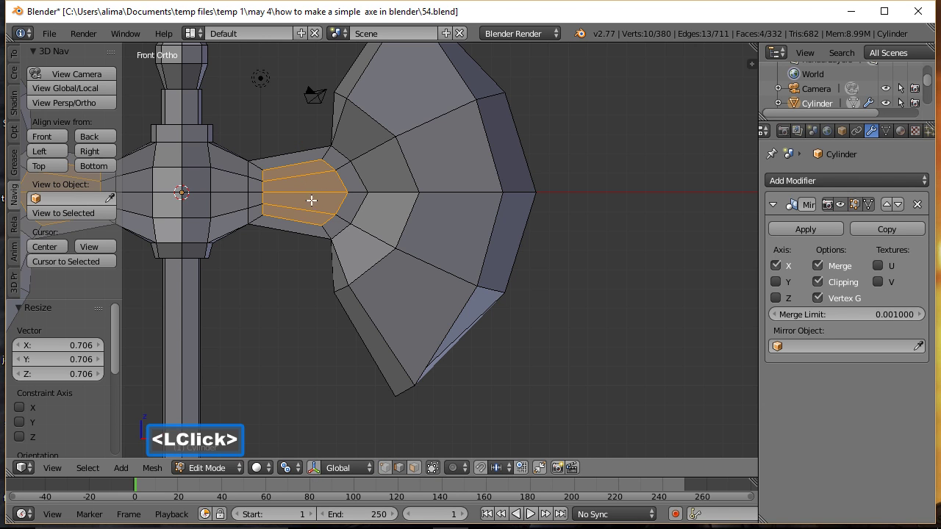
{"action": "left_click", "coordinate": [330, 162]}
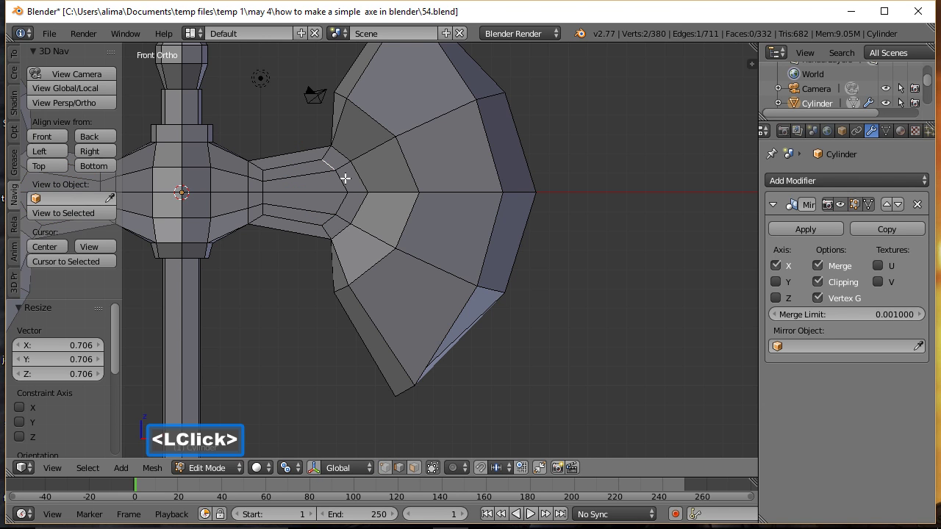
{"action": "left_click", "coordinate": [340, 179], "text": "shift"}
{"action": "left_click", "coordinate": [343, 199], "text": "shift"}
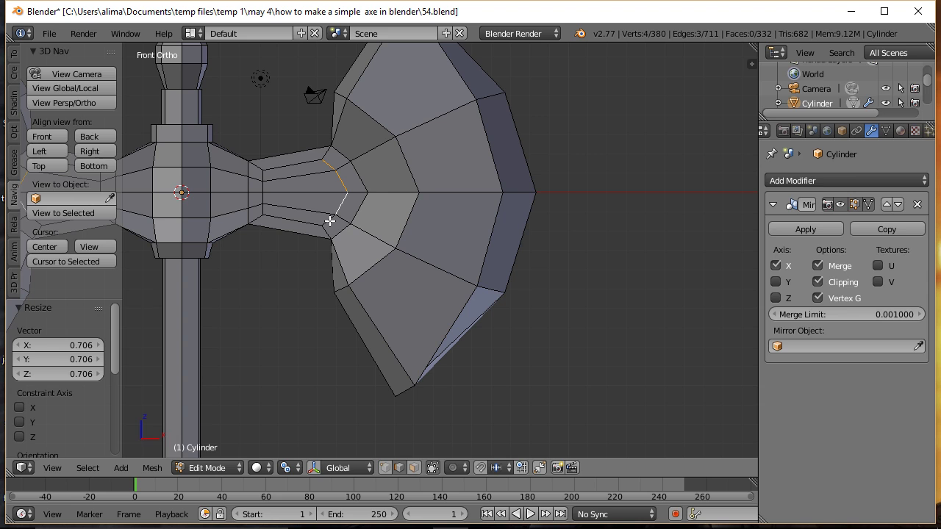
{"action": "left_click", "coordinate": [330, 220], "text": "shift"}
{"action": "left_click", "coordinate": [528, 17]}
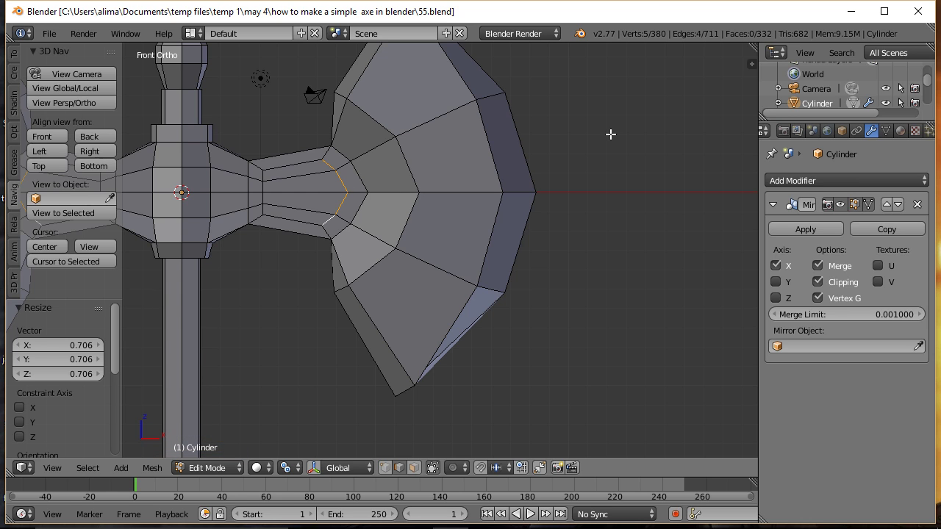
Scale the blade-side inset edges along Z to about 0.277, save the file as 56.blend, and deselect them
{"action": "key", "text": "s"}
{"action": "key", "text": "z"}
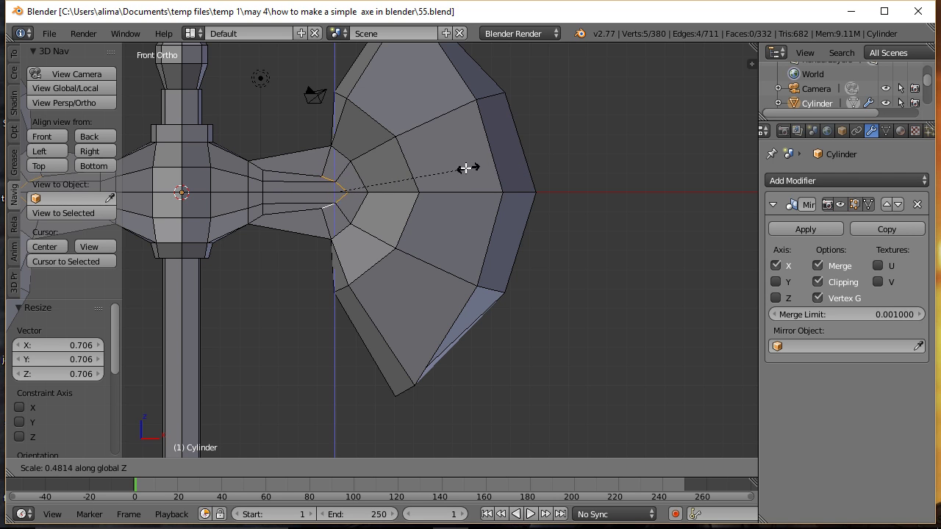
{"action": "left_click", "coordinate": [410, 171]}
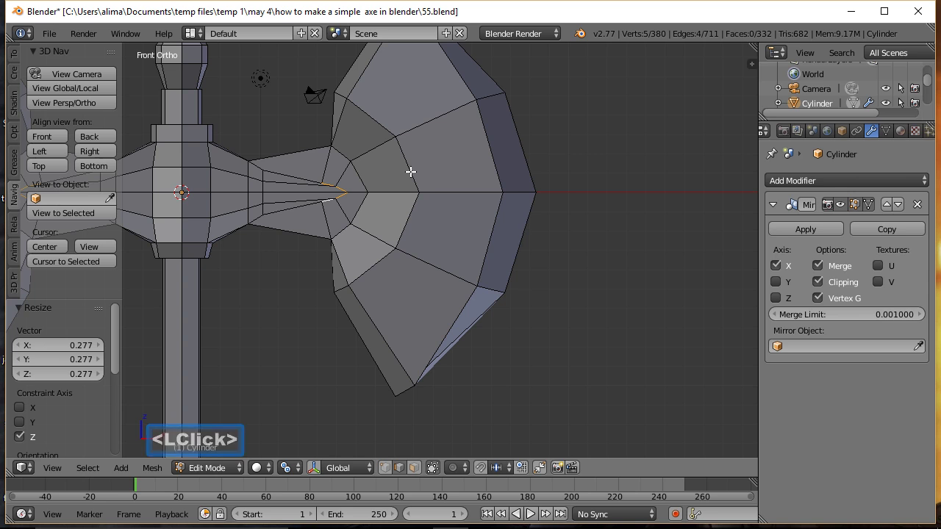
{"action": "left_click", "coordinate": [561, 177]}
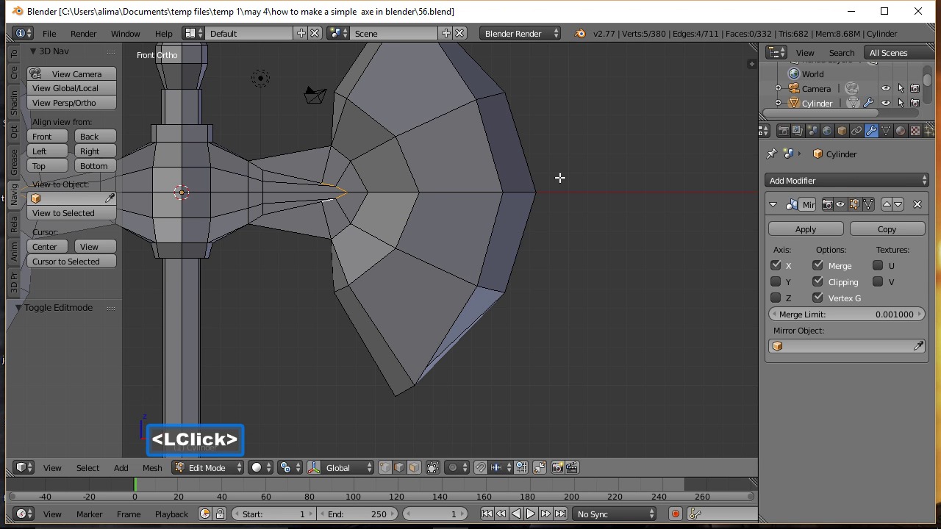
{"action": "key", "text": "a"}
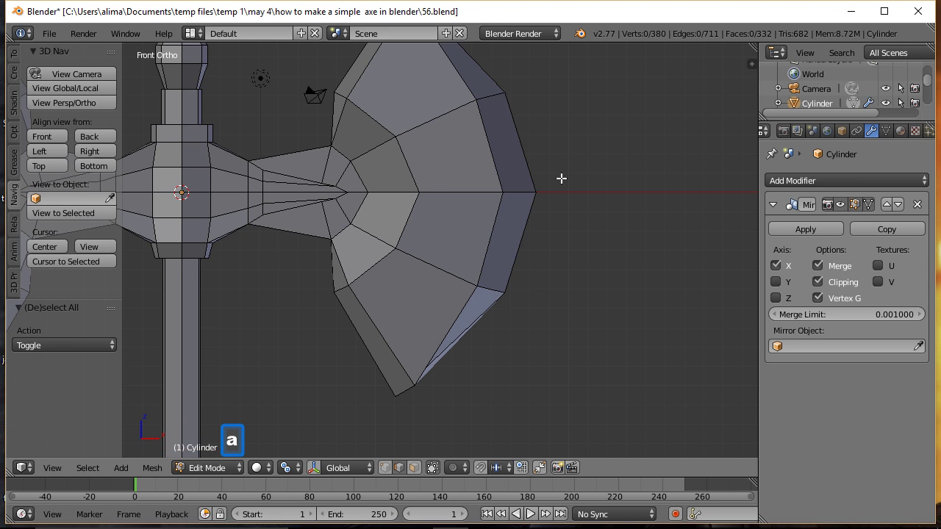
Select the four hub-side edges of the neck inset and save the file as 57.blend
{"action": "left_click", "coordinate": [261, 181], "text": "shift"}
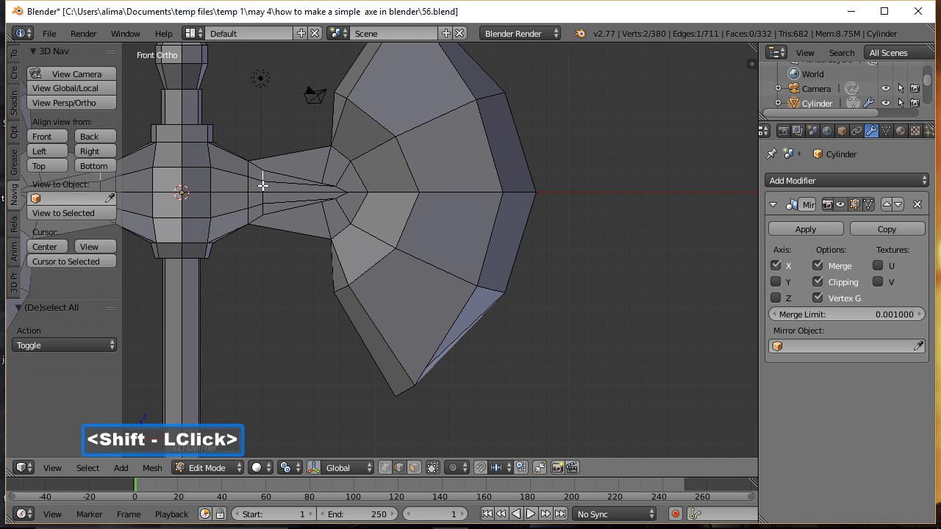
{"action": "left_click", "coordinate": [262, 204], "text": "shift"}
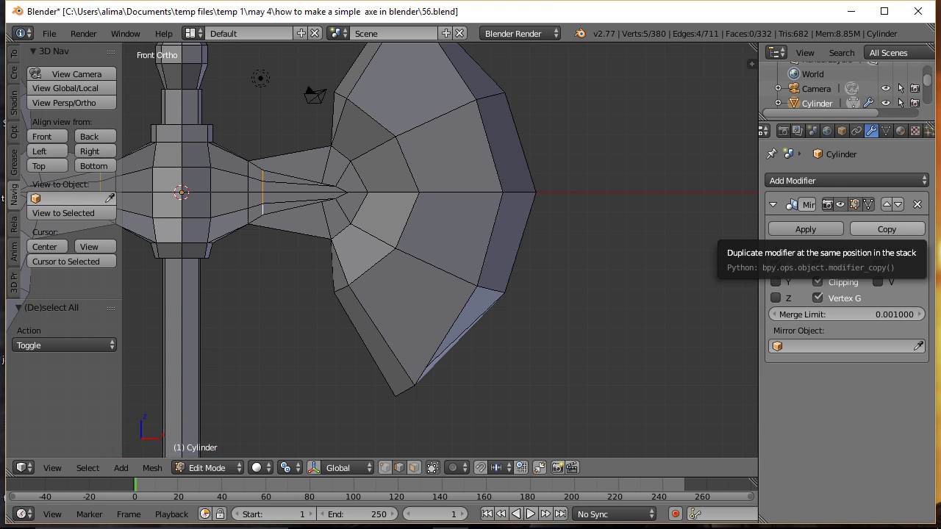
{"action": "left_click", "coordinate": [563, 20]}
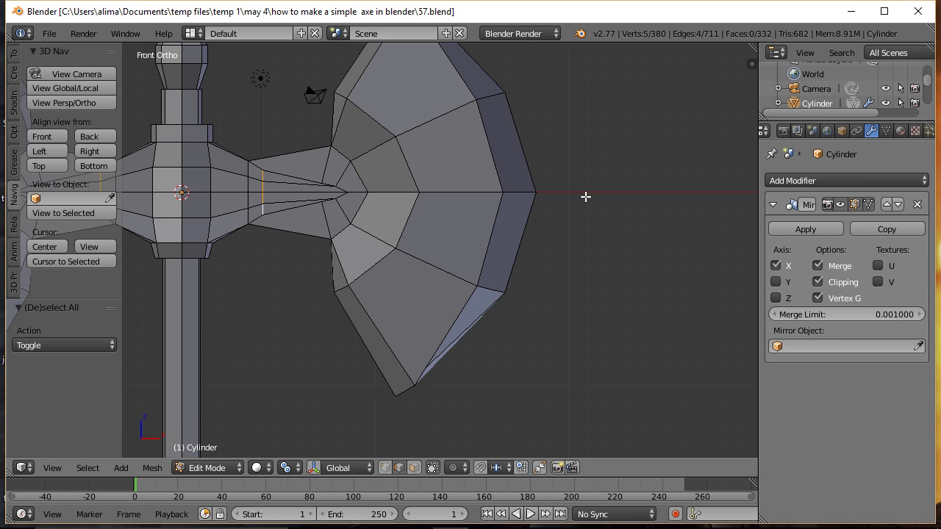
Scale the hub-side inset edges along Z by about 1.153, save the file as 58.blend, and deselect them
{"action": "key", "text": "s"}
{"action": "key", "text": "z"}
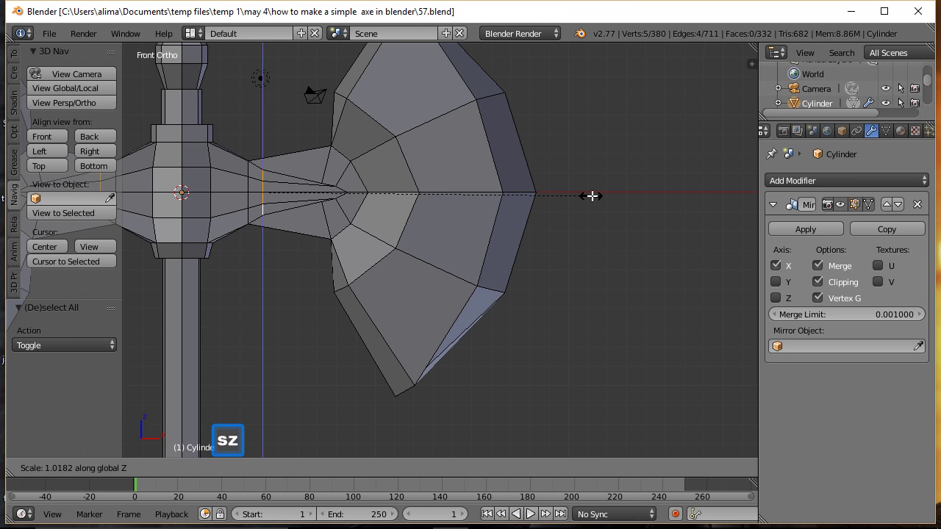
{"action": "left_click", "coordinate": [634, 187]}
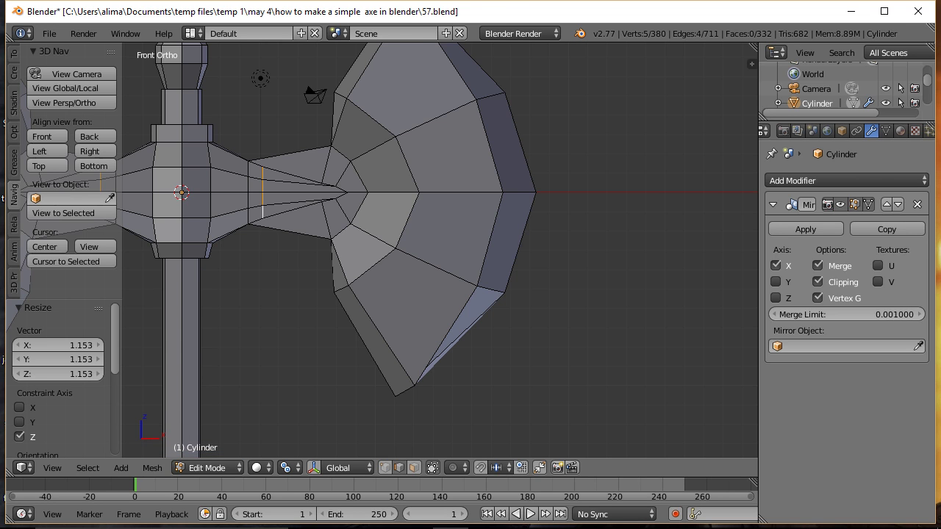
{"action": "left_click", "coordinate": [636, 114]}
{"action": "key", "text": "ctrl+alt+s"}
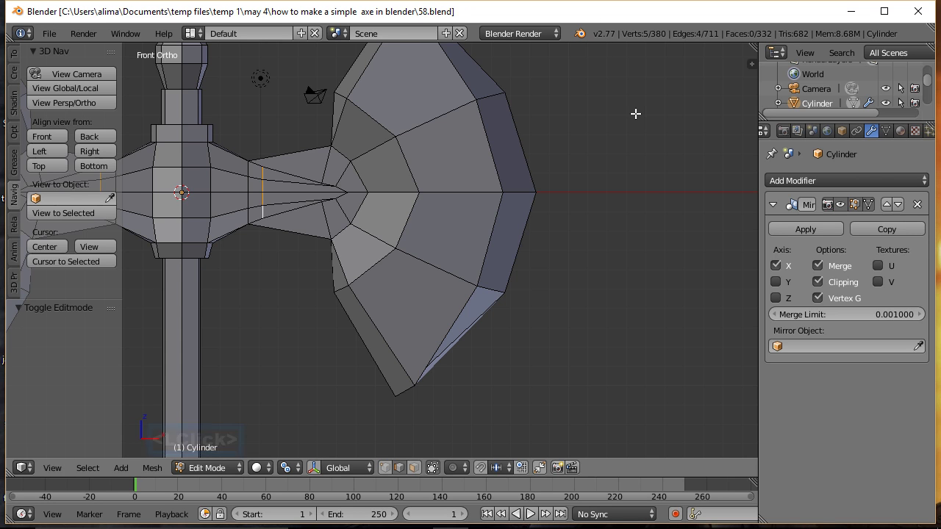
{"action": "key", "text": "a"}
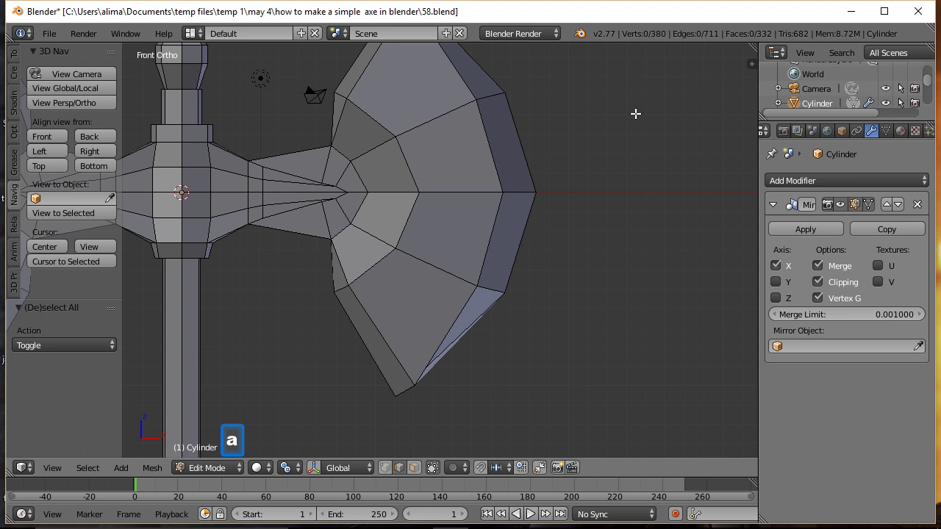
Switch to face selection and select the four tapered faces inside the neck inset
{"action": "left_click", "coordinate": [413, 469]}
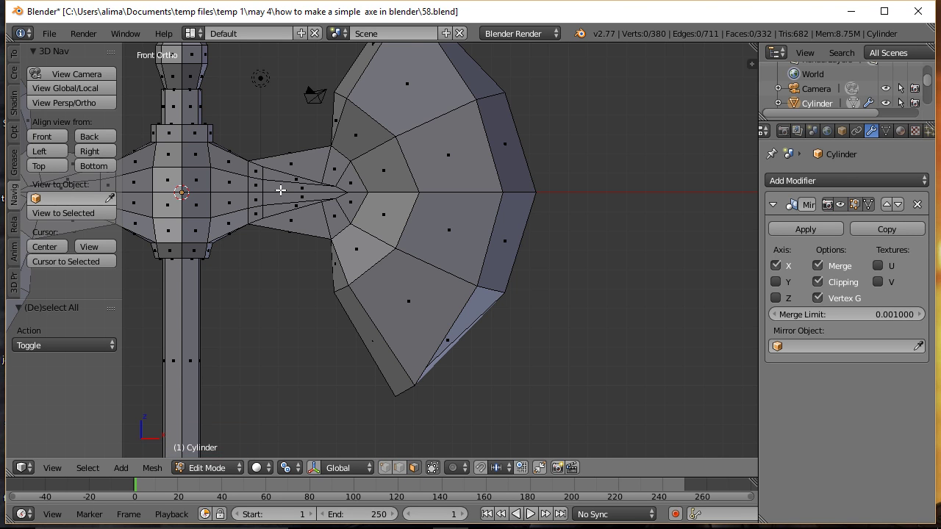
{"action": "key", "text": "c"}
{"action": "left_click", "coordinate": [280, 190]}
{"action": "left_click", "coordinate": [279, 196]}
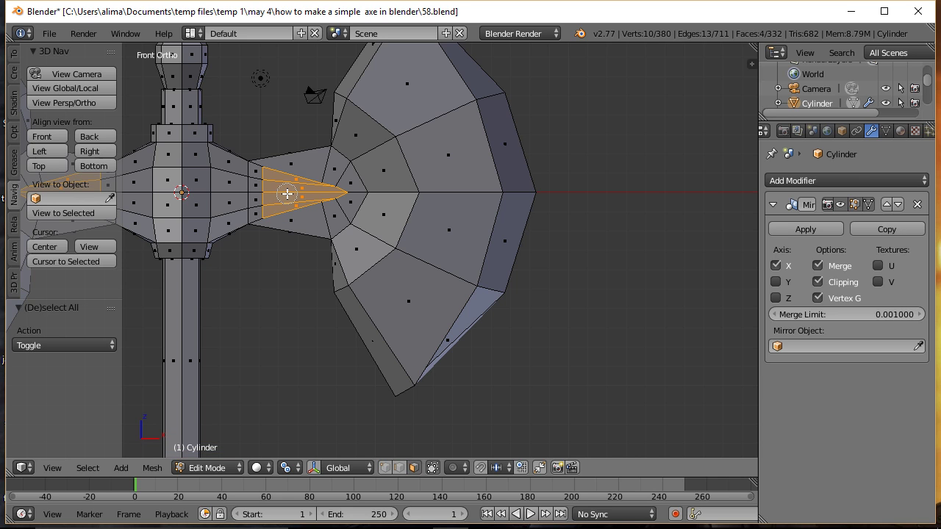
{"action": "right_click", "coordinate": [286, 194]}
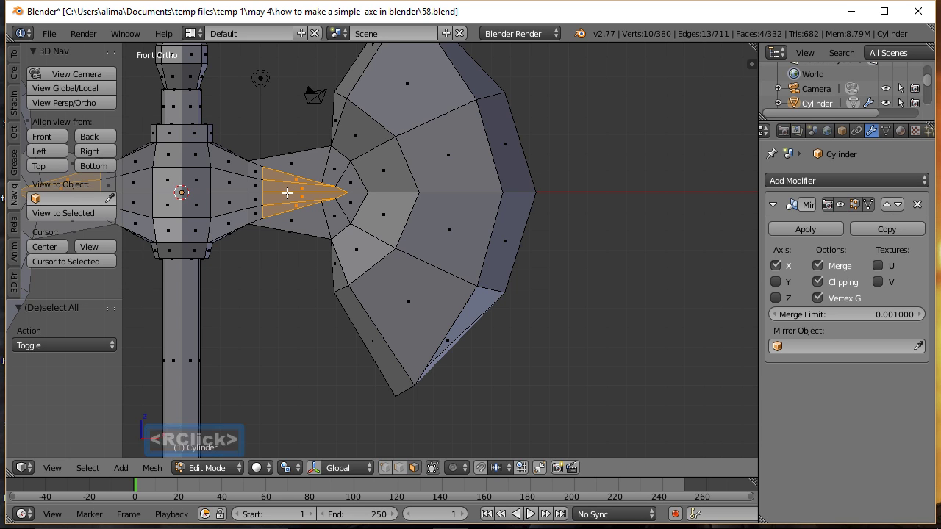
Delete the four selected faces inside the neck inset and save the file as 59.blend
{"action": "key", "text": "x"}
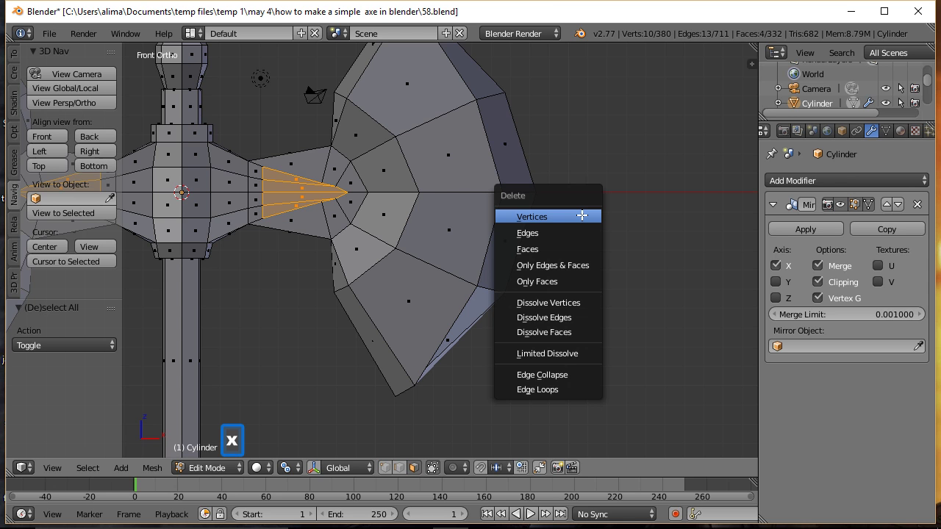
{"action": "left_click", "coordinate": [566, 249]}
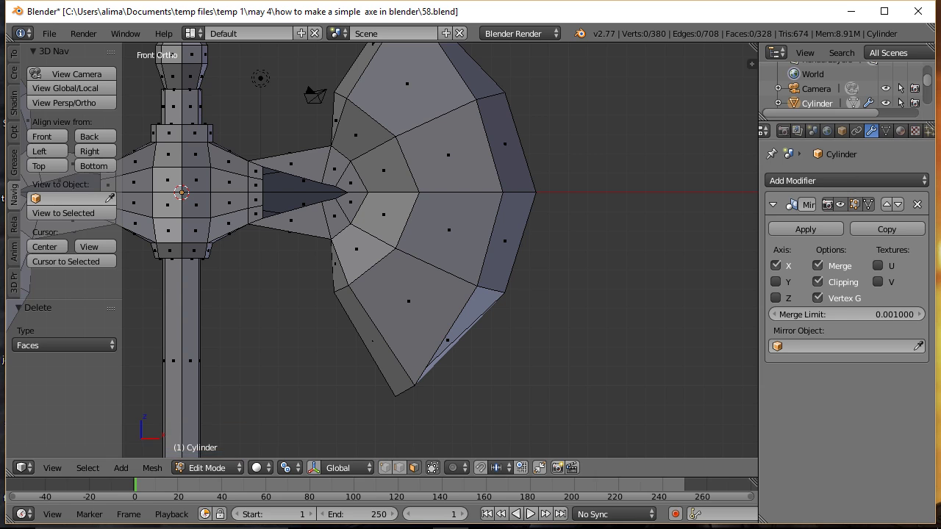
{"action": "double_click", "coordinate": [551, 17]}
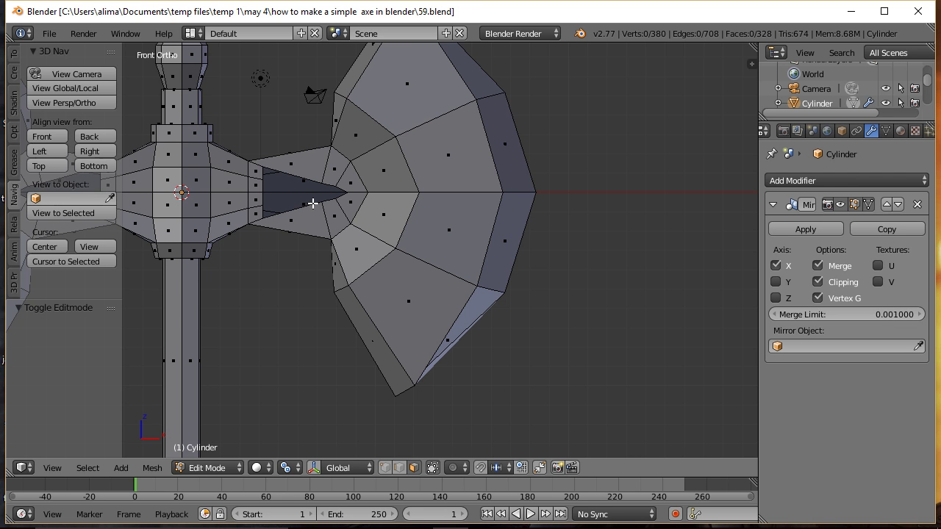
Inspect the neck openings from around the axe head, saving the file as 60.blend and 61.blend
{"action": "middle_click_drag", "start_coordinate": [621, 212], "coordinate": [389, 206]}
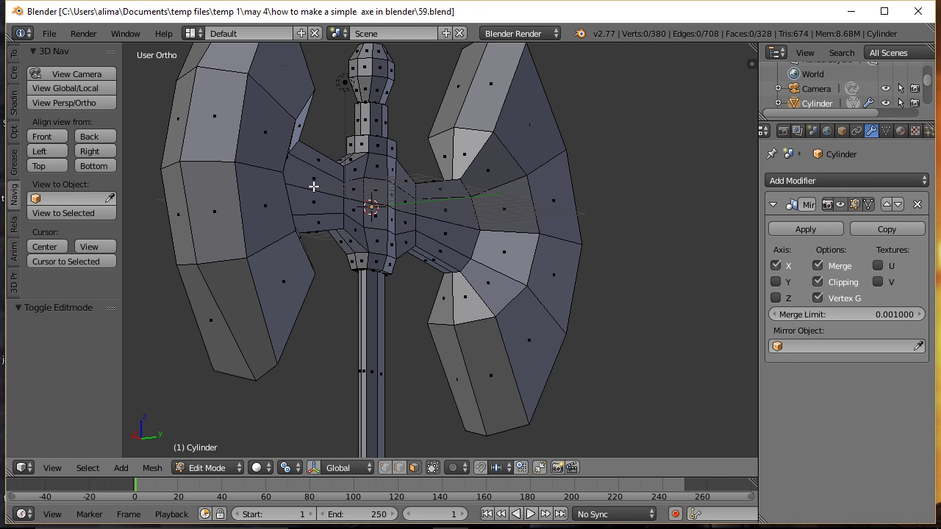
{"action": "middle_click_drag", "start_coordinate": [155, 204], "coordinate": [332, 227]}
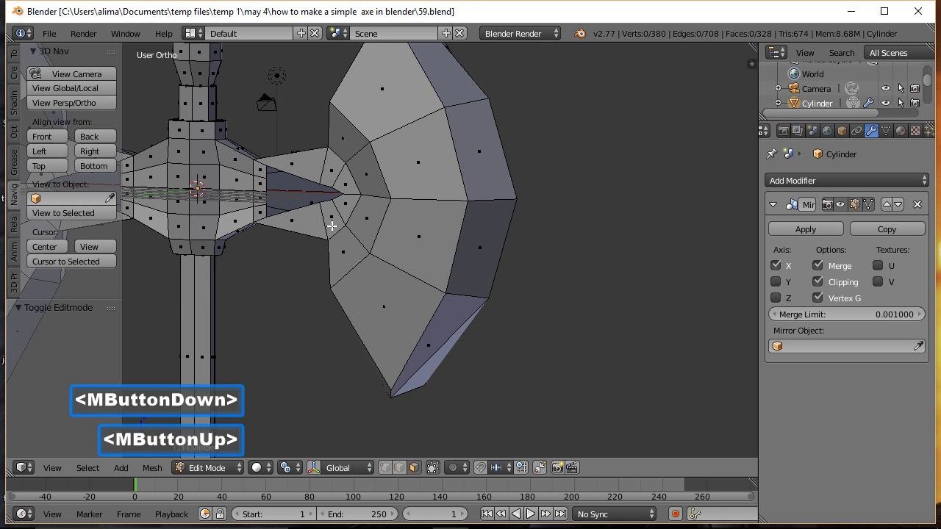
{"action": "left_click", "coordinate": [647, 93]}
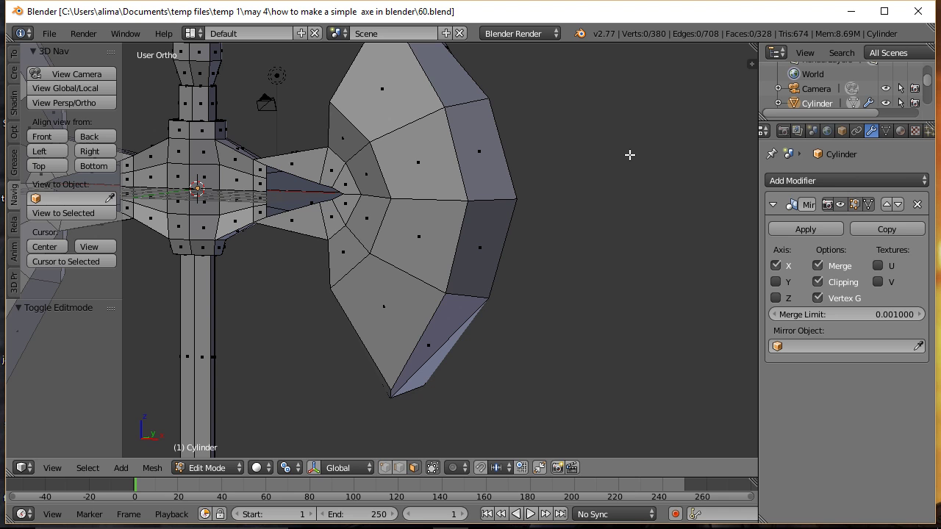
{"action": "key", "text": "ctrl"}
{"action": "middle_click_drag", "start_coordinate": [633, 150], "coordinate": [643, 191], "text": "ctrl"}
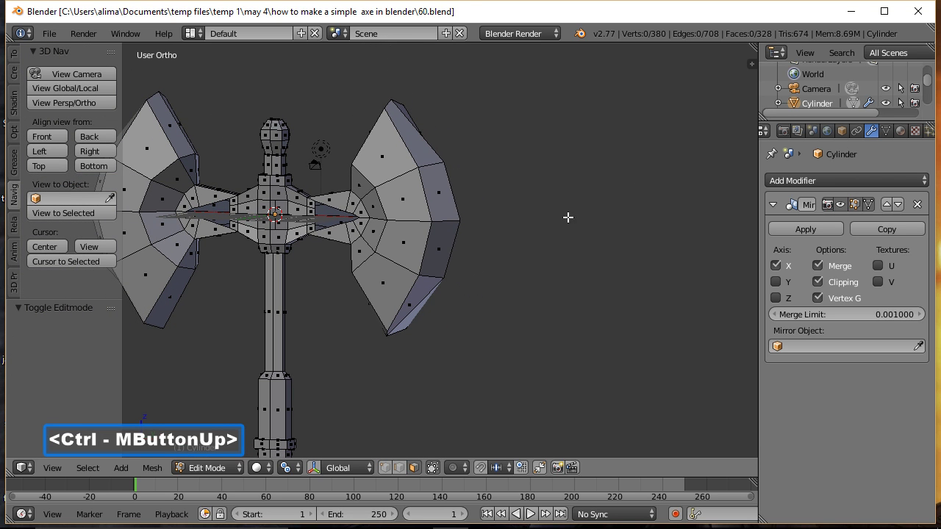
{"action": "middle_click_drag", "start_coordinate": [521, 220], "coordinate": [628, 206], "text": "shift"}
{"action": "double_click", "coordinate": [663, 86]}
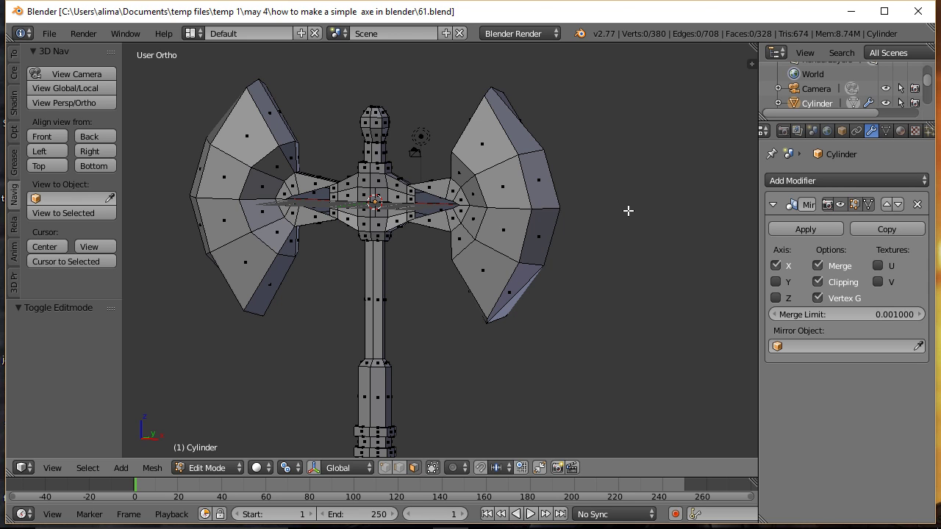
Turn off the grid floor display in the 3D view and save the file as 63.blend
{"action": "key", "text": "n"}
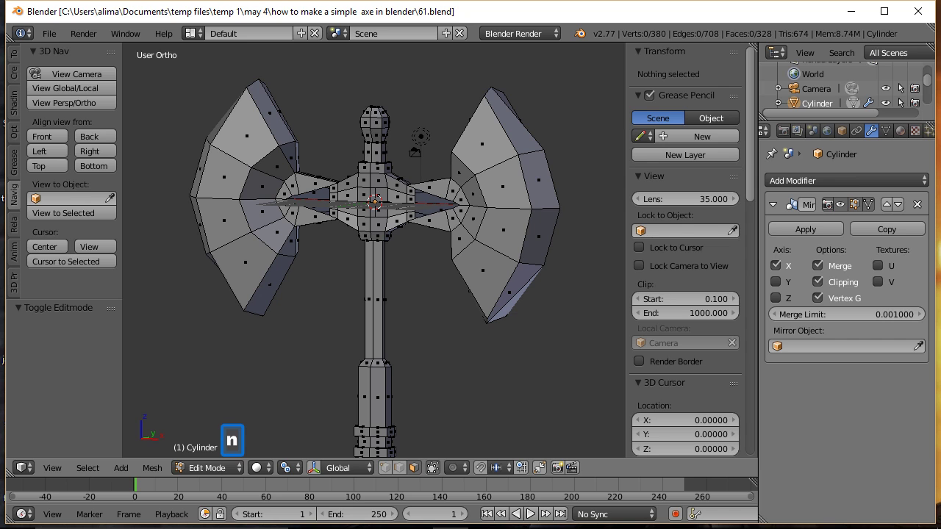
{"action": "mouse_move", "coordinate": [748, 155]}
{"action": "left_mouse_down"}
{"action": "mouse_move", "coordinate": [746, 251]}
{"action": "mouse_move", "coordinate": [690, 245]}
{"action": "left_mouse_up"}
{"action": "left_click", "coordinate": [641, 247]}
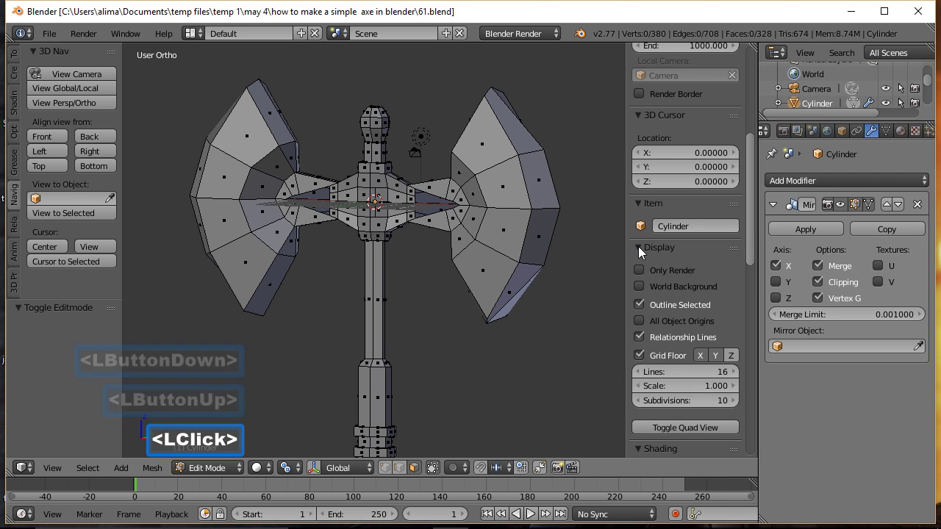
{"action": "left_click", "coordinate": [640, 356]}
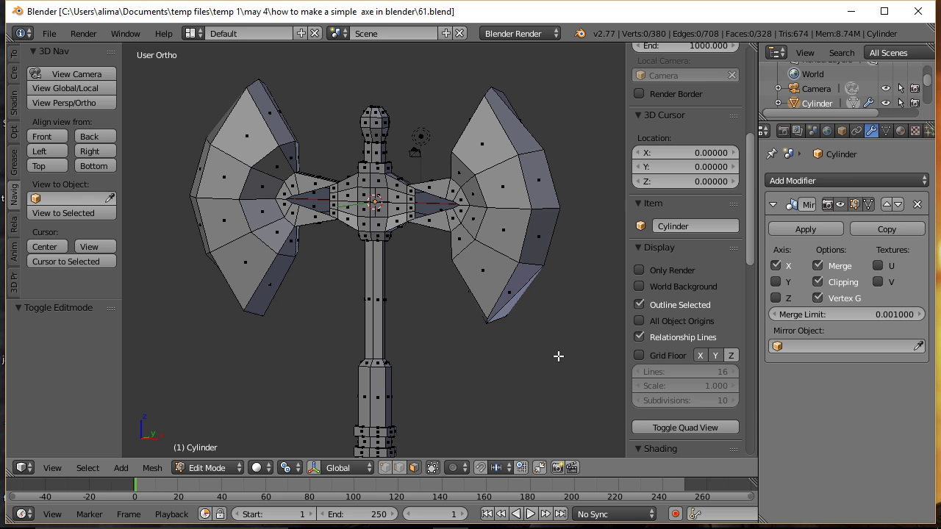
{"action": "key", "text": "n"}
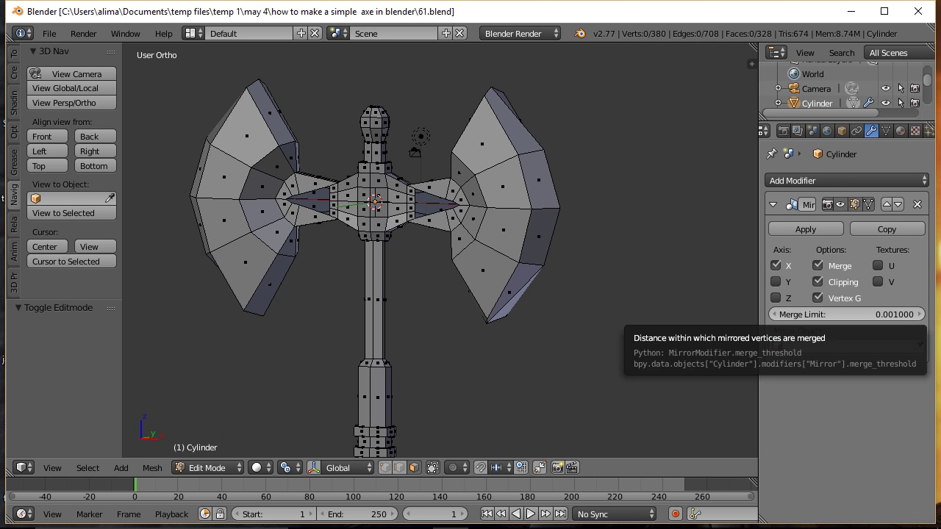
{"action": "left_click", "coordinate": [602, 93]}
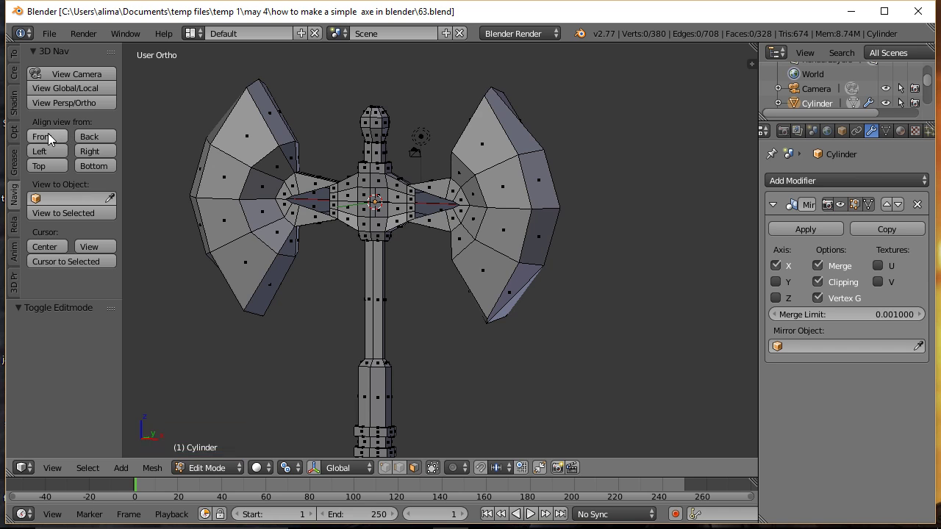
Show the whole axe in wireframe from the right orthographic view, saving the file as 64.blend and 65.blend
{"action": "left_click", "coordinate": [47, 133]}
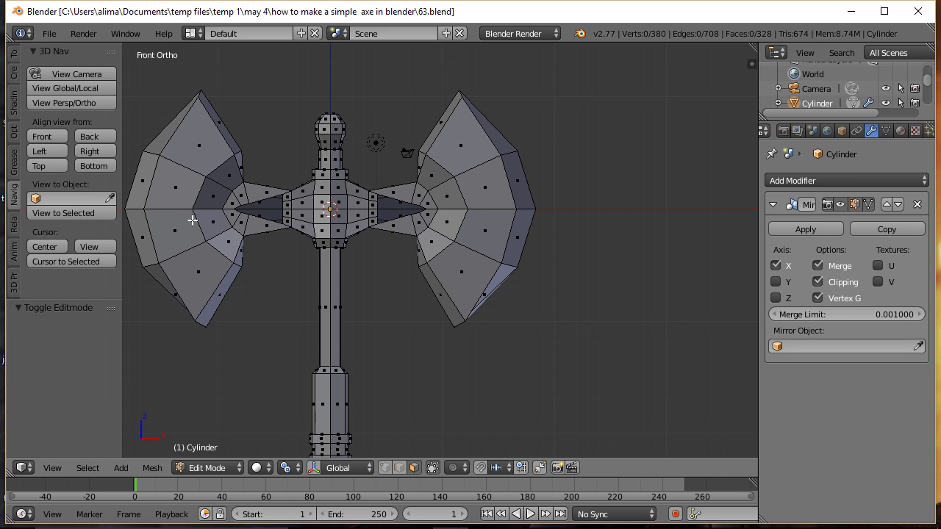
{"action": "left_click", "coordinate": [90, 151]}
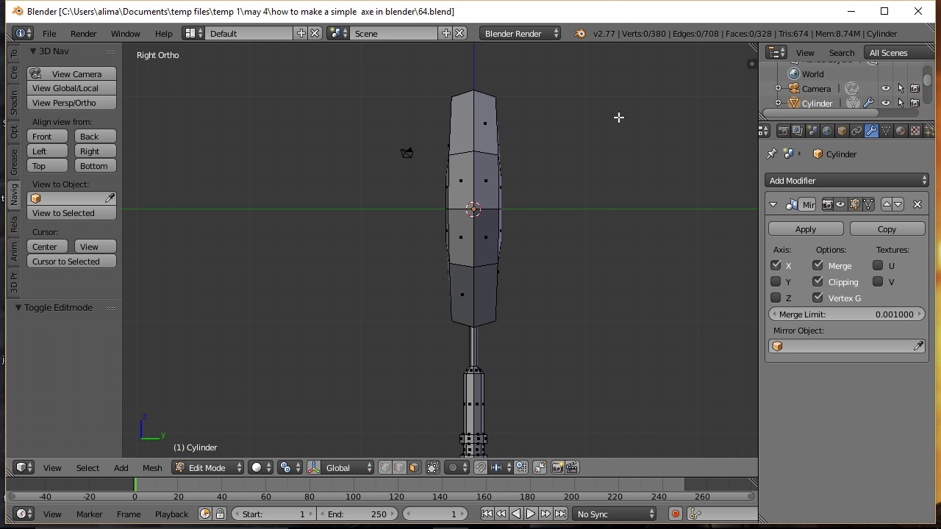
{"action": "middle_click_drag", "start_coordinate": [619, 116], "coordinate": [625, 157], "text": "ctrl"}
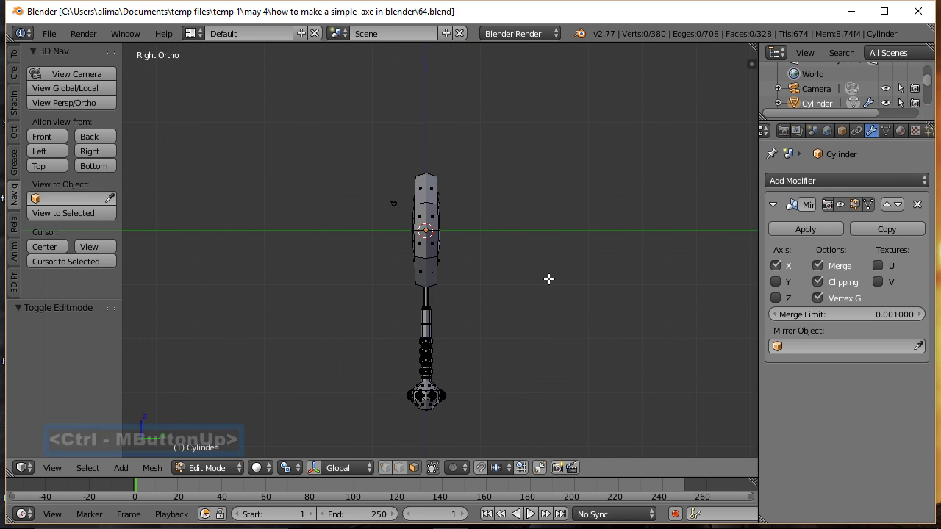
{"action": "middle_click_drag", "start_coordinate": [550, 287], "coordinate": [549, 237], "text": "shift"}
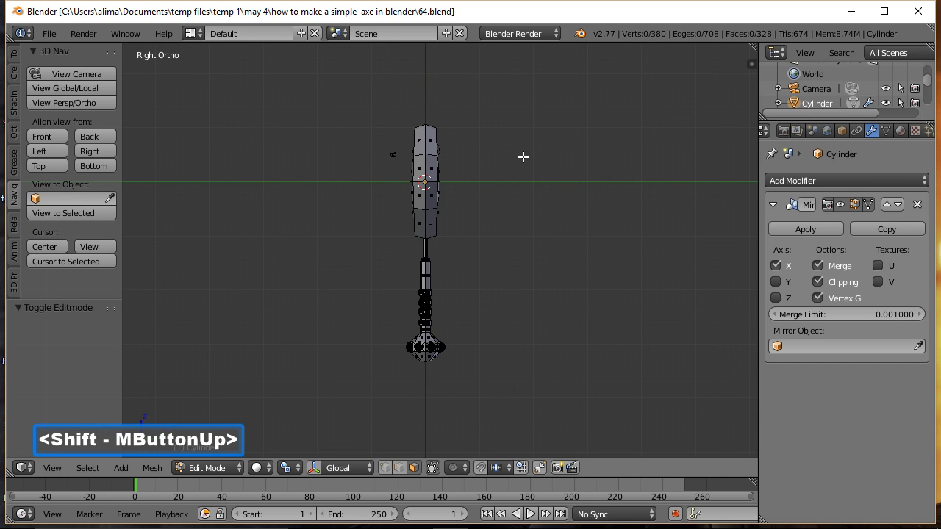
{"action": "key", "text": "z"}
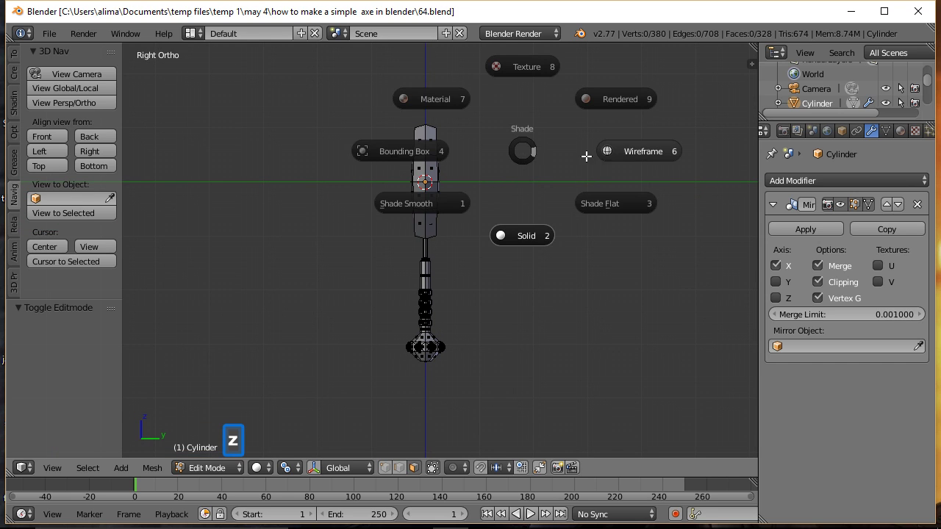
{"action": "left_click", "coordinate": [645, 152]}
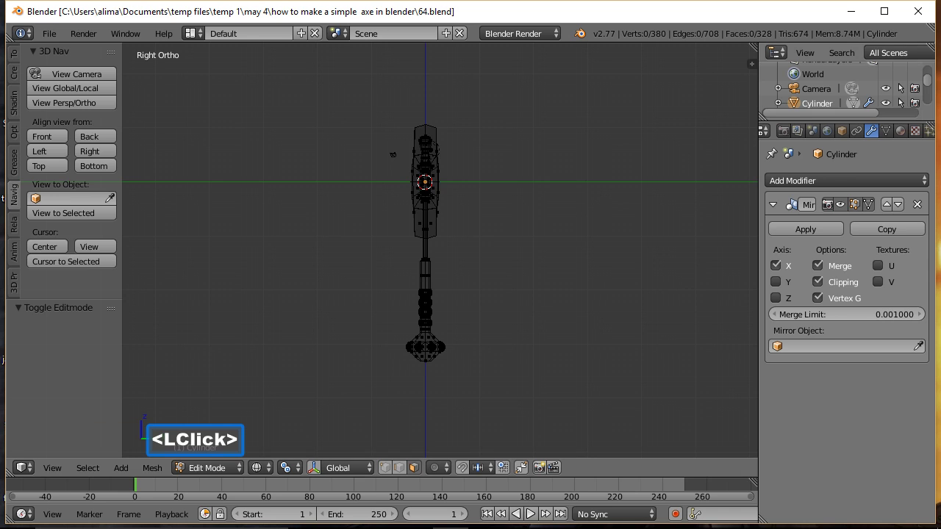
{"action": "left_click", "coordinate": [533, 105]}
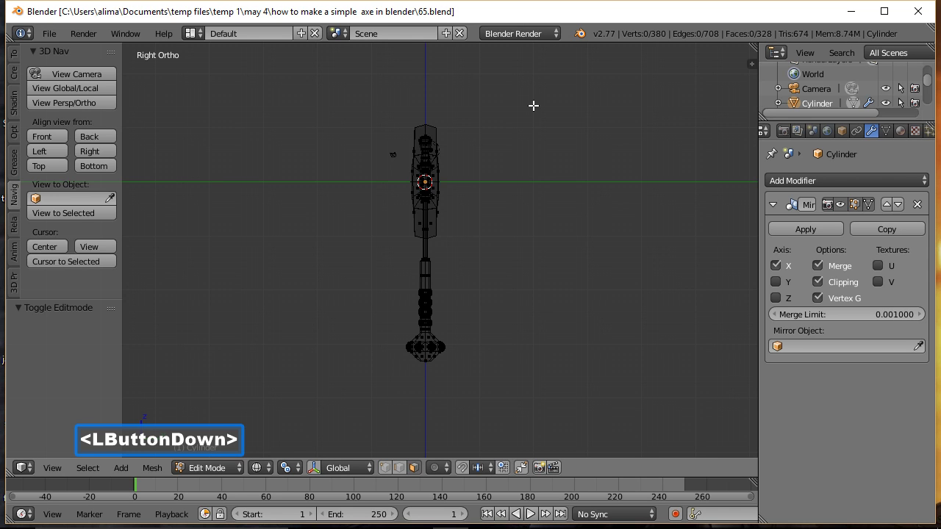
Switch to vertex selection and box-select all vertices on the positive Y half of the axe
{"action": "left_click", "coordinate": [387, 467]}
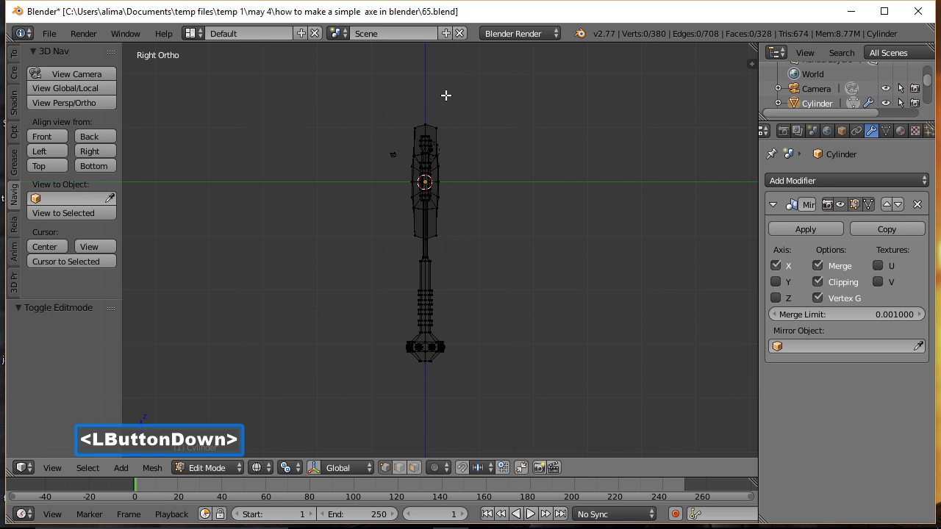
{"action": "key", "text": "b"}
{"action": "left_click_drag", "start_coordinate": [423, 92], "coordinate": [542, 378]}
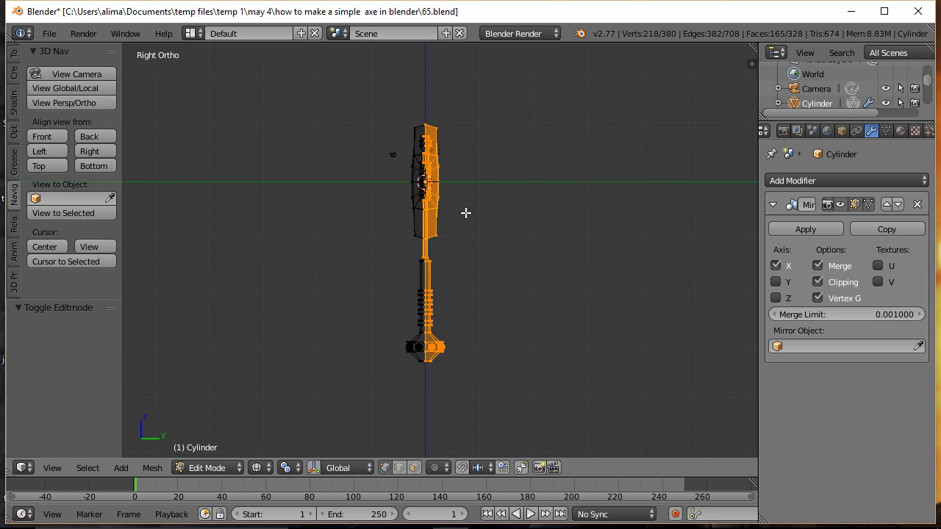
Deselect the stray vertices on the negative Y side of the axe head and save the file as 66.blend
{"action": "key", "text": "b"}
{"action": "left_click_drag", "start_coordinate": [390, 123], "coordinate": [441, 241]}
{"action": "key", "text": "KP_Decimal"}
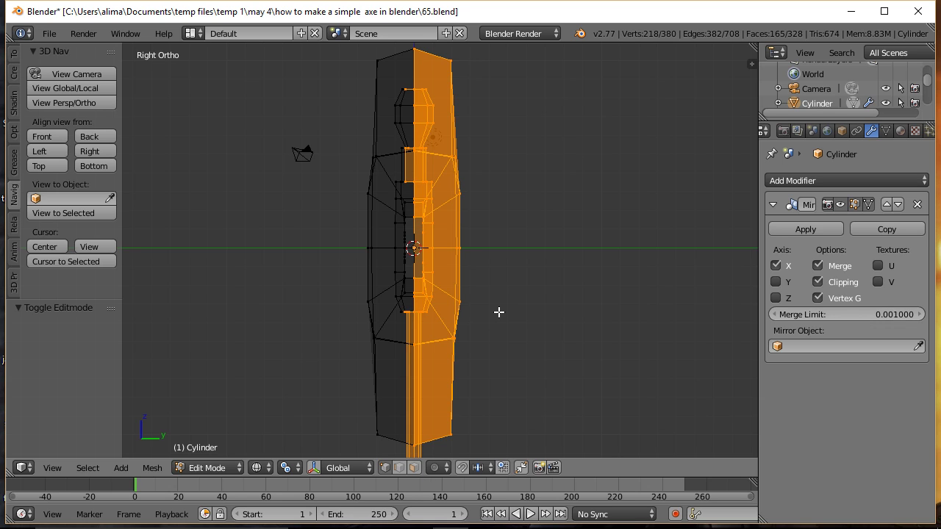
{"action": "key", "text": "c"}
{"action": "middle_click_drag", "start_coordinate": [393, 93], "coordinate": [399, 178]}
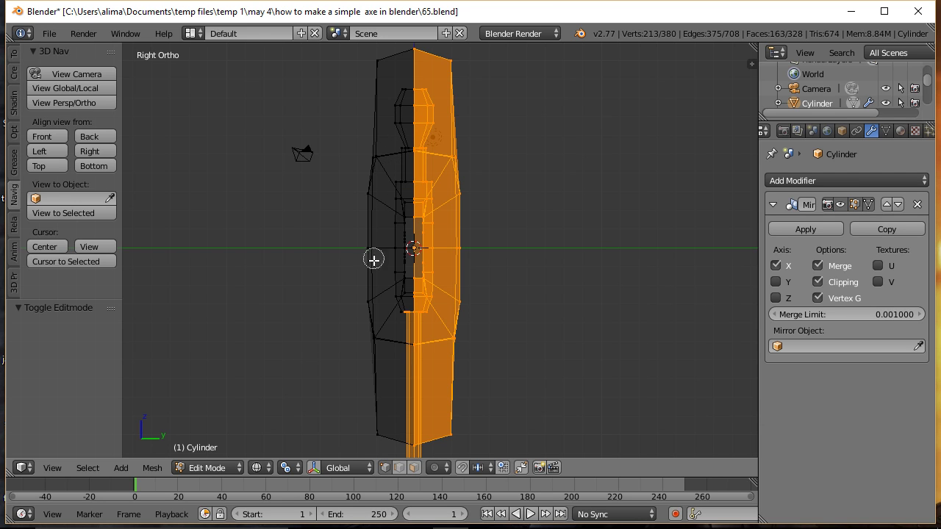
{"action": "middle_click_drag", "start_coordinate": [395, 314], "coordinate": [395, 321]}
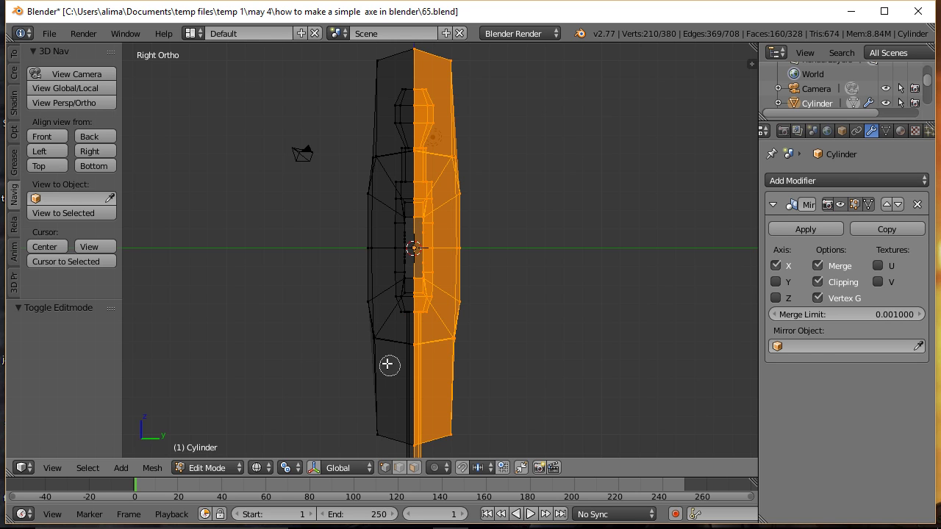
{"action": "key", "text": "Escape"}
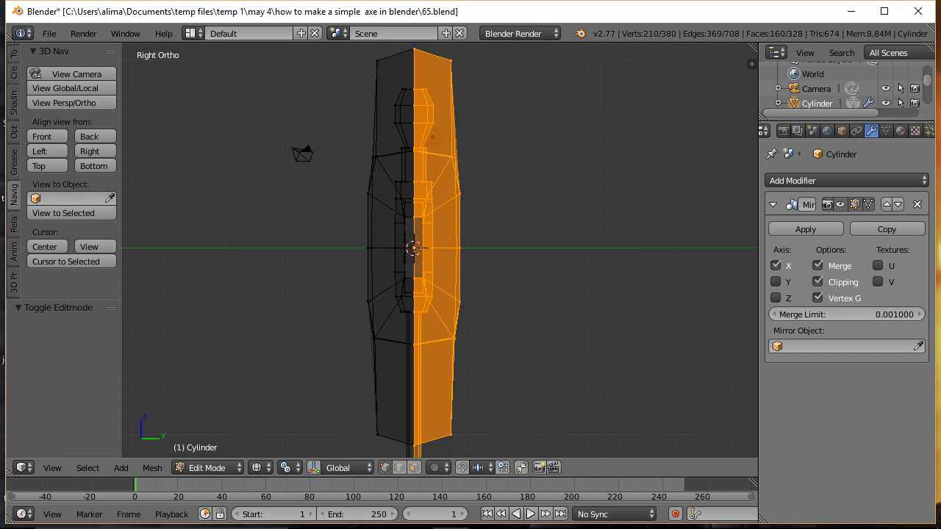
{"action": "key", "text": "ctrl+alt+s"}
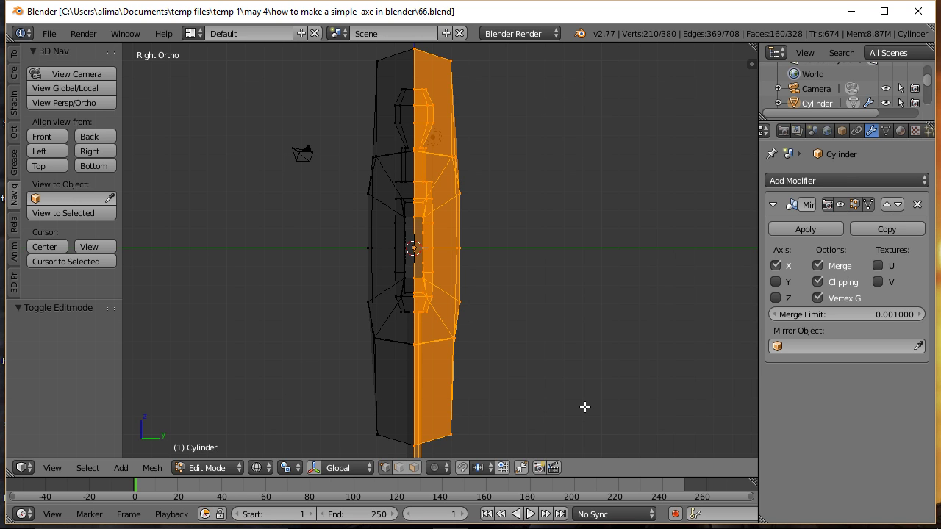
Deselect the stray negative Y vertices where the thin shaft meets the thicker grip
{"action": "middle_click_drag", "start_coordinate": [583, 407], "coordinate": [588, 183], "text": "shift"}
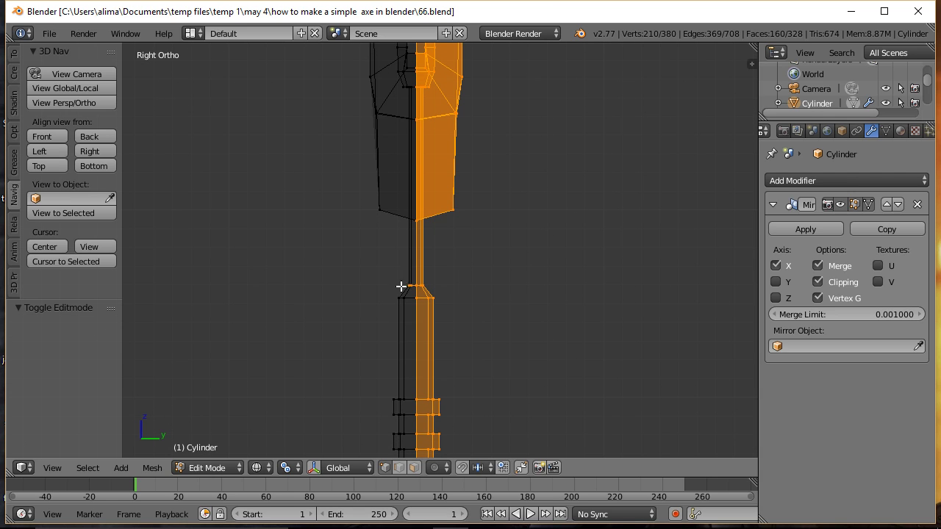
{"action": "key", "text": "c"}
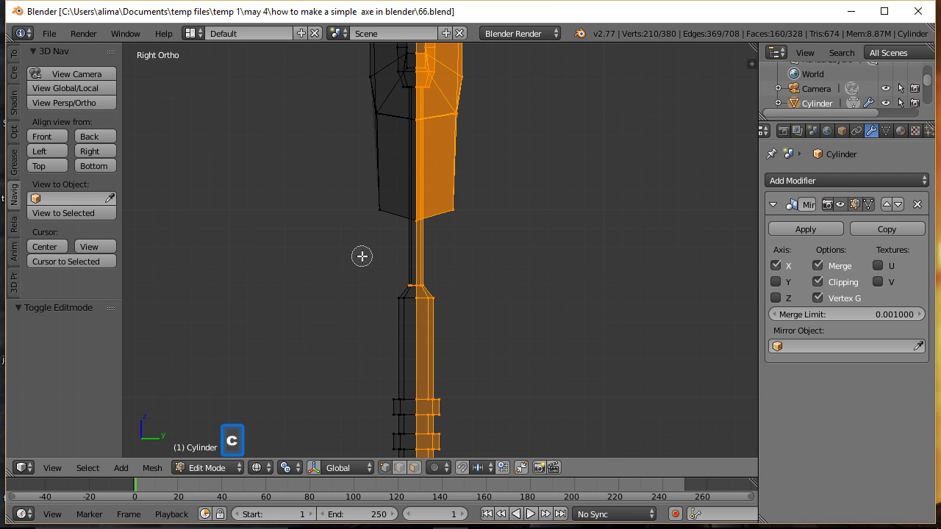
{"action": "middle_click_drag", "start_coordinate": [395, 281], "coordinate": [402, 288]}
{"action": "right_click", "coordinate": [397, 287]}
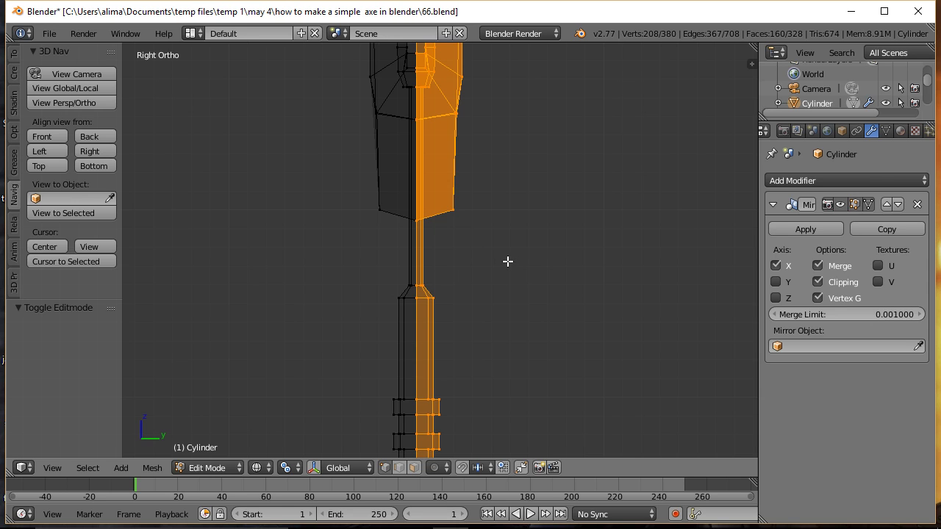
Switch to face selection, delete the selected faces of the axe's positive Y half, and save the file as 67.blend
{"action": "middle_click_drag", "start_coordinate": [533, 353], "coordinate": [542, 202], "text": "shift"}
{"action": "middle_click_drag", "start_coordinate": [564, 375], "coordinate": [559, 266], "text": "shift"}
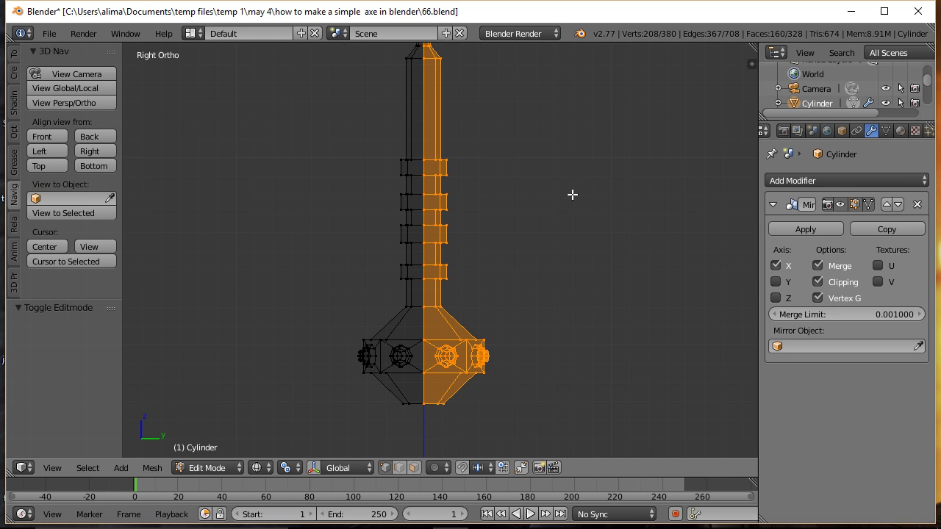
{"action": "middle_click_drag", "start_coordinate": [569, 170], "coordinate": [580, 225], "text": "ctrl"}
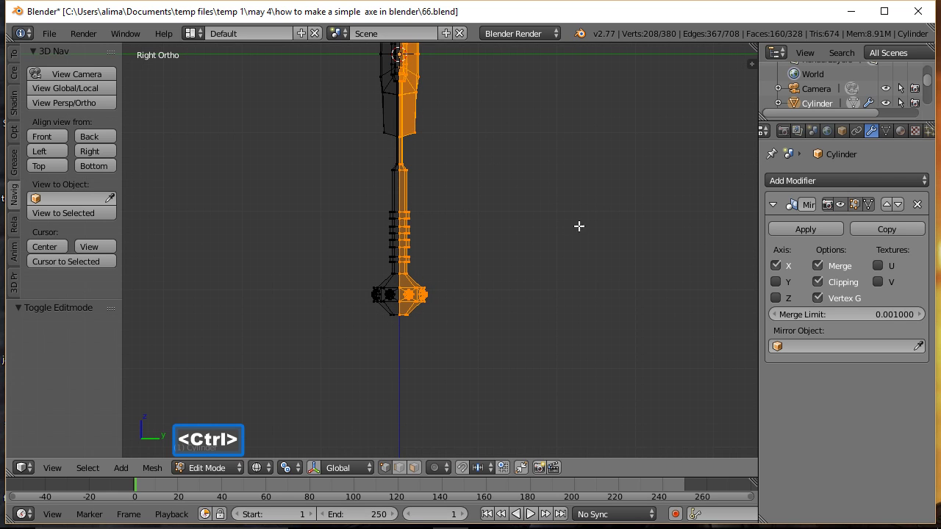
{"action": "middle_click_drag", "start_coordinate": [526, 122], "coordinate": [547, 252], "text": "shift"}
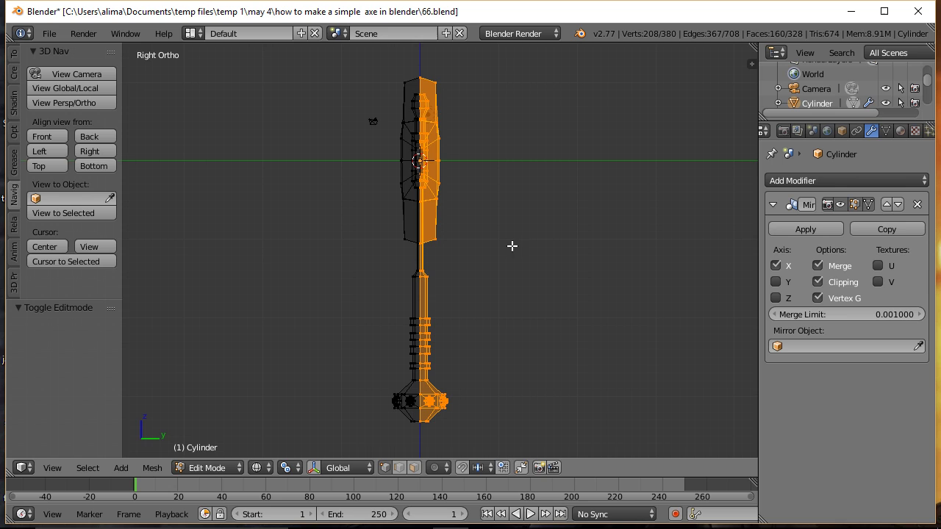
{"action": "left_click", "coordinate": [414, 468]}
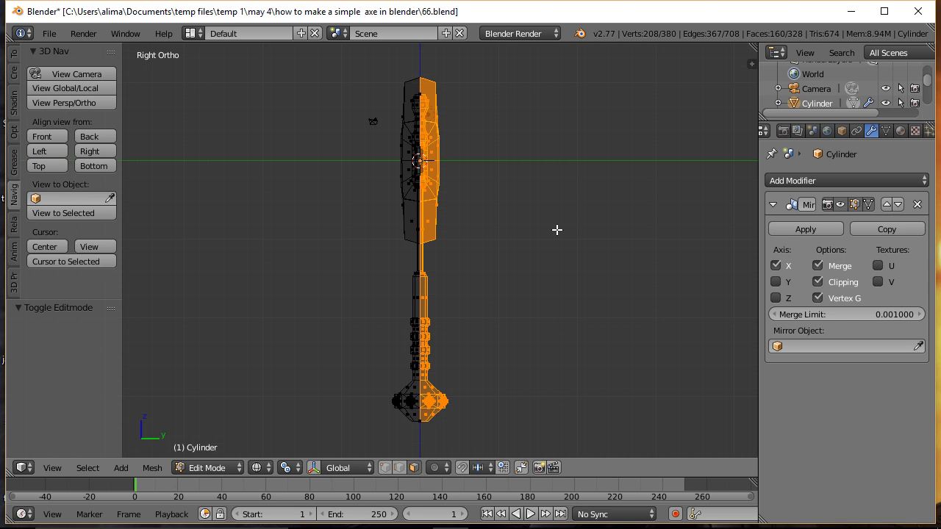
{"action": "key", "text": "x"}
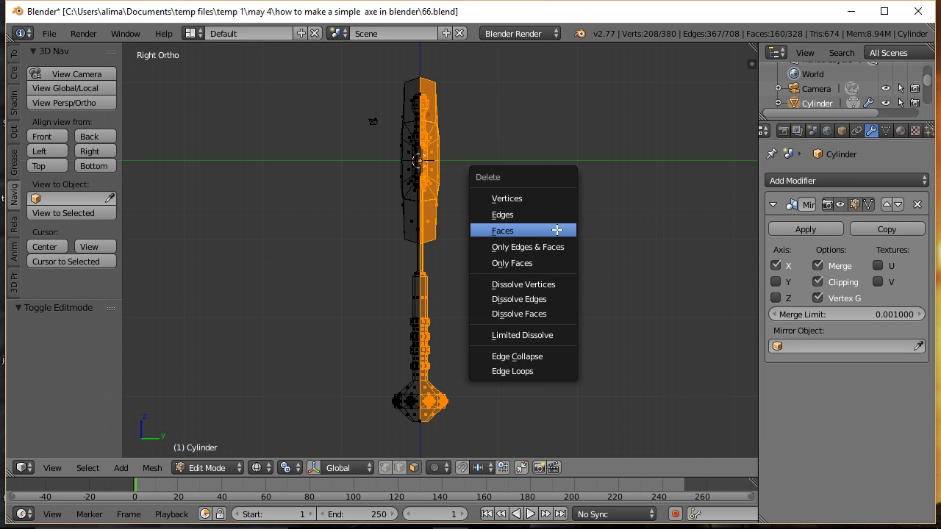
{"action": "left_click", "coordinate": [557, 230]}
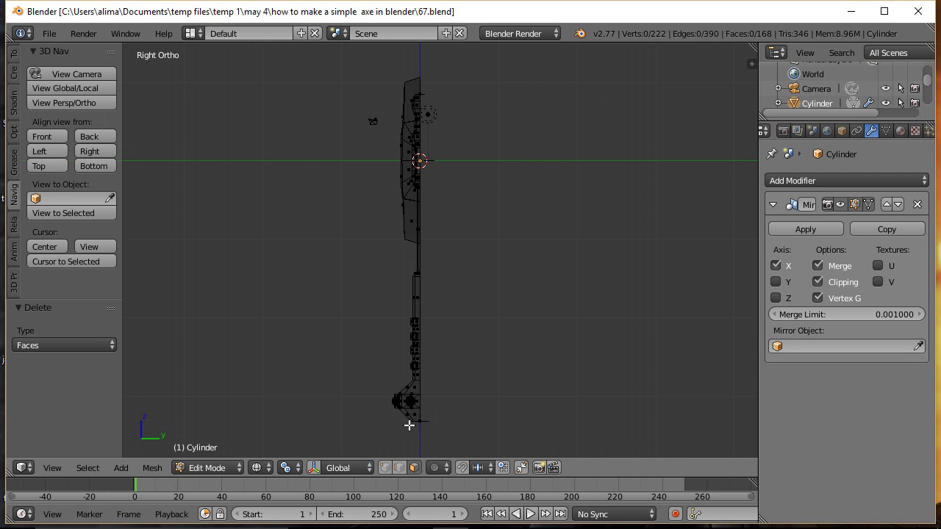
Delete the leftover vertices on the positive Y side beneath the pommel in vertex selection mode
{"action": "left_click", "coordinate": [386, 471]}
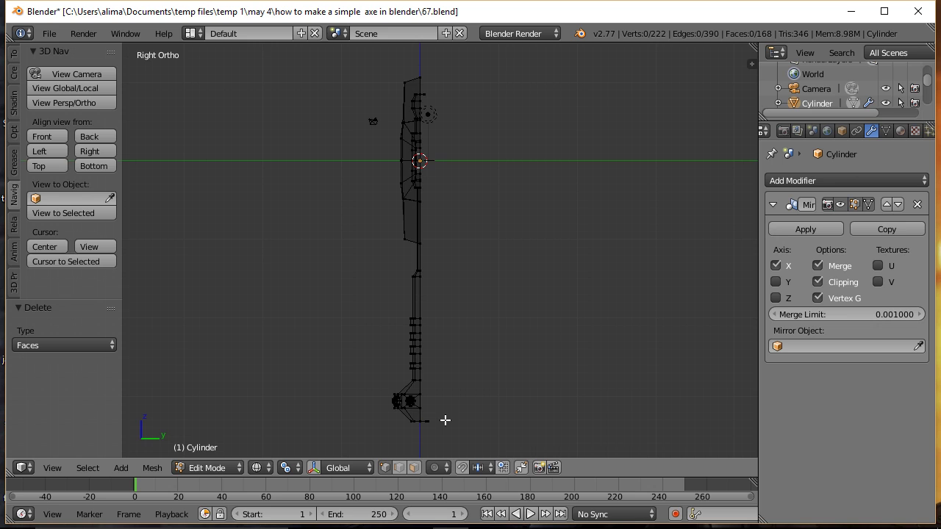
{"action": "key", "text": "c"}
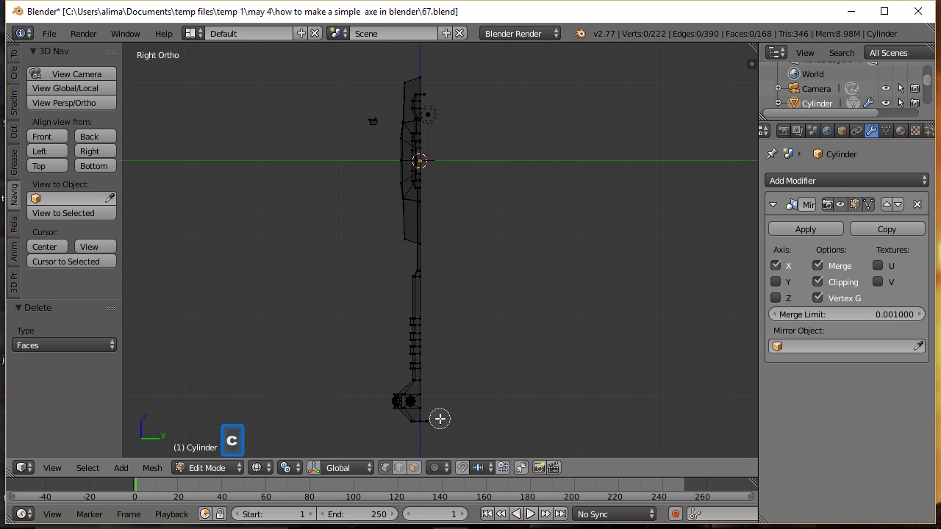
{"action": "left_click", "coordinate": [436, 424]}
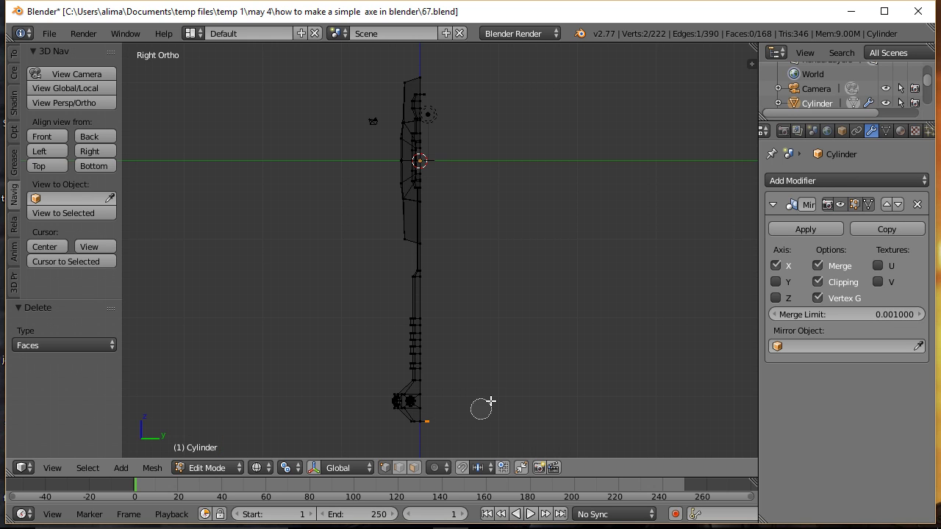
{"action": "right_click", "coordinate": [512, 388]}
{"action": "key", "text": "x"}
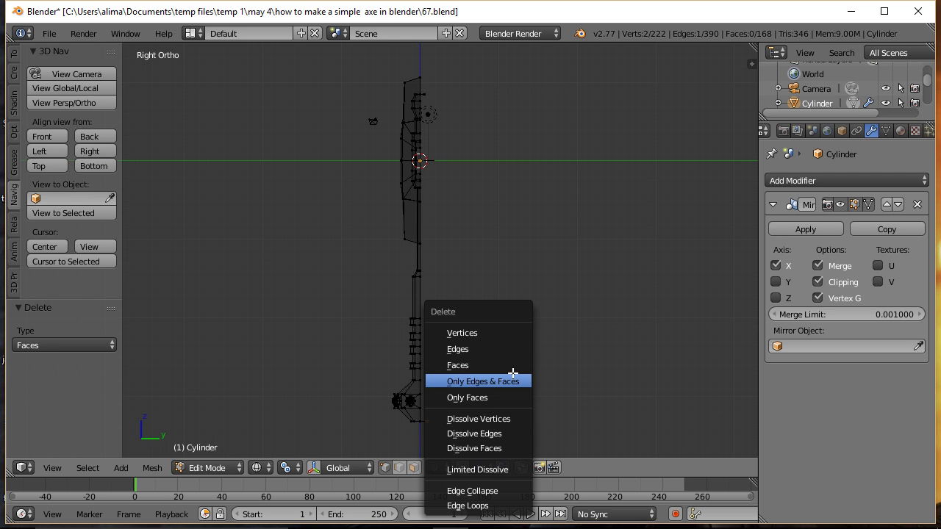
{"action": "left_click", "coordinate": [512, 335]}
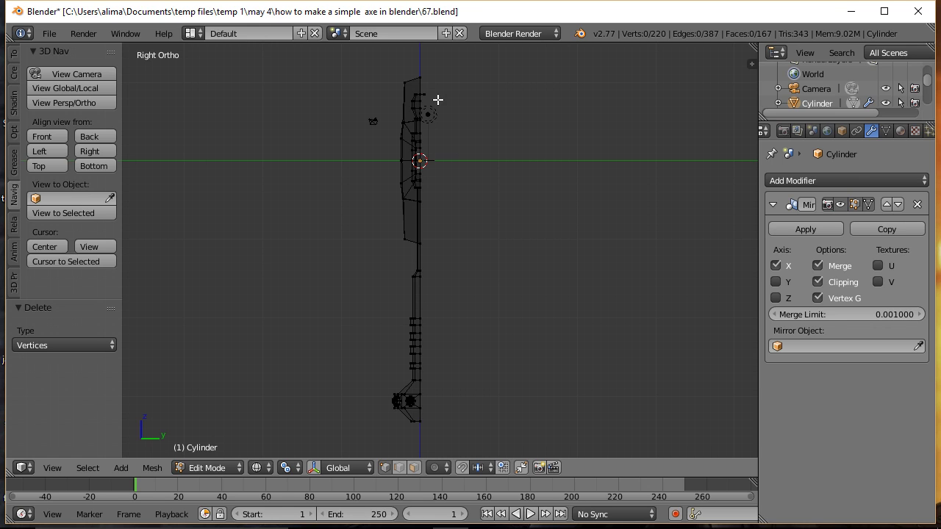
Delete the leftover positive Y vertices at the upper tip of the shaft and save the file as 68.blend
{"action": "key", "text": "c"}
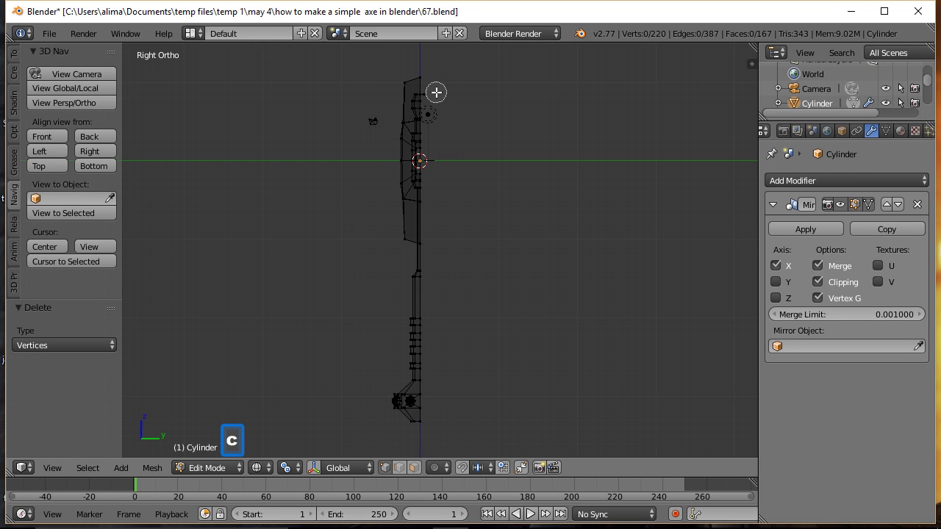
{"action": "left_click_drag", "start_coordinate": [437, 92], "coordinate": [433, 95]}
{"action": "right_click", "coordinate": [462, 104]}
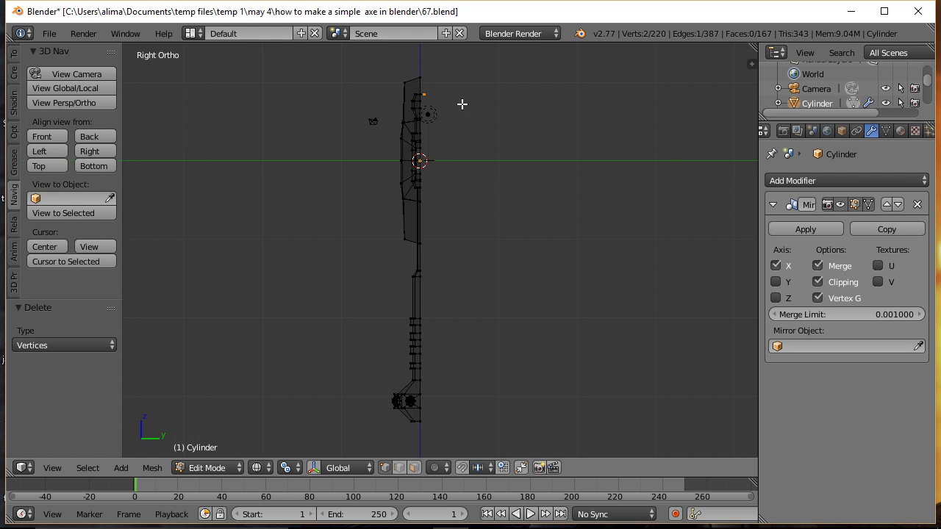
{"action": "key", "text": "x"}
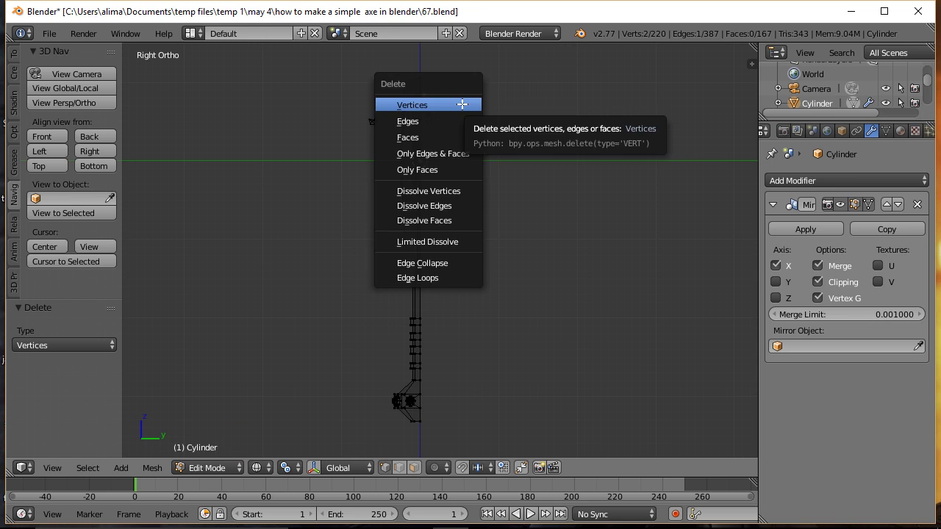
{"action": "left_click", "coordinate": [462, 104]}
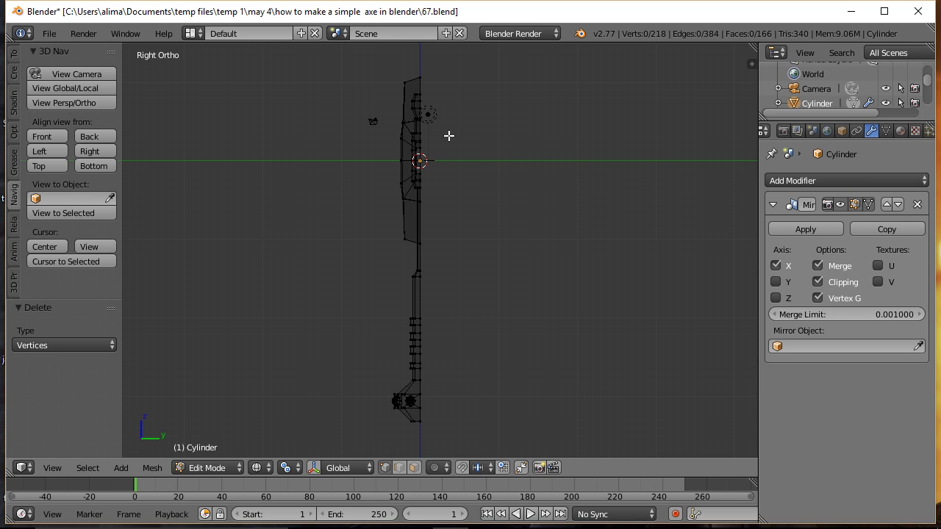
{"action": "key", "text": "c"}
{"action": "right_click", "coordinate": [496, 157]}
{"action": "key", "text": "ctrl+alt+s"}
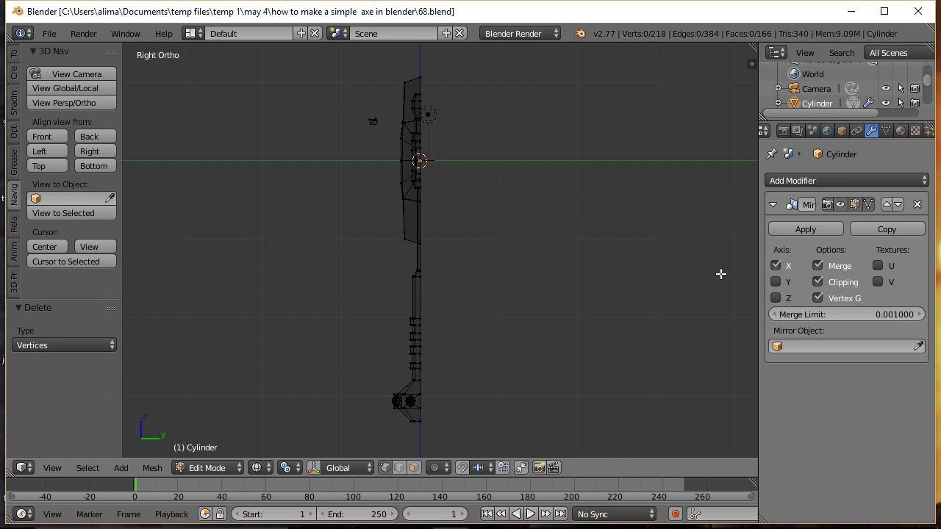
Enable the Y axis in the Mirror modifier and save the file as 69.blend
{"action": "left_click", "coordinate": [776, 283]}
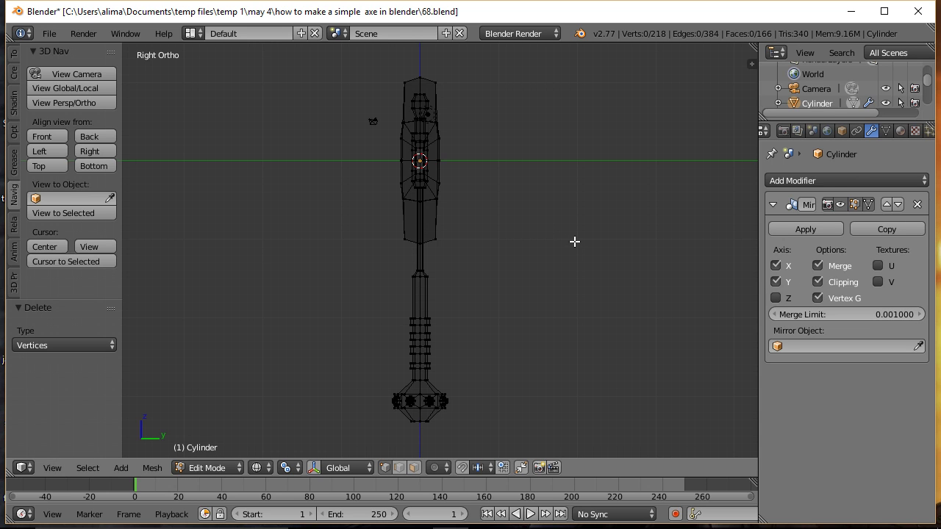
{"action": "key", "text": "ctrl+shift+s"}
{"action": "key", "text": "KP_Add"}
{"action": "key", "text": "Return"}
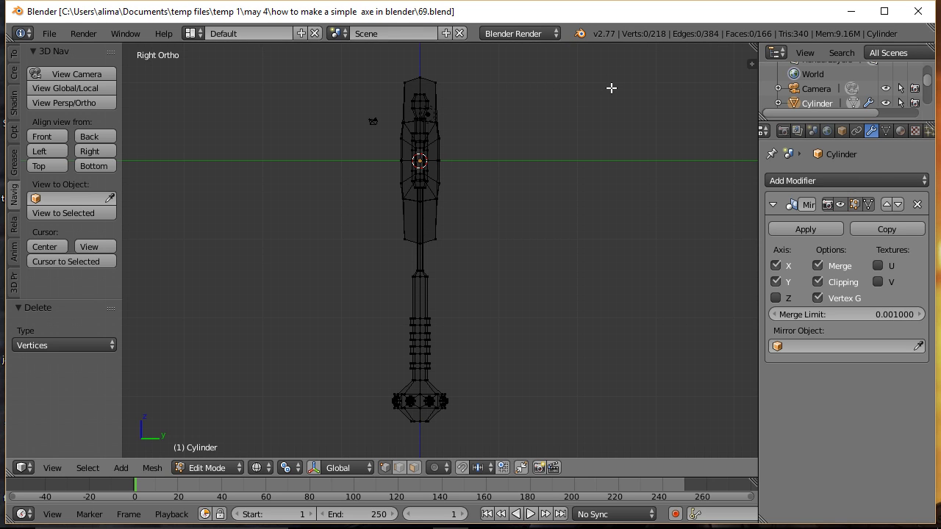
Show the axe in solid shading and select the edge loop around the neck opening on the positive X side
{"action": "key", "text": "z"}
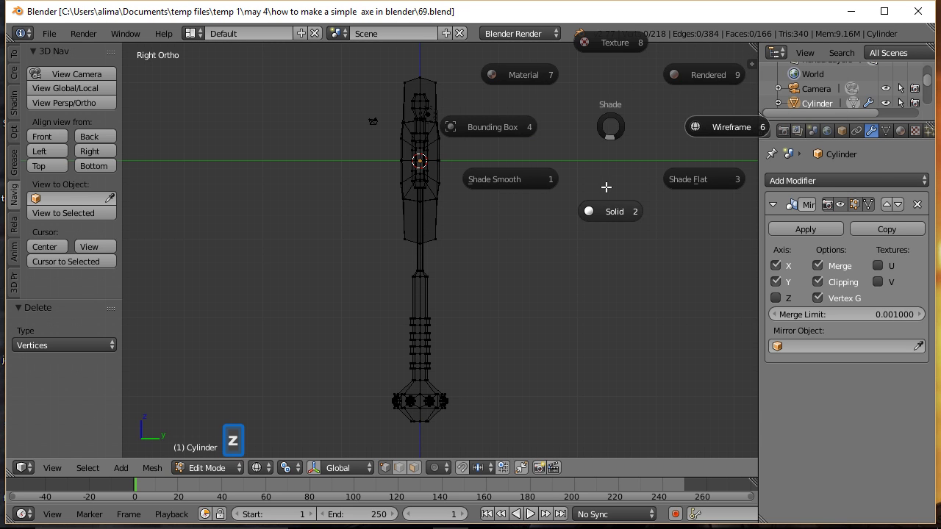
{"action": "left_click", "coordinate": [615, 213]}
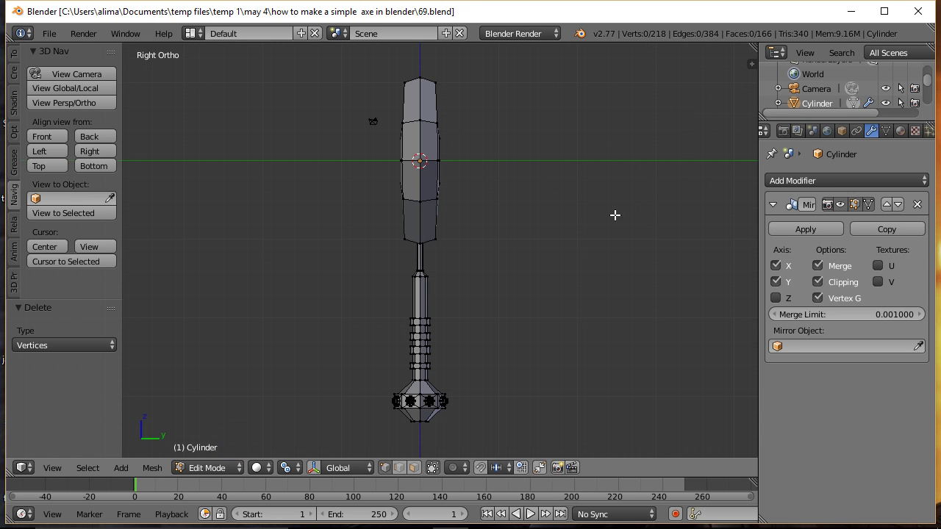
{"action": "left_click", "coordinate": [53, 136]}
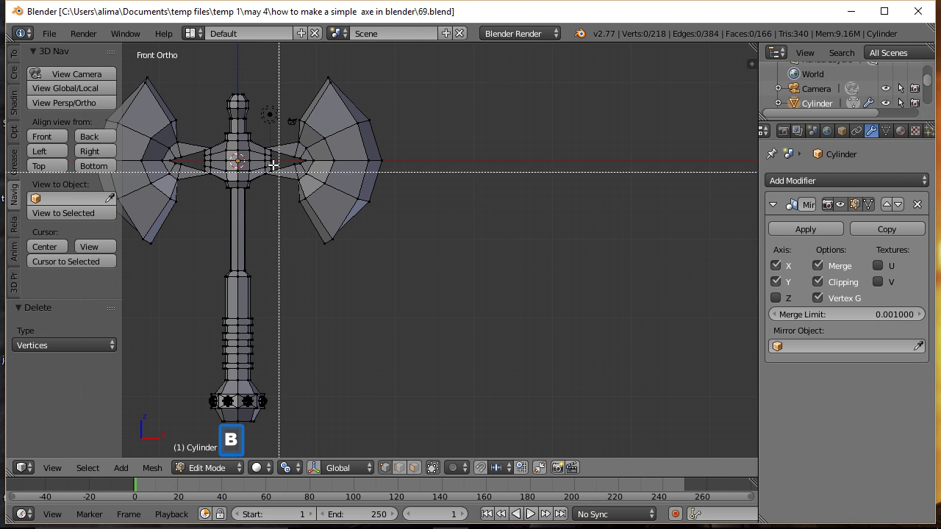
{"action": "scroll", "coordinate": [330, 195], "scroll_direction": "up", "scroll_amount": 6}
{"action": "middle_click_drag", "start_coordinate": [431, 248], "coordinate": [478, 267]}
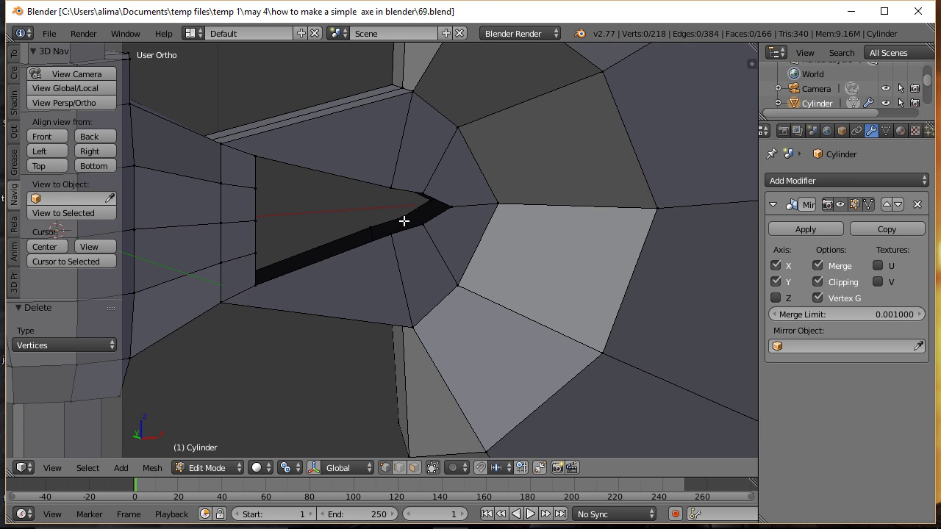
{"action": "left_click", "coordinate": [400, 468]}
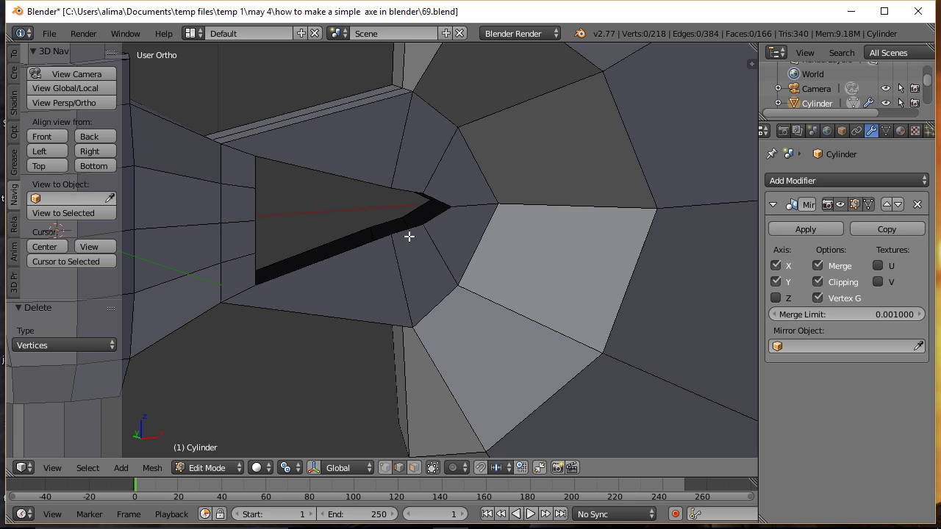
{"action": "key", "text": "alt"}
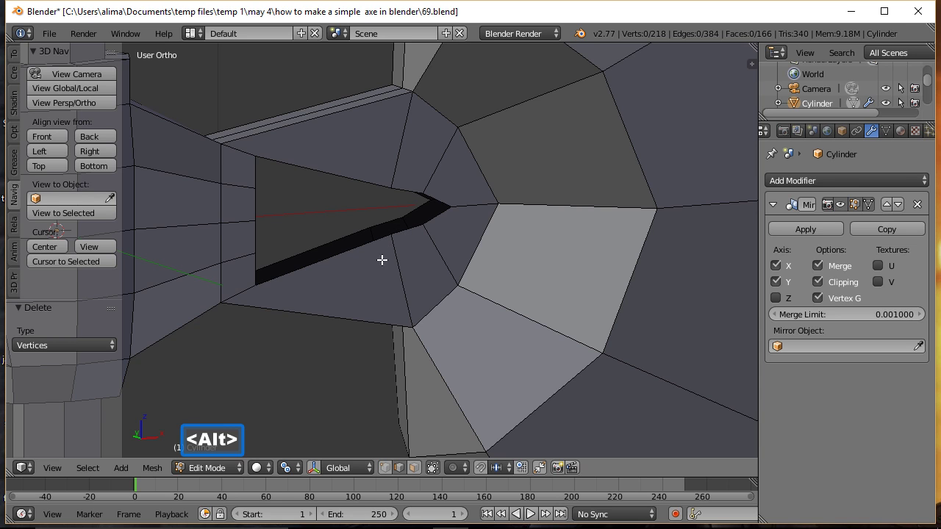
{"action": "left_click", "coordinate": [374, 241], "text": "alt"}
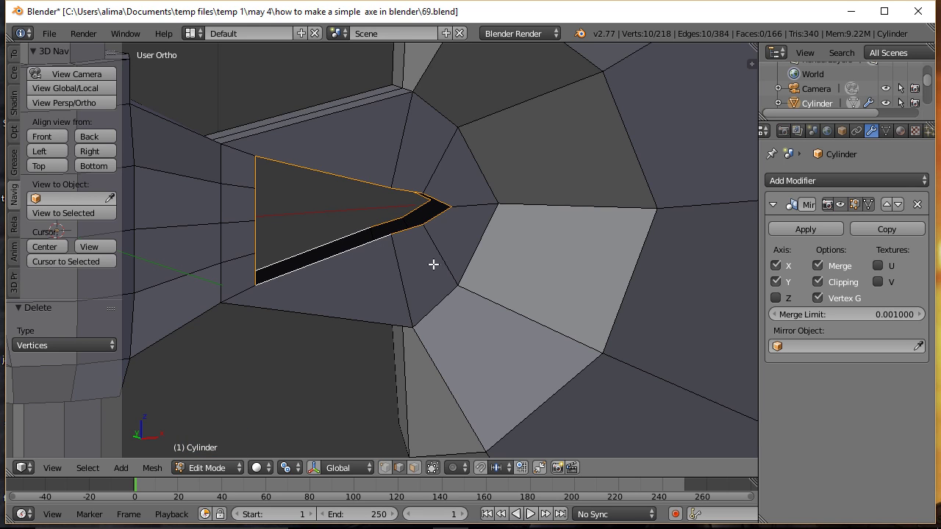
Extrude the neck opening's edge loop and move the new edges about 0.983 along Y to form its inner walls
{"action": "key", "text": "e"}
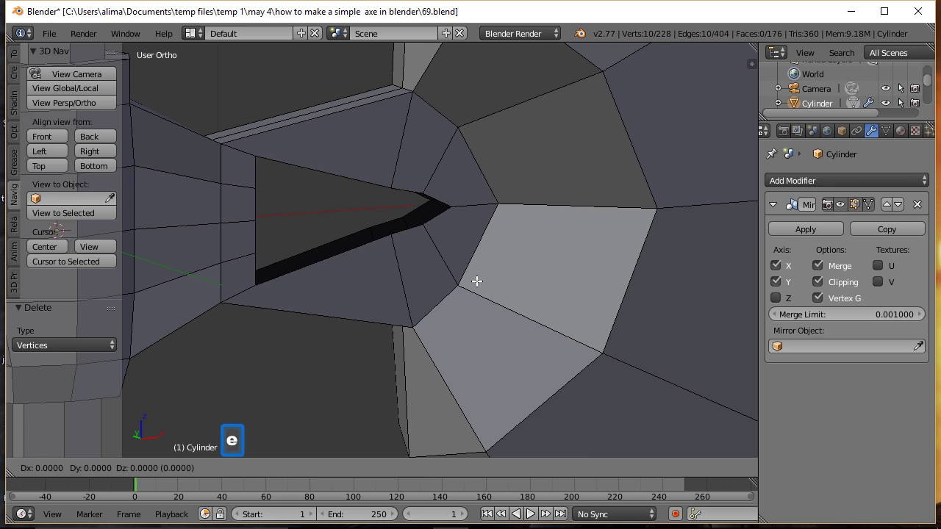
{"action": "right_click", "coordinate": [477, 281]}
{"action": "middle_click_drag", "start_coordinate": [471, 281], "coordinate": [467, 281]}
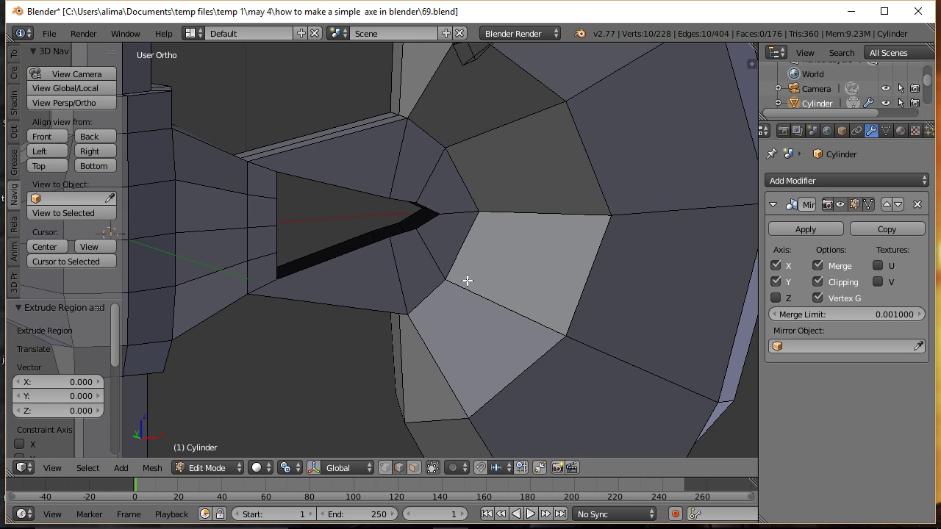
{"action": "left_click", "coordinate": [314, 468]}
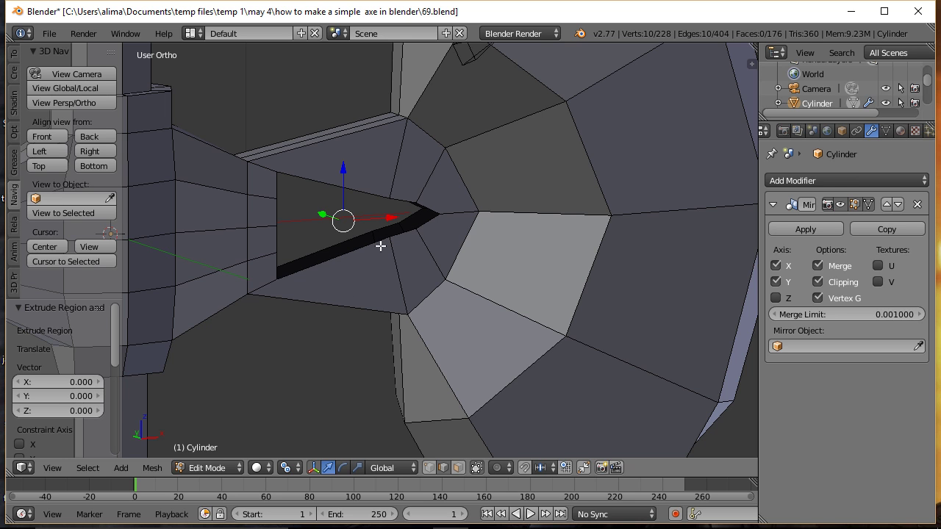
{"action": "middle_click_drag", "start_coordinate": [330, 298], "coordinate": [372, 311]}
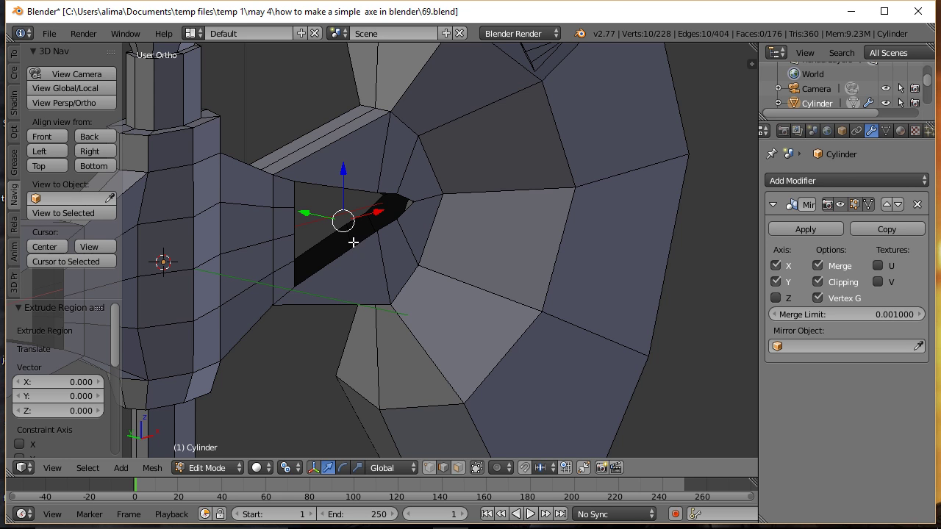
{"action": "key", "text": "g"}
{"action": "key", "text": "y"}
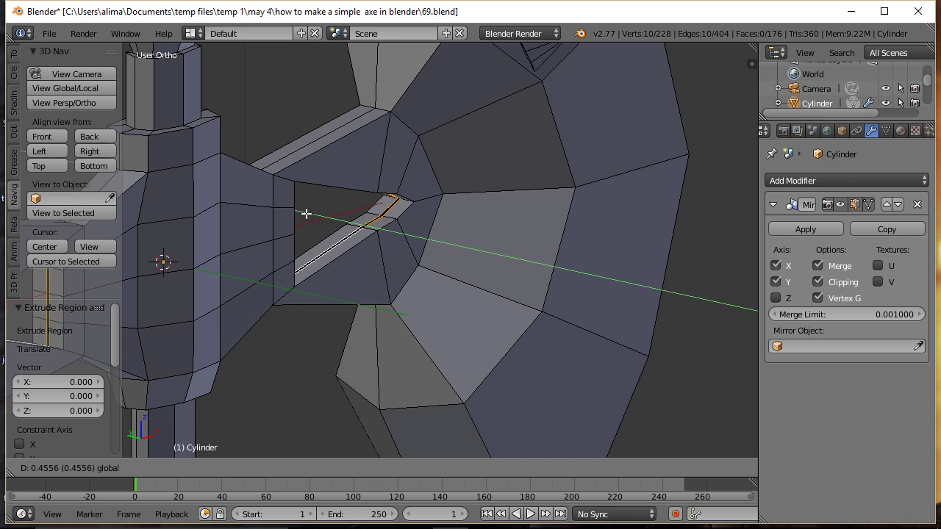
{"action": "left_click", "coordinate": [291, 213]}
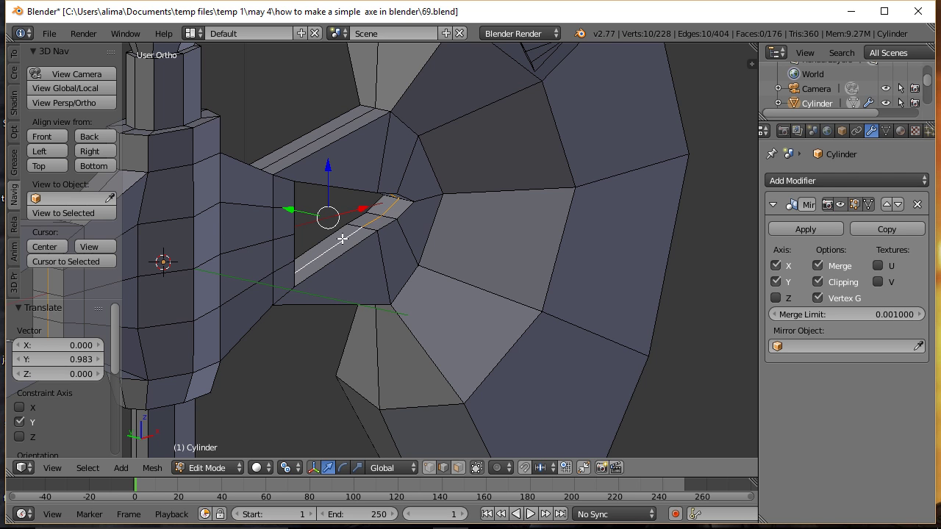
Remove doubles across the whole mesh and save the file as 70.blend
{"action": "middle_click_drag", "start_coordinate": [434, 296], "coordinate": [375, 277]}
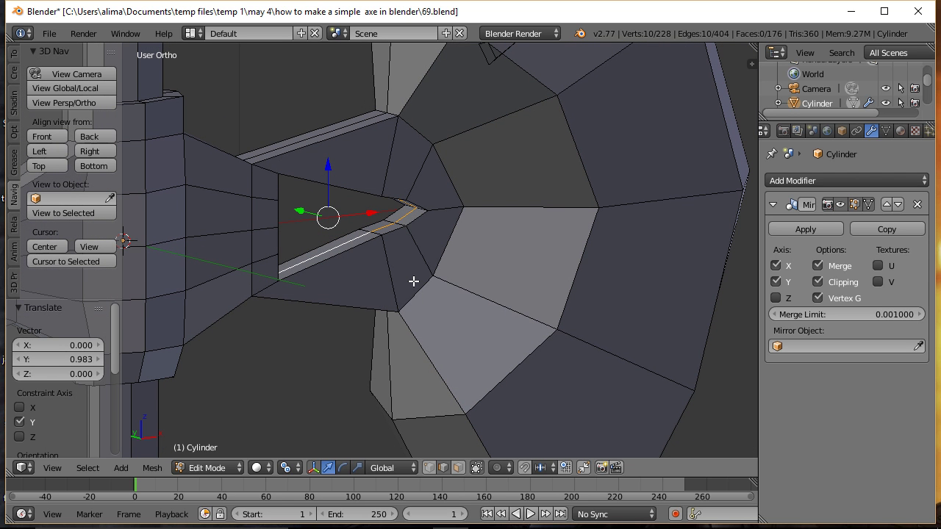
{"action": "key", "text": "a"}
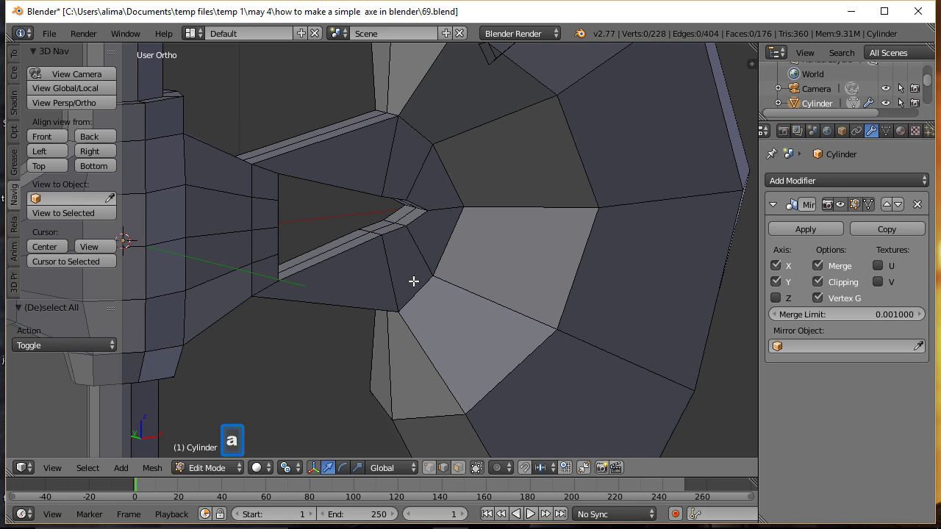
{"action": "key", "text": "a"}
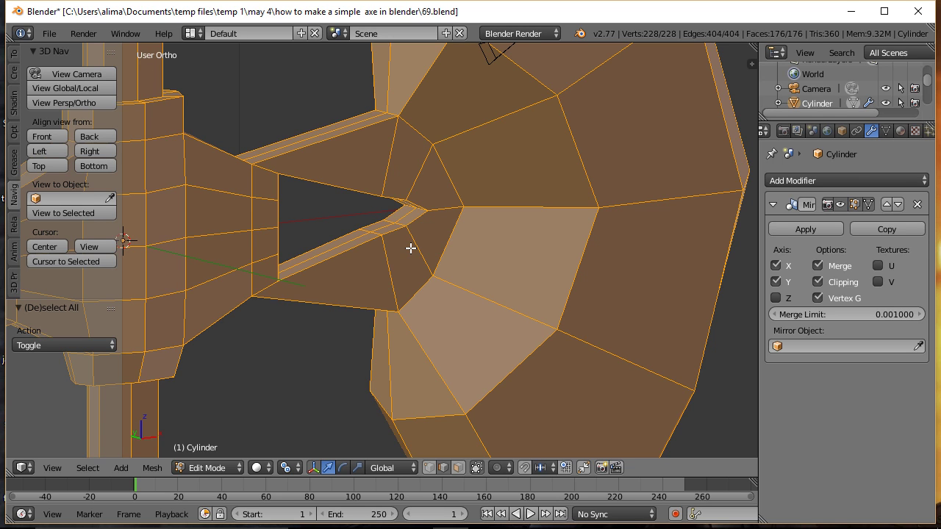
{"action": "key", "text": "w"}
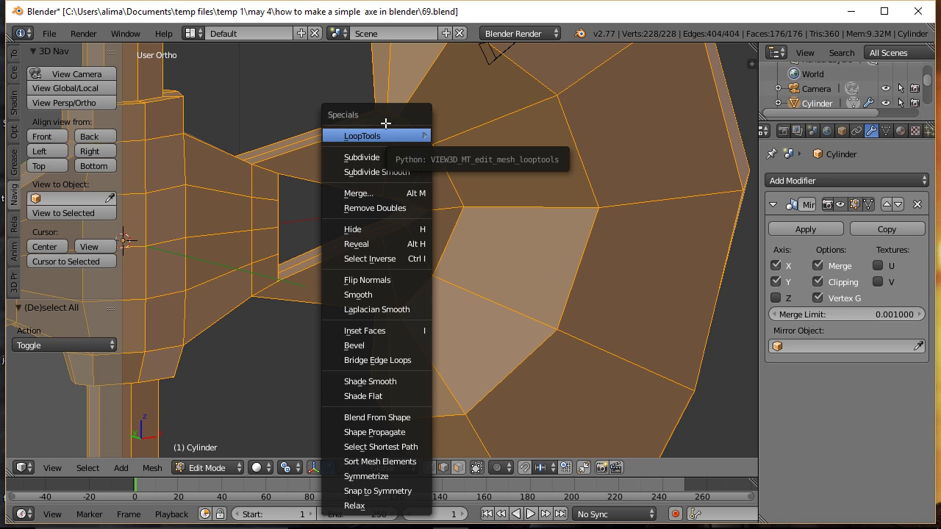
{"action": "left_click", "coordinate": [394, 210]}
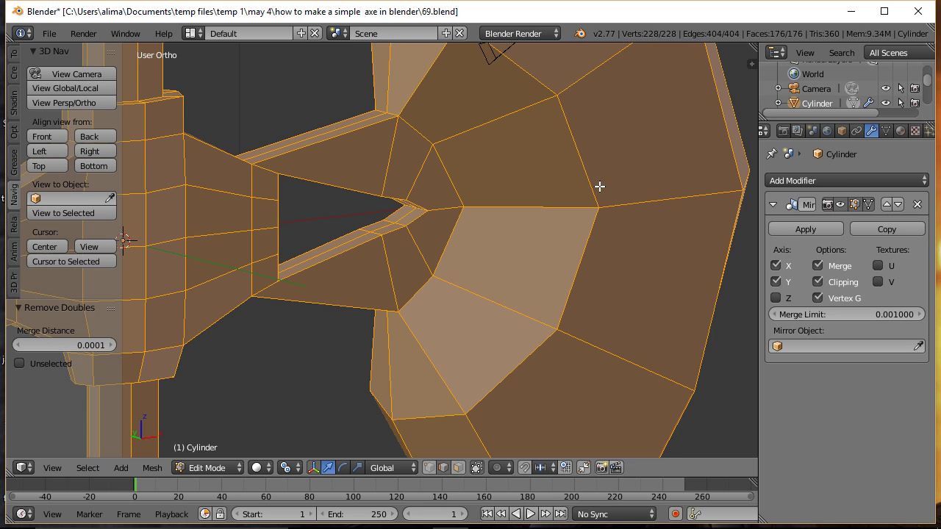
{"action": "key", "text": "a"}
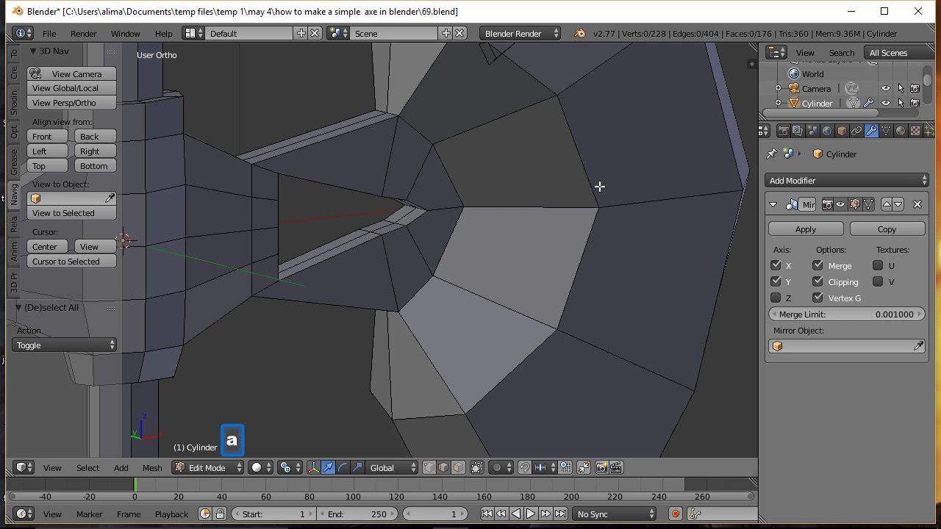
{"action": "key", "text": "ctrl+alt+s"}
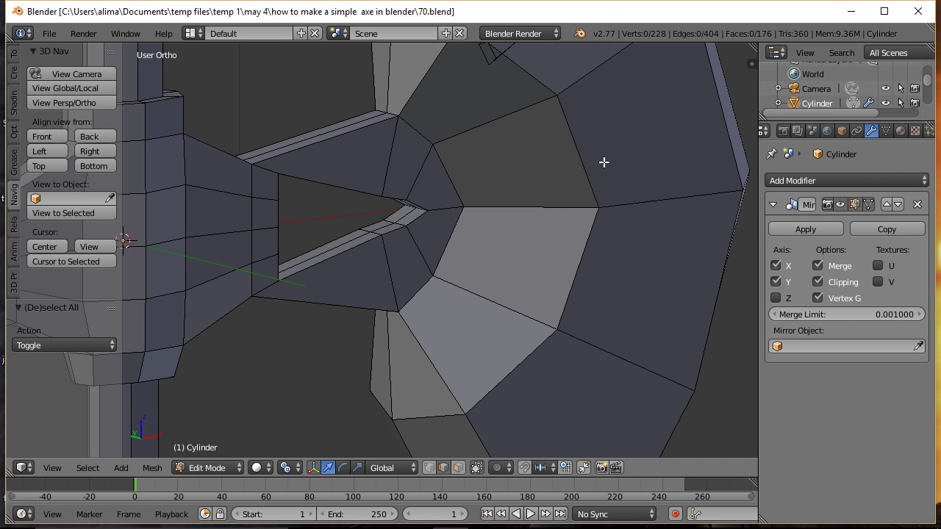
Select the four inner edges along the blade's cutting bevel and move them slightly along positive Y and -0.283 along X
{"action": "key", "text": "ctrl"}
{"action": "middle_click_drag", "start_coordinate": [609, 162], "coordinate": [491, 259], "text": "ctrl"}
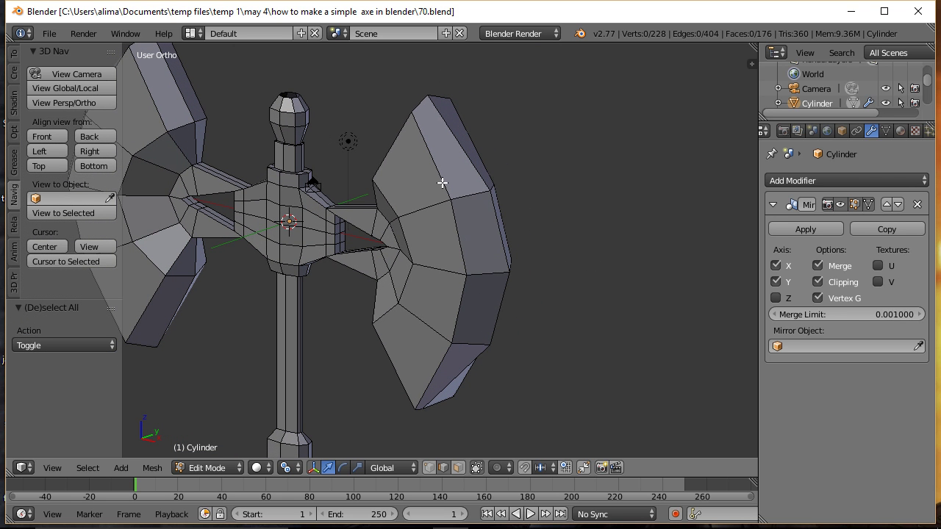
{"action": "right_click", "coordinate": [443, 185]}
{"action": "right_click", "coordinate": [457, 238], "text": "shift"}
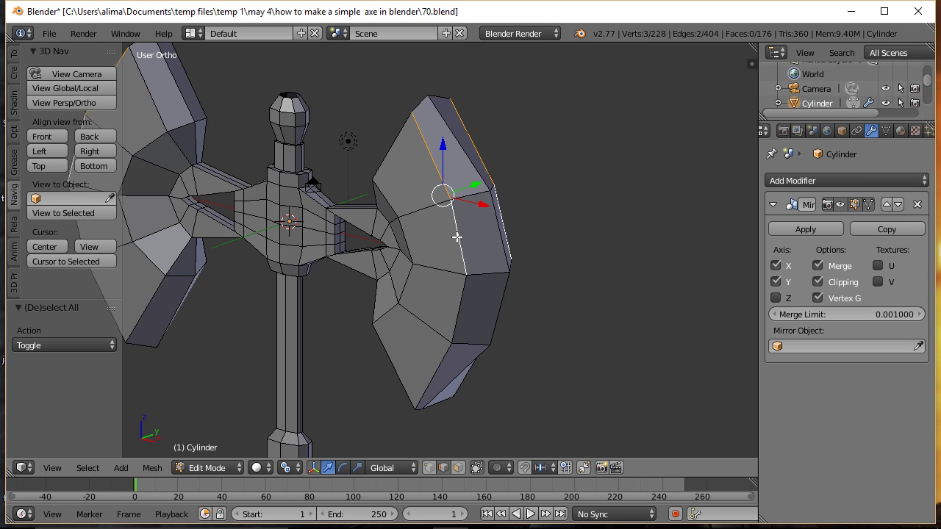
{"action": "right_click", "coordinate": [458, 294], "text": "shift"}
{"action": "right_click", "coordinate": [437, 361], "text": "shift"}
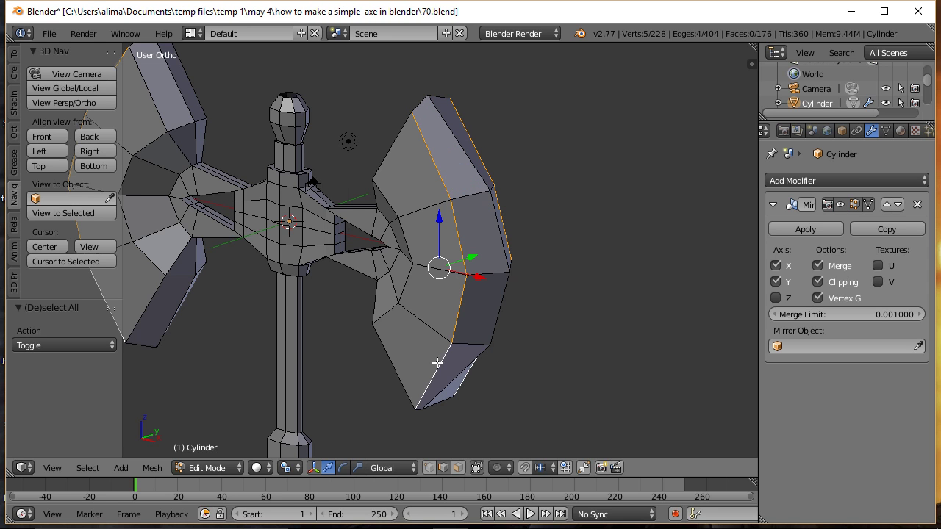
{"action": "middle_click_drag", "start_coordinate": [585, 271], "coordinate": [515, 294]}
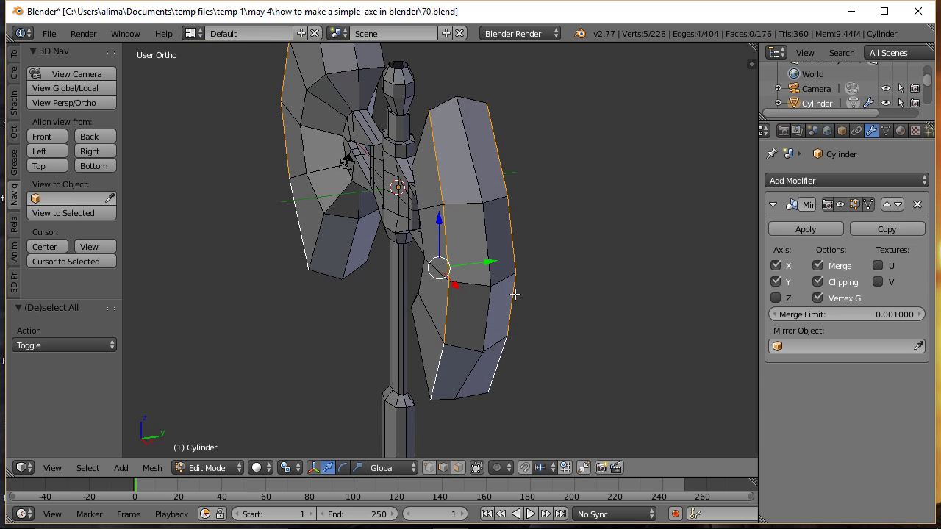
{"action": "left_click_drag", "start_coordinate": [488, 262], "coordinate": [498, 263]}
{"action": "middle_click_drag", "start_coordinate": [396, 262], "coordinate": [505, 243]}
{"action": "left_click_drag", "start_coordinate": [504, 266], "coordinate": [502, 270]}
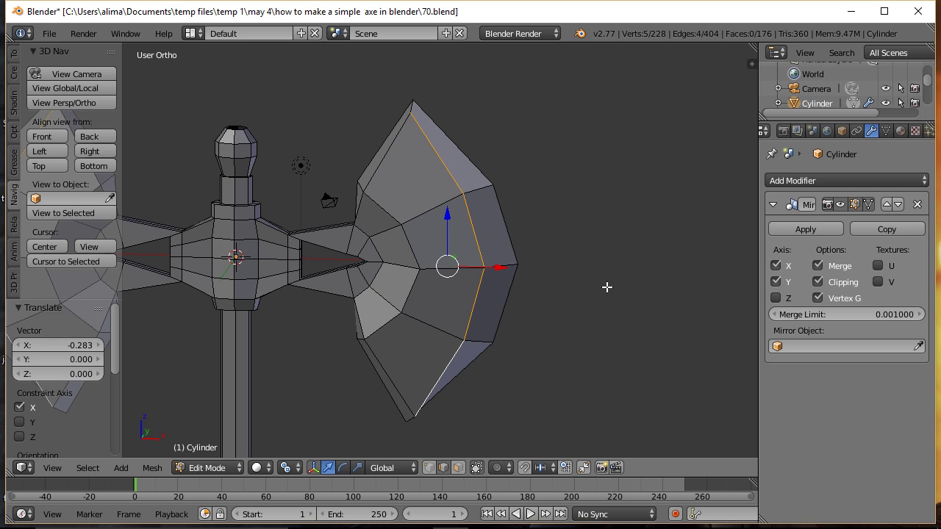
Scale the selected cutting bevel edges to about 0.947 and save the file as 71.blend
{"action": "key", "text": "s"}
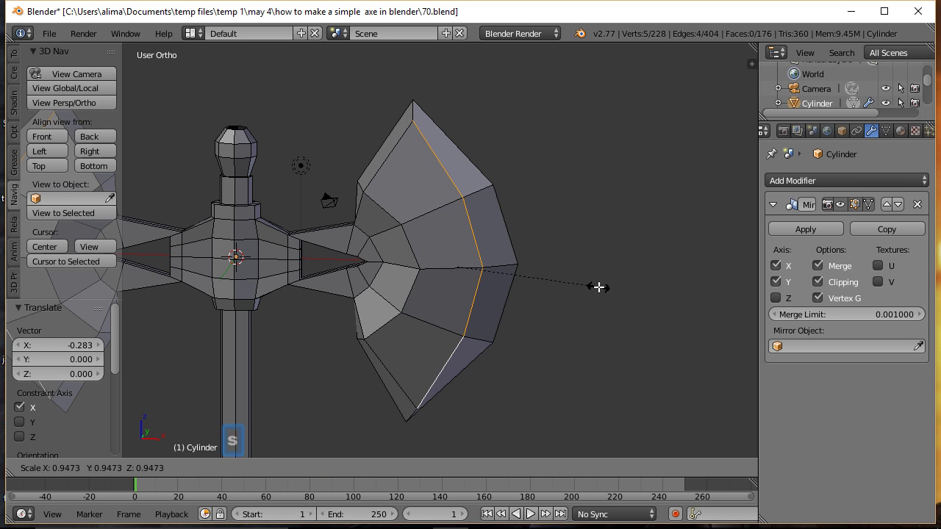
{"action": "left_click", "coordinate": [598, 286]}
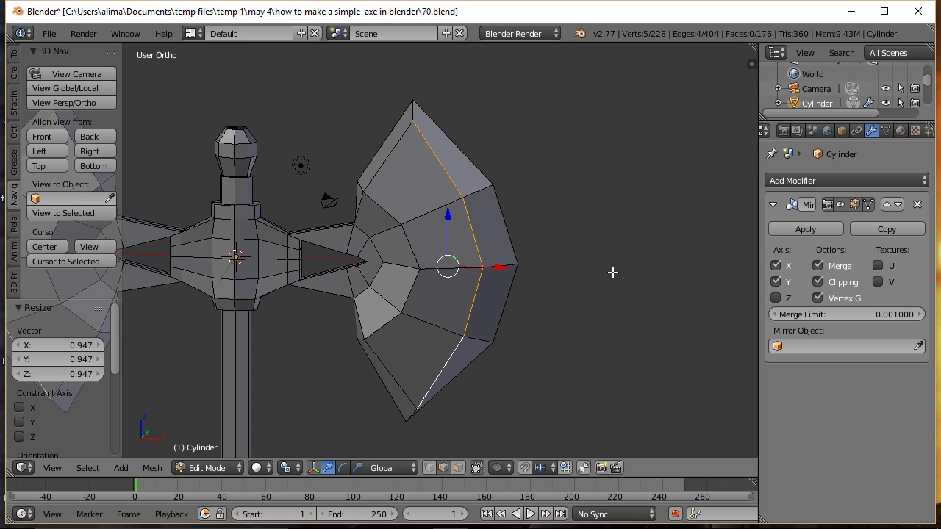
{"action": "key", "text": "a"}
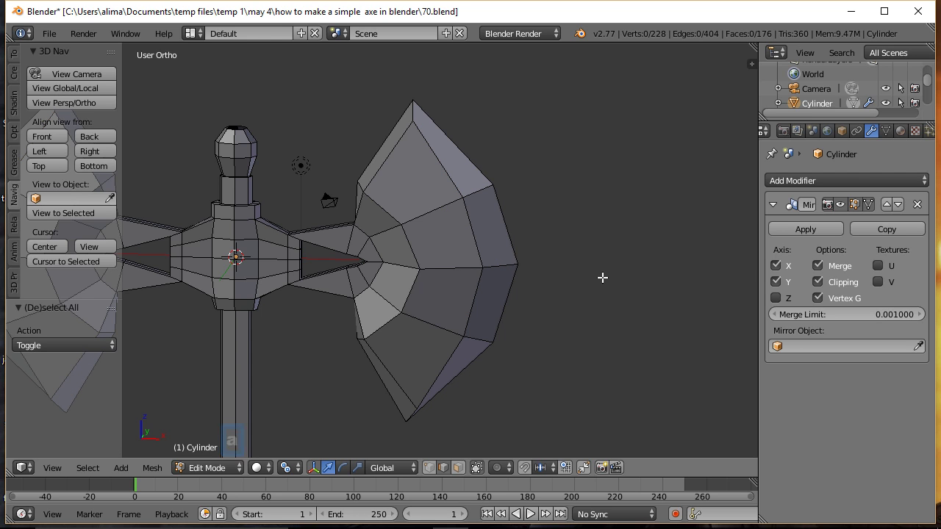
{"action": "key", "text": "ctrl+alt+s"}
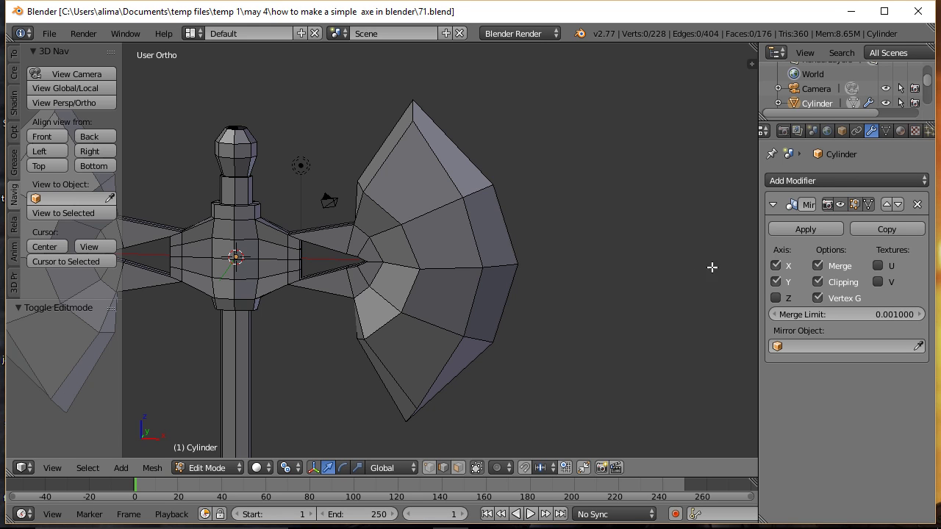
Disable the X axis in the Mirror modifier and apply the remaining Y mirroring in Object Mode
{"action": "left_click", "coordinate": [776, 266]}
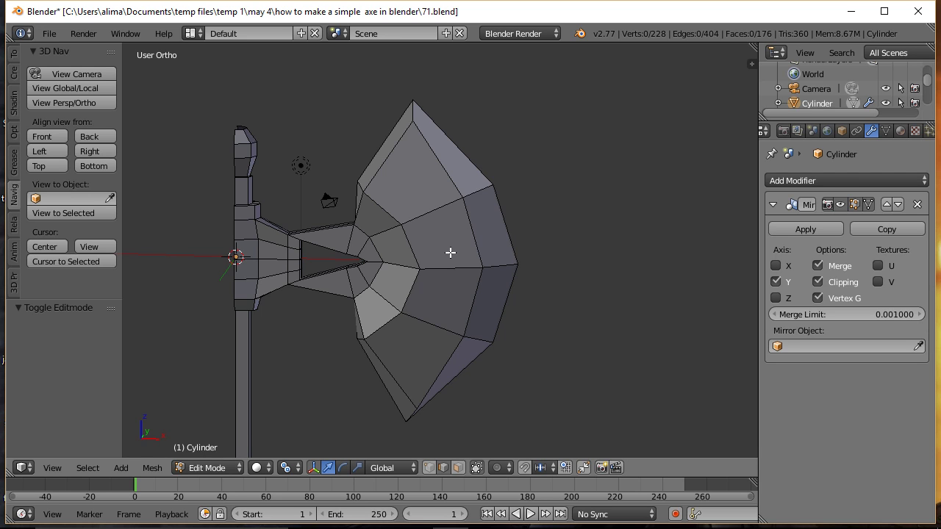
{"action": "left_click", "coordinate": [239, 477]}
{"action": "left_click", "coordinate": [235, 451]}
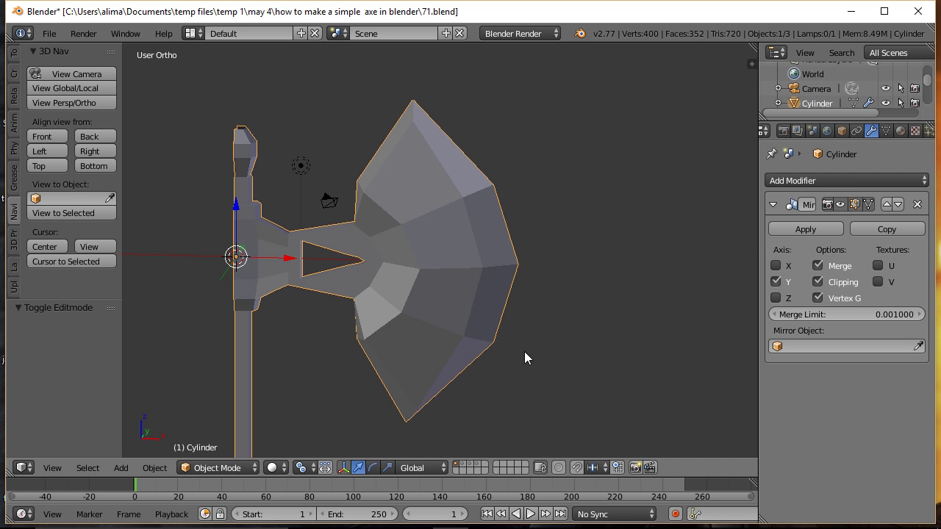
{"action": "left_click", "coordinate": [805, 230]}
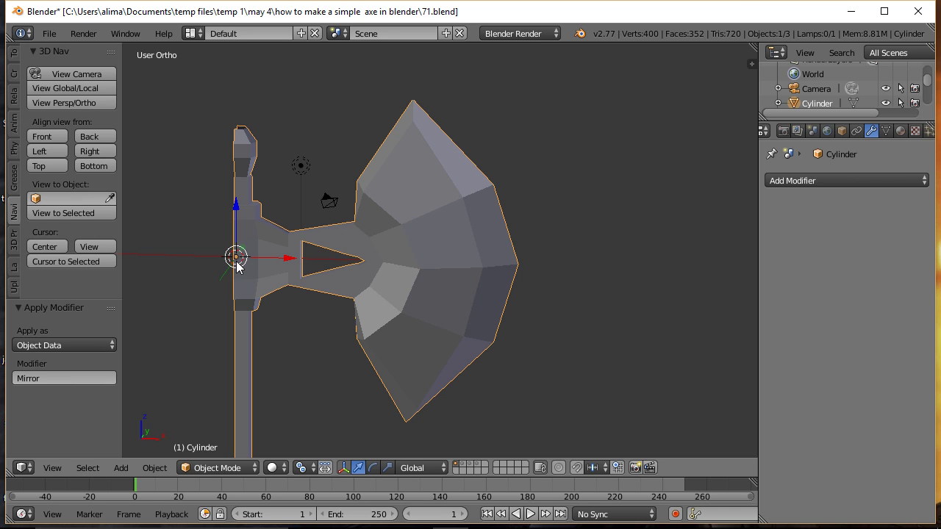
Add a new X-axis Mirror modifier with clipping and edit cage display enabled, and save the file as 72.blend
{"action": "left_click", "coordinate": [48, 137]}
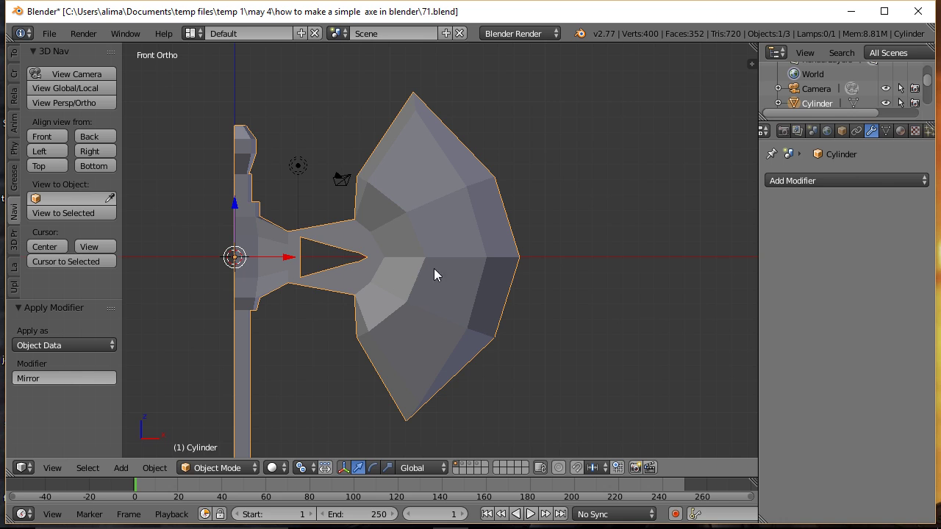
{"action": "left_click", "coordinate": [922, 184]}
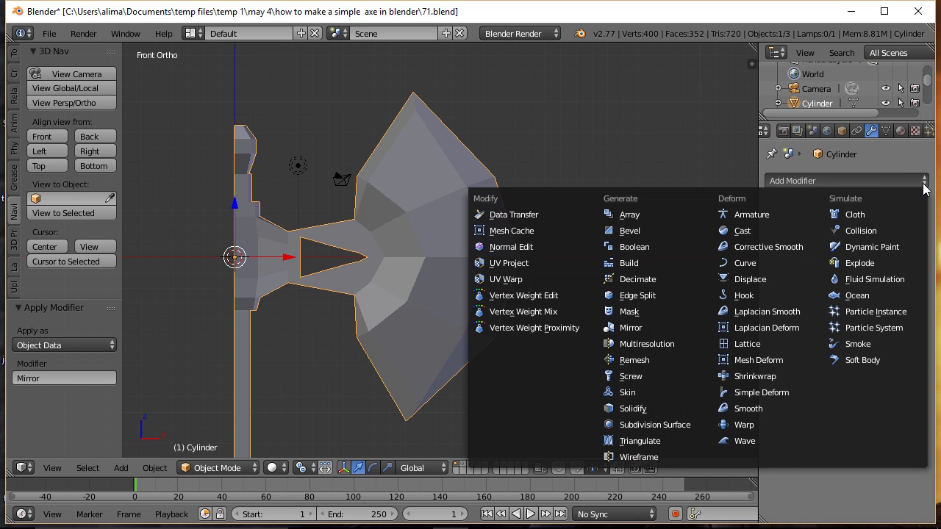
{"action": "left_click", "coordinate": [630, 328]}
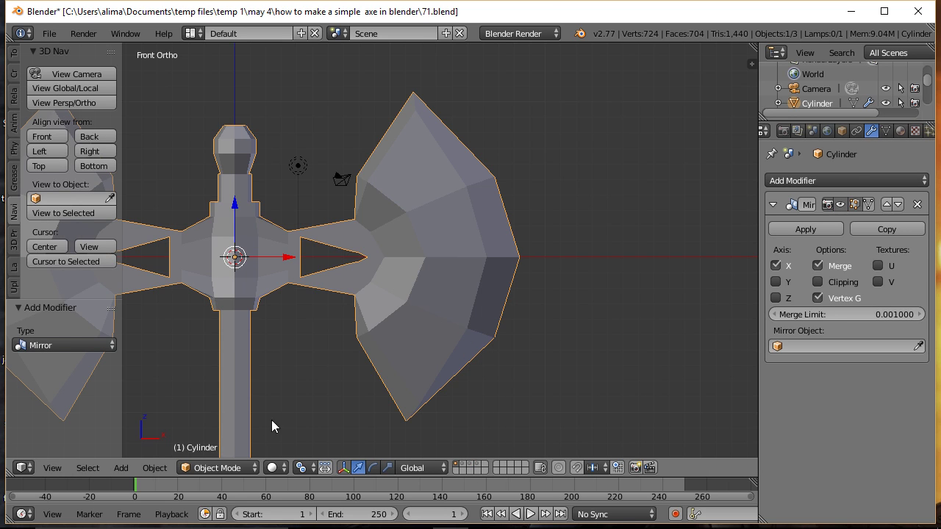
{"action": "left_click", "coordinate": [255, 469]}
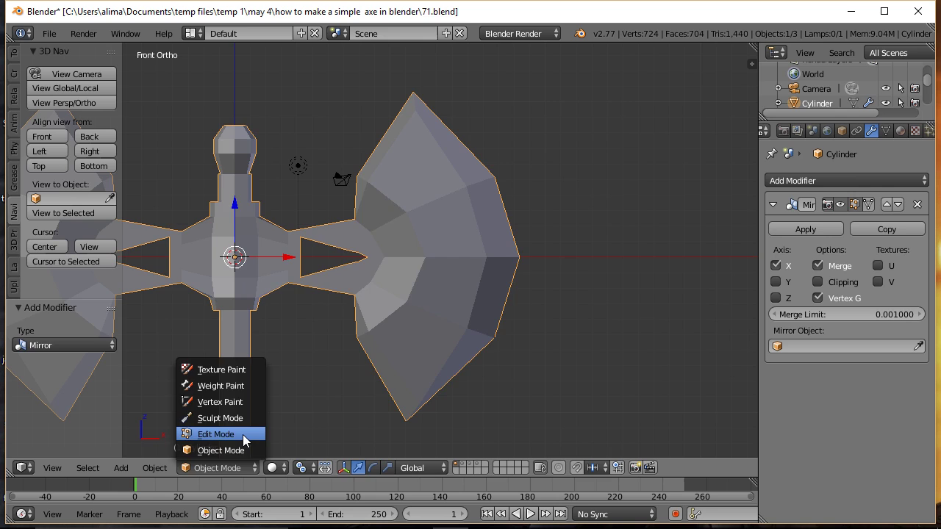
{"action": "left_click", "coordinate": [242, 435]}
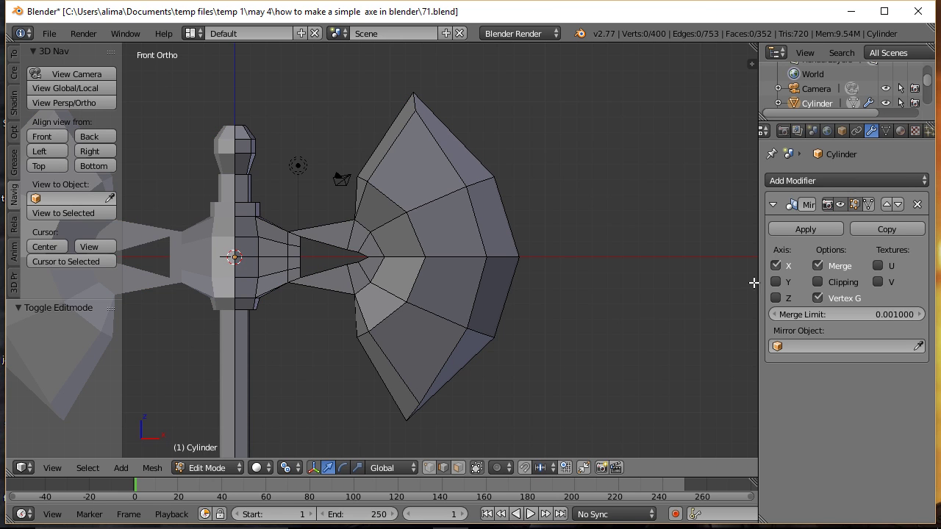
{"action": "left_click", "coordinate": [819, 281]}
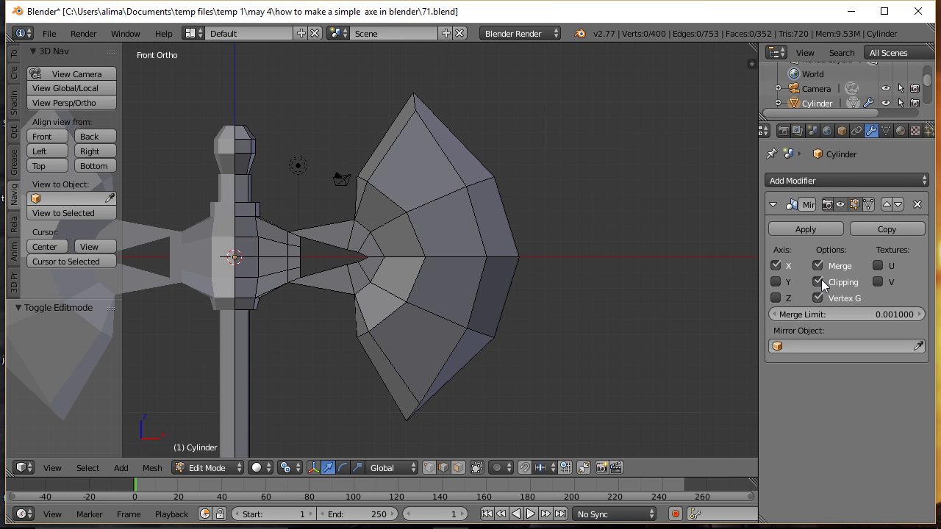
{"action": "left_click", "coordinate": [869, 204]}
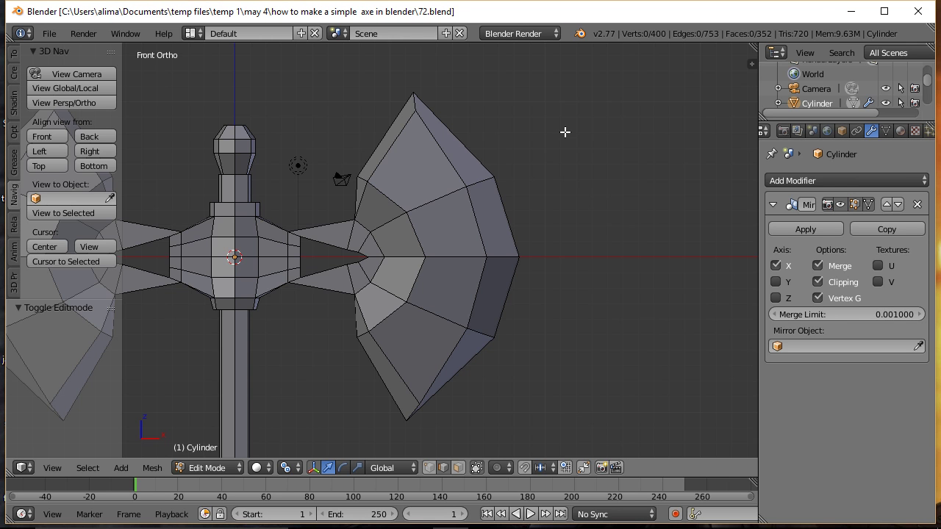
Fill the open edge loop at the upper tip of the shaft with a face and save the file as 73.blend
{"action": "middle_click_drag", "start_coordinate": [563, 126], "coordinate": [593, 240]}
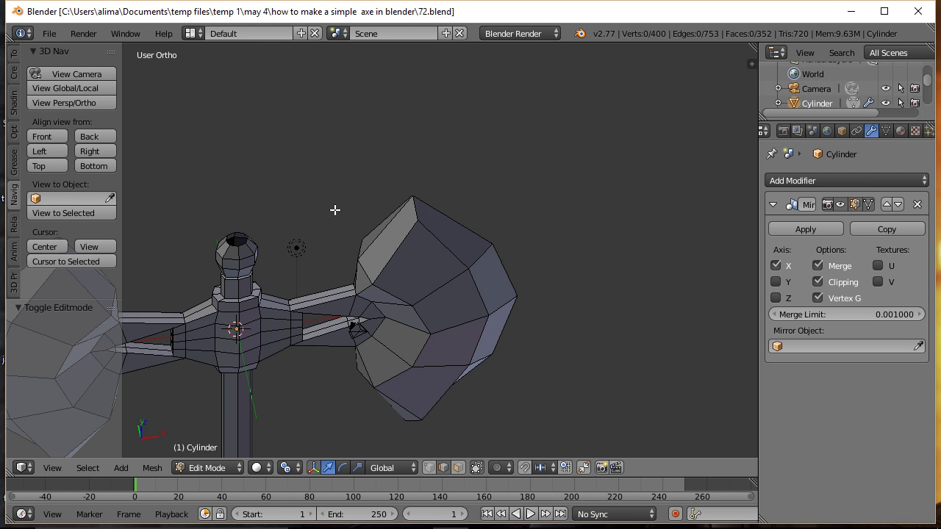
{"action": "key", "text": "alt"}
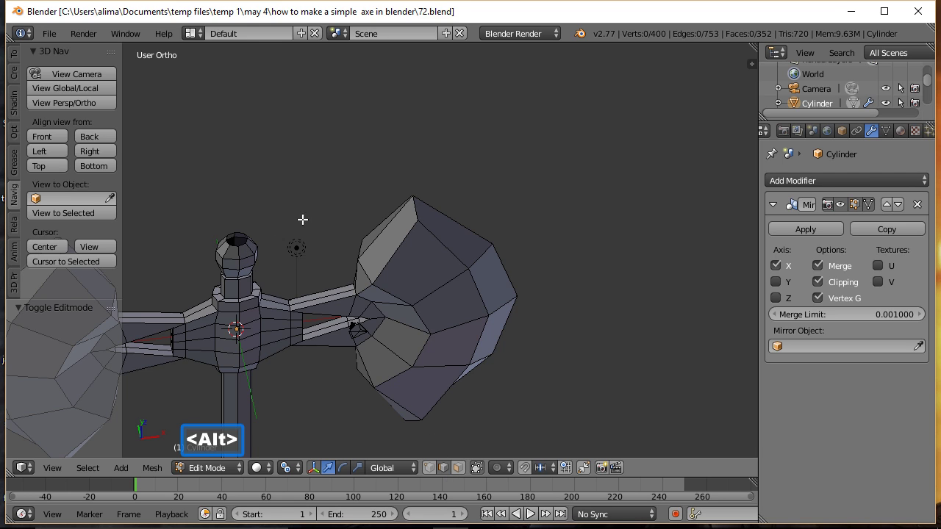
{"action": "right_click", "coordinate": [242, 244], "text": "alt"}
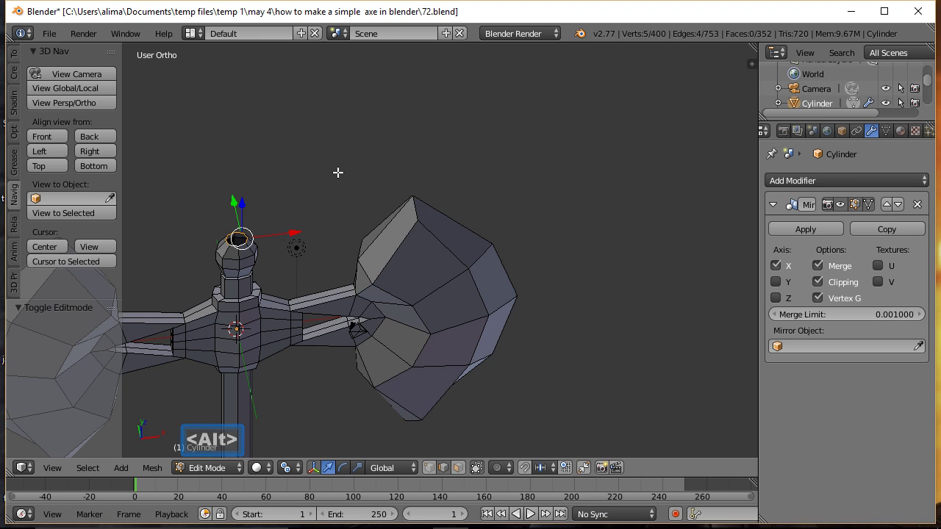
{"action": "key", "text": "f"}
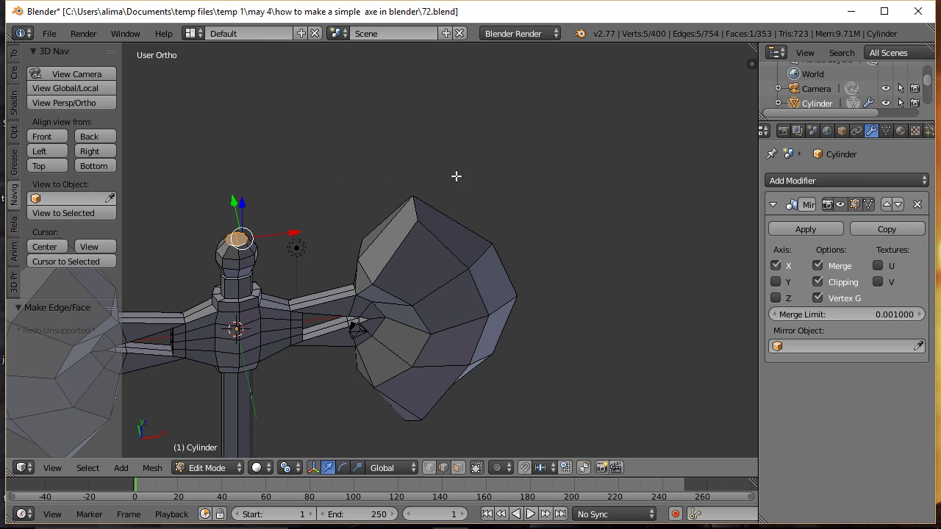
{"action": "key", "text": "a"}
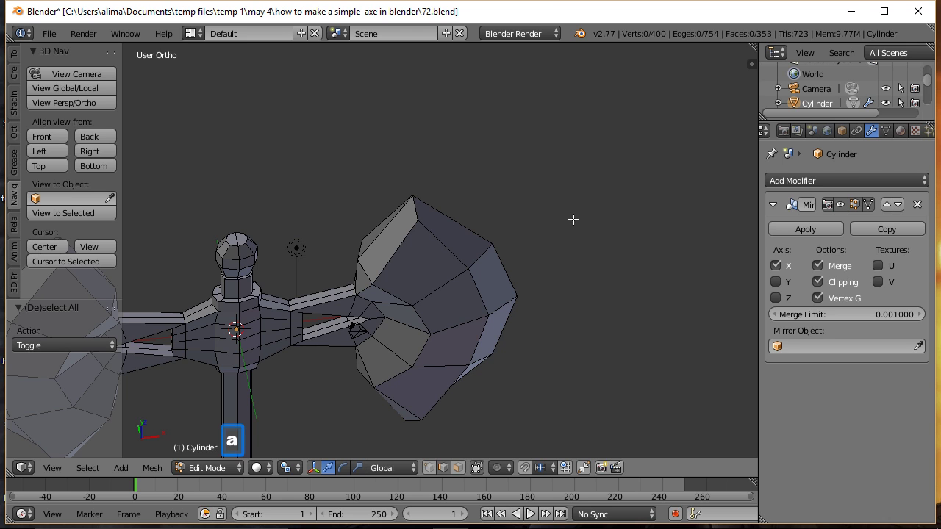
{"action": "key", "text": "ctrl+alt+s"}
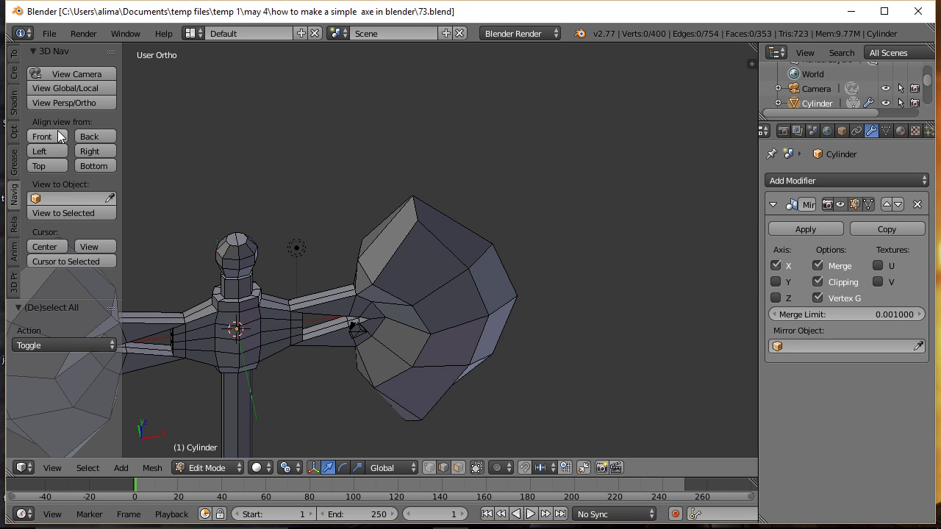
Show the whole double-bladed axe from the front
{"action": "left_click", "coordinate": [33, 136]}
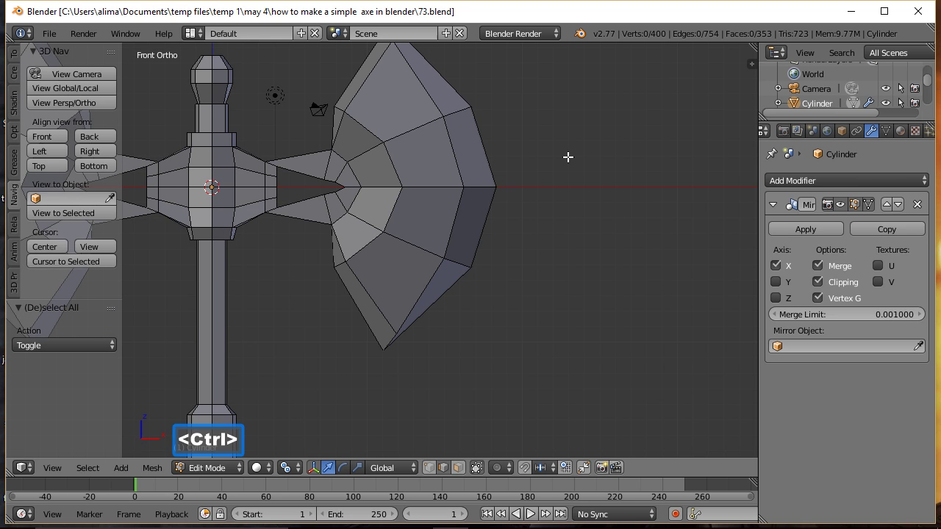
{"action": "middle_click_drag", "start_coordinate": [567, 155], "coordinate": [617, 264], "text": "ctrl"}
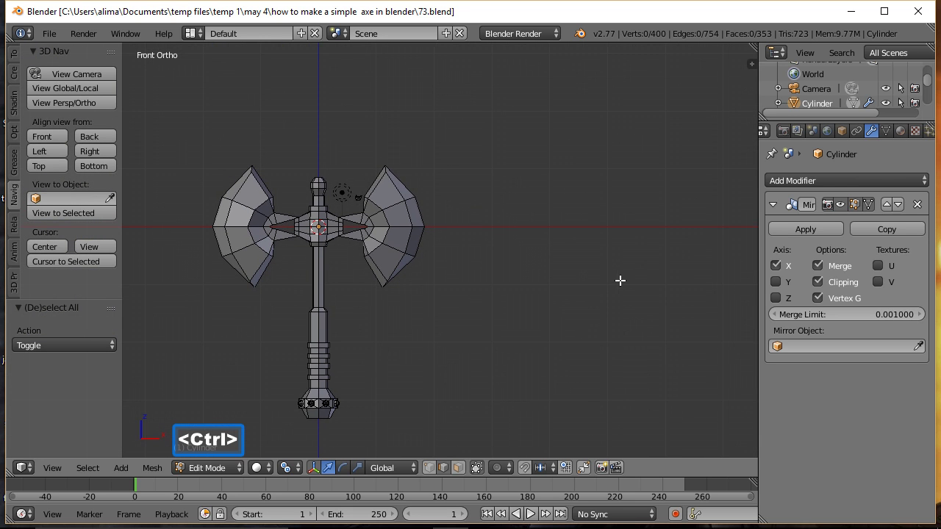
{"action": "middle_click_drag", "start_coordinate": [502, 282], "coordinate": [601, 226], "text": "shift"}
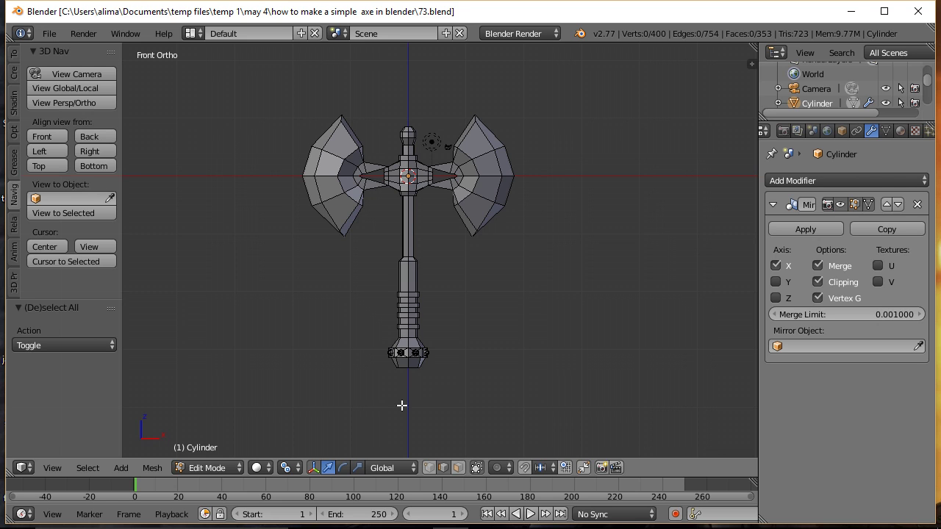
Set the pivot point to Median Point and save the detailed axe in Object Mode as 74.blend
{"action": "left_click", "coordinate": [298, 472]}
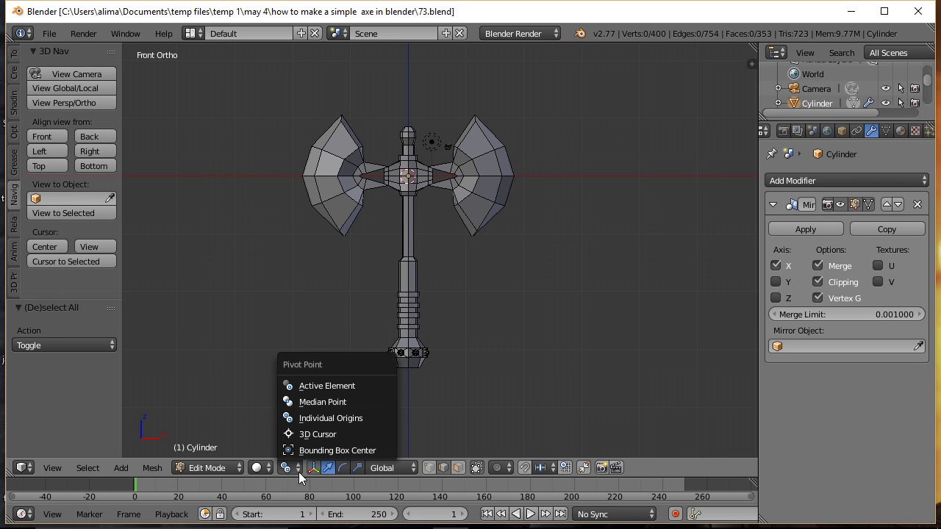
{"action": "left_click", "coordinate": [345, 409]}
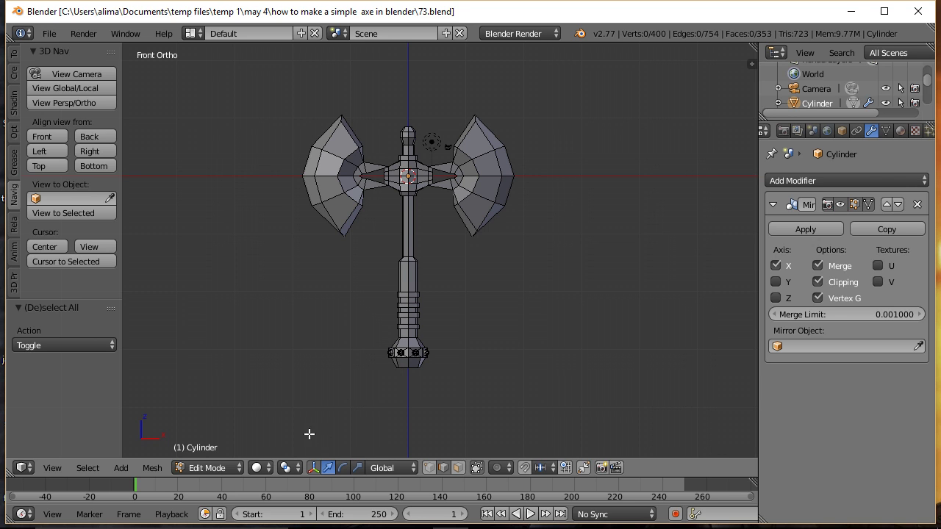
{"action": "left_click", "coordinate": [236, 469]}
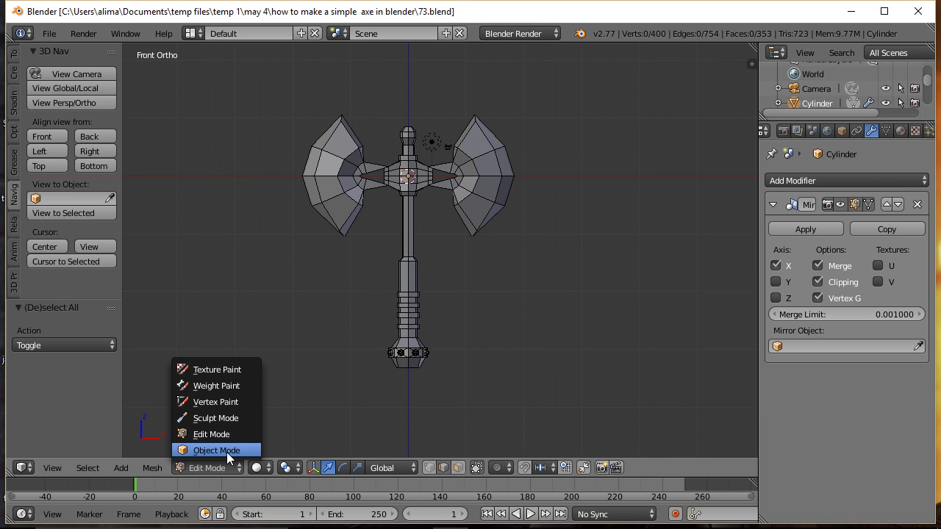
{"action": "left_click", "coordinate": [226, 451]}
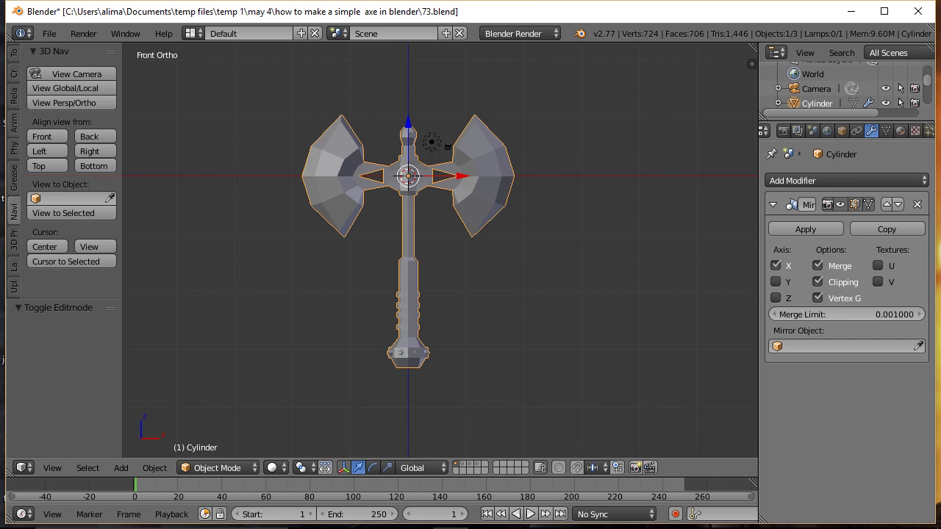
{"action": "key", "text": "ctrl+alt+s"}
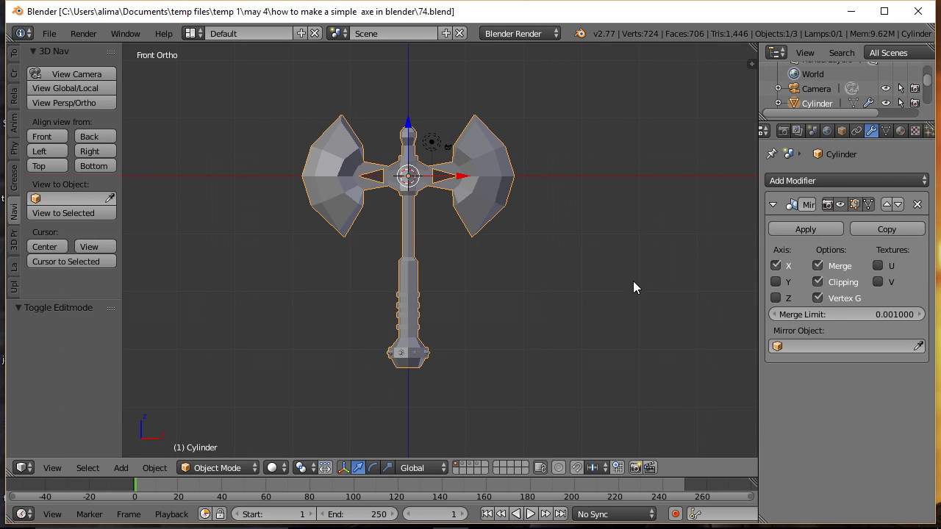
Open the plain axe copy on the second layer in Edit Mode and save the file as 75.blend
{"action": "left_click", "coordinate": [461, 469]}
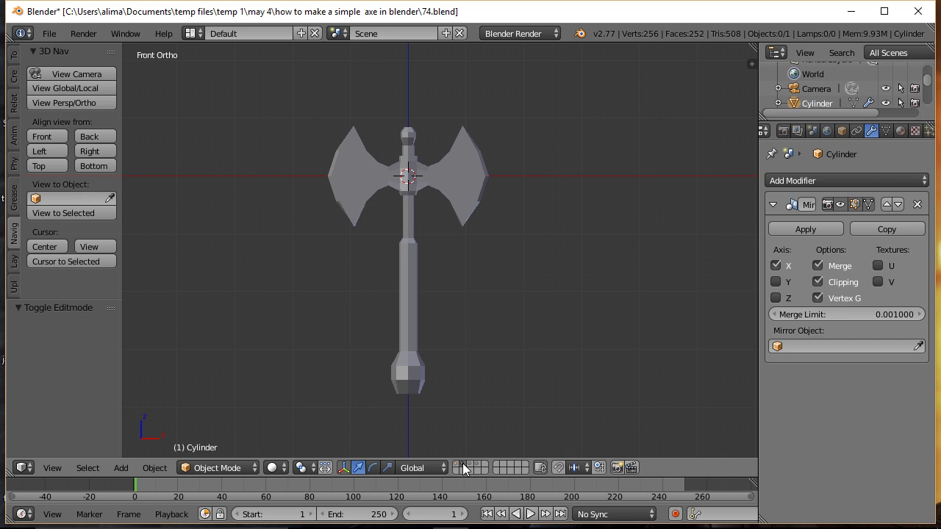
{"action": "right_click", "coordinate": [464, 196]}
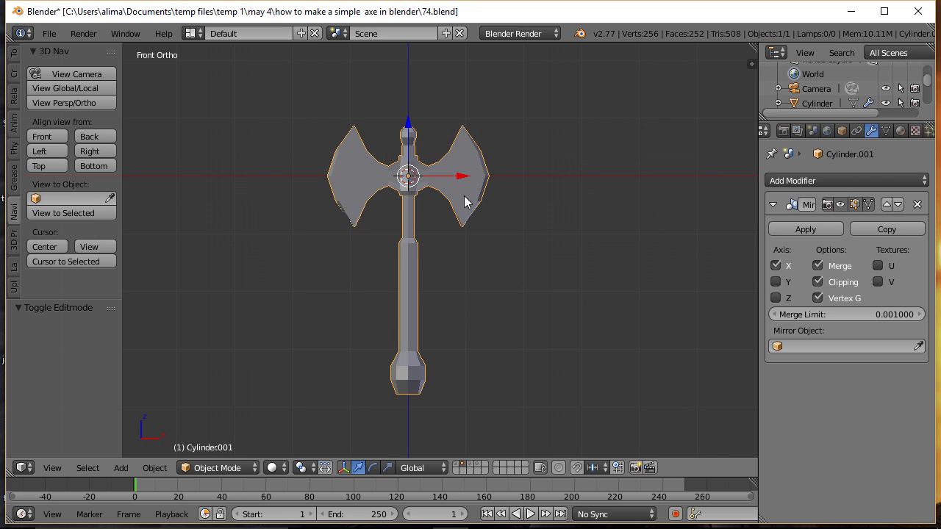
{"action": "left_click", "coordinate": [254, 471]}
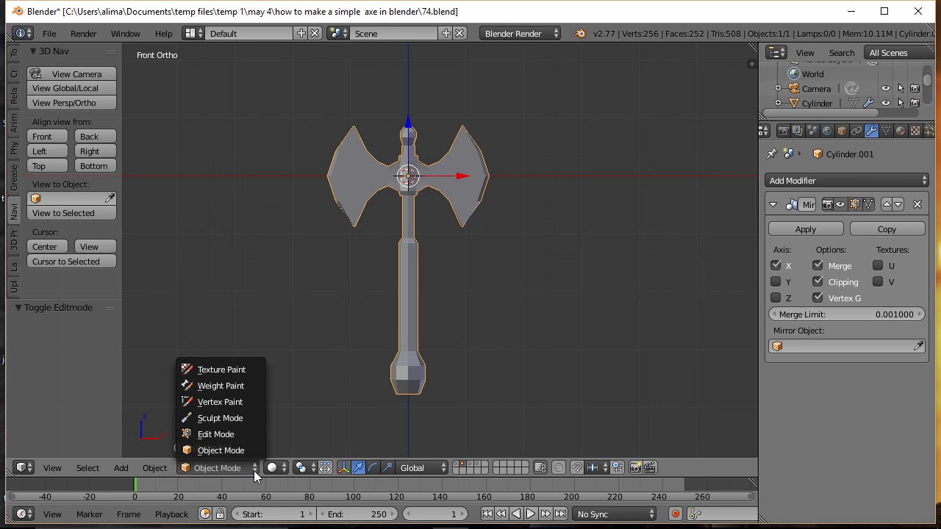
{"action": "left_click", "coordinate": [239, 435]}
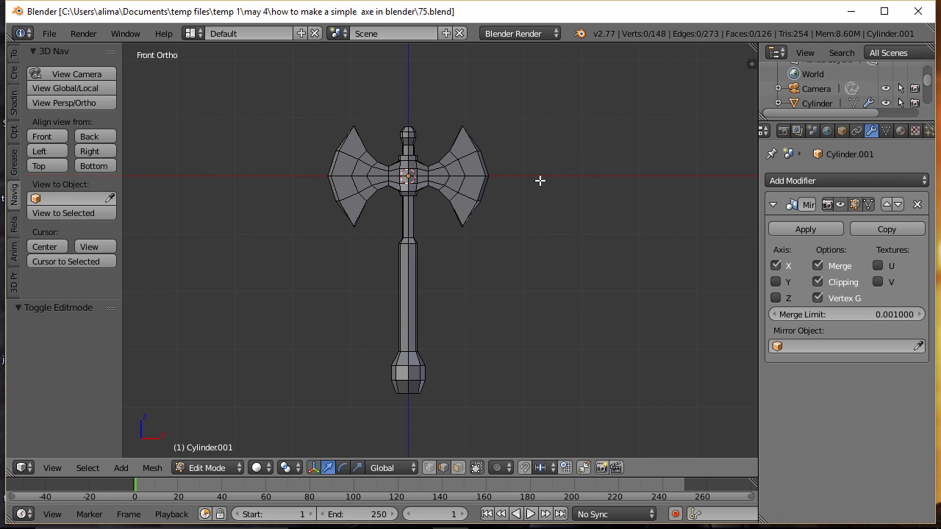
Lengthen the plain axe's handle by moving the pommel about 30.4 units down along Z in wireframe
{"action": "key", "text": "ctrl"}
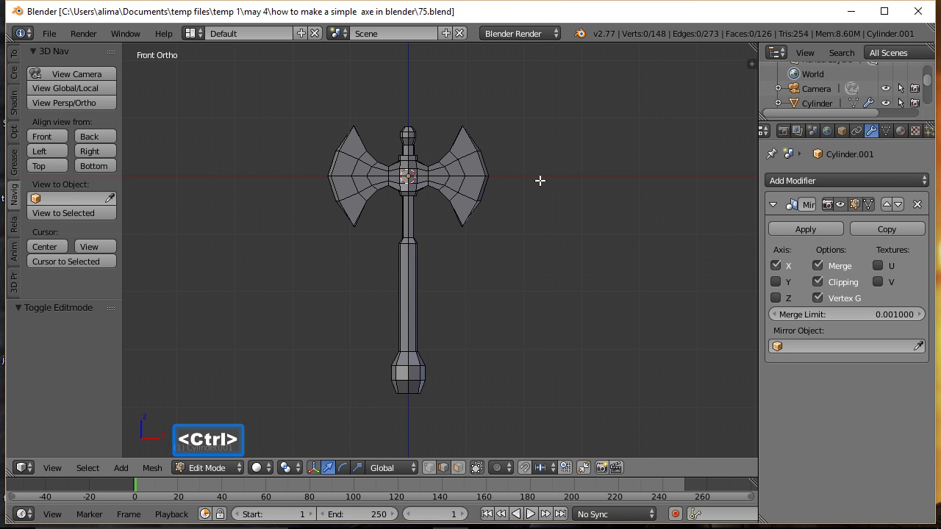
{"action": "middle_click_drag", "start_coordinate": [539, 180], "coordinate": [560, 231], "text": "ctrl"}
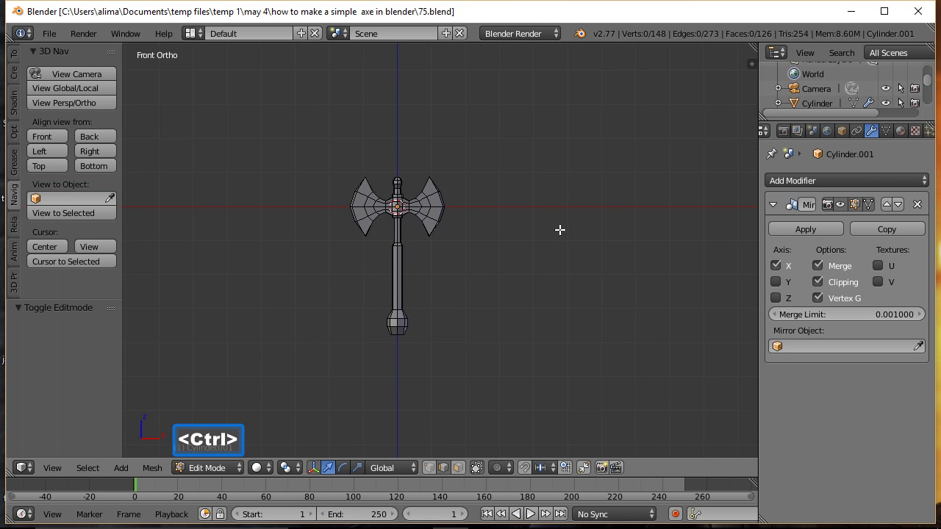
{"action": "middle_click_drag", "start_coordinate": [513, 271], "coordinate": [517, 206], "text": "shift"}
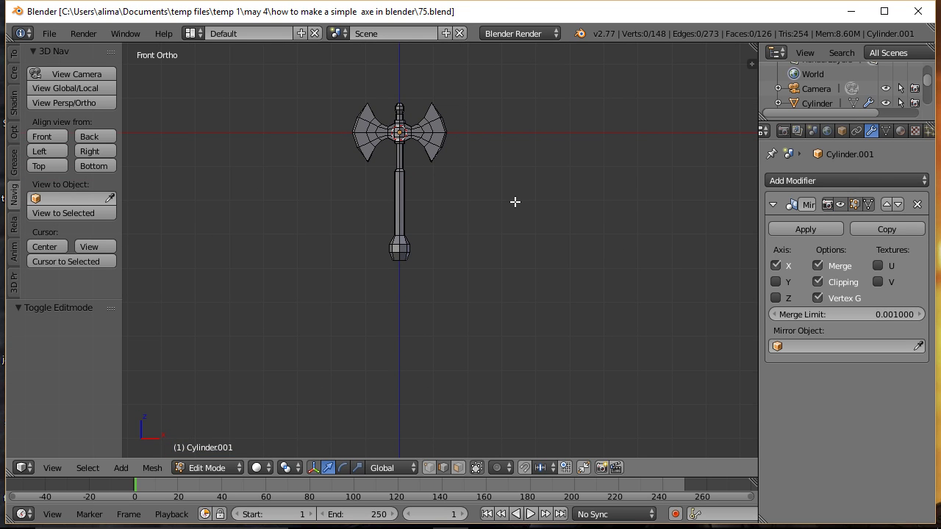
{"action": "key", "text": "z"}
{"action": "left_click", "coordinate": [613, 202]}
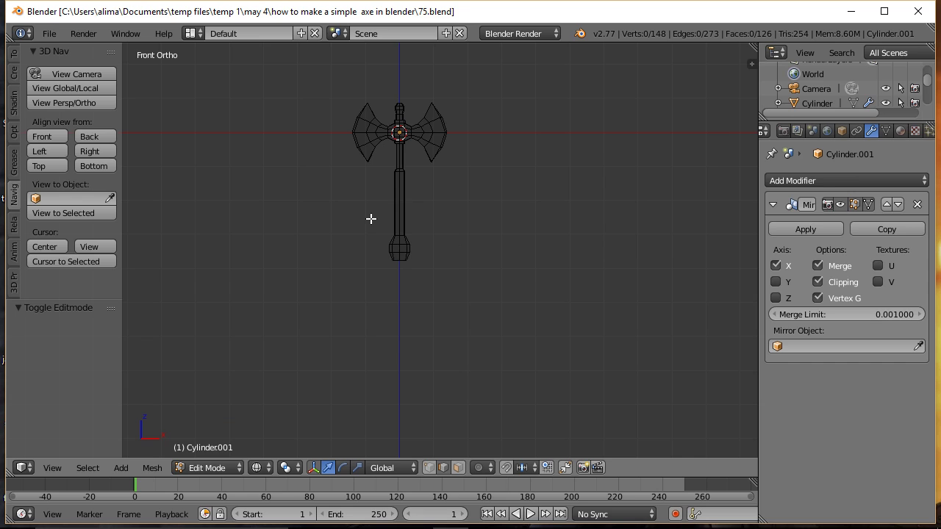
{"action": "key", "text": "b"}
{"action": "left_click_drag", "start_coordinate": [371, 218], "coordinate": [421, 286]}
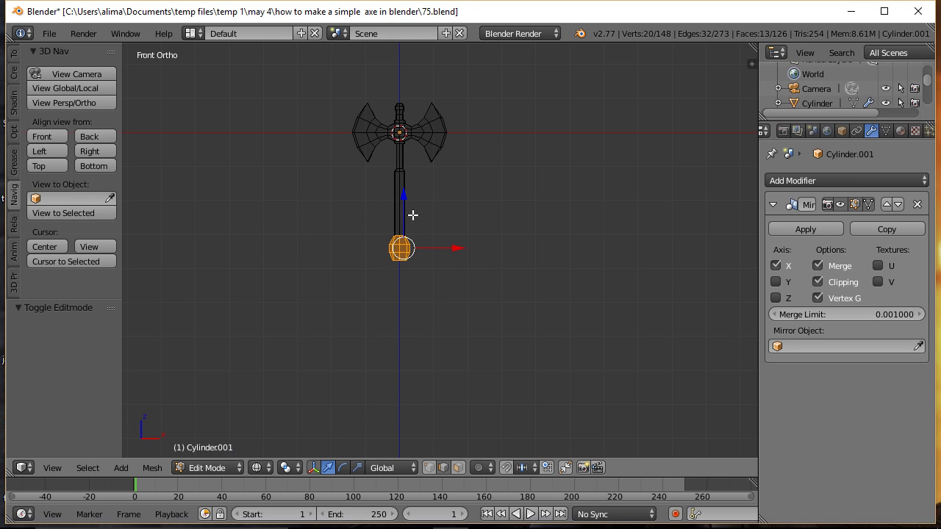
{"action": "key", "text": "g"}
{"action": "key", "text": "z"}
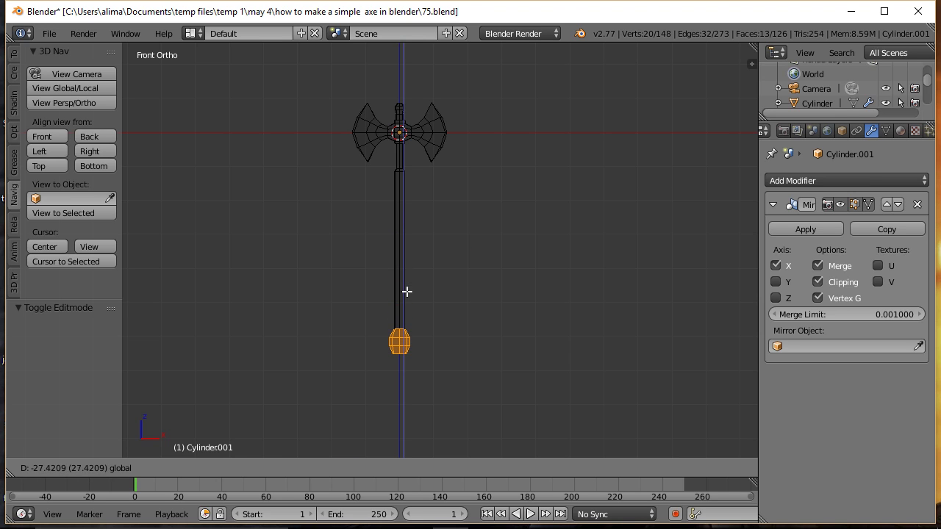
{"action": "left_click", "coordinate": [407, 301]}
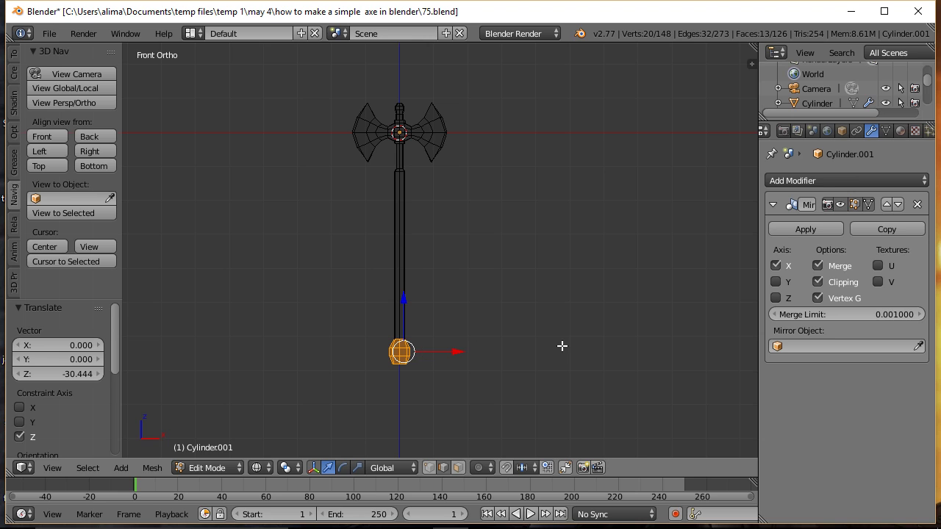
Stretch the pommel along Z by a factor of about 1.9 and save the file as 76.blend
{"action": "key", "text": "s"}
{"action": "key", "text": "z"}
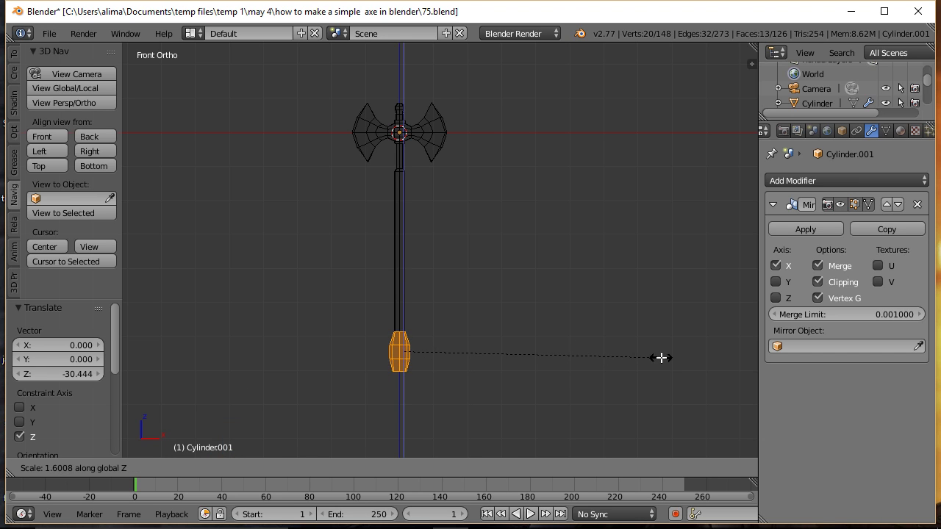
{"action": "left_click", "coordinate": [708, 363]}
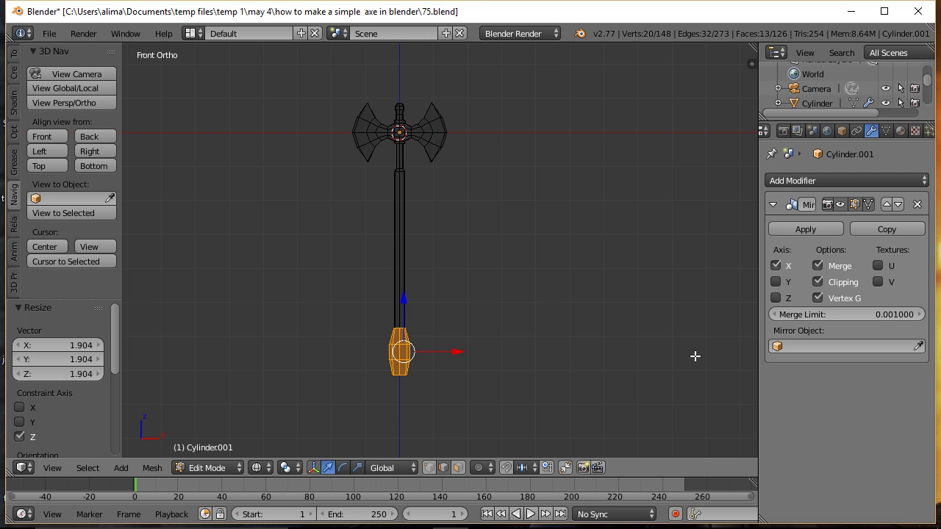
{"action": "key", "text": "a"}
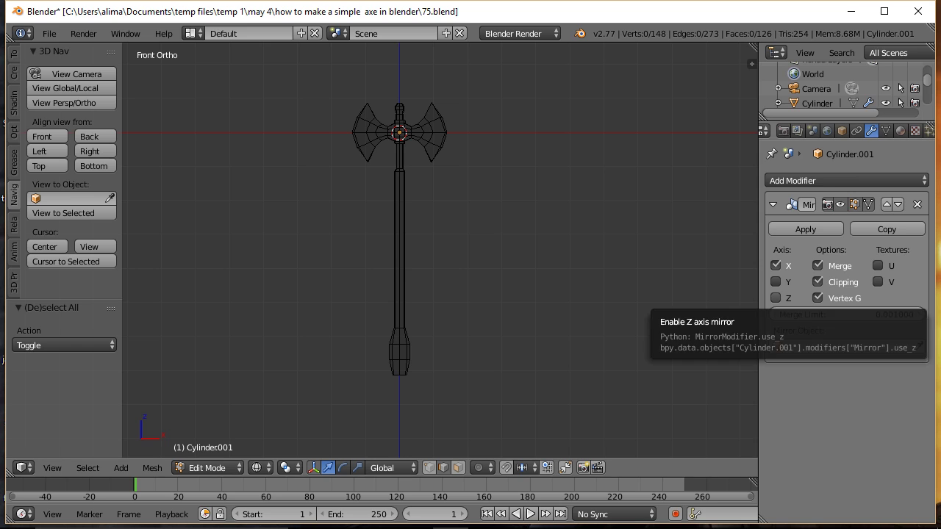
{"action": "key", "text": "ctrl+alt+s"}
Return the lengthened axe to solid shading and Object Mode
{"action": "key", "text": "z"}
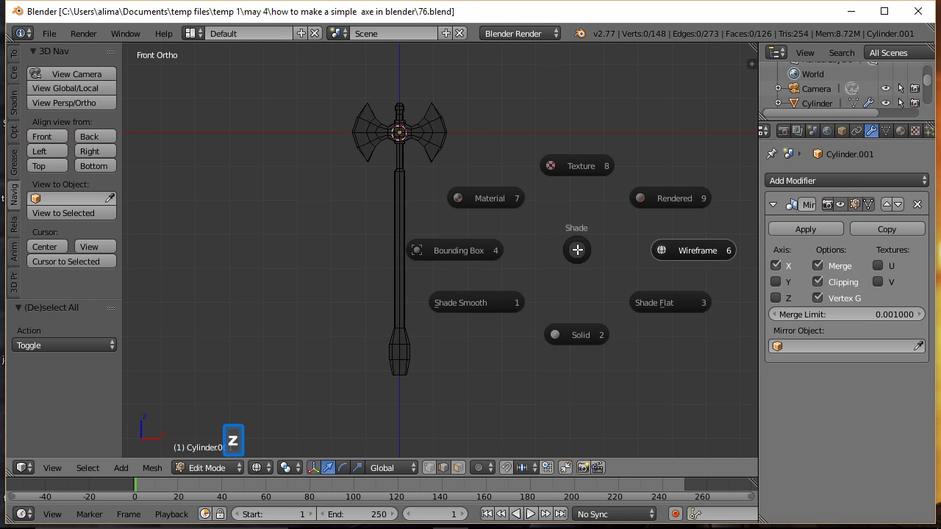
{"action": "left_click", "coordinate": [586, 332]}
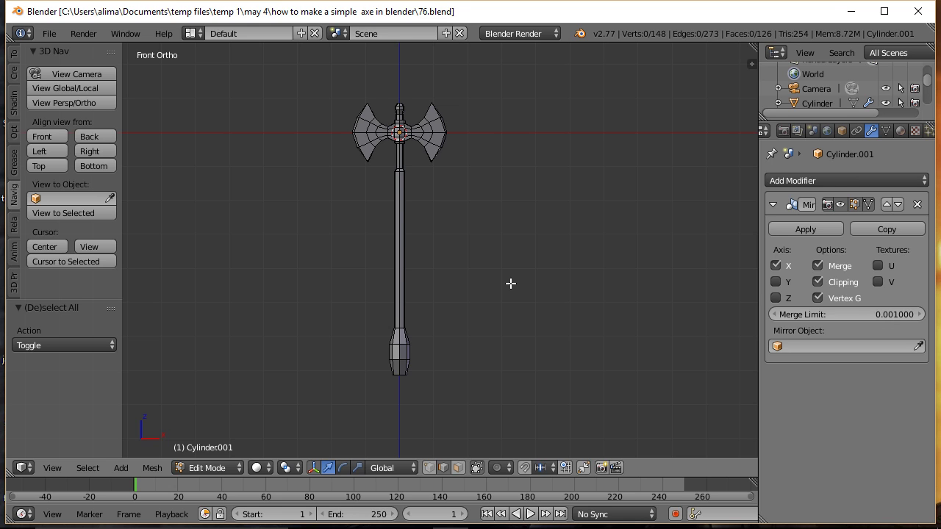
{"action": "left_click", "coordinate": [230, 470]}
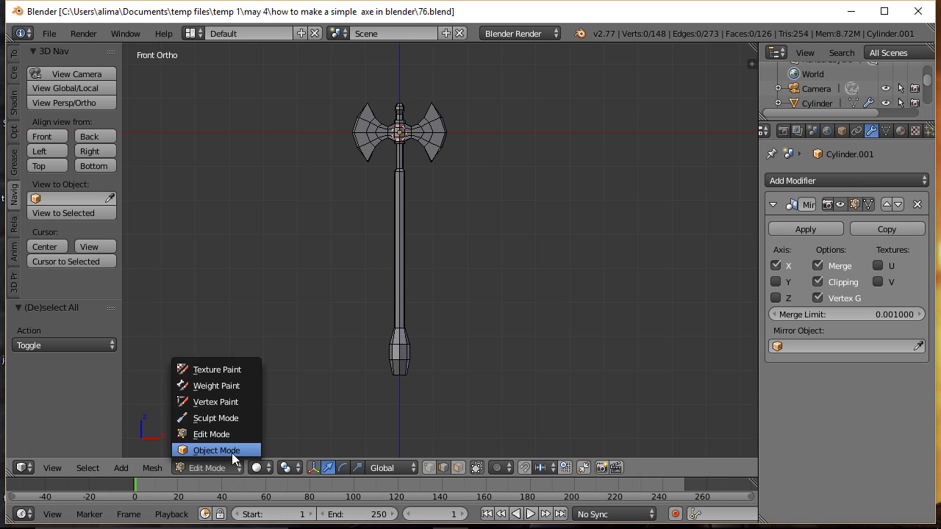
{"action": "left_click", "coordinate": [232, 451]}
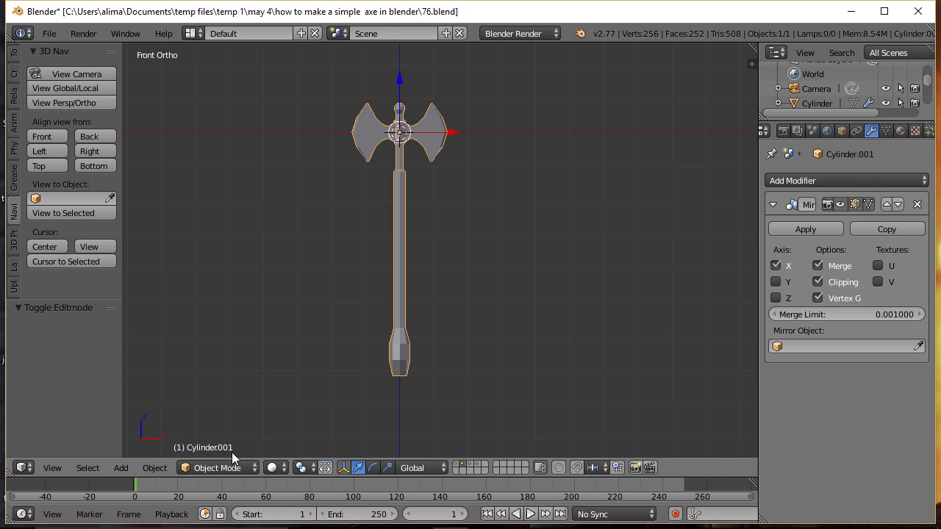
Open the short-handled axe copy on the third layer in Edit Mode and save the file as 77.blend
{"action": "left_click", "coordinate": [471, 468]}
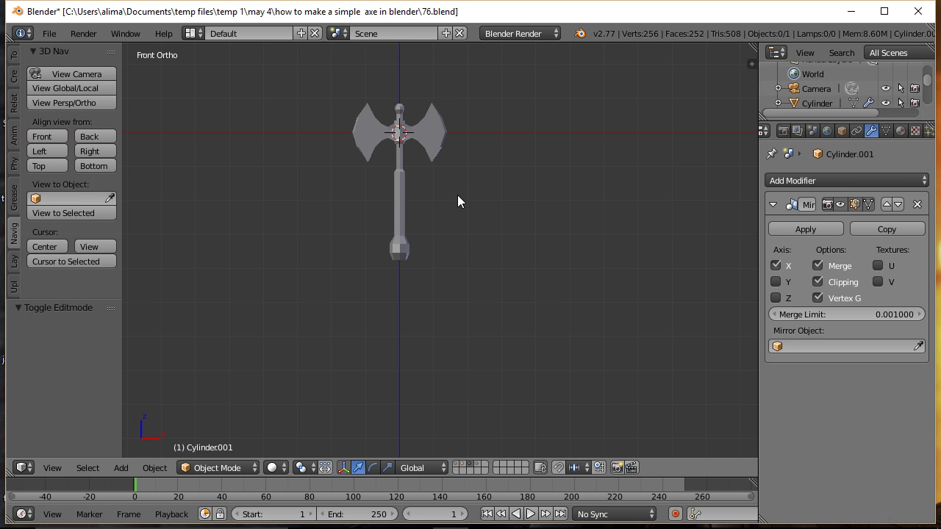
{"action": "right_click", "coordinate": [404, 203]}
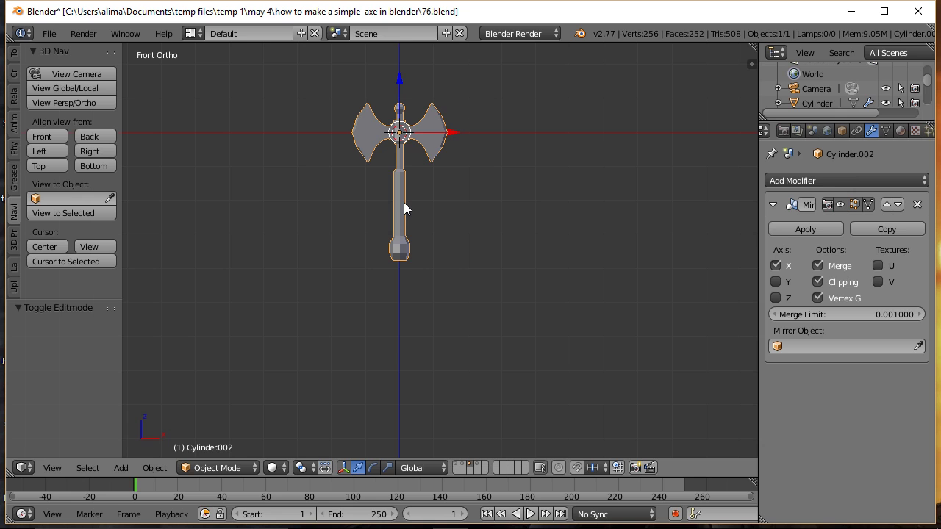
{"action": "left_click", "coordinate": [255, 468]}
{"action": "left_click", "coordinate": [247, 434]}
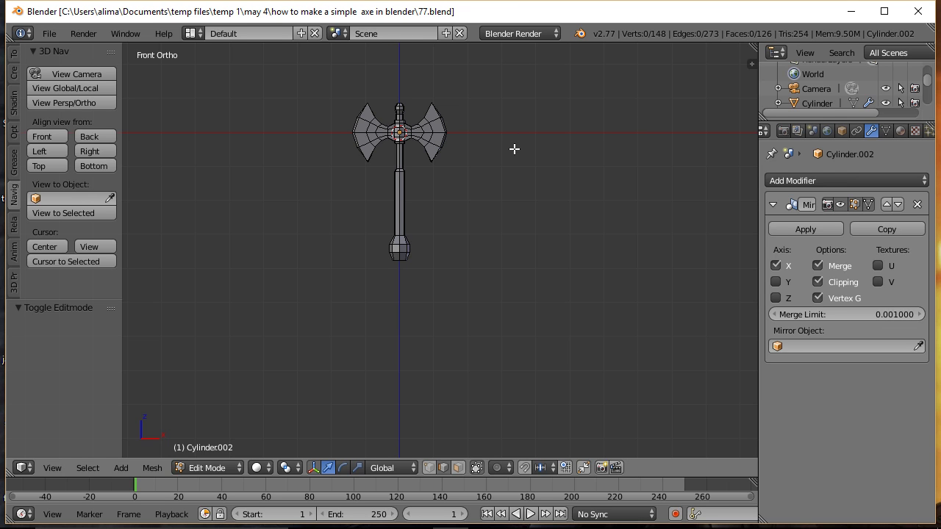
Apply the third-layer axe's Mirror modifier in Object Mode, then reopen its mesh for editing and save as 78.blend
{"action": "left_click", "coordinate": [238, 468]}
{"action": "left_click", "coordinate": [236, 451]}
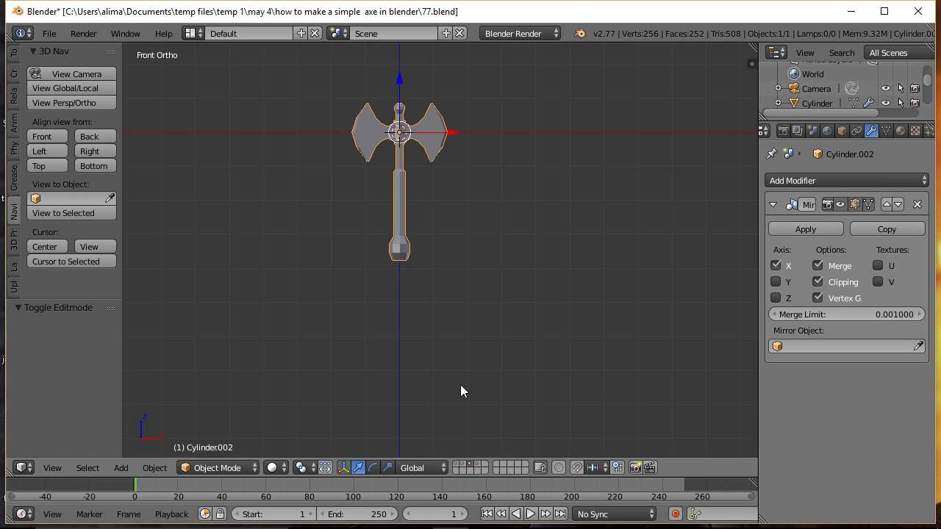
{"action": "left_click", "coordinate": [805, 230]}
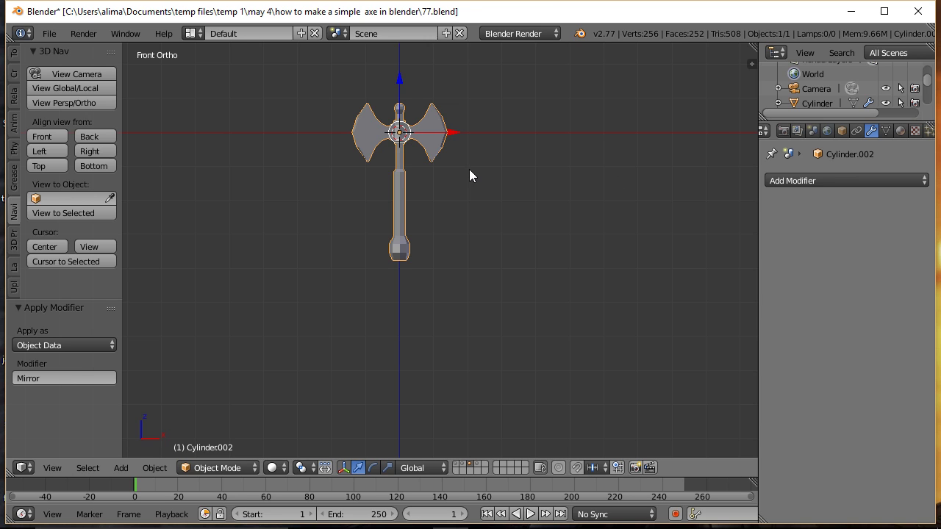
{"action": "left_click", "coordinate": [249, 470]}
{"action": "left_click", "coordinate": [239, 434]}
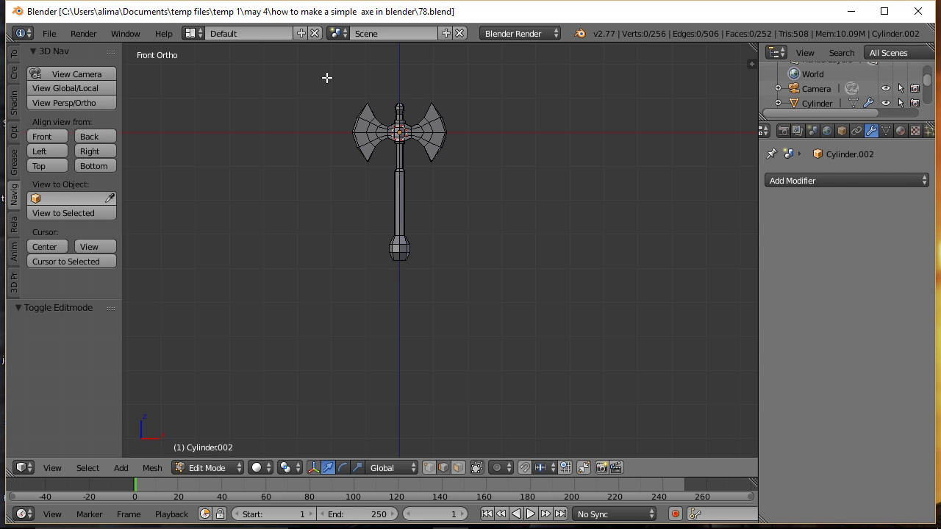
Show the axe head close up in wireframe and save the file as 79.blend
{"action": "key", "text": "b"}
{"action": "left_click_drag", "start_coordinate": [326, 77], "coordinate": [470, 200]}
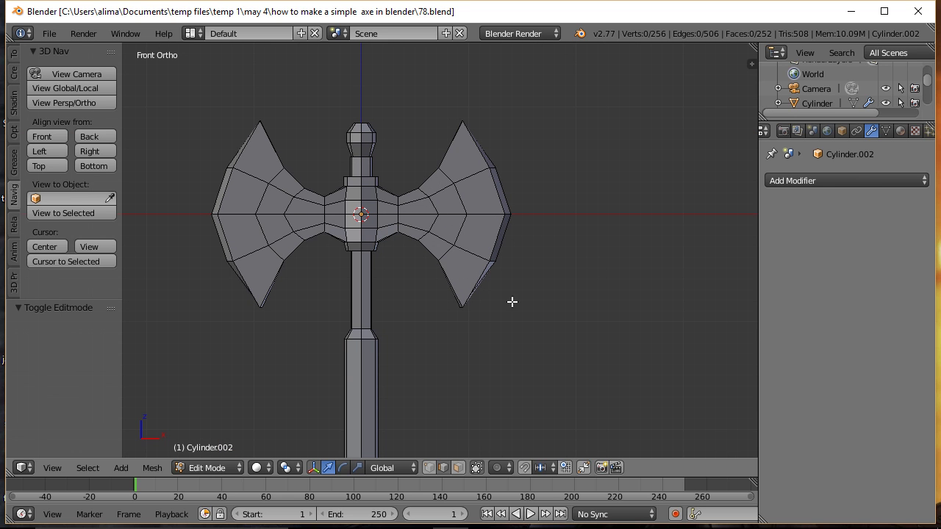
{"action": "key", "text": "z"}
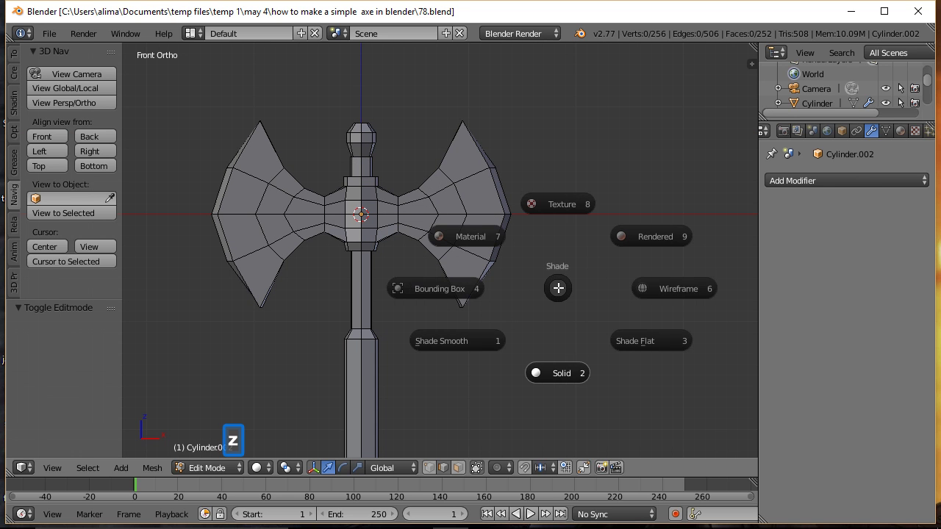
{"action": "left_click", "coordinate": [679, 288]}
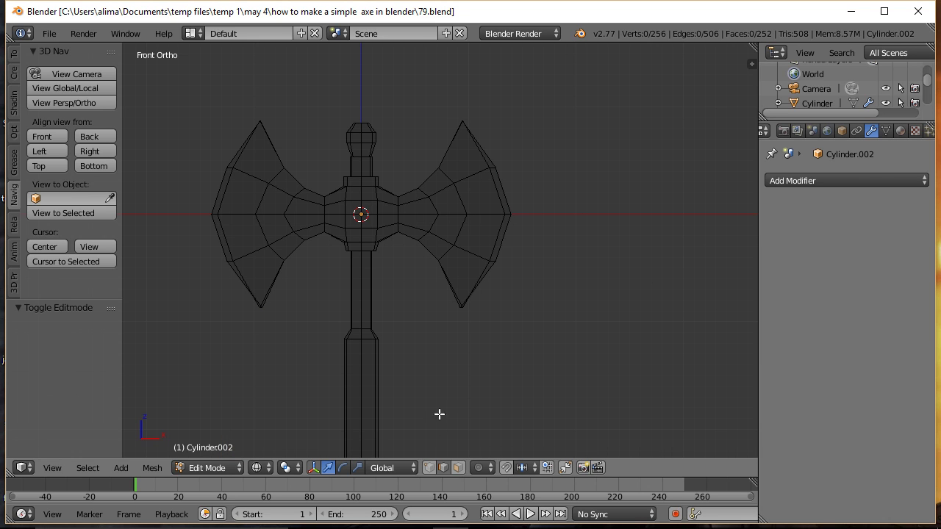
Save the file as 80.blend with the +X blade's outer section selected, then delete that section's faces and save as 81.blend
{"action": "left_click", "coordinate": [429, 468]}
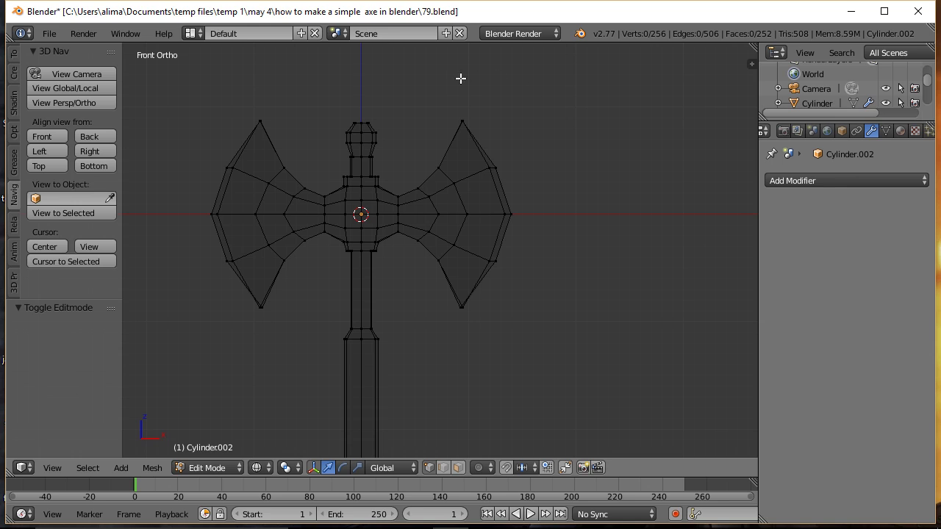
{"action": "key", "text": "ctrl"}
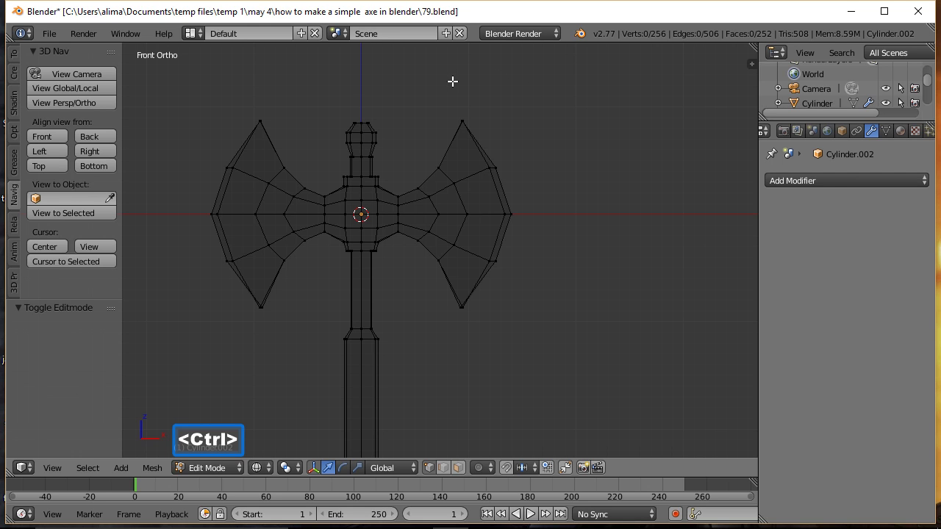
{"action": "mouse_move", "coordinate": [453, 81]}
{"action": "left_mouse_down", "text": "ctrl"}
{"action": "mouse_move", "coordinate": [428, 138]}
{"action": "mouse_move", "coordinate": [447, 211]}
{"action": "mouse_move", "coordinate": [425, 279]}
{"action": "mouse_move", "coordinate": [447, 331]}
{"action": "mouse_move", "coordinate": [518, 357]}
{"action": "mouse_move", "coordinate": [580, 273]}
{"action": "mouse_move", "coordinate": [562, 141]}
{"action": "left_mouse_up", "text": "ctrl"}
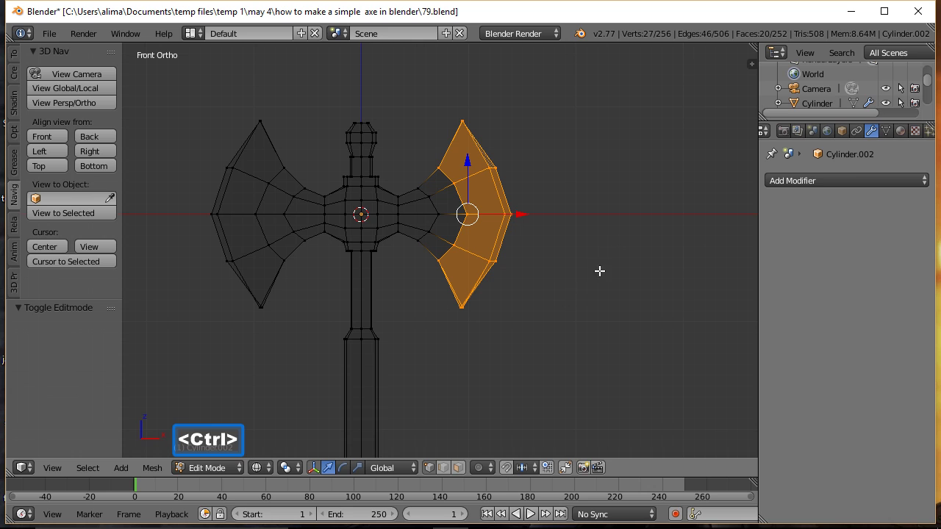
{"action": "left_click", "coordinate": [458, 467]}
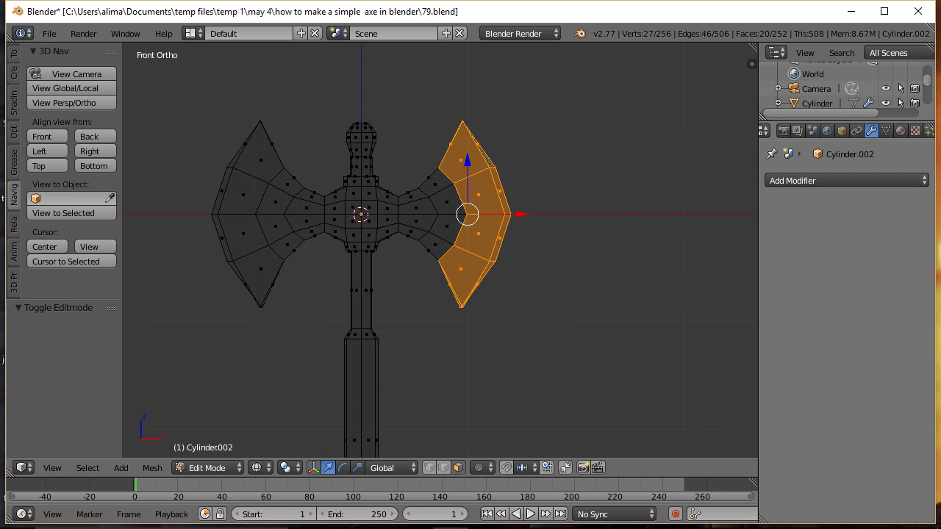
{"action": "key", "text": "ctrl+alt+s"}
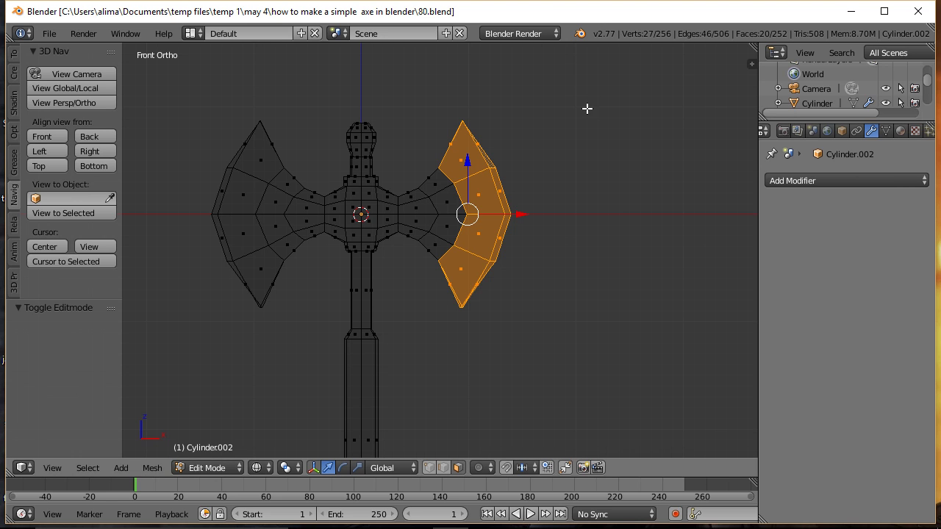
{"action": "key", "text": "x"}
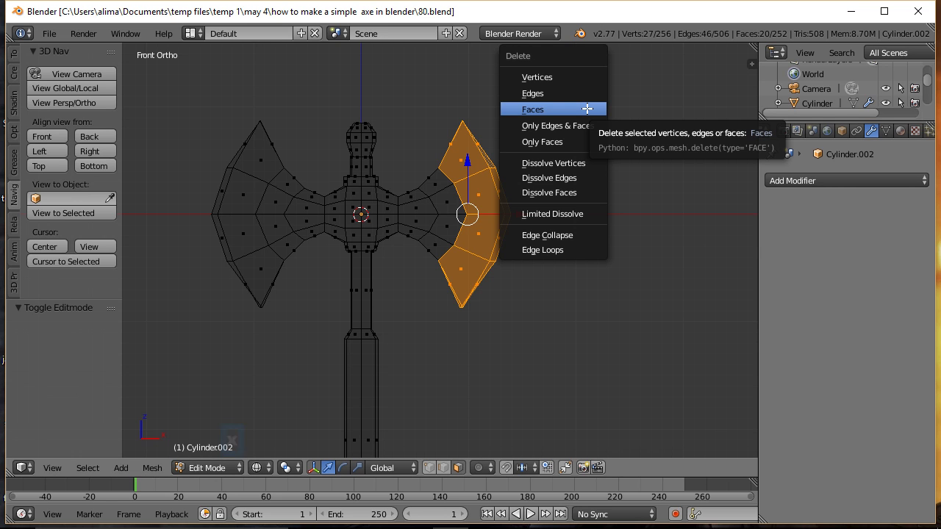
{"action": "left_click", "coordinate": [587, 109]}
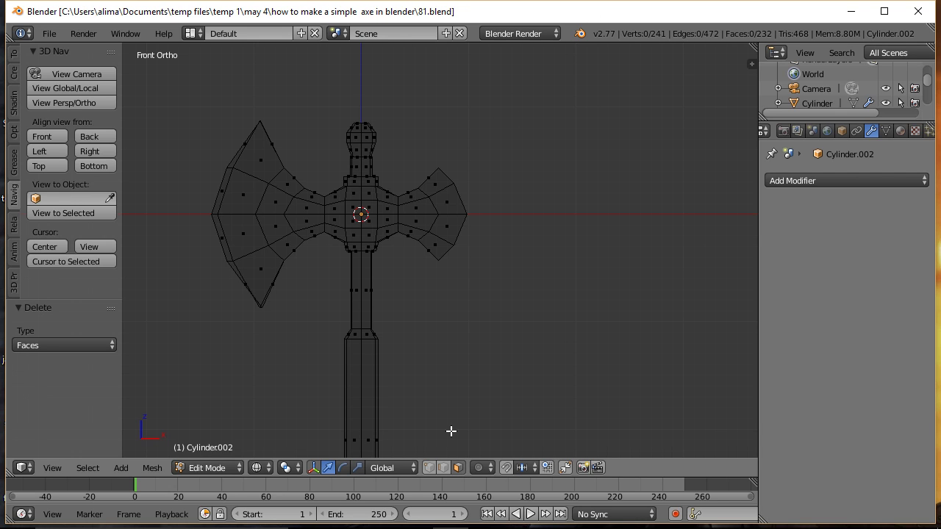
Select the cut blade's open rim vertices, save as 82.blend, flatten them by scaling to 0 along X, and save as 83.blend
{"action": "left_click", "coordinate": [441, 467]}
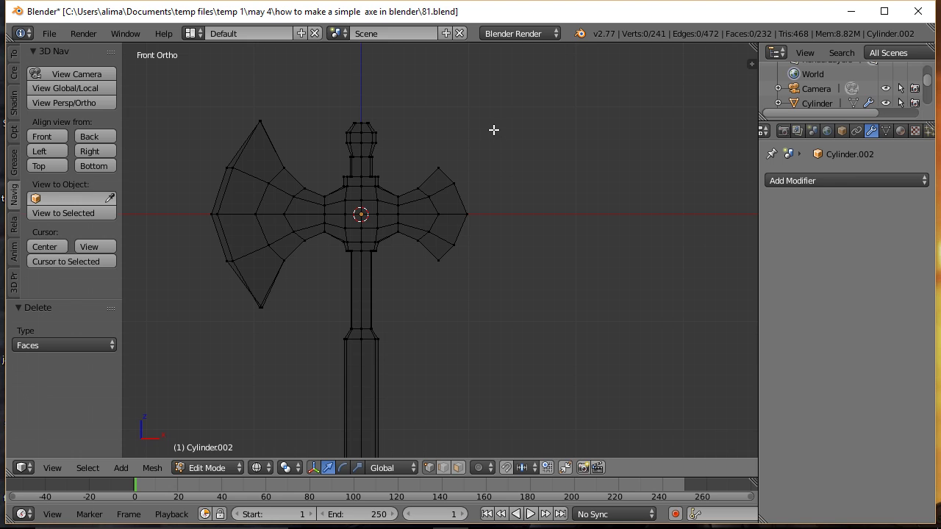
{"action": "key", "text": "ctrl"}
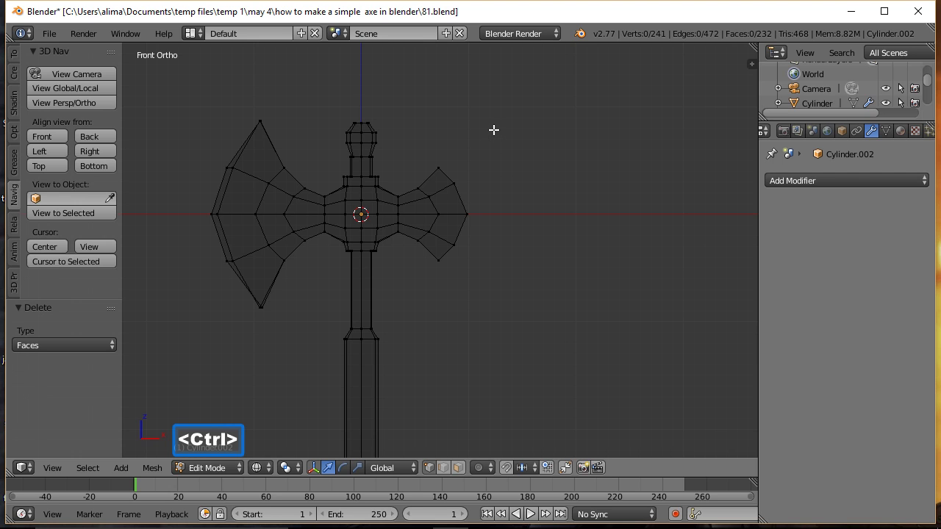
{"action": "mouse_move", "coordinate": [493, 129]}
{"action": "left_mouse_down", "text": "ctrl"}
{"action": "mouse_move", "coordinate": [429, 133]}
{"action": "mouse_move", "coordinate": [427, 164]}
{"action": "mouse_move", "coordinate": [451, 226]}
{"action": "mouse_move", "coordinate": [428, 267]}
{"action": "mouse_move", "coordinate": [512, 306]}
{"action": "left_mouse_up", "text": "ctrl"}
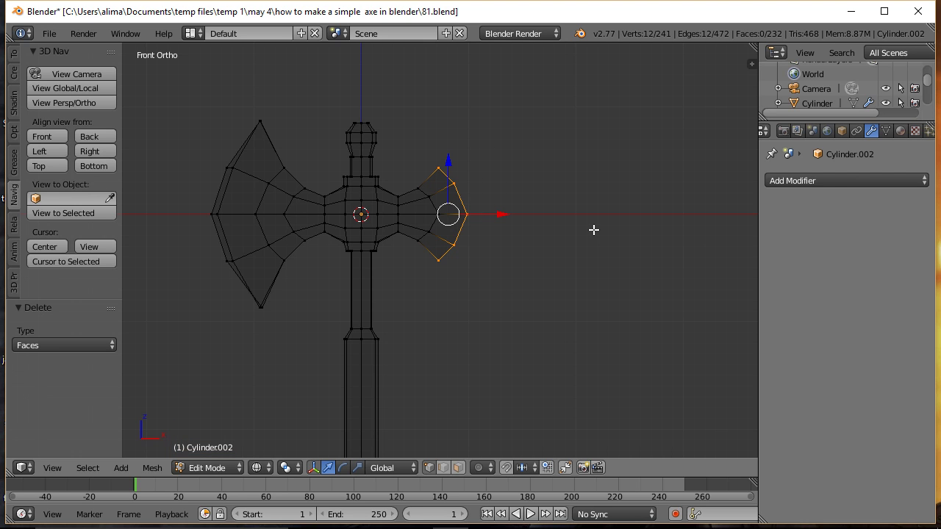
{"action": "key", "text": "ctrl+alt+s"}
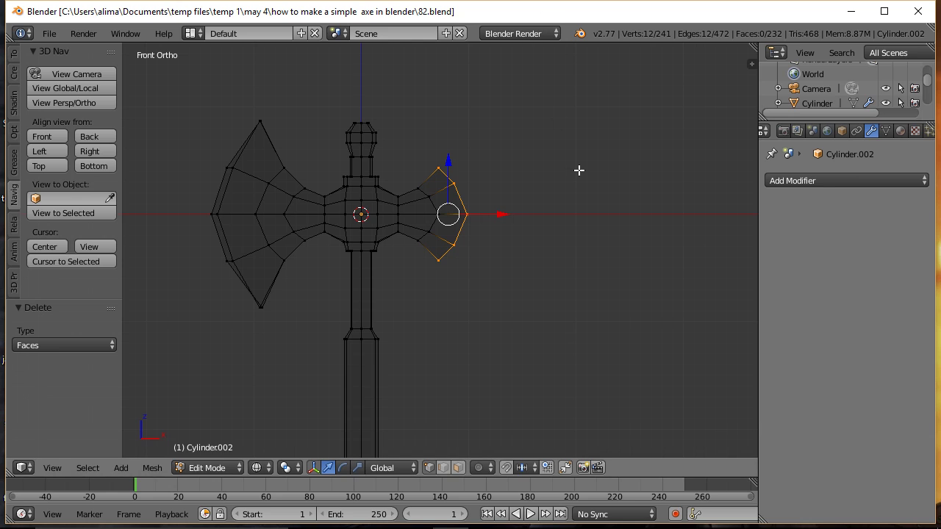
{"action": "key", "text": "s"}
{"action": "key", "text": "x"}
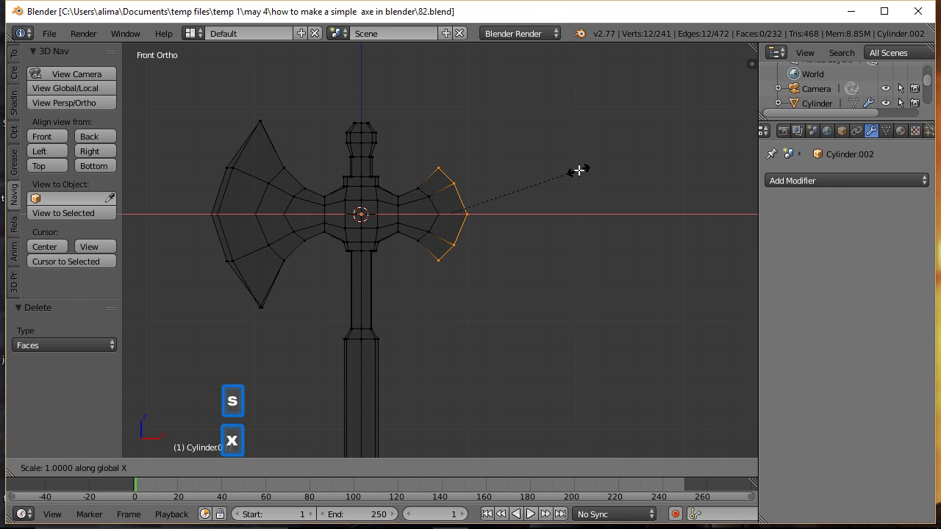
{"action": "key", "text": "0"}
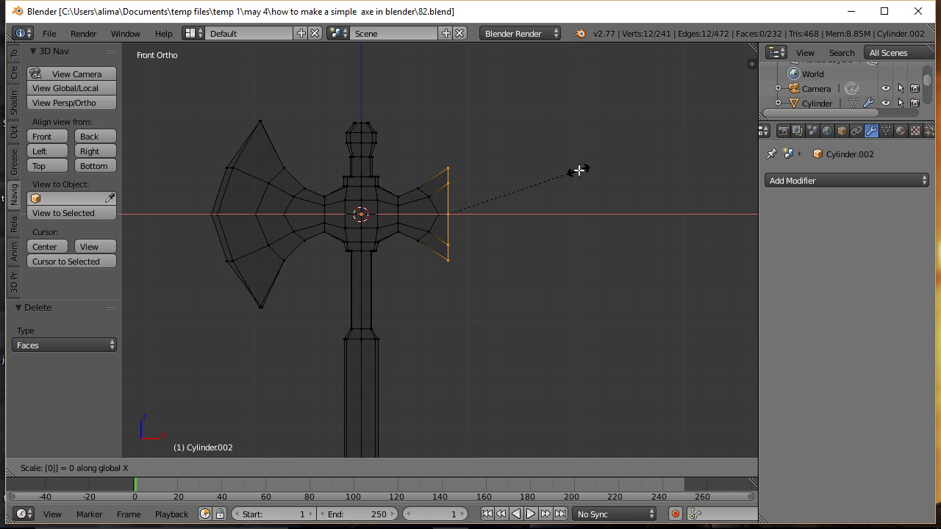
{"action": "key", "text": "Return"}
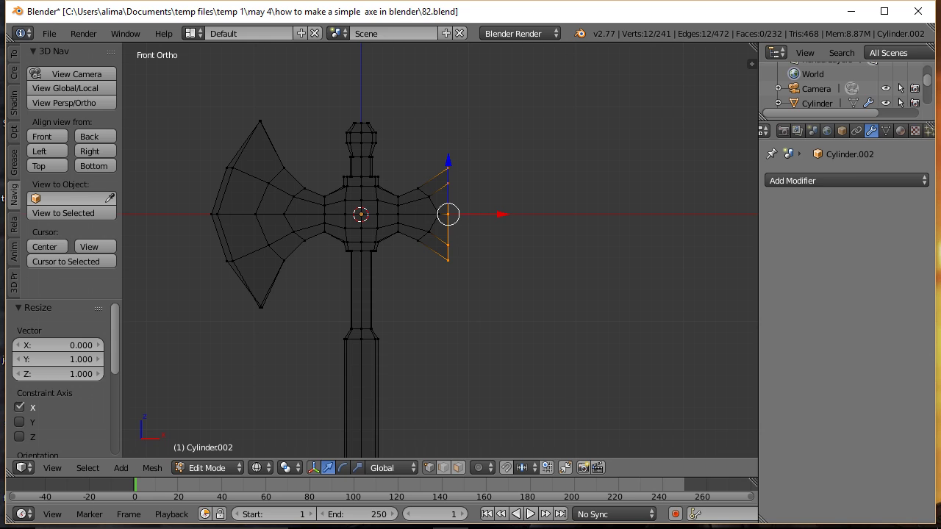
{"action": "key", "text": "ctrl+s"}
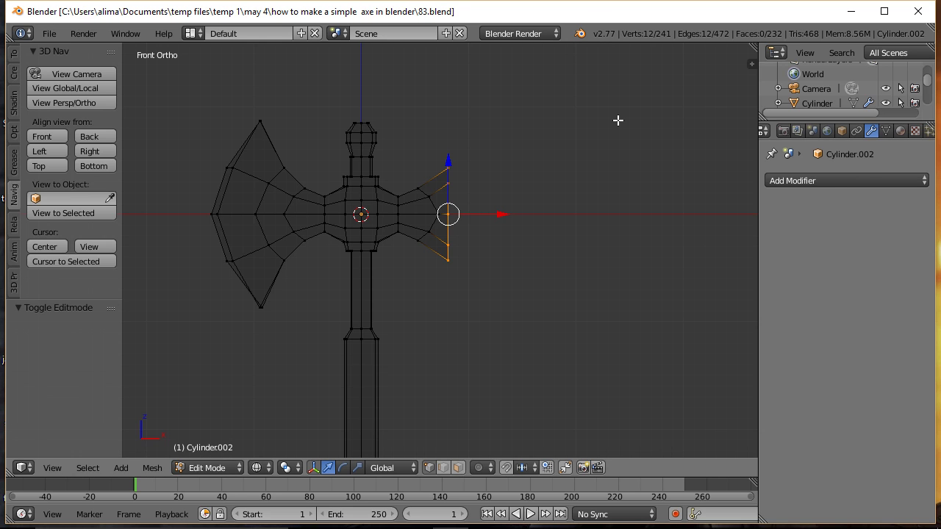
Close the flattened opening with Grid Fill in solid shading and save the file as 84.blend
{"action": "key", "text": "z"}
{"action": "left_click", "coordinate": [630, 217]}
{"action": "middle_click_drag", "start_coordinate": [626, 160], "coordinate": [498, 203]}
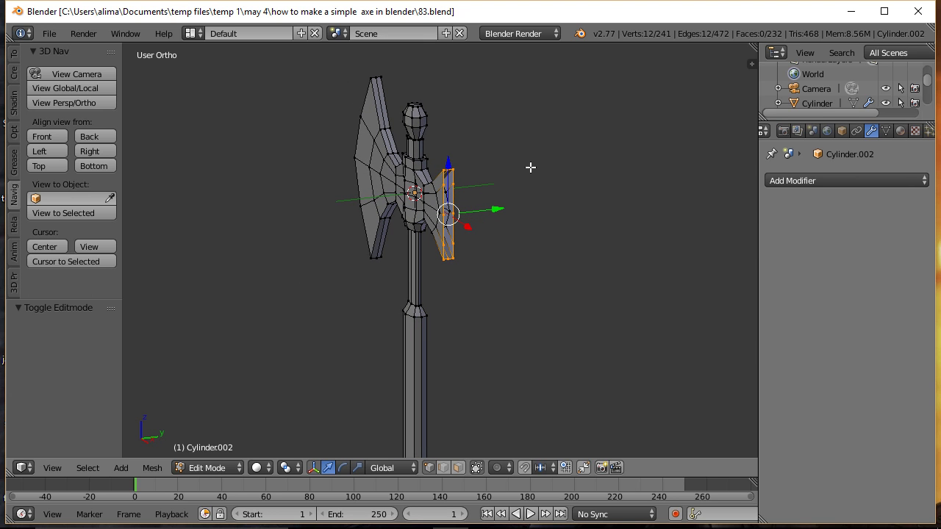
{"action": "key", "text": "ctrl"}
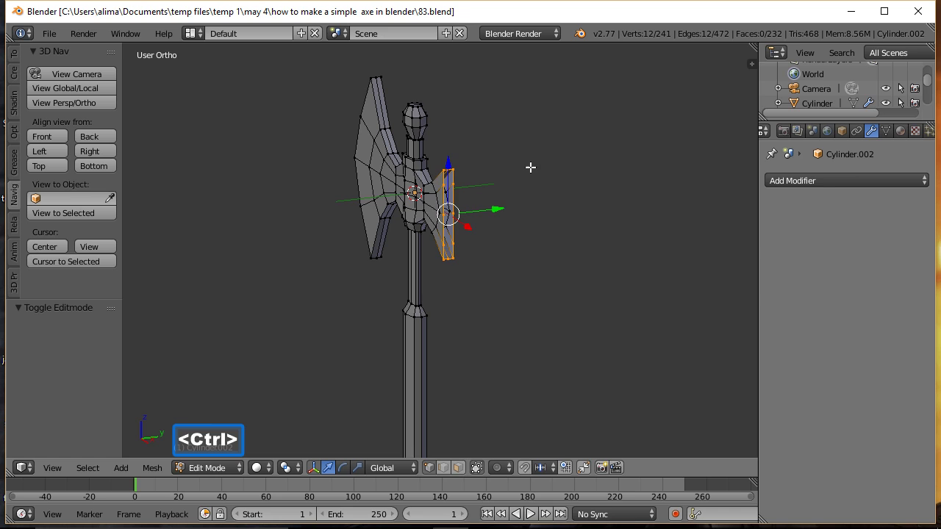
{"action": "key", "text": "ctrl+f"}
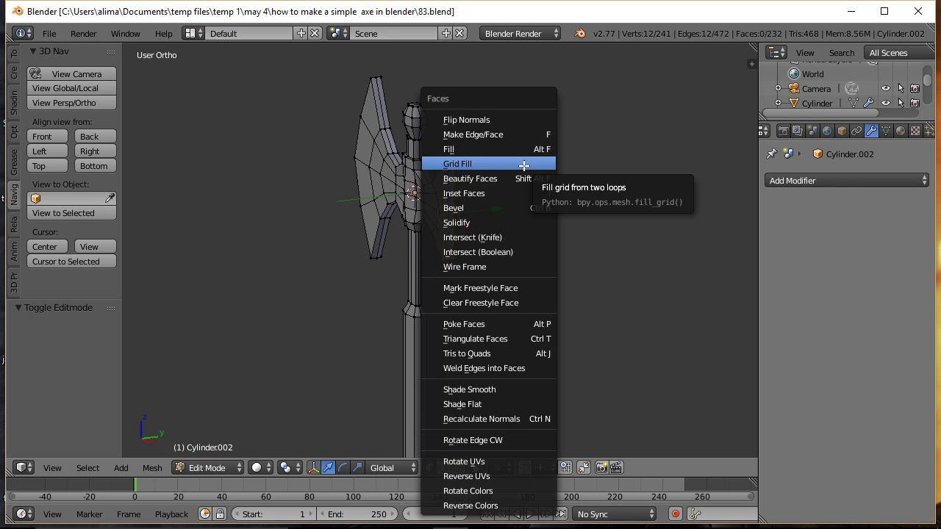
{"action": "left_click", "coordinate": [529, 166]}
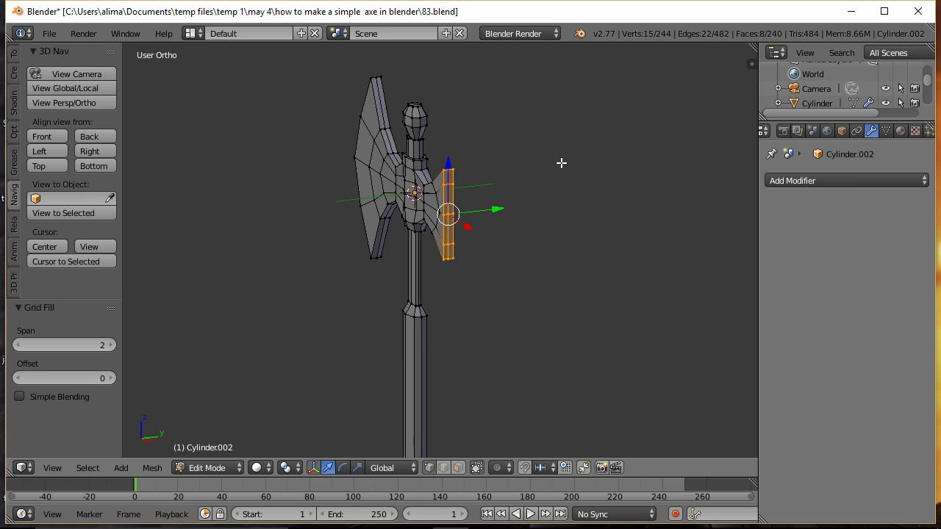
{"action": "key", "text": "ctrl+alt+s"}
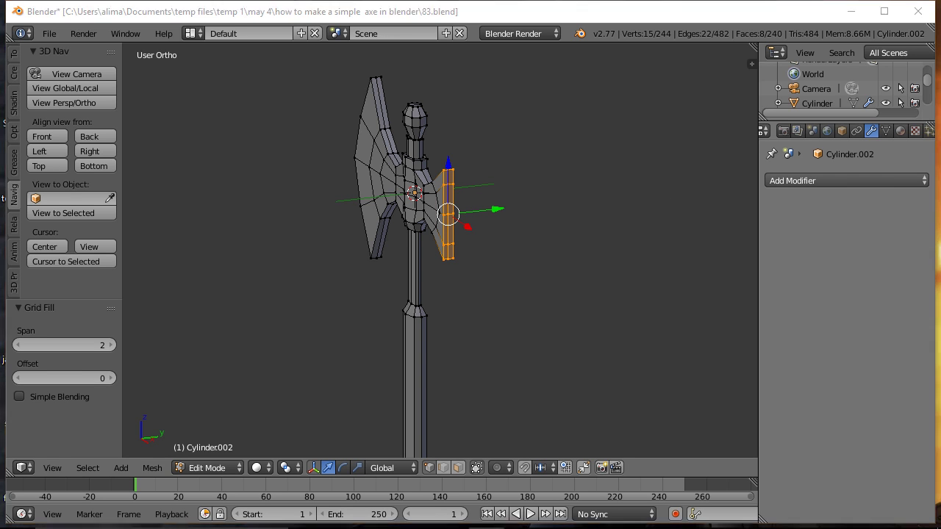
Extrude the filled end face with uniform enlargement and move the extruded face 0.620 along X
{"action": "middle_click_drag", "start_coordinate": [515, 130], "coordinate": [599, 132]}
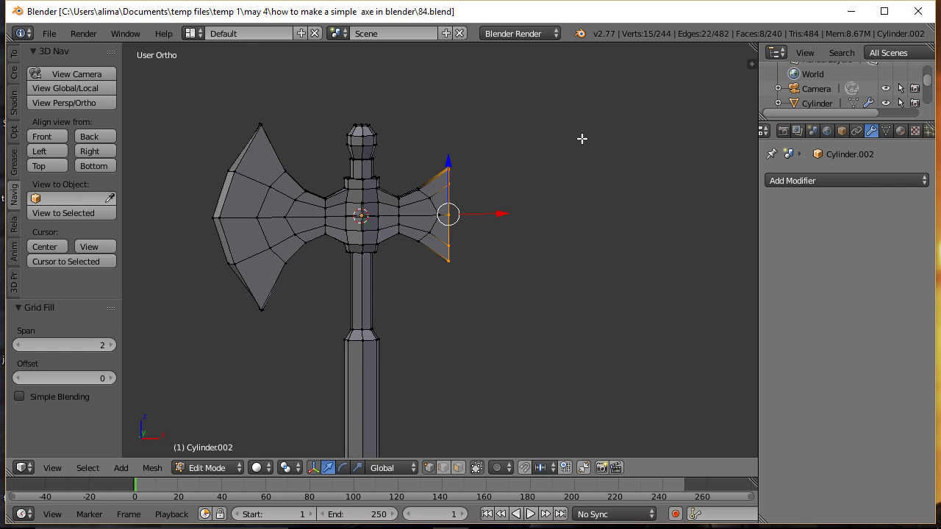
{"action": "key", "text": "e"}
{"action": "key", "text": "s"}
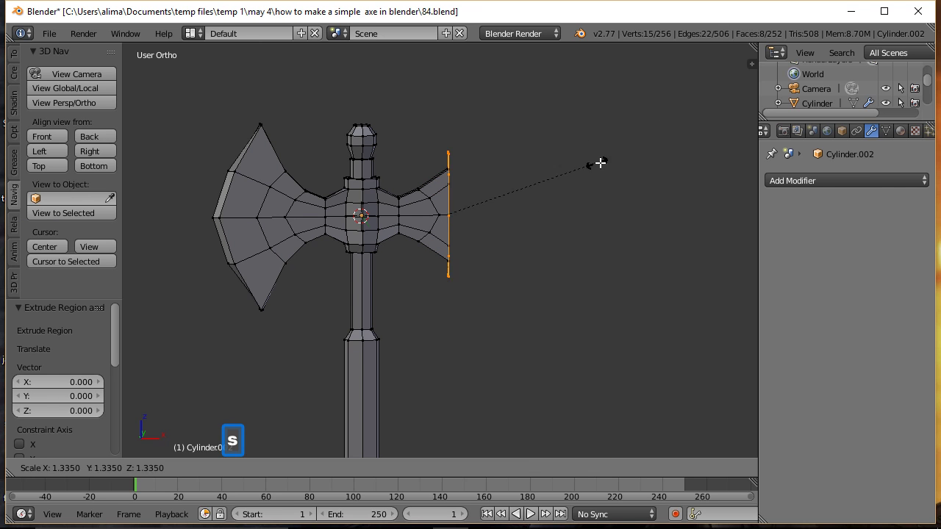
{"action": "left_click", "coordinate": [648, 150]}
{"action": "left_click_drag", "start_coordinate": [503, 218], "coordinate": [508, 214]}
Widen the enlarged end face by 1.701 along Y, move it another 0.615 along X, and save the file as 85.blend
{"action": "middle_click_drag", "start_coordinate": [413, 243], "coordinate": [538, 263]}
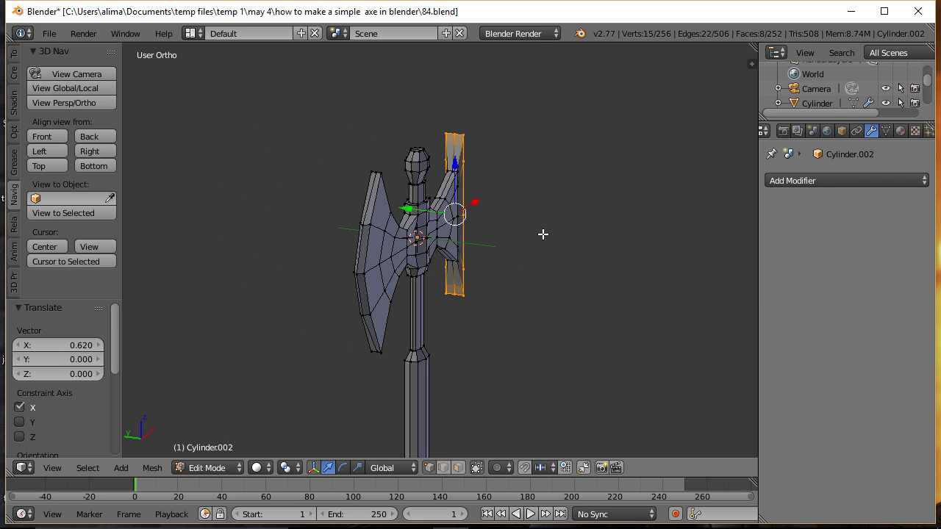
{"action": "key", "text": "s"}
{"action": "key", "text": "y"}
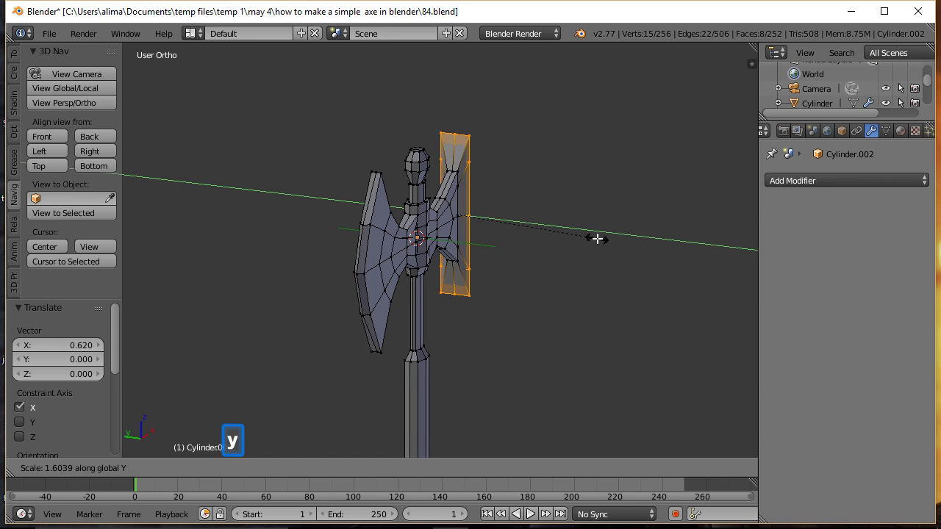
{"action": "left_click", "coordinate": [605, 239]}
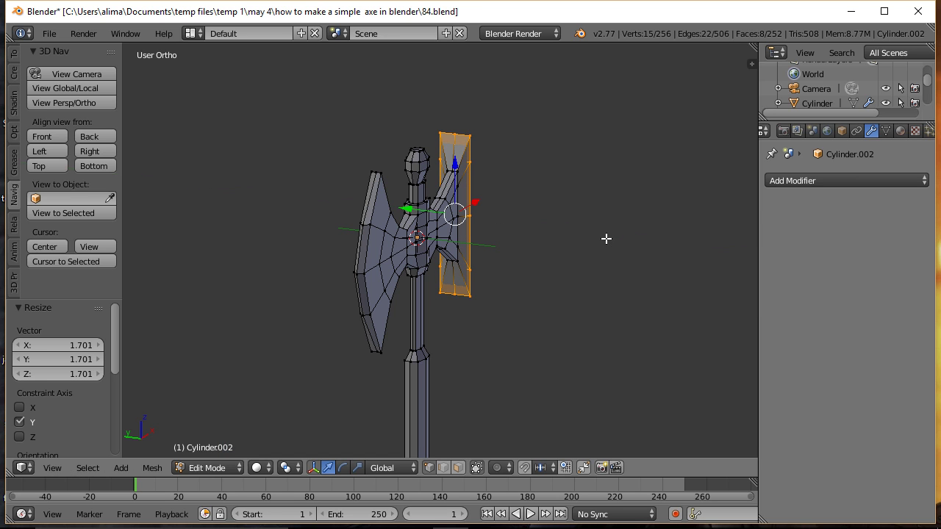
{"action": "middle_click_drag", "start_coordinate": [605, 237], "coordinate": [508, 258]}
{"action": "left_click_drag", "start_coordinate": [505, 218], "coordinate": [511, 215]}
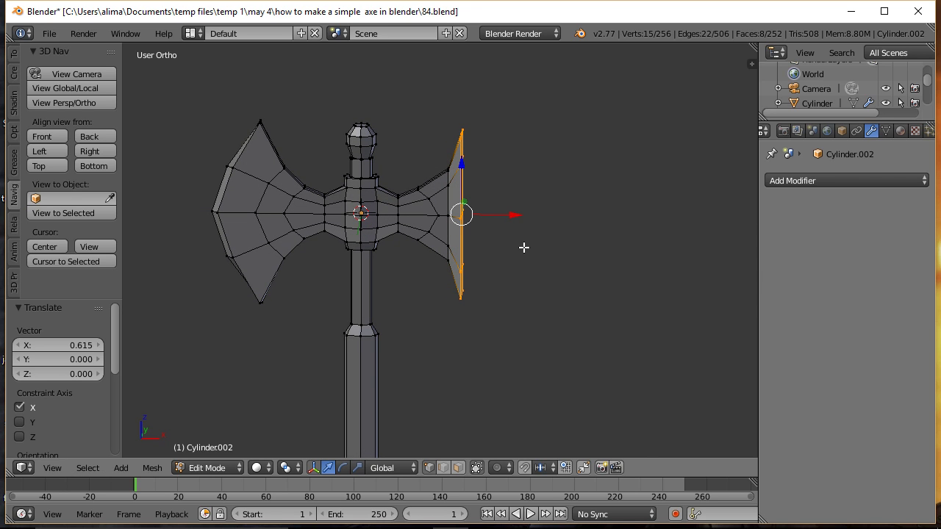
{"action": "key", "text": "ctrl+alt+s"}
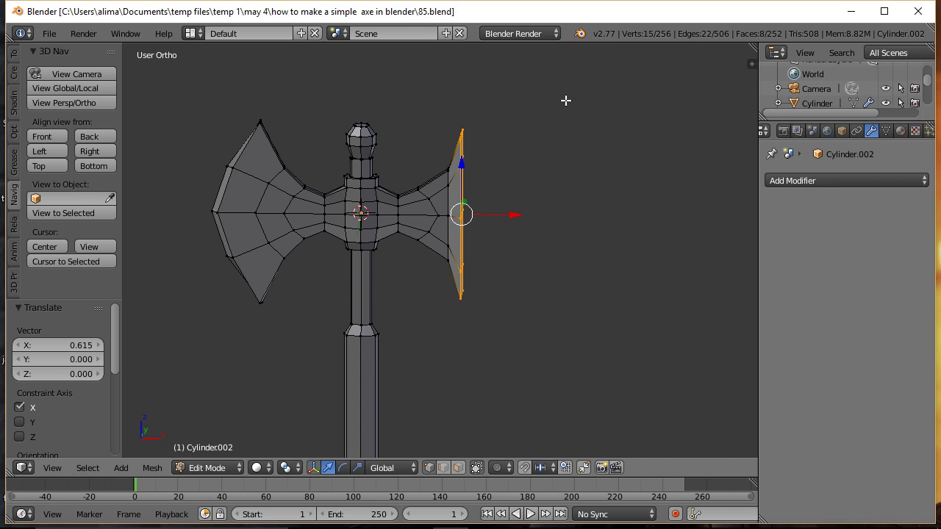
Extrude the end face 3.151 along X into a thick hammer block and save the file as 86.blend
{"action": "key", "text": "e"}
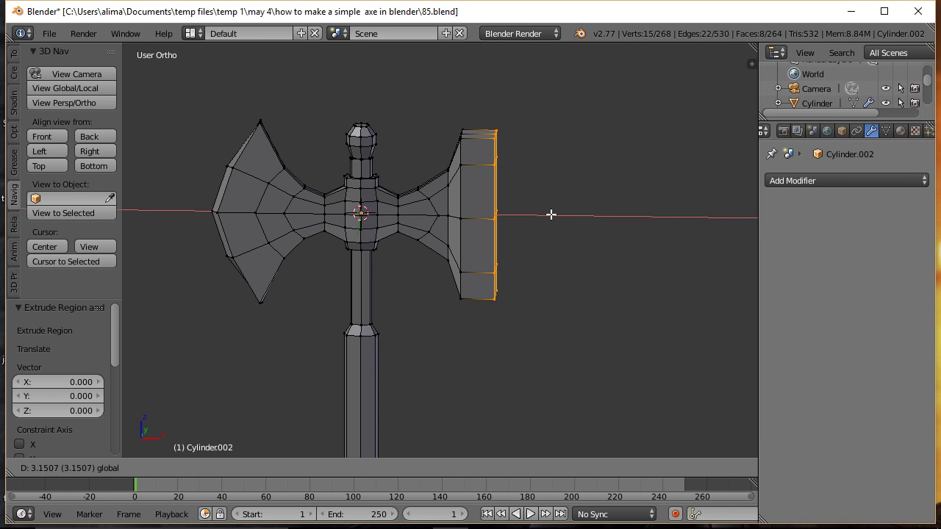
{"action": "left_click", "coordinate": [551, 215]}
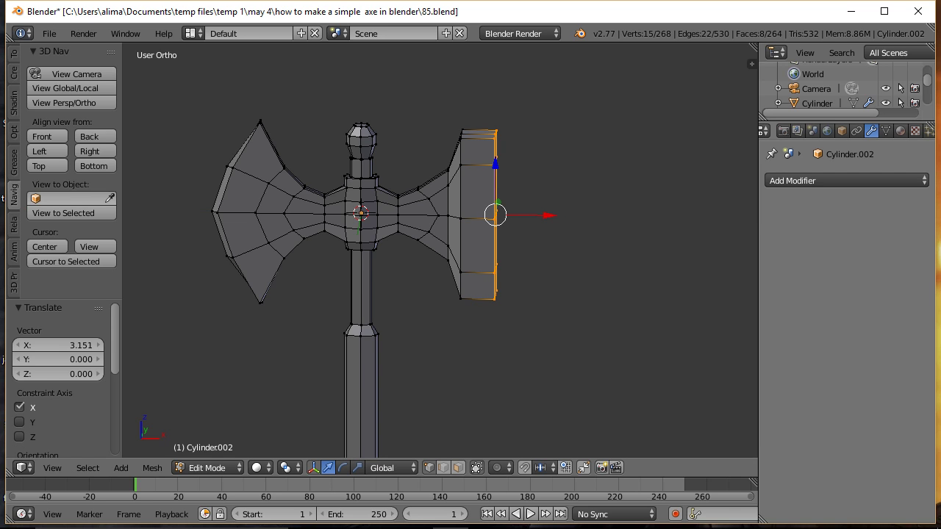
{"action": "key", "text": "ctrl+alt+s"}
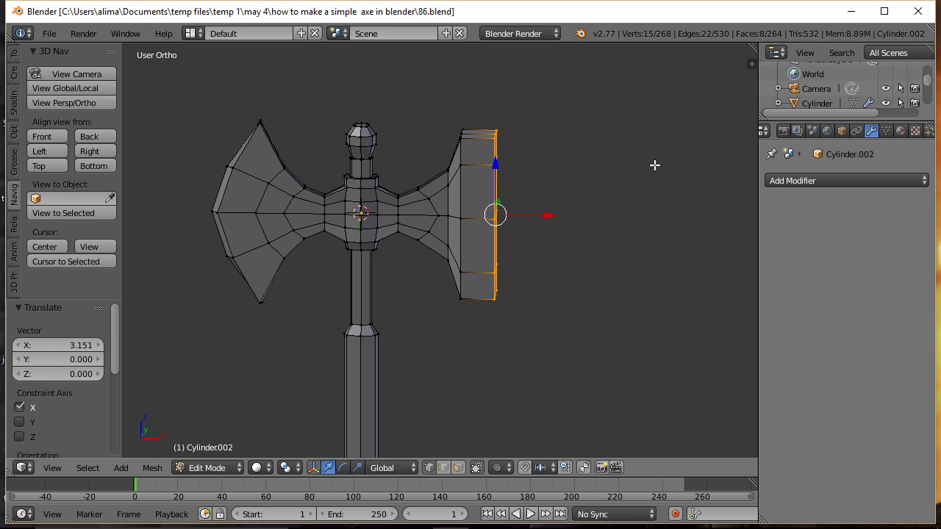
Taper the hammer block's outer face by scaling it 0.828 along Z, save the file as 87.blend, and deselect everything
{"action": "key", "text": "s"}
{"action": "key", "text": "z"}
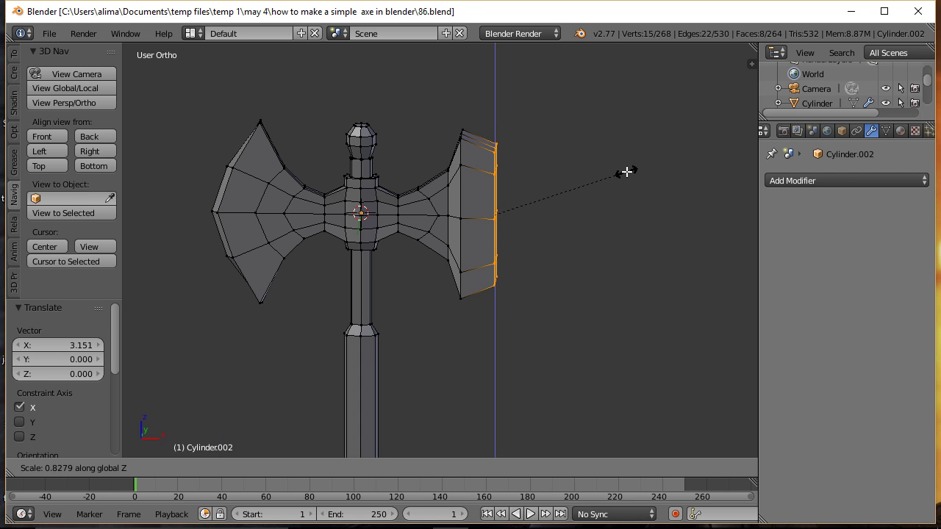
{"action": "left_click", "coordinate": [626, 172]}
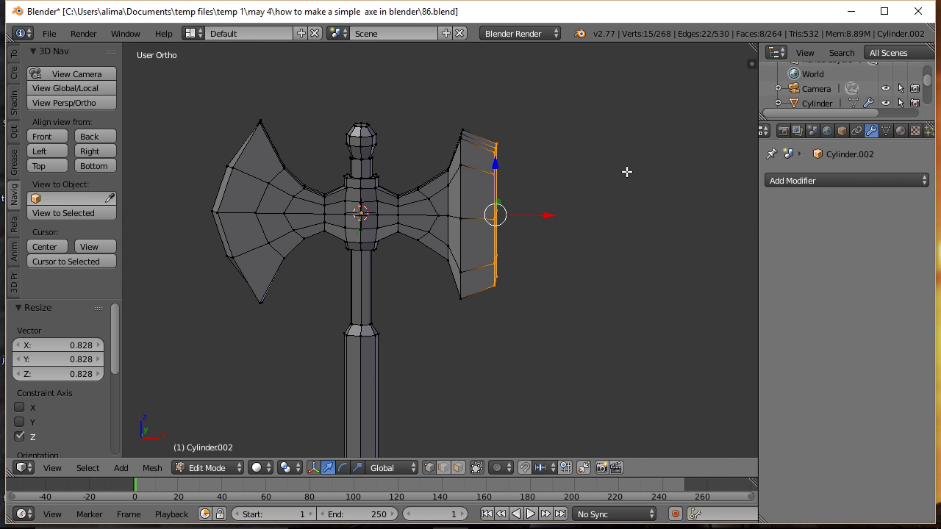
{"action": "key", "text": "ctrl+alt+s"}
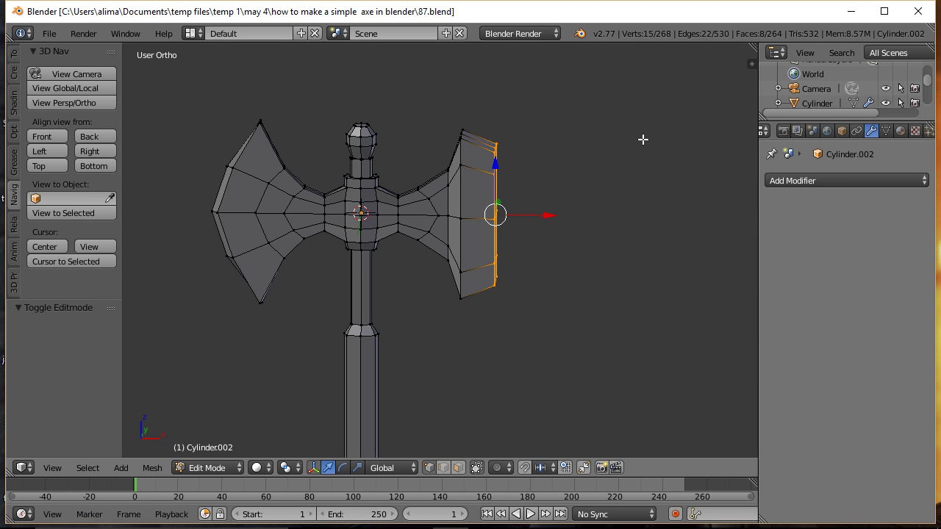
{"action": "middle_click_drag", "start_coordinate": [652, 146], "coordinate": [564, 160]}
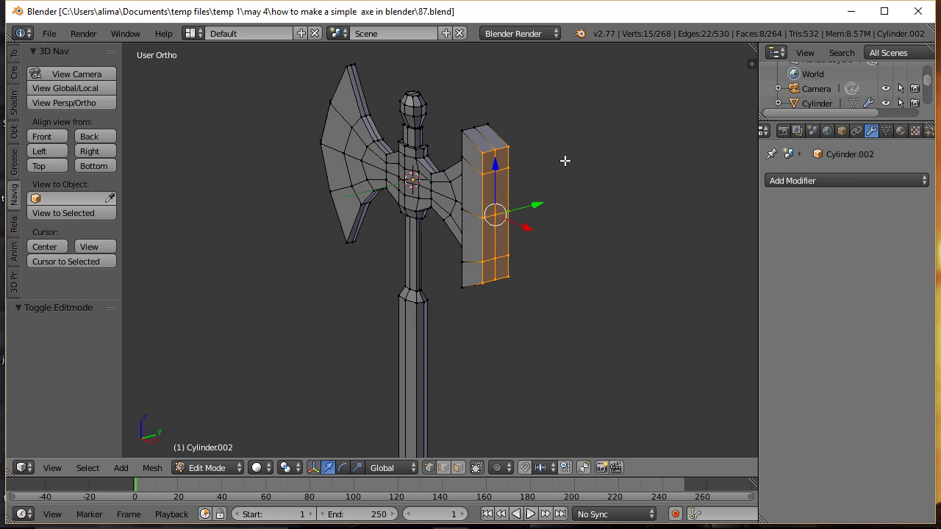
{"action": "key", "text": "a"}
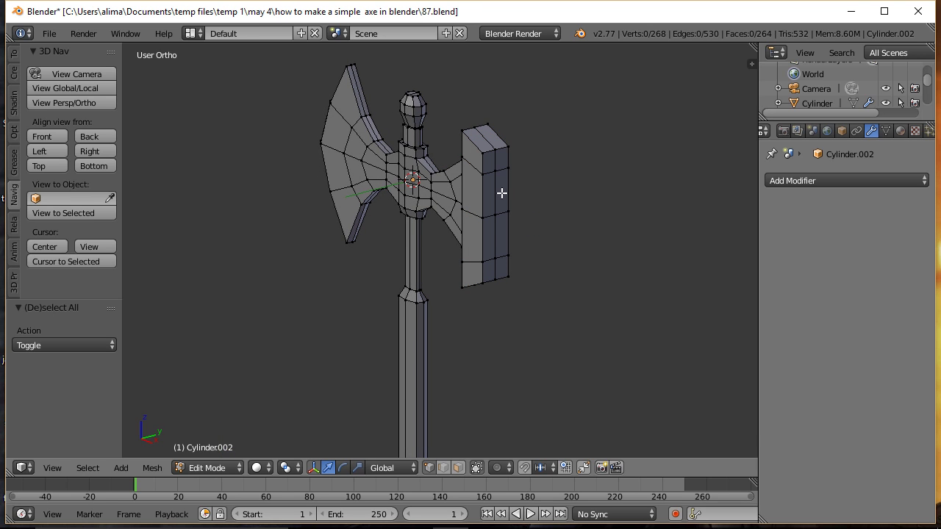
Add one centred, unslid horizontal loop cut through the tall row just above the middle of the hammer block and deselect everything
{"action": "key", "text": "ctrl"}
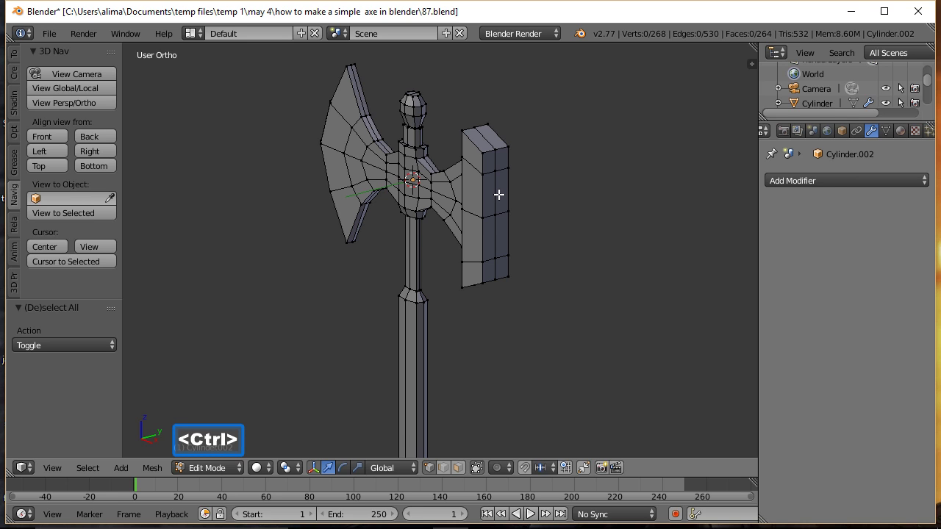
{"action": "key", "text": "ctrl+r"}
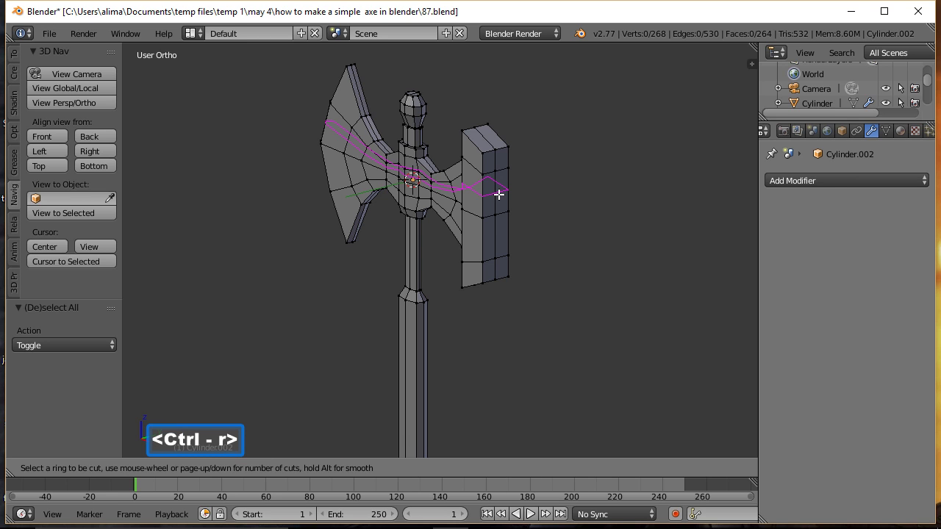
{"action": "left_click", "coordinate": [498, 194]}
{"action": "right_click", "coordinate": [499, 195]}
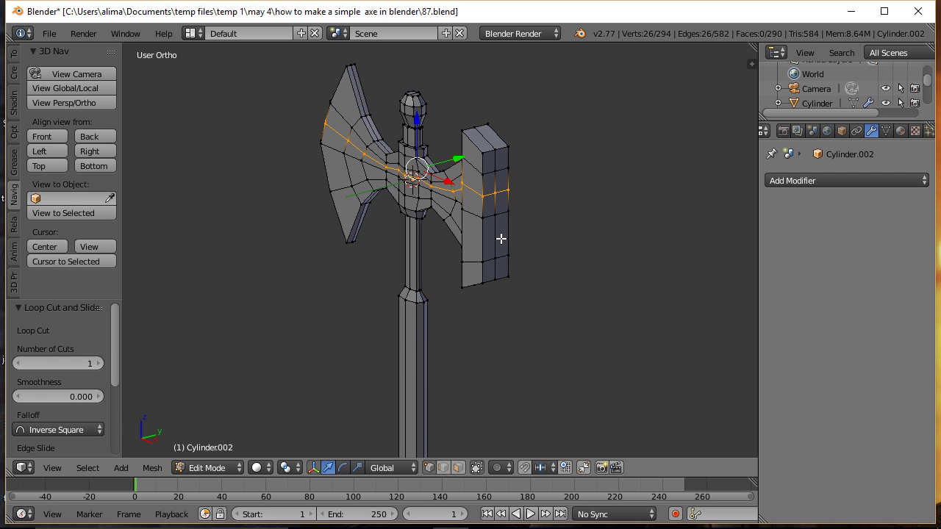
{"action": "key", "text": "a"}
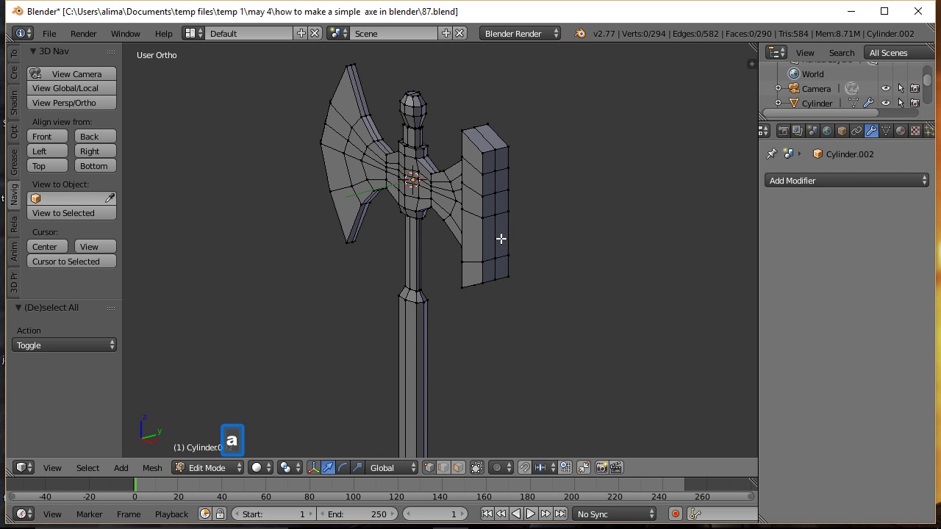
Add one centred, unslid loop cut through the tall row just below the hammer block's middle, deselect everything, and save as 88.blend
{"action": "key", "text": "ctrl"}
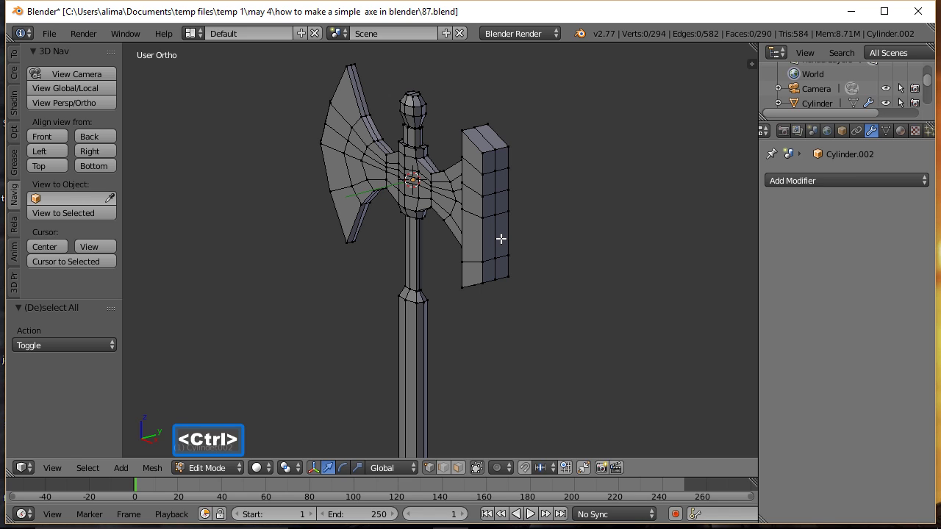
{"action": "key", "text": "ctrl+r"}
{"action": "left_click", "coordinate": [501, 238]}
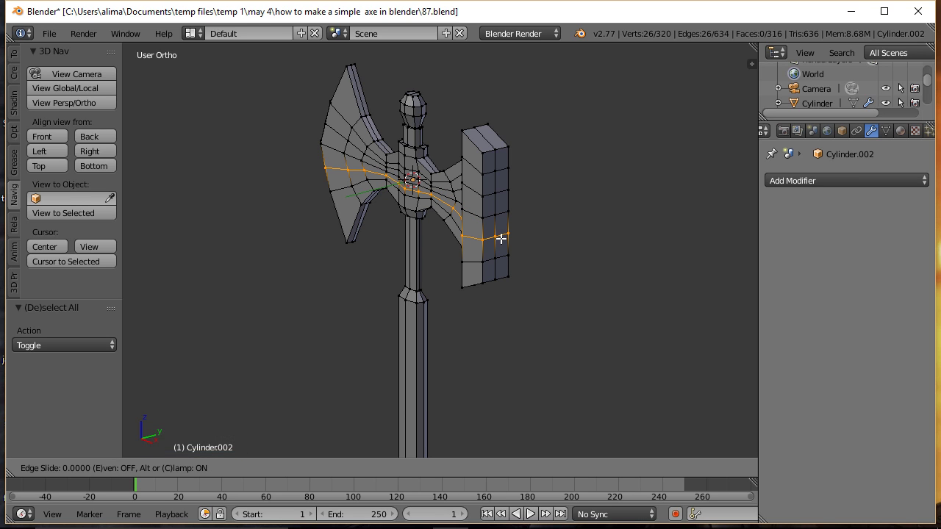
{"action": "right_click", "coordinate": [501, 238]}
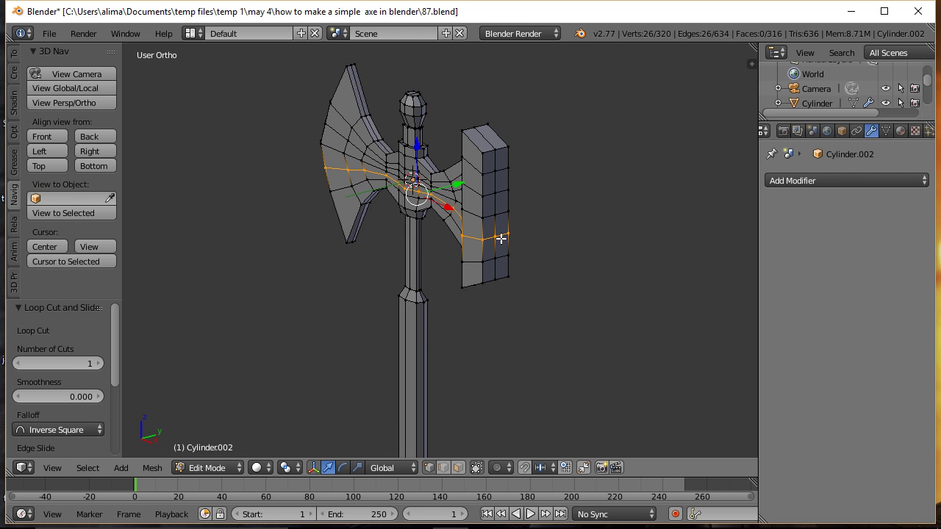
{"action": "key", "text": "a"}
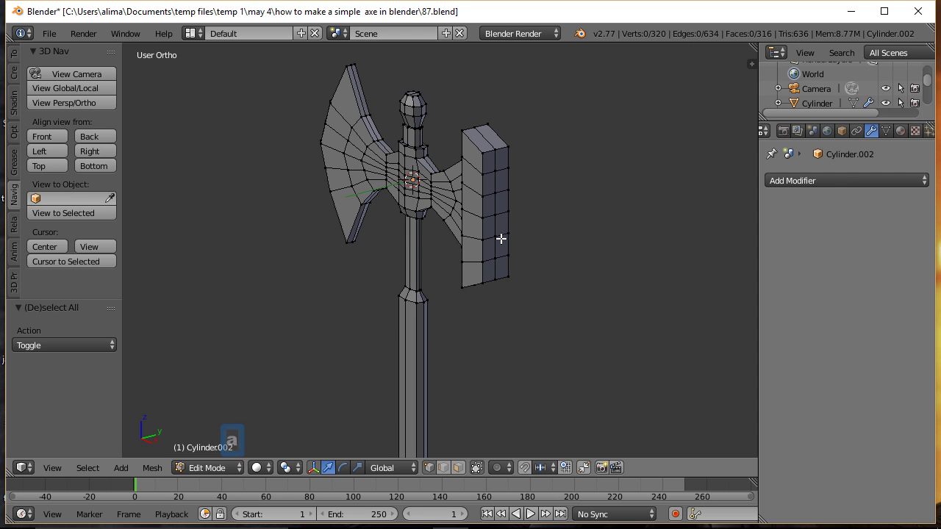
{"action": "key", "text": "ctrl+alt+s"}
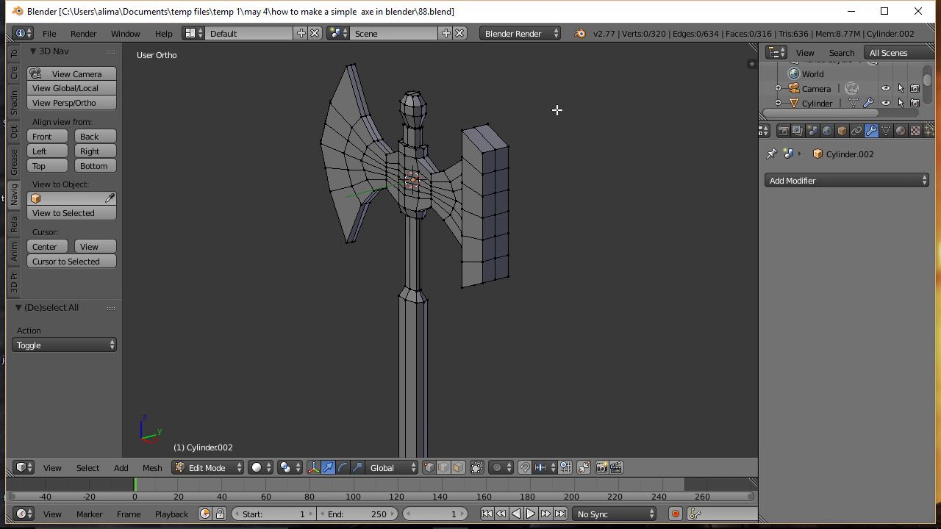
Extrude the two outer faces in the hammer block's second row from the top in place and scale them uniformly to 0.677
{"action": "key", "text": "shift+b"}
{"action": "left_click_drag", "start_coordinate": [460, 114], "coordinate": [541, 311]}
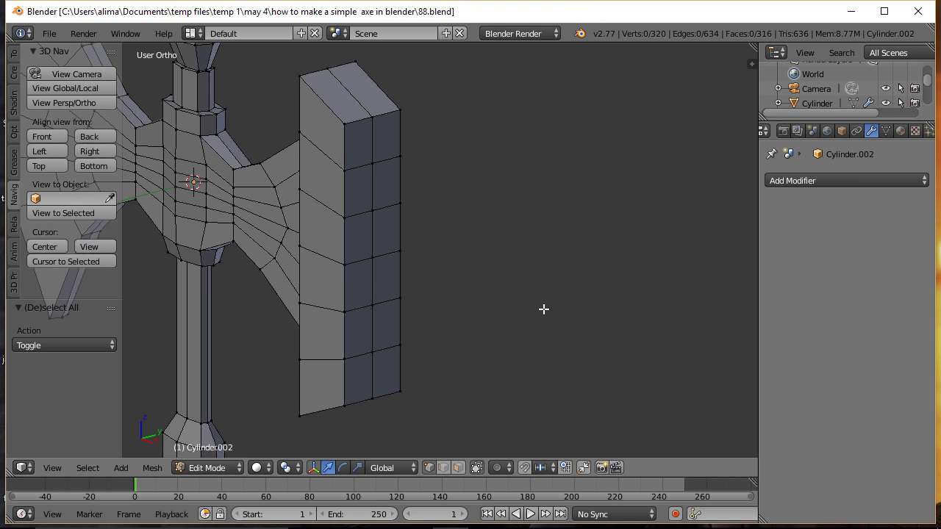
{"action": "left_click", "coordinate": [457, 468]}
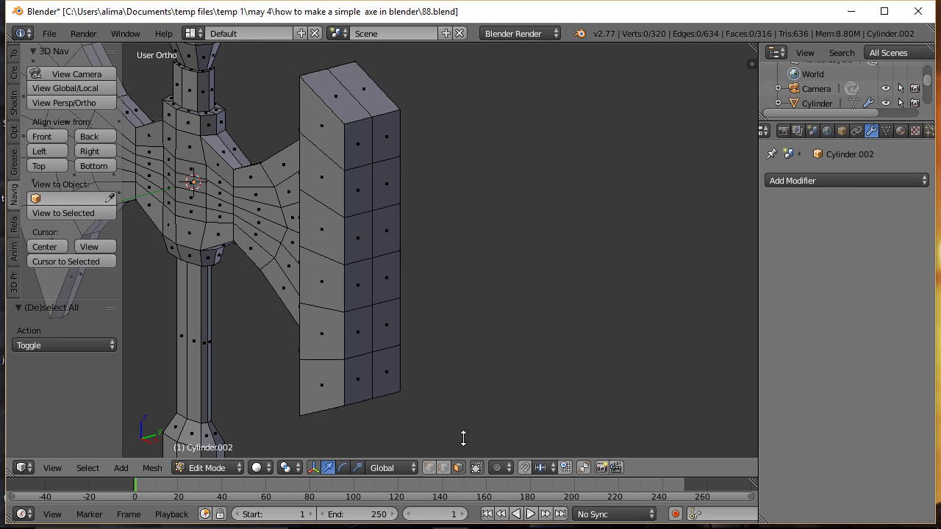
{"action": "right_click", "coordinate": [366, 196]}
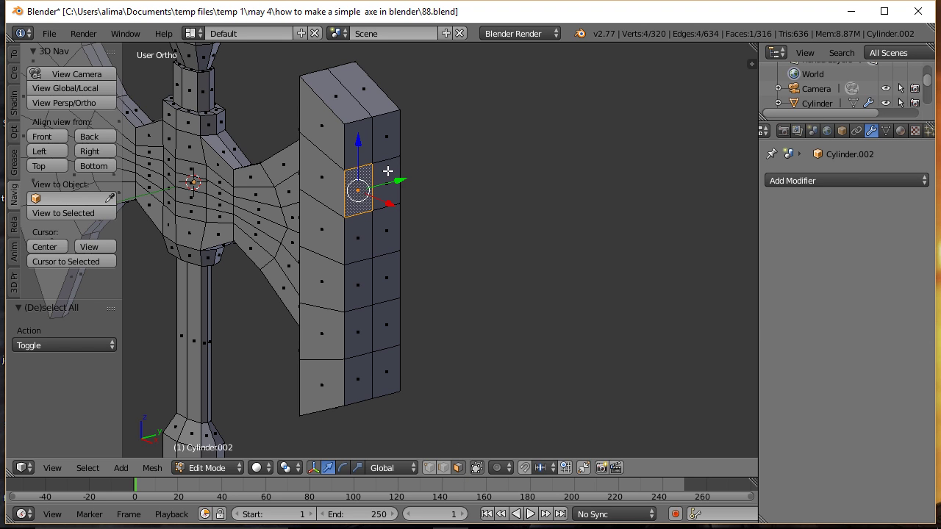
{"action": "right_click", "coordinate": [388, 173], "text": "shift"}
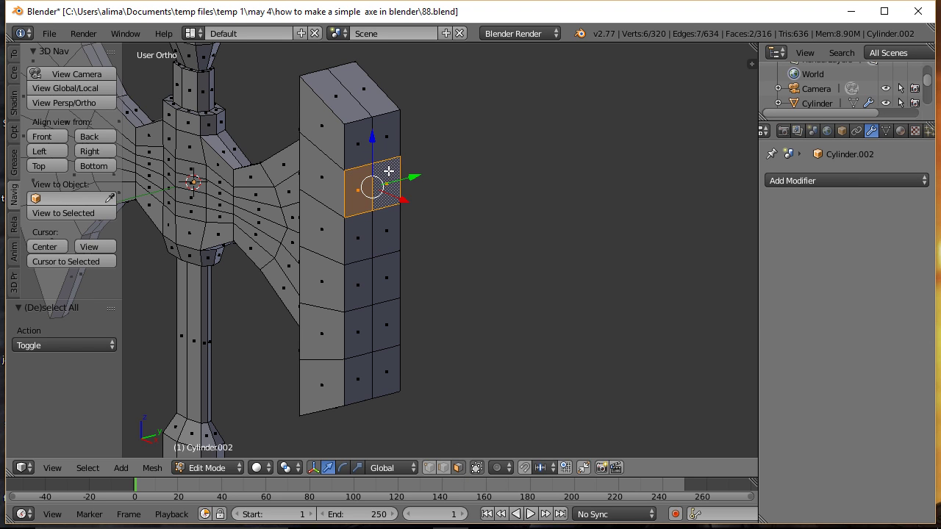
{"action": "key", "text": "e"}
{"action": "right_click", "coordinate": [625, 288]}
{"action": "key", "text": "s"}
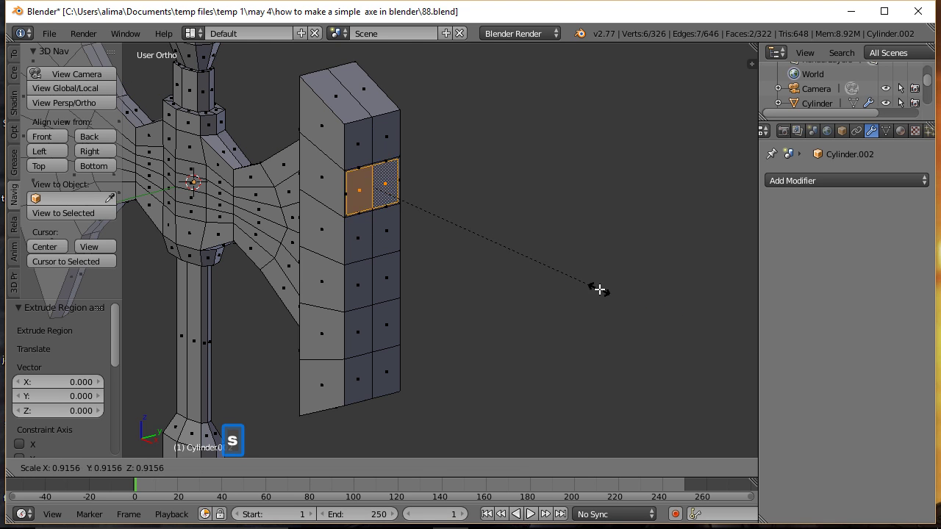
{"action": "left_click", "coordinate": [538, 272]}
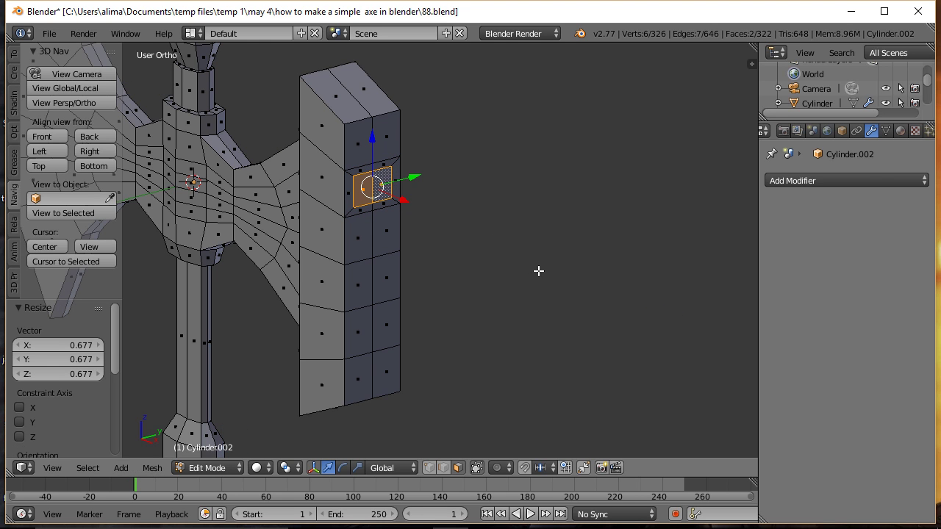
Narrow the inset face pair by scaling it 0.845 along Y and save the file as 89.blend
{"action": "key", "text": "s"}
{"action": "key", "text": "y"}
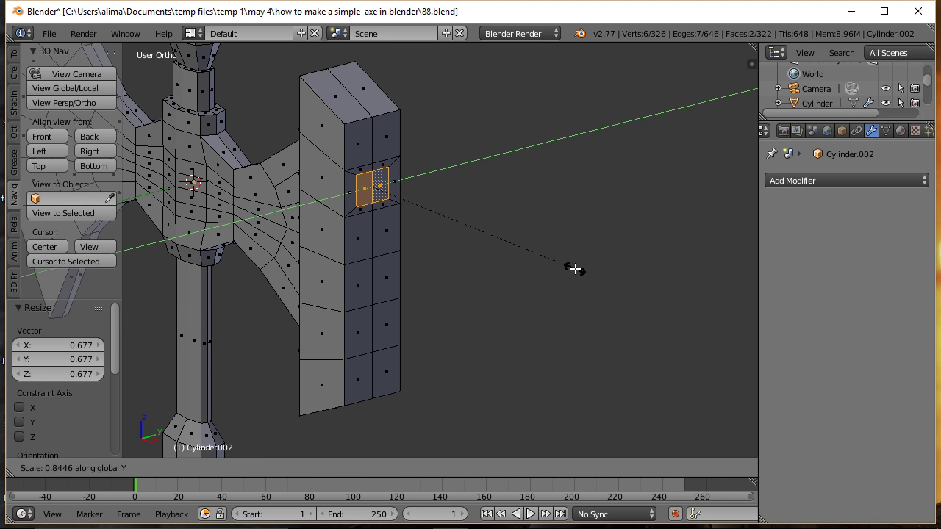
{"action": "left_click", "coordinate": [575, 269]}
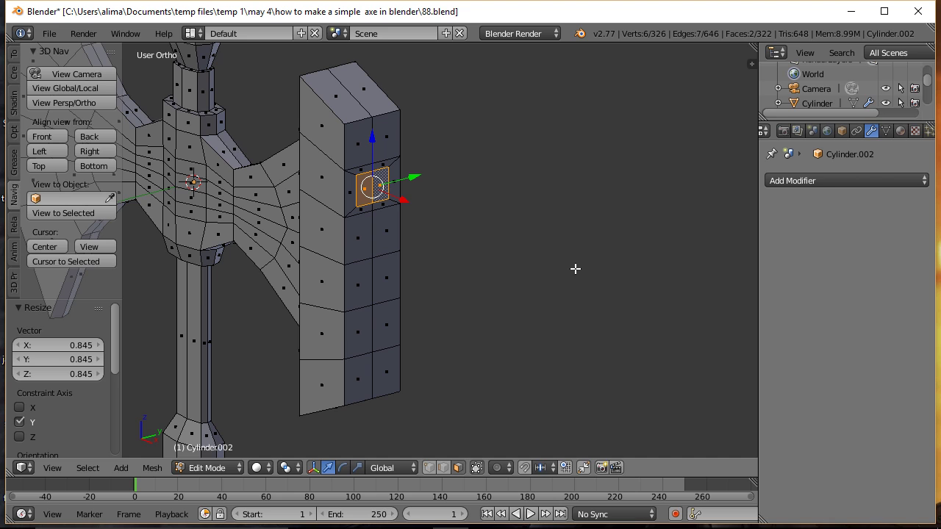
{"action": "key", "text": "ctrl+alt+s"}
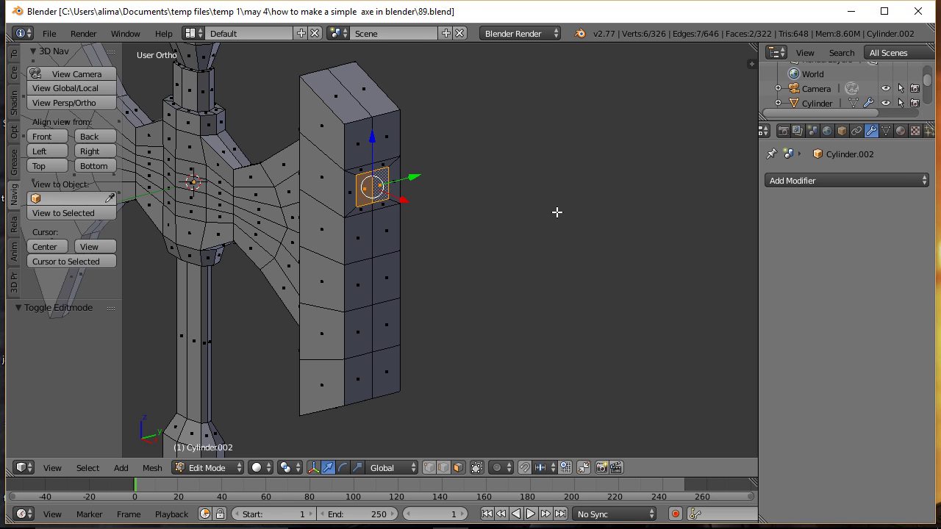
Round the inset face pair using To Sphere with a factor of 0.790, and search the command list for "to"
{"action": "key", "text": "alt"}
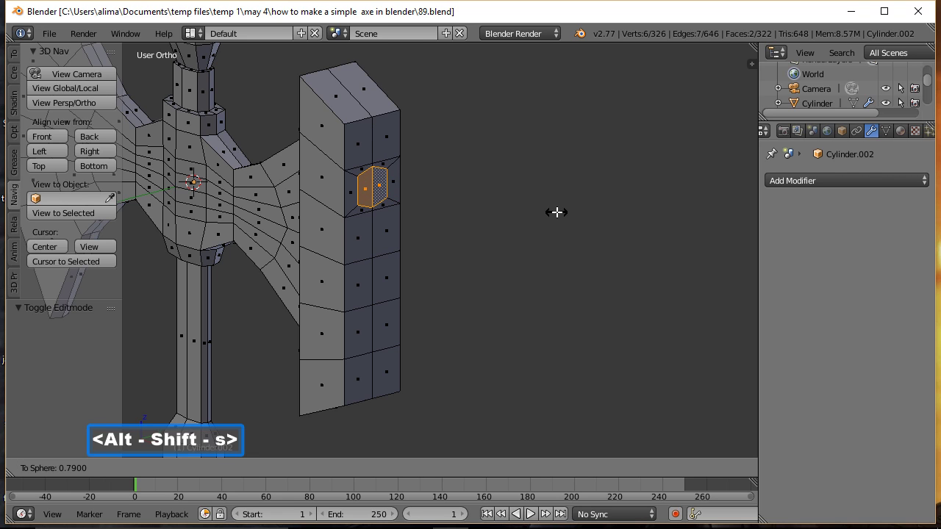
{"action": "left_click", "coordinate": [556, 212]}
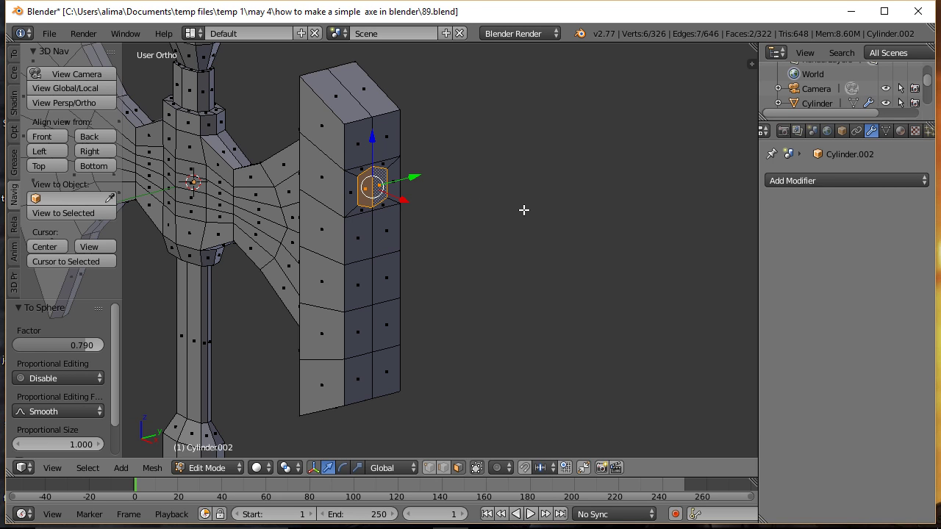
{"action": "key", "text": "space"}
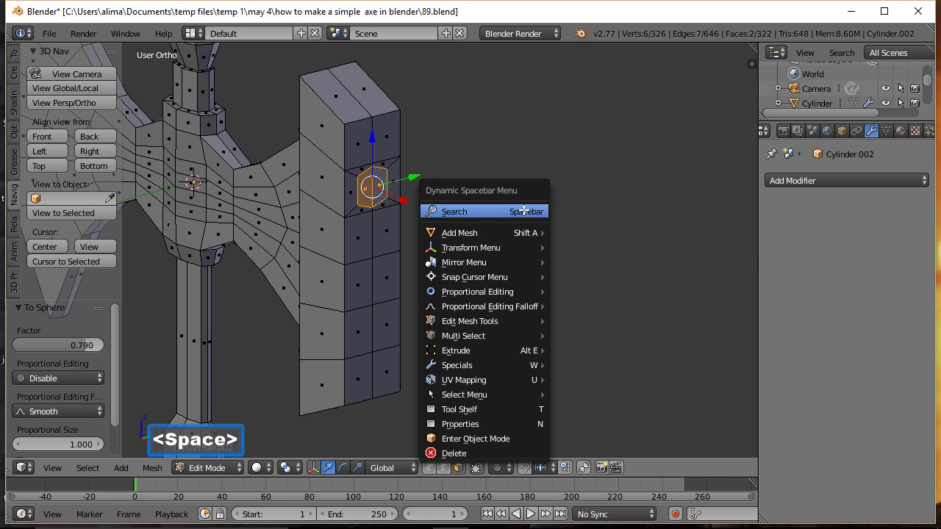
{"action": "left_click", "coordinate": [523, 211]}
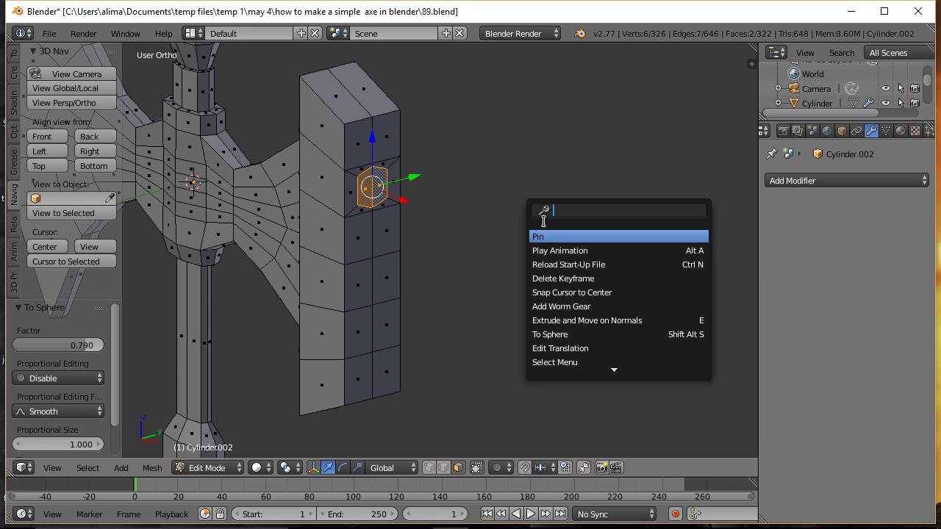
{"action": "type", "text": "to"}
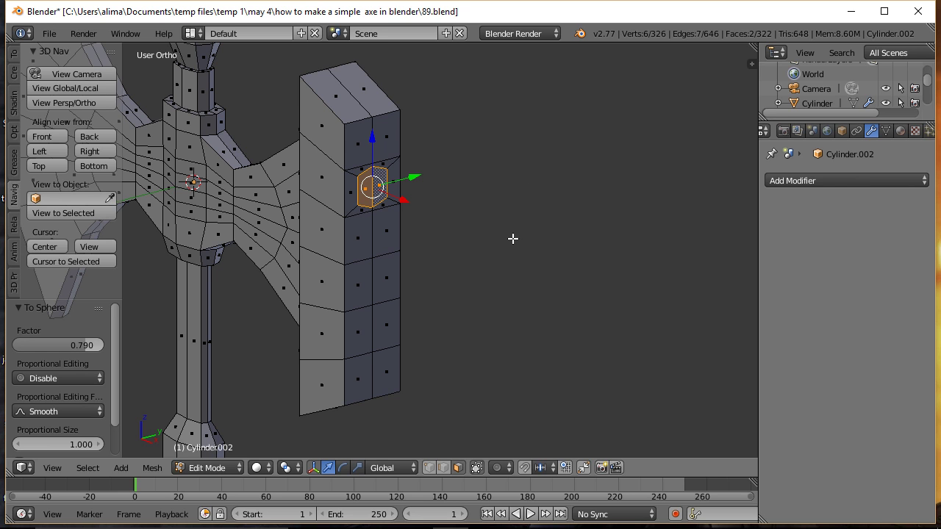
Extrude the rounded face pair in place and move the new faces 1 along X to form a stud
{"action": "middle_click_drag", "start_coordinate": [424, 279], "coordinate": [474, 280]}
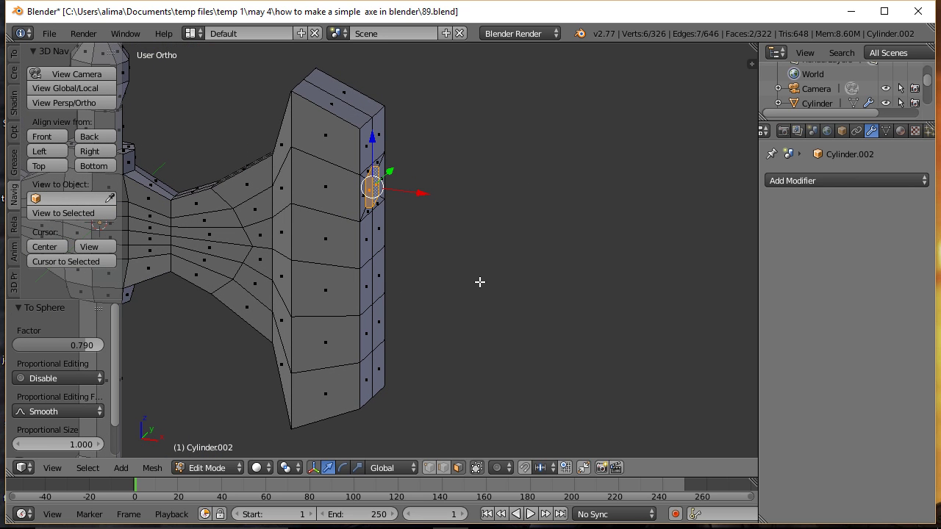
{"action": "key", "text": "e"}
{"action": "right_click", "coordinate": [509, 257]}
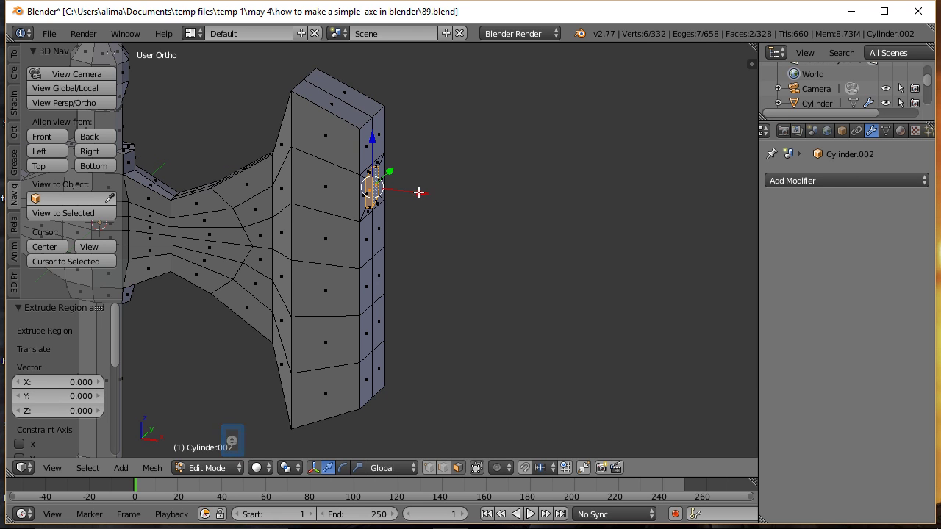
{"action": "type", "text": "gx1"}
{"action": "key", "text": "Return"}
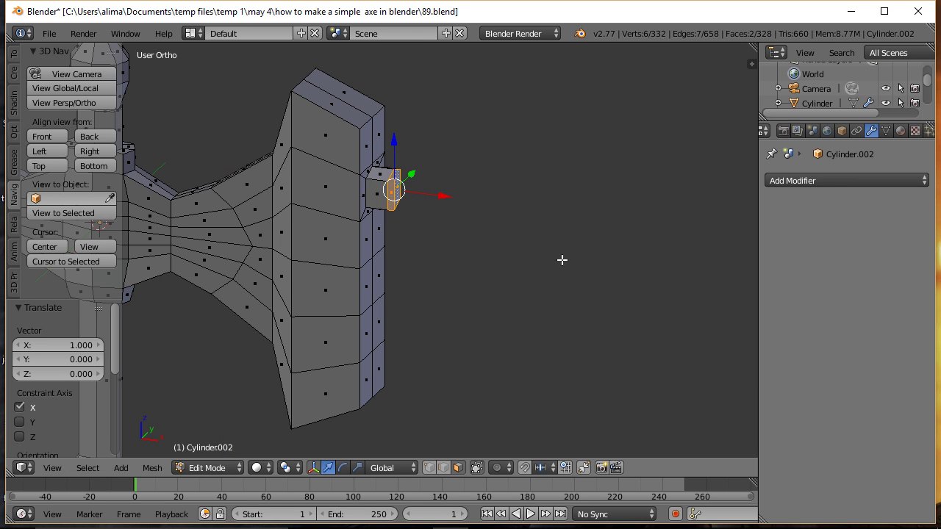
Taper the stud's tip by scaling it uniformly to 0.440, save the file as 90.blend, and deselect everything
{"action": "key", "text": "s"}
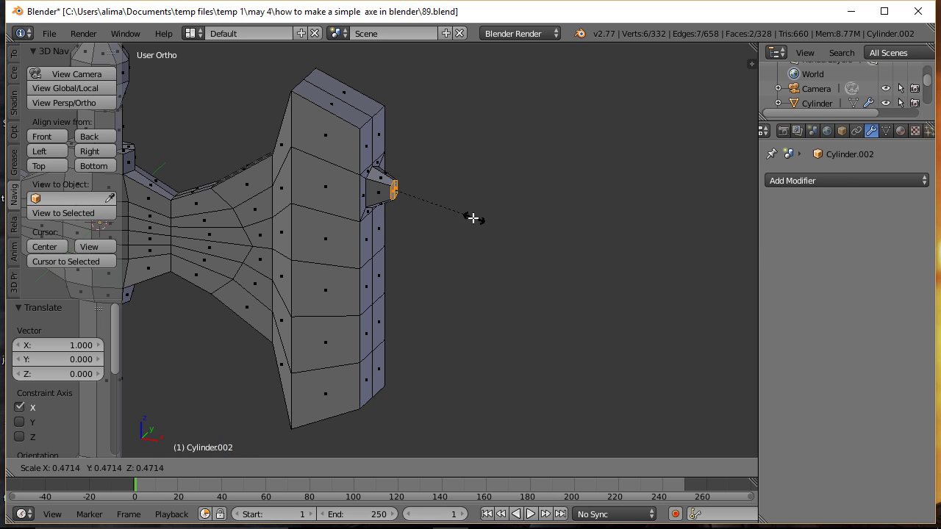
{"action": "left_click", "coordinate": [469, 218]}
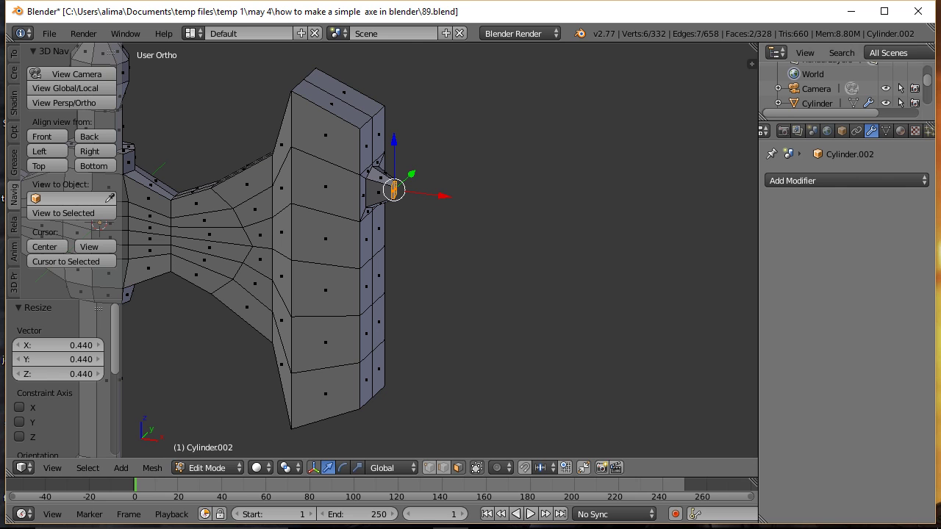
{"action": "key", "text": "ctrl+alt+s"}
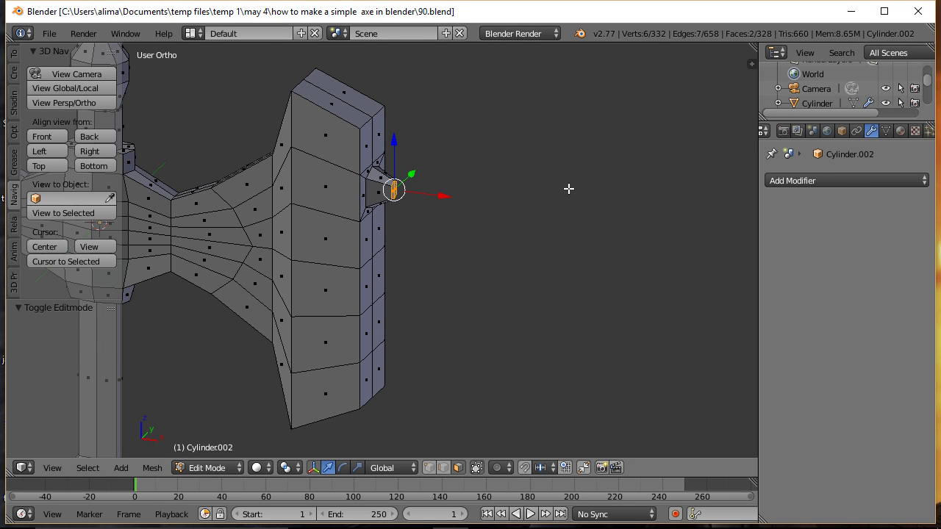
{"action": "key", "text": "a"}
Extrude the two outer faces in the hammer block's fourth row from the top in place and scale them uniformly to 0.646
{"action": "middle_click_drag", "start_coordinate": [632, 208], "coordinate": [567, 221]}
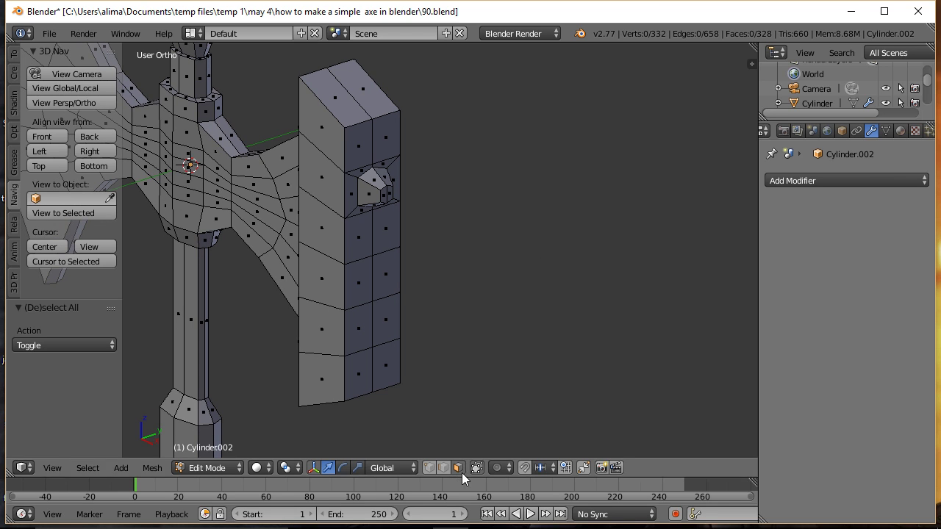
{"action": "right_click", "coordinate": [358, 296]}
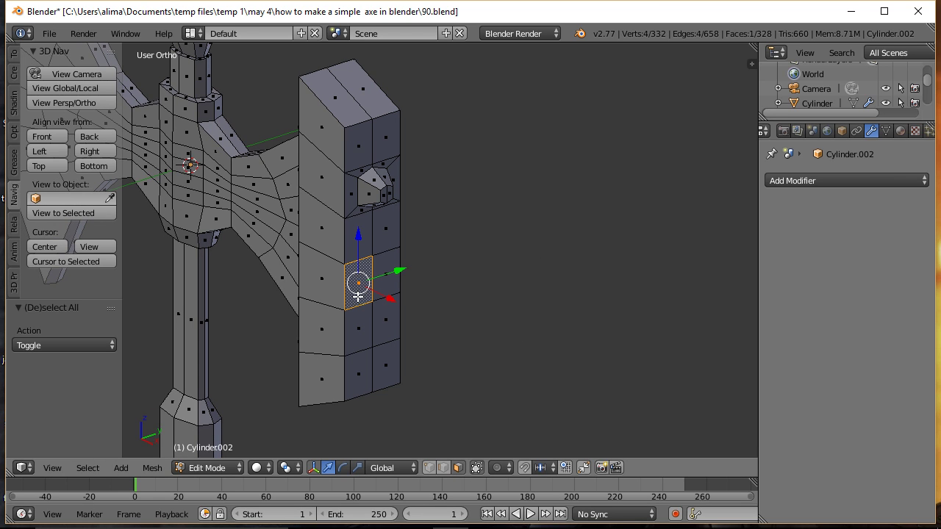
{"action": "right_click", "coordinate": [383, 261], "text": "shift"}
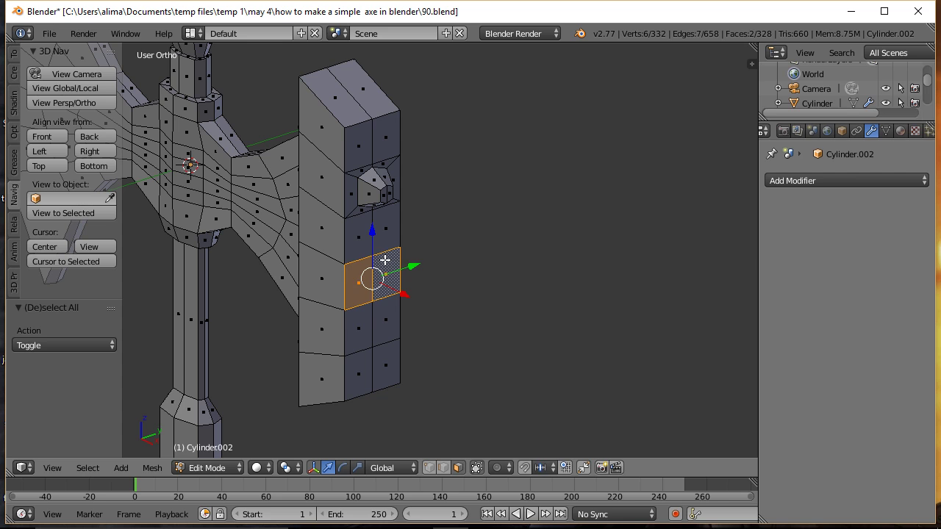
{"action": "key", "text": "e"}
{"action": "right_click", "coordinate": [599, 275]}
{"action": "key", "text": "s"}
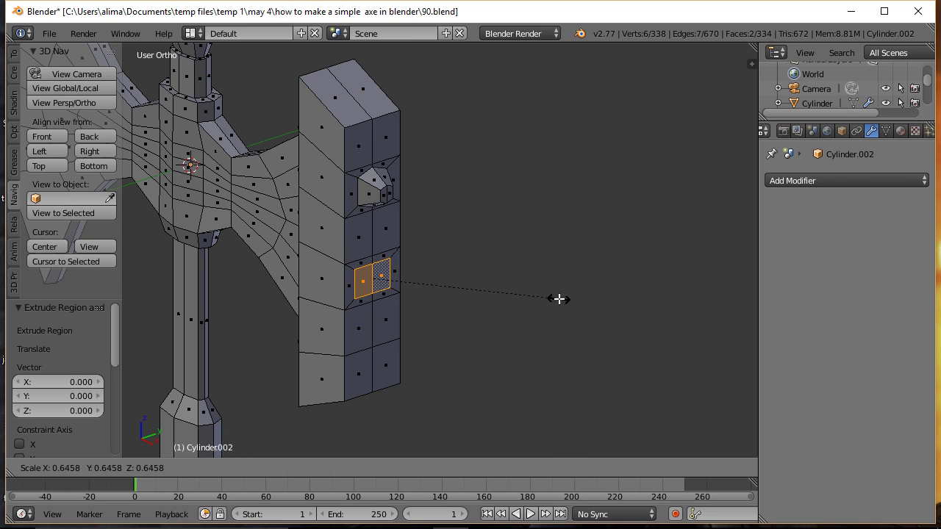
{"action": "left_click", "coordinate": [559, 299]}
Narrow the fourth-row inset face pair by scaling it 0.876 along Y
{"action": "key", "text": "s"}
{"action": "key", "text": "y"}
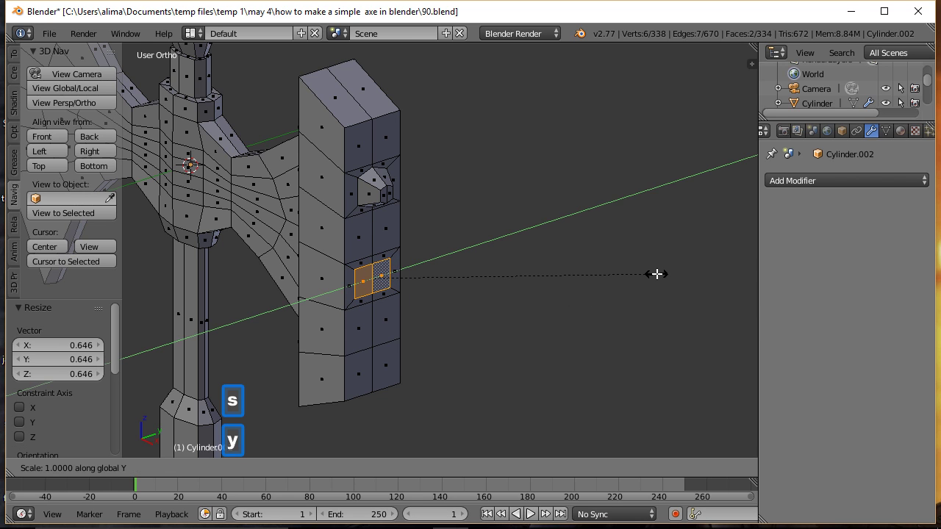
{"action": "left_click", "coordinate": [621, 273]}
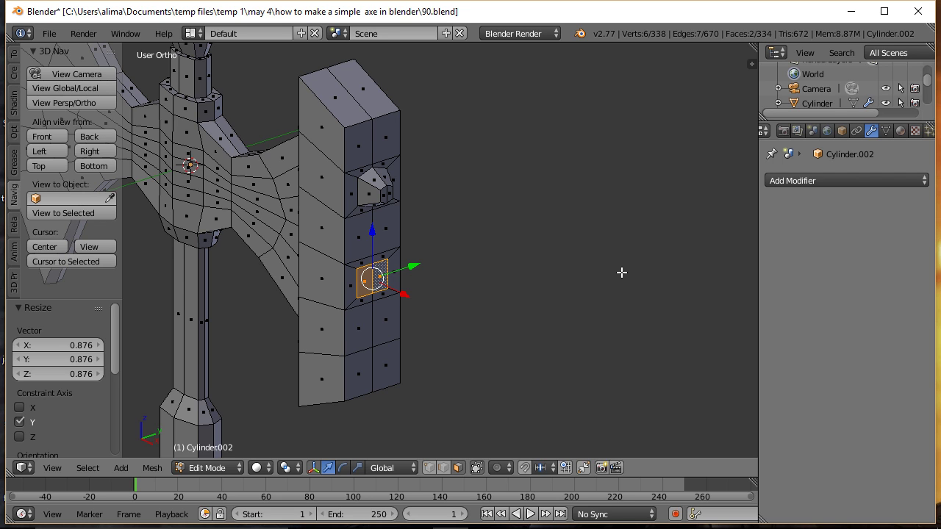
Round the fourth-row inset face pair with To Sphere at a factor of 0.897
{"action": "key", "text": "alt"}
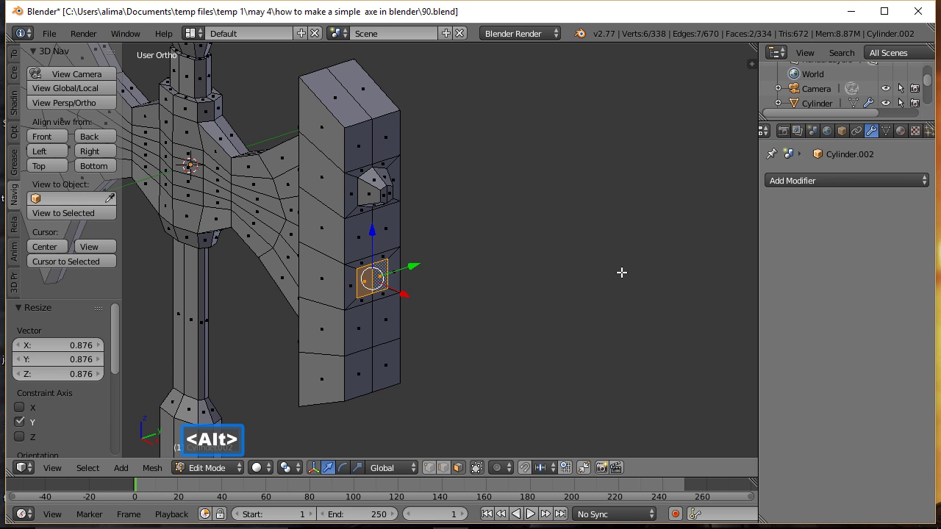
{"action": "key", "text": "alt+shift+s"}
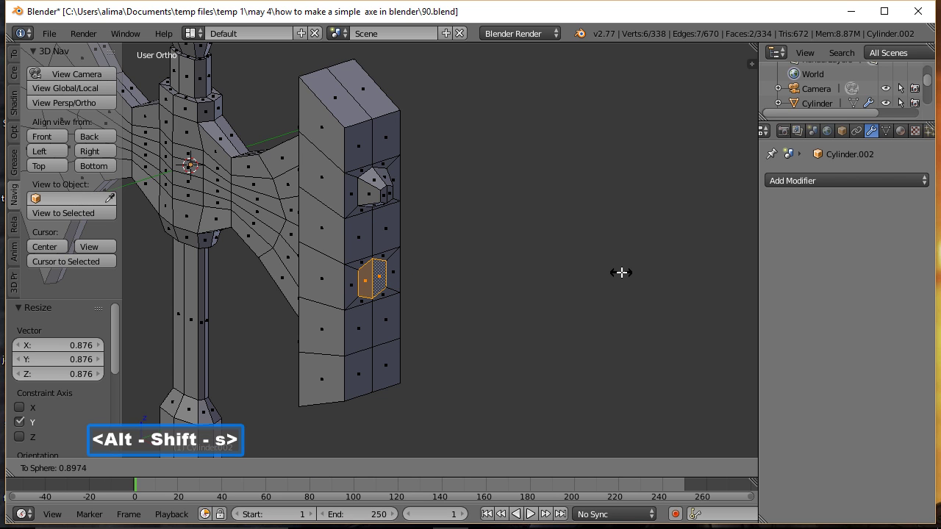
{"action": "left_click", "coordinate": [622, 273]}
Extrude the rounded fourth-row face pair in place and move the new faces 0.989 along X to form the second stud
{"action": "middle_click_drag", "start_coordinate": [471, 333], "coordinate": [533, 334]}
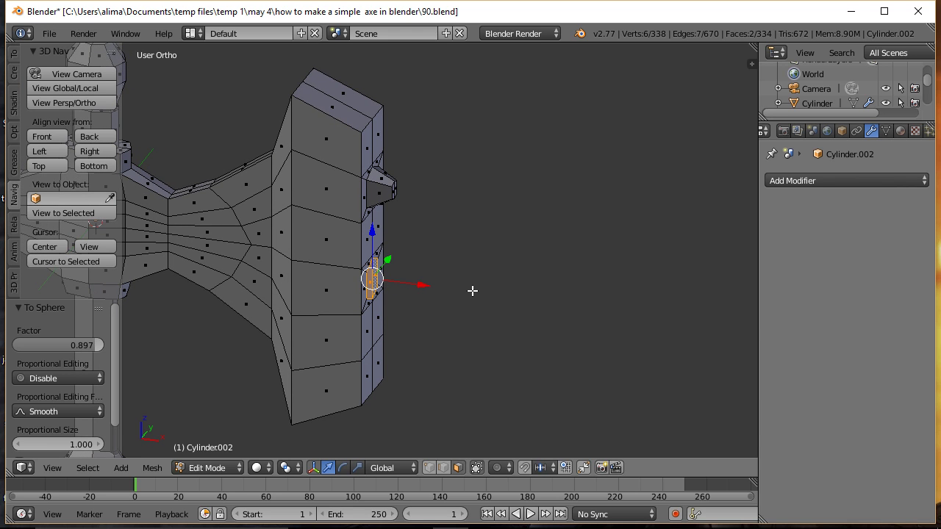
{"action": "key", "text": "e"}
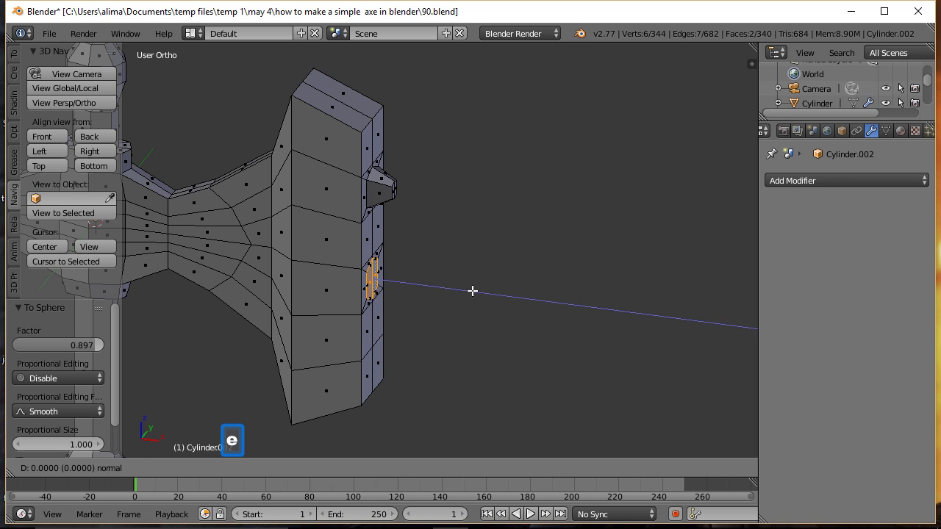
{"action": "right_click", "coordinate": [472, 291]}
{"action": "left_click_drag", "start_coordinate": [419, 284], "coordinate": [445, 287]}
Taper the second stud's tip by scaling it uniformly to 0.385, save the file as 91.blend, and deselect everything
{"action": "key", "text": "s"}
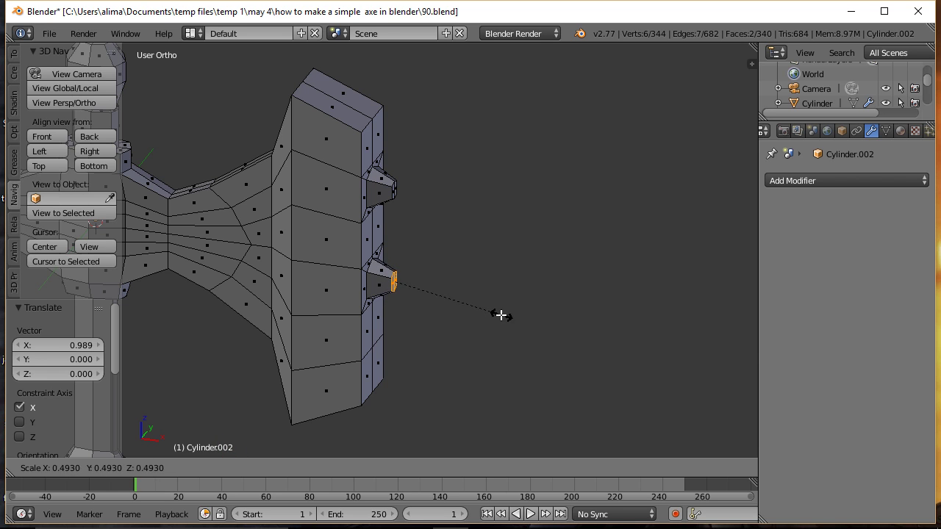
{"action": "left_click", "coordinate": [477, 308]}
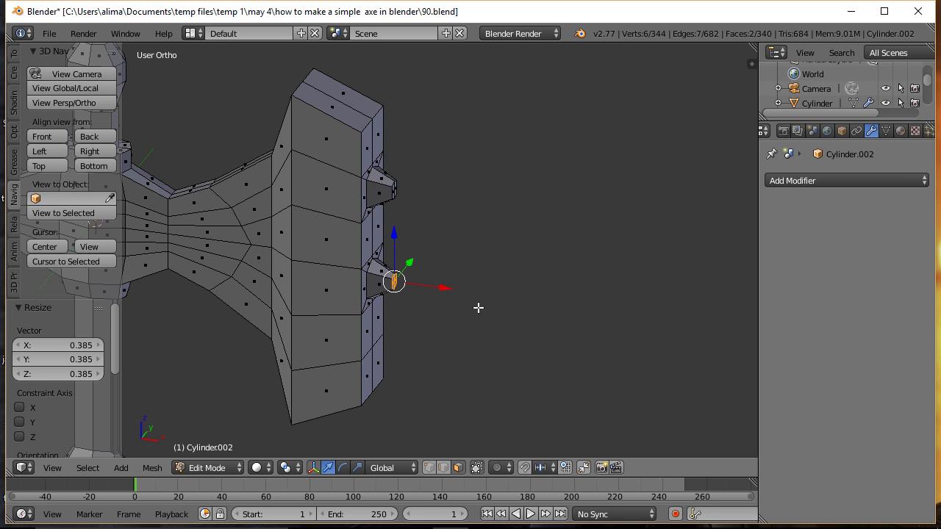
{"action": "key", "text": "ctrl+alt+s"}
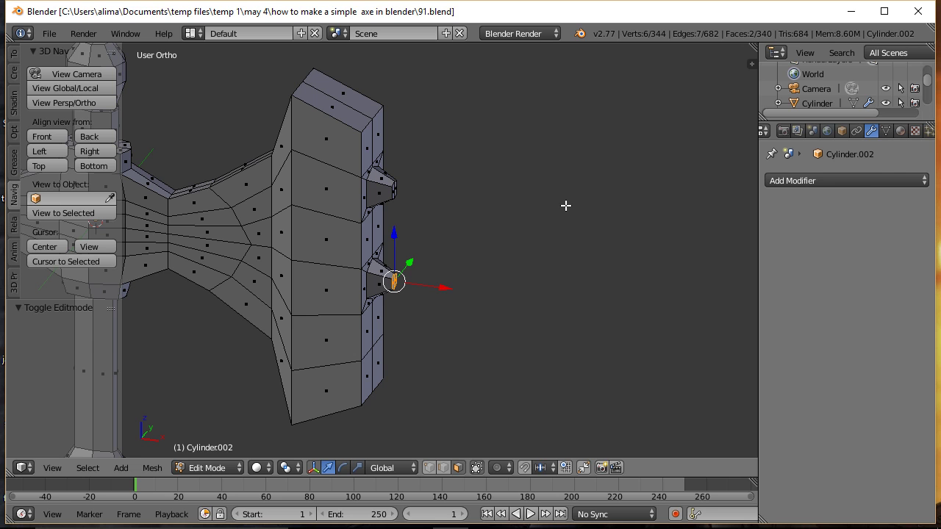
{"action": "key", "text": "a"}
Extrude the two outer faces in the hammer block's lowest row in place and scale them uniformly to 0.691
{"action": "middle_click_drag", "start_coordinate": [606, 262], "coordinate": [556, 274]}
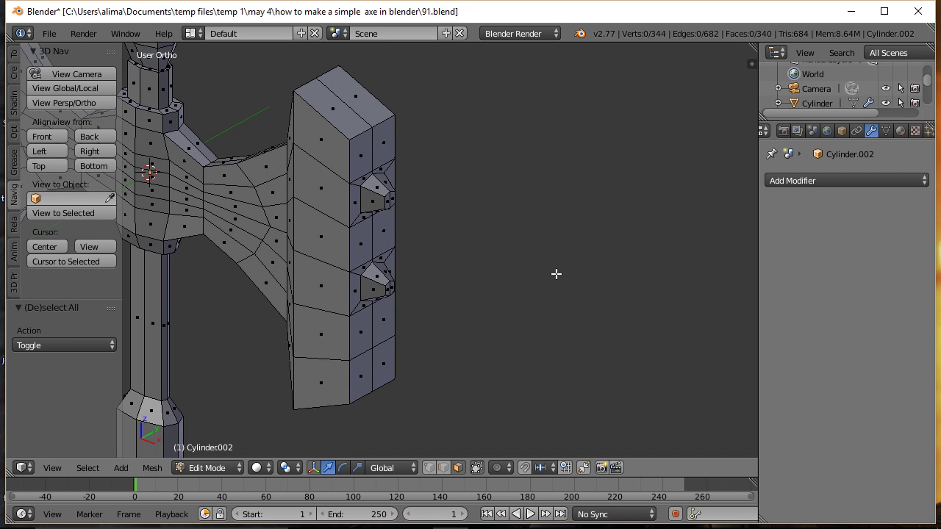
{"action": "right_click", "coordinate": [361, 389]}
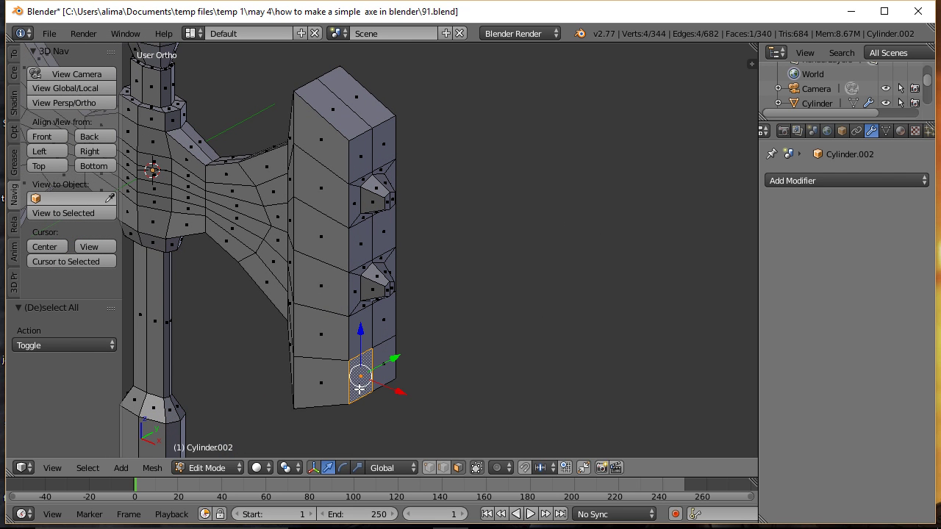
{"action": "right_click", "coordinate": [384, 351], "text": "shift"}
{"action": "key", "text": "e"}
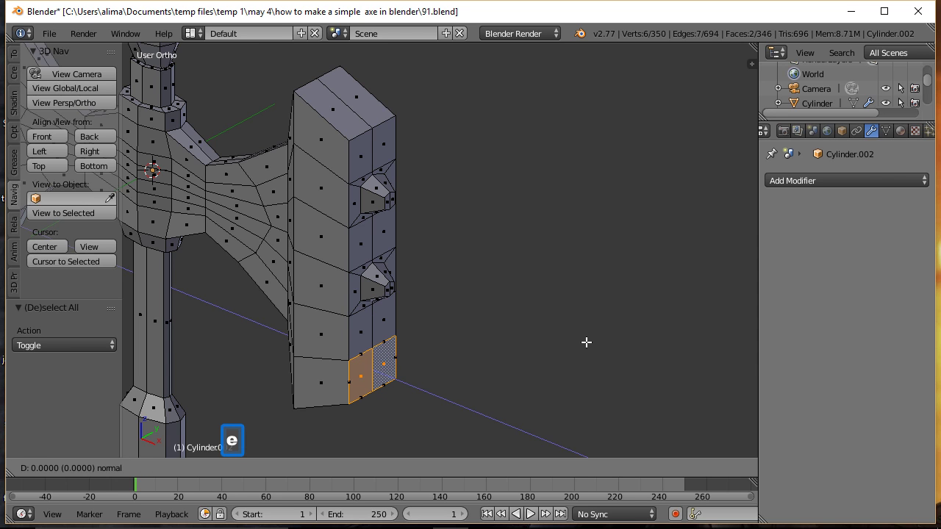
{"action": "right_click", "coordinate": [586, 342]}
{"action": "key", "text": "s"}
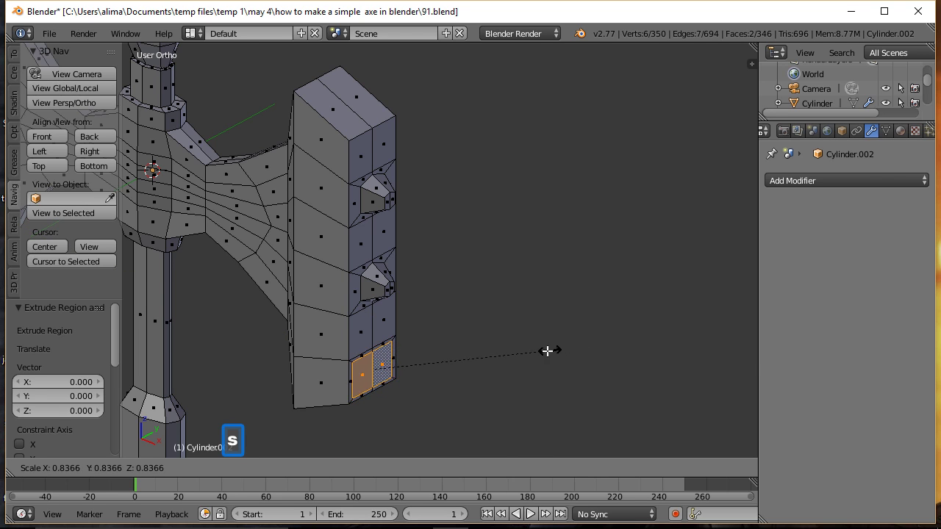
{"action": "left_click", "coordinate": [519, 353]}
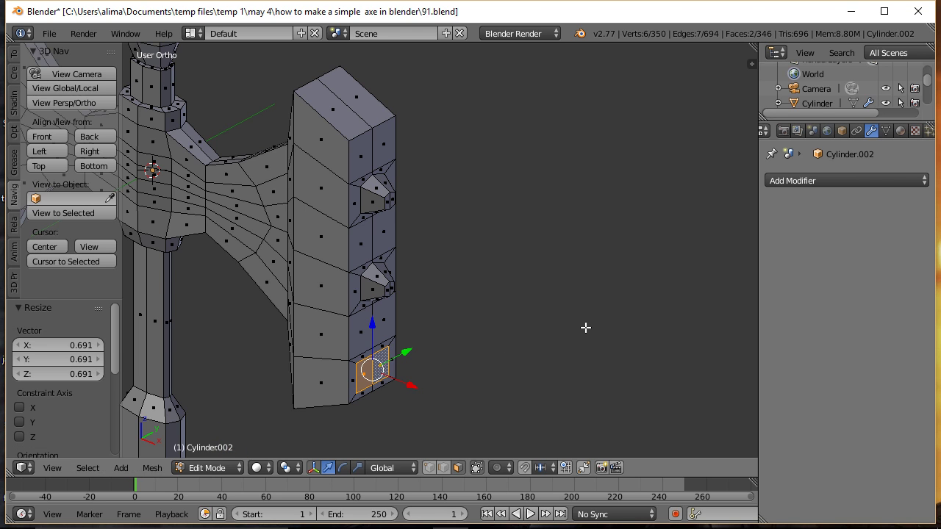
Narrow the lowest-row inset face pair by scaling it 0.822 along Y
{"action": "key", "text": "s"}
{"action": "key", "text": "y"}
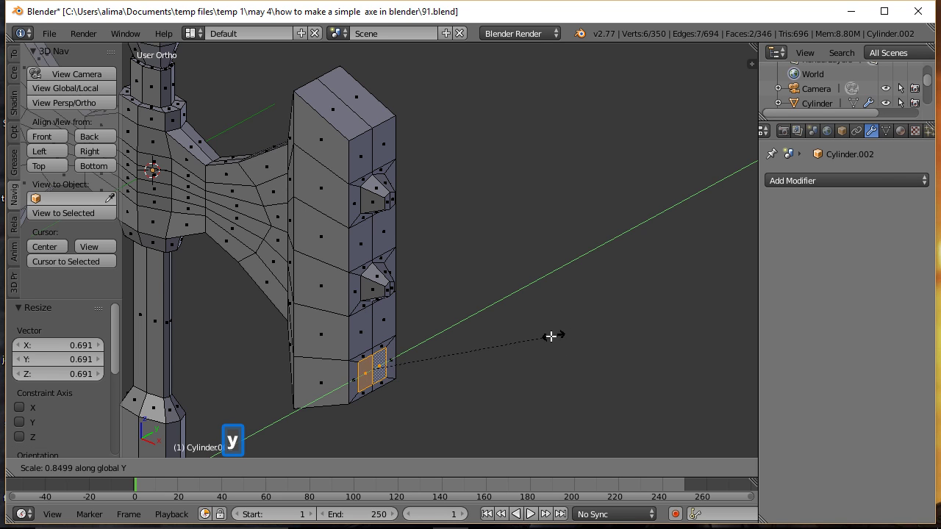
{"action": "left_click", "coordinate": [549, 336]}
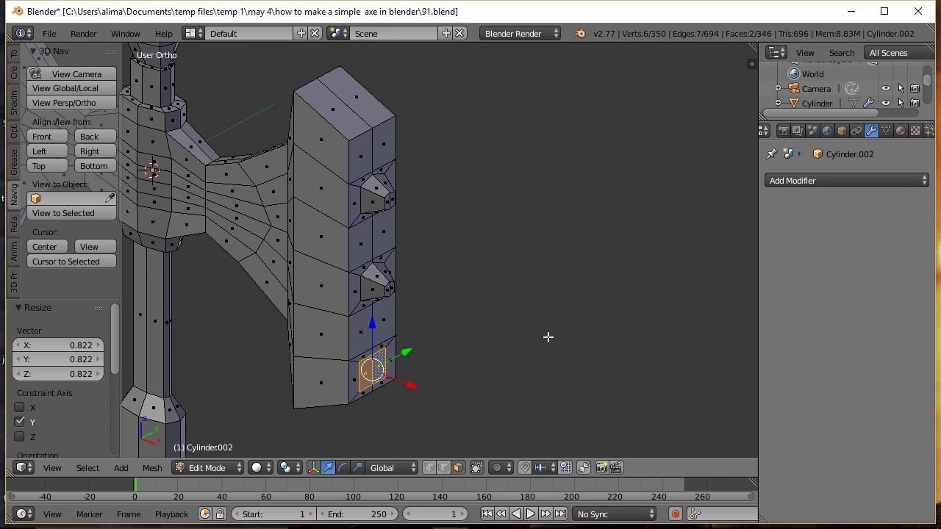
Round the lowest-row inset face pair with To Sphere and save the file as 92.blend
{"action": "key", "text": "alt"}
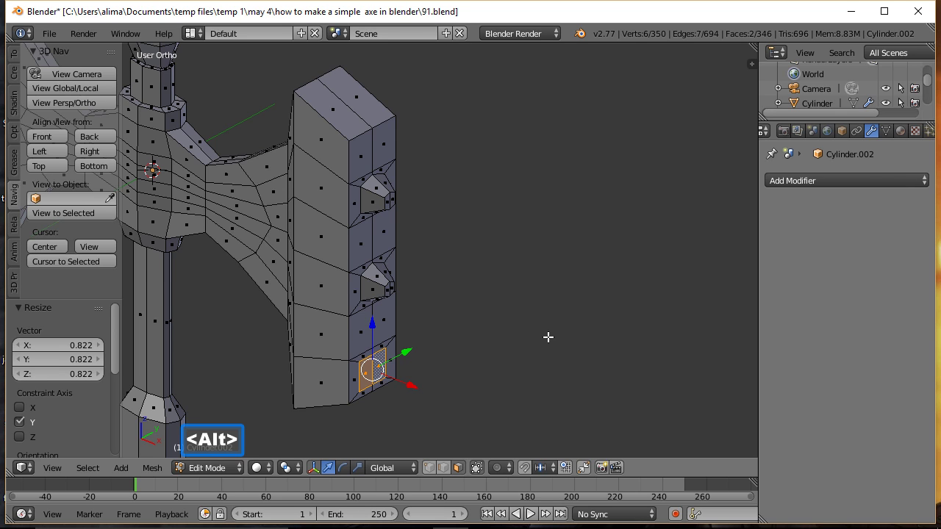
{"action": "key", "text": "alt+shift+s"}
{"action": "left_click", "coordinate": [547, 336]}
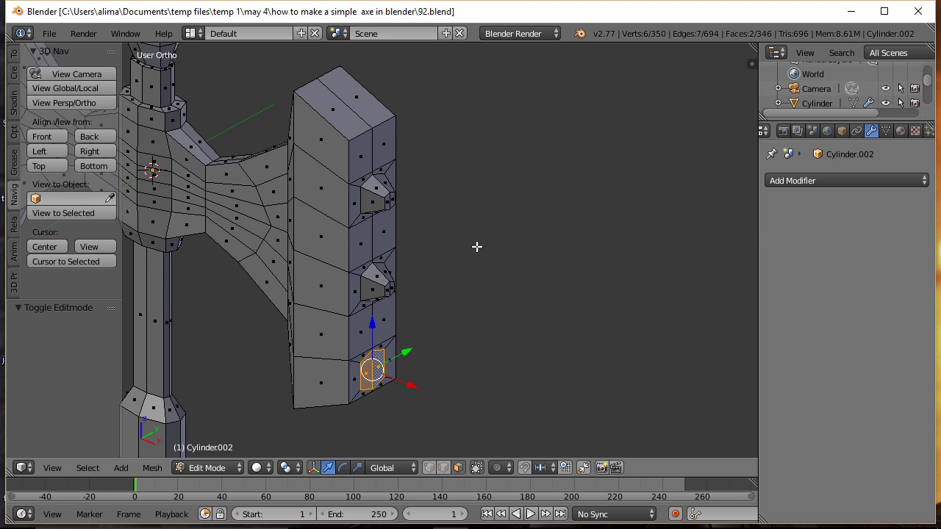
Extrude the rounded lowest-row face pair in place and move the new faces 0.731 along X to form the third stud
{"action": "middle_click_drag", "start_coordinate": [477, 245], "coordinate": [536, 248]}
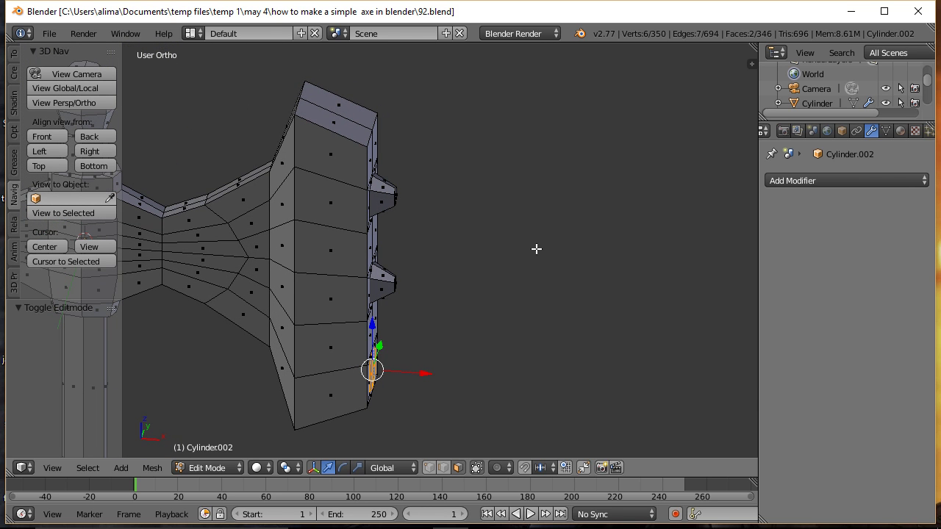
{"action": "key", "text": "e"}
{"action": "right_click", "coordinate": [536, 248]}
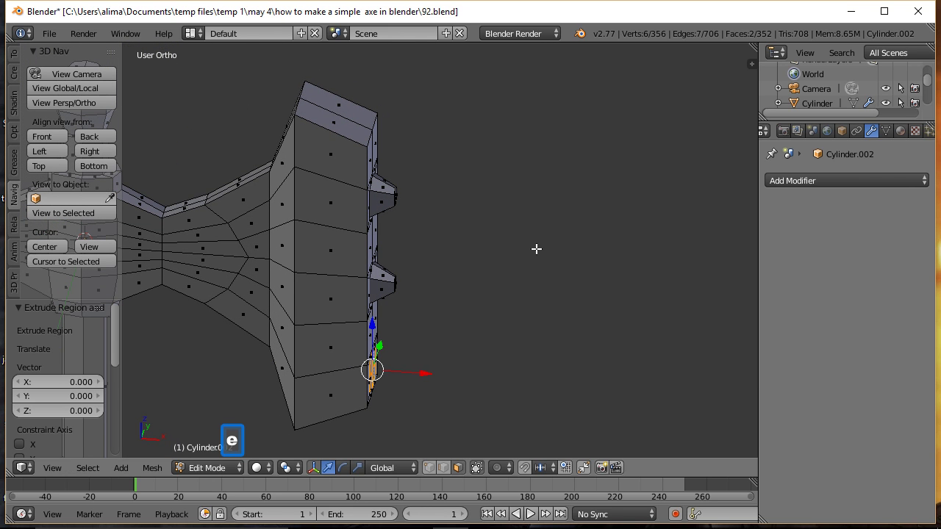
{"action": "key", "text": "g"}
{"action": "key", "text": "x"}
{"action": "left_click", "coordinate": [433, 374]}
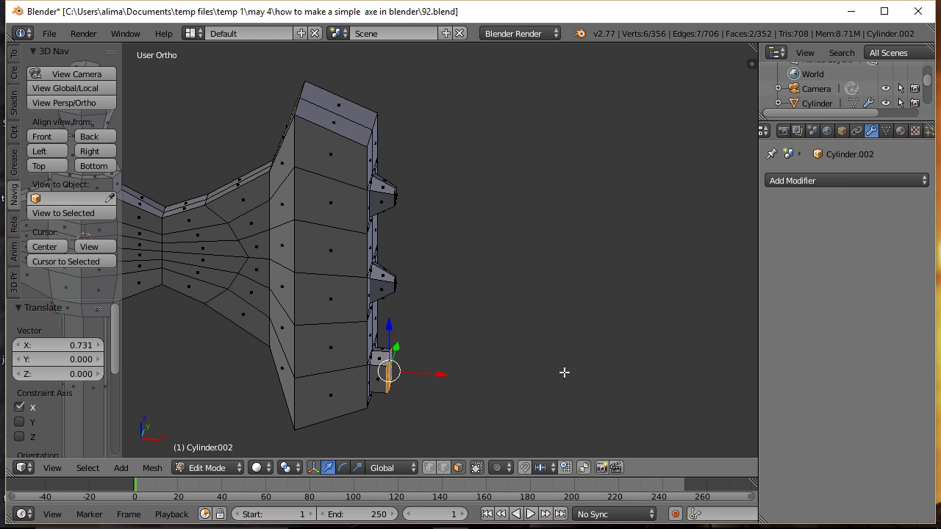
Taper the third stud's tip by scaling it uniformly to 0.354, deselect everything, and save the file as 93.blend
{"action": "key", "text": "s"}
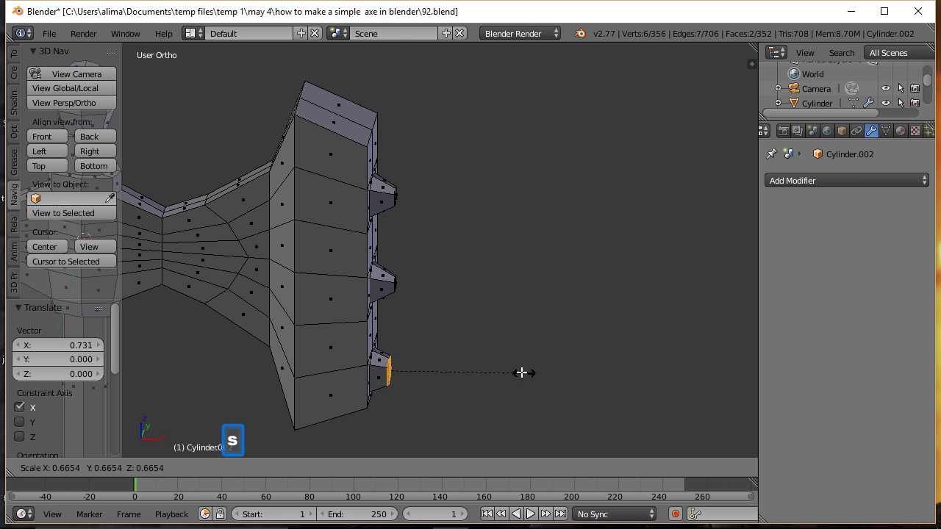
{"action": "left_click", "coordinate": [462, 369]}
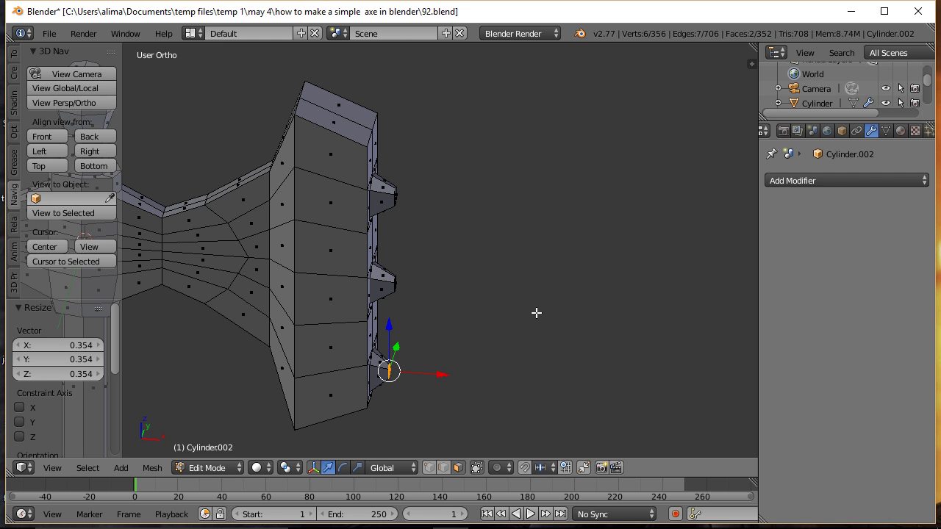
{"action": "middle_click_drag", "start_coordinate": [550, 316], "coordinate": [521, 299]}
{"action": "key", "text": "a"}
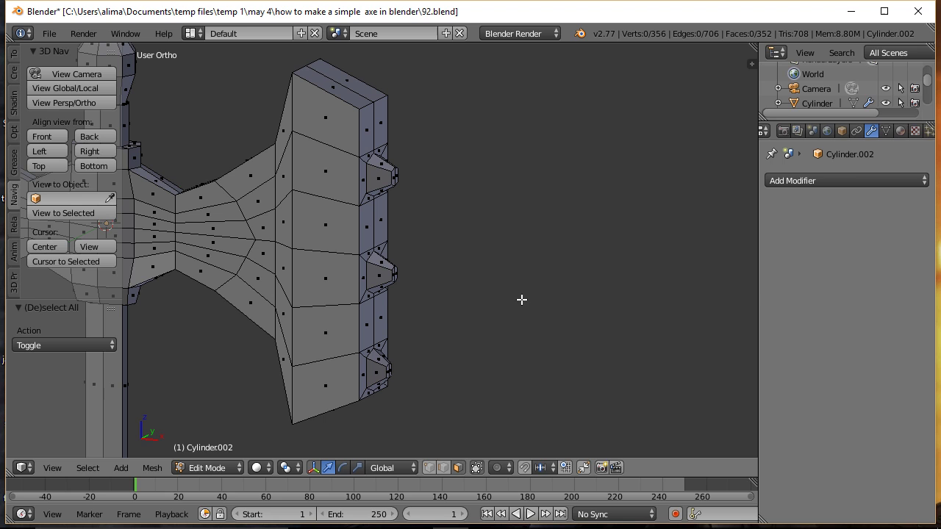
{"action": "key", "text": "ctrl+s"}
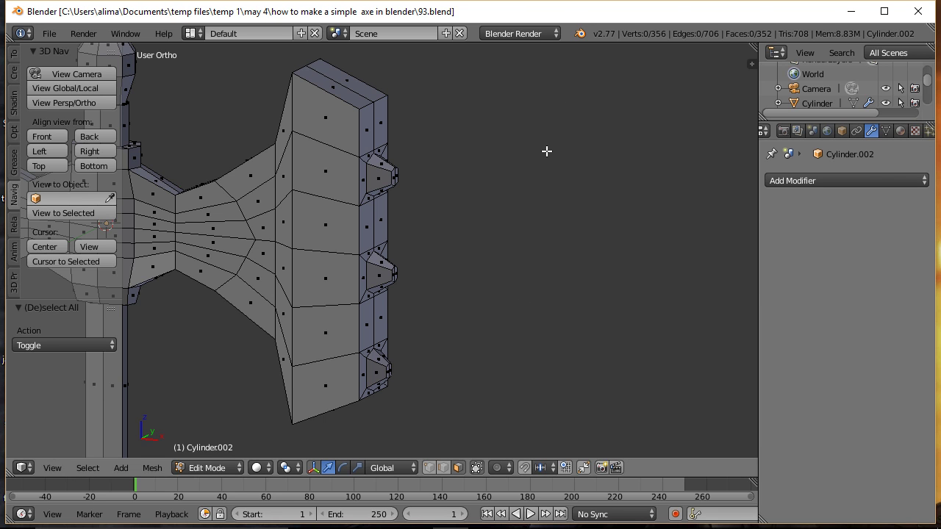
Align the view to the front of the whole hammer axe and return it to Object Mode
{"action": "left_click", "coordinate": [55, 134]}
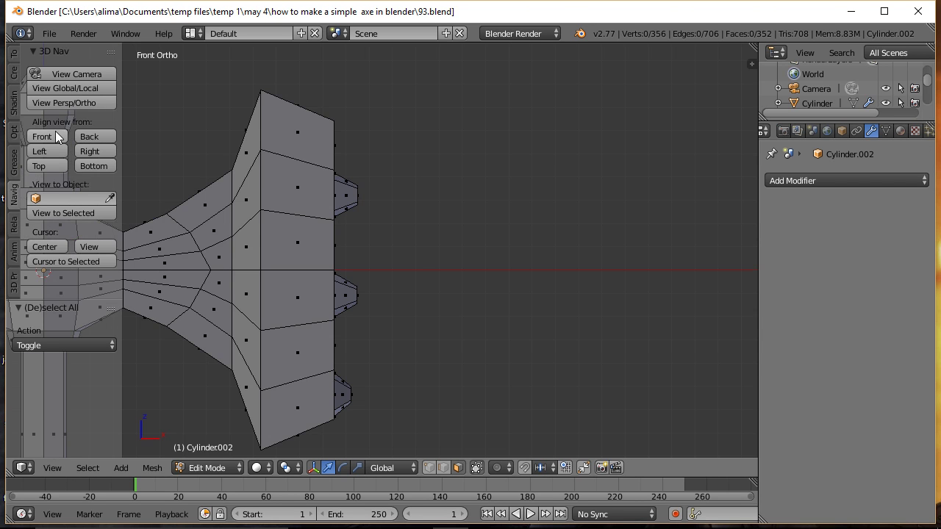
{"action": "middle_click_drag", "start_coordinate": [440, 197], "coordinate": [603, 195], "text": "ctrl"}
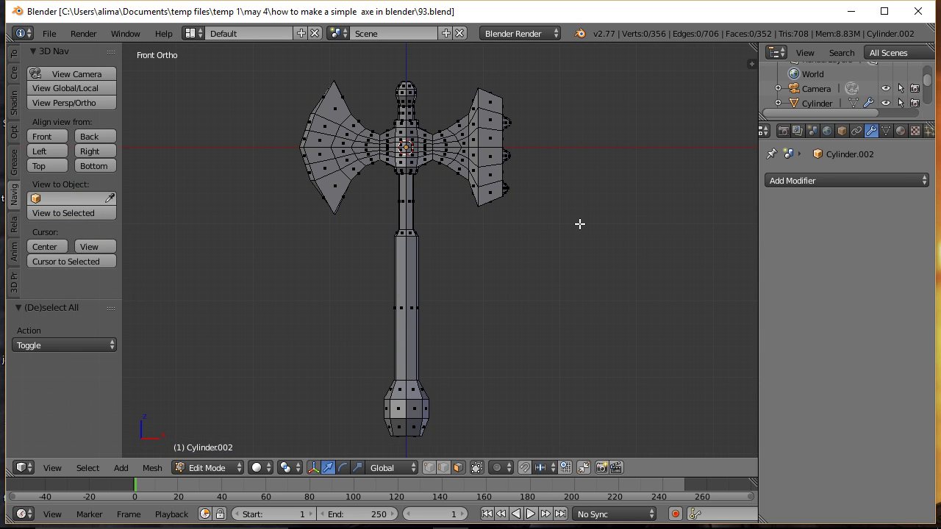
{"action": "left_click", "coordinate": [237, 468]}
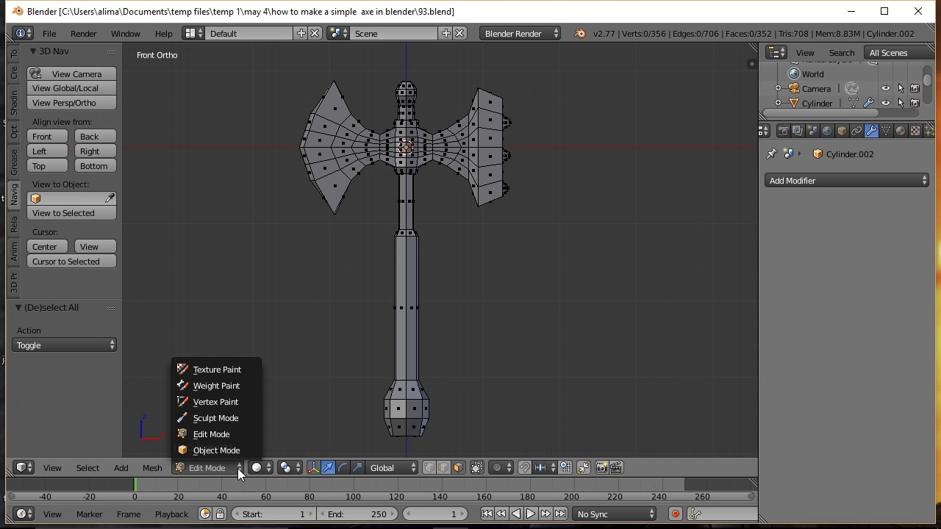
{"action": "left_click", "coordinate": [233, 451]}
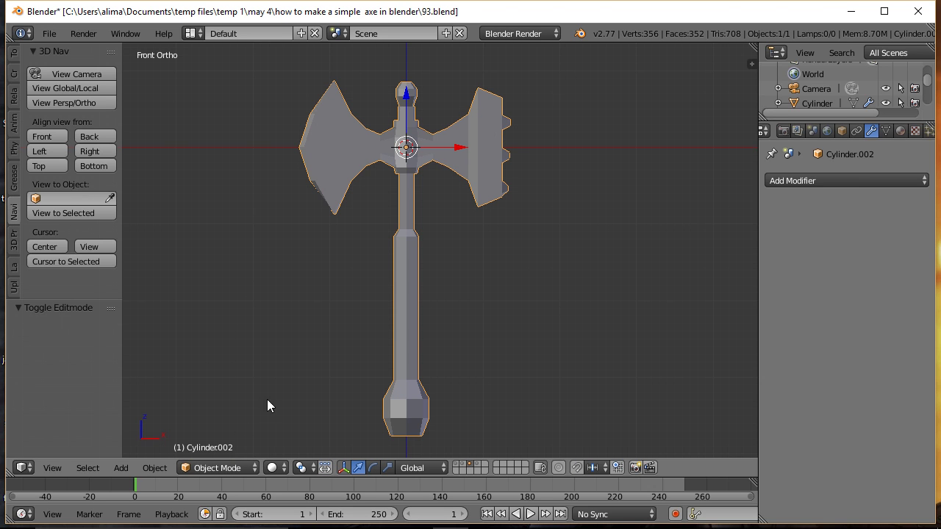
Show the fourth layer, select the double-bladed axe copy on it, and enter Edit Mode
{"action": "left_click", "coordinate": [478, 463]}
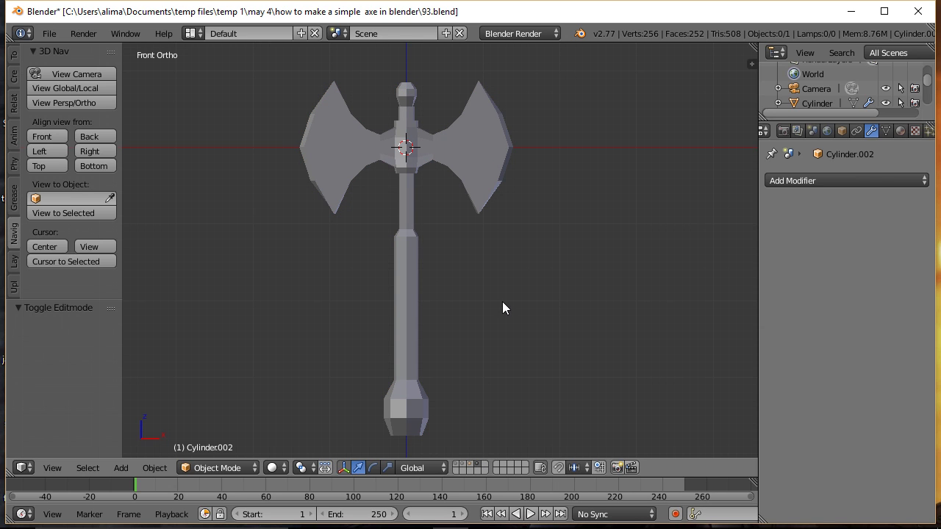
{"action": "right_click", "coordinate": [470, 167]}
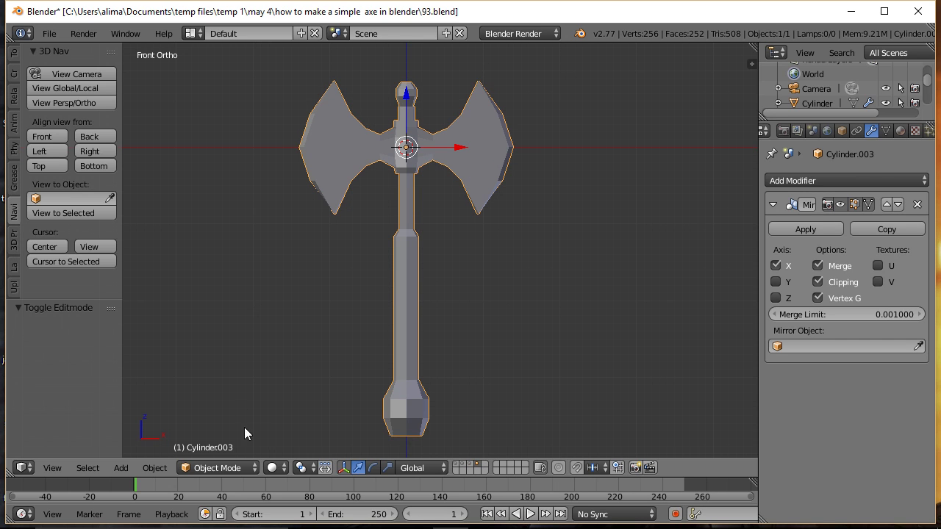
{"action": "left_click", "coordinate": [250, 469]}
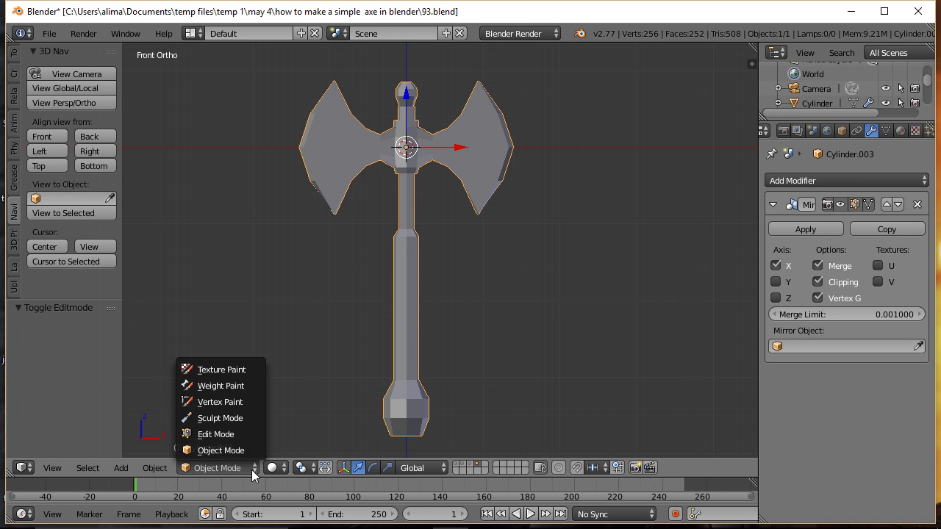
{"action": "left_click", "coordinate": [228, 435]}
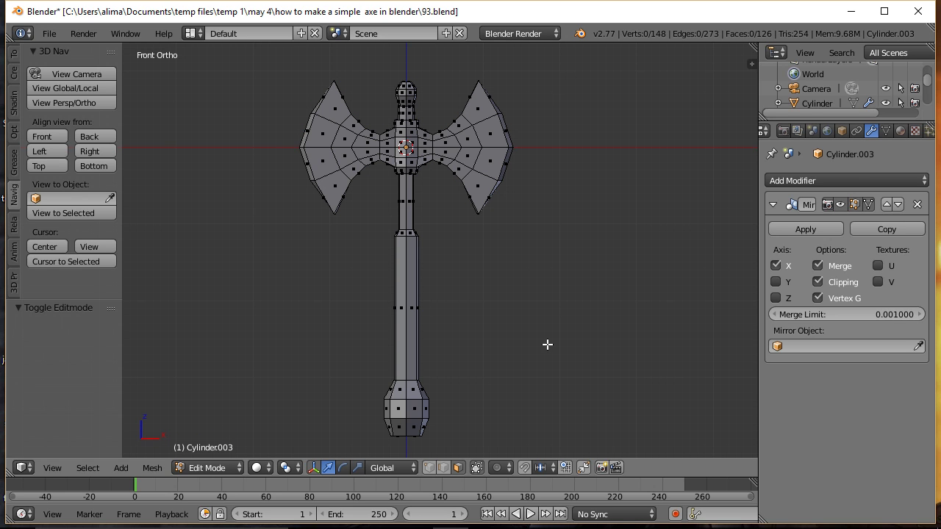
Save the file as 94.blend and apply the axe's Mirror modifier in Object Mode
{"action": "key", "text": "ctrl+alt+s"}
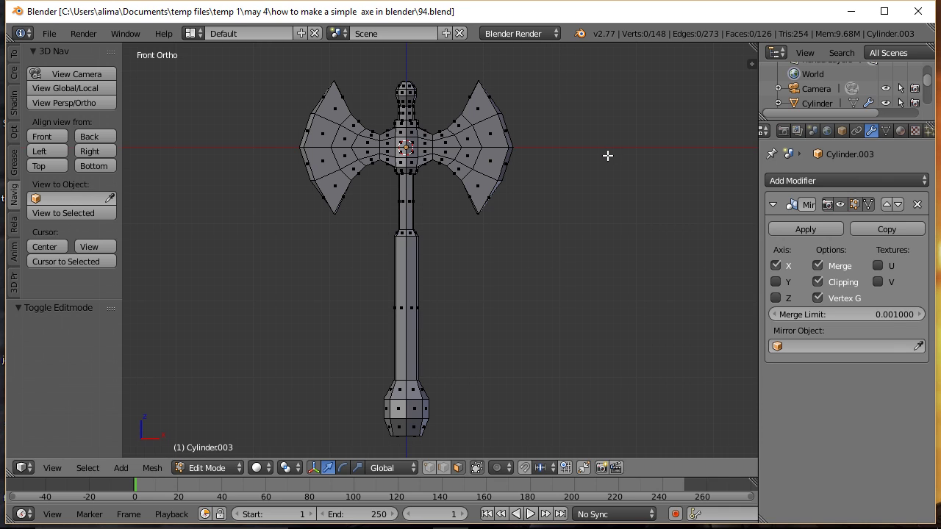
{"action": "left_click", "coordinate": [236, 467]}
{"action": "left_click", "coordinate": [234, 450]}
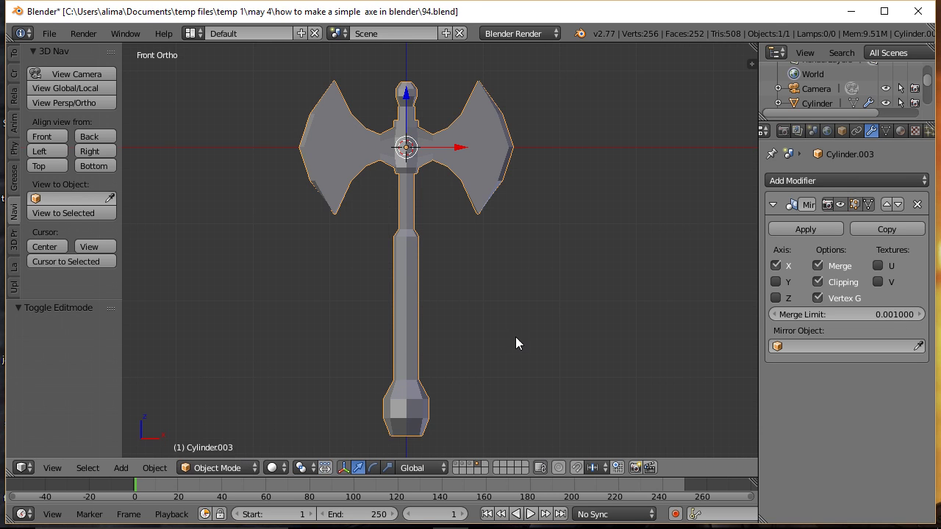
{"action": "left_click", "coordinate": [813, 230]}
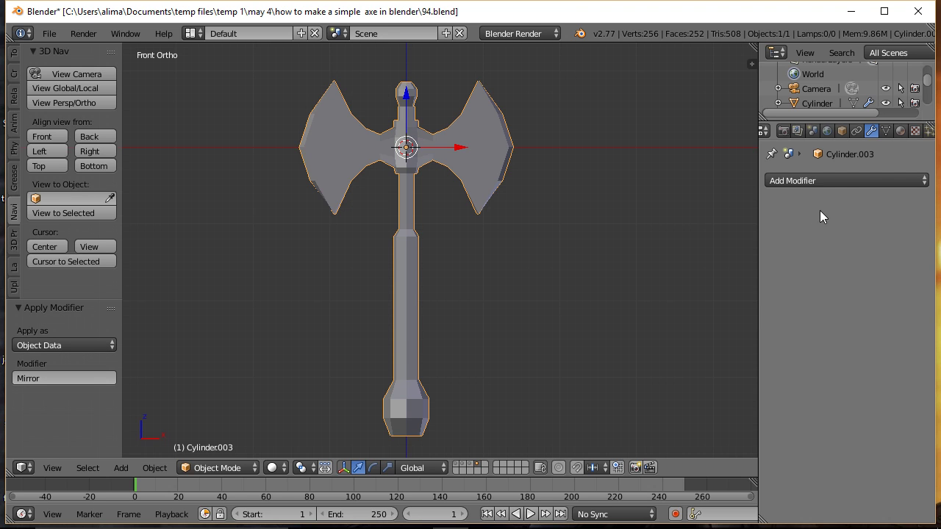
Return the axe mesh to Edit Mode and show it in wireframe shading
{"action": "left_click", "coordinate": [253, 468]}
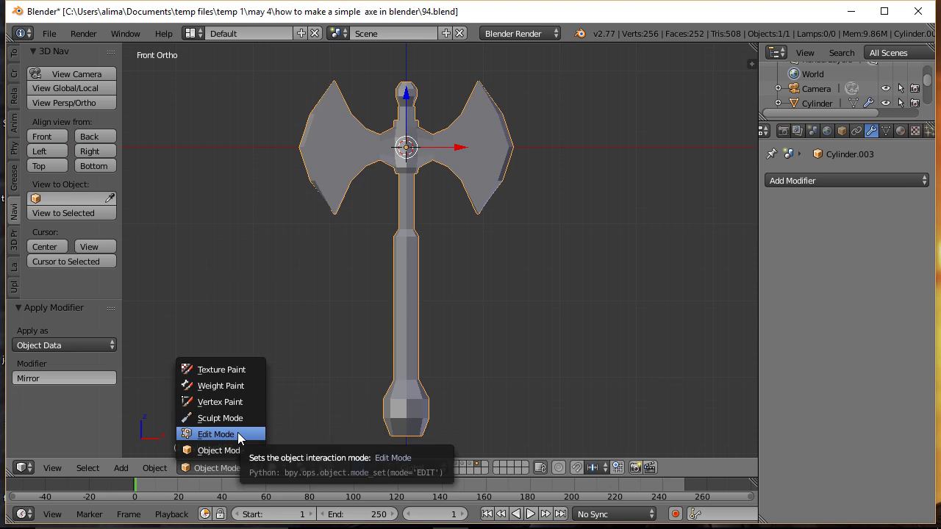
{"action": "left_click", "coordinate": [237, 435]}
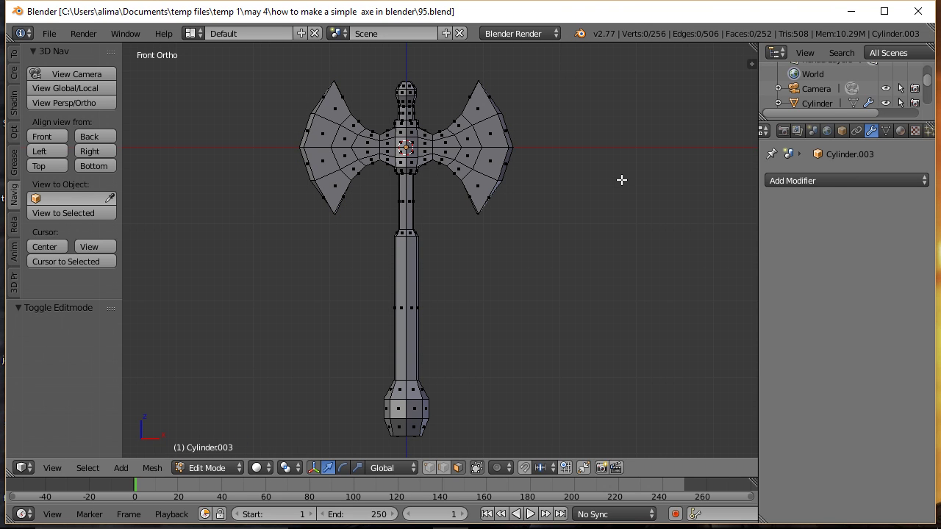
{"action": "key", "text": "z"}
{"action": "left_click", "coordinate": [706, 183]}
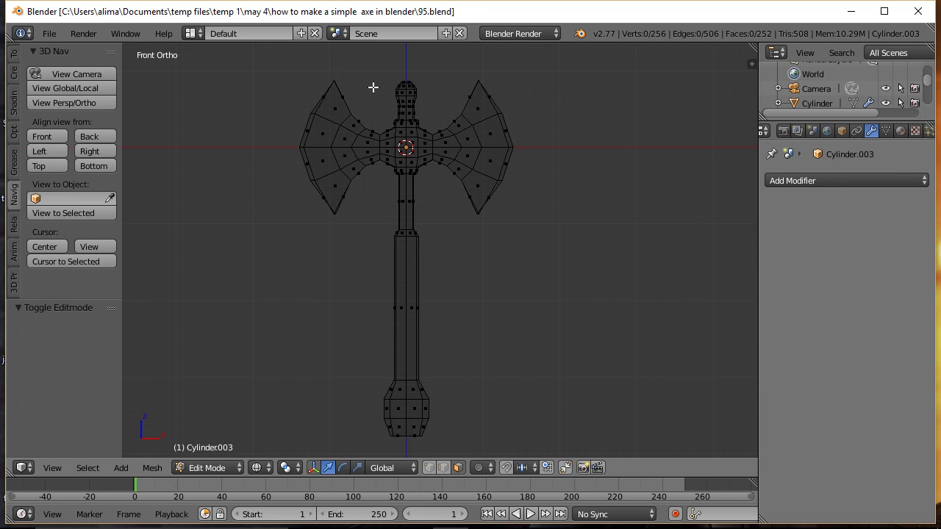
Lasso-select the upper part of the left blade and delete its faces, saving versions as 96.blend and 97.blend
{"action": "left_click", "coordinate": [429, 468]}
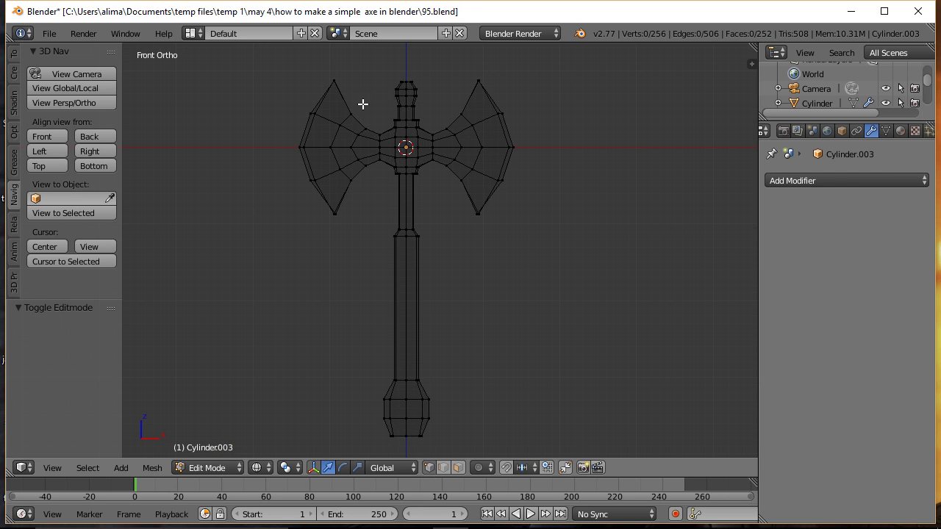
{"action": "key", "text": "ctrl"}
{"action": "mouse_move", "coordinate": [359, 78]}
{"action": "left_mouse_down", "text": "ctrl"}
{"action": "mouse_move", "coordinate": [340, 74]}
{"action": "mouse_move", "coordinate": [302, 86]}
{"action": "mouse_move", "coordinate": [303, 110]}
{"action": "mouse_move", "coordinate": [360, 149]}
{"action": "mouse_move", "coordinate": [385, 146]}
{"action": "mouse_move", "coordinate": [380, 115]}
{"action": "left_mouse_up", "text": "ctrl"}
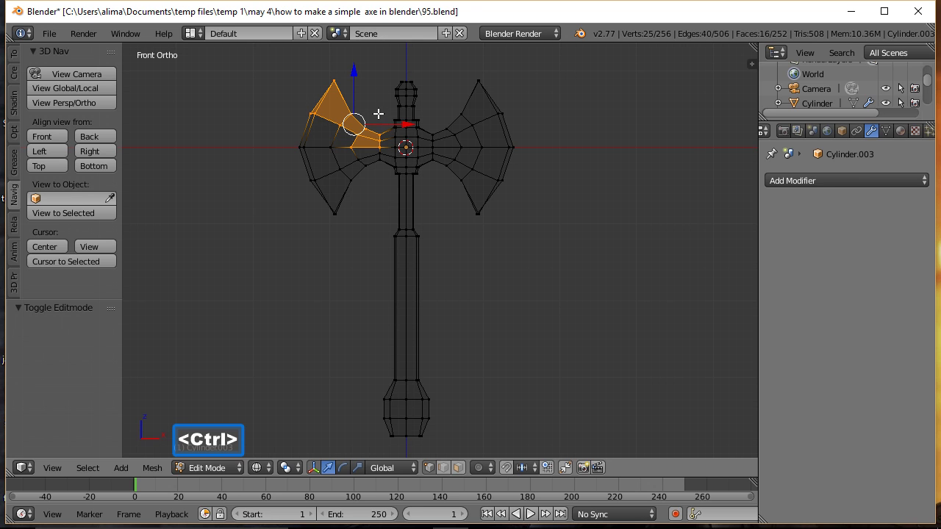
{"action": "left_click", "coordinate": [458, 468]}
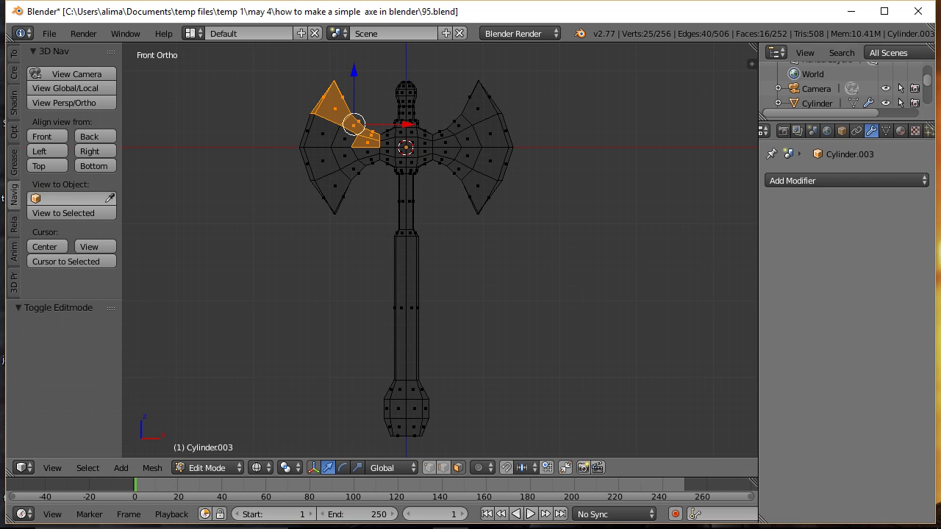
{"action": "key", "text": "ctrl+alt+s"}
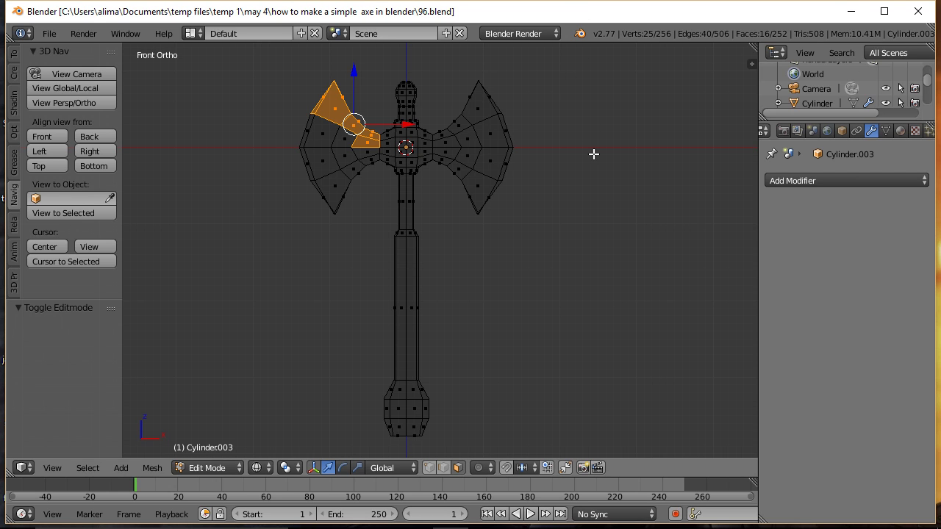
{"action": "key", "text": "x"}
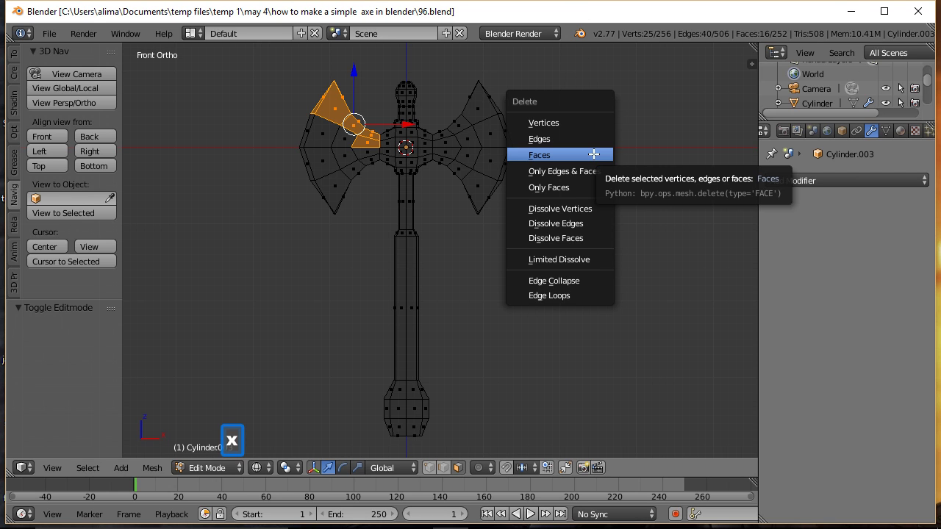
{"action": "left_click", "coordinate": [593, 154]}
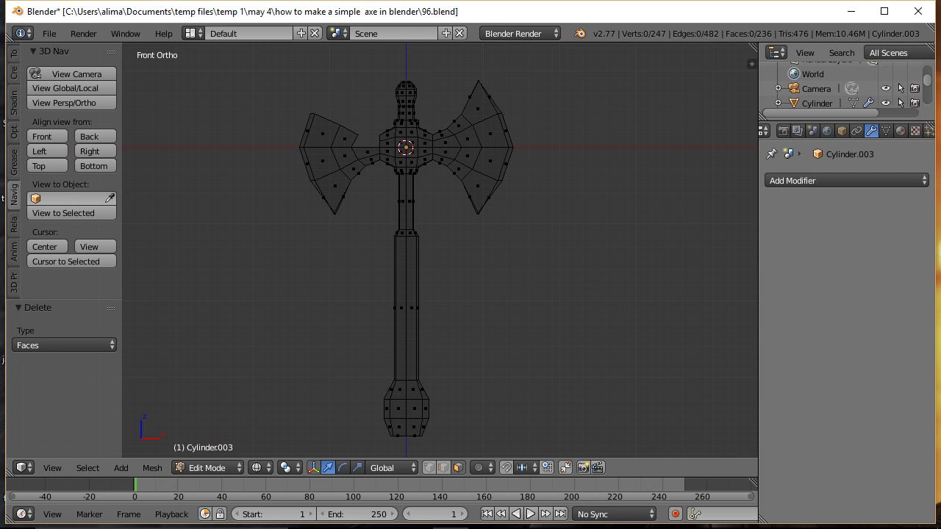
{"action": "key", "text": "ctrl+alt+s"}
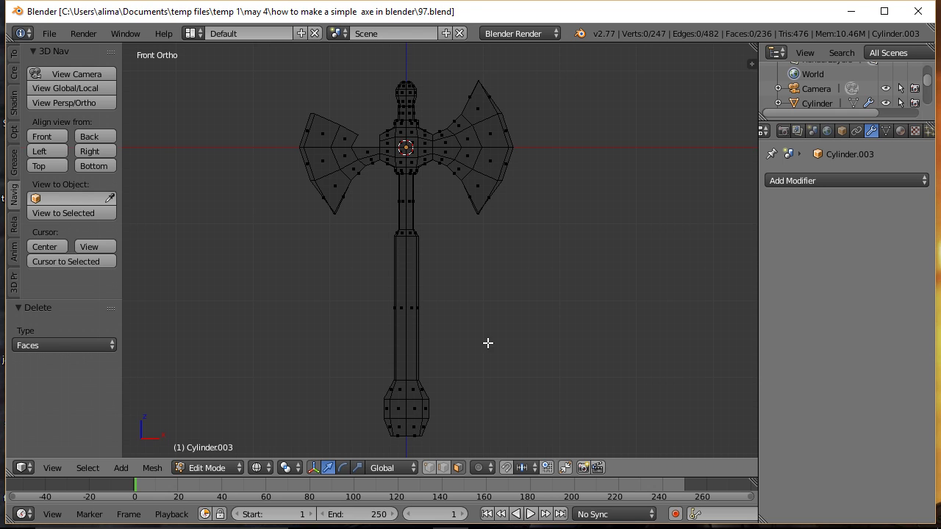
Lasso-select the remaining left blade's vertices and scale them down uniformly to about 0.759
{"action": "left_click", "coordinate": [430, 468]}
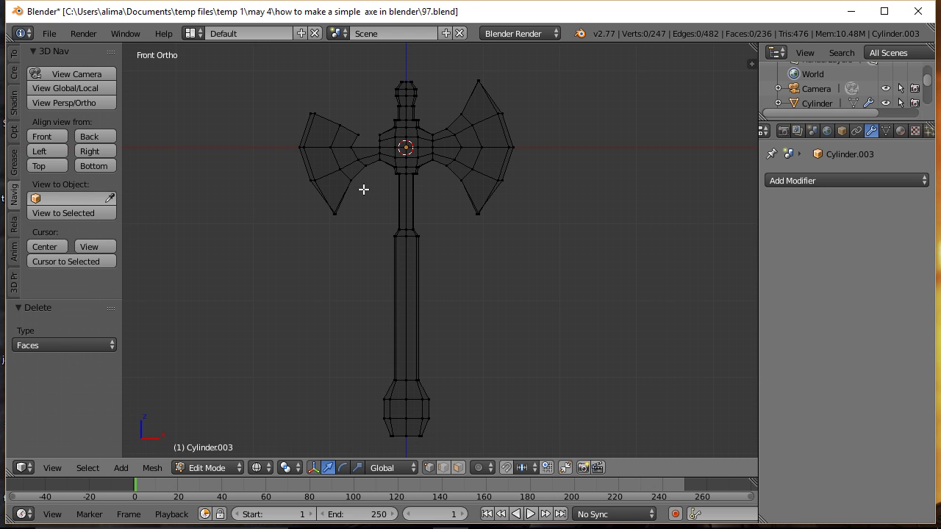
{"action": "key", "text": "ctrl"}
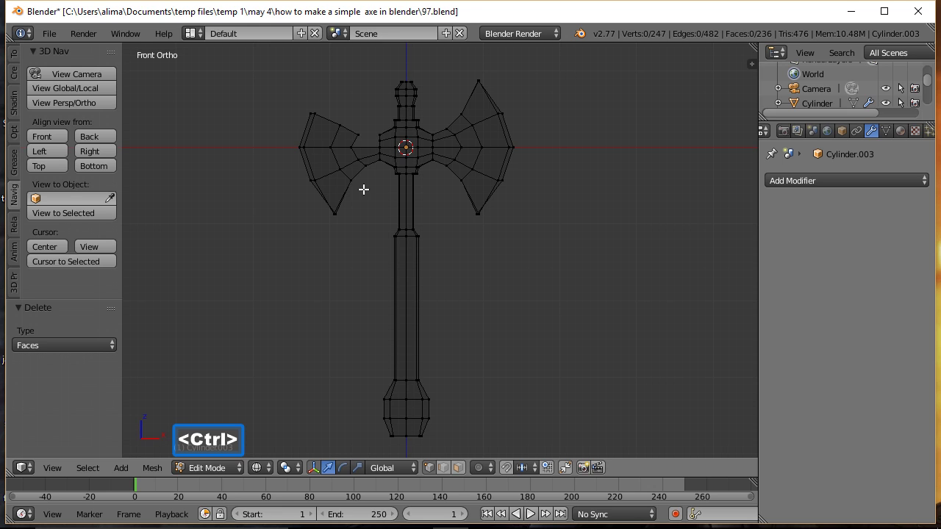
{"action": "mouse_move", "coordinate": [364, 189]}
{"action": "left_mouse_down", "text": "ctrl"}
{"action": "mouse_move", "coordinate": [386, 147]}
{"action": "mouse_move", "coordinate": [342, 112]}
{"action": "mouse_move", "coordinate": [292, 110]}
{"action": "mouse_move", "coordinate": [270, 155]}
{"action": "mouse_move", "coordinate": [291, 225]}
{"action": "mouse_move", "coordinate": [359, 255]}
{"action": "left_mouse_up", "text": "ctrl"}
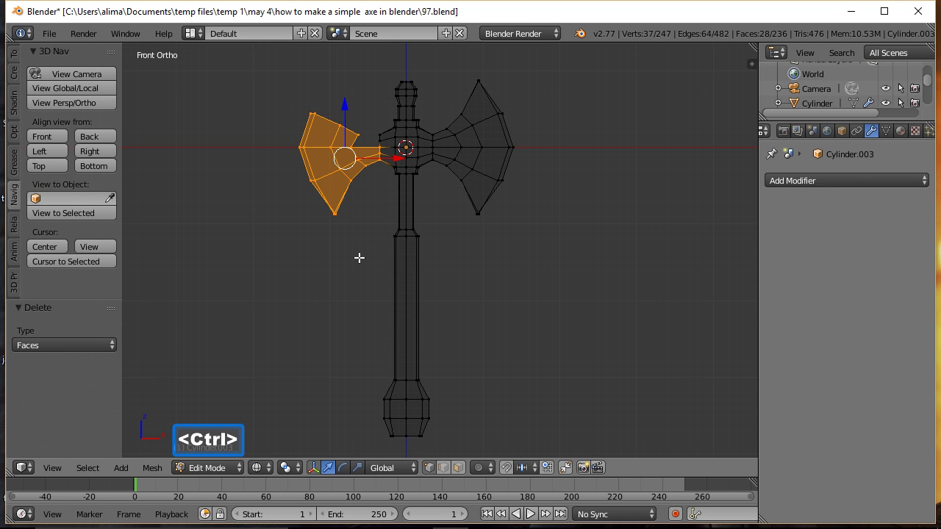
{"action": "key", "text": "s"}
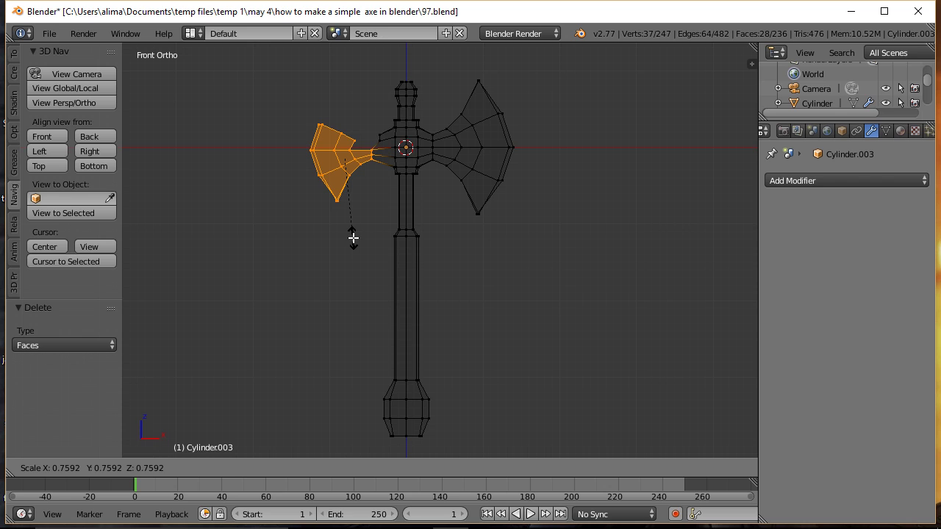
{"action": "left_click", "coordinate": [353, 238]}
Move the scaled left blade about 1.054 along X toward the handle, deselect it and save as 98.blend
{"action": "key", "text": "g"}
{"action": "key", "text": "x"}
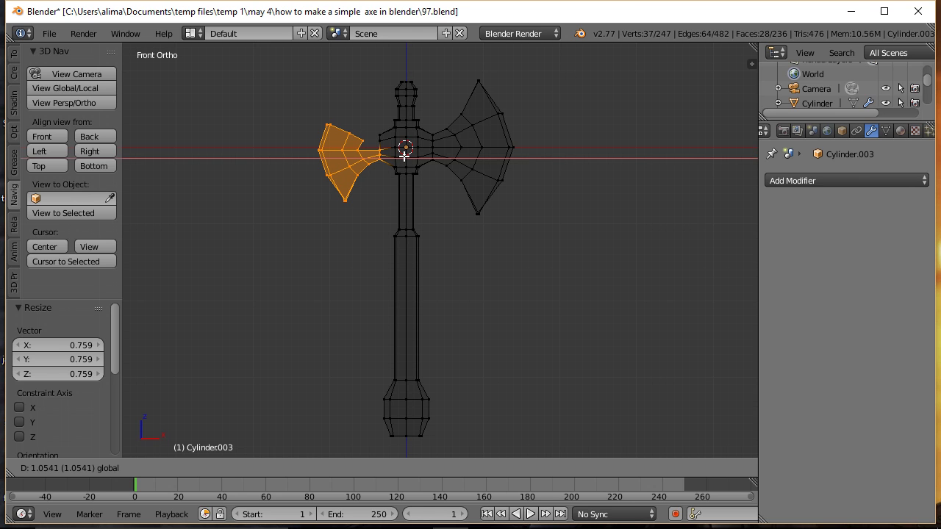
{"action": "left_click", "coordinate": [405, 156]}
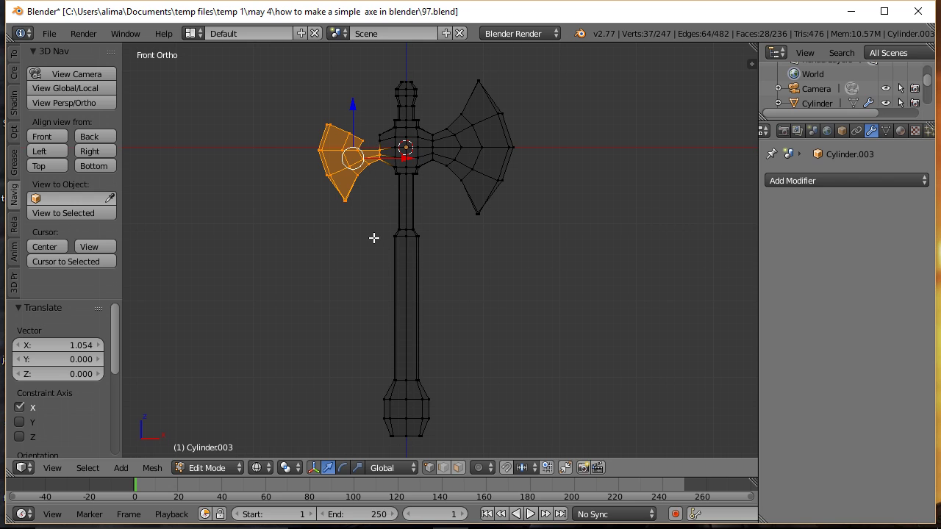
{"action": "key", "text": "a"}
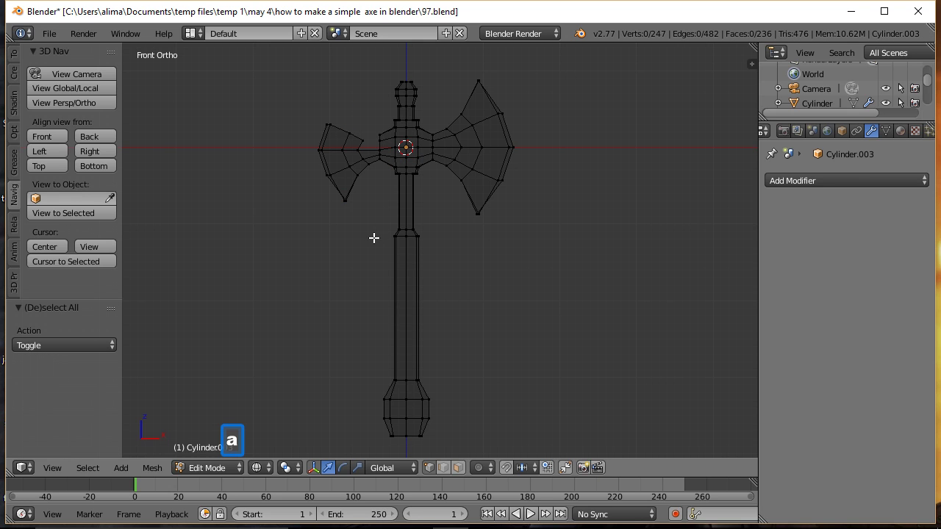
{"action": "key", "text": "ctrl+alt+s"}
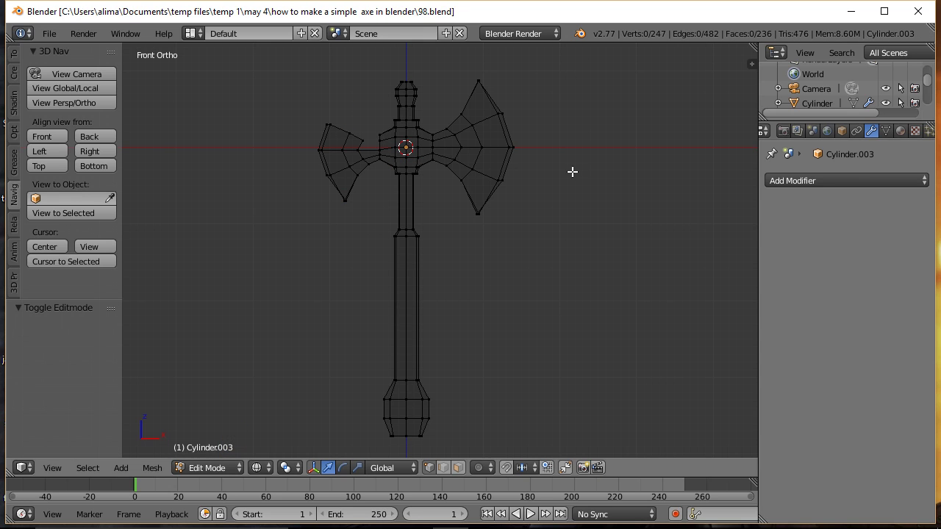
Switch the viewport to solid shading for work on the open gap in the left blade
{"action": "key", "text": "z"}
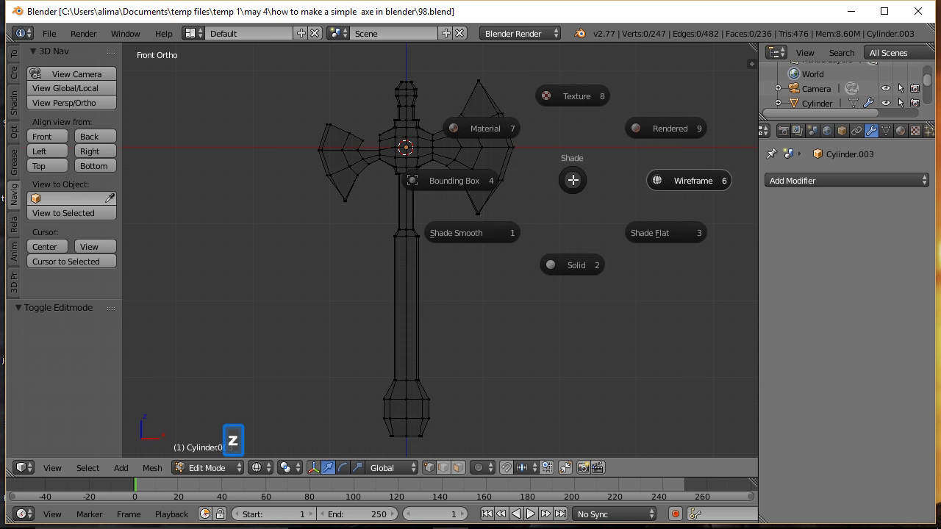
{"action": "left_click", "coordinate": [580, 263]}
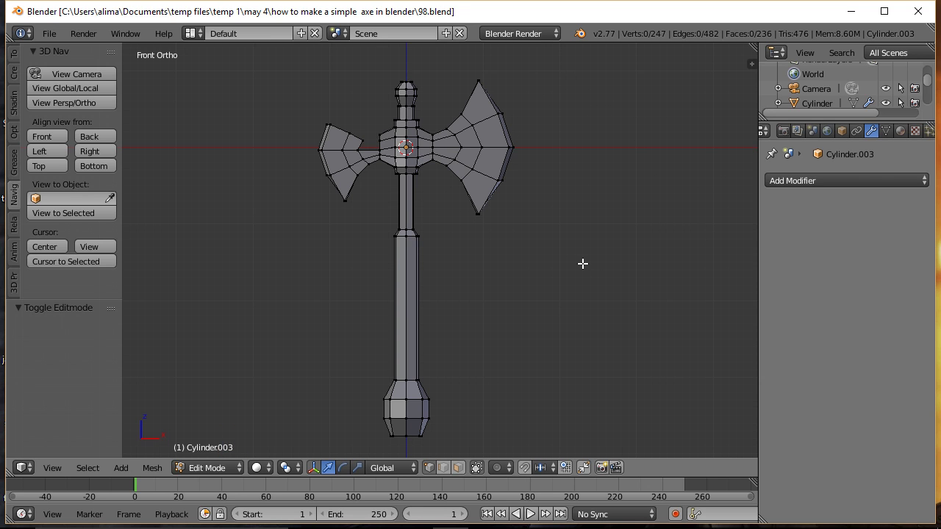
{"action": "middle_click_drag", "start_coordinate": [392, 199], "coordinate": [471, 312]}
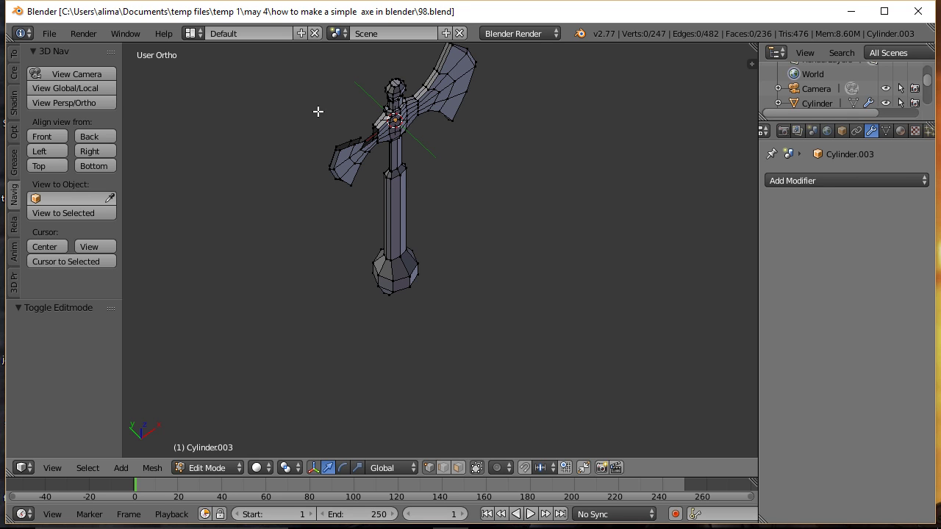
{"action": "key", "text": "b"}
{"action": "left_click_drag", "start_coordinate": [318, 111], "coordinate": [441, 225]}
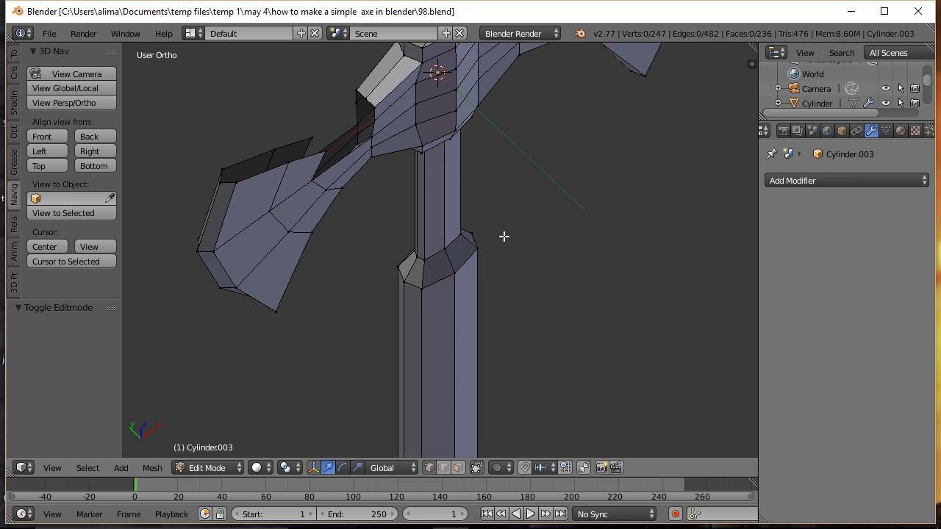
{"action": "middle_click_drag", "start_coordinate": [504, 211], "coordinate": [596, 338], "text": "shift"}
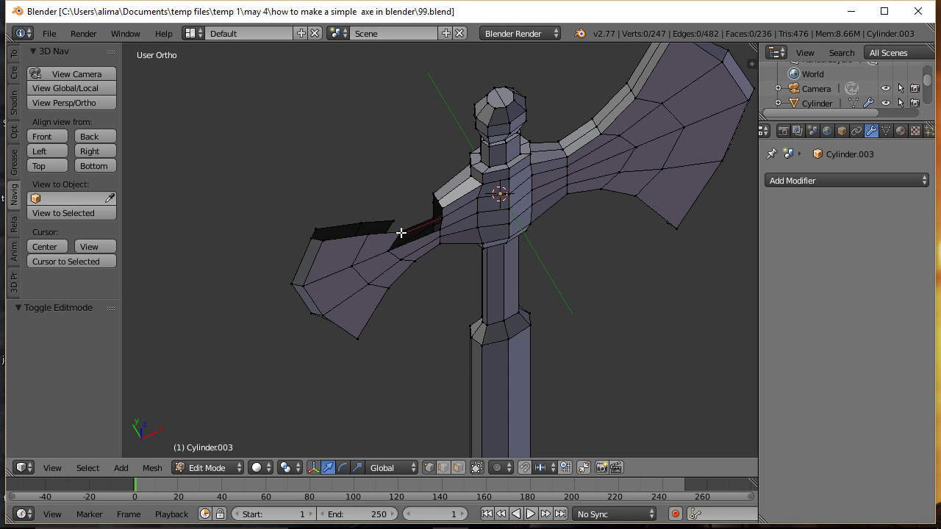
Select the open boundary edges around the left blade's gap, close them with Grid Fill and save as 100.blend
{"action": "left_click", "coordinate": [445, 468]}
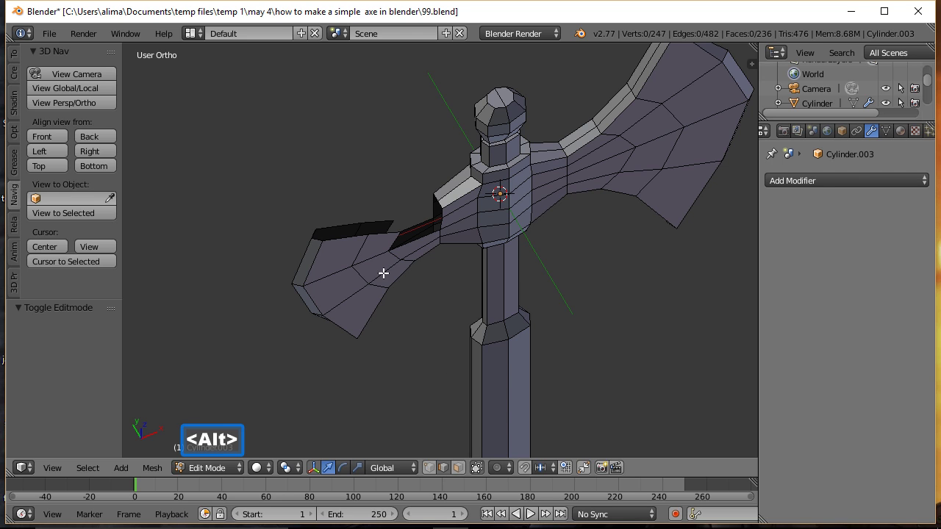
{"action": "left_click", "coordinate": [347, 239], "text": "alt"}
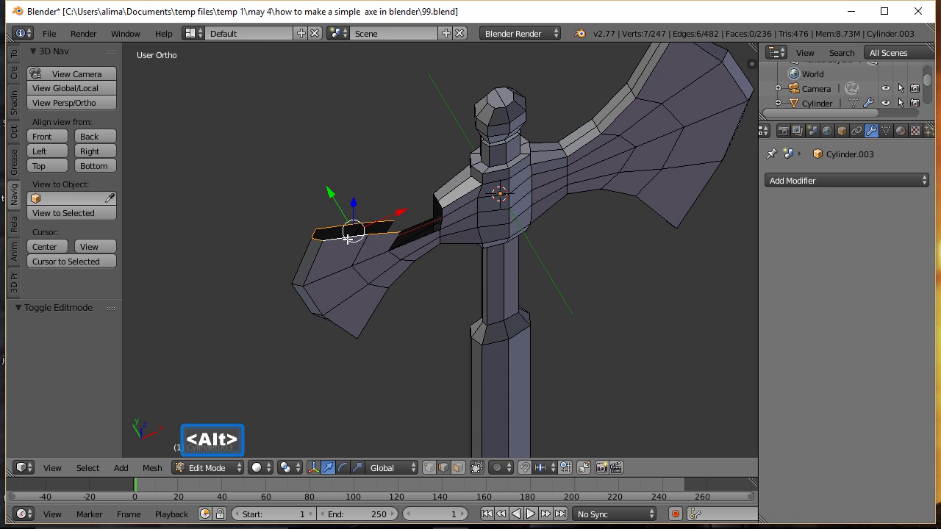
{"action": "left_click", "coordinate": [392, 243], "text": "alt+shift"}
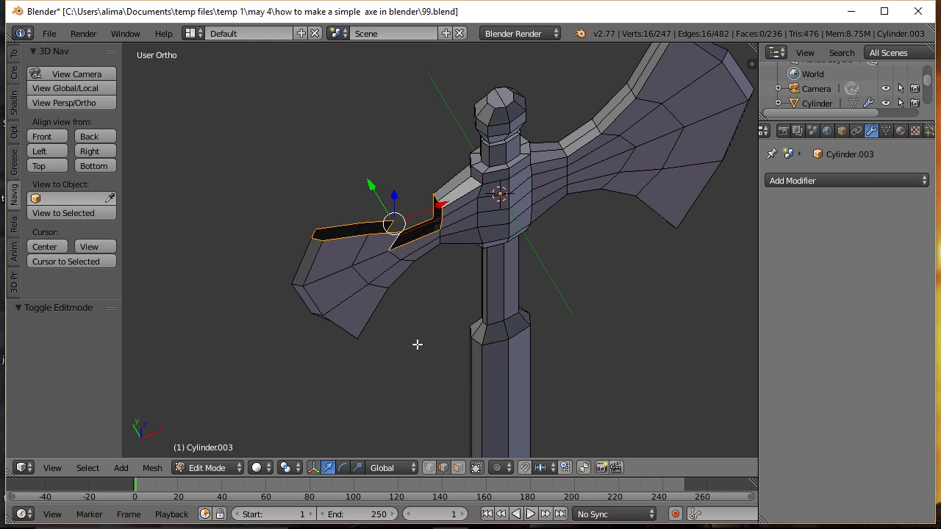
{"action": "key", "text": "ctrl"}
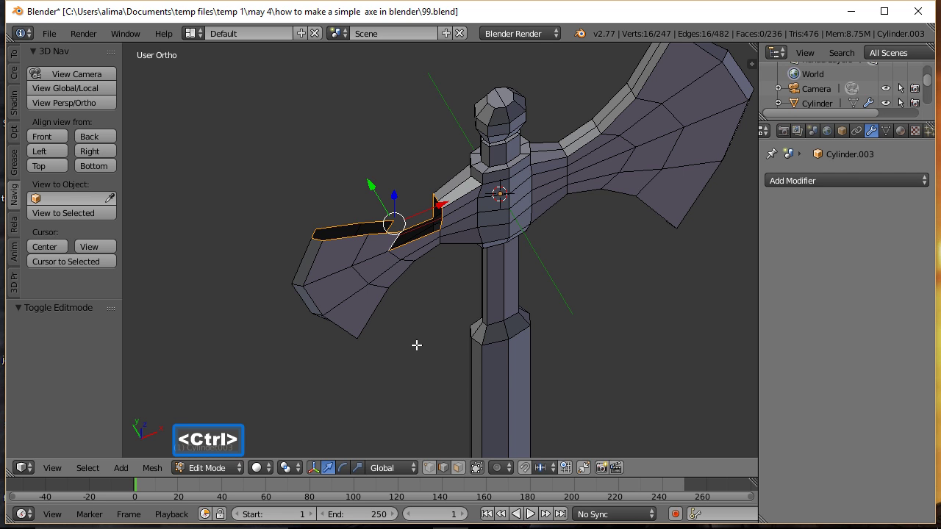
{"action": "key", "text": "ctrl+f"}
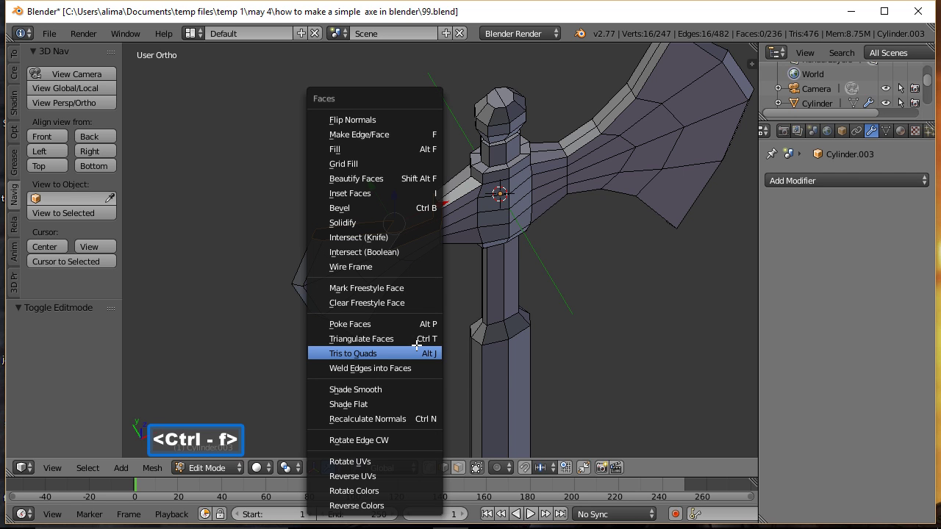
{"action": "left_click", "coordinate": [377, 165]}
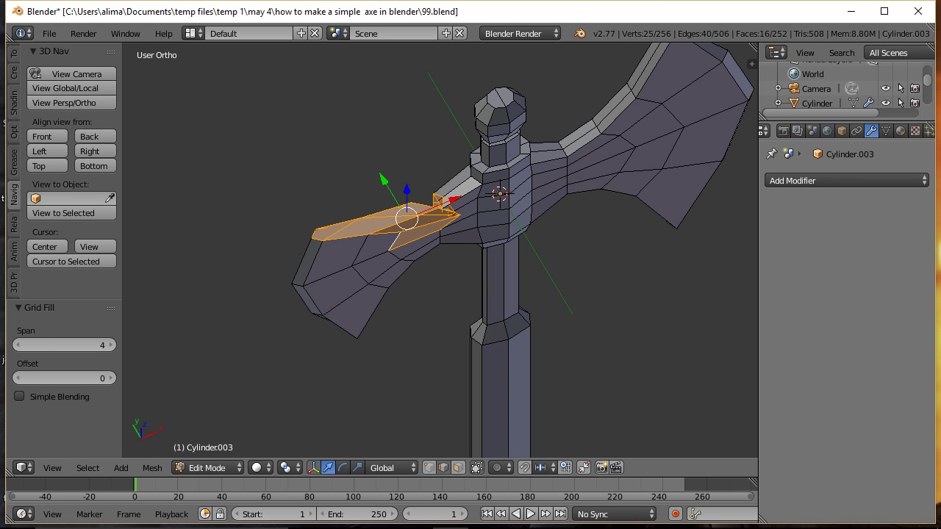
{"action": "key", "text": "ctrl+alt+s"}
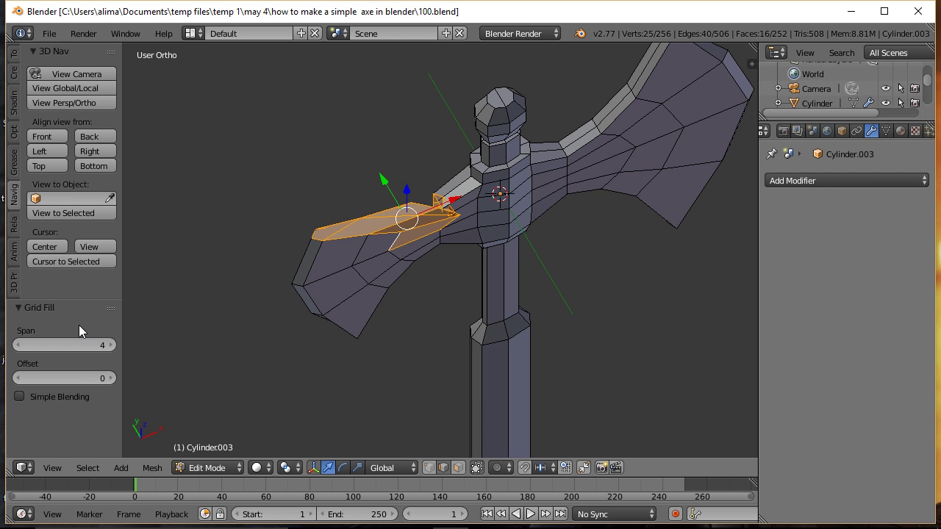
Set the Grid Fill on the left blade's gap to span 6 and offset 5, deselect everything and save as 101.blend
{"action": "left_click", "coordinate": [110, 345]}
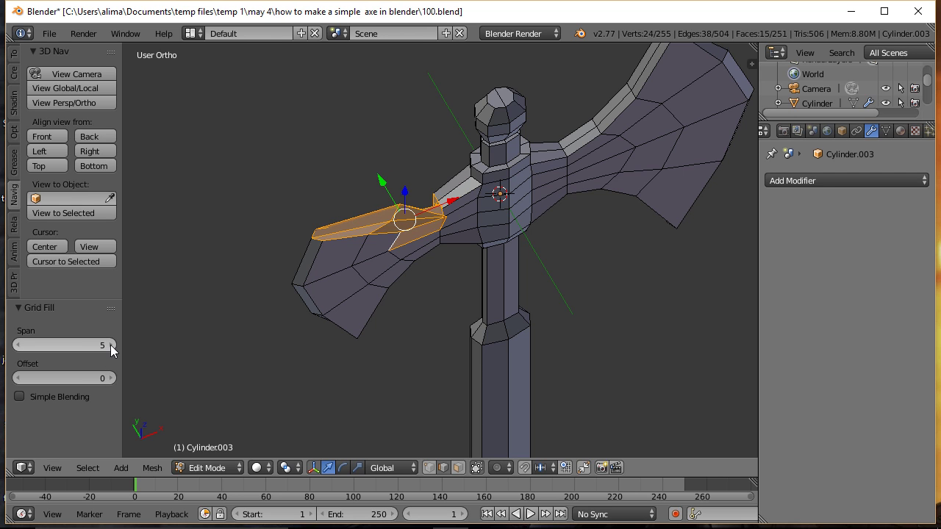
{"action": "left_click", "coordinate": [110, 345]}
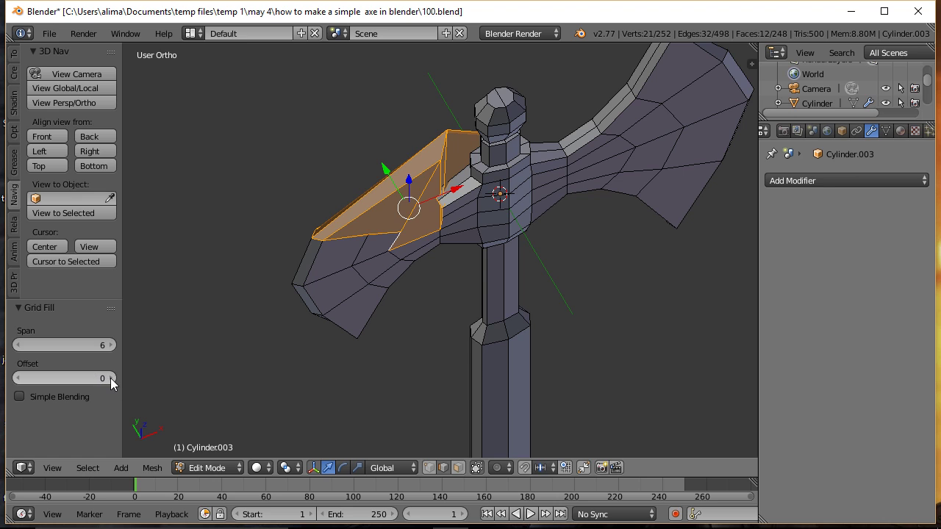
{"action": "left_click", "coordinate": [111, 378]}
{"action": "left_click", "coordinate": [111, 378]}
{"action": "left_click", "coordinate": [110, 378]}
{"action": "left_click", "coordinate": [110, 377]}
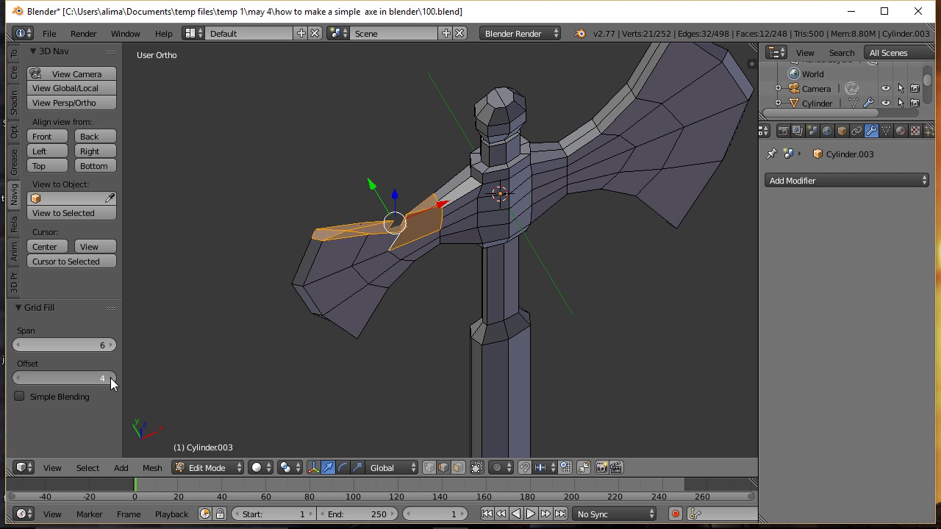
{"action": "left_click", "coordinate": [110, 378]}
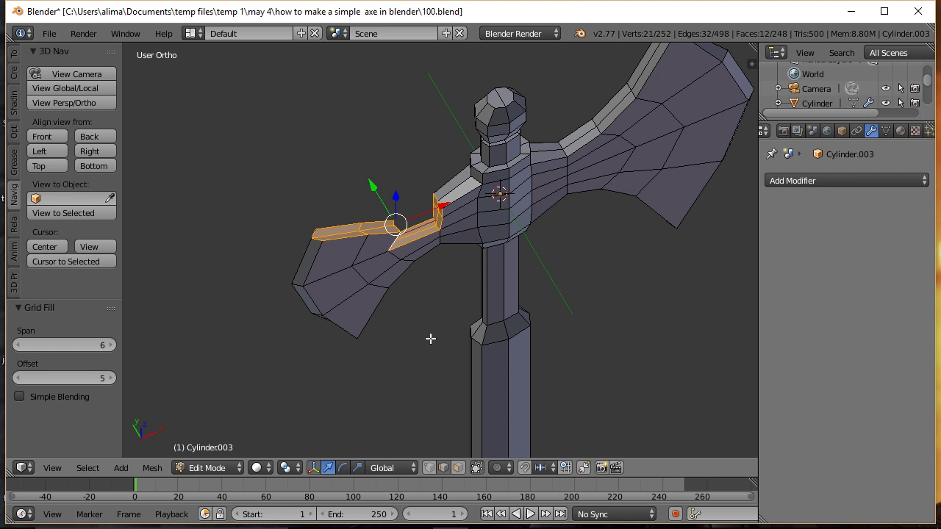
{"action": "key", "text": "a"}
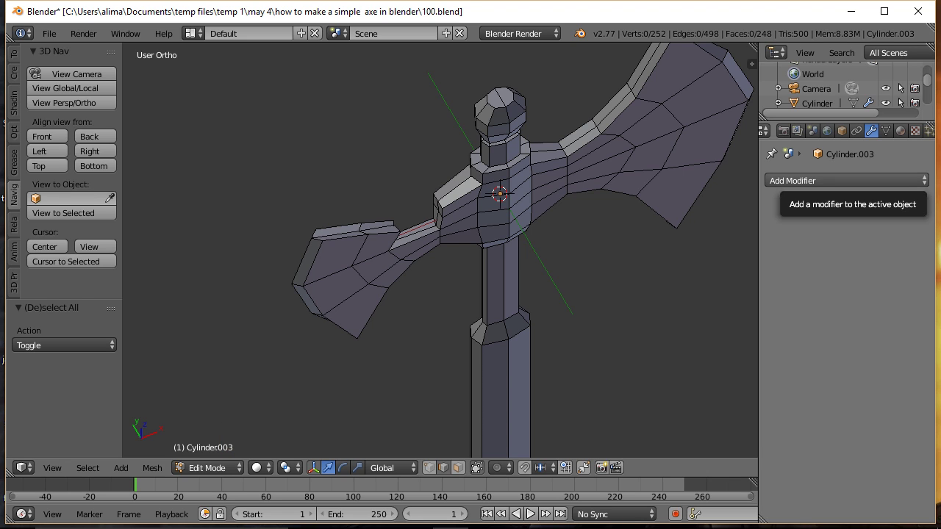
{"action": "key", "text": "ctrl+alt+s"}
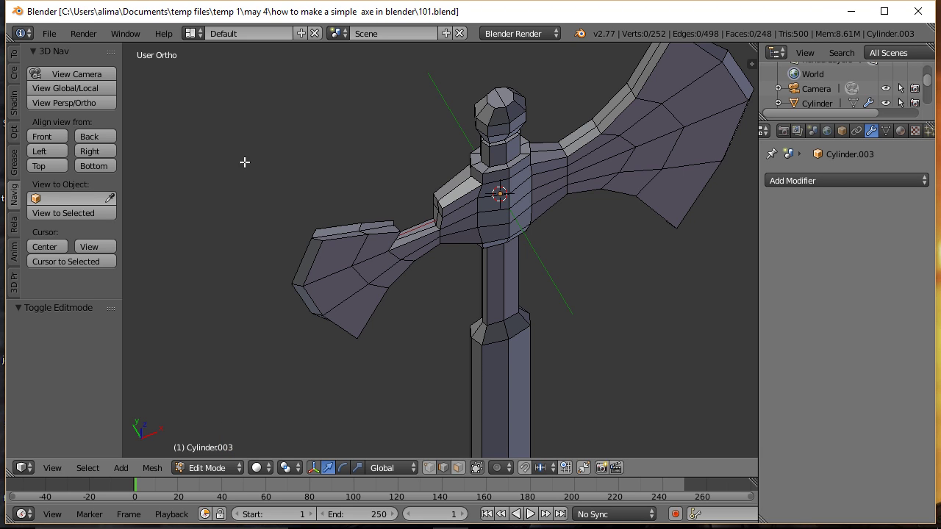
Show the whole axe from the front, save as 102.blend, and switch to wireframe shading with vertex selection
{"action": "left_click", "coordinate": [57, 136]}
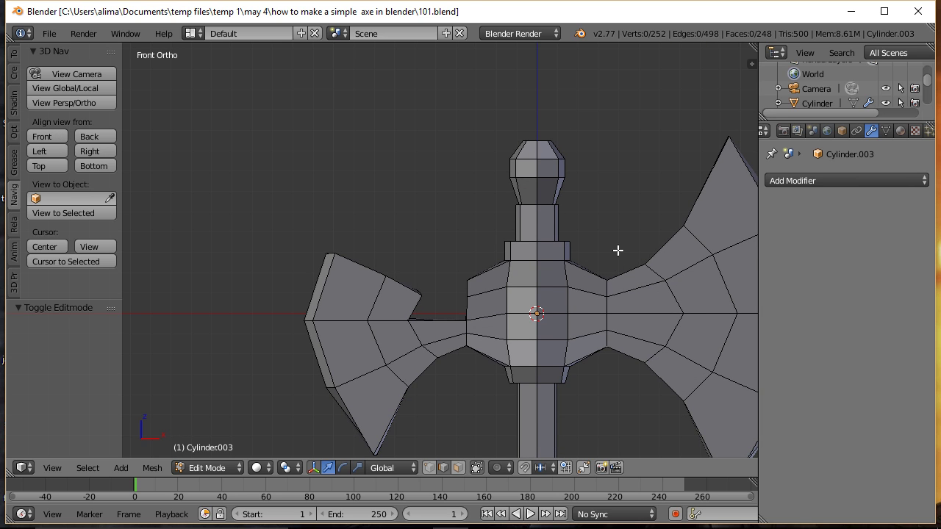
{"action": "middle_click_drag", "start_coordinate": [642, 226], "coordinate": [565, 242], "text": "ctrl"}
{"action": "middle_click_drag", "start_coordinate": [594, 202], "coordinate": [601, 229], "text": "ctrl"}
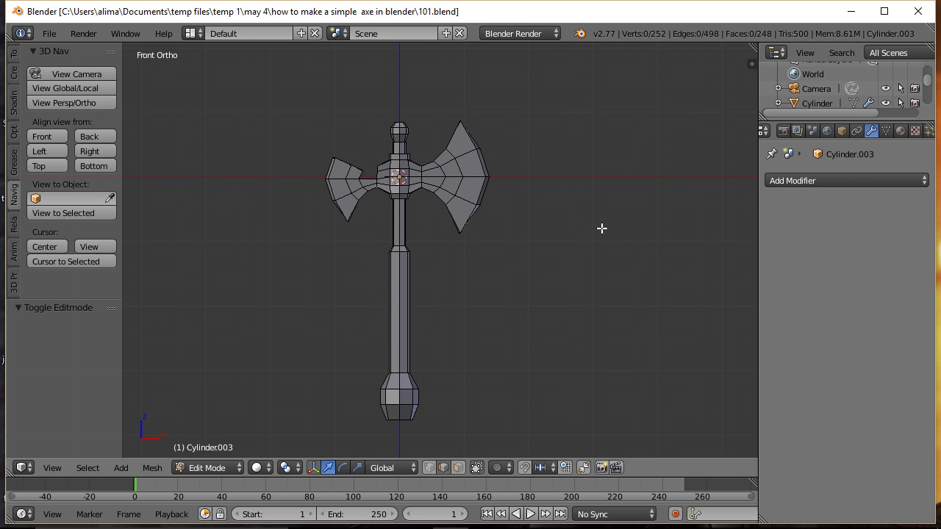
{"action": "key", "text": "ctrl+alt+s"}
{"action": "key", "text": "z"}
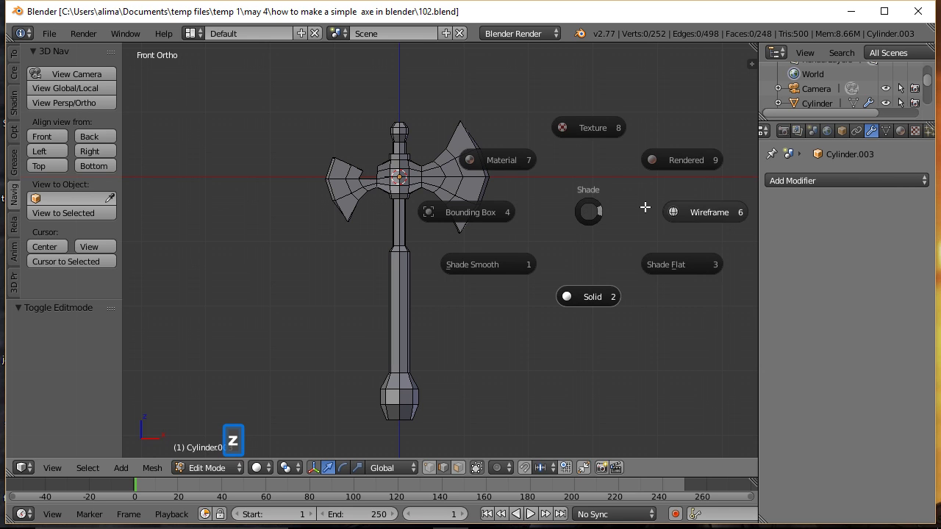
{"action": "left_click", "coordinate": [685, 207]}
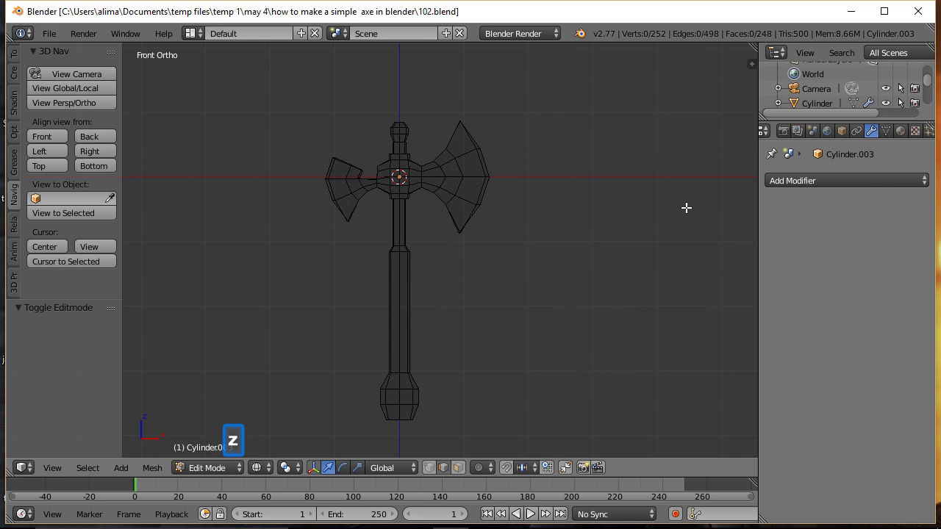
{"action": "left_click", "coordinate": [433, 467]}
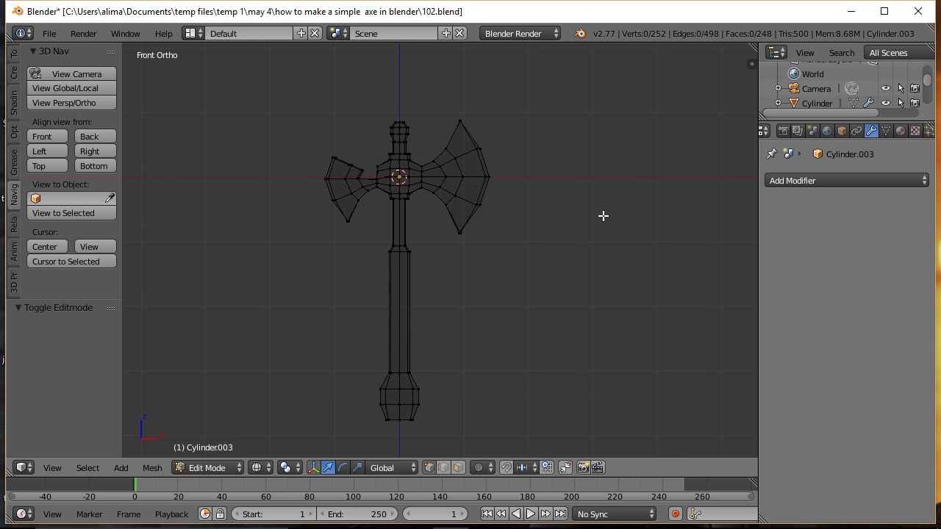
Lasso-select the right blade's outer vertices, scale them about 1.556 along Z, save as 103.blend and deselect
{"action": "key", "text": "ctrl"}
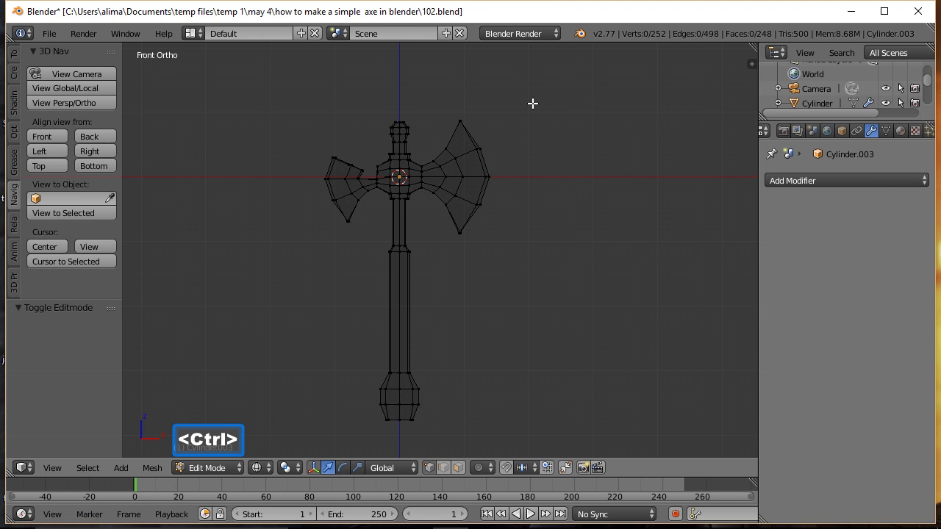
{"action": "mouse_move", "coordinate": [532, 103]}
{"action": "left_mouse_down", "text": "ctrl"}
{"action": "mouse_move", "coordinate": [459, 100]}
{"action": "mouse_move", "coordinate": [436, 114]}
{"action": "mouse_move", "coordinate": [433, 136]}
{"action": "mouse_move", "coordinate": [452, 170]}
{"action": "mouse_move", "coordinate": [444, 234]}
{"action": "mouse_move", "coordinate": [474, 267]}
{"action": "left_mouse_up", "text": "ctrl"}
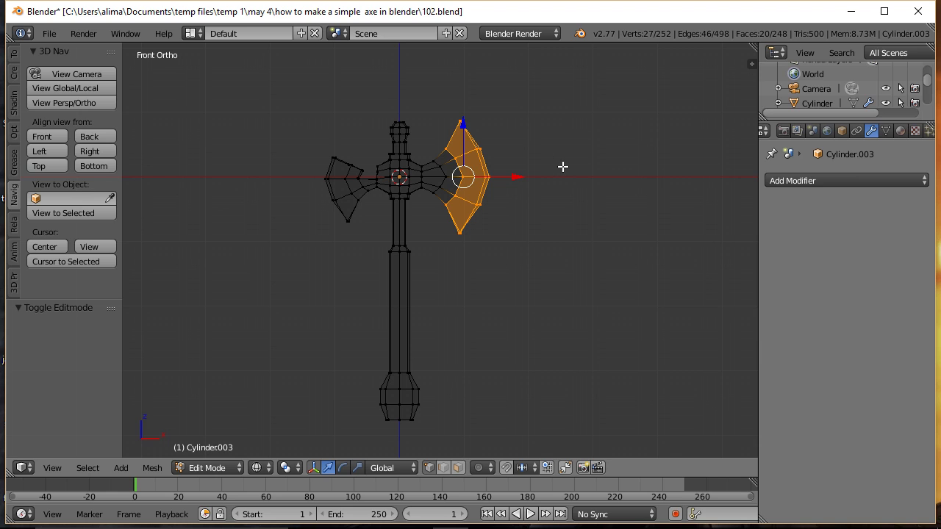
{"action": "key", "text": "s"}
{"action": "key", "text": "z"}
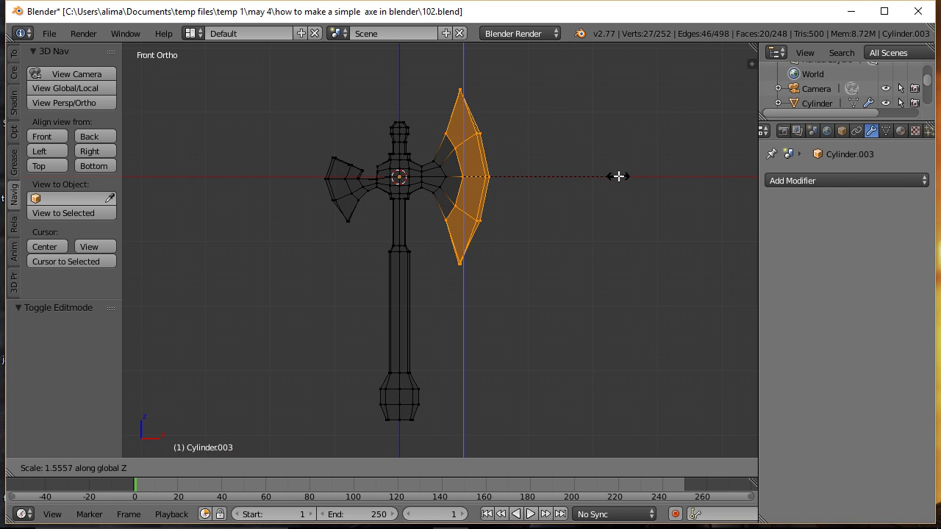
{"action": "left_click", "coordinate": [619, 176]}
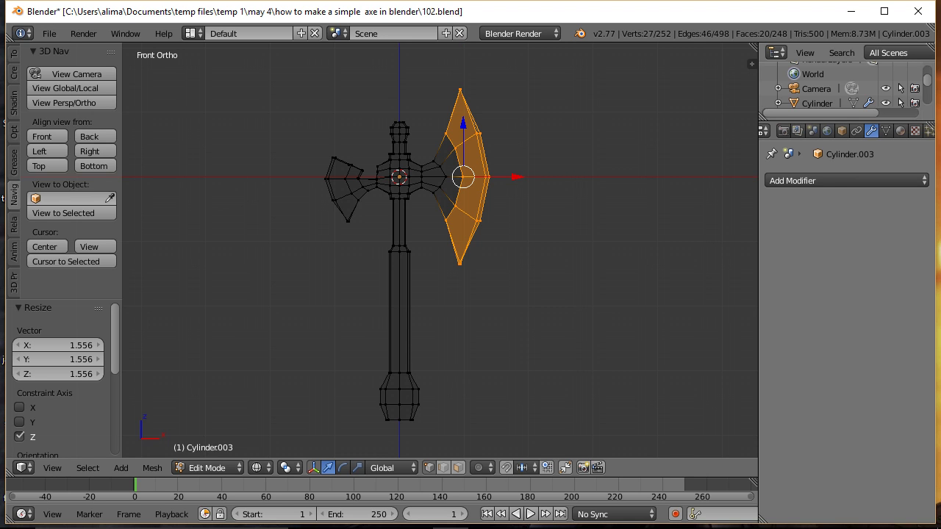
{"action": "key", "text": "ctrl+alt+s"}
{"action": "key", "text": "a"}
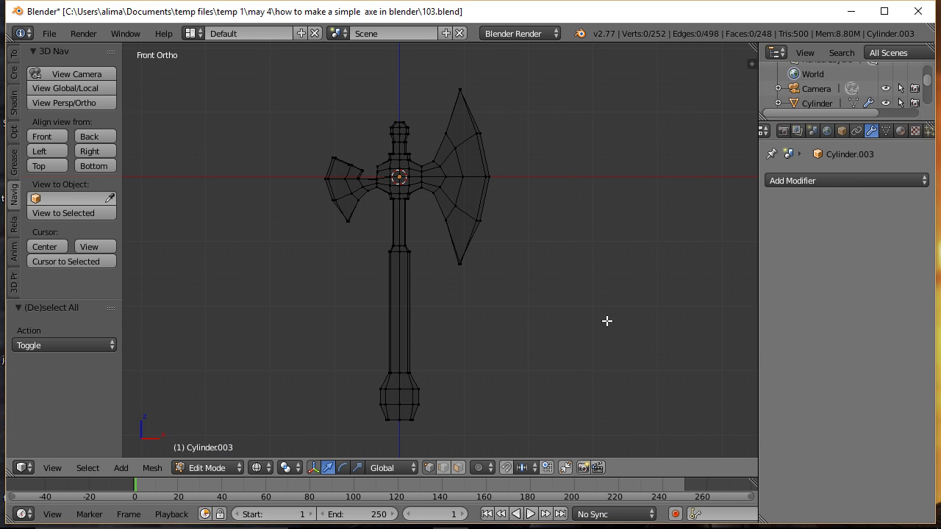
Move the right blade's lower tip vertices about 3.758 up along Z and about 1.7 toward the handle along X, then save as 104.blend
{"action": "key", "text": "b"}
{"action": "left_click_drag", "start_coordinate": [450, 252], "coordinate": [482, 287]}
{"action": "key", "text": "g"}
{"action": "key", "text": "z"}
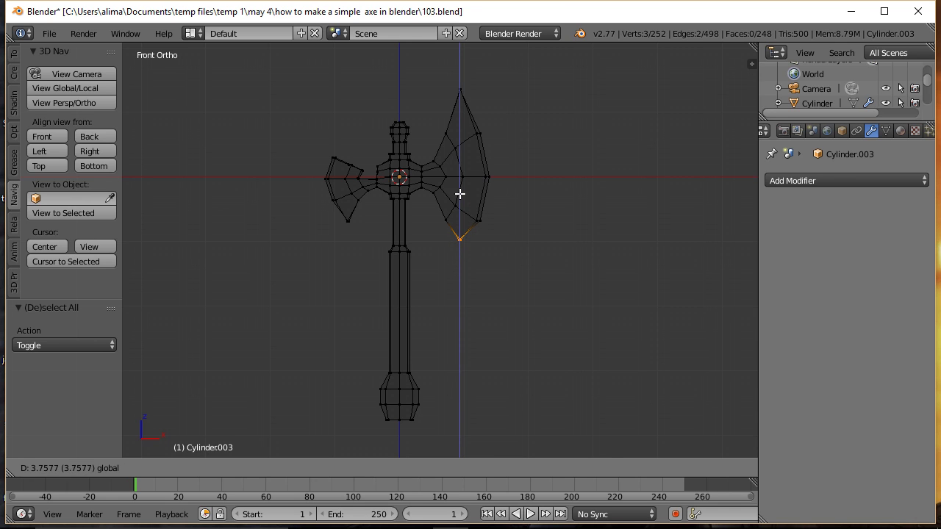
{"action": "left_click", "coordinate": [460, 193]}
{"action": "key", "text": "g"}
{"action": "key", "text": "x"}
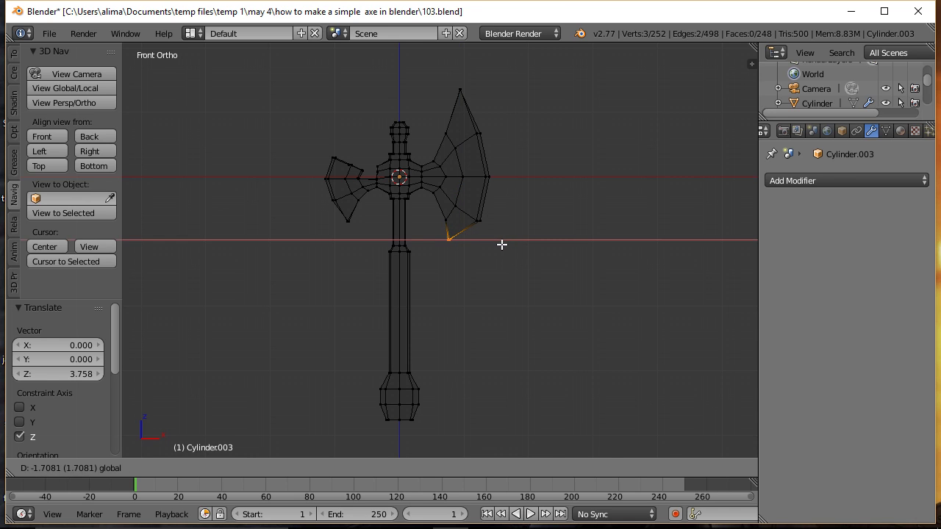
{"action": "left_click", "coordinate": [501, 244]}
{"action": "key", "text": "a"}
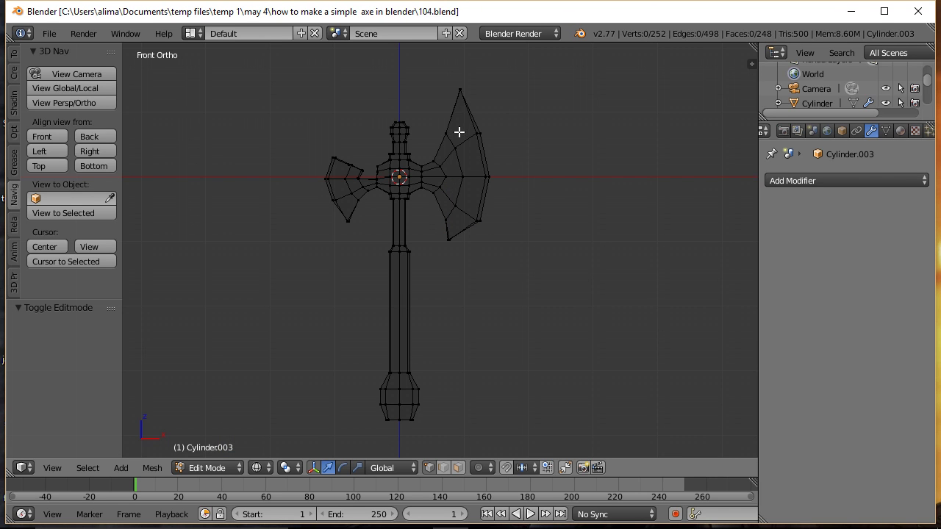
Add one centred loop cut along the outer section of the right blade, save as 105.blend and deselect
{"action": "key", "text": "ctrl"}
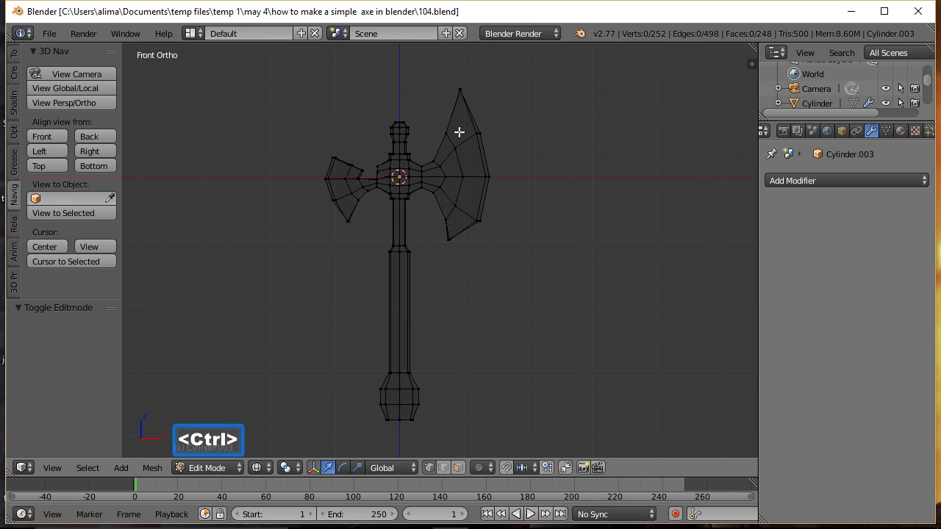
{"action": "key", "text": "ctrl+r"}
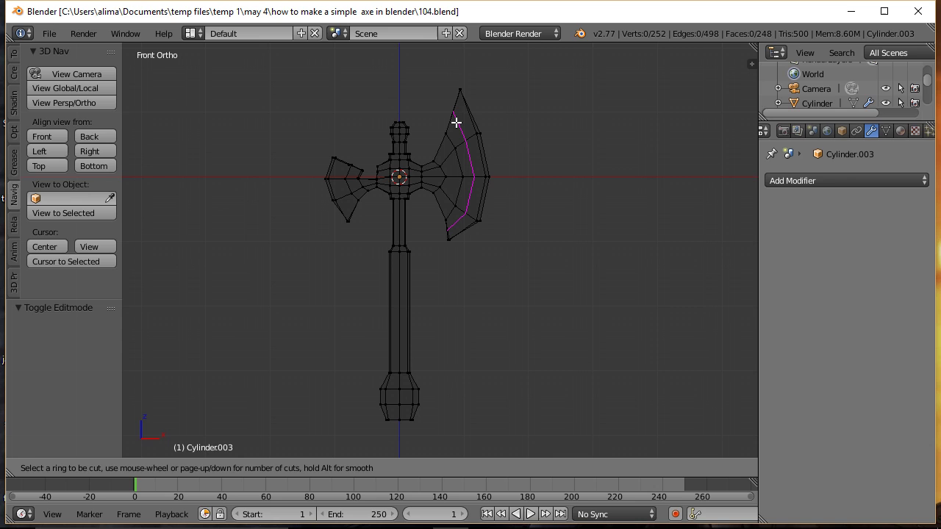
{"action": "left_click", "coordinate": [455, 123]}
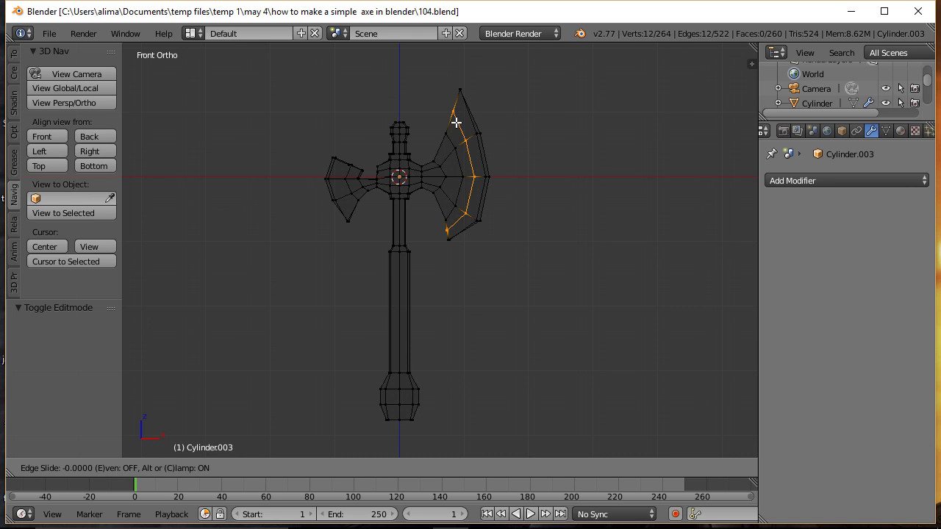
{"action": "right_click", "coordinate": [456, 123]}
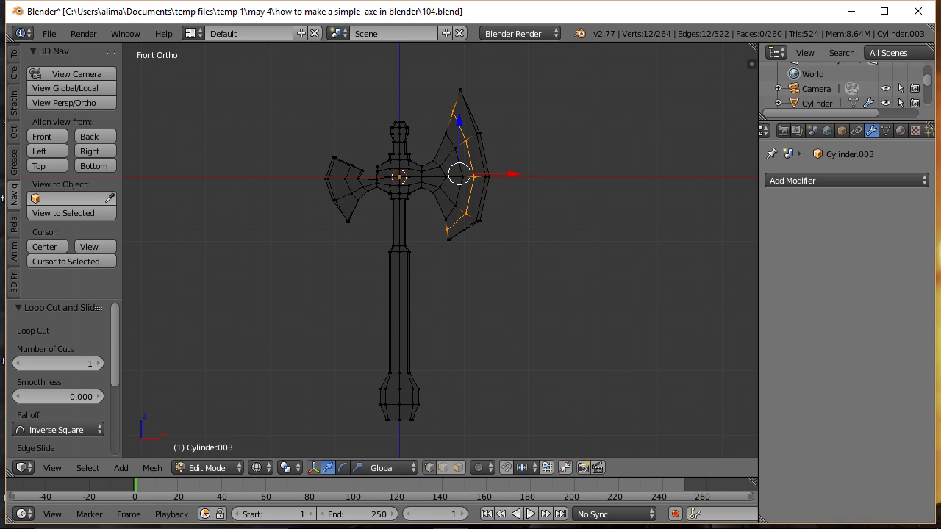
{"action": "key", "text": "ctrl+alt+s"}
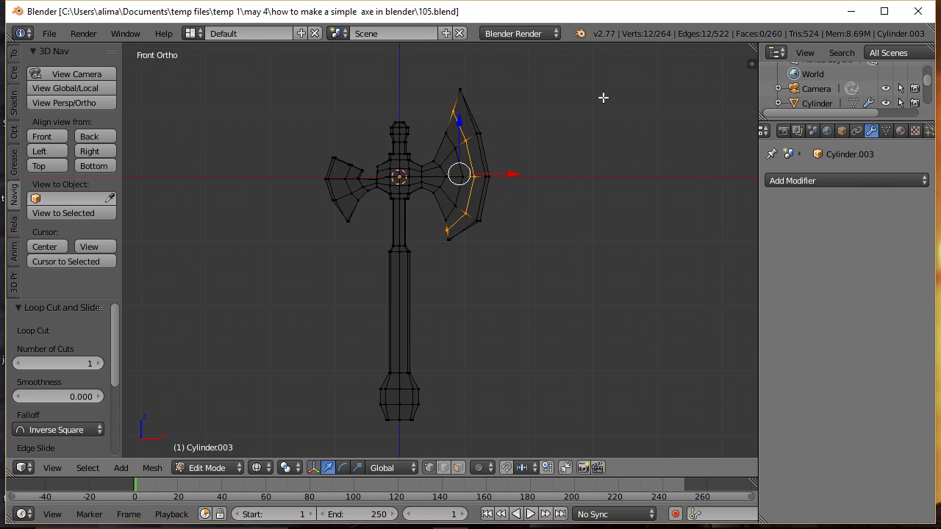
{"action": "key", "text": "a"}
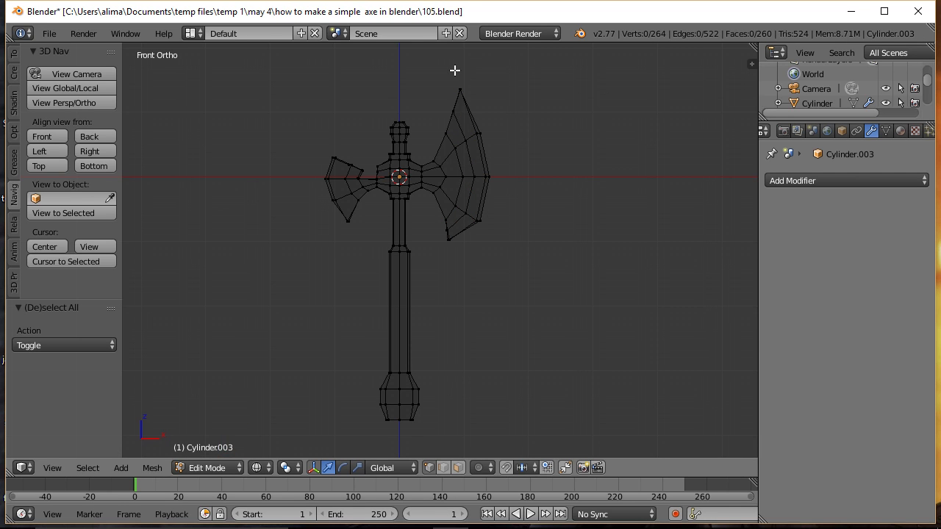
Box-select the right blade's upper tip vertices, move them about 3.644 outward along X, deselect and save as 106.blend
{"action": "key", "text": "b"}
{"action": "left_click_drag", "start_coordinate": [455, 78], "coordinate": [483, 99]}
{"action": "key", "text": "g"}
{"action": "key", "text": "x"}
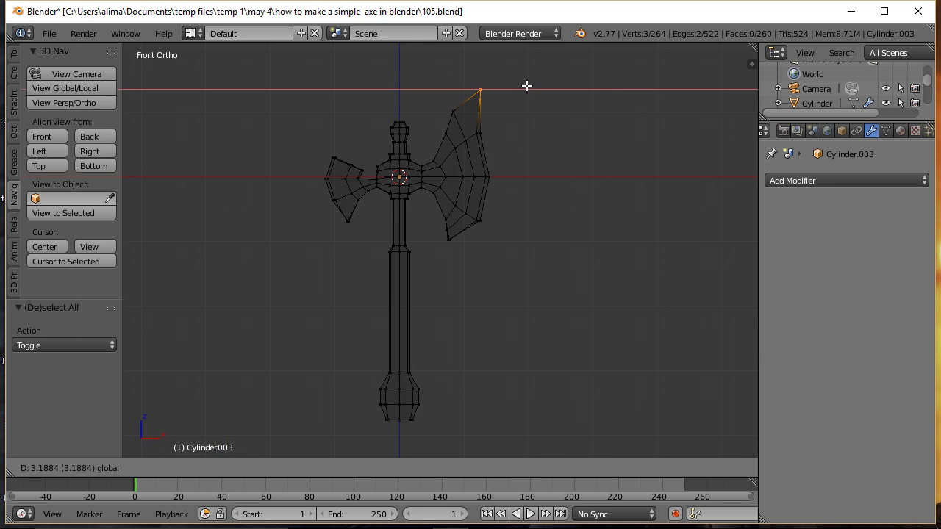
{"action": "left_click", "coordinate": [529, 86]}
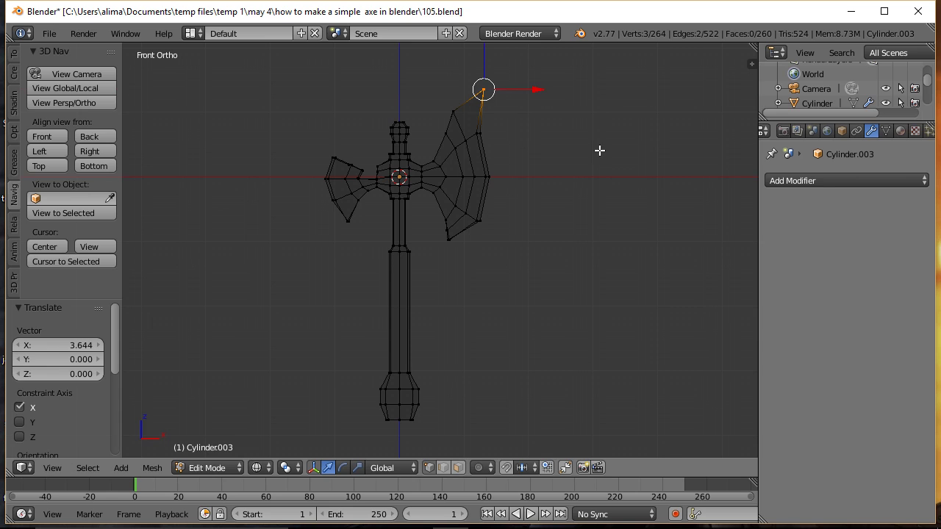
{"action": "key", "text": "a"}
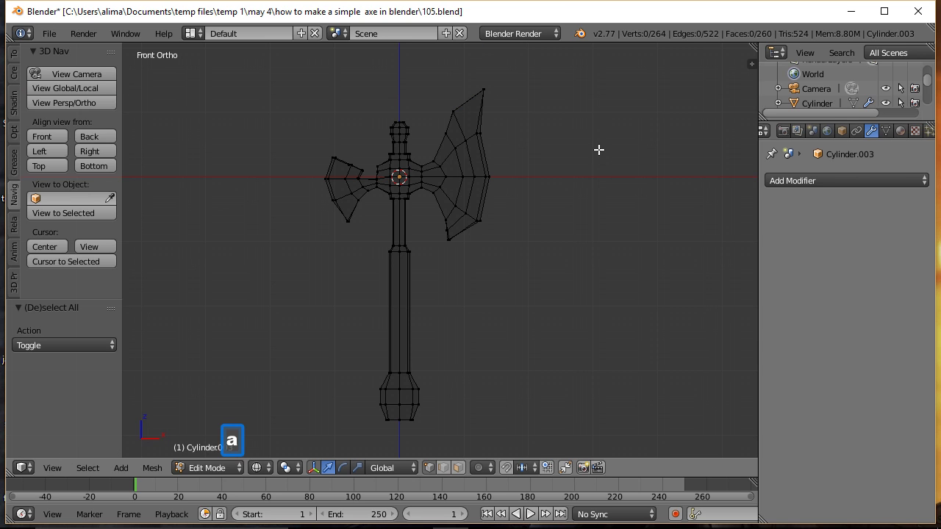
{"action": "key", "text": "ctrl+alt+s"}
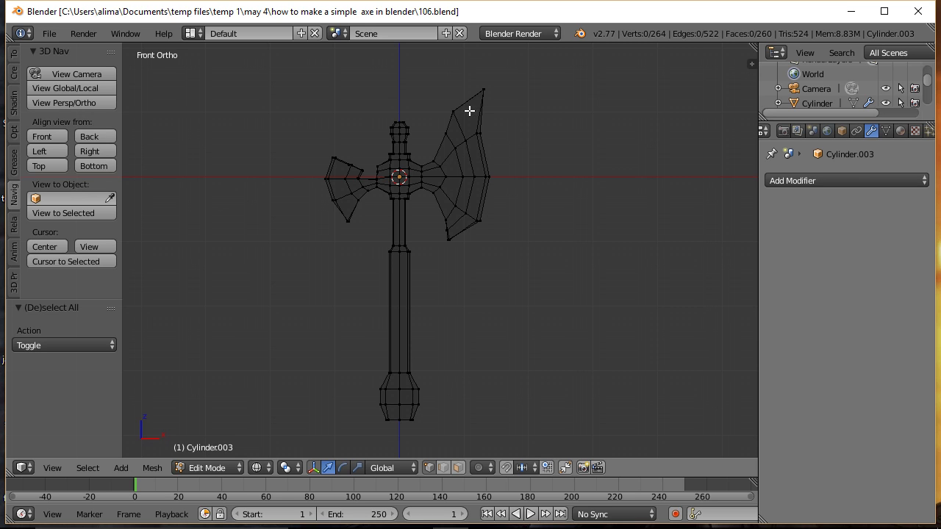
Add another centred loop cut between the right blade's previous cut and its cutting edge, deselect and save as 107.blend
{"action": "key", "text": "ctrl"}
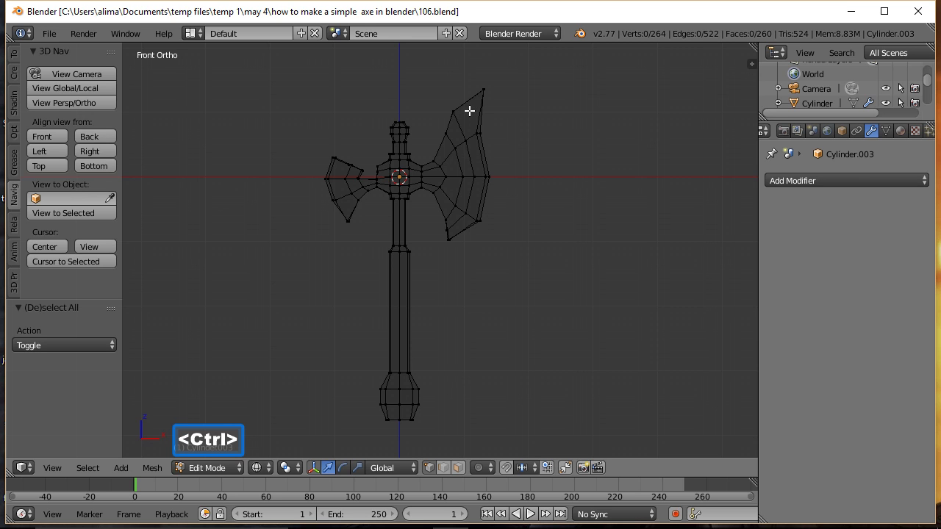
{"action": "key", "text": "ctrl+r"}
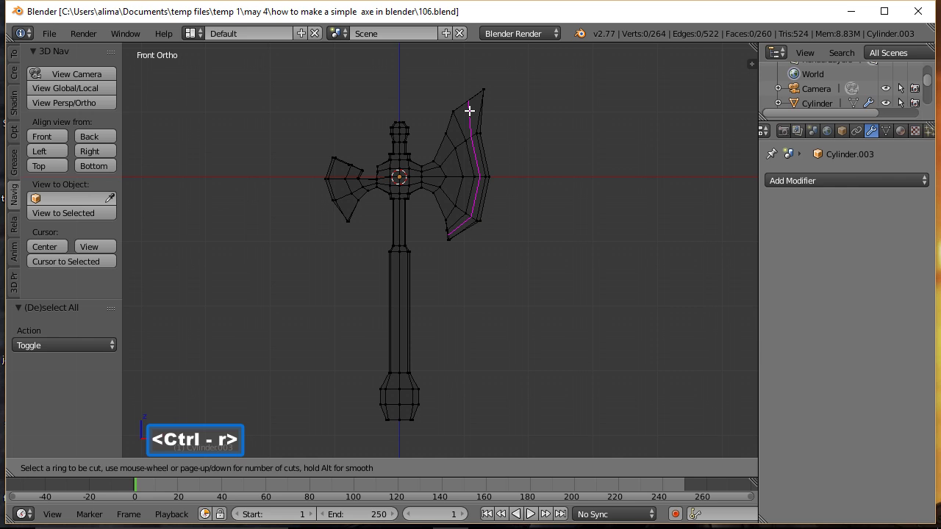
{"action": "left_click", "coordinate": [469, 110]}
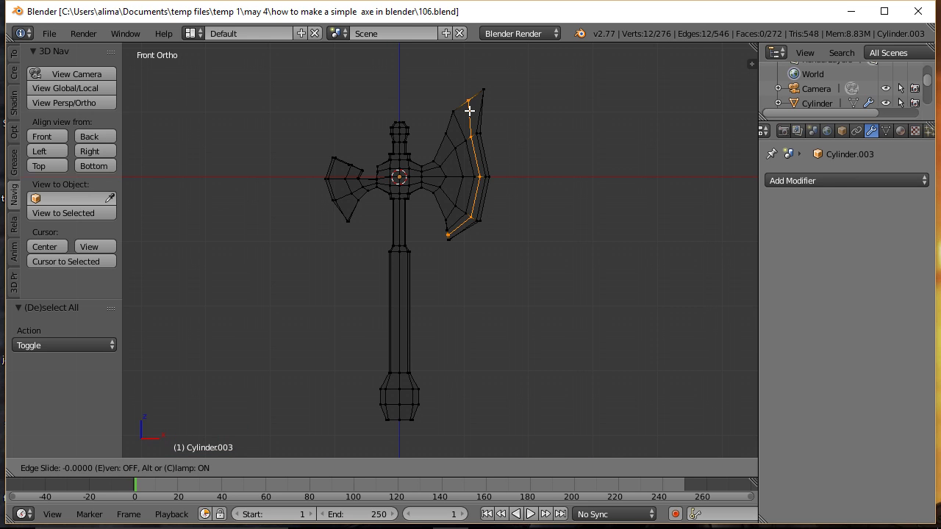
{"action": "left_click", "coordinate": [469, 110]}
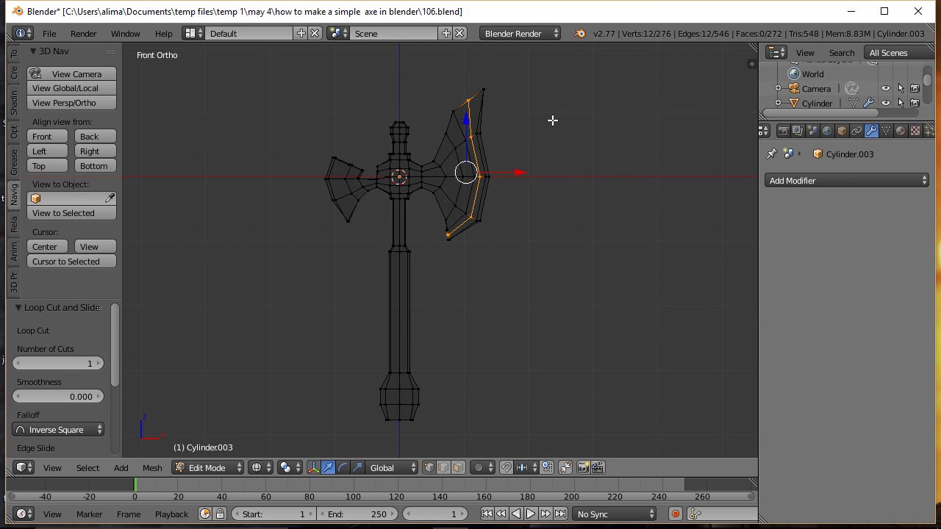
{"action": "key", "text": "a"}
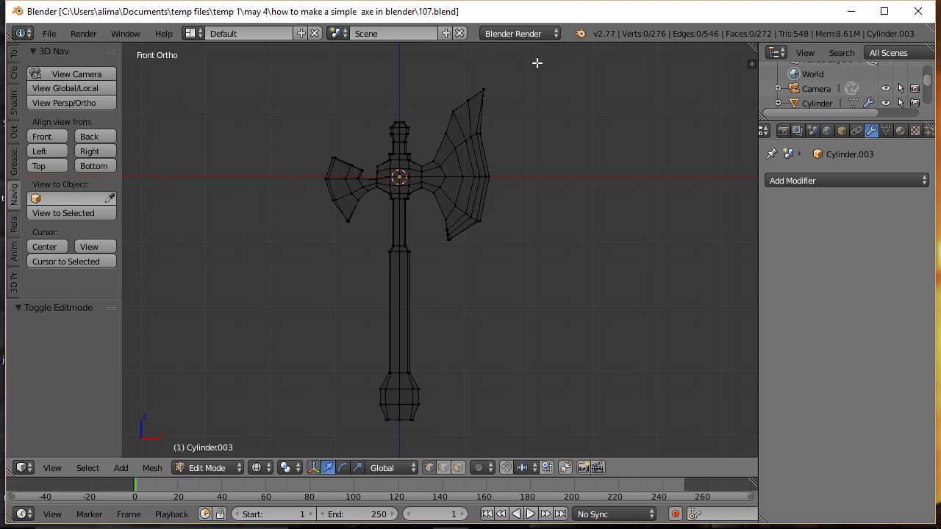
Select the right blade's upper tip vertices and move them a further 2.277 or so outward along X
{"action": "key", "text": "b"}
{"action": "left_click_drag", "start_coordinate": [490, 78], "coordinate": [545, 90]}
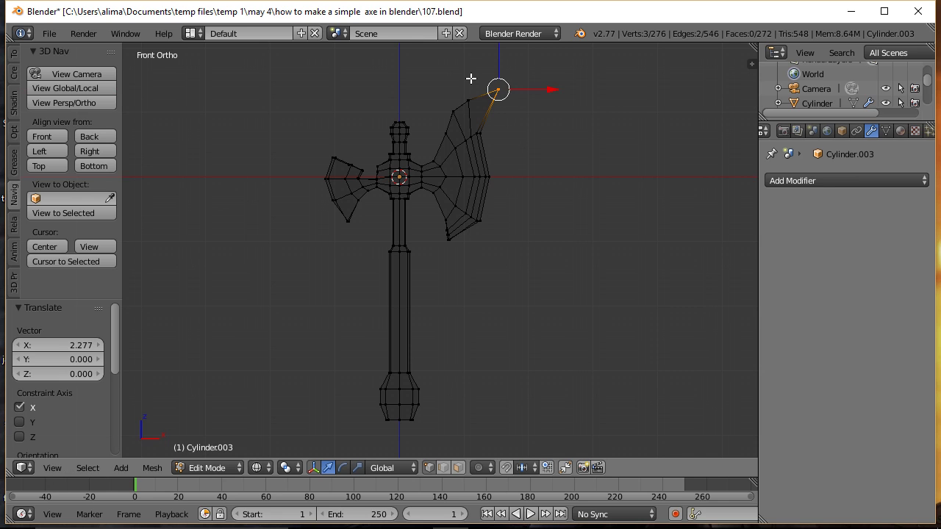
Box-select the inner vertices of the right blade's upper tip, raise them about 1.708 along Z, deselect and save as 108.blend
{"action": "key", "text": "a"}
{"action": "key", "text": "b"}
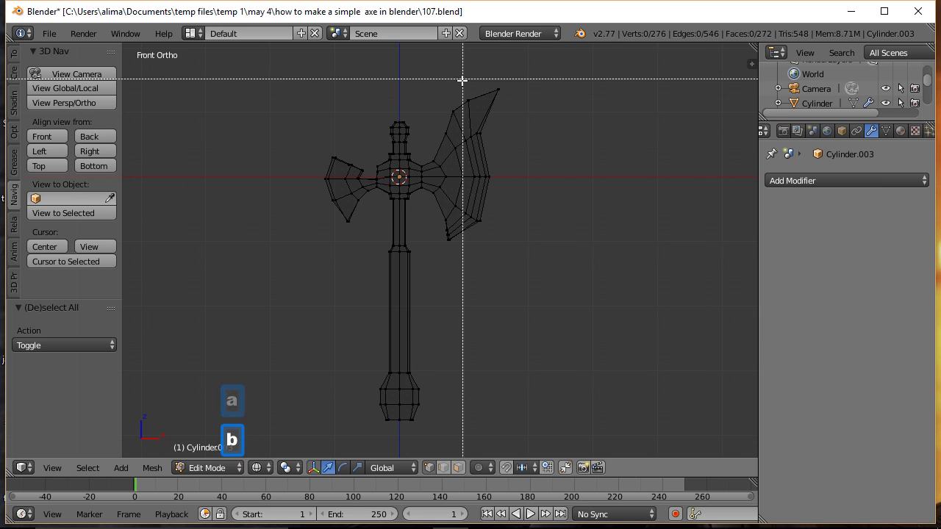
{"action": "mouse_move", "coordinate": [461, 89]}
{"action": "left_mouse_down"}
{"action": "mouse_move", "coordinate": [479, 108]}
{"action": "mouse_move", "coordinate": [471, 74]}
{"action": "left_mouse_up"}
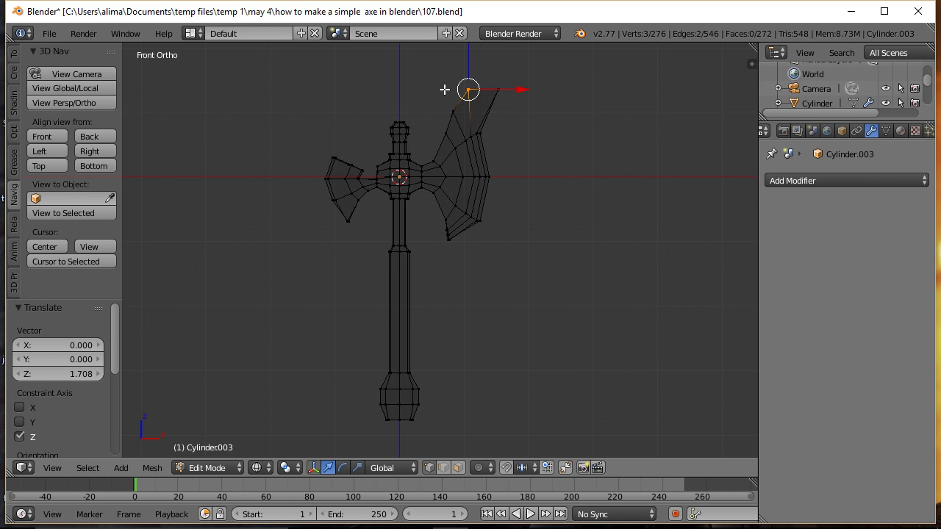
{"action": "key", "text": "a"}
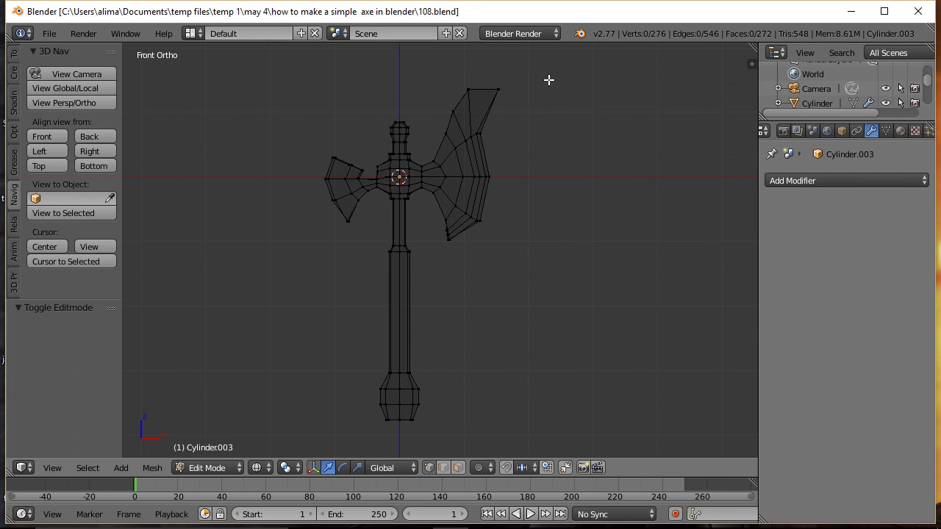
Box-select the outer vertices of the right blade's upper tip, move them farther outward along X and deselect
{"action": "key", "text": "b"}
{"action": "left_click_drag", "start_coordinate": [495, 76], "coordinate": [528, 123]}
{"action": "left_click_drag", "start_coordinate": [550, 90], "coordinate": [569, 91]}
{"action": "key", "text": "a"}
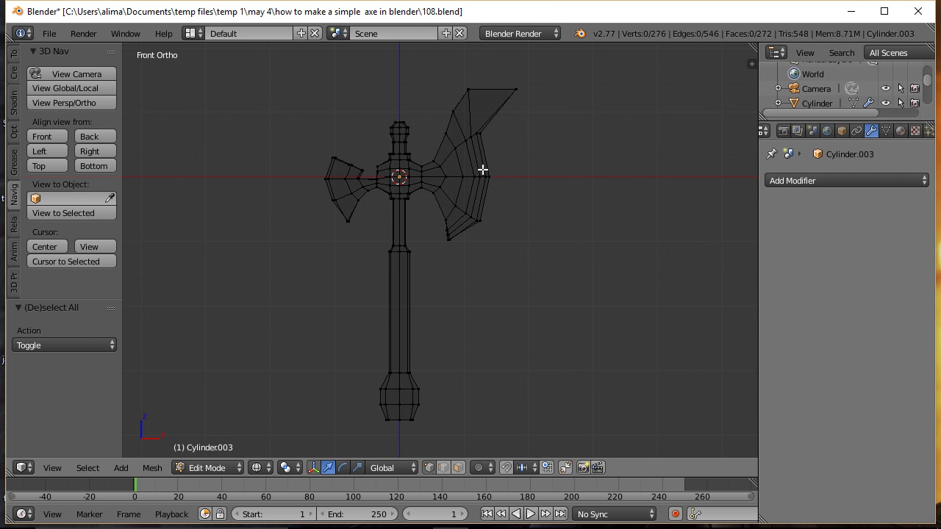
Box-select the middle vertices of the right blade's cutting edge, move them about 3.985 outward along X and deselect
{"action": "key", "text": "b"}
{"action": "left_click_drag", "start_coordinate": [482, 169], "coordinate": [521, 179]}
{"action": "key", "text": "g"}
{"action": "key", "text": "x"}
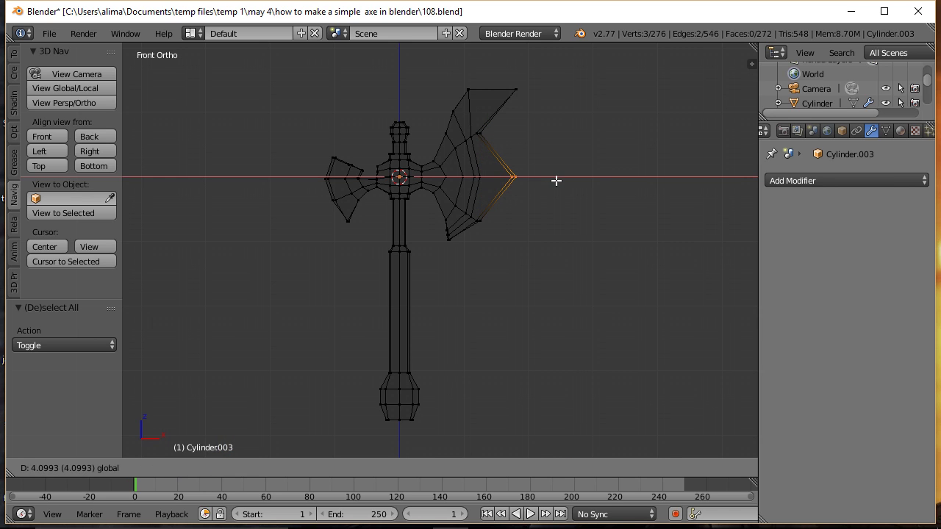
{"action": "left_click", "coordinate": [555, 180]}
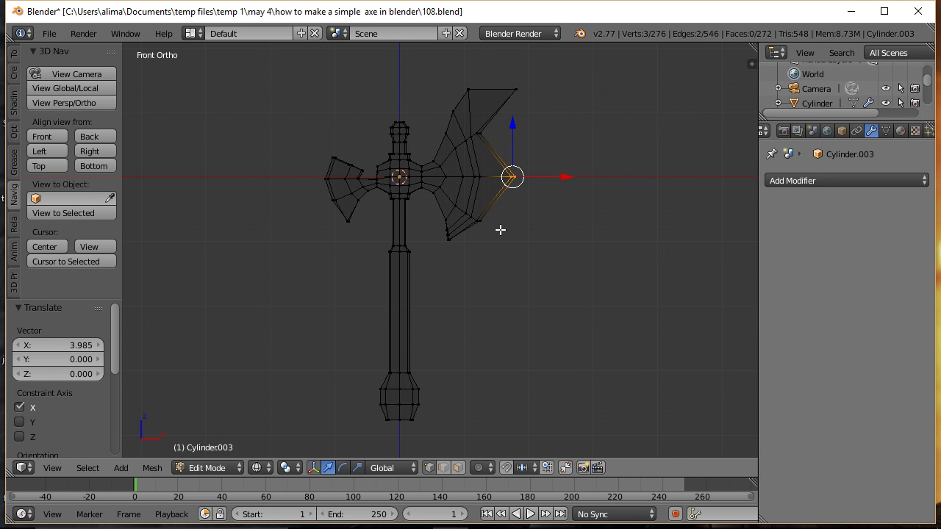
{"action": "key", "text": "a"}
Box-select the lower corner vertices of the right blade's cutting edge, move them about 2.505 outward along X and deselect
{"action": "key", "text": "b"}
{"action": "left_click_drag", "start_coordinate": [475, 216], "coordinate": [500, 237]}
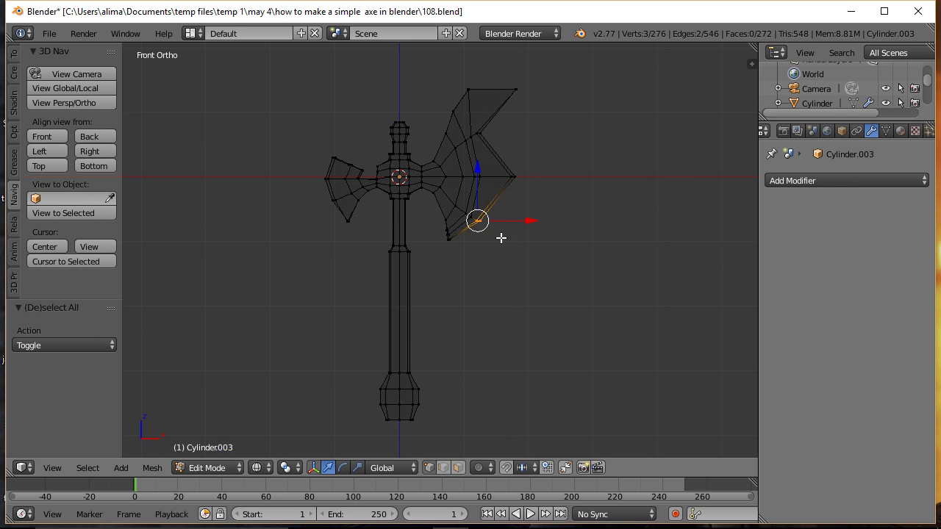
{"action": "key", "text": "g"}
{"action": "key", "text": "x"}
{"action": "left_click", "coordinate": [533, 223]}
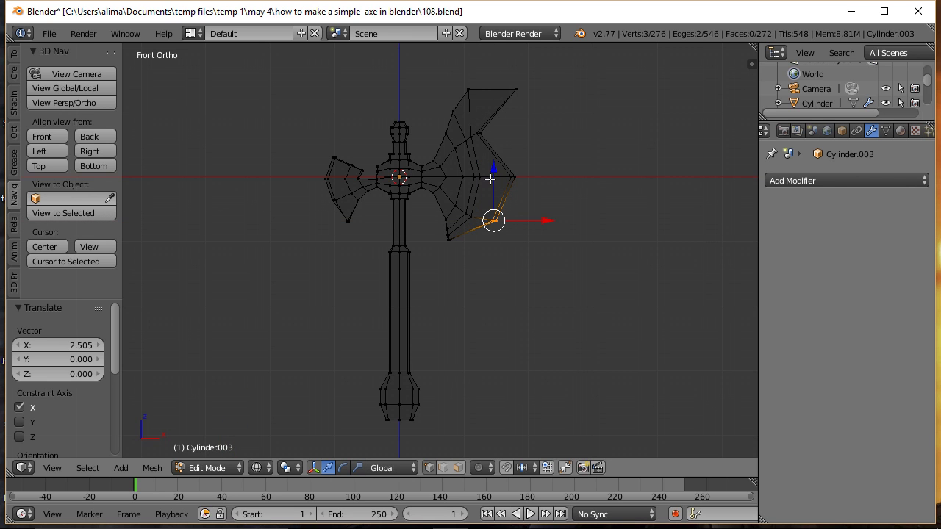
{"action": "key", "text": "a"}
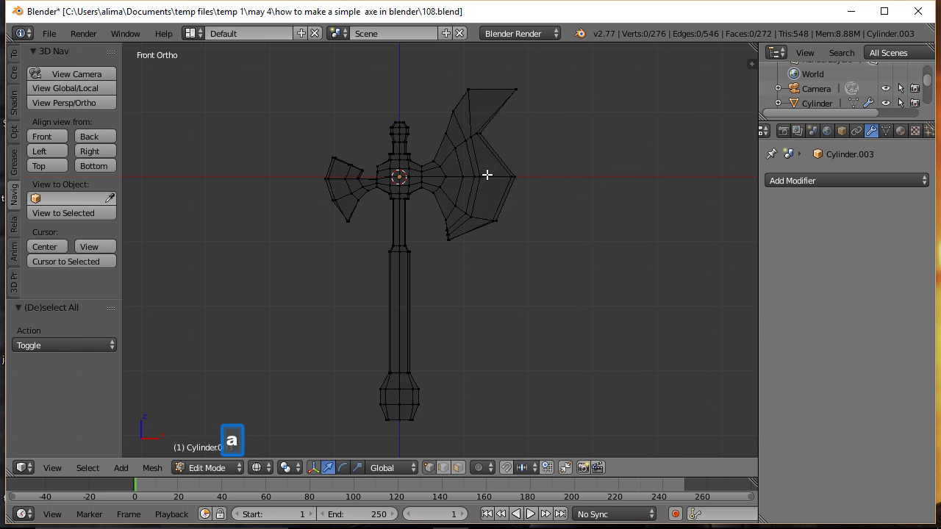
Box-select the middle vertices of the loops just inside the right blade's cutting edge, move them about 1.594 outward along X and deselect
{"action": "key", "text": "b"}
{"action": "left_click_drag", "start_coordinate": [470, 171], "coordinate": [489, 188]}
{"action": "key", "text": "g"}
{"action": "key", "text": "x"}
{"action": "left_click", "coordinate": [527, 178]}
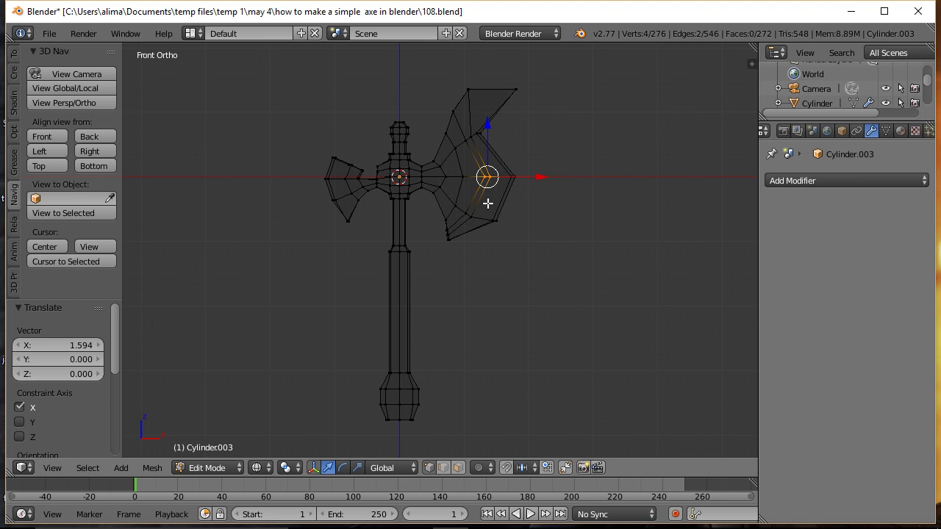
{"action": "key", "text": "a"}
Box-select the lower vertices of those same inner loops on the right blade, move them about 1.139 outward along X and deselect
{"action": "key", "text": "b"}
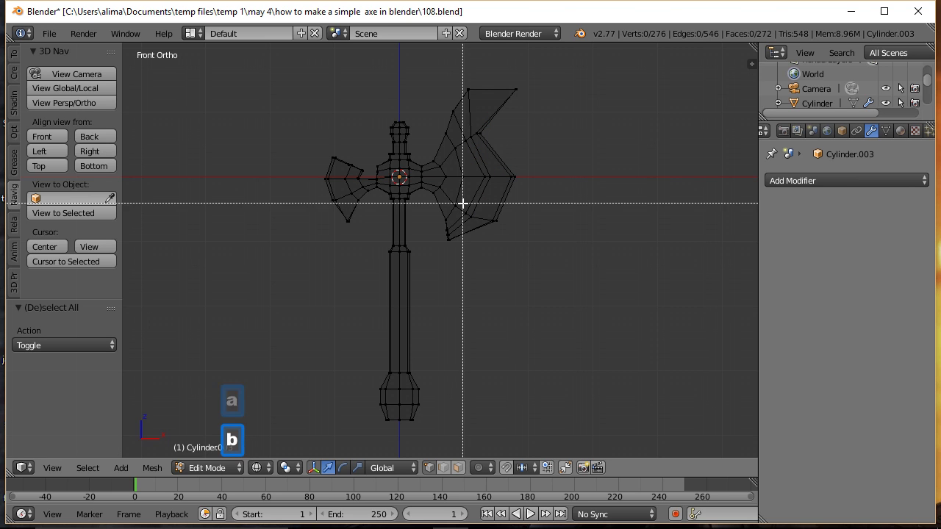
{"action": "left_click_drag", "start_coordinate": [472, 218], "coordinate": [485, 223]}
{"action": "key", "text": "g"}
{"action": "key", "text": "x"}
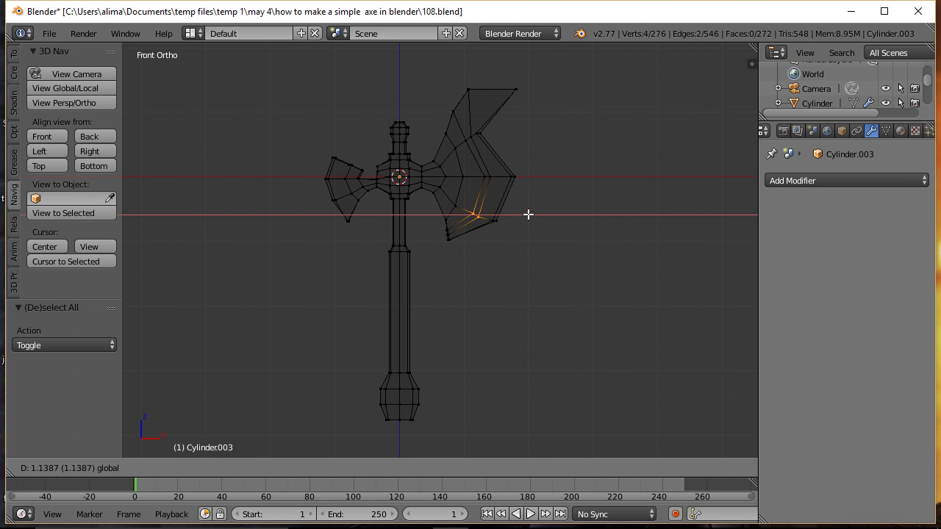
{"action": "left_click", "coordinate": [532, 216]}
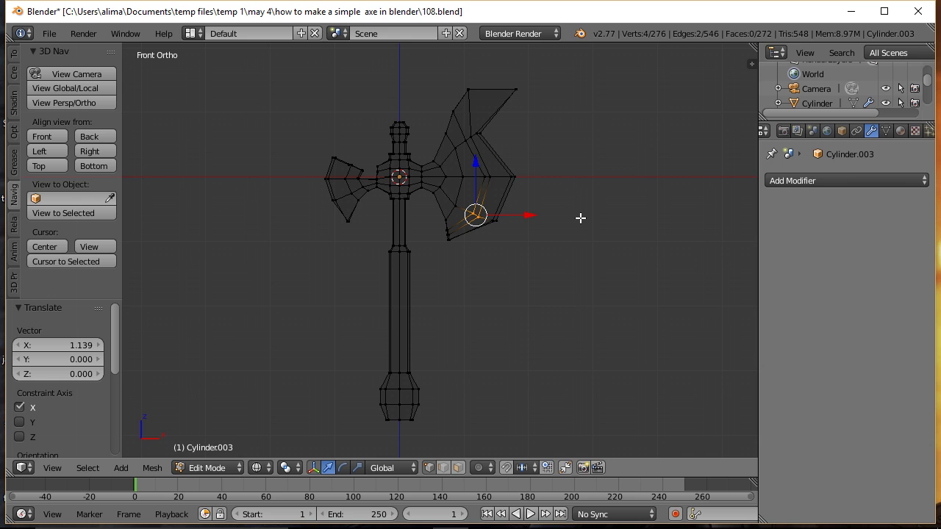
{"action": "key", "text": "a"}
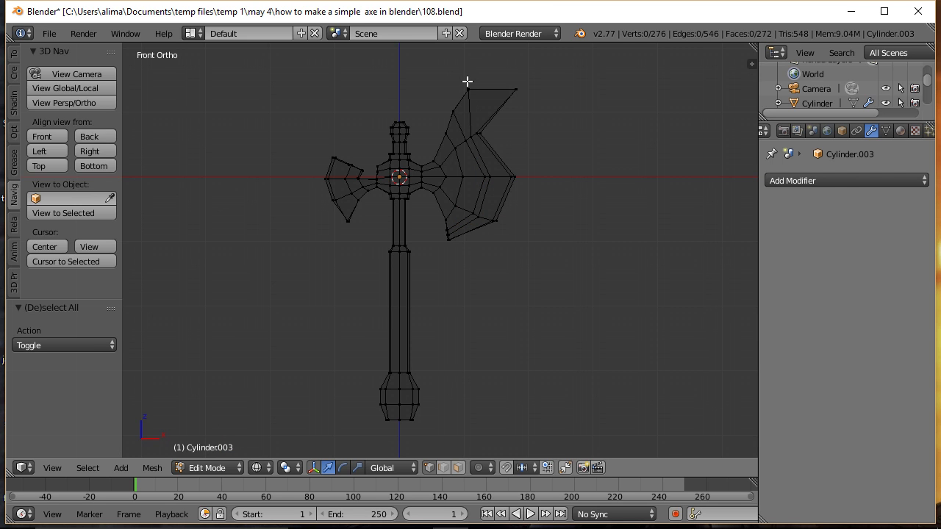
Move the inner vertices of the right blade's upper tip about 1.708 outward along X, deselect and save as 109.blend
{"action": "key", "text": "b"}
{"action": "left_click_drag", "start_coordinate": [472, 94], "coordinate": [519, 87]}
{"action": "key", "text": "g"}
{"action": "key", "text": "x"}
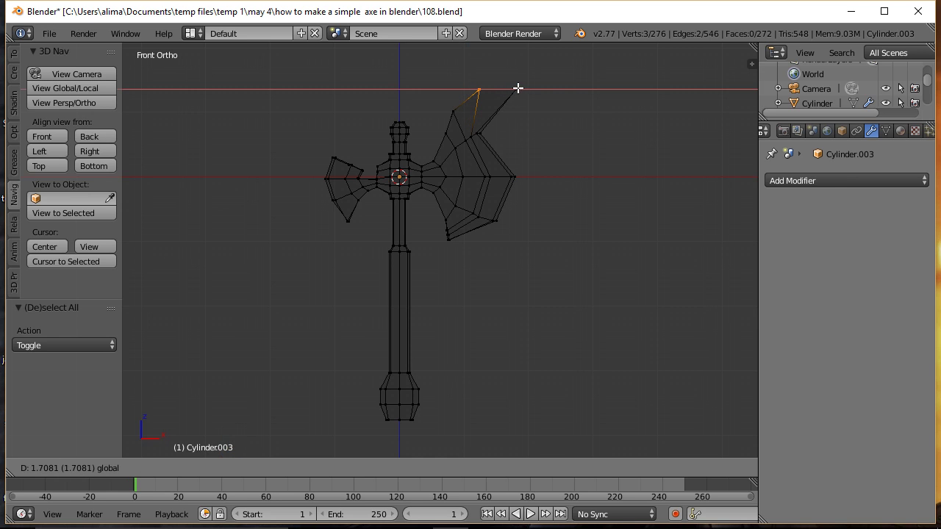
{"action": "left_click", "coordinate": [518, 88]}
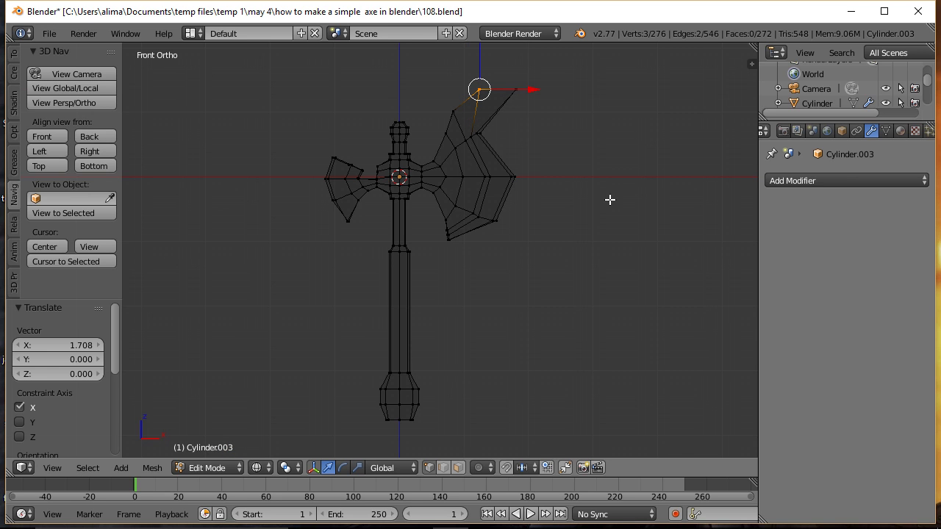
{"action": "key", "text": "a"}
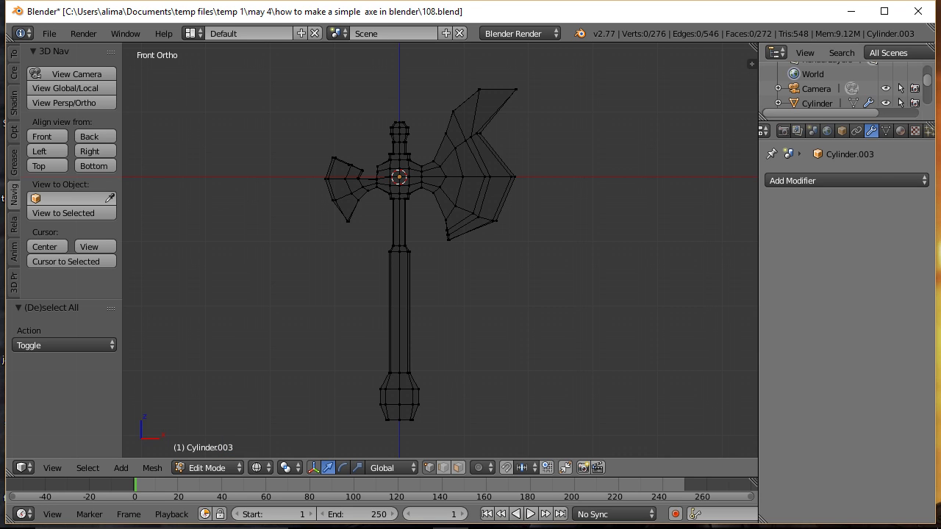
{"action": "key", "text": "ctrl+alt+s"}
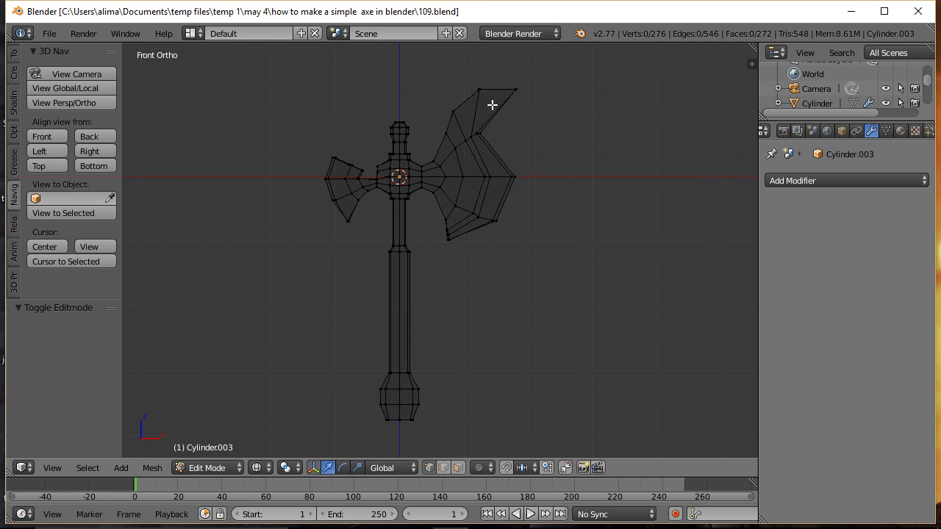
Add one centred loop cut across the right blade's upper tip section and deselect
{"action": "key", "text": "ctrl"}
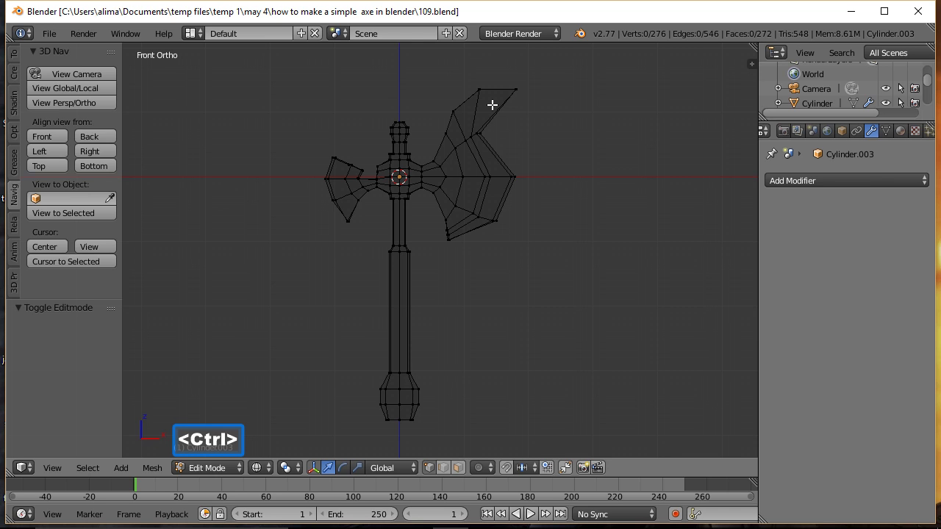
{"action": "key", "text": "ctrl+r"}
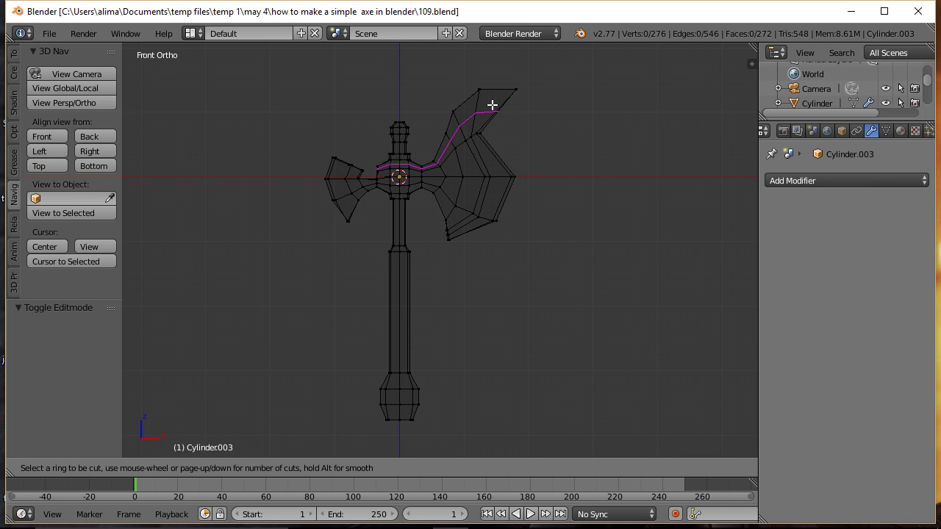
{"action": "left_click", "coordinate": [492, 105]}
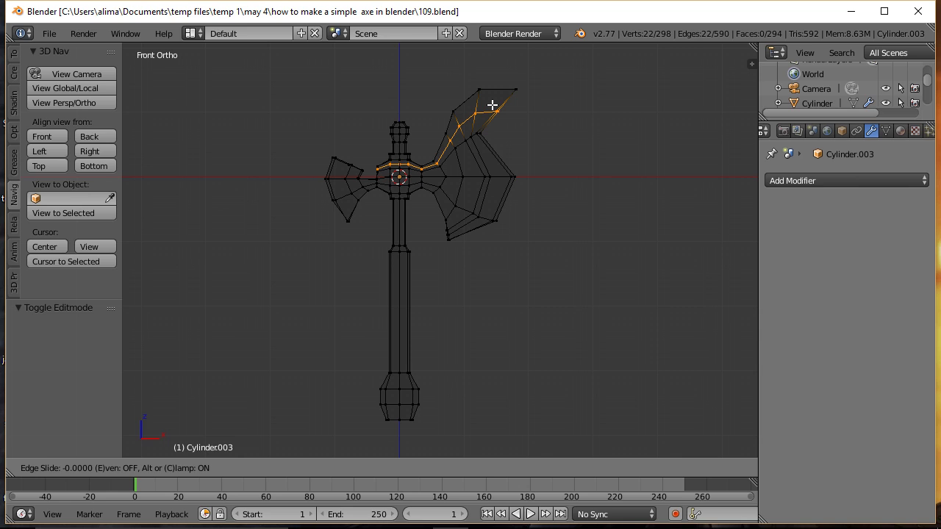
{"action": "right_click", "coordinate": [492, 105]}
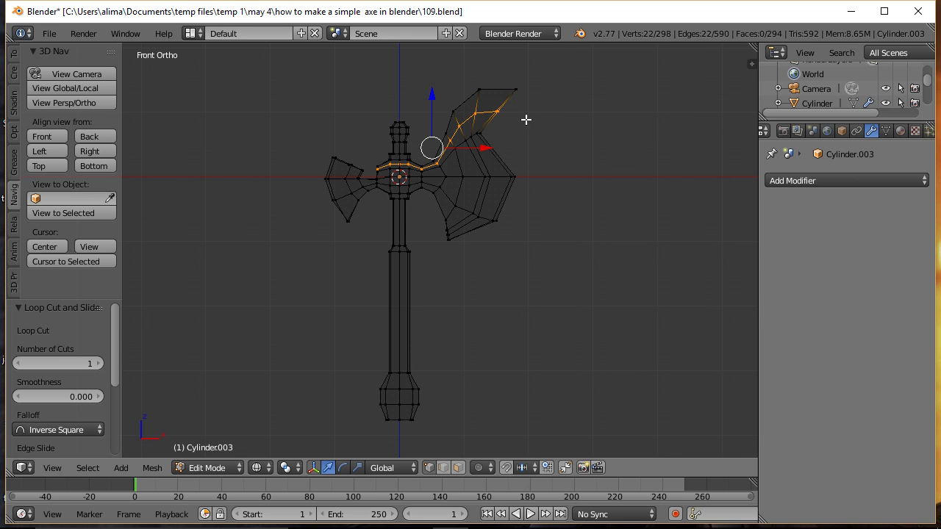
{"action": "key", "text": "a"}
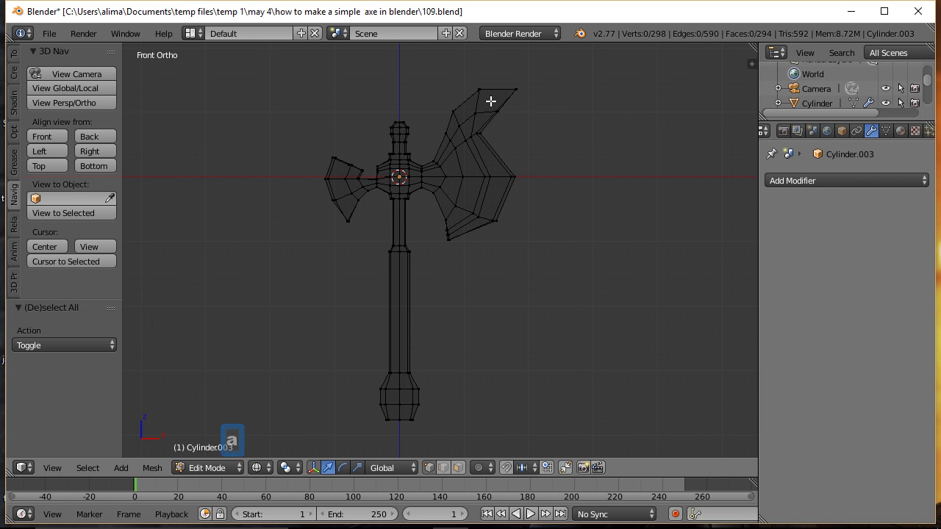
Box-select the new loop's vertices on the cutting edge, move them slightly inward to curve the tip, deselect and save as 110.blend
{"action": "key", "text": "b"}
{"action": "left_click_drag", "start_coordinate": [492, 106], "coordinate": [535, 113]}
{"action": "left_click_drag", "start_coordinate": [494, 78], "coordinate": [493, 76]}
{"action": "key", "text": "a"}
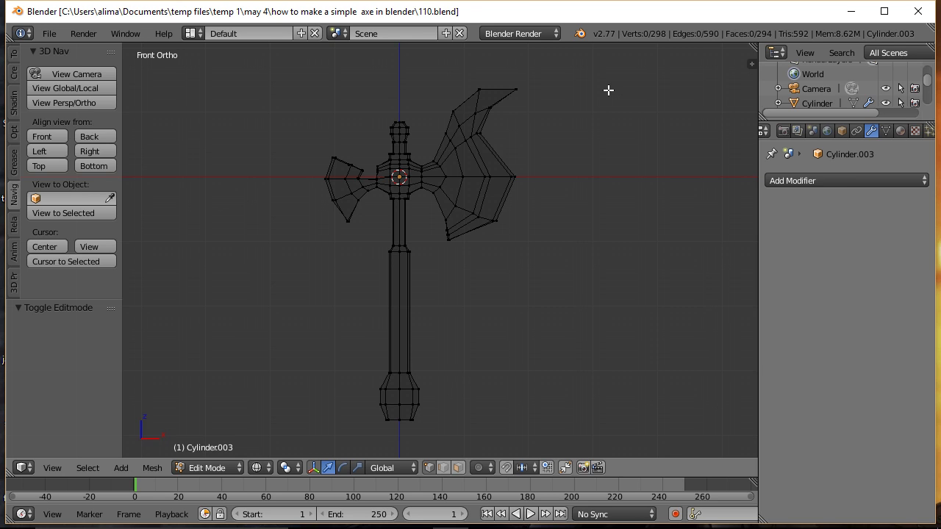
Lasso-select the right blade's outer part, scale it to about 0.699 along X, move it about -0.455 along X, deselect and save as 111.blend
{"action": "key", "text": "ctrl"}
{"action": "mouse_move", "coordinate": [608, 89]}
{"action": "left_mouse_down", "text": "ctrl"}
{"action": "mouse_move", "coordinate": [580, 69]}
{"action": "mouse_move", "coordinate": [492, 61]}
{"action": "mouse_move", "coordinate": [443, 84]}
{"action": "mouse_move", "coordinate": [436, 129]}
{"action": "mouse_move", "coordinate": [449, 154]}
{"action": "mouse_move", "coordinate": [449, 195]}
{"action": "mouse_move", "coordinate": [435, 241]}
{"action": "mouse_move", "coordinate": [529, 282]}
{"action": "left_mouse_up", "text": "ctrl"}
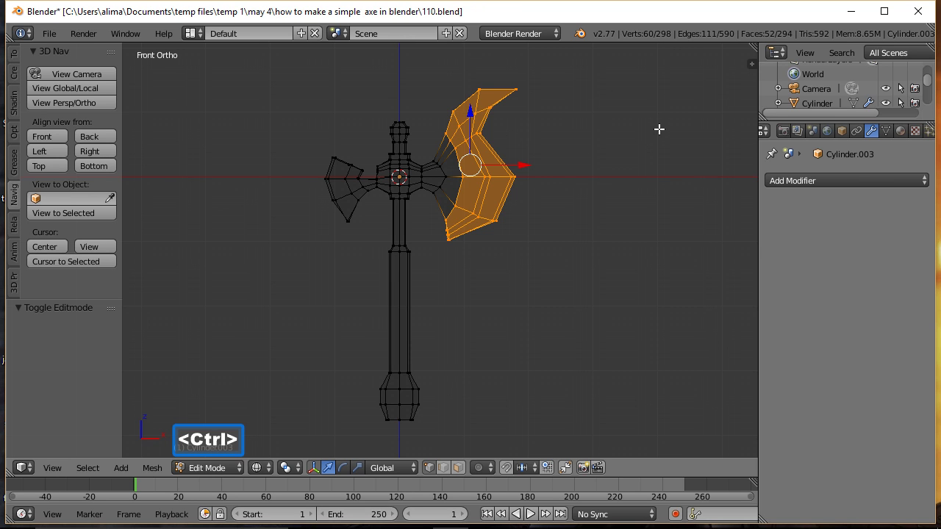
{"action": "key", "text": "s"}
{"action": "key", "text": "x"}
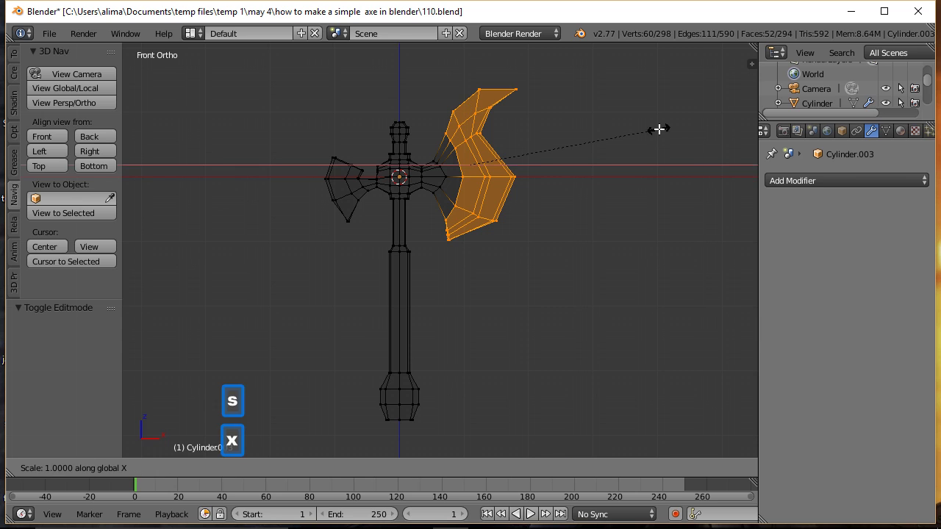
{"action": "left_click", "coordinate": [601, 136]}
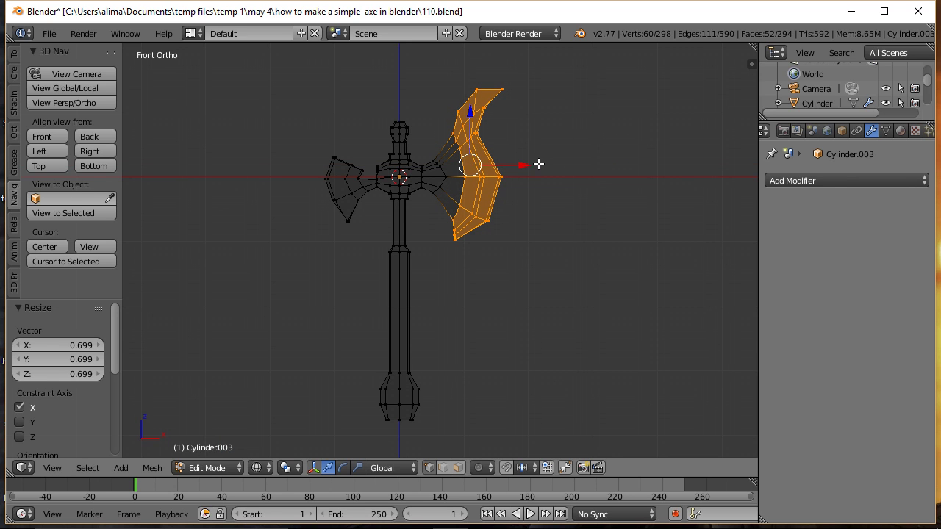
{"action": "left_click_drag", "start_coordinate": [527, 168], "coordinate": [527, 169]}
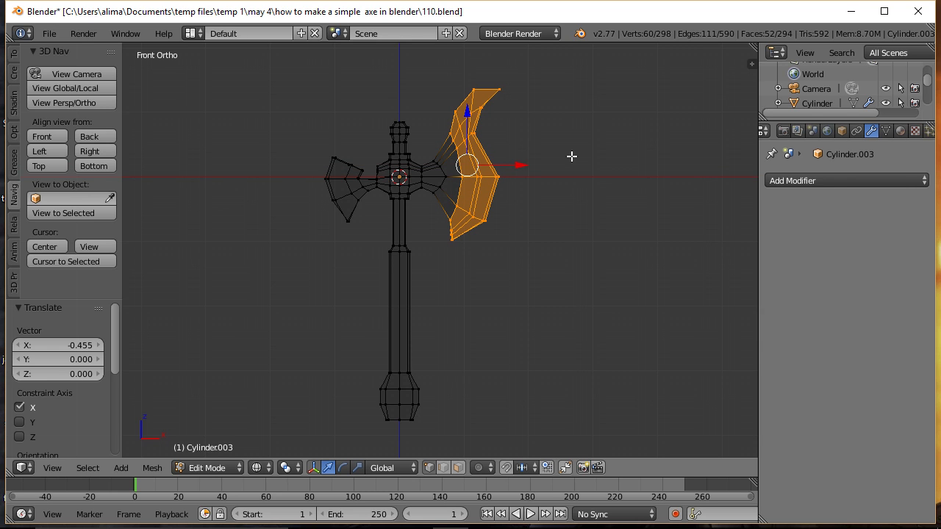
{"action": "key", "text": "a"}
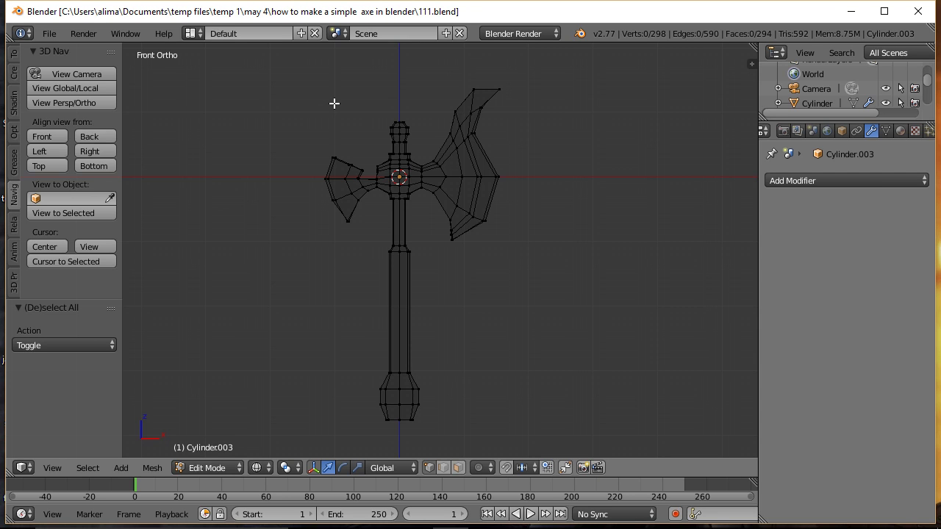
Lasso-select the left blade's cutting-edge vertices, shrink them along Z and move them about -0.911 along Z
{"action": "key", "text": "ctrl"}
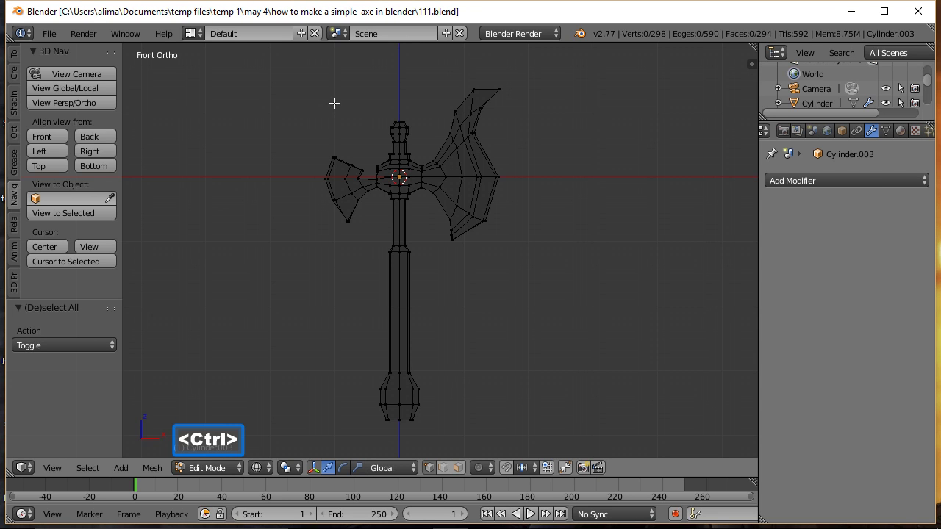
{"action": "mouse_move", "coordinate": [334, 103]}
{"action": "left_mouse_down", "text": "ctrl"}
{"action": "mouse_move", "coordinate": [291, 127]}
{"action": "mouse_move", "coordinate": [275, 174]}
{"action": "mouse_move", "coordinate": [299, 231]}
{"action": "mouse_move", "coordinate": [338, 258]}
{"action": "mouse_move", "coordinate": [358, 249]}
{"action": "mouse_move", "coordinate": [363, 233]}
{"action": "mouse_move", "coordinate": [339, 189]}
{"action": "mouse_move", "coordinate": [345, 147]}
{"action": "left_mouse_up", "text": "ctrl"}
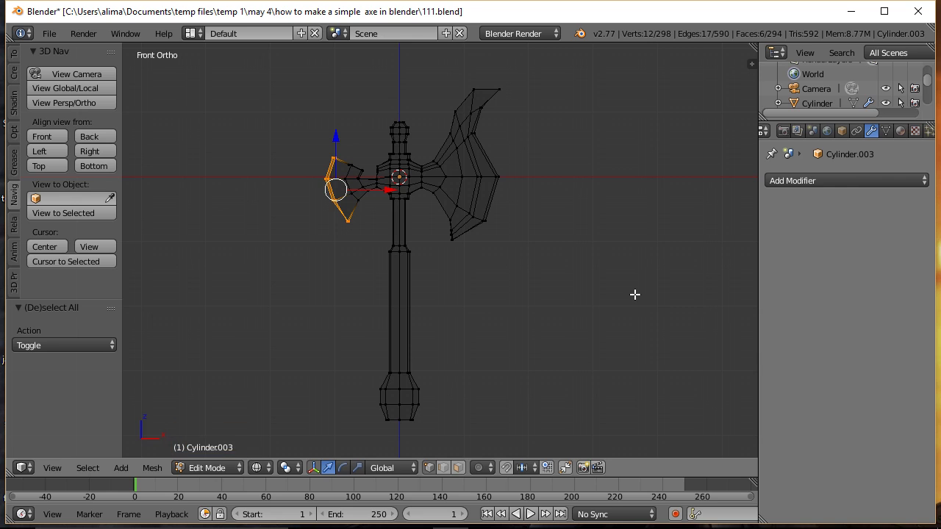
{"action": "key", "text": "s"}
{"action": "key", "text": "z"}
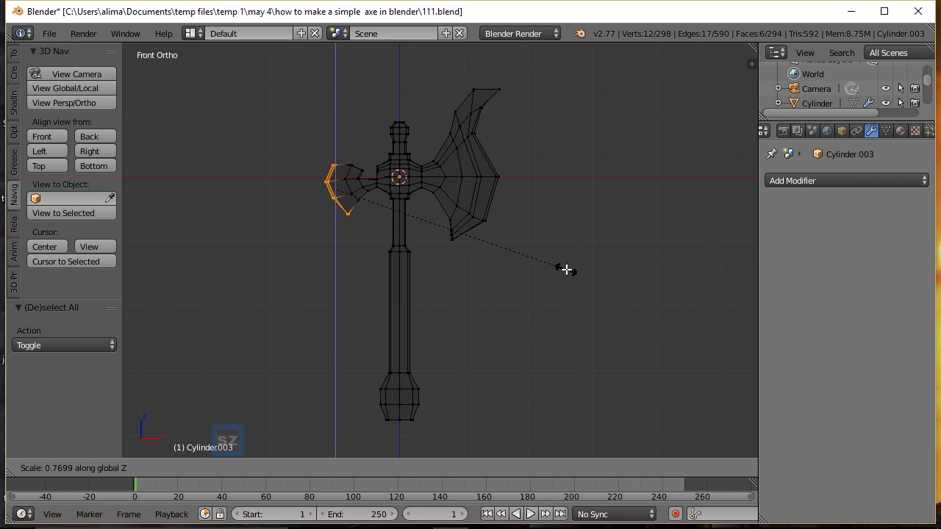
{"action": "left_click", "coordinate": [528, 258]}
{"action": "left_click_drag", "start_coordinate": [335, 138], "coordinate": [331, 145]}
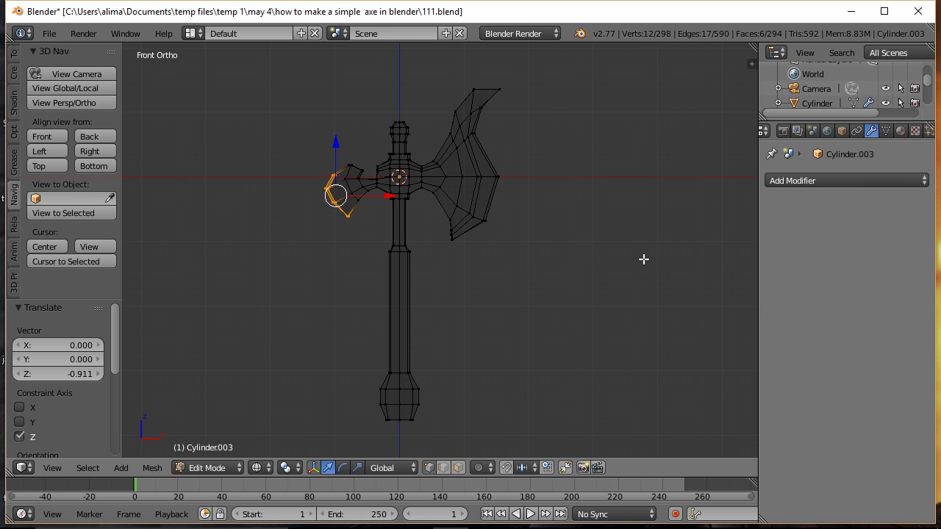
Scale the left blade's selected cutting-edge vertices to about 0.672 along X
{"action": "key", "text": "s"}
{"action": "key", "text": "x"}
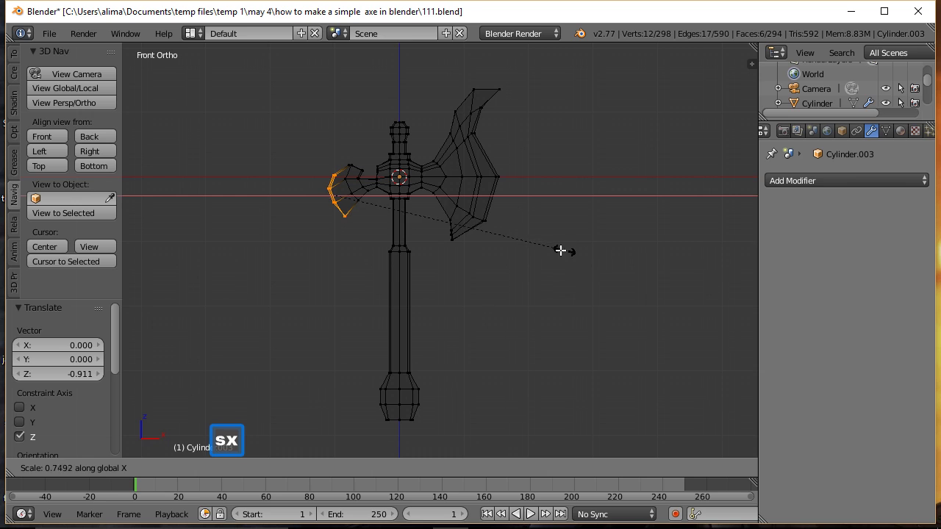
{"action": "left_click", "coordinate": [540, 248]}
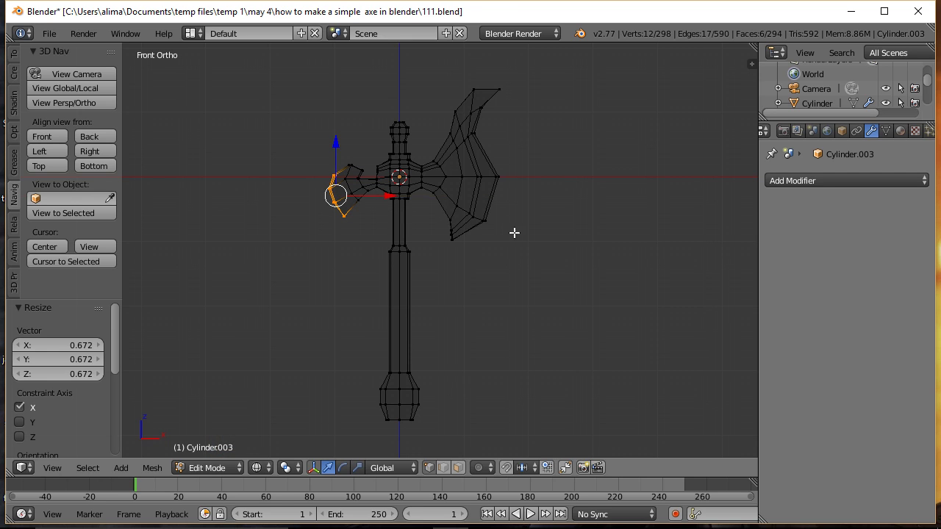
Move the left blade's selected cutting-edge vertices about 0.683 along X, deselect and save as 112.blend
{"action": "key", "text": "g"}
{"action": "key", "text": "x"}
{"action": "left_click", "coordinate": [378, 193]}
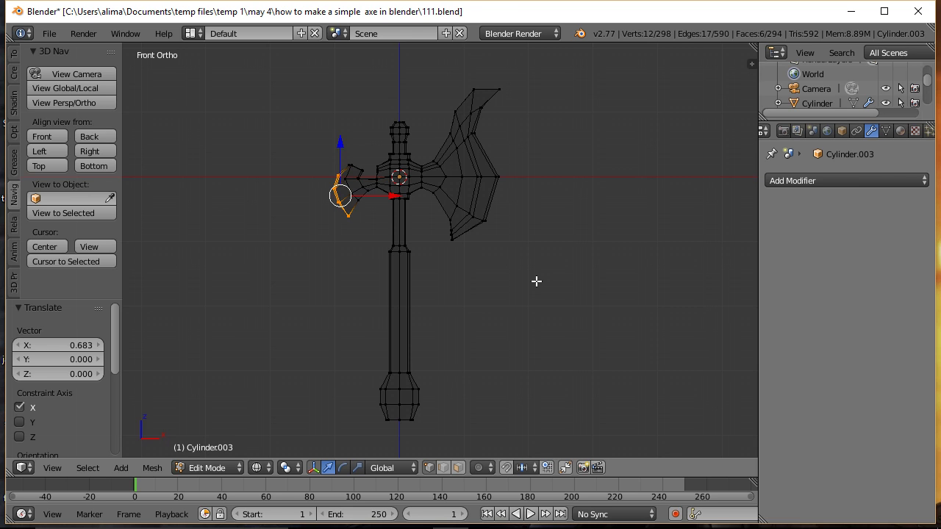
{"action": "key", "text": "a"}
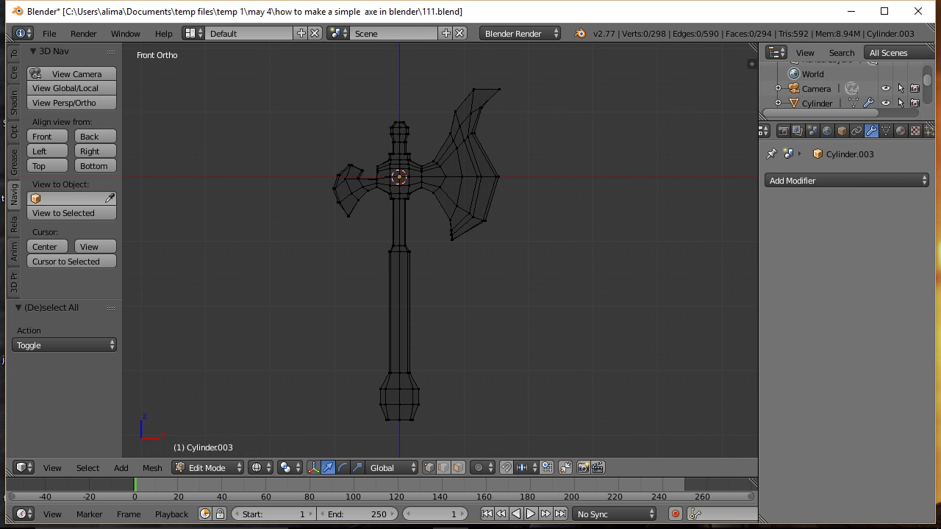
{"action": "key", "text": "ctrl+alt+s"}
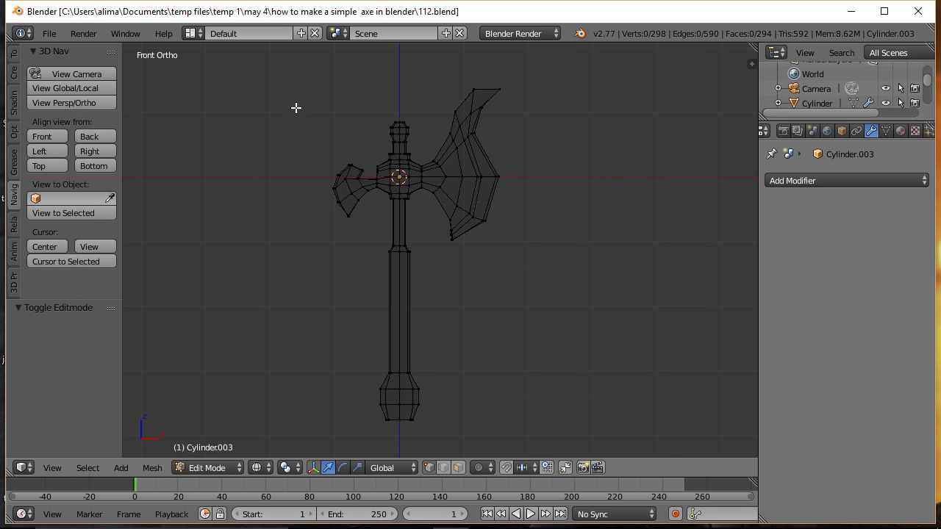
Switch to solid shading and face selection, select the two faces on the left blade's upper tip, hide the manipulator and save as 113.blend
{"action": "key", "text": "shift+b"}
{"action": "left_click_drag", "start_coordinate": [295, 108], "coordinate": [408, 236]}
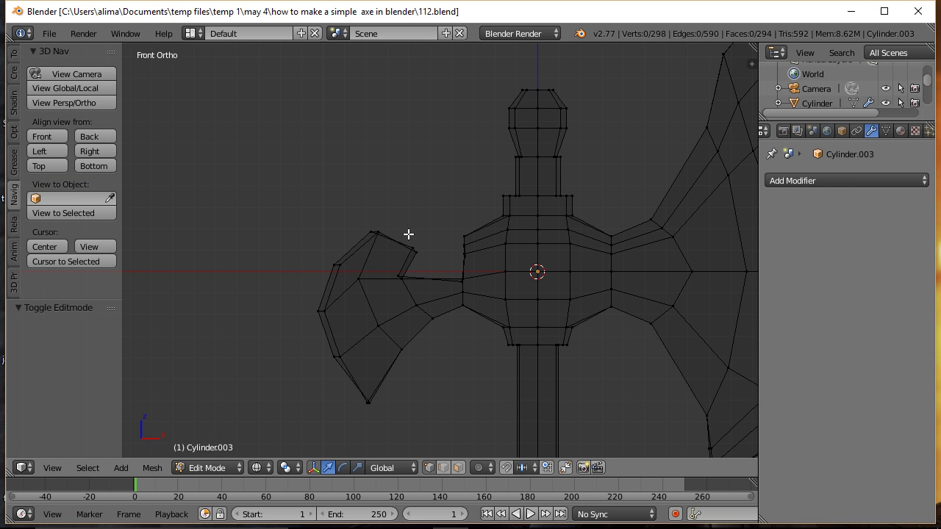
{"action": "key", "text": "z"}
{"action": "left_click", "coordinate": [426, 318]}
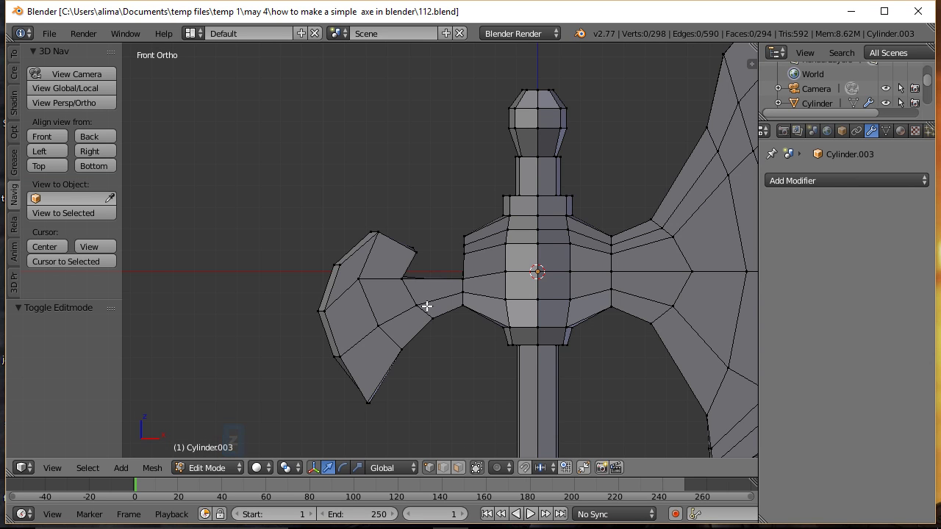
{"action": "middle_click_drag", "start_coordinate": [439, 203], "coordinate": [481, 287]}
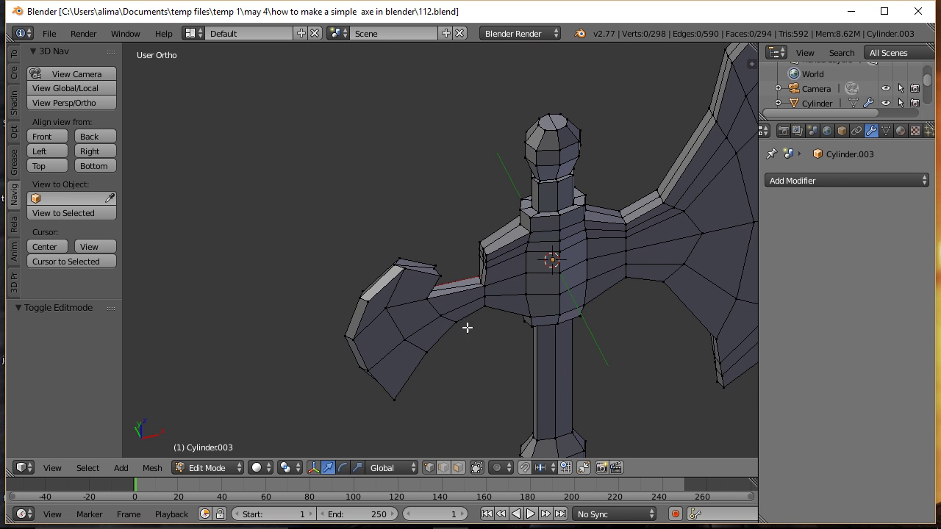
{"action": "left_click", "coordinate": [458, 467]}
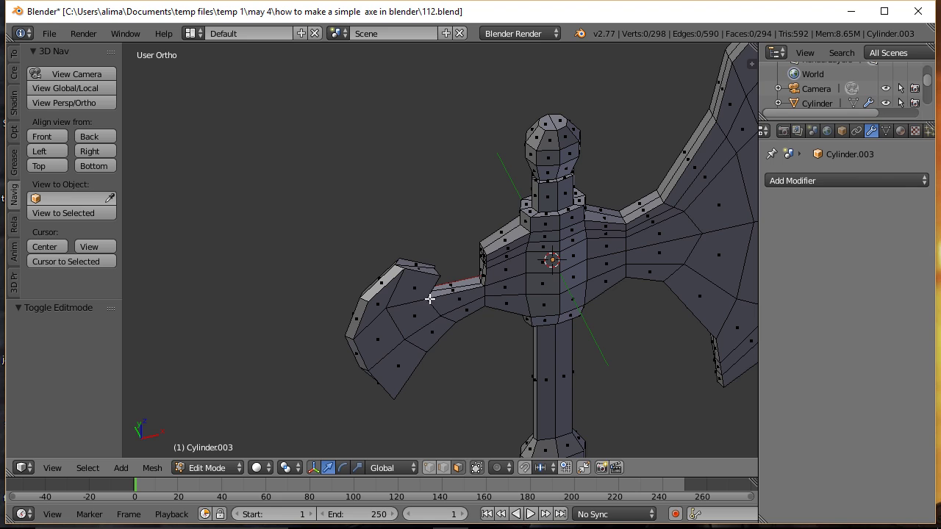
{"action": "right_click", "coordinate": [412, 262]}
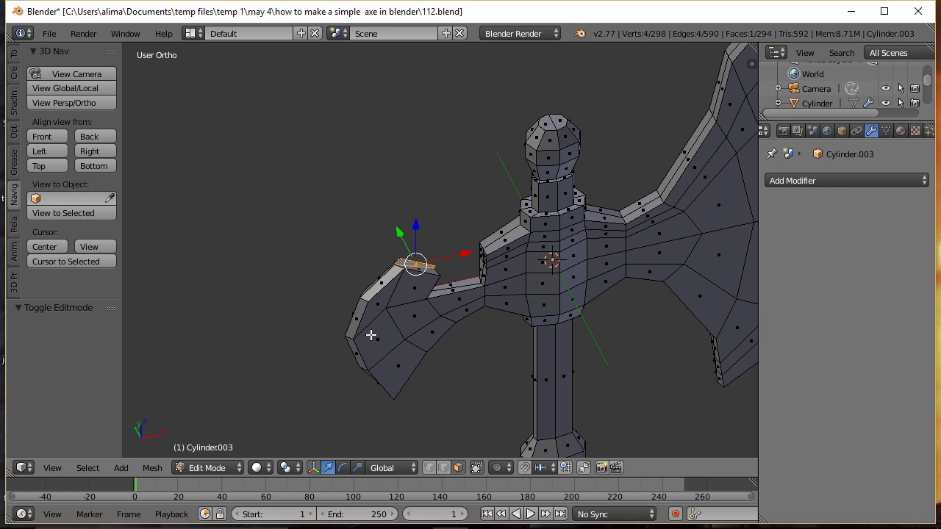
{"action": "left_click", "coordinate": [314, 468]}
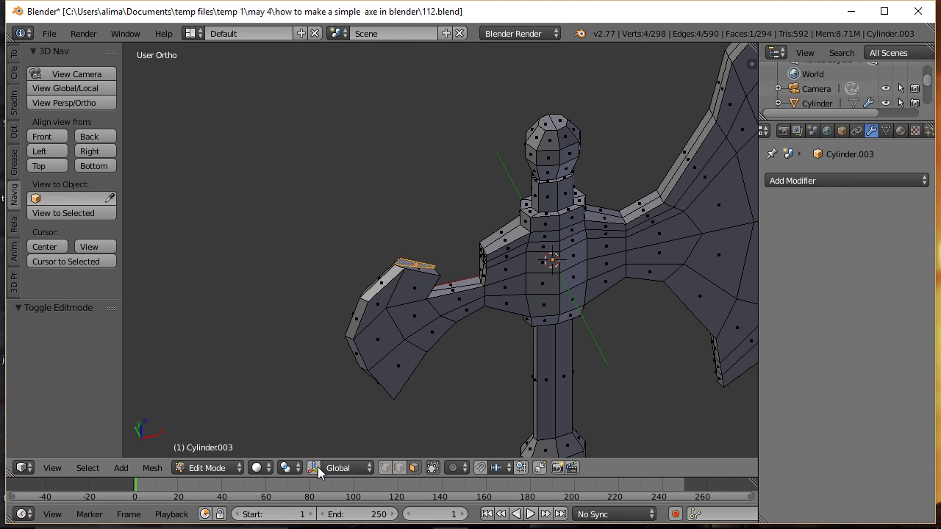
{"action": "right_click", "coordinate": [430, 270], "text": "shift"}
{"action": "key", "text": "ctrl+alt+s"}
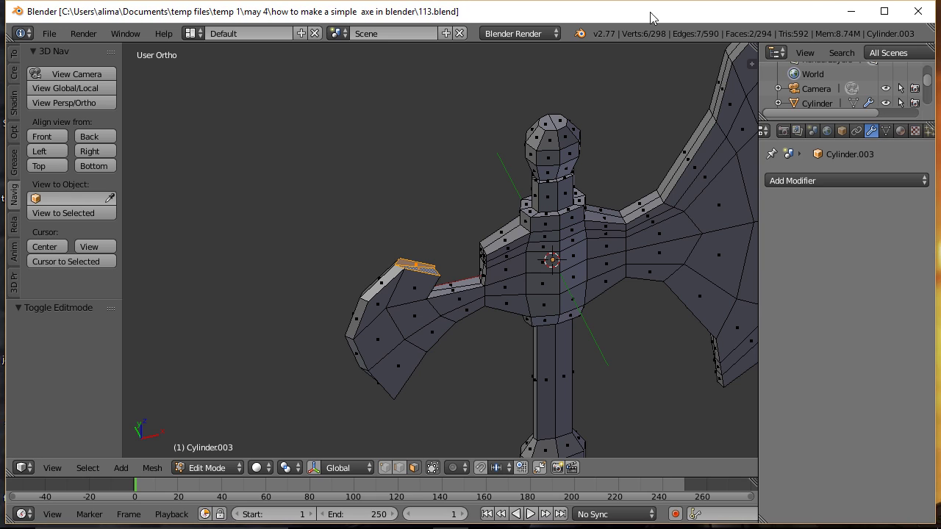
From the front view, extrude the left blade's two upper-tip faces, raise them about 0.685 along Z and save as 114.blend
{"action": "left_click", "coordinate": [41, 135]}
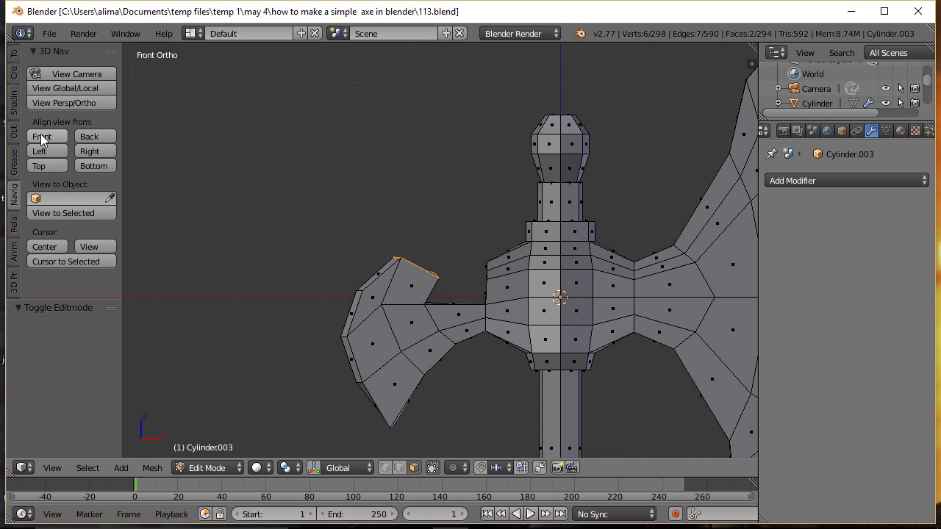
{"action": "key", "text": "e"}
{"action": "right_click", "coordinate": [460, 209]}
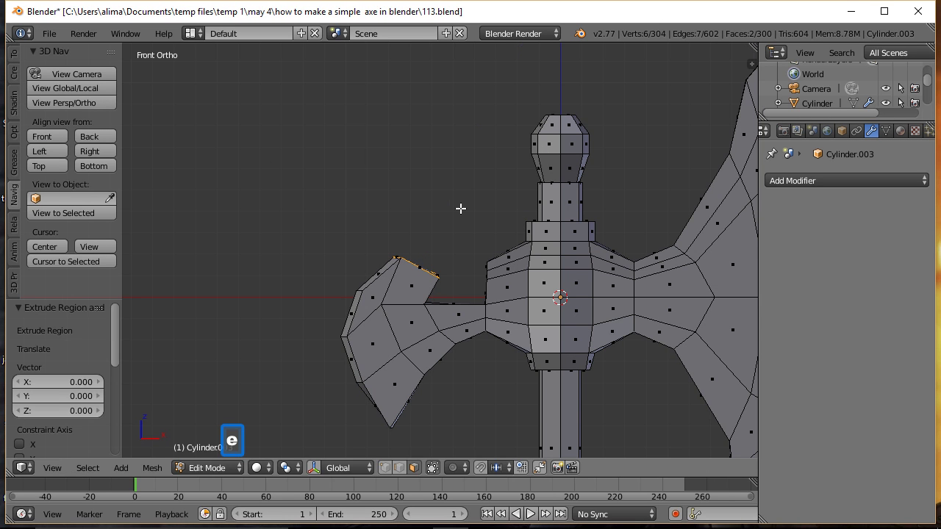
{"action": "left_click", "coordinate": [315, 468]}
{"action": "left_click_drag", "start_coordinate": [422, 218], "coordinate": [420, 180]}
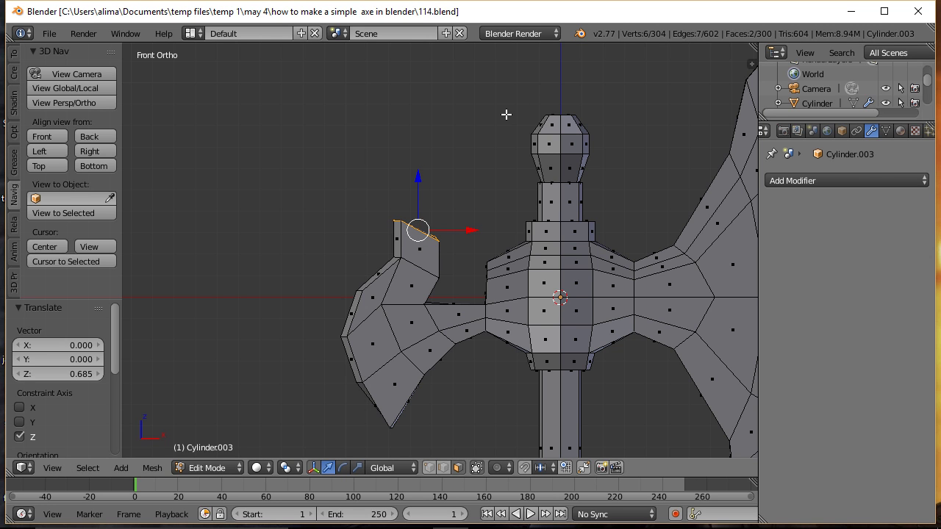
Add one centred loop cut running through the left blade and its extruded tip, and save as 115.blend
{"action": "key", "text": "a"}
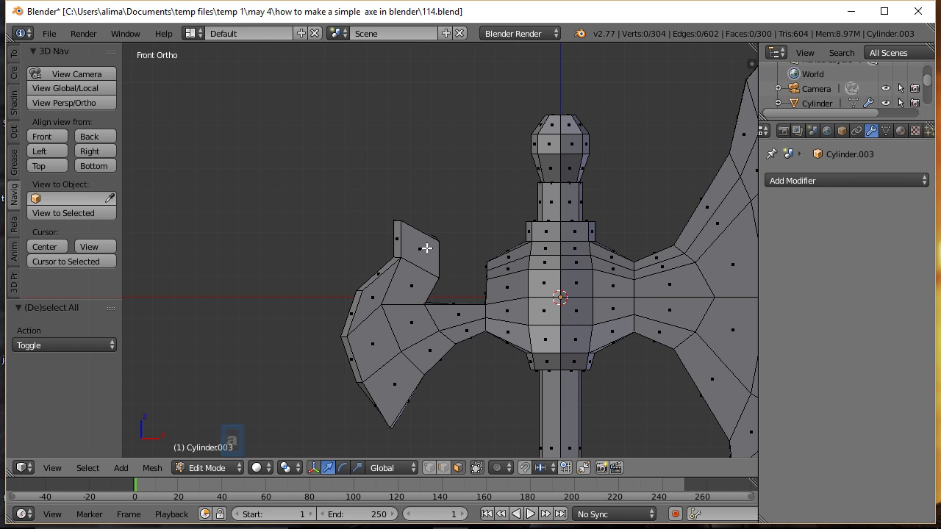
{"action": "key", "text": "ctrl"}
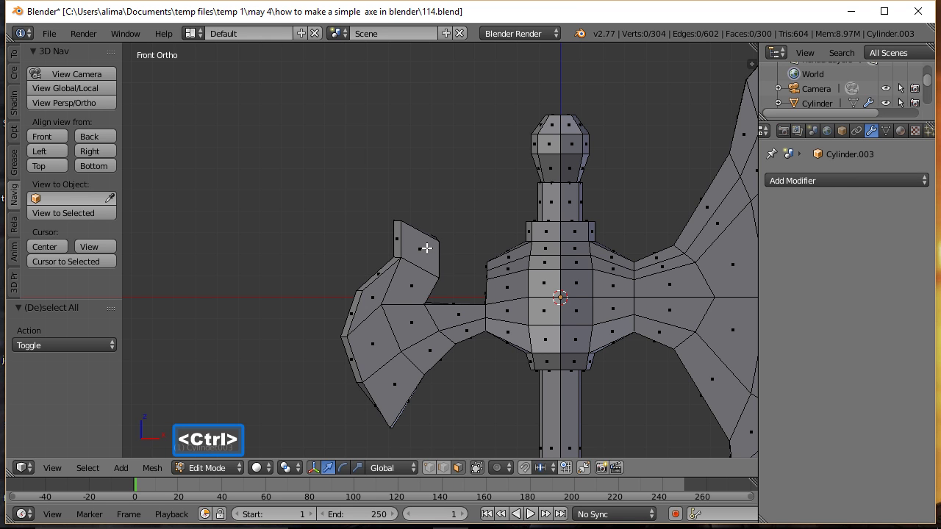
{"action": "key", "text": "ctrl+r"}
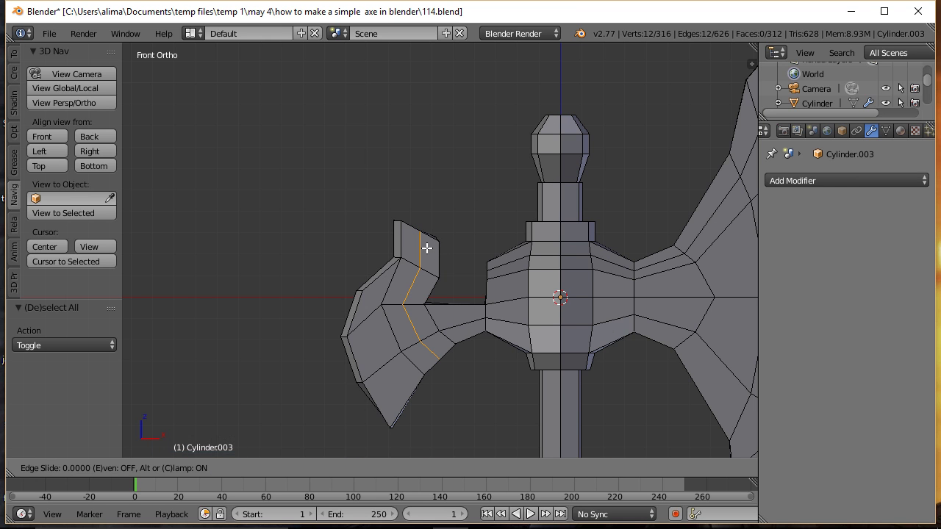
{"action": "left_click", "coordinate": [427, 249]}
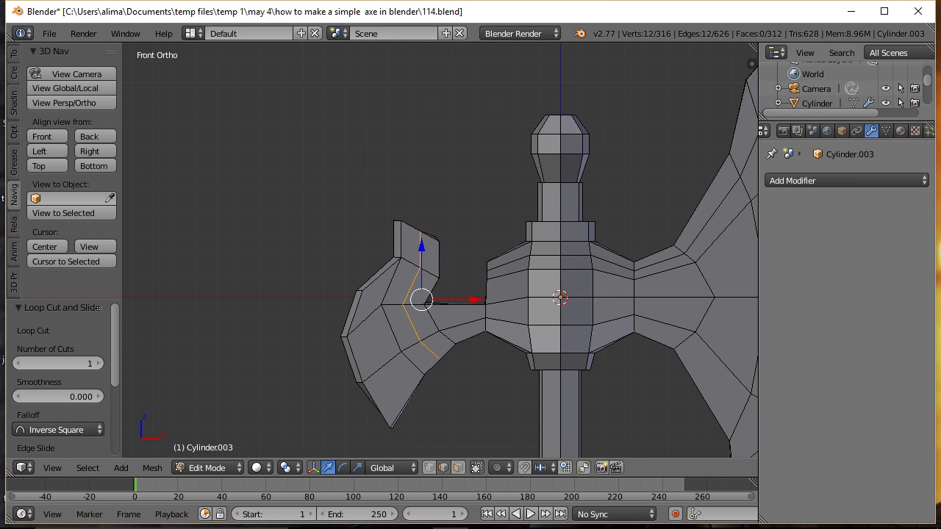
{"action": "key", "text": "ctrl+alt+s"}
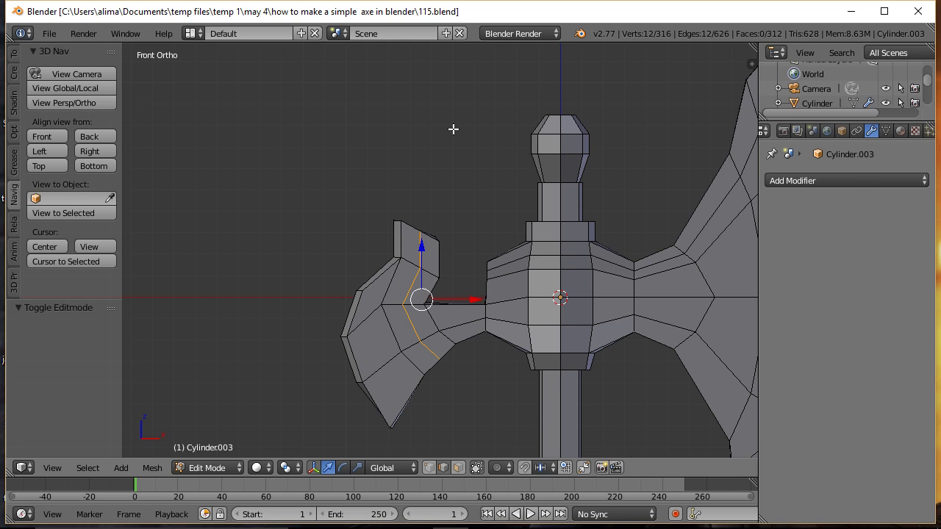
In wireframe vertex mode, box-select the new loop's top vertices, raise them about 0.857 along Z, deselect and save as 116.blend
{"action": "key", "text": "a"}
{"action": "key", "text": "z"}
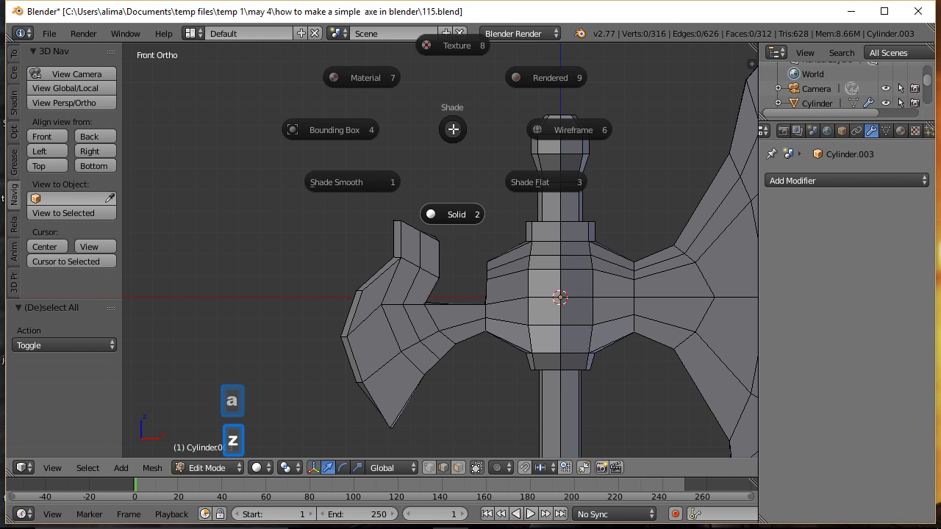
{"action": "left_click", "coordinate": [538, 132]}
{"action": "left_click", "coordinate": [429, 468]}
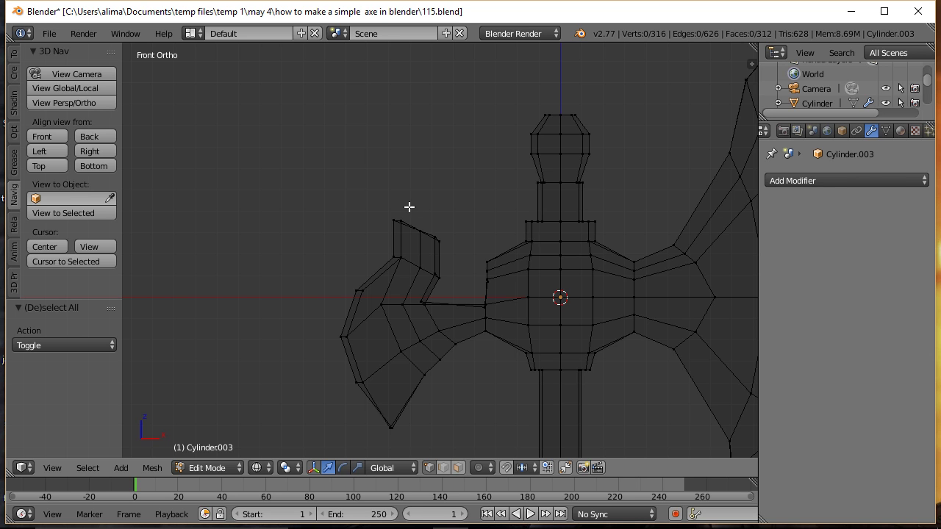
{"action": "key", "text": "b"}
{"action": "left_click_drag", "start_coordinate": [414, 214], "coordinate": [427, 237]}
{"action": "key", "text": "g"}
{"action": "key", "text": "z"}
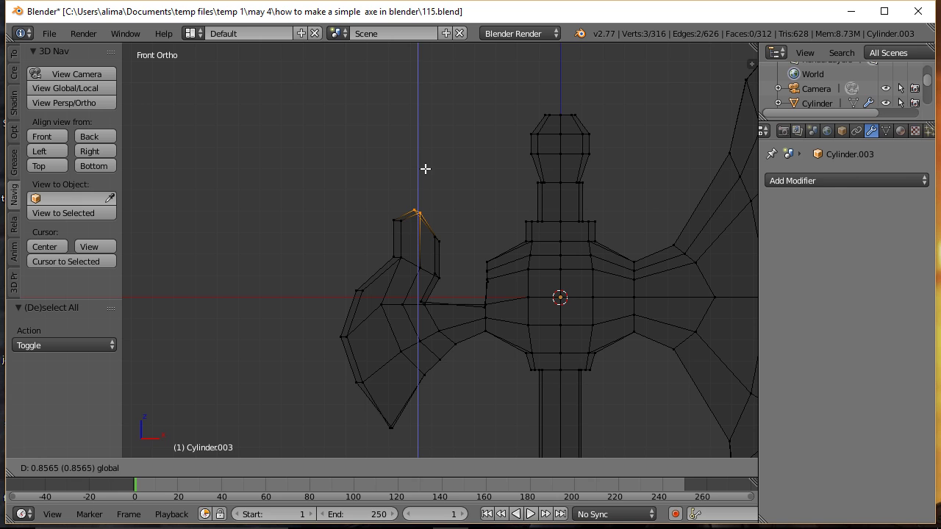
{"action": "left_click", "coordinate": [425, 168]}
{"action": "key", "text": "a"}
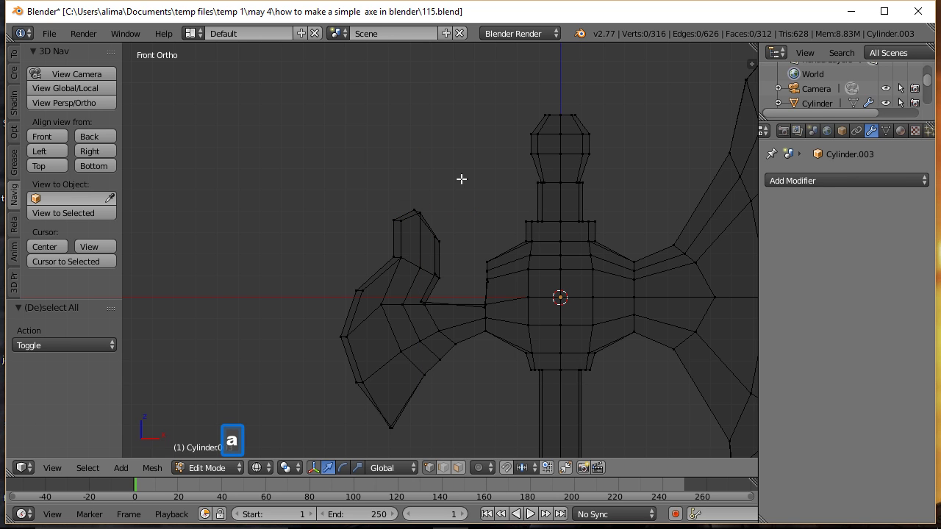
{"action": "key", "text": "ctrl+shift+s"}
{"action": "key", "text": "Return"}
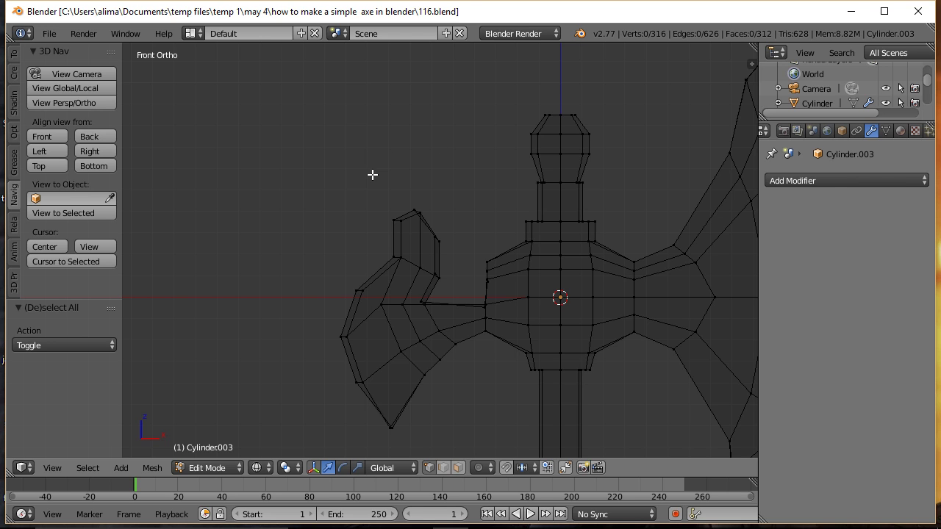
Box-select the outer corner vertices of the left blade's upper tip, move them about -1.302 along X and deselect
{"action": "key", "text": "b"}
{"action": "left_click_drag", "start_coordinate": [370, 197], "coordinate": [408, 239]}
{"action": "key", "text": "g"}
{"action": "key", "text": "x"}
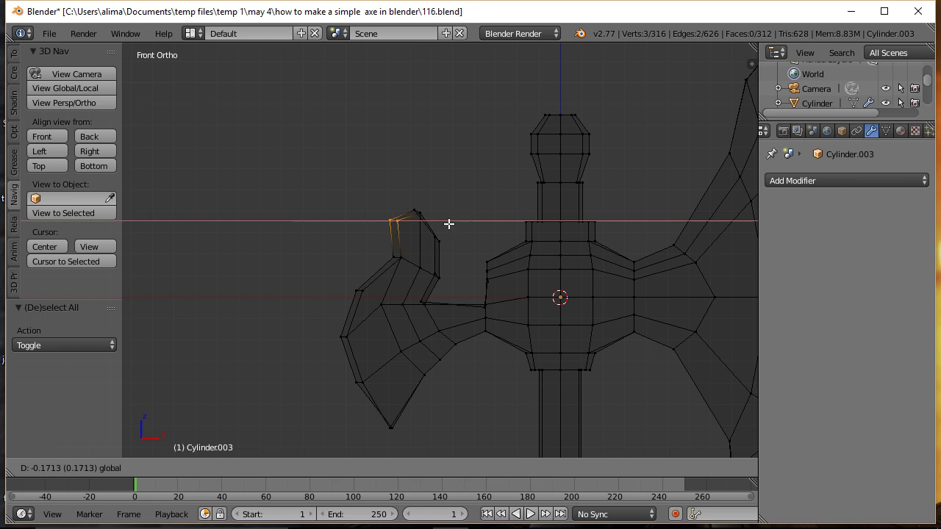
{"action": "left_click", "coordinate": [419, 220]}
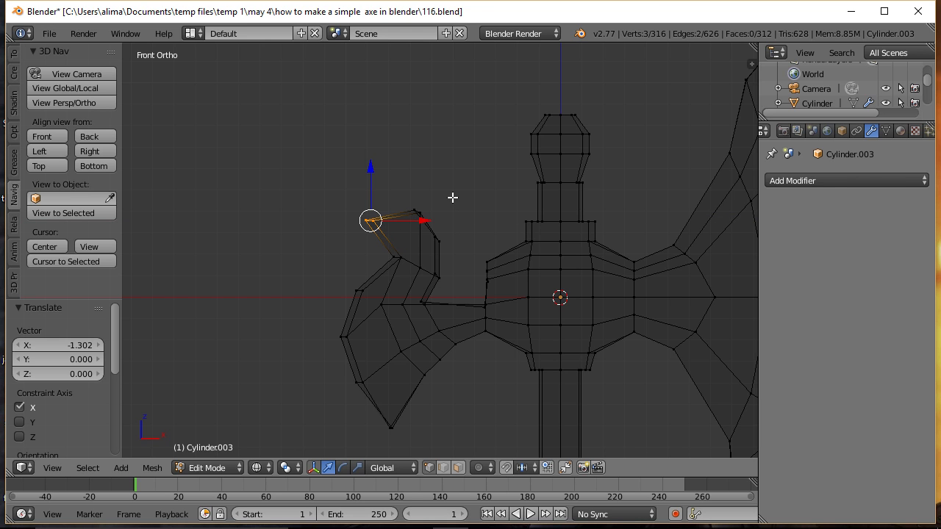
{"action": "key", "text": "a"}
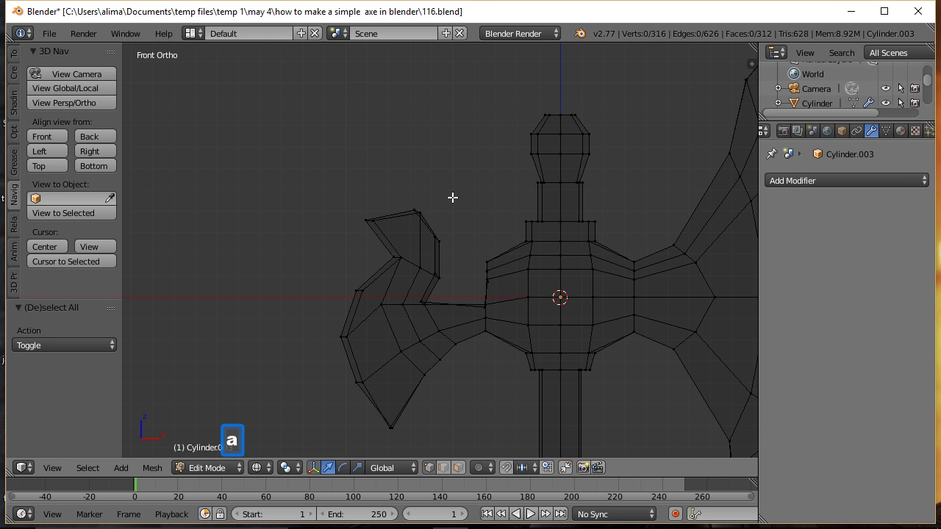
Box-select the left tip's peak vertices, move them slightly outward along X and about 0.514 along Z, deselect and save as 117.blend
{"action": "key", "text": "b"}
{"action": "left_click_drag", "start_coordinate": [403, 197], "coordinate": [451, 212]}
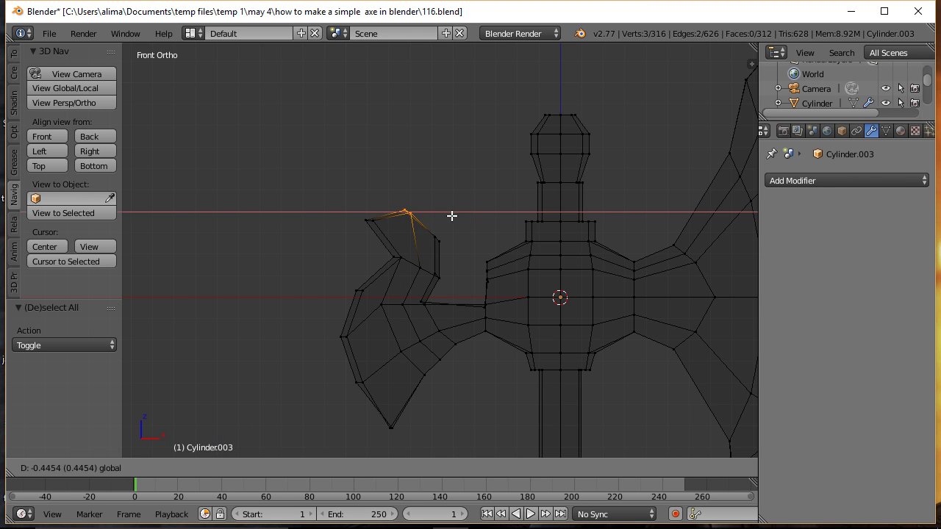
{"action": "left_click_drag", "start_coordinate": [410, 176], "coordinate": [424, 169]}
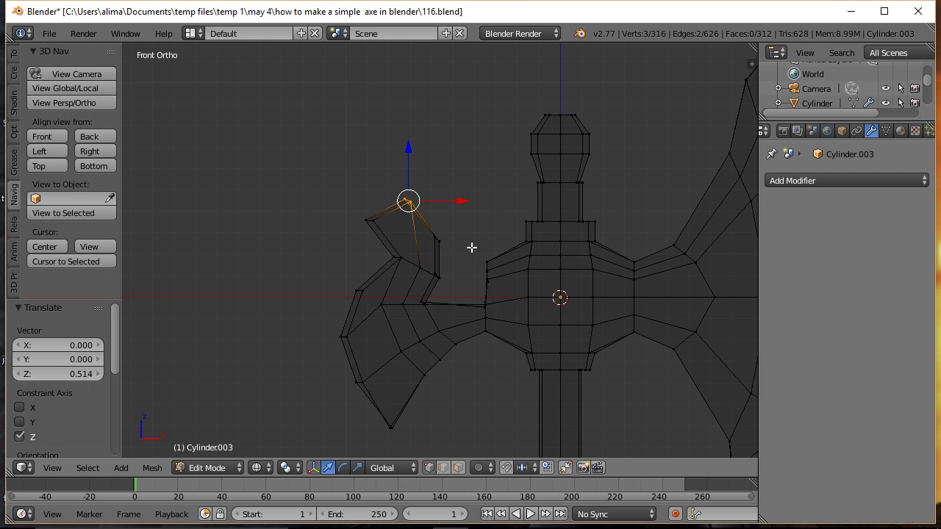
{"action": "key", "text": "a"}
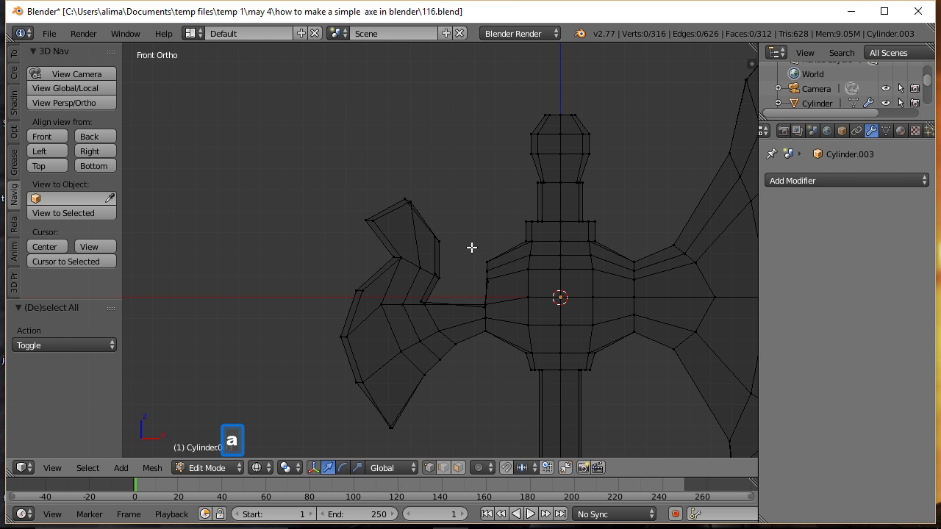
{"action": "key", "text": "ctrl+alt+s"}
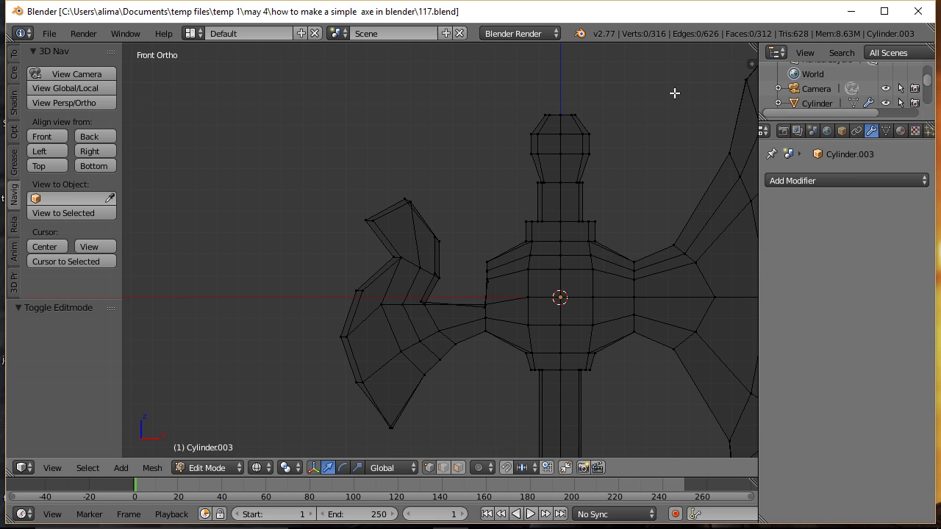
In solid face mode, select the shaft knob's two top faces, scale them up by about 2.256 and again by 1.136, and save as 118.blend
{"action": "middle_click_drag", "start_coordinate": [665, 117], "coordinate": [474, 235], "text": "shift"}
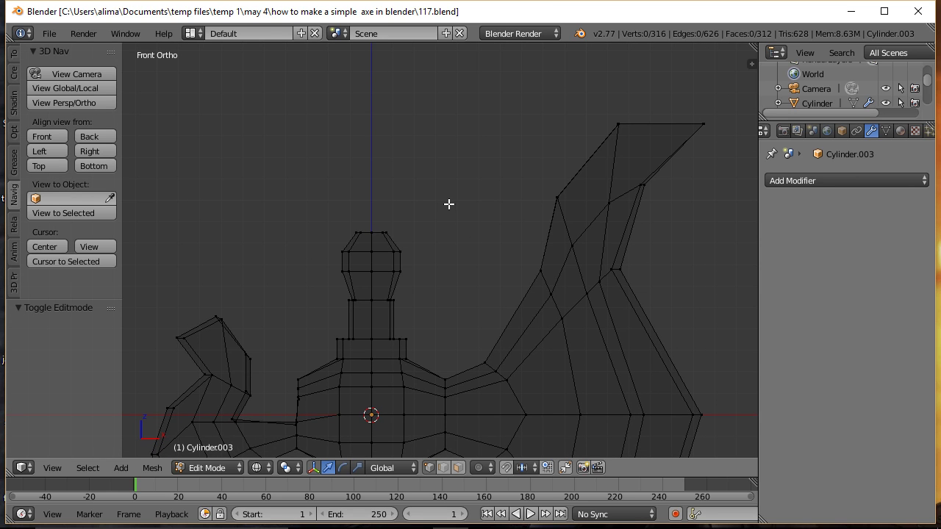
{"action": "key", "text": "z"}
{"action": "left_click", "coordinate": [459, 290]}
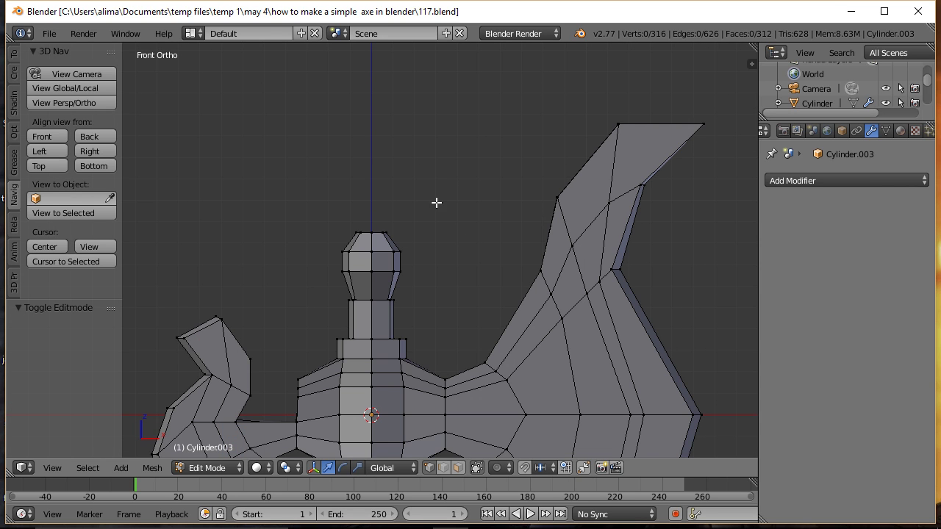
{"action": "middle_click_drag", "start_coordinate": [444, 141], "coordinate": [452, 212]}
{"action": "left_click", "coordinate": [459, 467]}
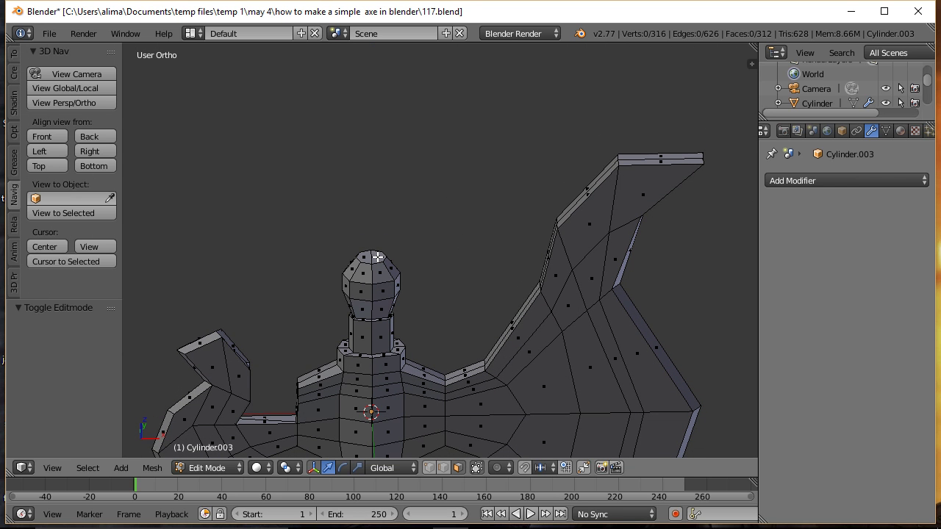
{"action": "key", "text": "c"}
{"action": "left_click", "coordinate": [371, 256]}
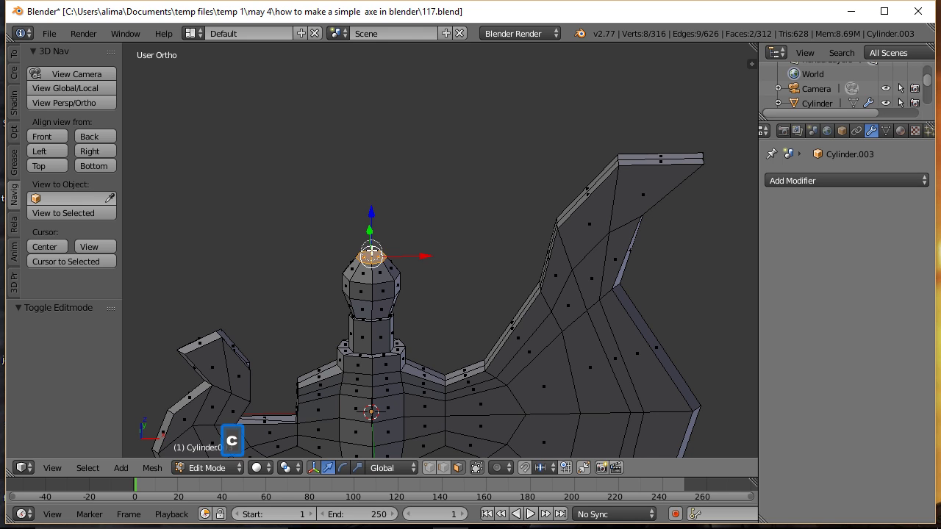
{"action": "right_click", "coordinate": [419, 222]}
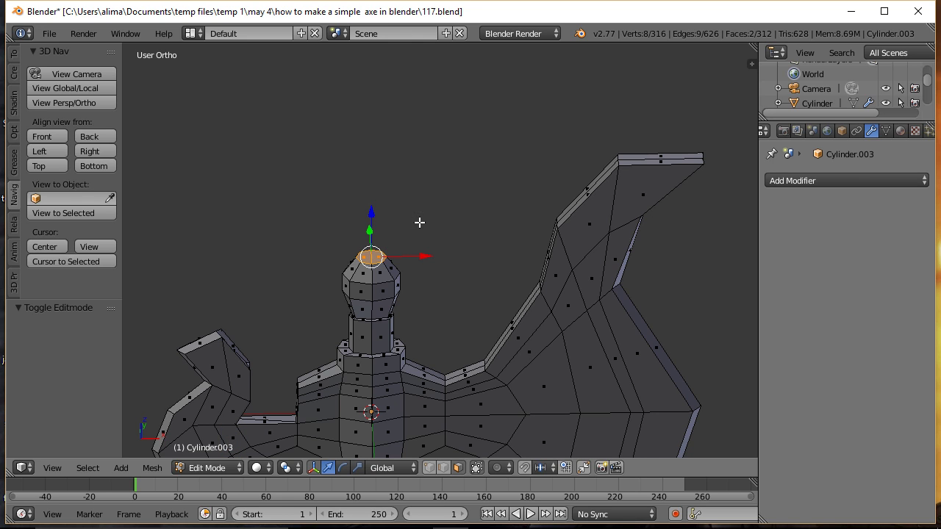
{"action": "key", "text": "s"}
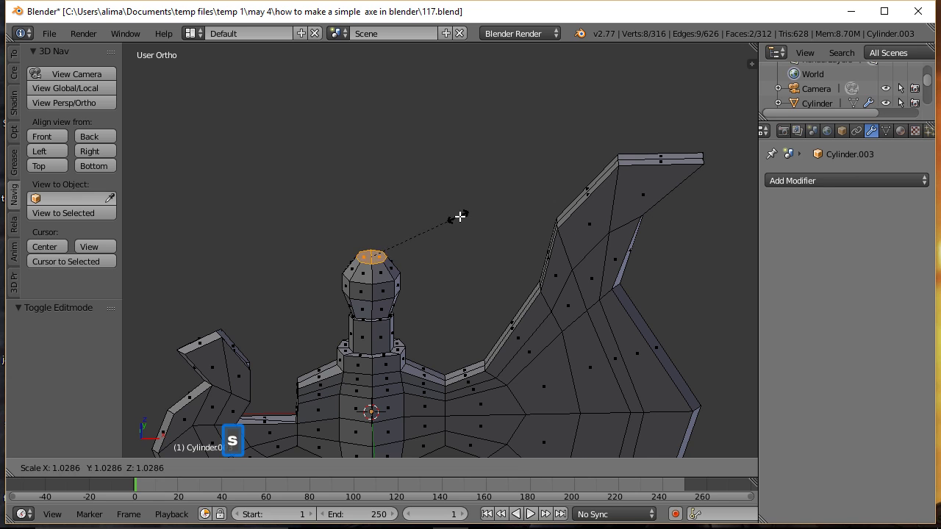
{"action": "left_click", "coordinate": [568, 199]}
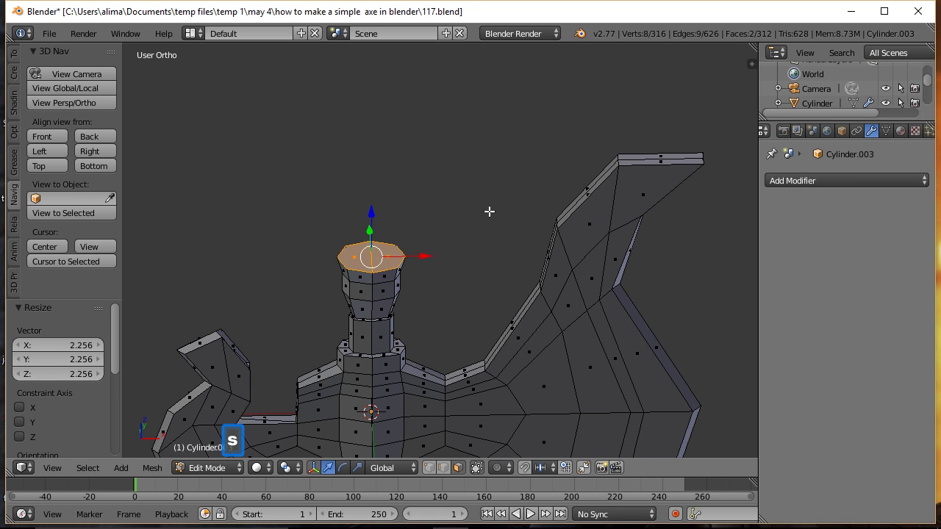
{"action": "key", "text": "s"}
{"action": "left_click", "coordinate": [508, 214]}
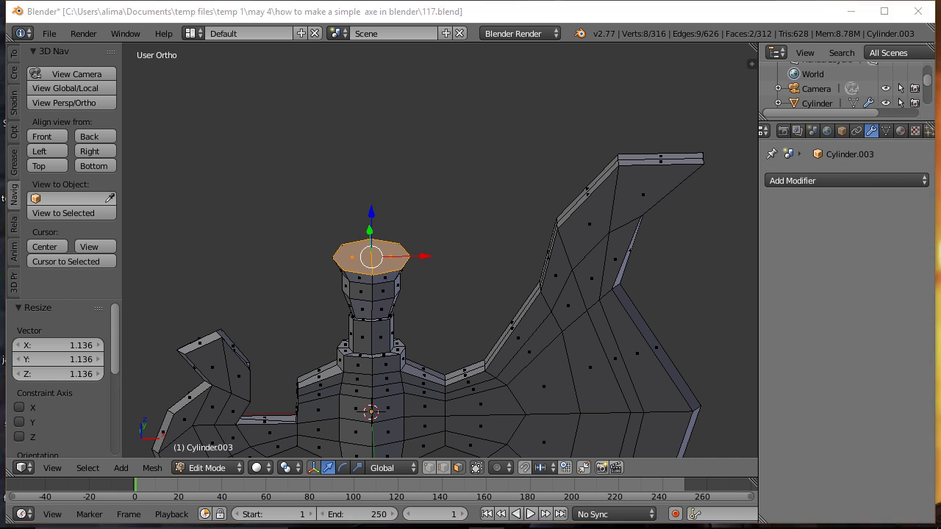
Raise the knob's selected top faces about 0.96 along Z and widen them by about 1.437 along X
{"action": "middle_click_drag", "start_coordinate": [508, 252], "coordinate": [506, 203]}
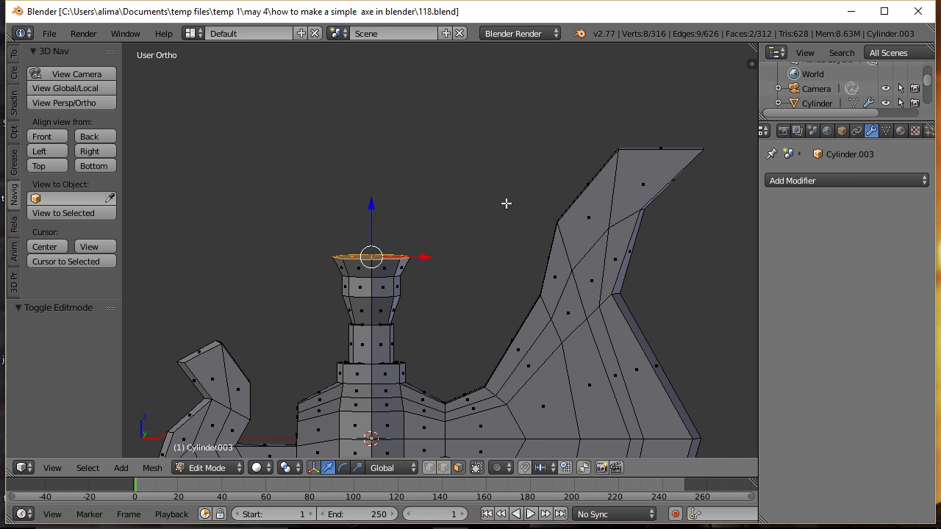
{"action": "key", "text": "g"}
{"action": "key", "text": "z"}
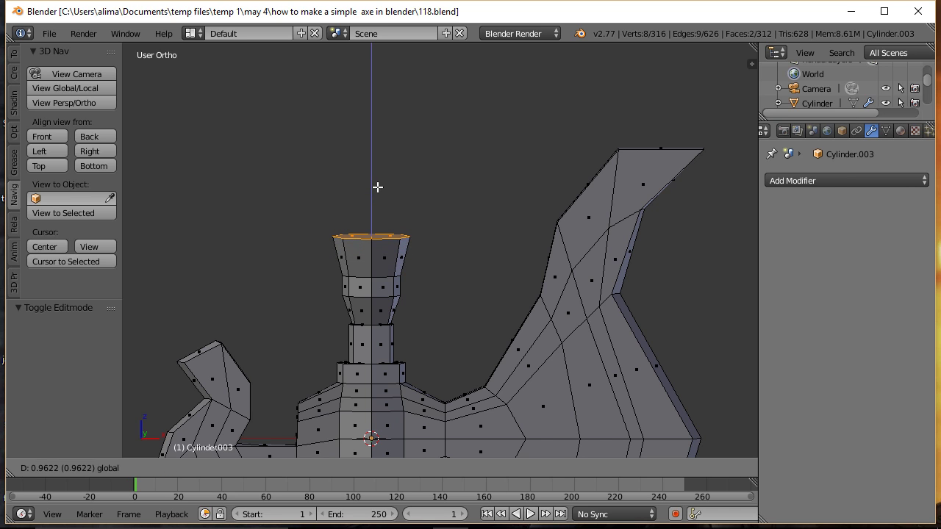
{"action": "left_click", "coordinate": [378, 189]}
{"action": "key", "text": "s"}
{"action": "key", "text": "x"}
{"action": "left_click", "coordinate": [533, 202]}
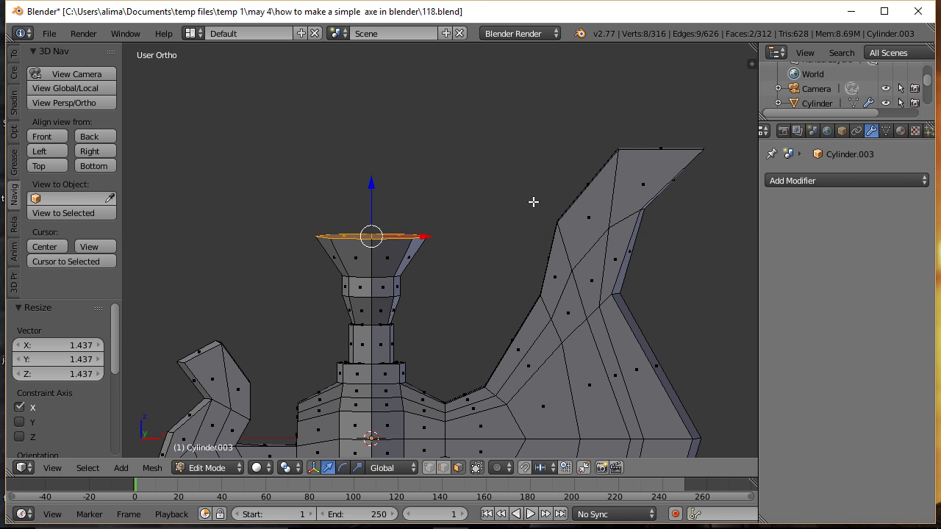
Flatten the knob's top faces by scaling them to about 0.470 along Y, and save as 119.blend
{"action": "middle_click_drag", "start_coordinate": [547, 143], "coordinate": [528, 240]}
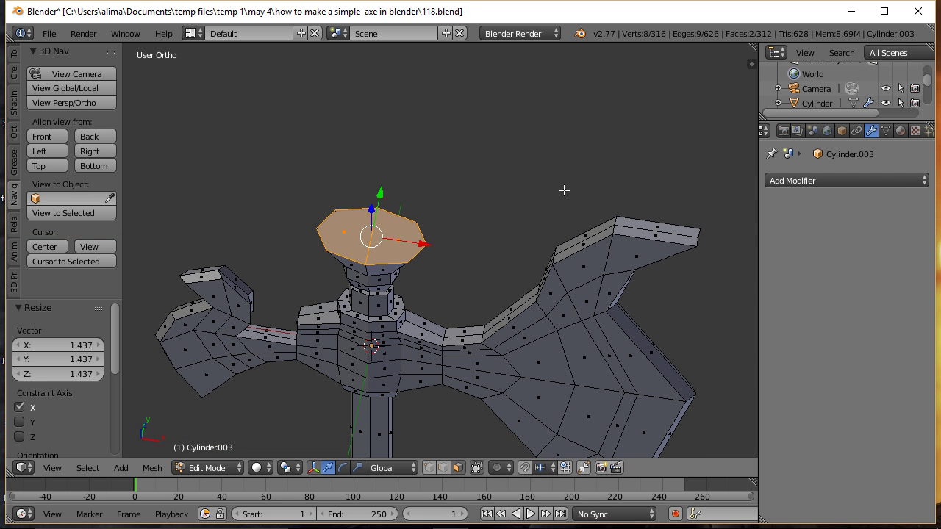
{"action": "key", "text": "s"}
{"action": "key", "text": "y"}
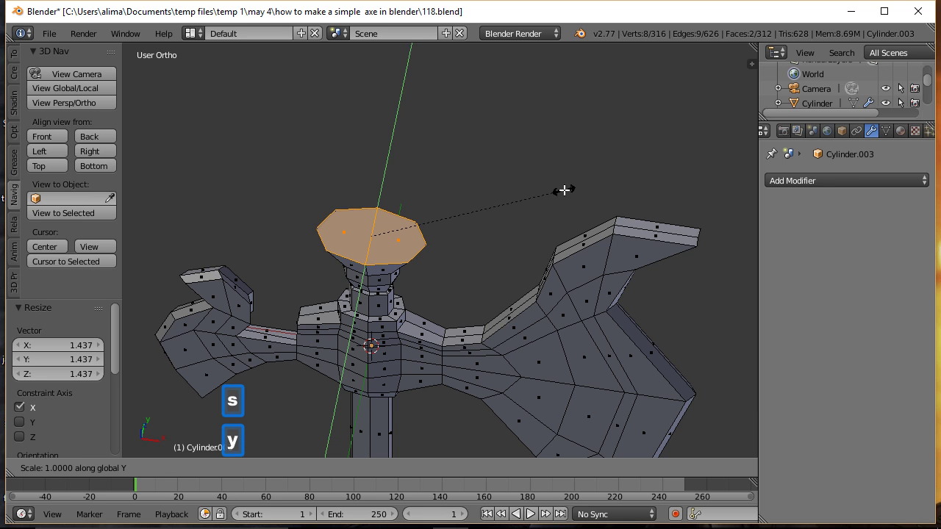
{"action": "left_click", "coordinate": [459, 204]}
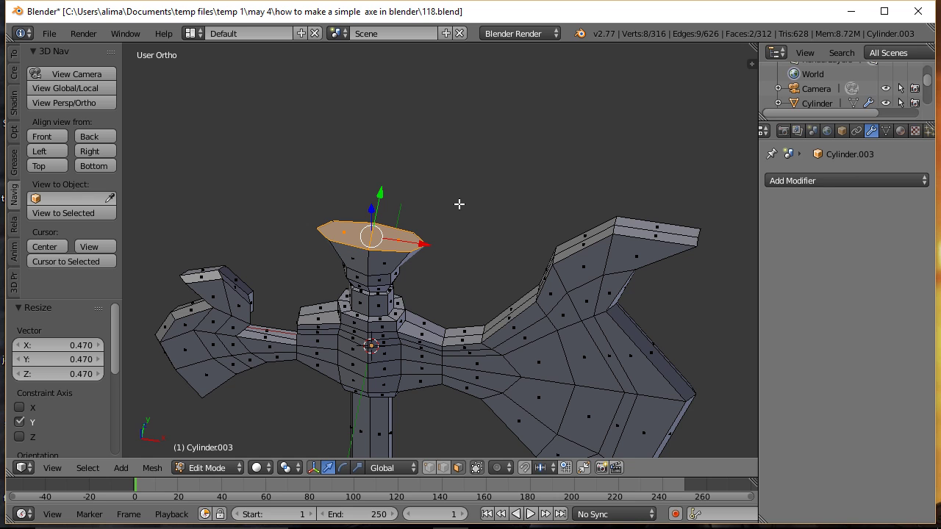
{"action": "key", "text": "ctrl+alt+s"}
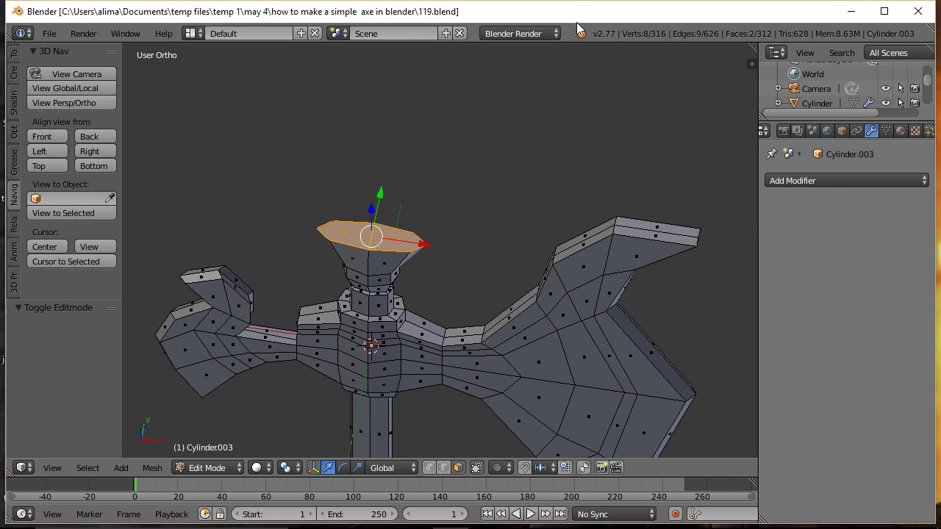
In front view, extrude the flattened top faces straight up about 5.482 along Z
{"action": "left_click", "coordinate": [42, 134]}
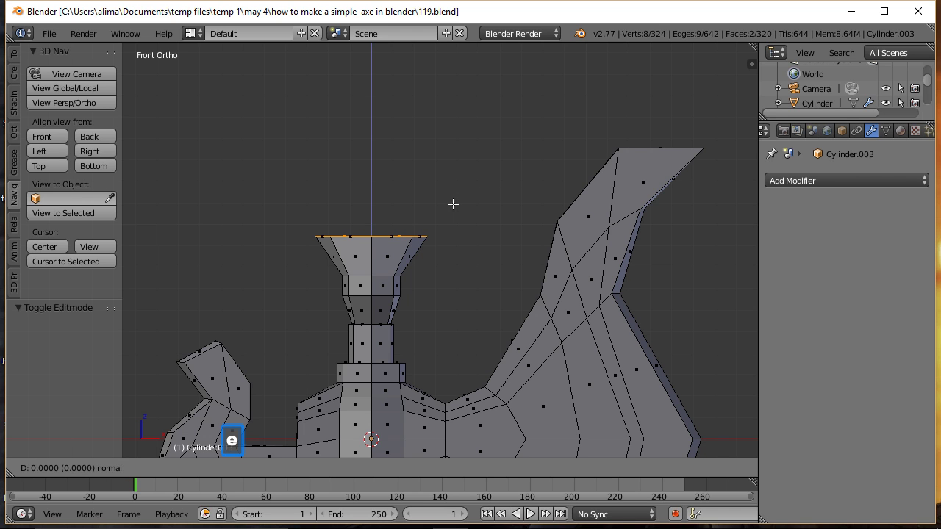
{"action": "key", "text": "e"}
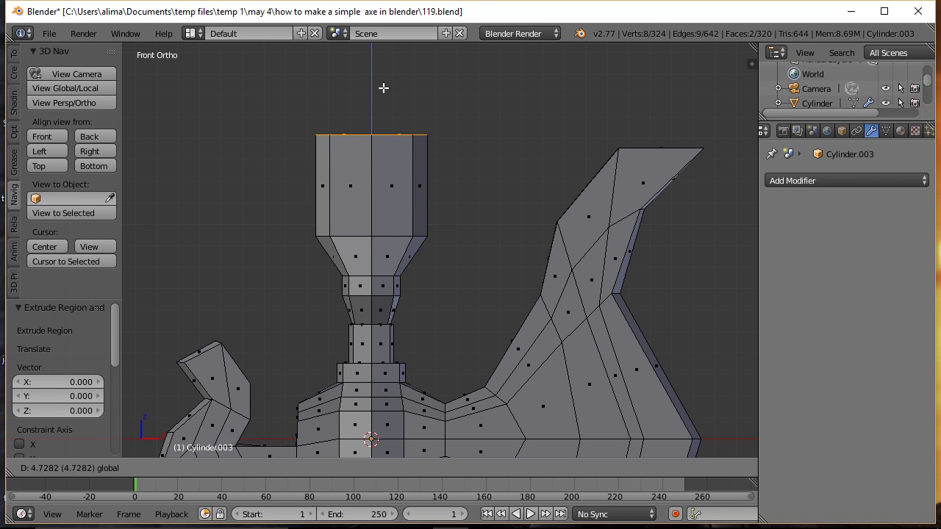
{"action": "left_click", "coordinate": [384, 74]}
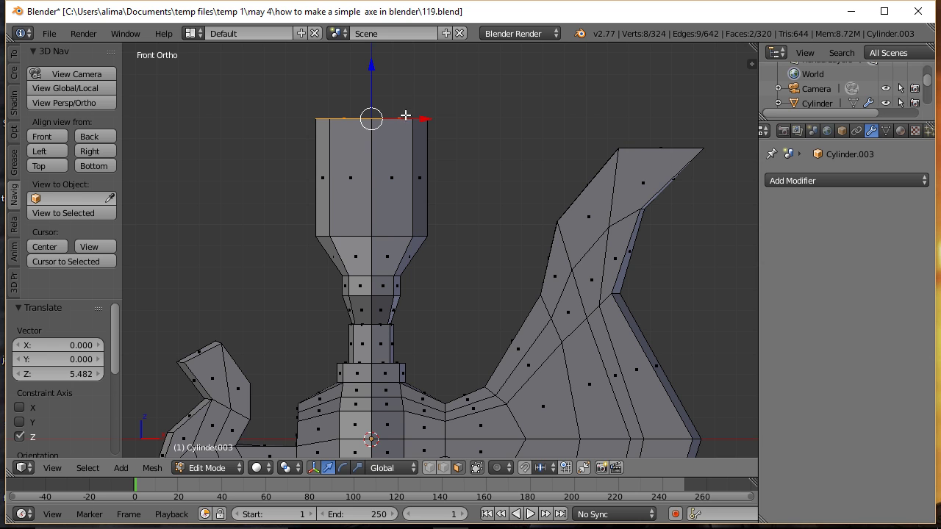
Extrude the top faces a second time and raise the new section about 8.389 along Z
{"action": "scroll", "coordinate": [550, 186], "scroll_direction": "down", "scroll_amount": 5}
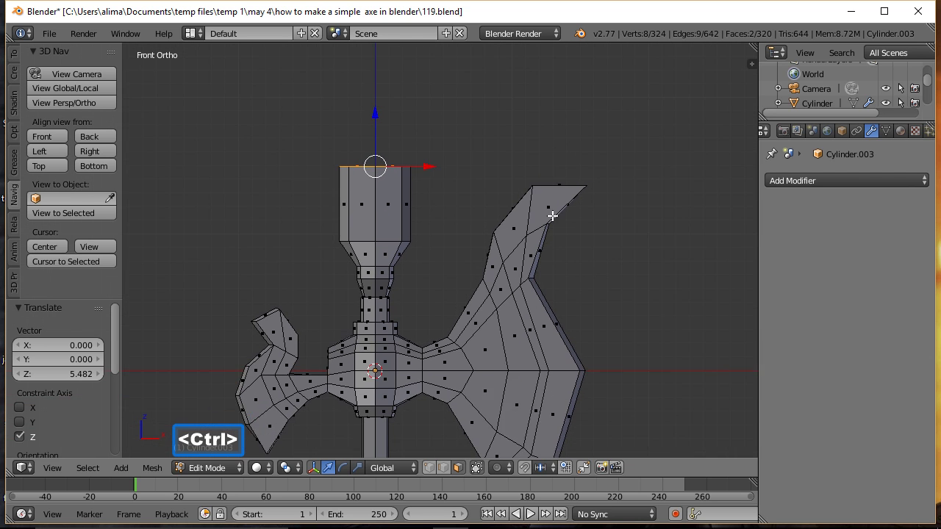
{"action": "key", "text": "e"}
{"action": "right_click", "coordinate": [605, 219]}
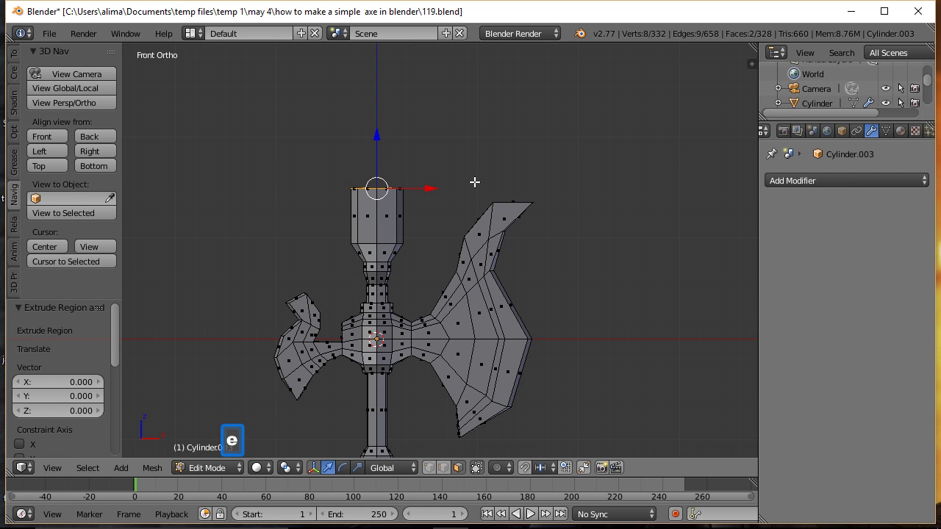
{"action": "left_click_drag", "start_coordinate": [377, 149], "coordinate": [369, 71]}
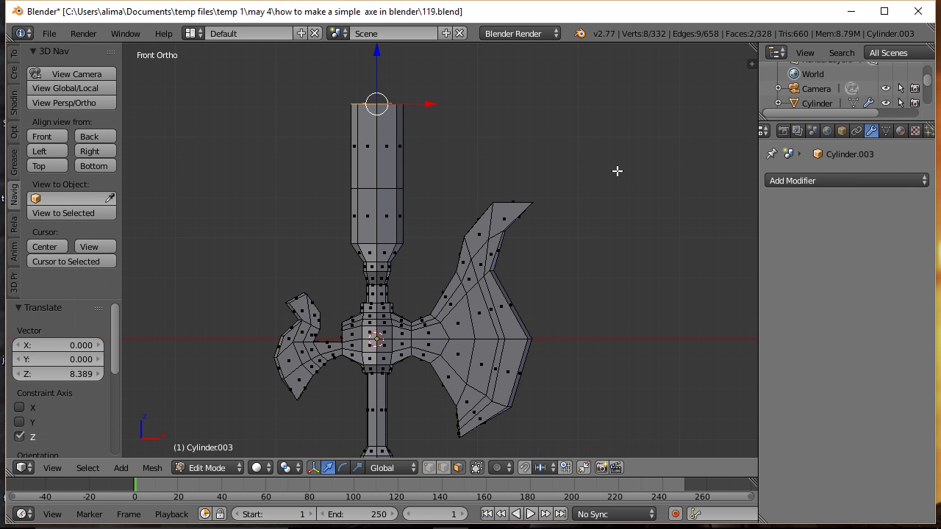
Taper the spearhead by scaling its top faces to about 0.293, deselect everything and save as 120.blend
{"action": "key", "text": "s"}
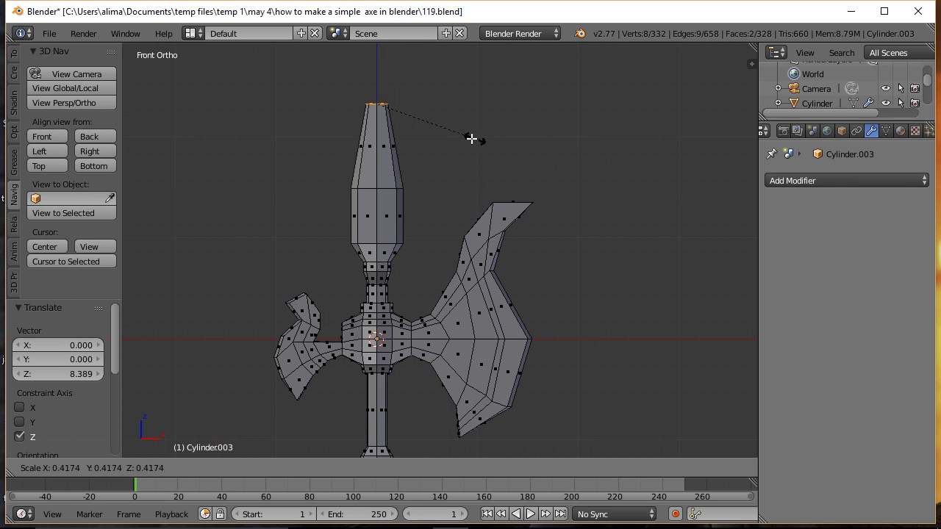
{"action": "left_click", "coordinate": [444, 133]}
{"action": "middle_click_drag", "start_coordinate": [486, 132], "coordinate": [483, 171]}
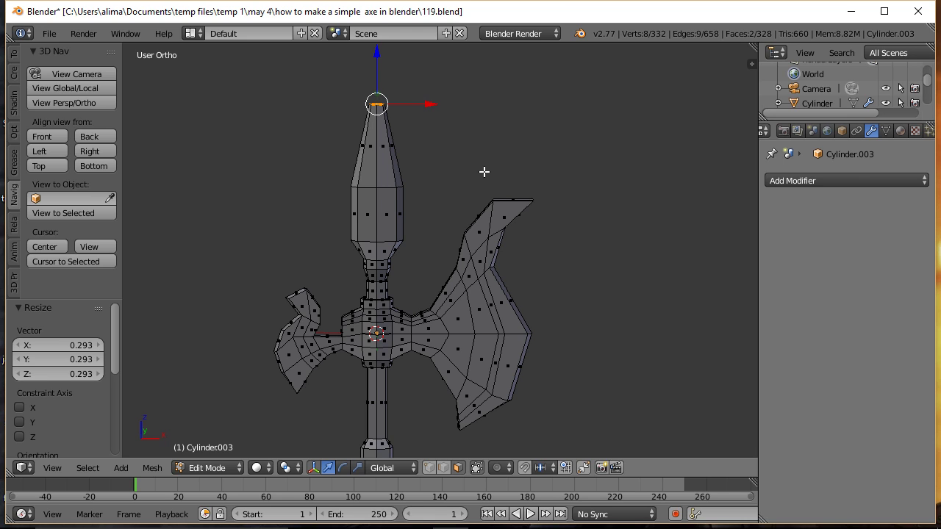
{"action": "key", "text": "a"}
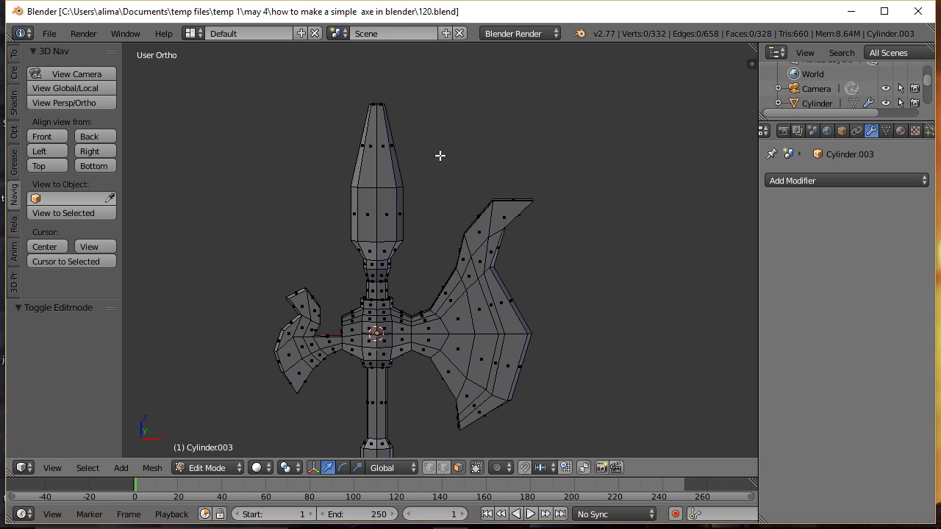
In edge mode, select the edge loop at the spearhead's widest base, scale it about 1.436 along X and deselect
{"action": "left_click", "coordinate": [444, 467]}
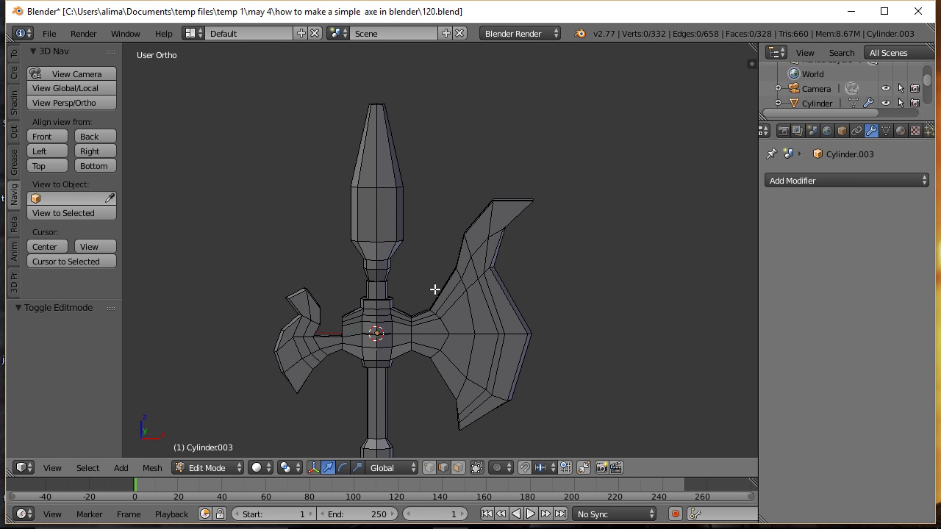
{"action": "key", "text": "alt"}
{"action": "right_click", "coordinate": [382, 242], "text": "alt"}
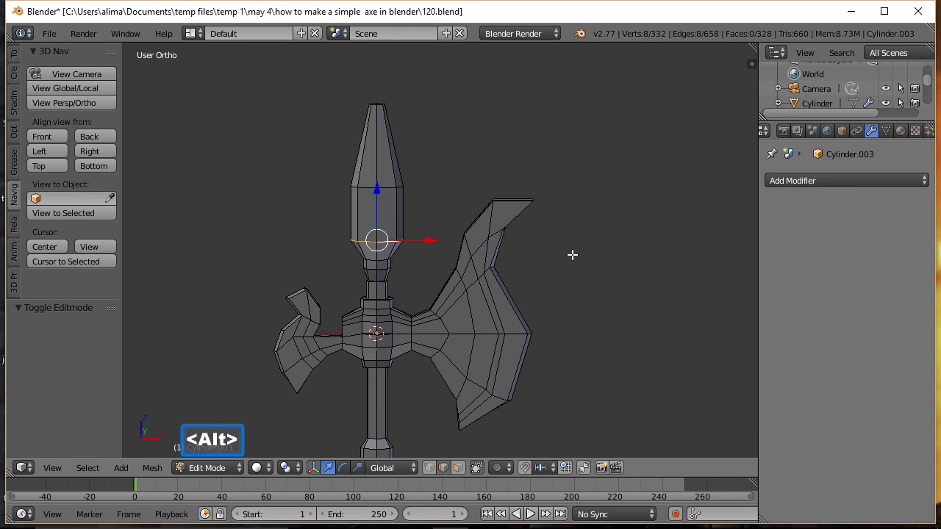
{"action": "key", "text": "s"}
{"action": "key", "text": "x"}
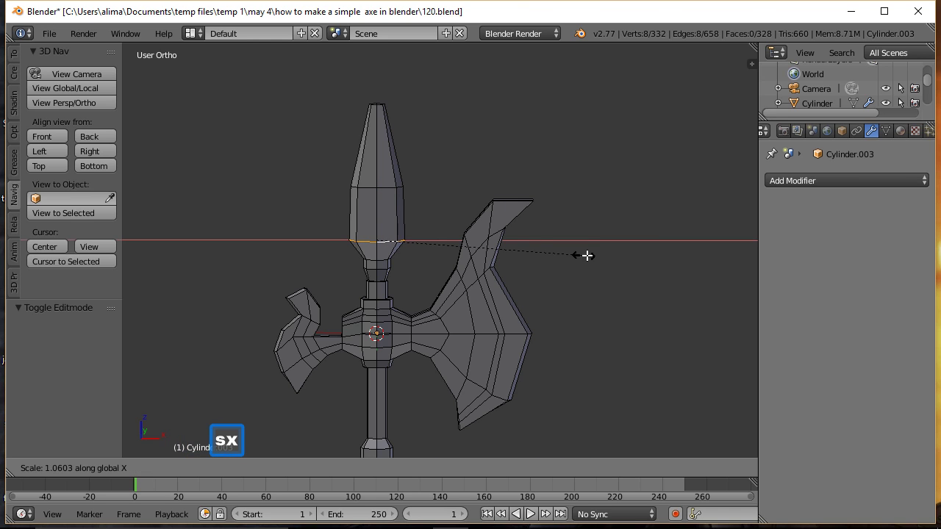
{"action": "left_click", "coordinate": [658, 258]}
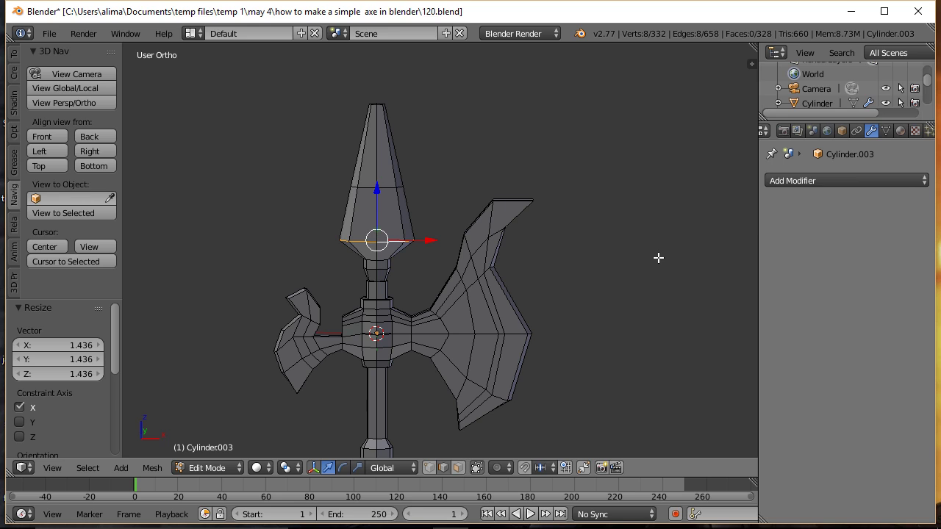
{"action": "key", "text": "a"}
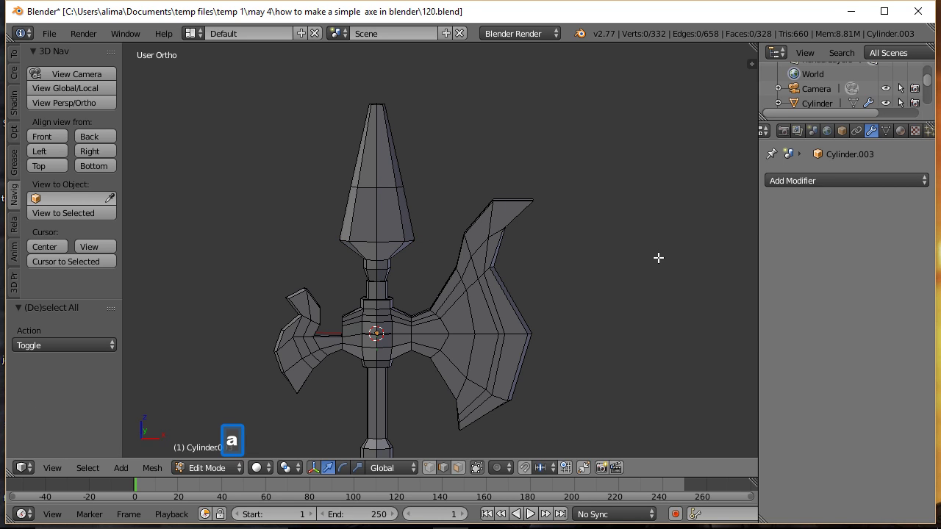
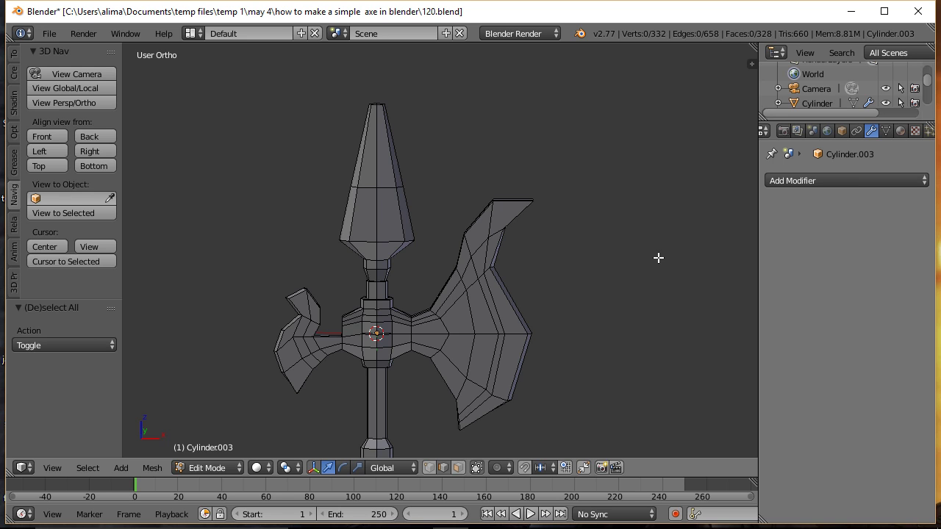
Select the spearhead's middle edge loop, scale it about 1.171 along X, deselect and save as 121.blend
{"action": "key", "text": "alt"}
{"action": "left_click", "coordinate": [387, 189], "text": "alt"}
{"action": "key", "text": "s"}
{"action": "key", "text": "x"}
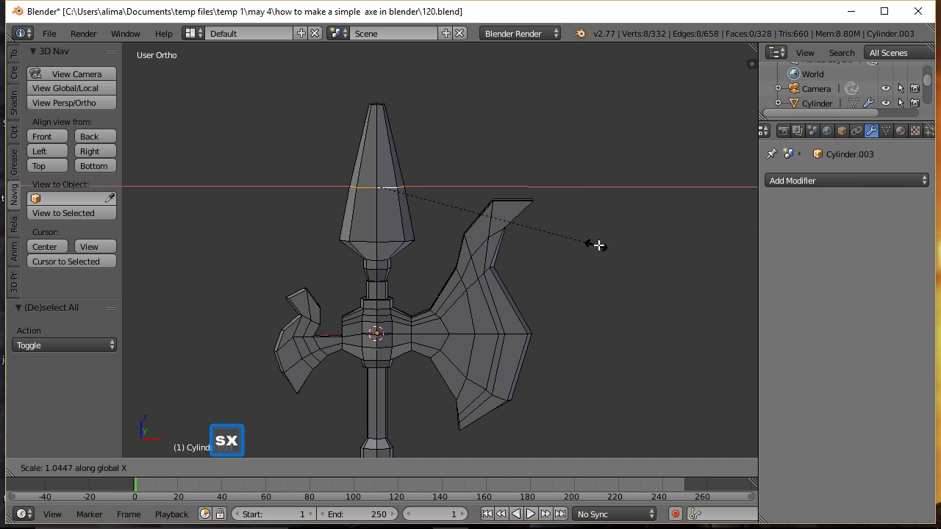
{"action": "left_click", "coordinate": [624, 246]}
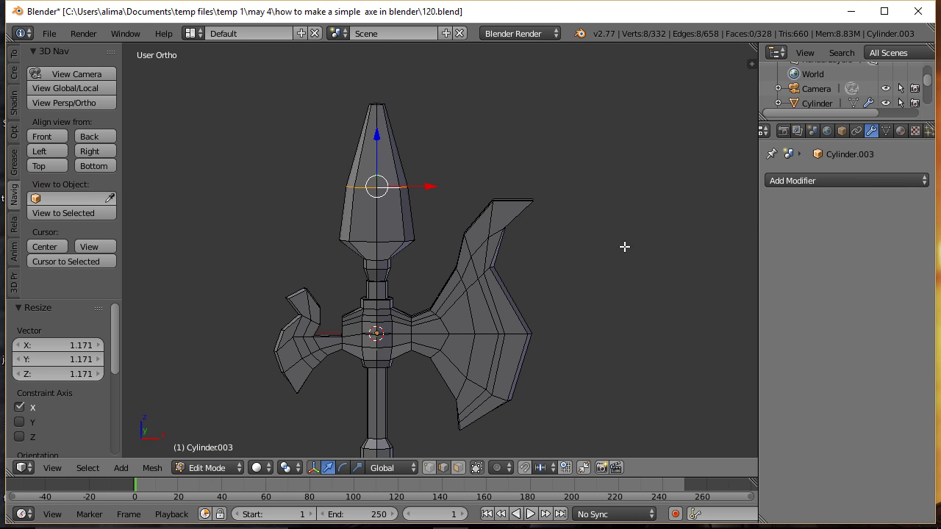
{"action": "key", "text": "a"}
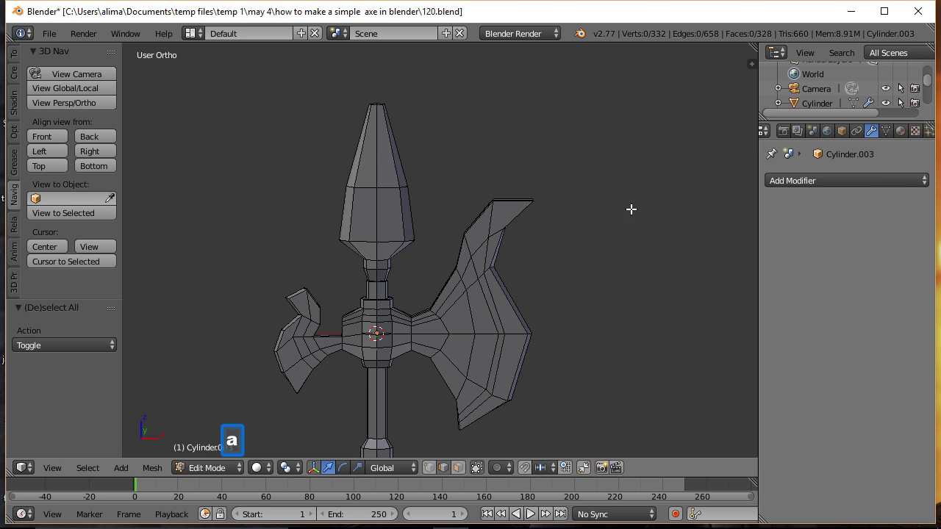
{"action": "key", "text": "ctrl+alt+s"}
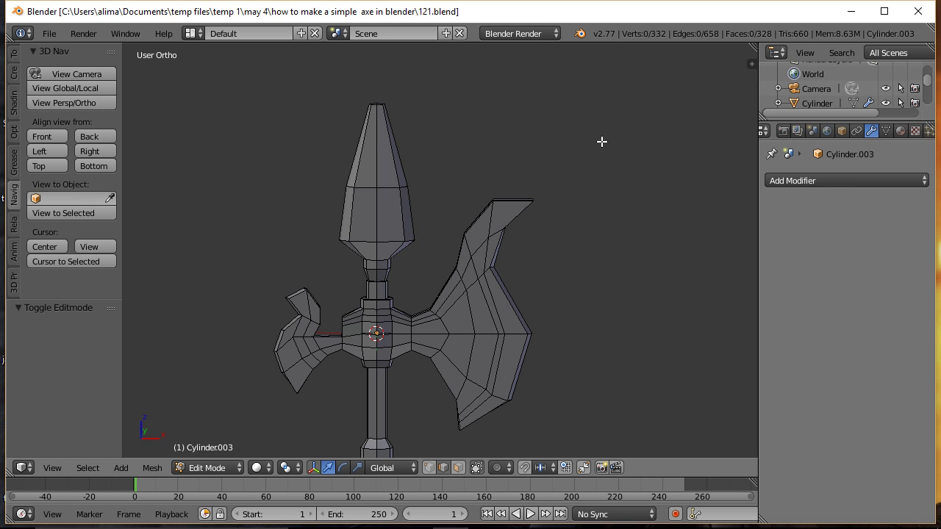
{"action": "middle_click_drag", "start_coordinate": [307, 249], "coordinate": [486, 221]}
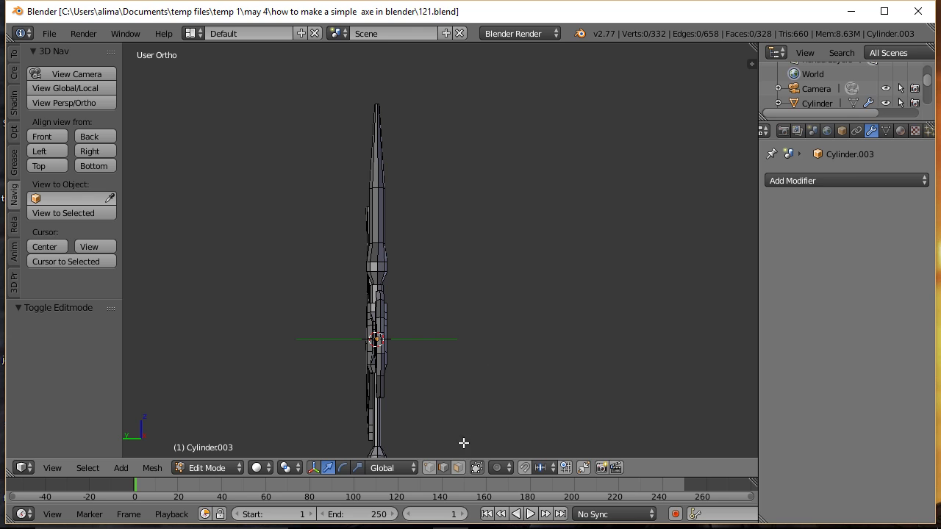
In face mode, select the two sloped faces at the spearhead base's -X corner, extrude them about 2.618 and save as 122.blend
{"action": "left_click", "coordinate": [458, 468]}
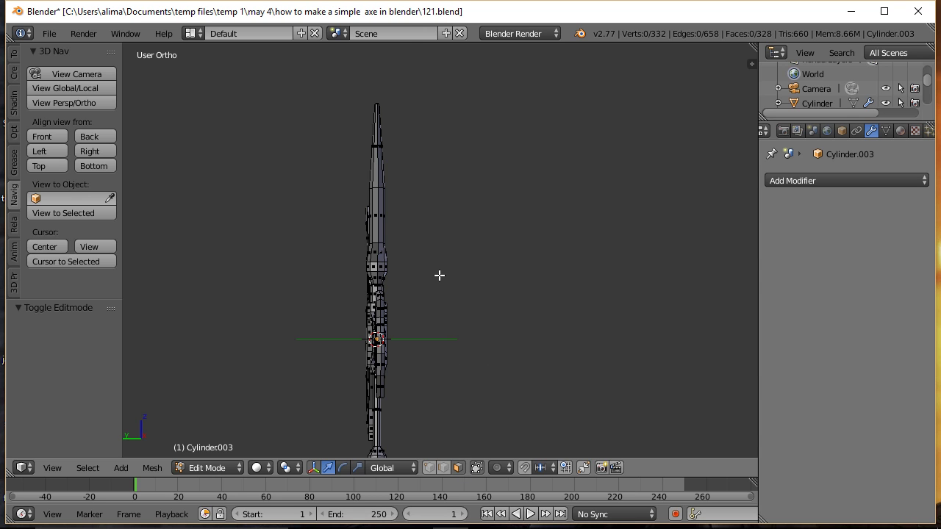
{"action": "key", "text": "shift+b"}
{"action": "left_click_drag", "start_coordinate": [342, 227], "coordinate": [445, 309]}
{"action": "middle_click_drag", "start_coordinate": [454, 315], "coordinate": [403, 334]}
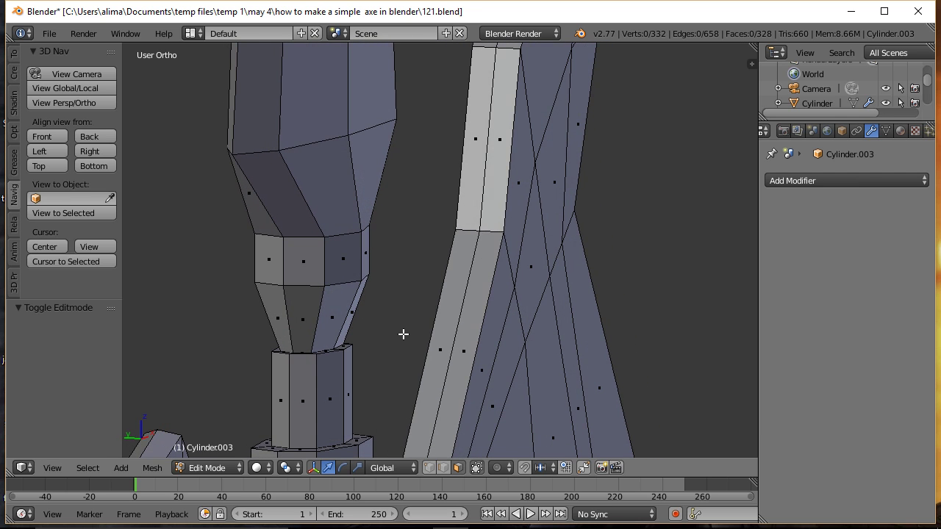
{"action": "right_click", "coordinate": [259, 219]}
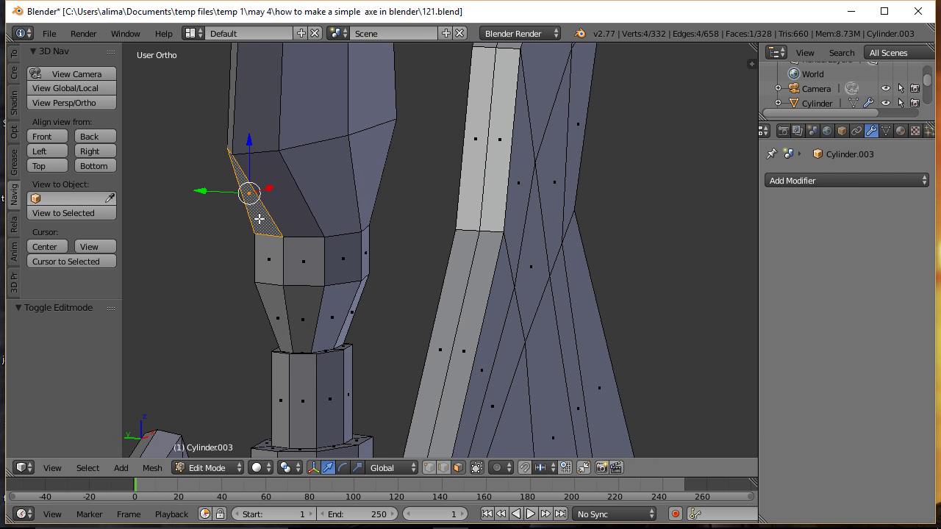
{"action": "right_click", "coordinate": [285, 215], "text": "shift"}
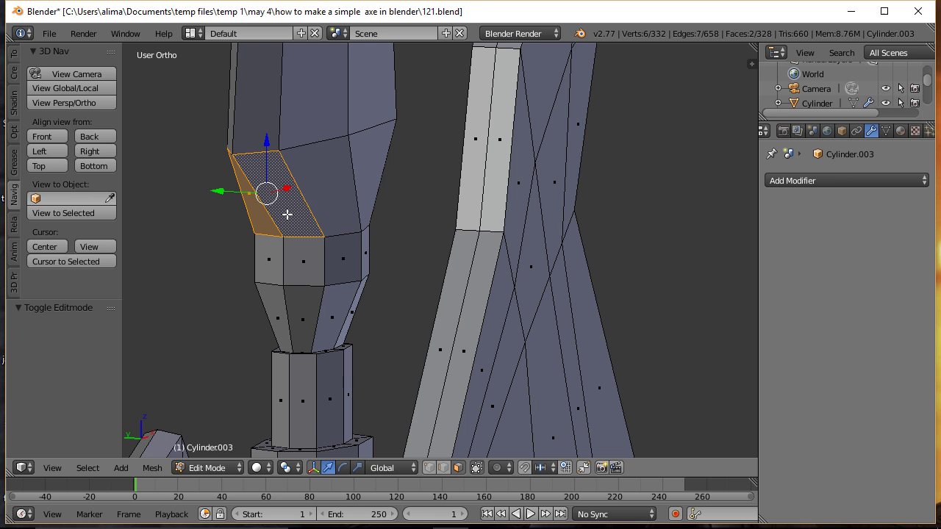
{"action": "middle_click_drag", "start_coordinate": [426, 180], "coordinate": [508, 348], "text": "ctrl"}
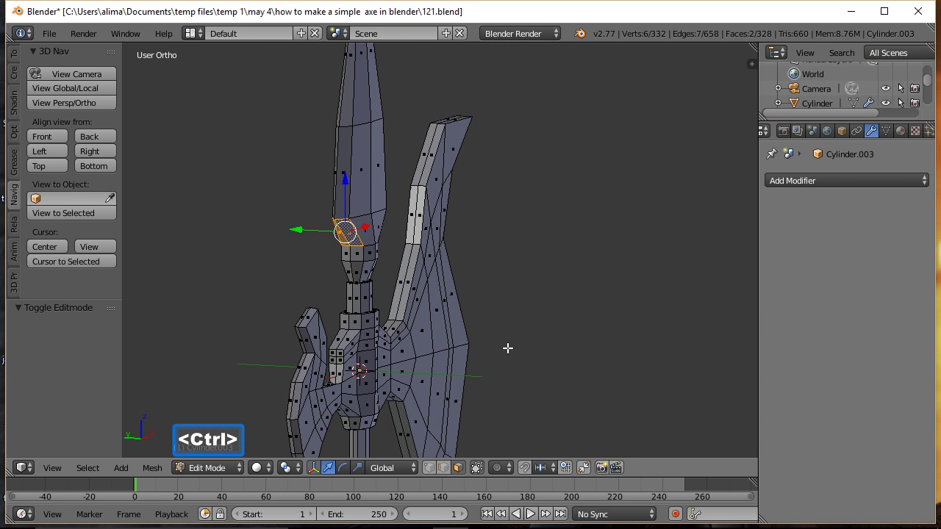
{"action": "middle_click_drag", "start_coordinate": [598, 287], "coordinate": [473, 292]}
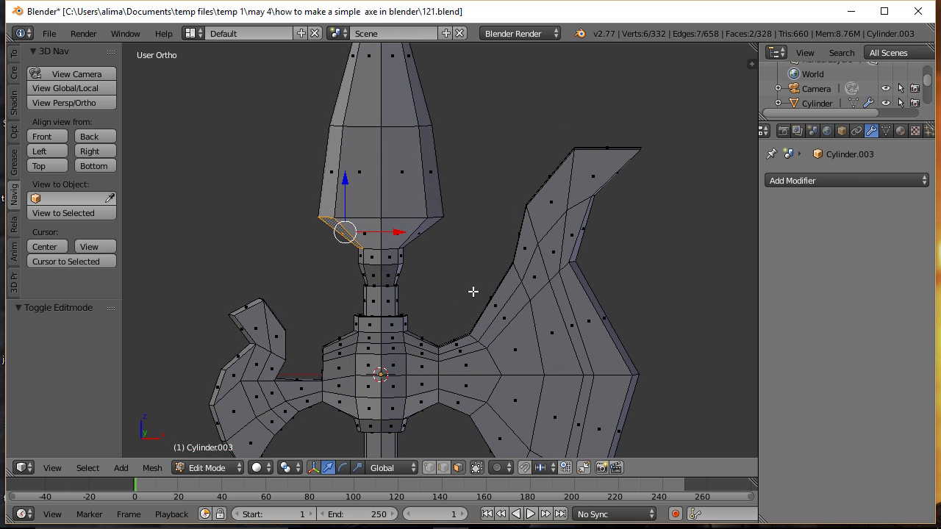
{"action": "key", "text": "e"}
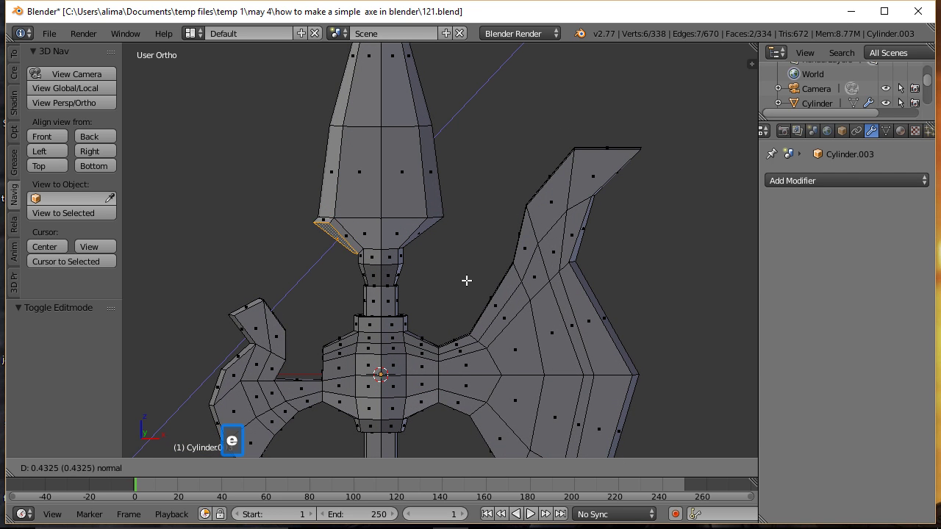
{"action": "left_click", "coordinate": [433, 299]}
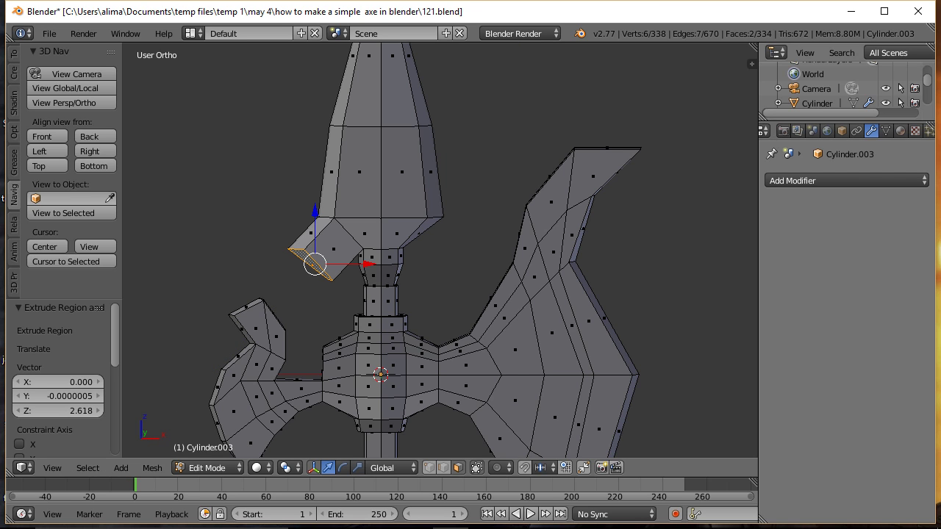
{"action": "key", "text": "ctrl+alt+s"}
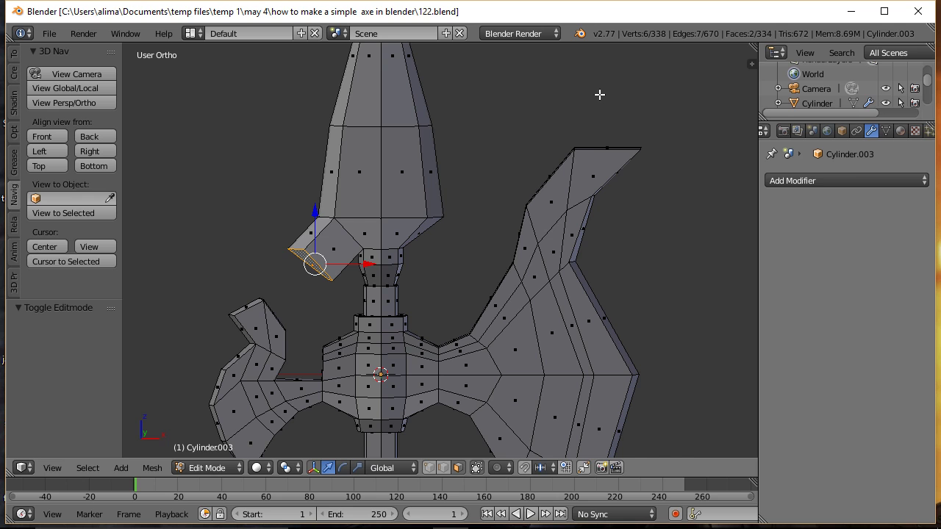
Taper the extruded barb by scaling its end faces to about 0.192, deselect, save as 123.blend and hide the transform manipulator
{"action": "key", "text": "s"}
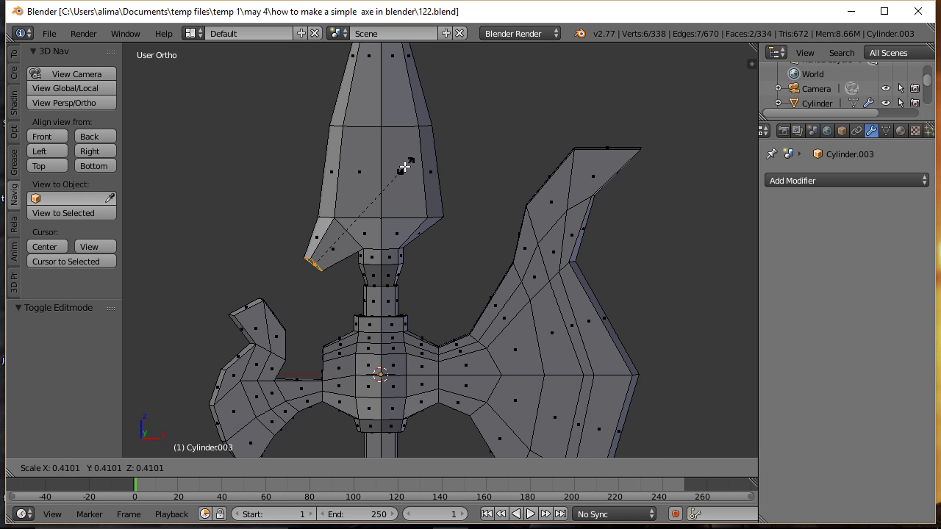
{"action": "left_click", "coordinate": [358, 210]}
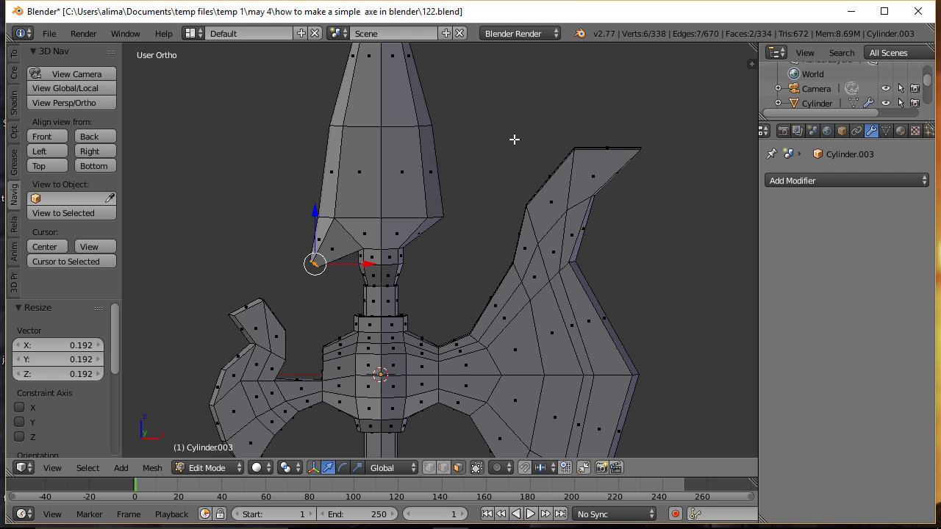
{"action": "key", "text": "a"}
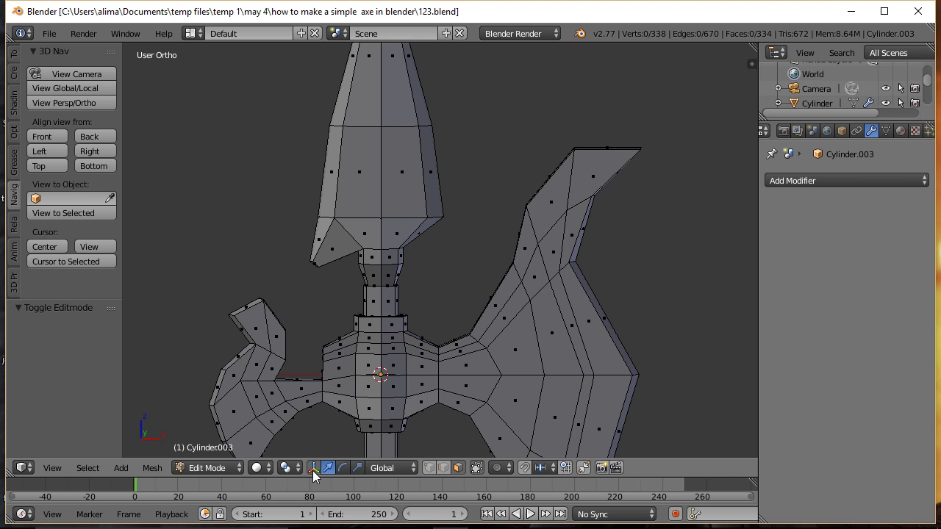
{"action": "left_click", "coordinate": [313, 471]}
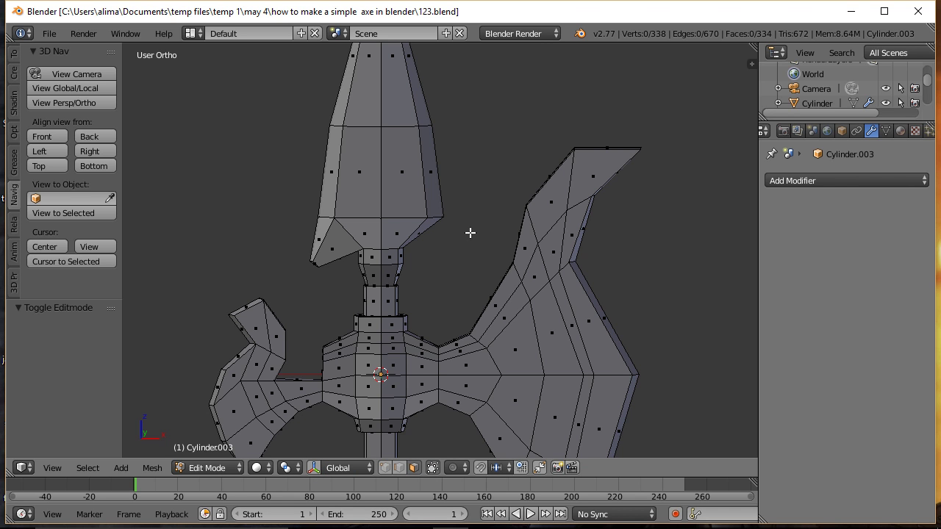
Select the two matching sloped faces at the base's +X corner, save as 124.blend and extrude them about 2.423 in front view
{"action": "middle_click_drag", "start_coordinate": [513, 251], "coordinate": [372, 258]}
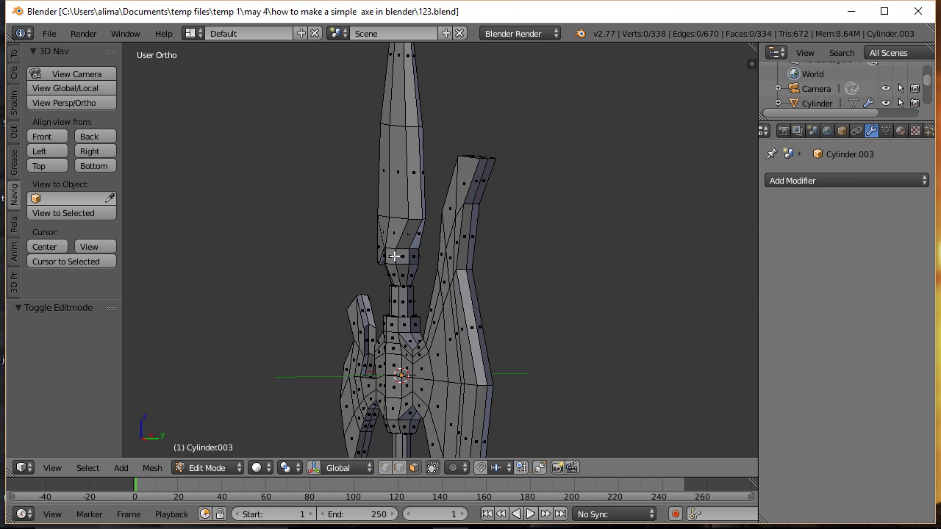
{"action": "right_click", "coordinate": [407, 232]}
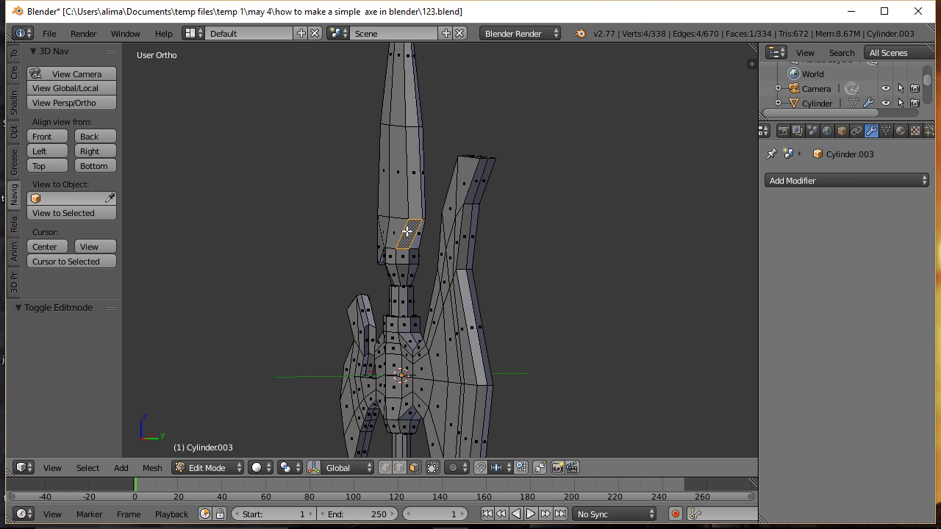
{"action": "right_click", "coordinate": [417, 240], "text": "shift"}
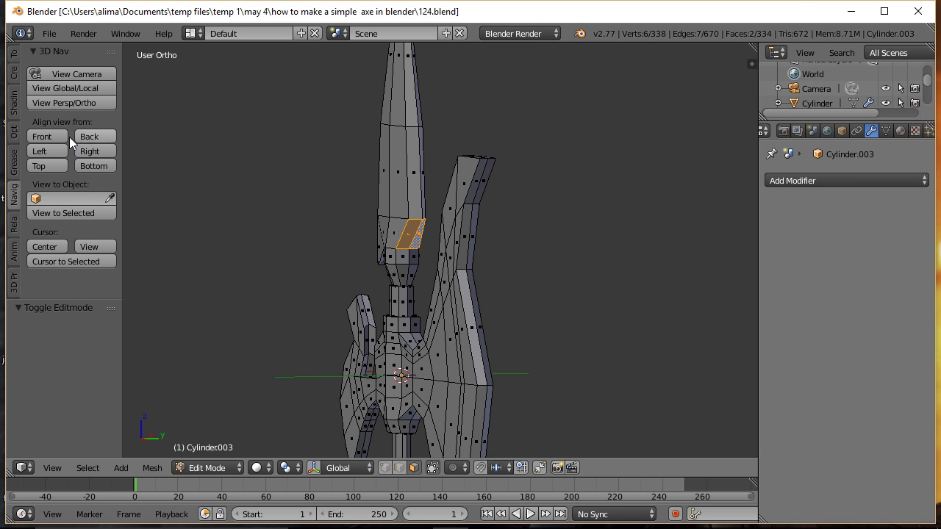
{"action": "left_click", "coordinate": [48, 133]}
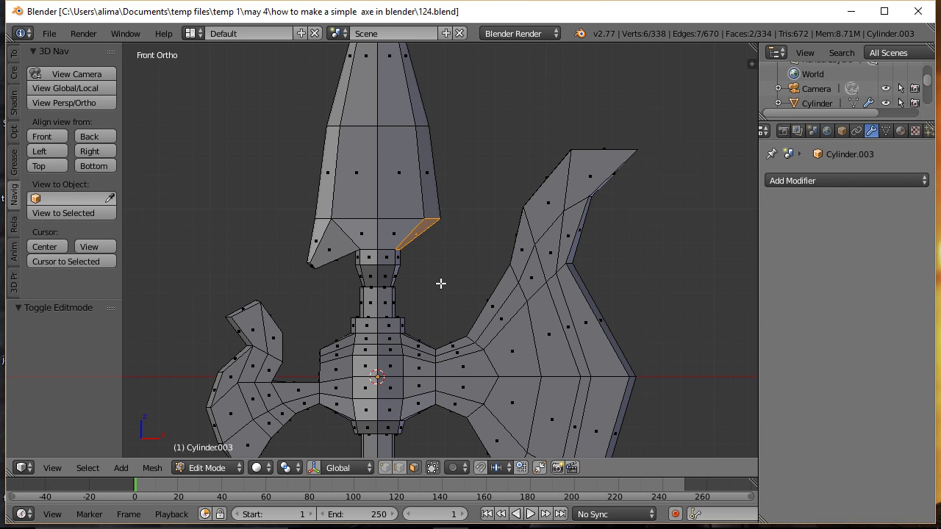
{"action": "key", "text": "e"}
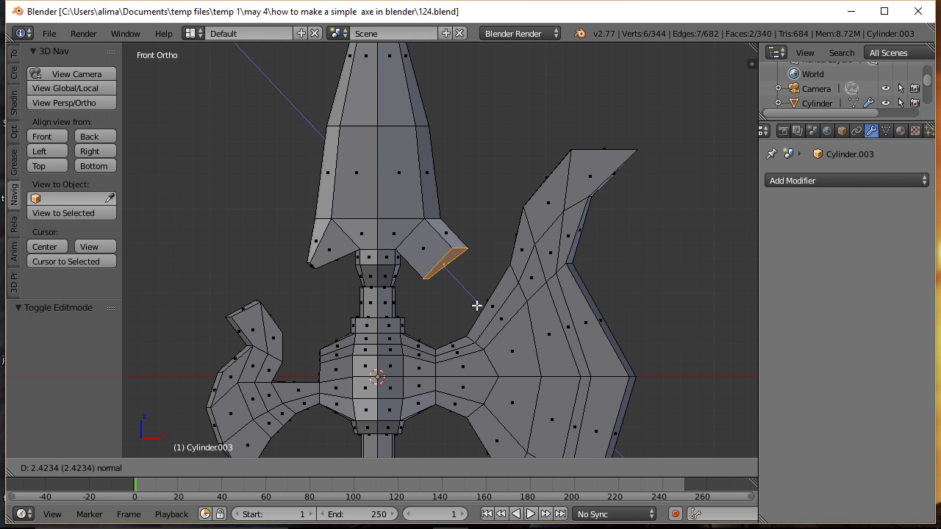
{"action": "left_click", "coordinate": [477, 305]}
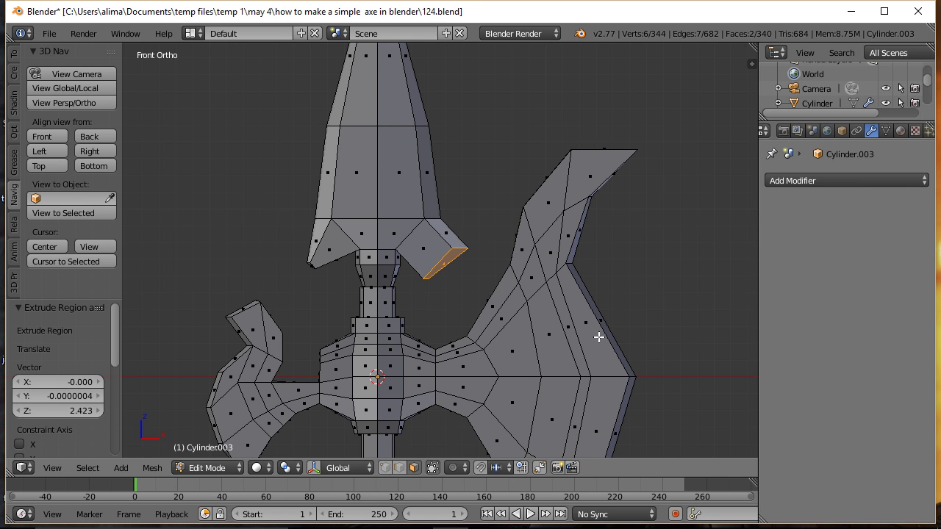
Scale the second barb's end faces to about 0.222, deselect everything and save as 125.blend
{"action": "key", "text": "s"}
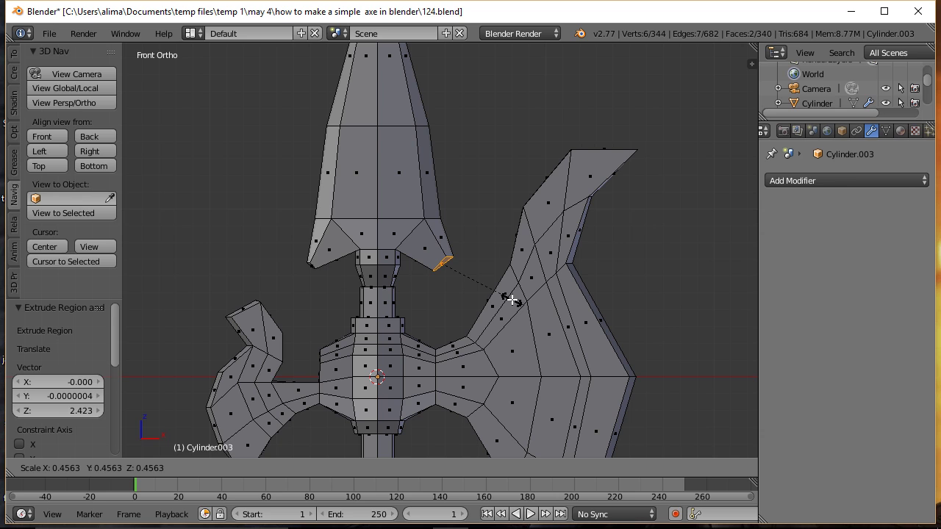
{"action": "left_click", "coordinate": [471, 290]}
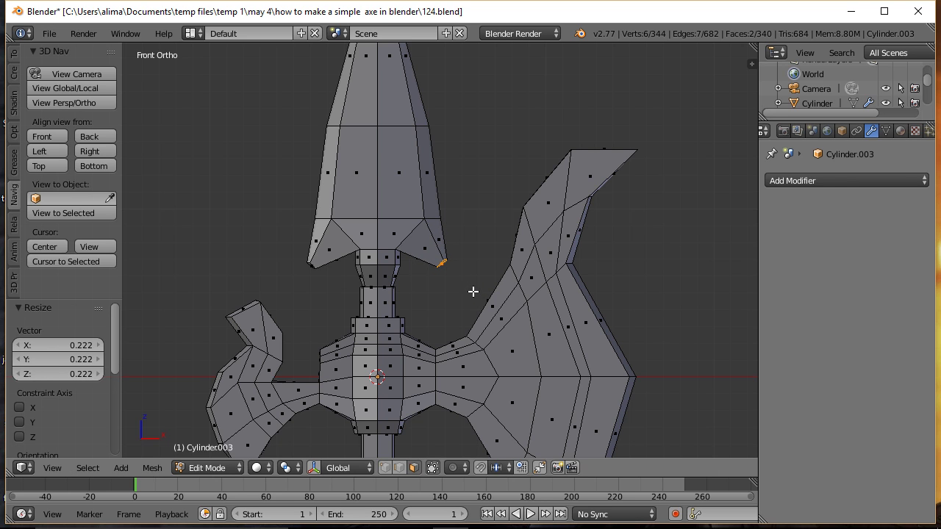
{"action": "key", "text": "a"}
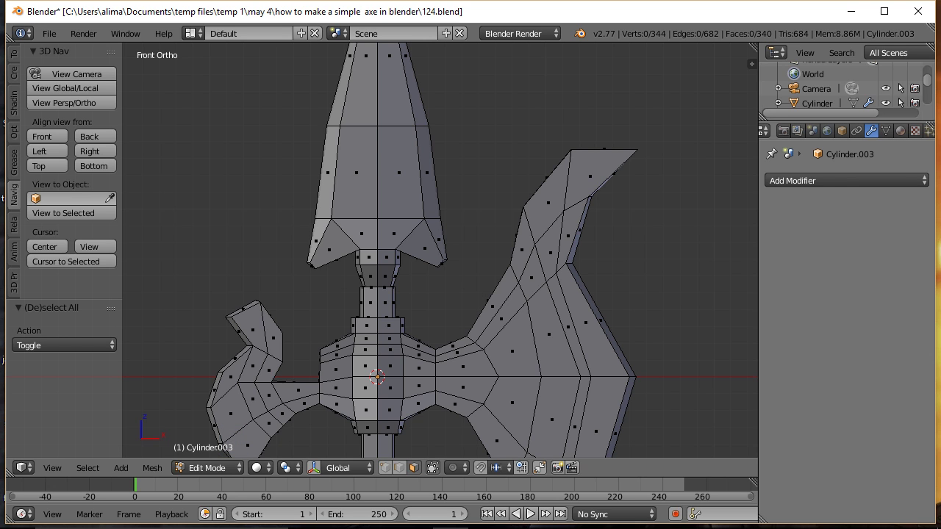
{"action": "key", "text": "ctrl+alt+s"}
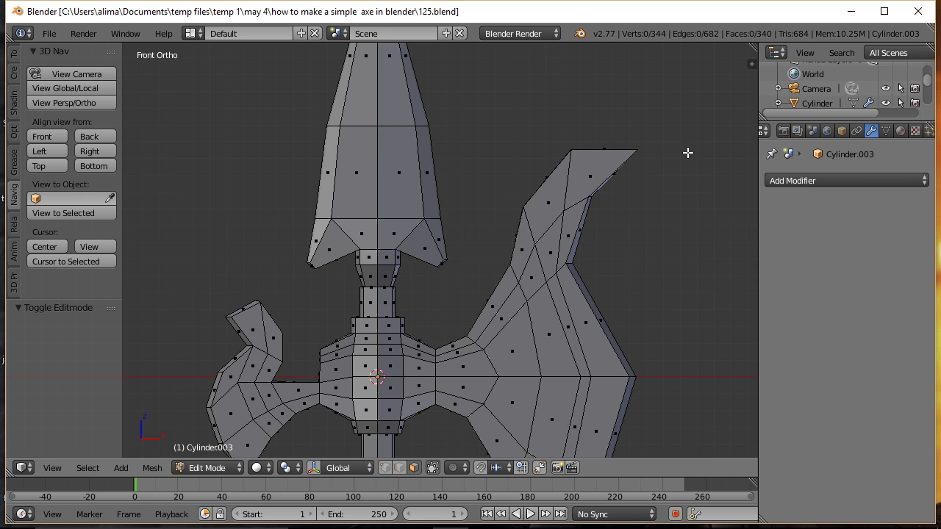
Select the spearhead's six central front faces, extrude them in place, scale them to about 0.690 and save as 127.blend
{"action": "key", "text": "ctrl"}
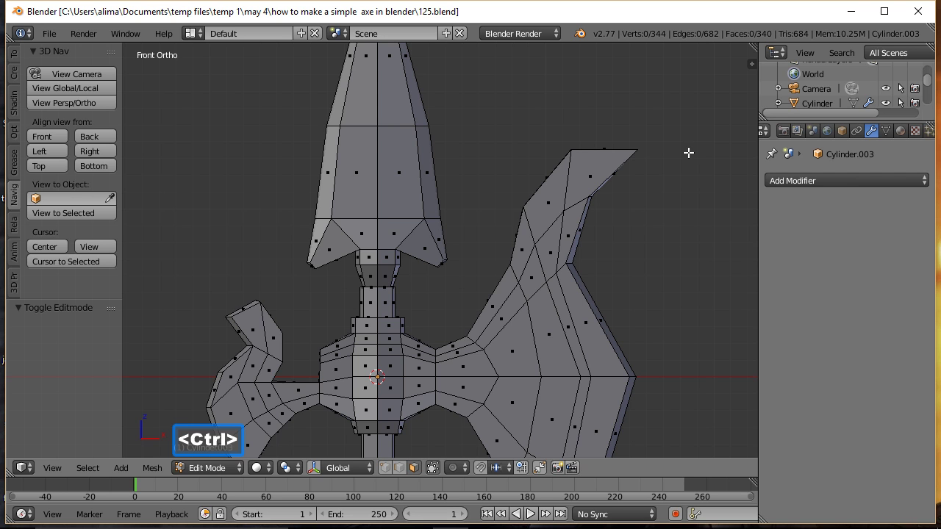
{"action": "middle_click_drag", "start_coordinate": [687, 153], "coordinate": [688, 186], "text": "ctrl"}
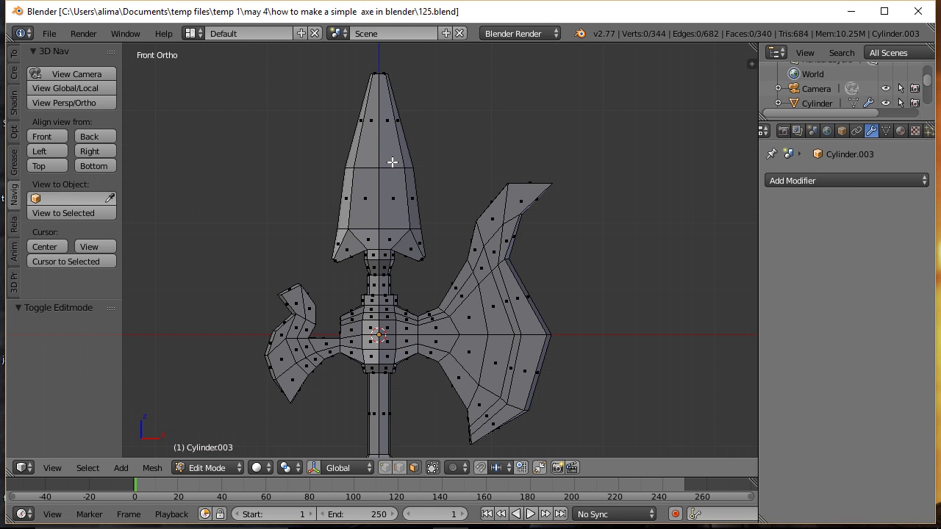
{"action": "key", "text": "c"}
{"action": "mouse_move", "coordinate": [392, 161]}
{"action": "left_mouse_down"}
{"action": "mouse_move", "coordinate": [378, 158]}
{"action": "mouse_move", "coordinate": [370, 187]}
{"action": "mouse_move", "coordinate": [381, 233]}
{"action": "left_mouse_up"}
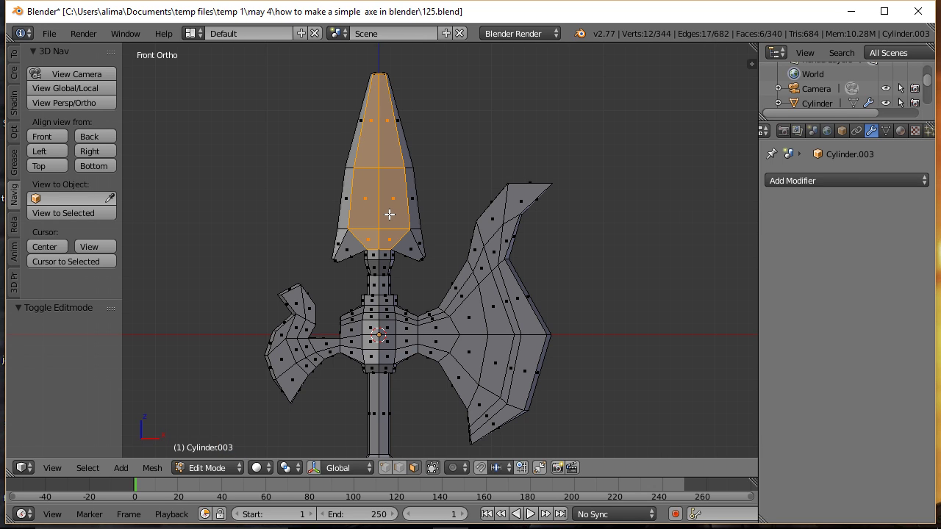
{"action": "key", "text": "ctrl+s"}
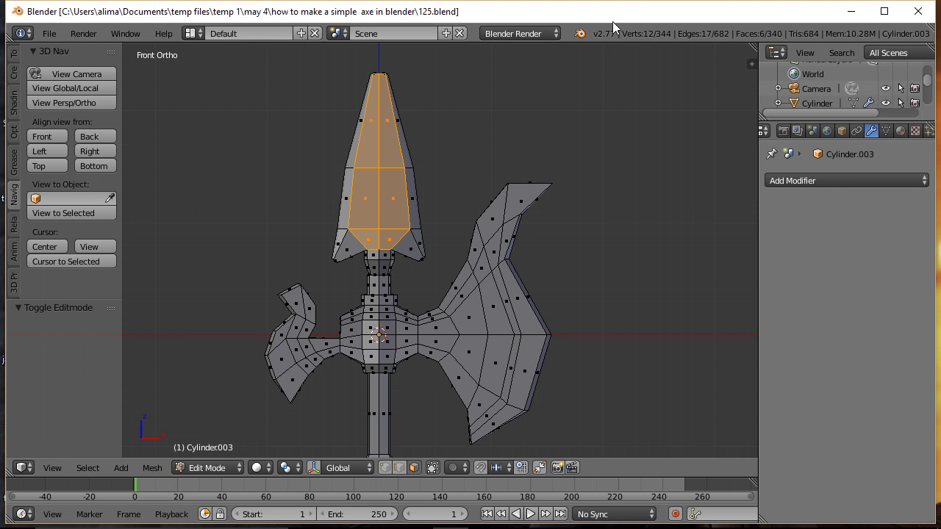
{"action": "key", "text": "e"}
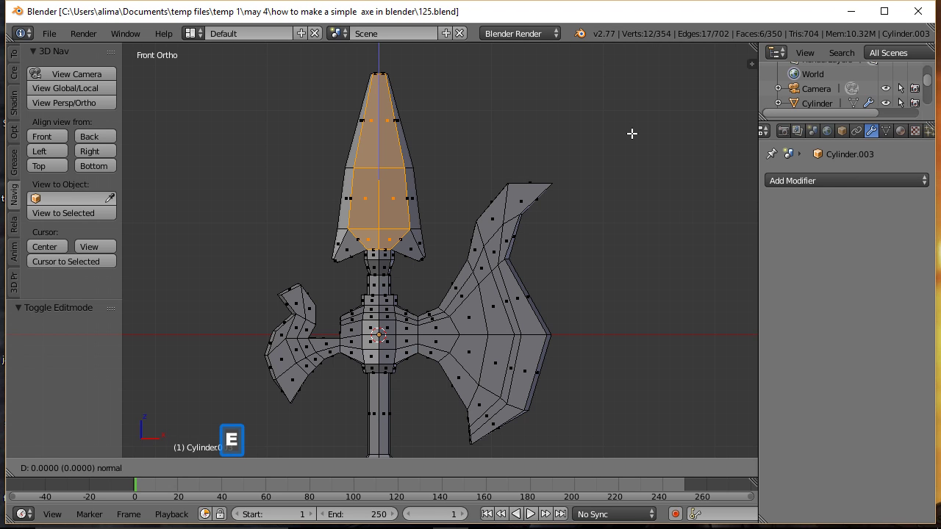
{"action": "left_click", "coordinate": [632, 133]}
{"action": "key", "text": "s"}
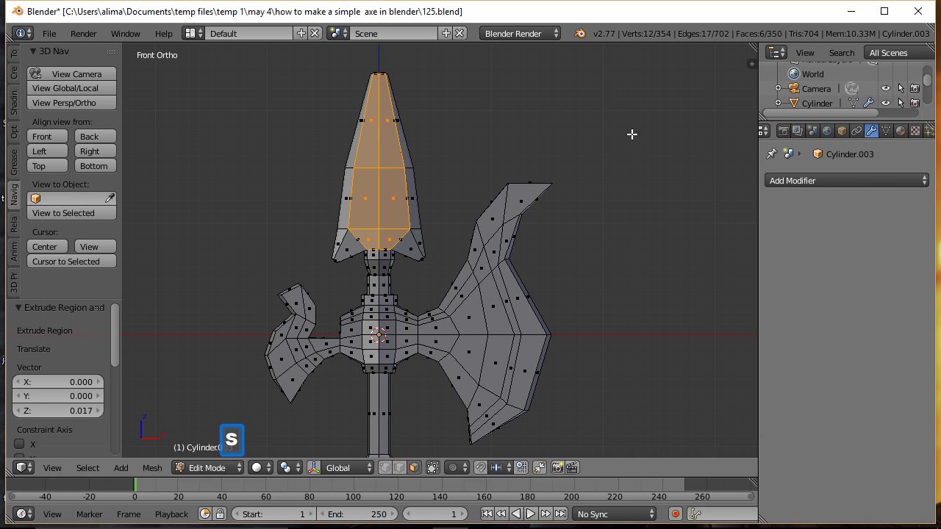
{"action": "left_click", "coordinate": [550, 135]}
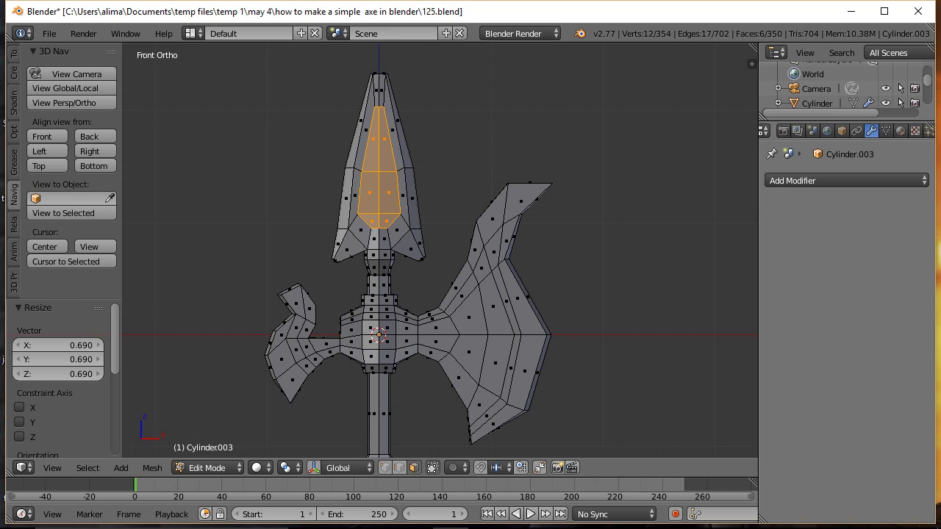
{"action": "key", "text": "ctrl+alt+s"}
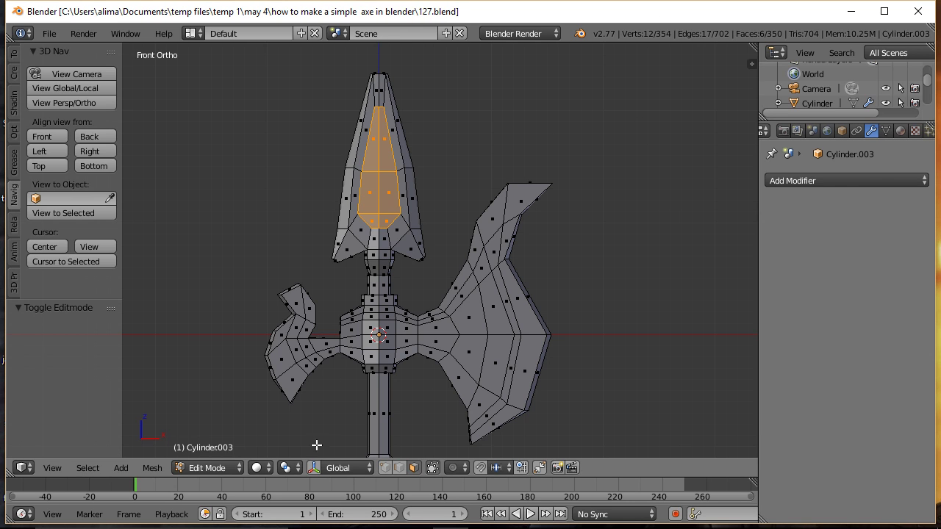
Show the transform manipulator, extrude the inset front faces in place and push them about 0.562 inward along Y
{"action": "left_click", "coordinate": [314, 468]}
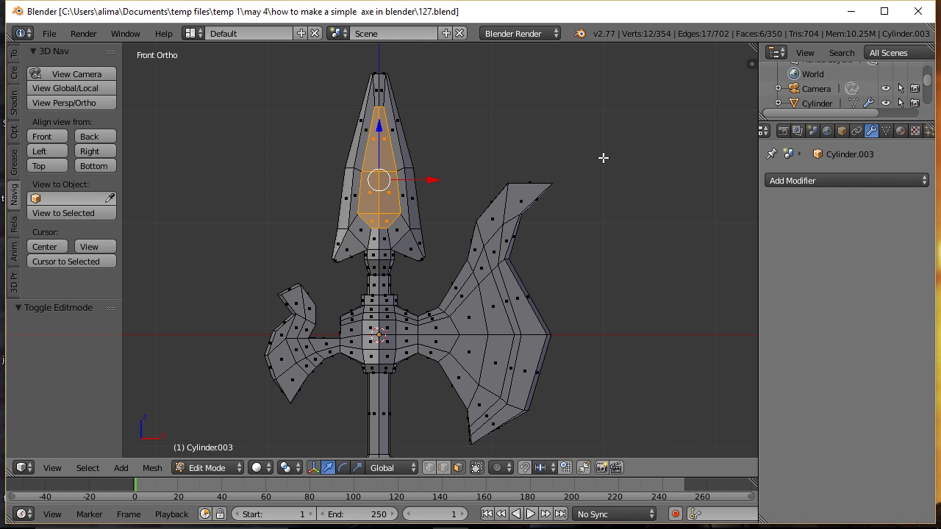
{"action": "middle_click_drag", "start_coordinate": [625, 141], "coordinate": [544, 187]}
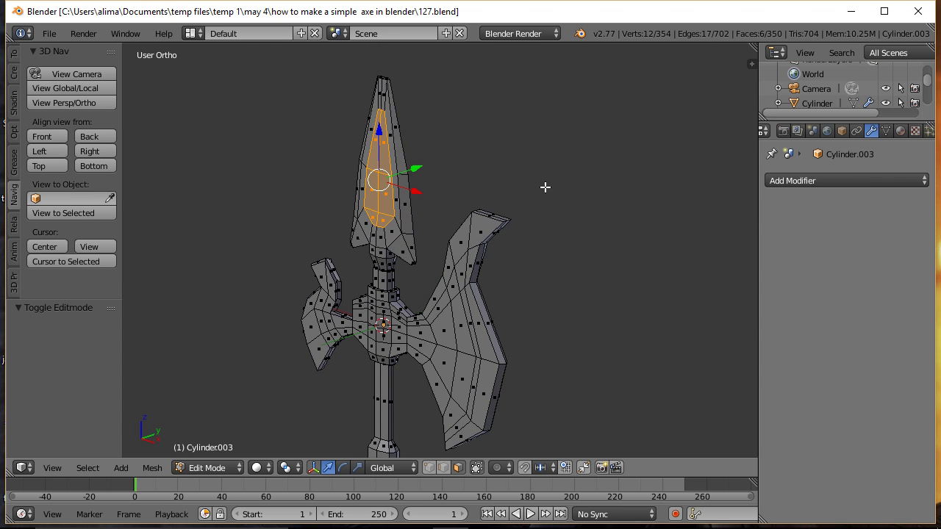
{"action": "key", "text": "e"}
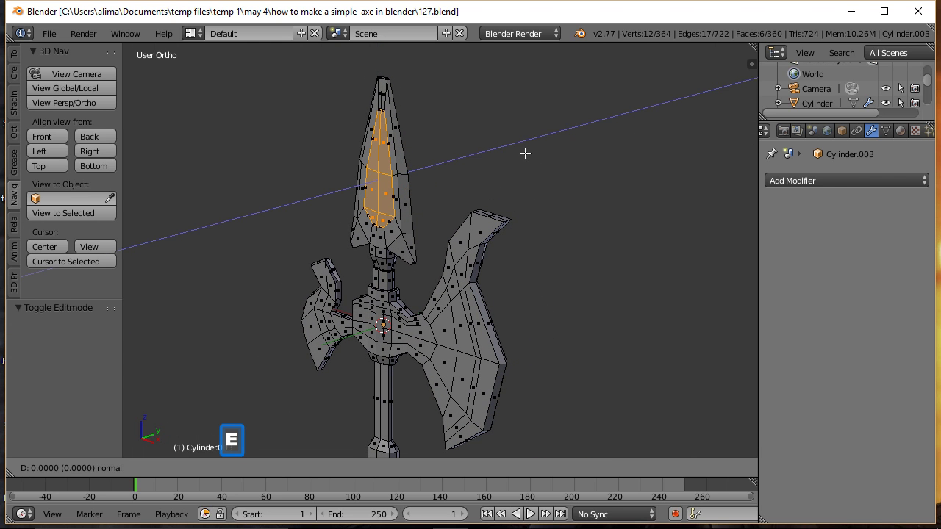
{"action": "right_click", "coordinate": [524, 151]}
{"action": "left_click_drag", "start_coordinate": [419, 169], "coordinate": [424, 167]}
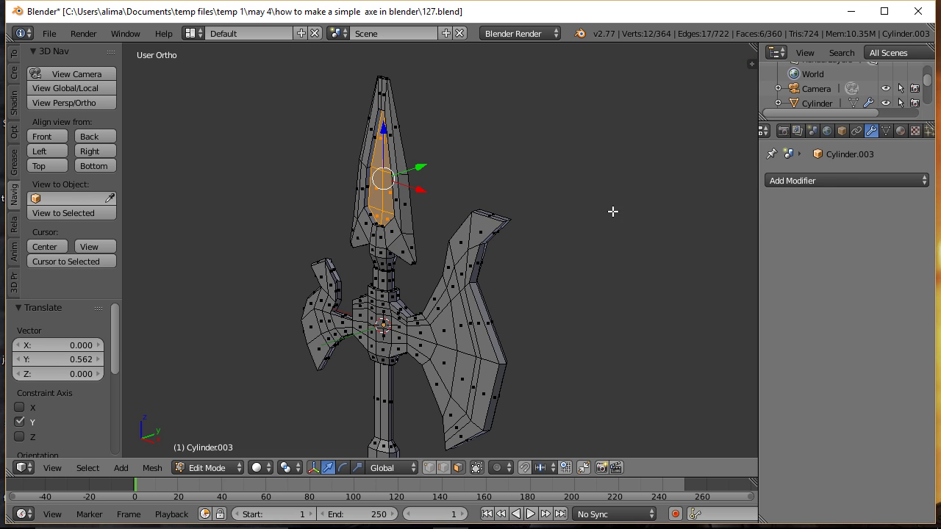
Scale the spearhead's recessed front faces to about 0.893, deselect everything and save as 128.blend
{"action": "key", "text": "s"}
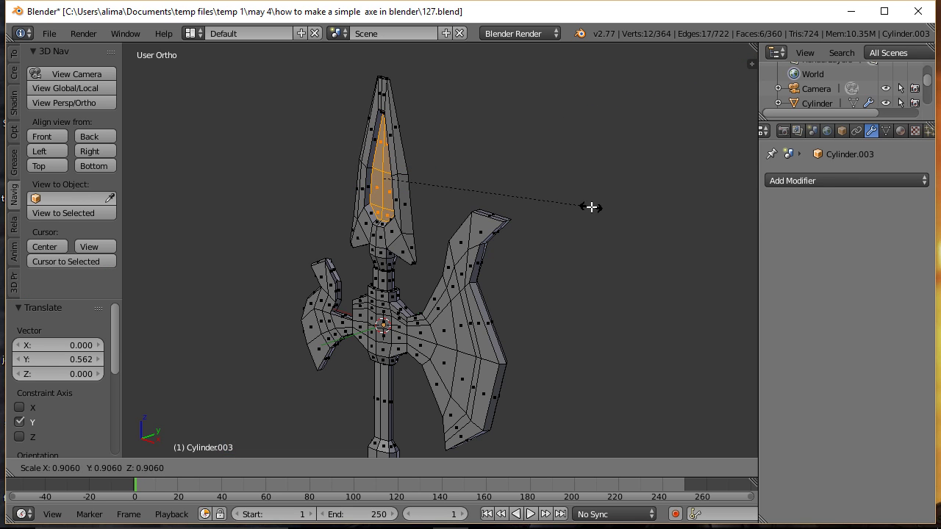
{"action": "left_click", "coordinate": [588, 207]}
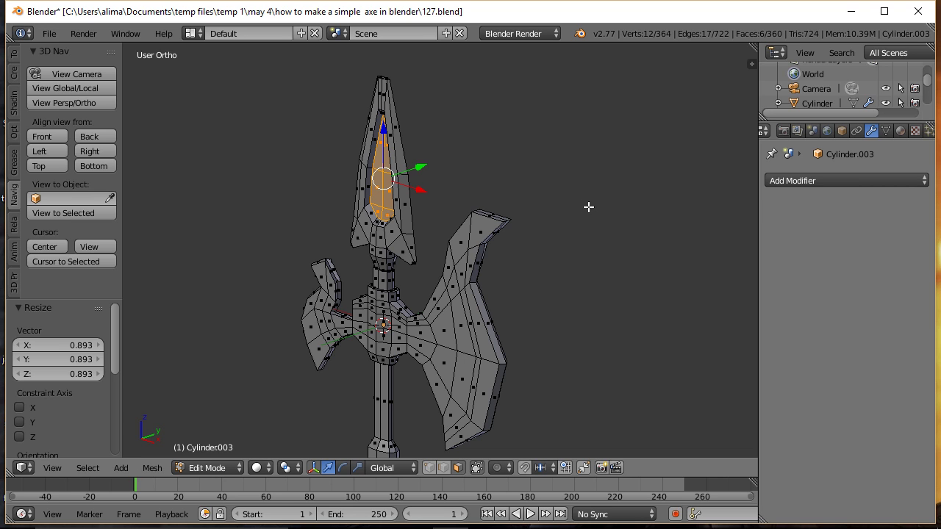
{"action": "key", "text": "a"}
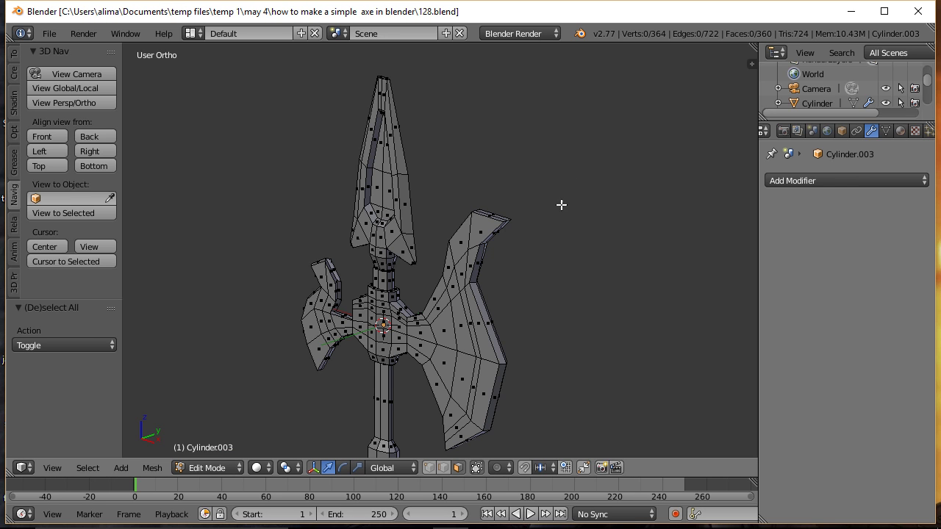
Select the twelve front faces of the large blade's middle and lower part, leaving out its upper horn, and save as 129.blend
{"action": "middle_click_drag", "start_coordinate": [561, 204], "coordinate": [640, 187]}
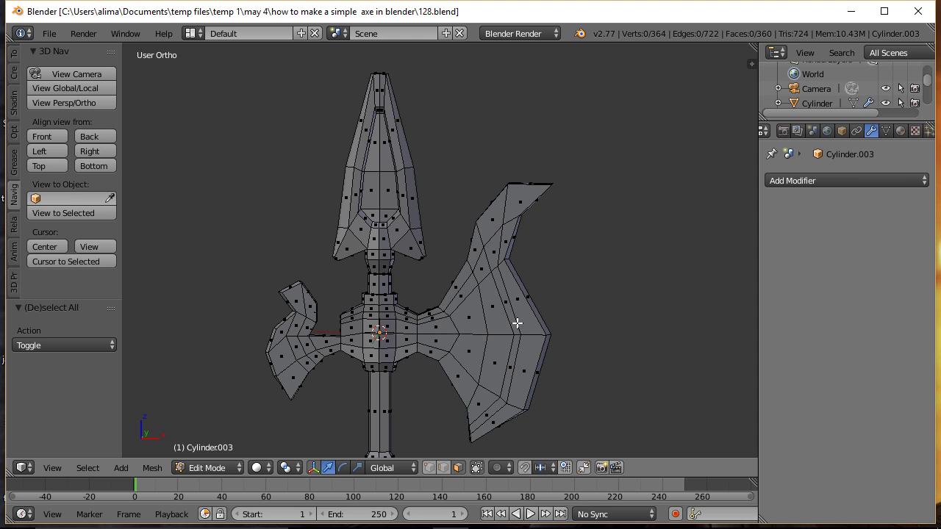
{"action": "key", "text": "c"}
{"action": "mouse_move", "coordinate": [522, 322]}
{"action": "left_mouse_down"}
{"action": "mouse_move", "coordinate": [510, 307]}
{"action": "mouse_move", "coordinate": [493, 306]}
{"action": "mouse_move", "coordinate": [471, 375]}
{"action": "mouse_move", "coordinate": [495, 414]}
{"action": "mouse_move", "coordinate": [514, 392]}
{"action": "left_mouse_up"}
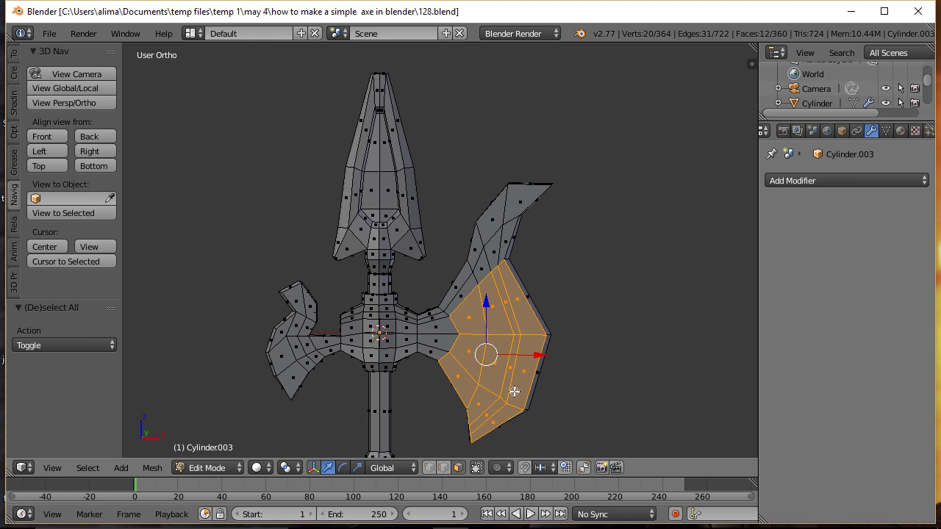
{"action": "right_click", "coordinate": [523, 375]}
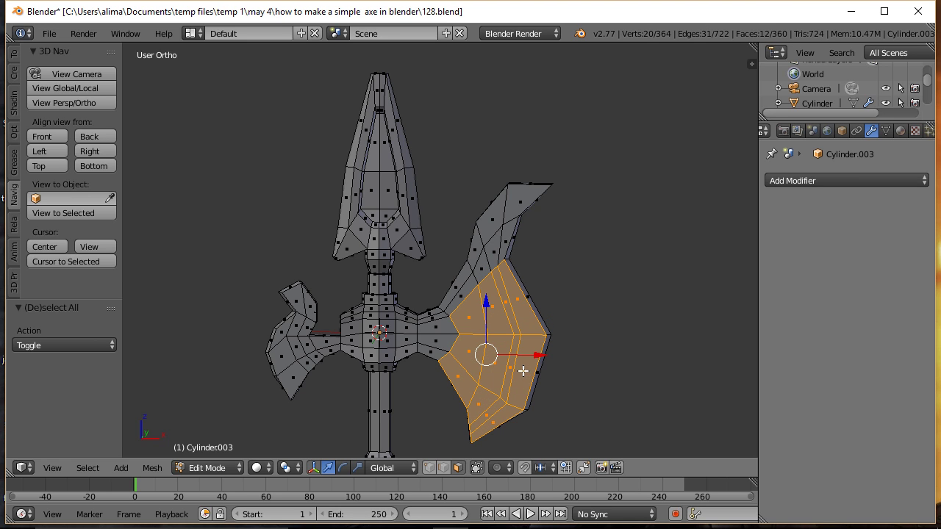
{"action": "key", "text": "ctrl+alt+s"}
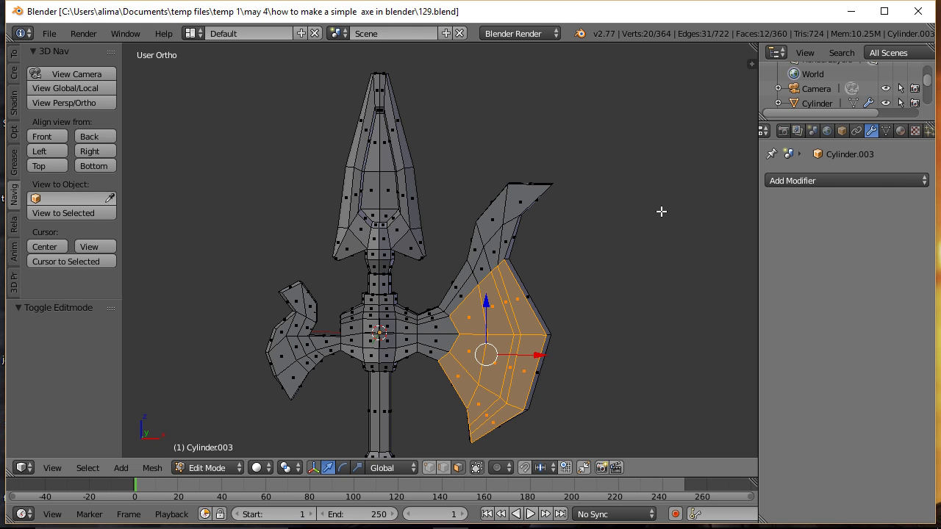
Extrude the large blade's selected front faces in place and scale them to about 0.718
{"action": "key", "text": "e"}
{"action": "right_click", "coordinate": [672, 228]}
{"action": "key", "text": "s"}
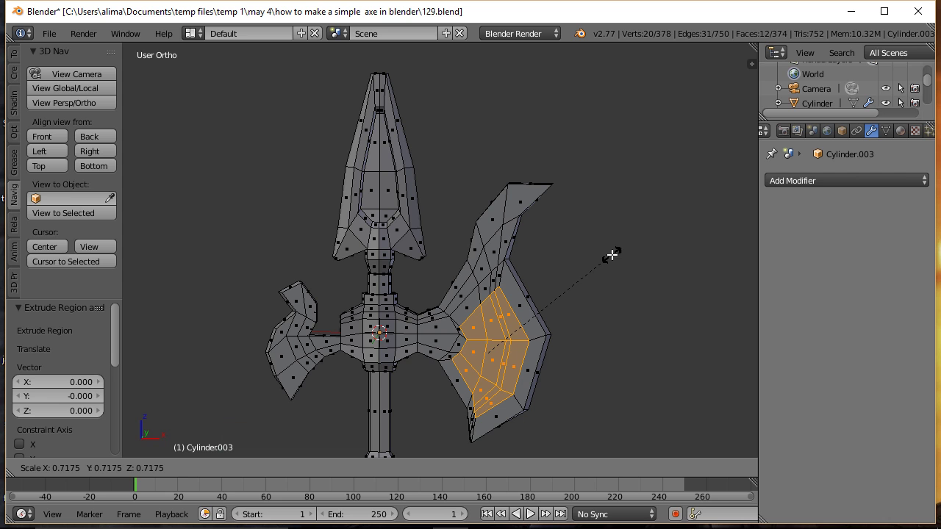
{"action": "left_click", "coordinate": [612, 255]}
Extrude the inset large-blade faces in place, push them about 0.229 inward along Y, scale them to about 0.875 and deselect everything
{"action": "middle_click_drag", "start_coordinate": [655, 266], "coordinate": [546, 265]}
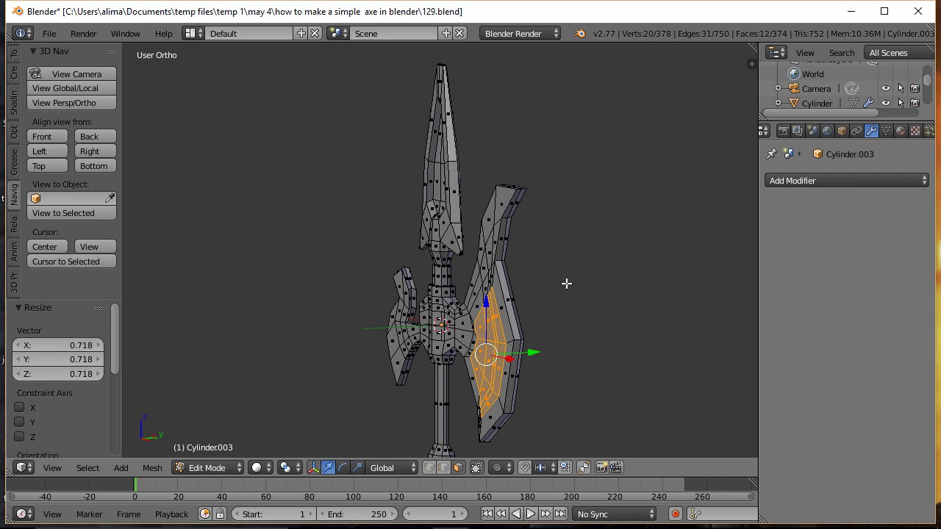
{"action": "key", "text": "e"}
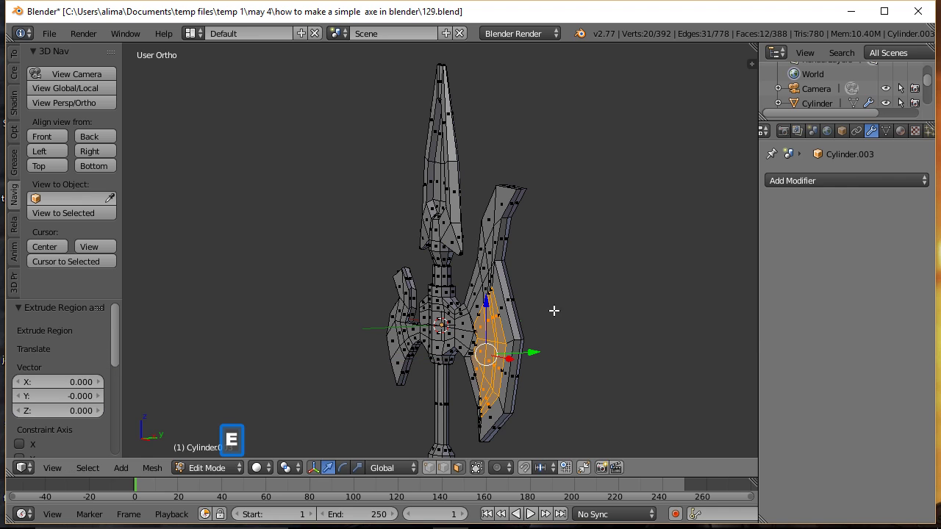
{"action": "key", "text": "y"}
{"action": "left_click", "coordinate": [531, 352]}
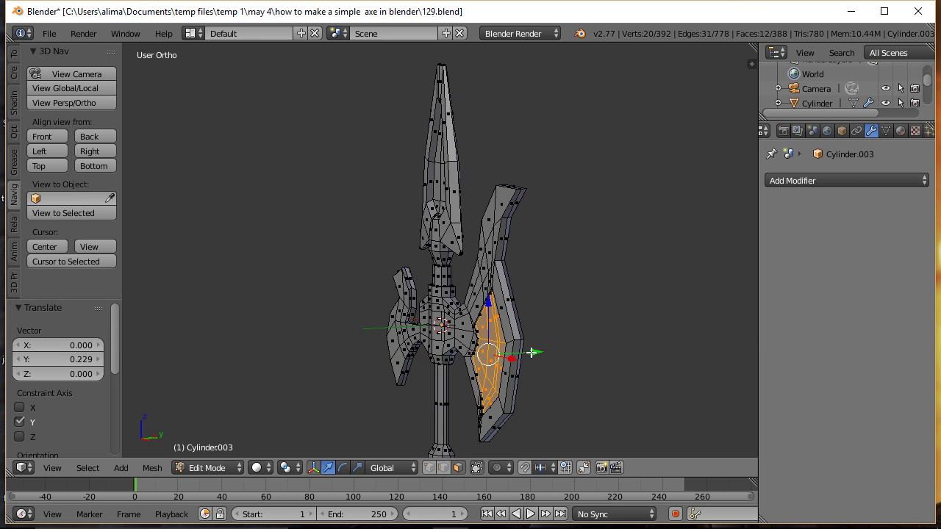
{"action": "key", "text": "s"}
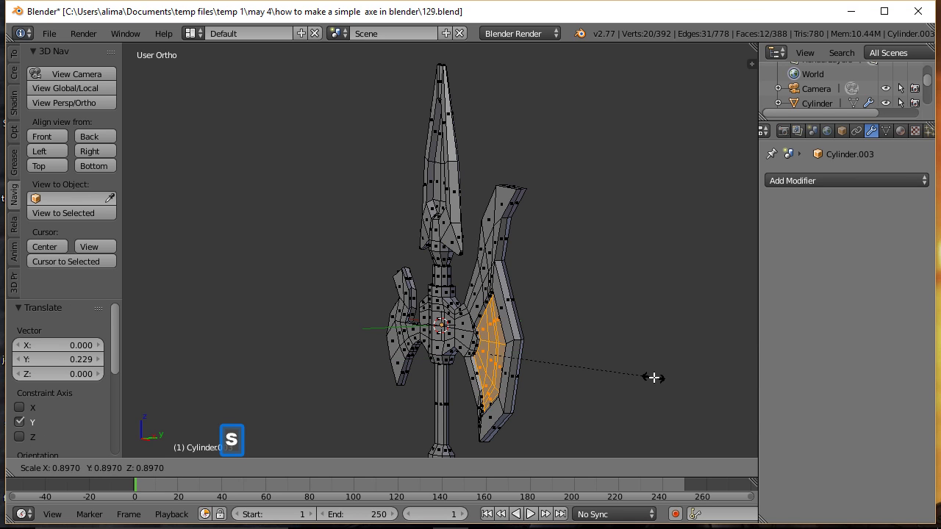
{"action": "left_click", "coordinate": [646, 379]}
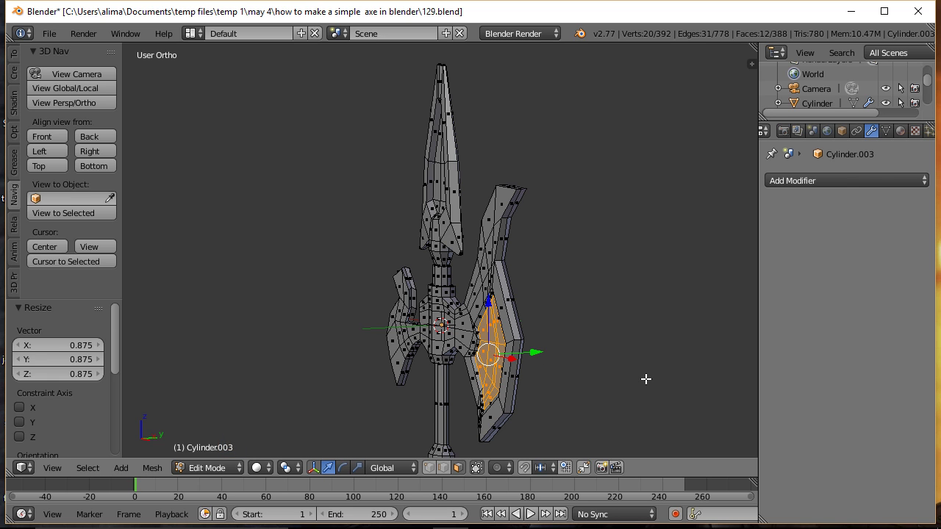
{"action": "key", "text": "a"}
Select nine front faces of the small blade below its horn, extrude them in place, scale them to about 0.707 and save as 130.blend
{"action": "mouse_move", "coordinate": [331, 361]}
{"action": "middle_mouse_down"}
{"action": "mouse_move", "coordinate": [403, 372]}
{"action": "mouse_move", "coordinate": [499, 366]}
{"action": "middle_mouse_up"}
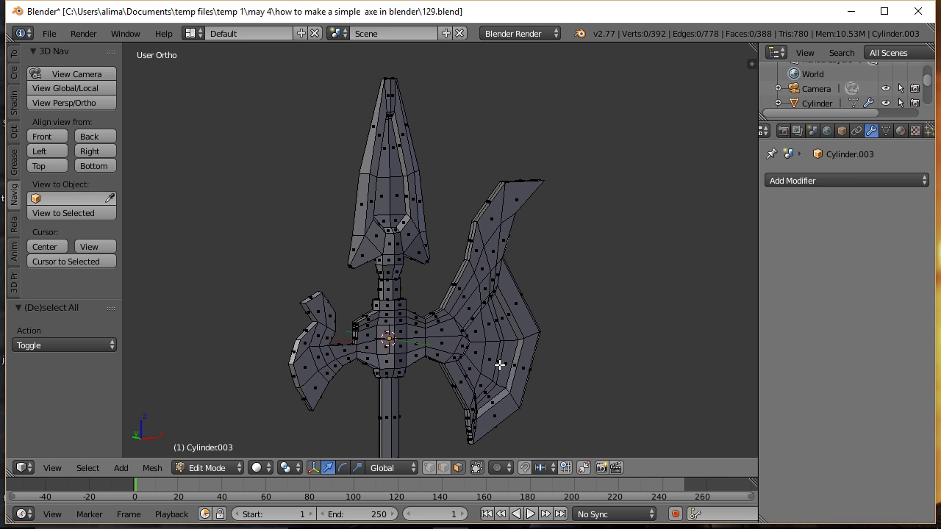
{"action": "key", "text": "c"}
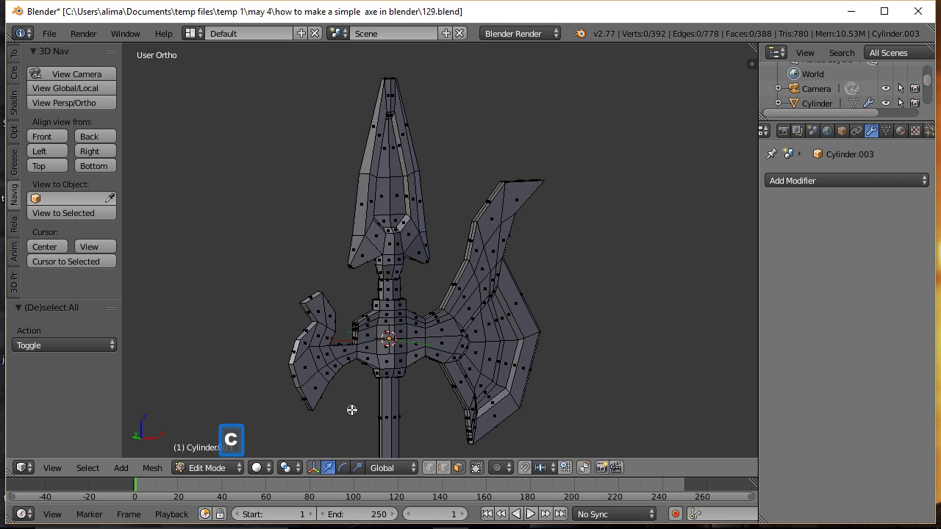
{"action": "mouse_move", "coordinate": [327, 378]}
{"action": "left_mouse_down"}
{"action": "mouse_move", "coordinate": [312, 375]}
{"action": "mouse_move", "coordinate": [317, 347]}
{"action": "mouse_move", "coordinate": [324, 369]}
{"action": "left_mouse_up"}
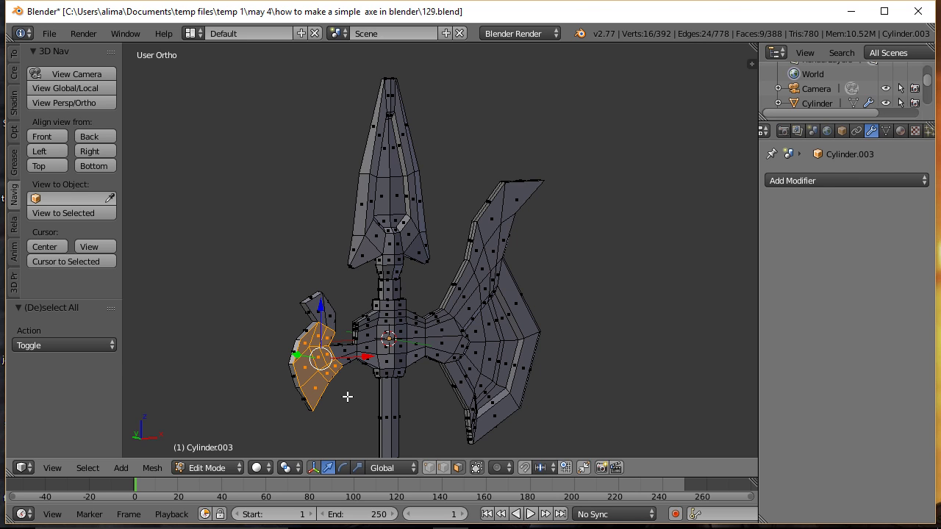
{"action": "key", "text": "e"}
{"action": "right_click", "coordinate": [347, 397]}
{"action": "key", "text": "s"}
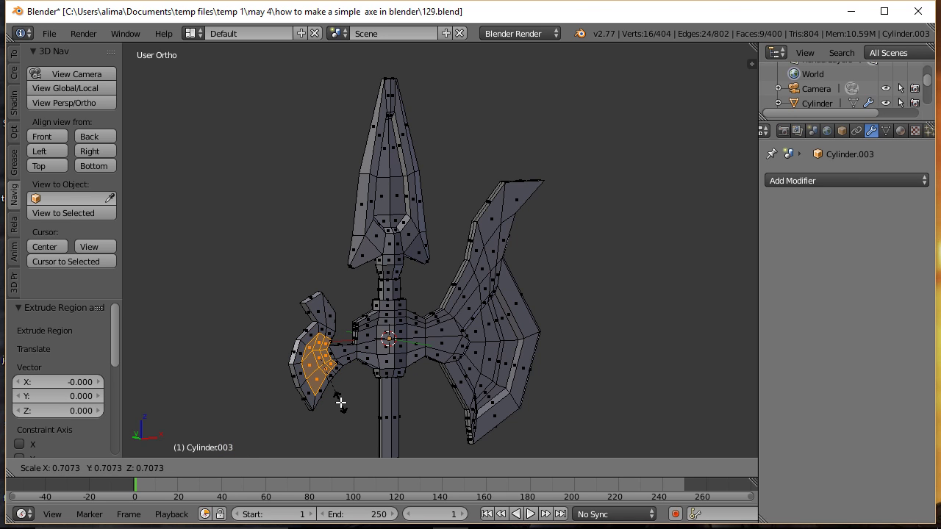
{"action": "left_click", "coordinate": [341, 403]}
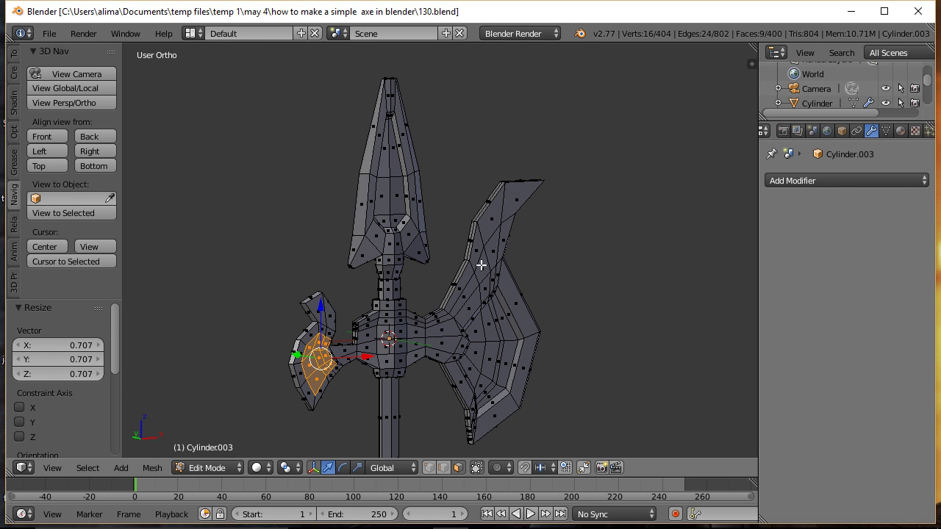
Extrude the small blade's inset faces in place and push them about 0.200 inward along Y
{"action": "middle_click_drag", "start_coordinate": [480, 266], "coordinate": [528, 275]}
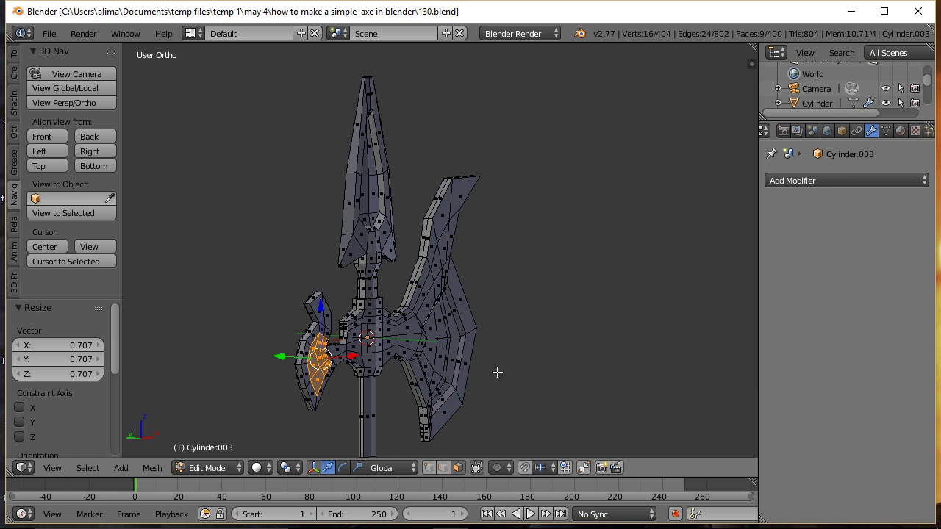
{"action": "key", "text": "e"}
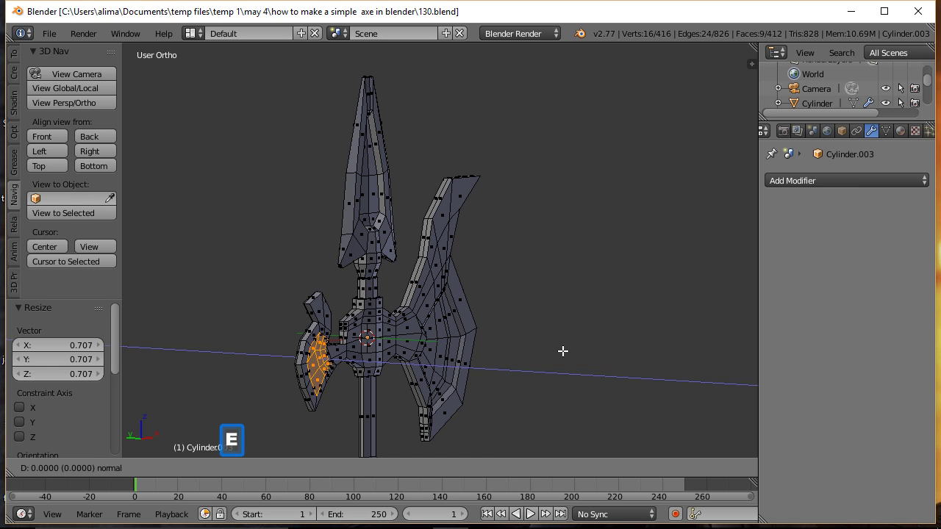
{"action": "right_click", "coordinate": [562, 351]}
{"action": "middle_click_drag", "start_coordinate": [346, 360], "coordinate": [392, 393]}
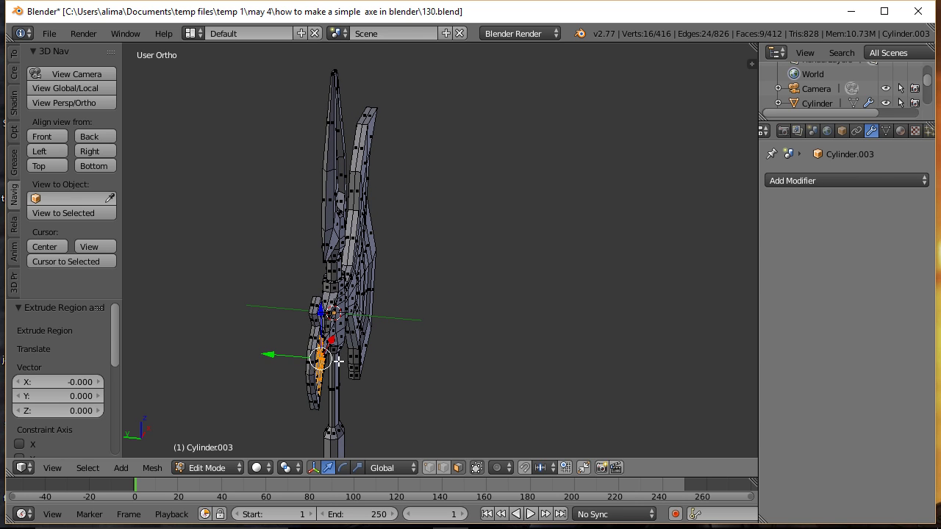
{"action": "type", "text": "gy"}
{"action": "type", "text": "0.2002 (0.2002) global"}
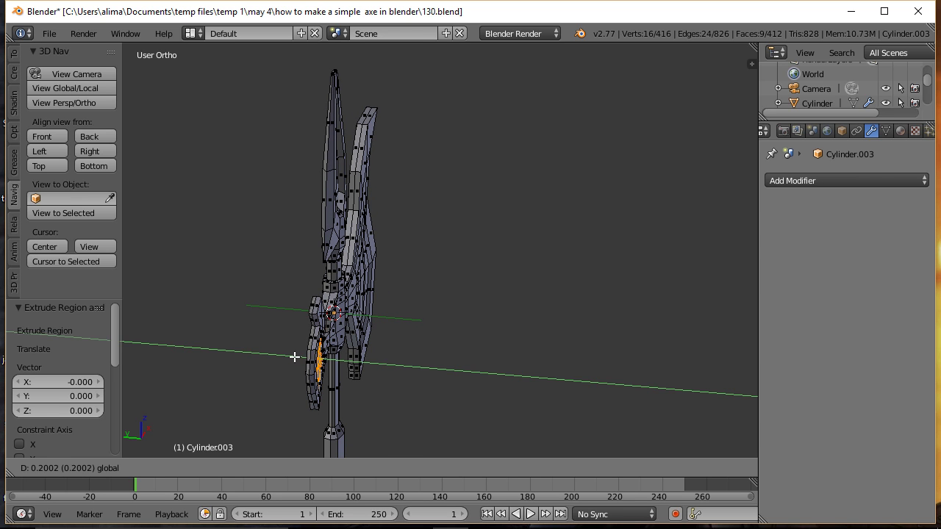
{"action": "key", "text": "Return"}
Scale the small blade's recessed faces down slightly, deselect everything and save as 131.blend
{"action": "middle_click_drag", "start_coordinate": [404, 340], "coordinate": [375, 347]}
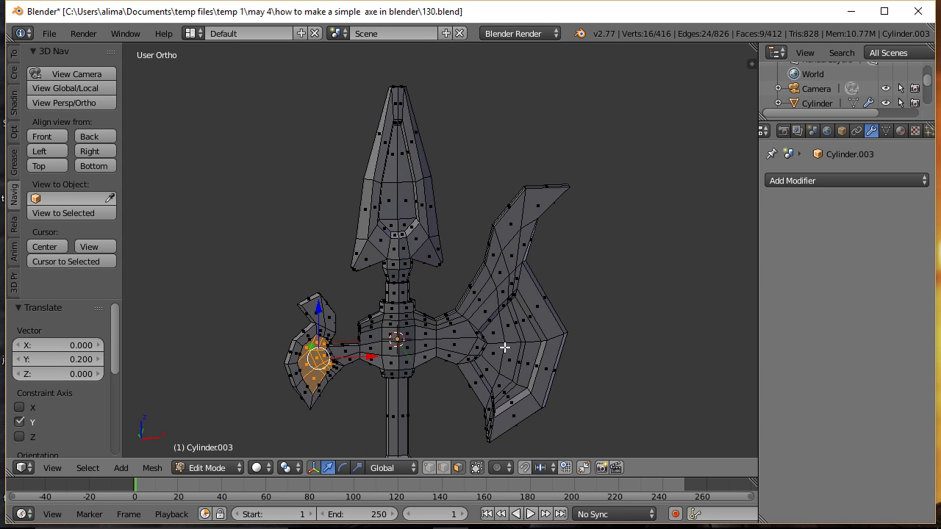
{"action": "key", "text": "s"}
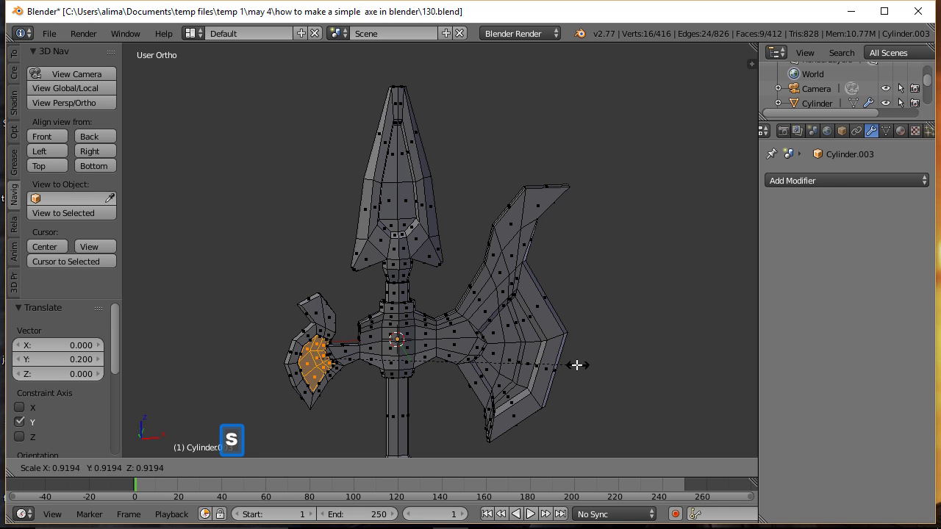
{"action": "left_click", "coordinate": [565, 365]}
{"action": "key", "text": "a"}
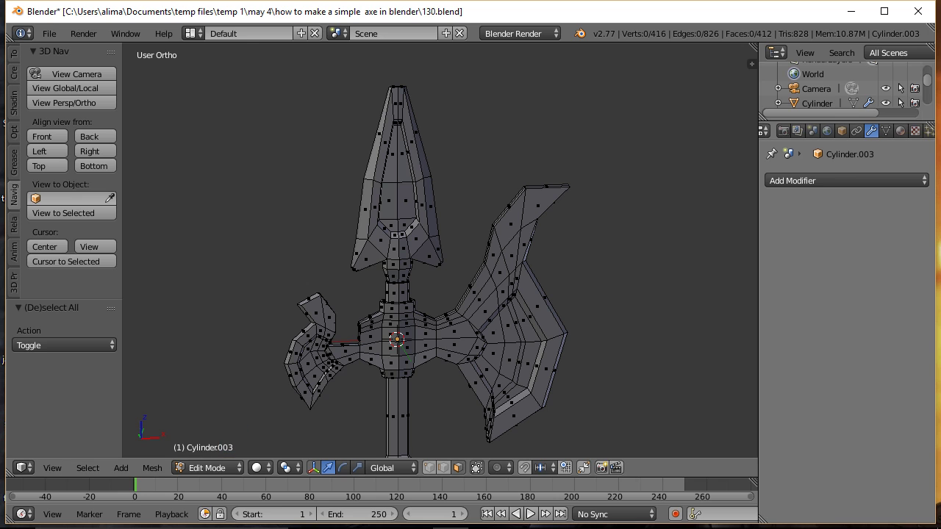
{"action": "key", "text": "ctrl+alt+s"}
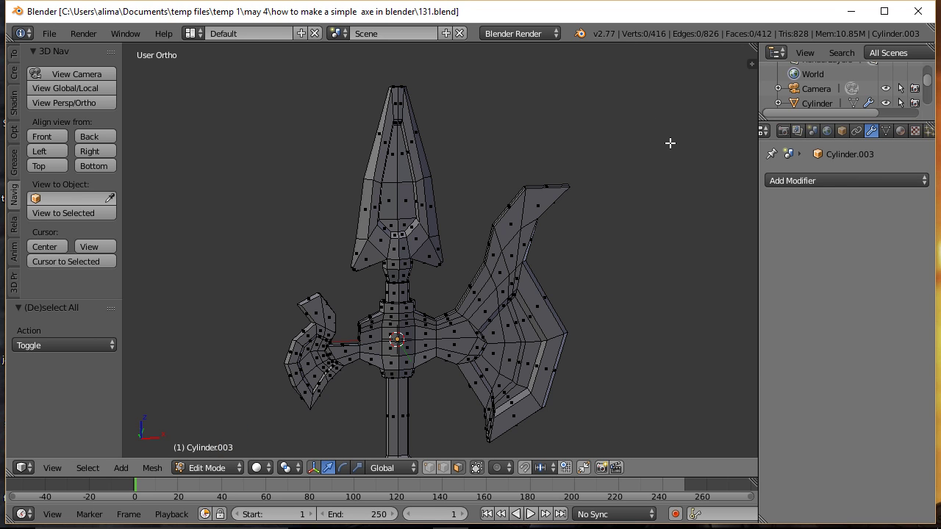
Switch to Object Mode, save as 132.blend and show the first layer containing the original double-bladed axe
{"action": "middle_click_drag", "start_coordinate": [668, 139], "coordinate": [657, 209], "text": "ctrl"}
{"action": "middle_click_drag", "start_coordinate": [595, 358], "coordinate": [614, 273], "text": "shift"}
{"action": "left_click", "coordinate": [237, 467]}
{"action": "left_click", "coordinate": [236, 451]}
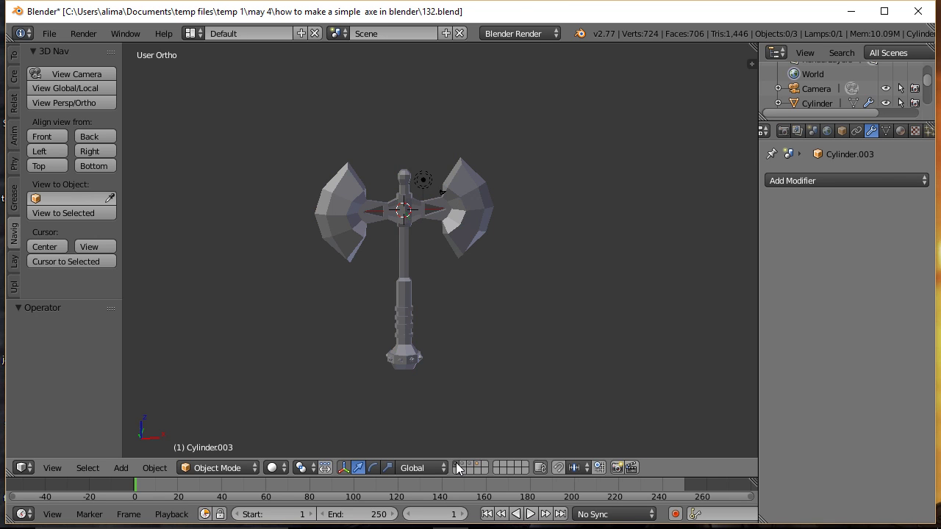
Select the original mirrored axe, switch to front view, enter Edit Mode and save as 134.blend
{"action": "right_click", "coordinate": [477, 228]}
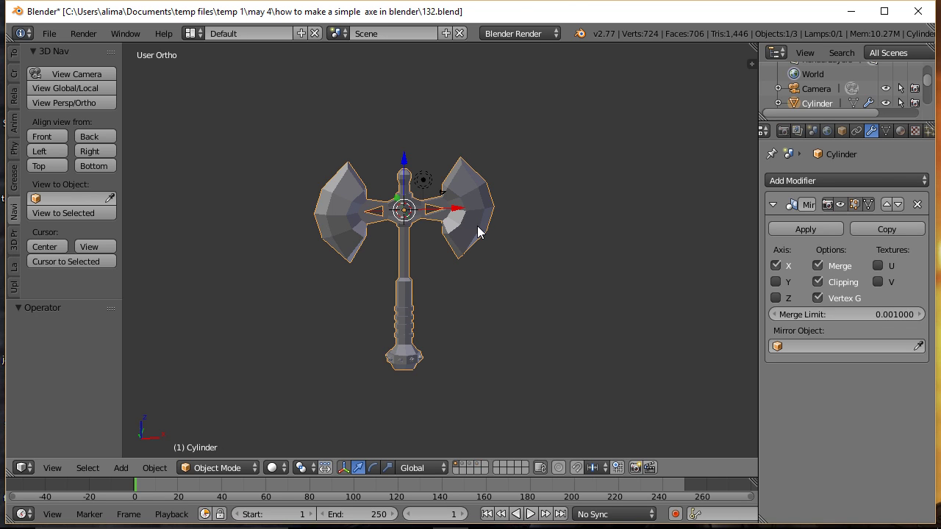
{"action": "left_click", "coordinate": [57, 137]}
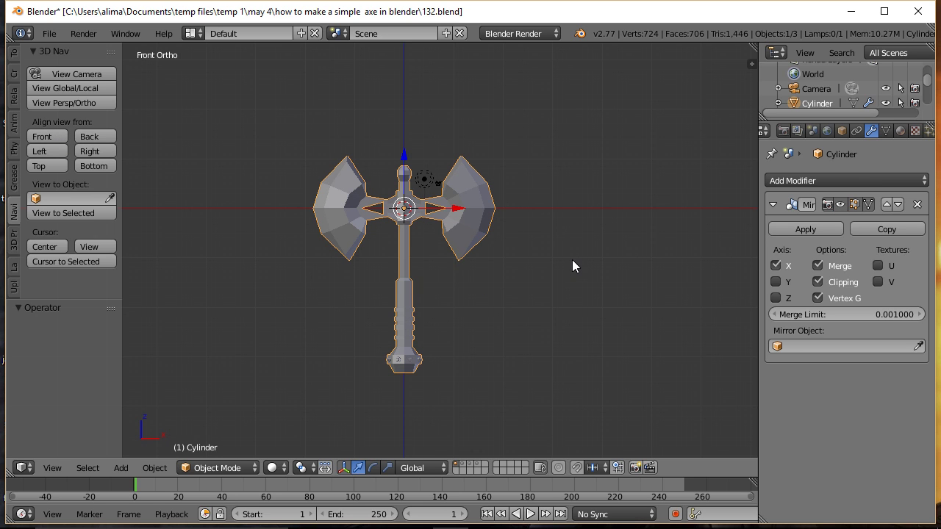
{"action": "left_click", "coordinate": [250, 468]}
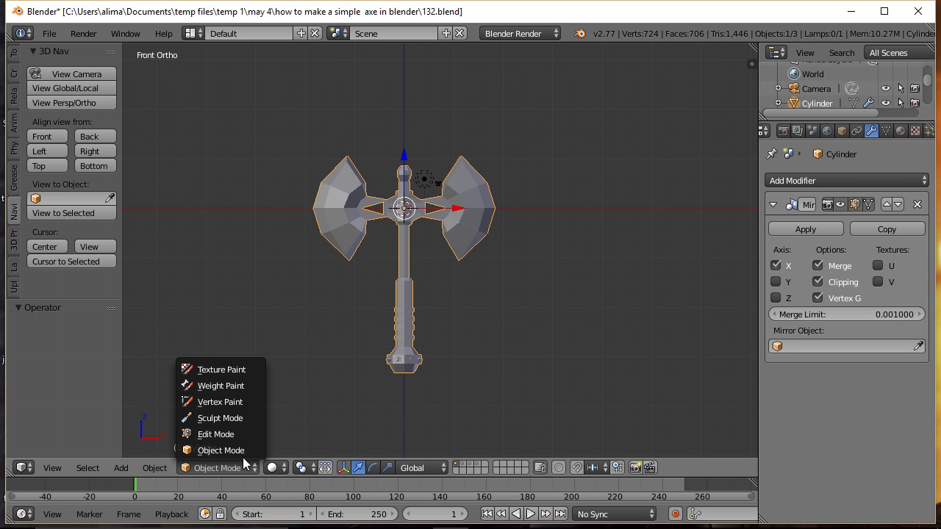
{"action": "left_click", "coordinate": [236, 435]}
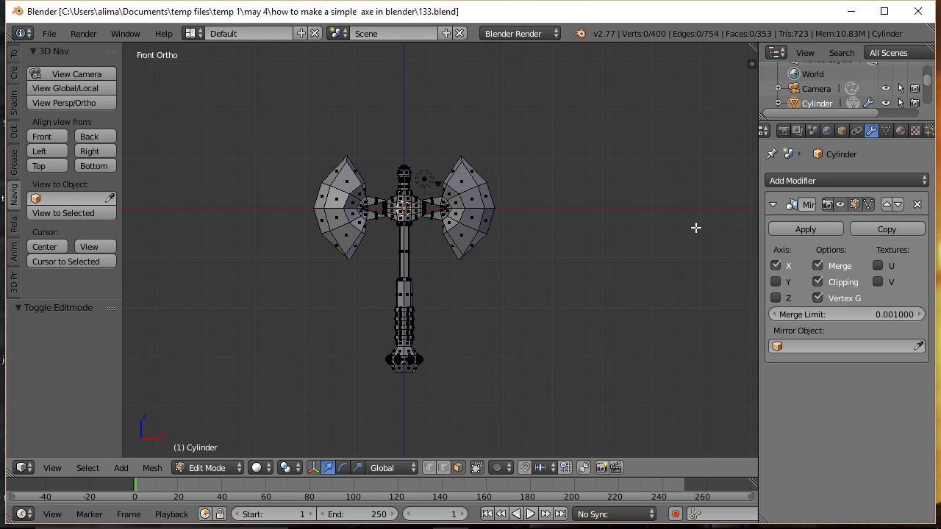
{"action": "key", "text": "ctrl+alt+s"}
Set the shading to Wireframe, select the whole axe mesh and deselect the faces at the top of the shaft's knob
{"action": "key", "text": "z"}
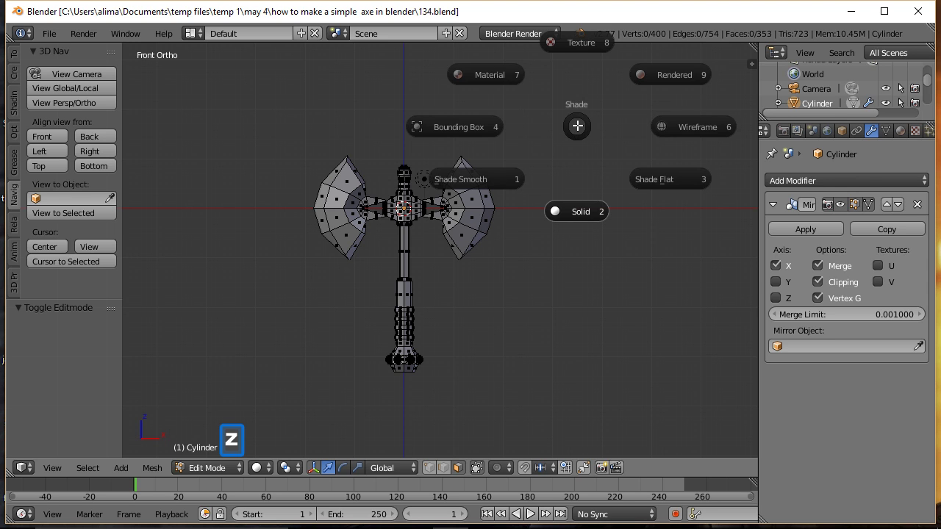
{"action": "left_click", "coordinate": [634, 126]}
{"action": "key", "text": "a"}
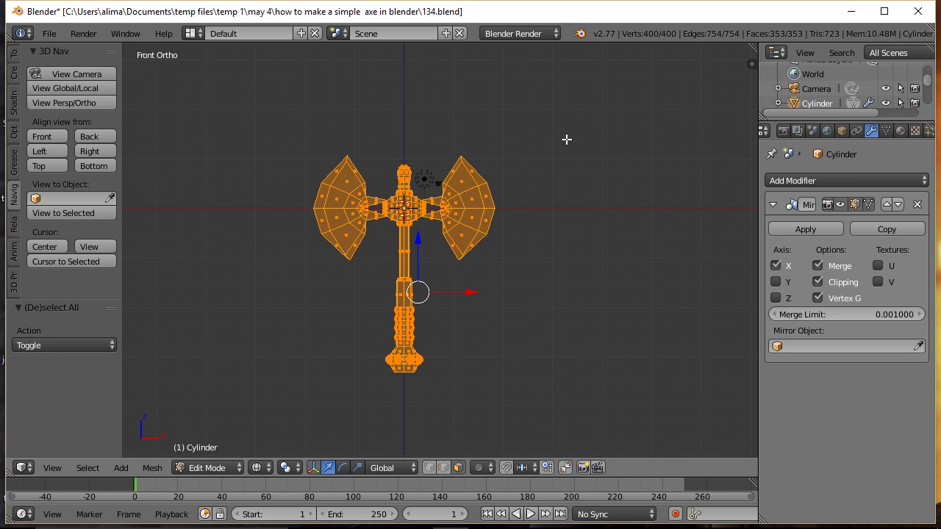
{"action": "key", "text": "c"}
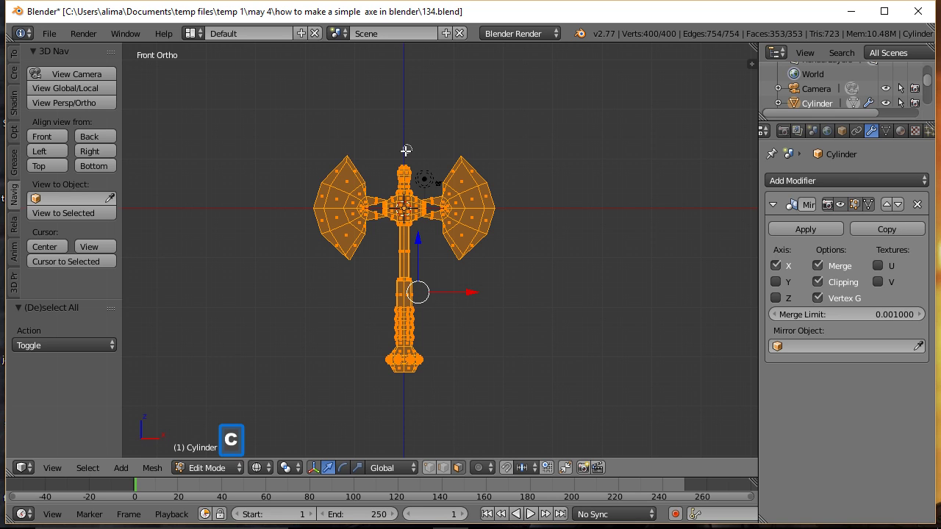
{"action": "middle_click_drag", "start_coordinate": [402, 161], "coordinate": [397, 167]}
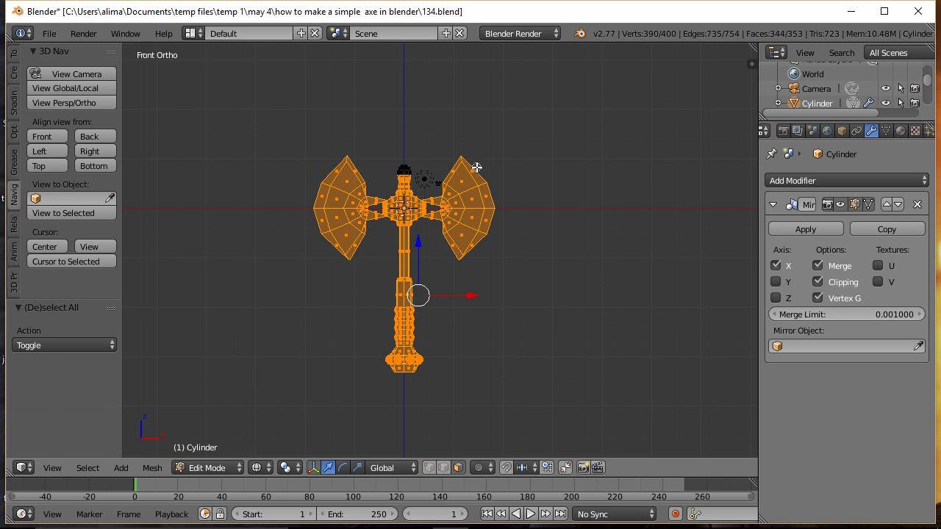
Deselect the outer row of faces along the axe blades' curved cutting edges, from the upper tip to the lower tip
{"action": "middle_click_drag", "start_coordinate": [479, 175], "coordinate": [495, 193]}
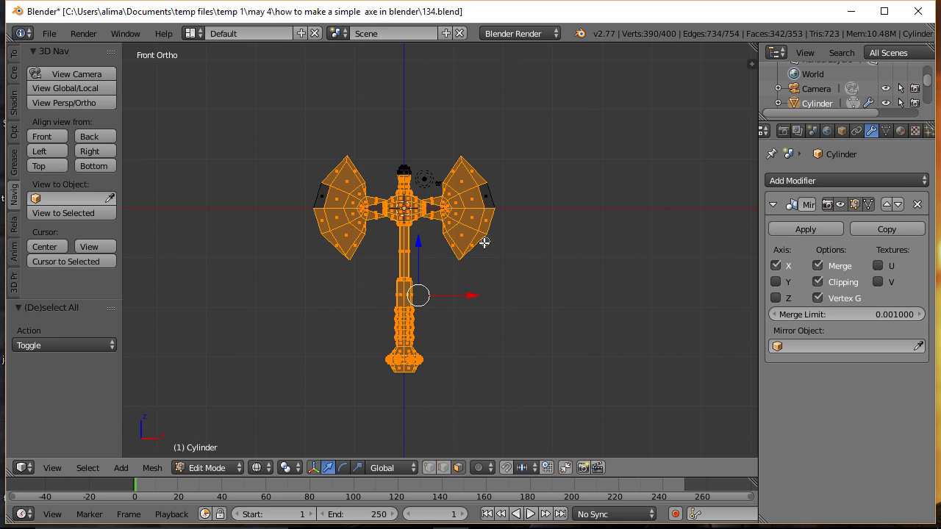
{"action": "mouse_move", "coordinate": [486, 233]}
{"action": "middle_mouse_down"}
{"action": "mouse_move", "coordinate": [494, 207]}
{"action": "mouse_move", "coordinate": [483, 227]}
{"action": "middle_mouse_up"}
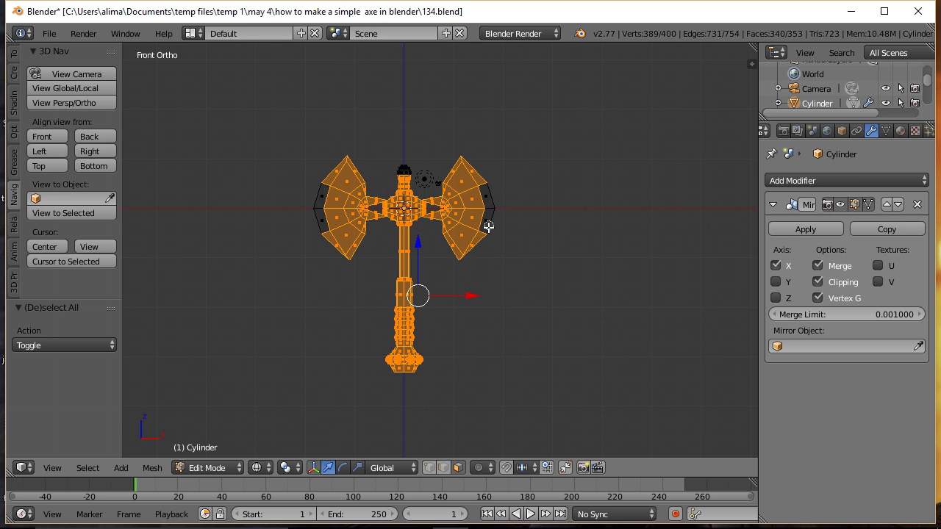
{"action": "middle_click_drag", "start_coordinate": [477, 245], "coordinate": [483, 237]}
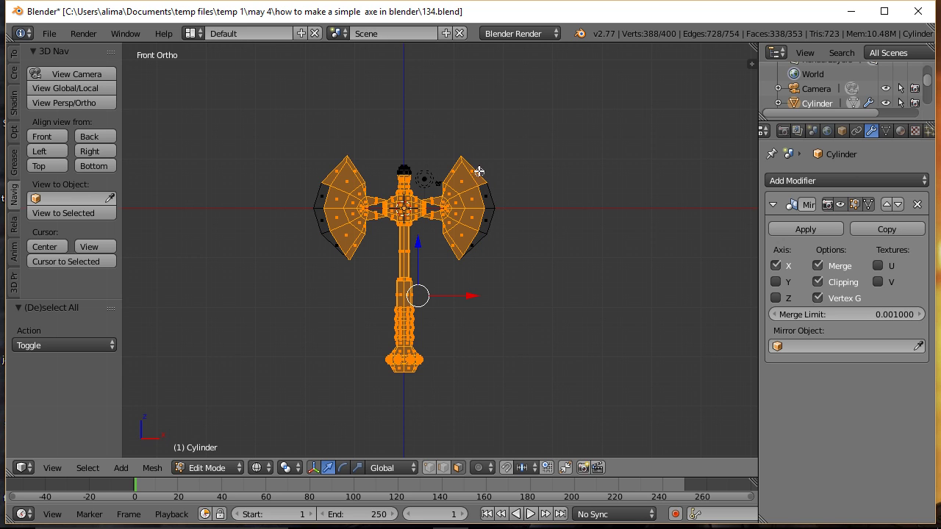
{"action": "middle_click_drag", "start_coordinate": [471, 162], "coordinate": [478, 178]}
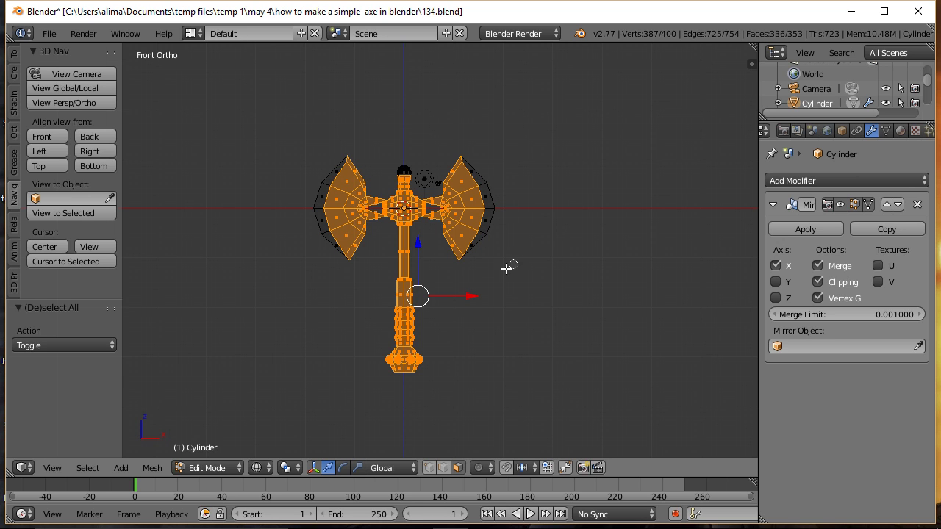
Deselect the thin shaft's faces and the plain section above the ribbed grip, and save as 135.blend
{"action": "middle_click_drag", "start_coordinate": [401, 254], "coordinate": [404, 255]}
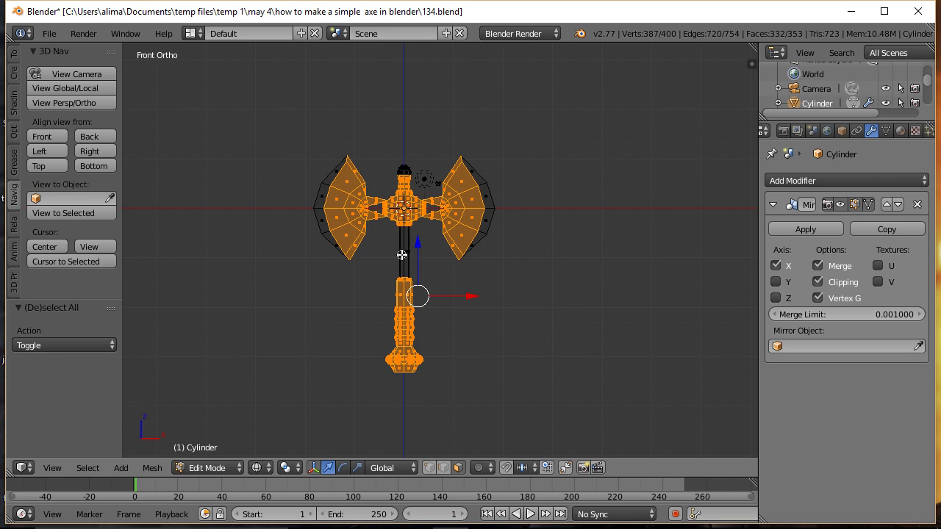
{"action": "middle_click_drag", "start_coordinate": [431, 297], "coordinate": [389, 296]}
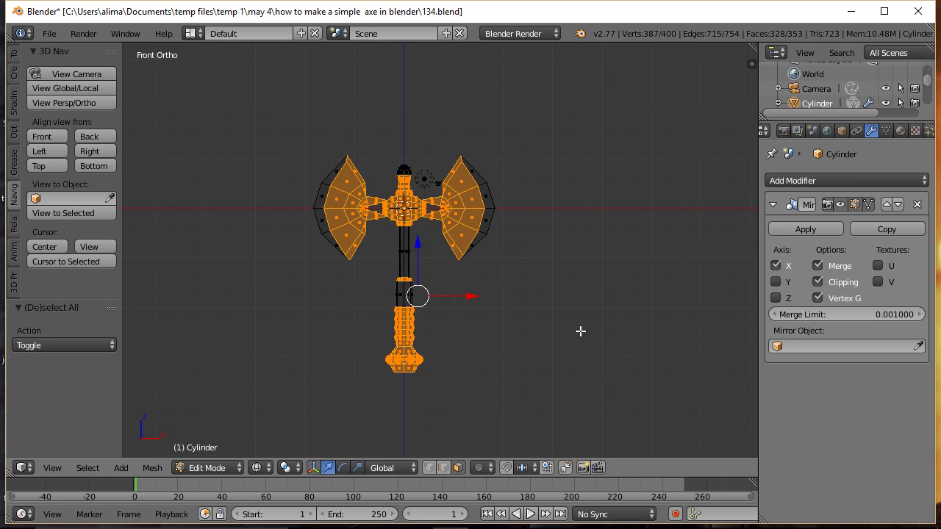
{"action": "key", "text": "ctrl+shift+s"}
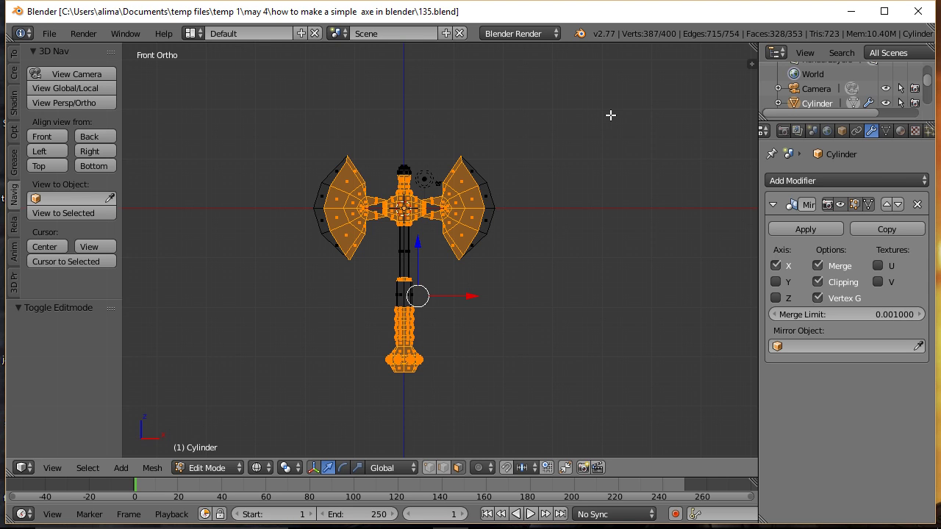
Apply an edge crease of 1.000 to all selected edges of the axe
{"action": "key", "text": "n"}
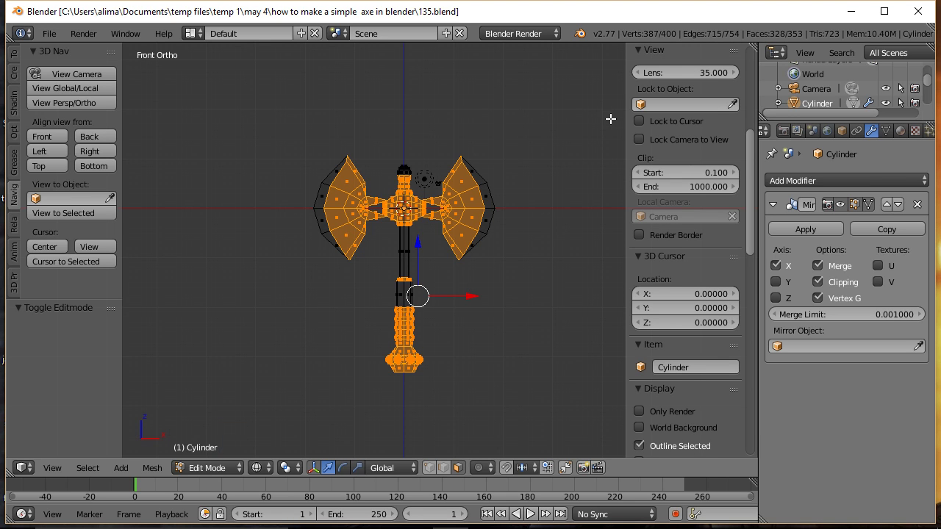
{"action": "left_click_drag", "start_coordinate": [753, 155], "coordinate": [759, 68]}
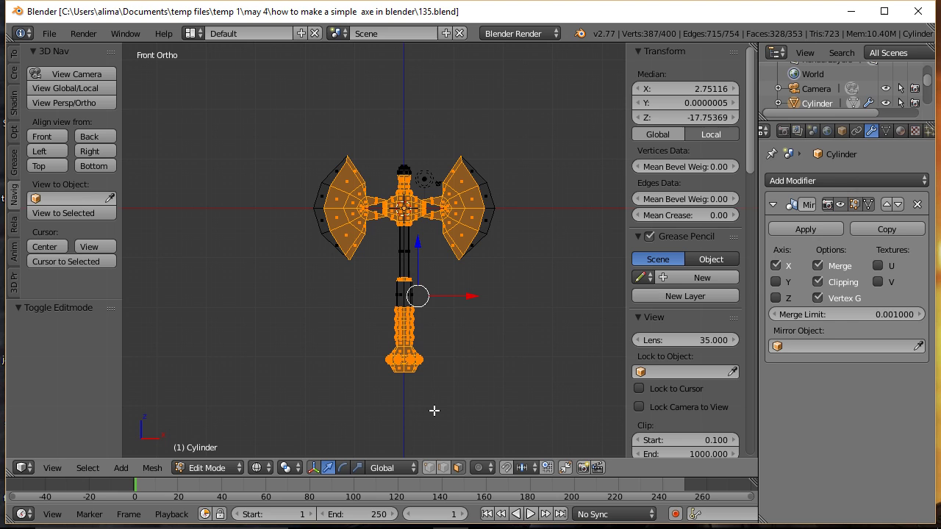
{"action": "key", "text": "shift+e"}
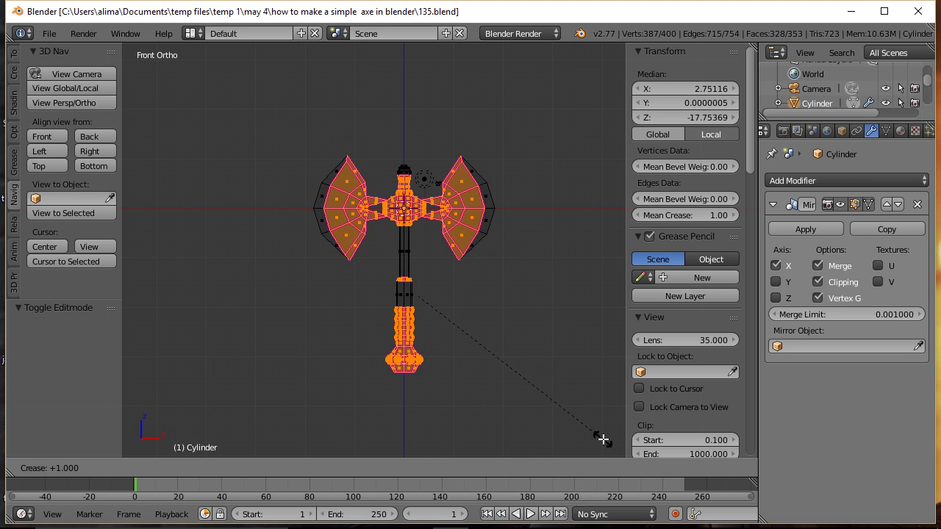
{"action": "left_click", "coordinate": [602, 439]}
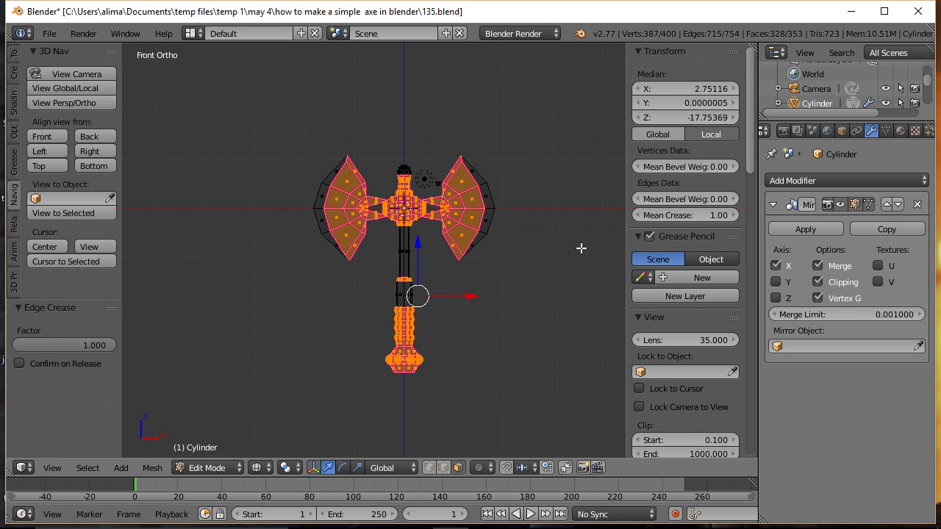
{"action": "key", "text": "n"}
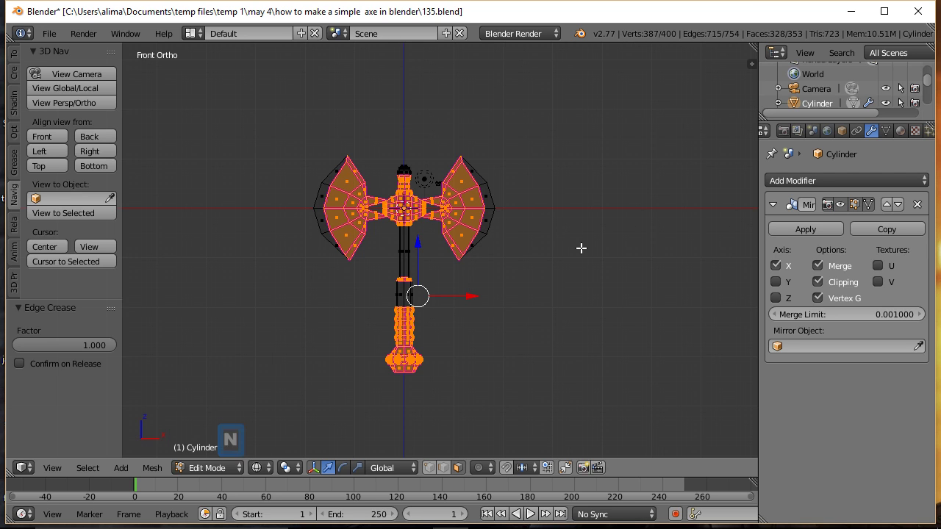
Set the shading to Solid, deselect the whole mesh and save as 136.blend
{"action": "key", "text": "z"}
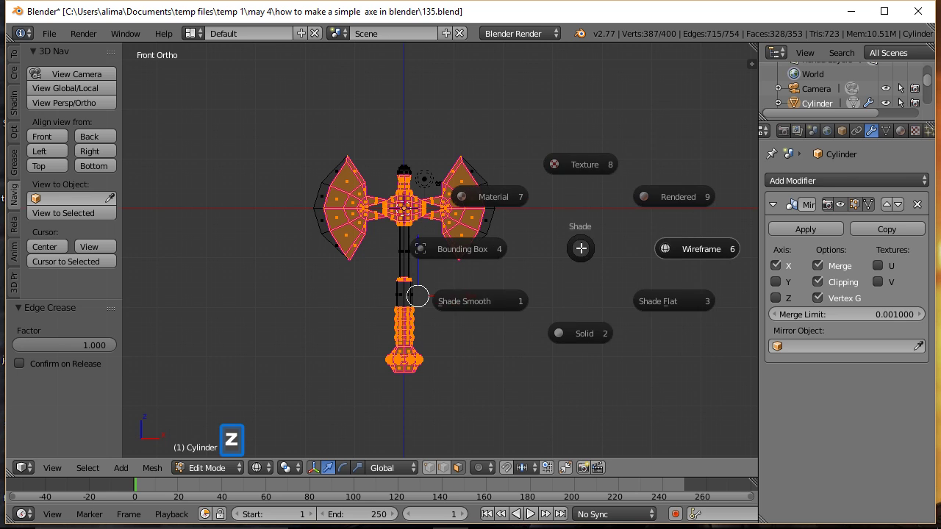
{"action": "left_click", "coordinate": [575, 333]}
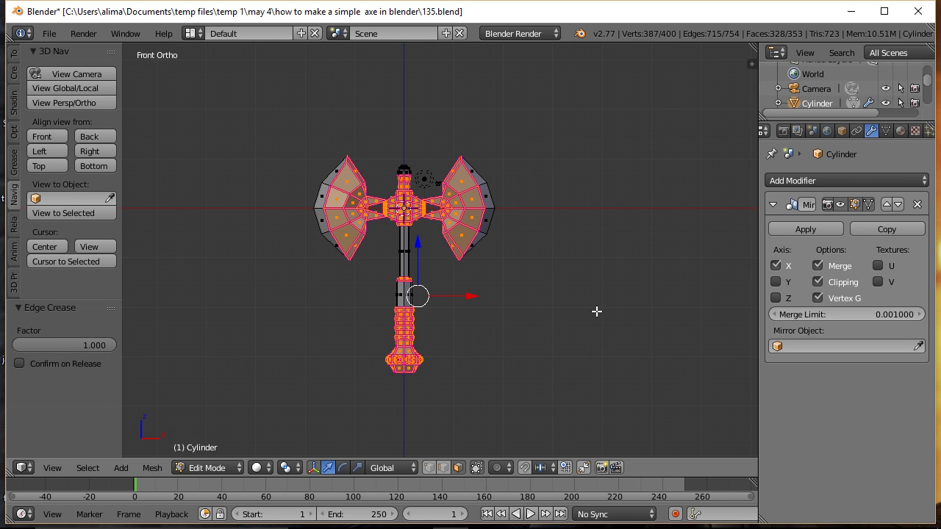
{"action": "key", "text": "a"}
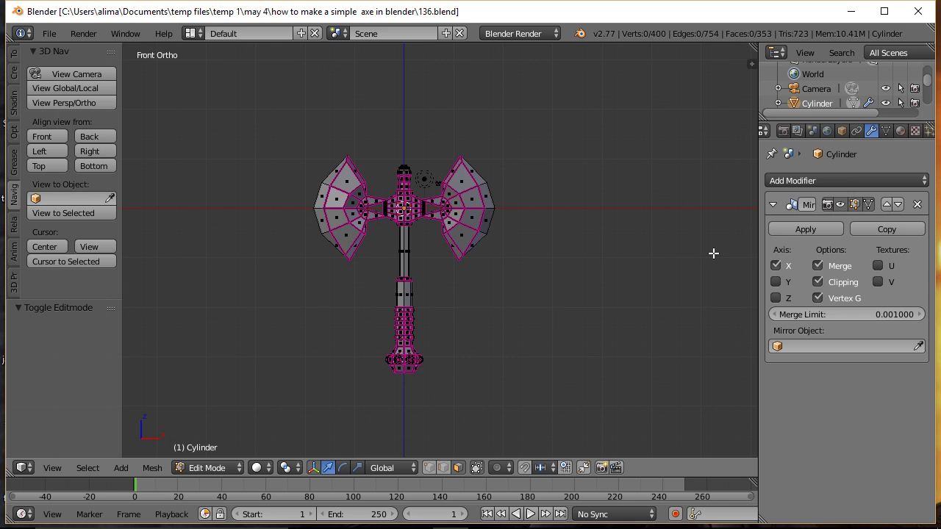
Select the whole mesh, add a level 2 Subdivision Surface modifier and adjust the edit cage to the modifier result
{"action": "left_click", "coordinate": [925, 184]}
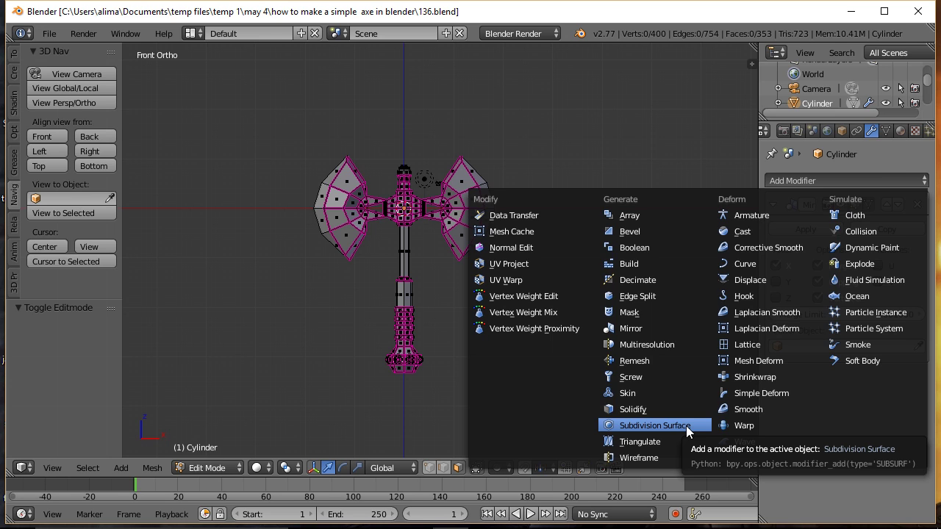
{"action": "left_click", "coordinate": [631, 328]}
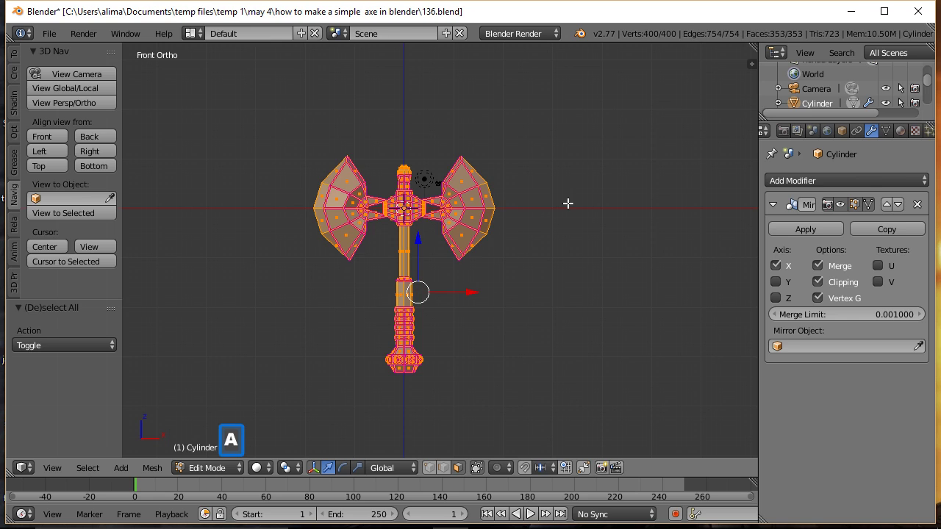
{"action": "key", "text": "ctrl"}
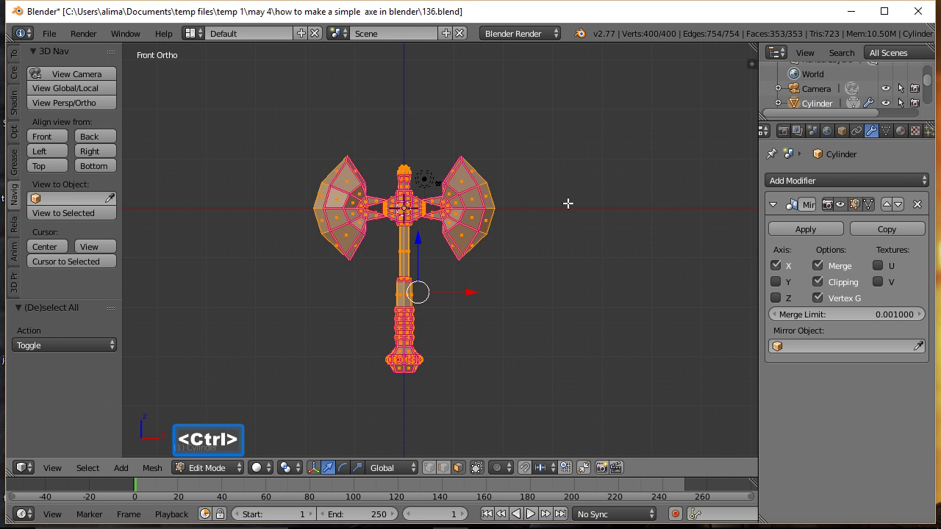
{"action": "key", "text": "ctrl+2"}
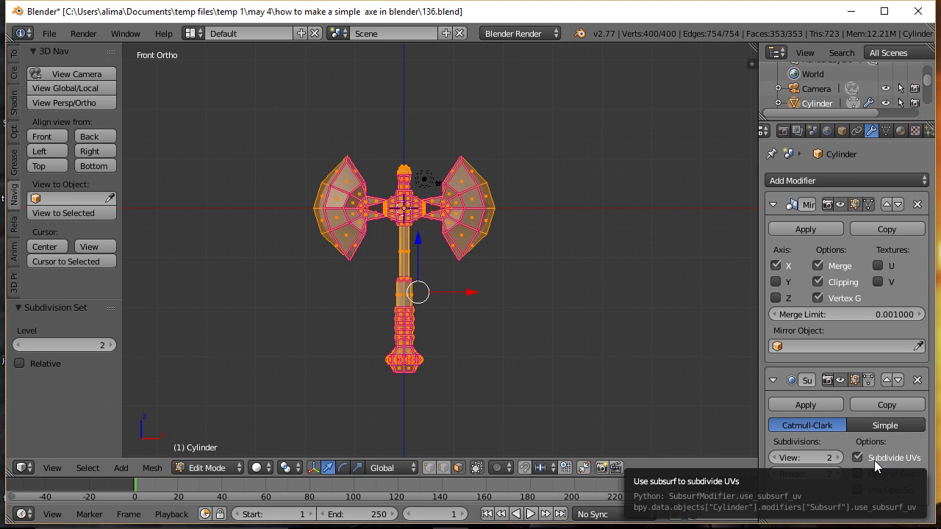
{"action": "left_click", "coordinate": [868, 381]}
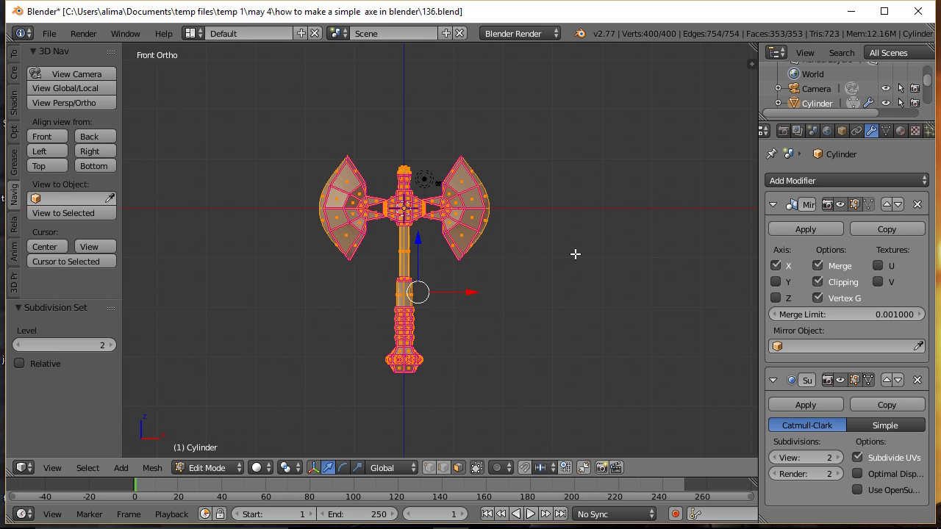
Shade all faces of the axe smooth, save as 137.blend and deselect everything
{"action": "key", "text": "z"}
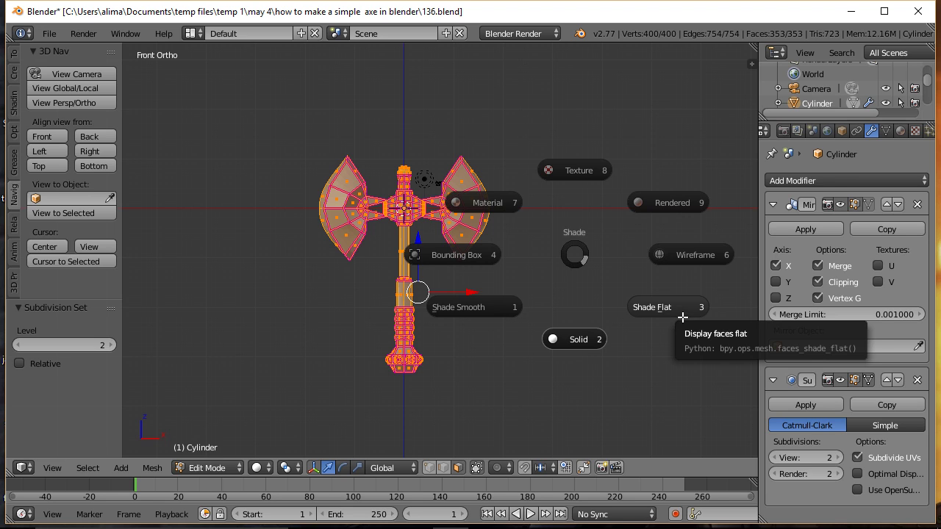
{"action": "left_click", "coordinate": [483, 312]}
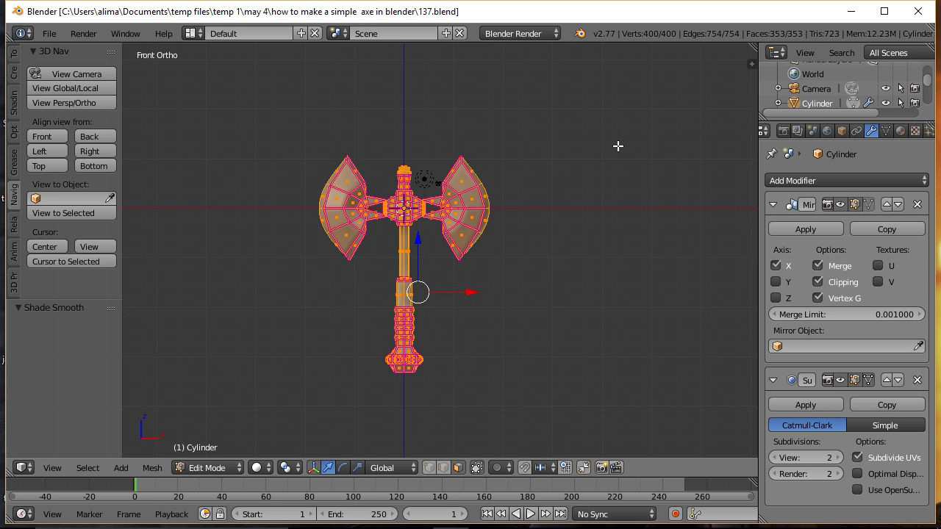
{"action": "key", "text": "a"}
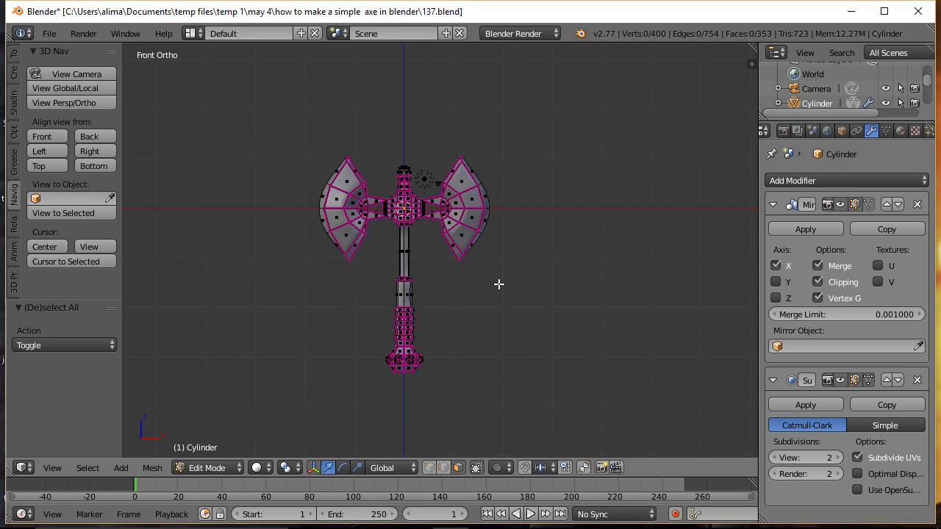
Turn off the Creases overlay in the mesh display settings
{"action": "key", "text": "n"}
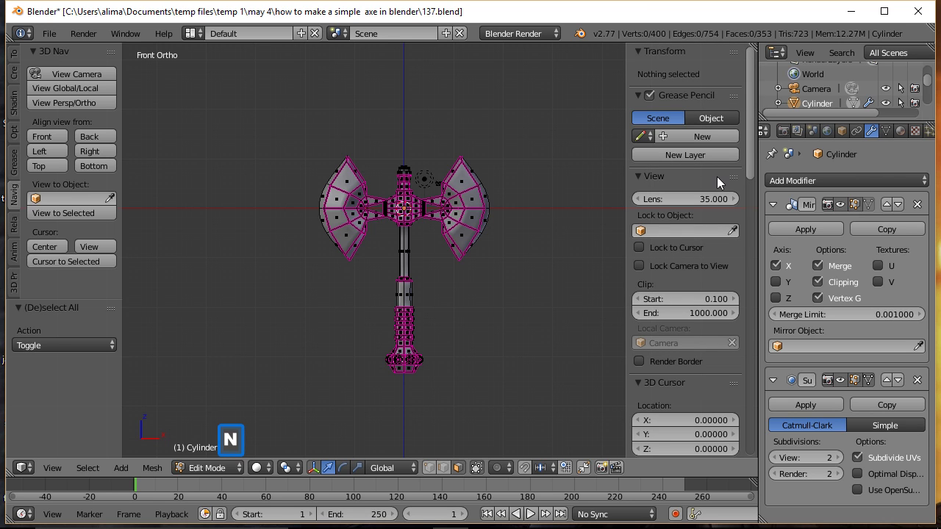
{"action": "mouse_move", "coordinate": [752, 143]}
{"action": "left_mouse_down"}
{"action": "mouse_move", "coordinate": [771, 349]}
{"action": "mouse_move", "coordinate": [681, 349]}
{"action": "left_mouse_up"}
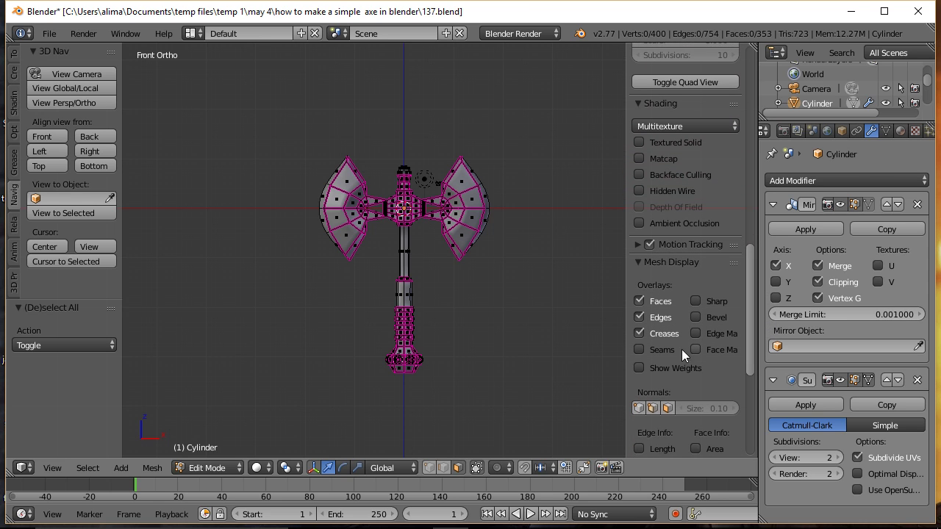
{"action": "left_click", "coordinate": [639, 333]}
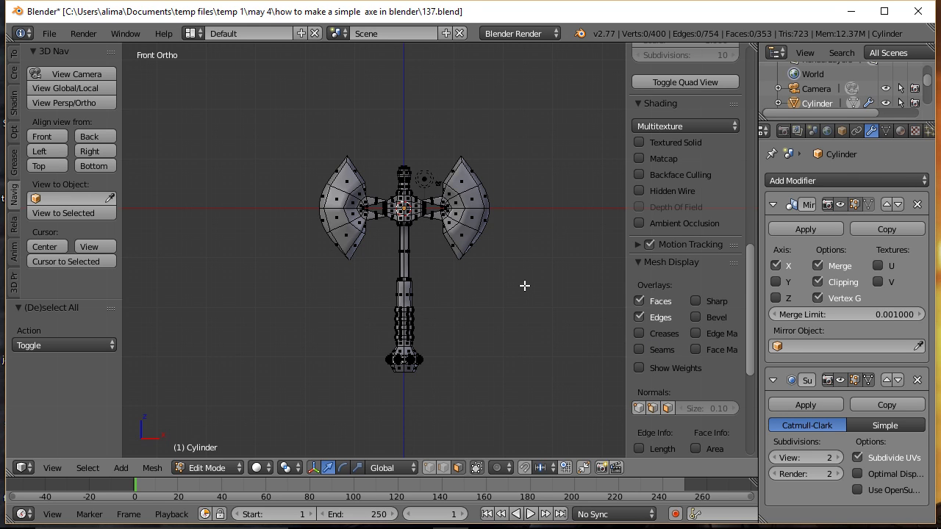
{"action": "key", "text": "n"}
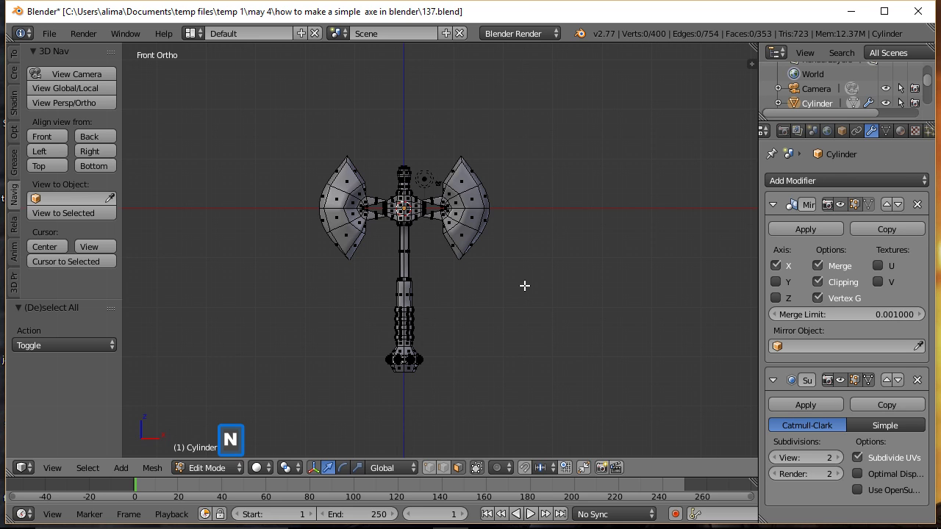
Switch the axe to Object Mode and save as 138.blend
{"action": "left_click", "coordinate": [230, 468]}
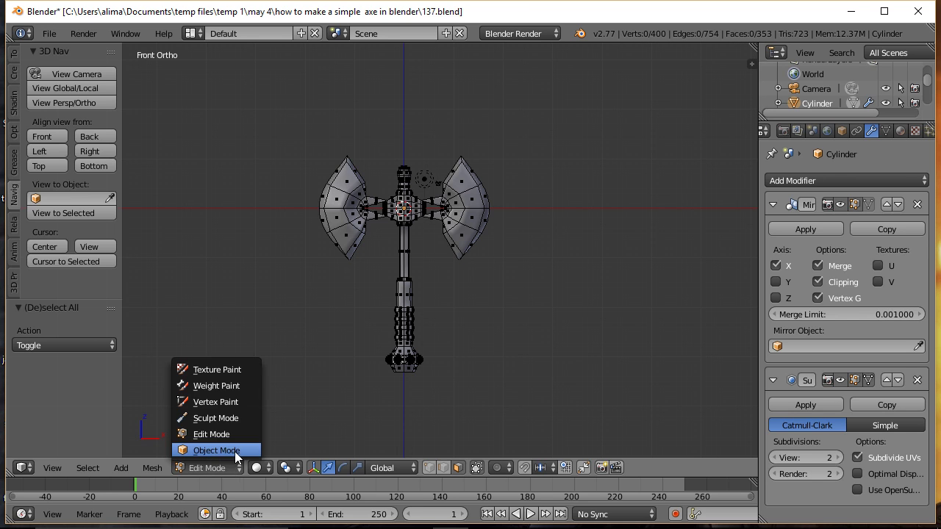
{"action": "left_click", "coordinate": [234, 450]}
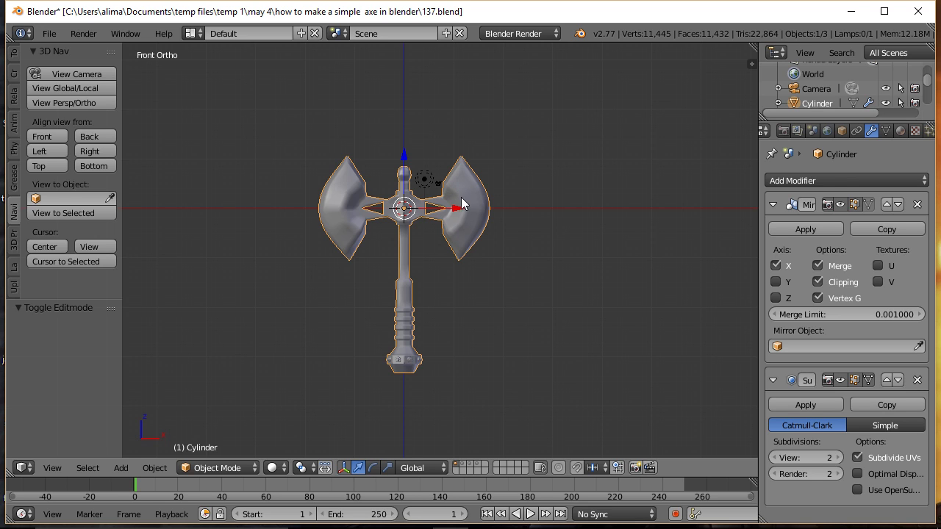
{"action": "key", "text": "ctrl+alt+s"}
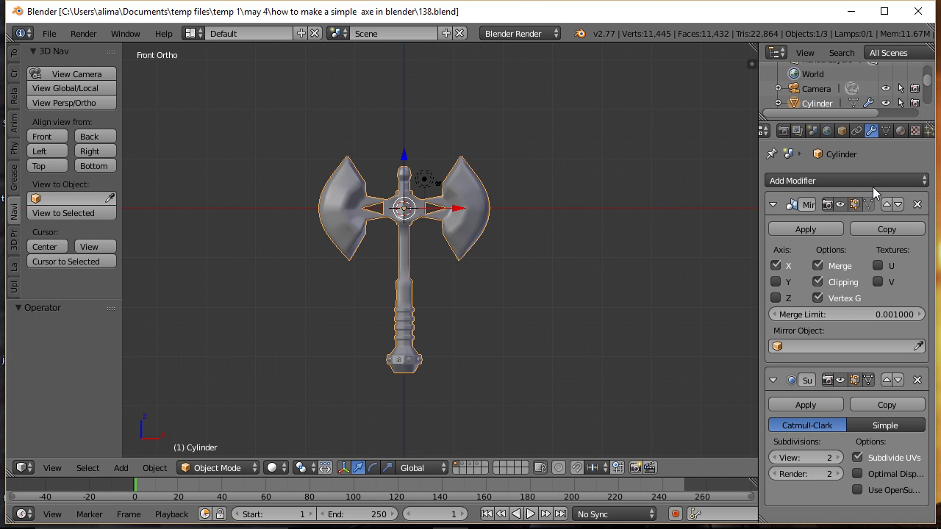
Add an Edge Split modifier to the axe and save as 140.blend
{"action": "left_click", "coordinate": [916, 185]}
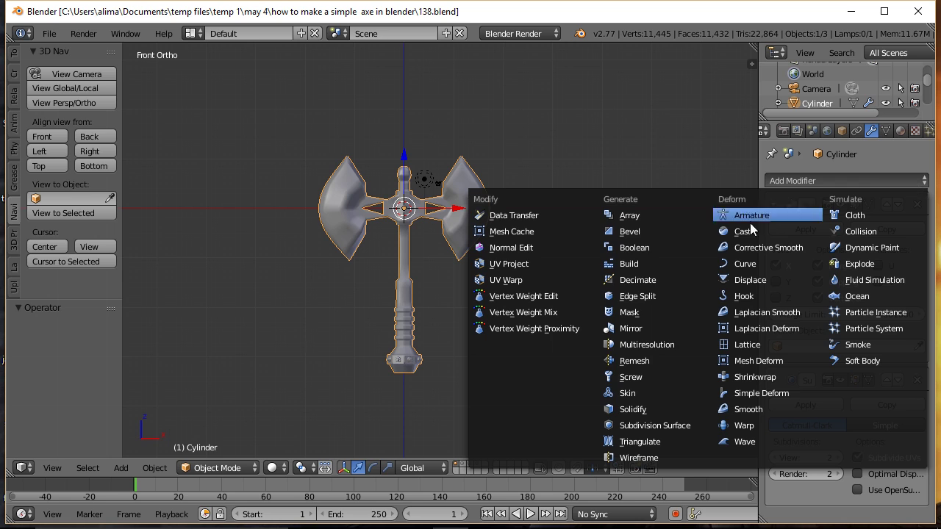
{"action": "left_click", "coordinate": [644, 296]}
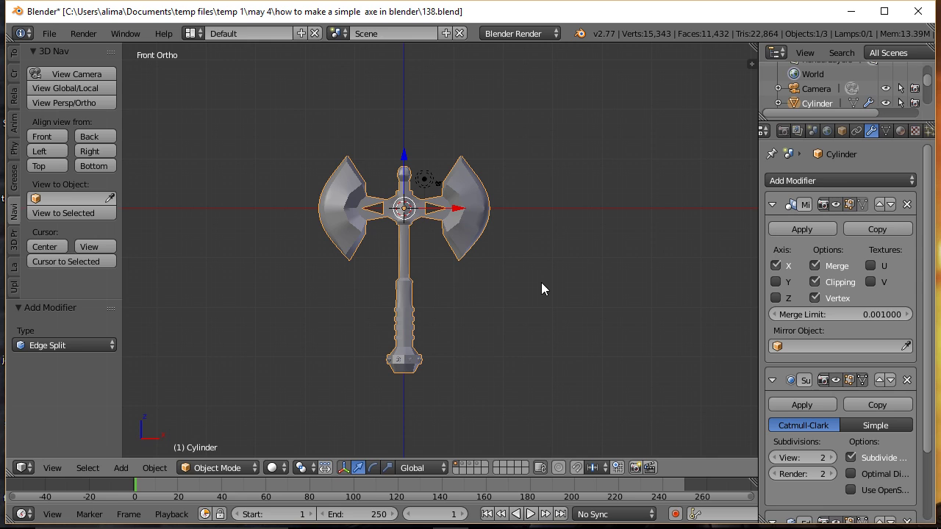
{"action": "key", "text": "ctrl+alt+s"}
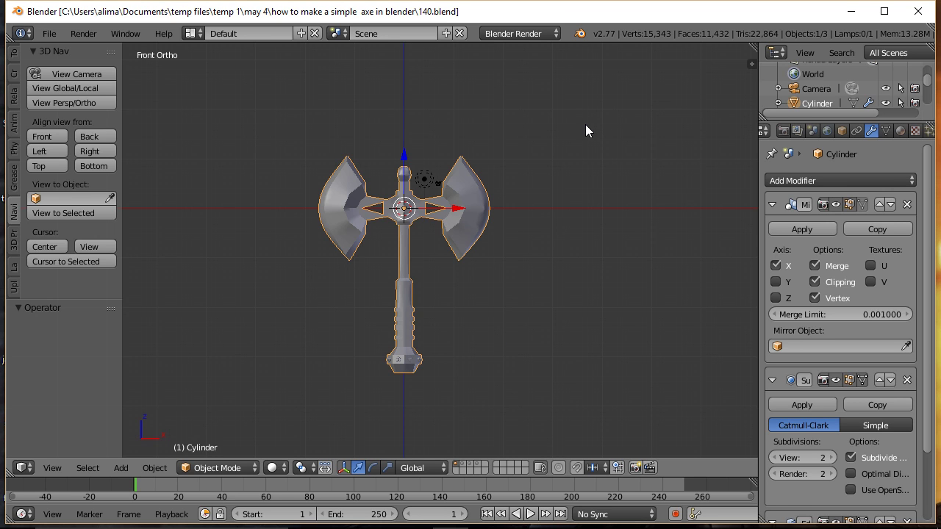
In Edit Mode, fill the open edge loop on the underside of the handle's pommel with a face, deselect everything and save as 141.blend
{"action": "left_click", "coordinate": [251, 467]}
{"action": "left_click", "coordinate": [245, 432]}
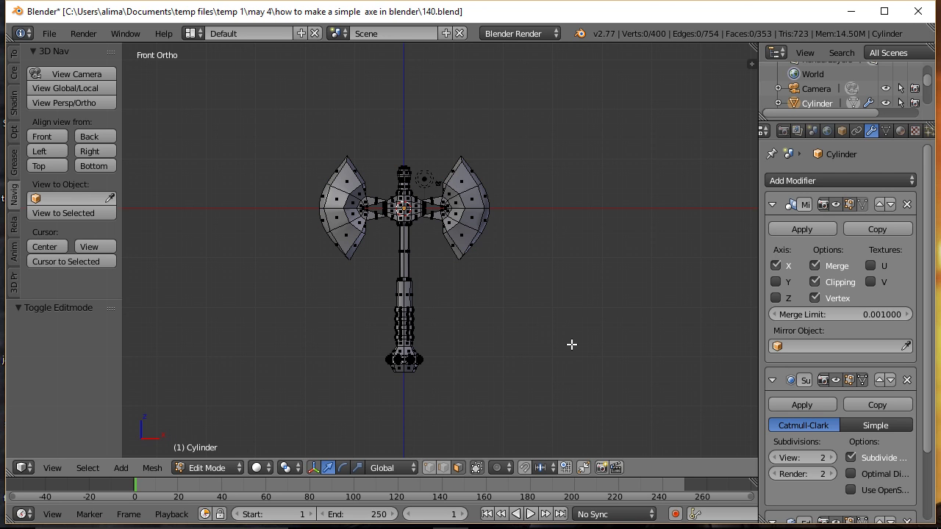
{"action": "middle_click_drag", "start_coordinate": [572, 343], "coordinate": [490, 292], "text": "shift"}
{"action": "middle_click_drag", "start_coordinate": [452, 331], "coordinate": [450, 232]}
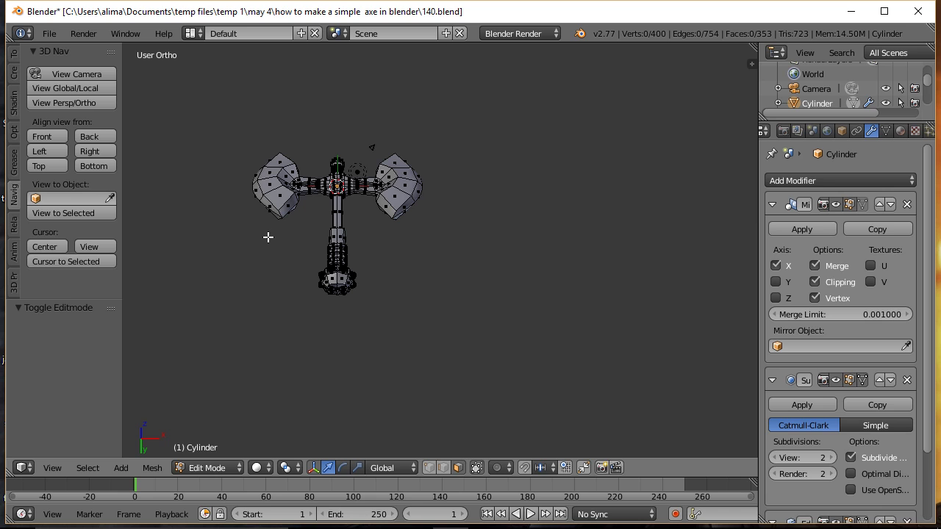
{"action": "key", "text": "b"}
{"action": "left_click_drag", "start_coordinate": [268, 236], "coordinate": [405, 336]}
{"action": "key", "text": "KP_Decimal"}
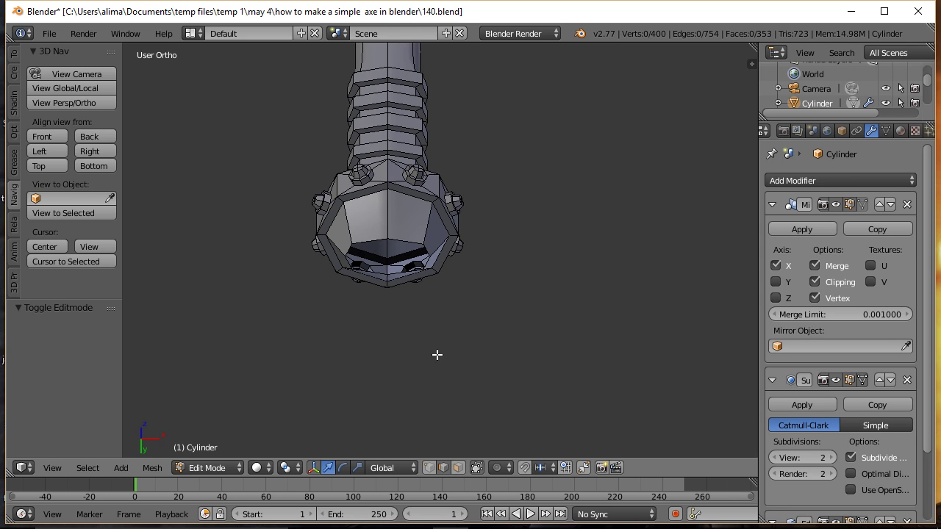
{"action": "left_click", "coordinate": [410, 245], "text": "alt"}
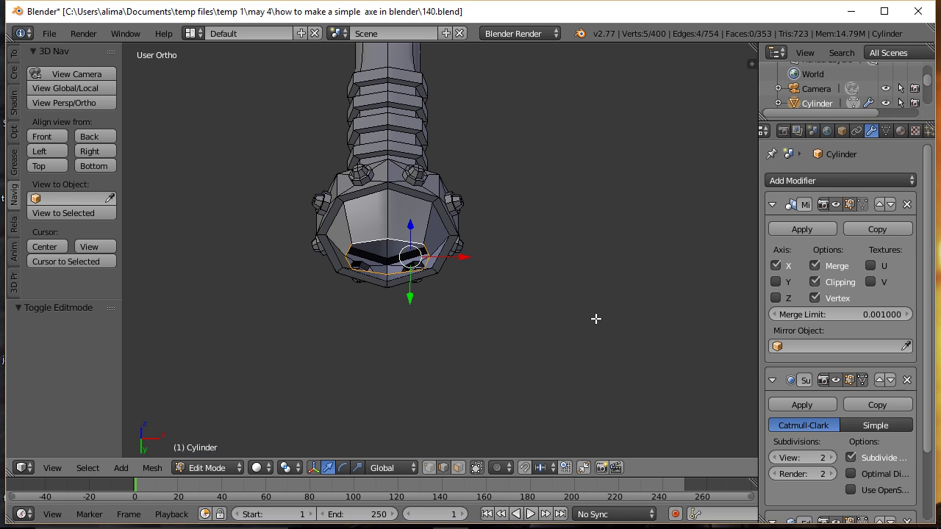
{"action": "key", "text": "f"}
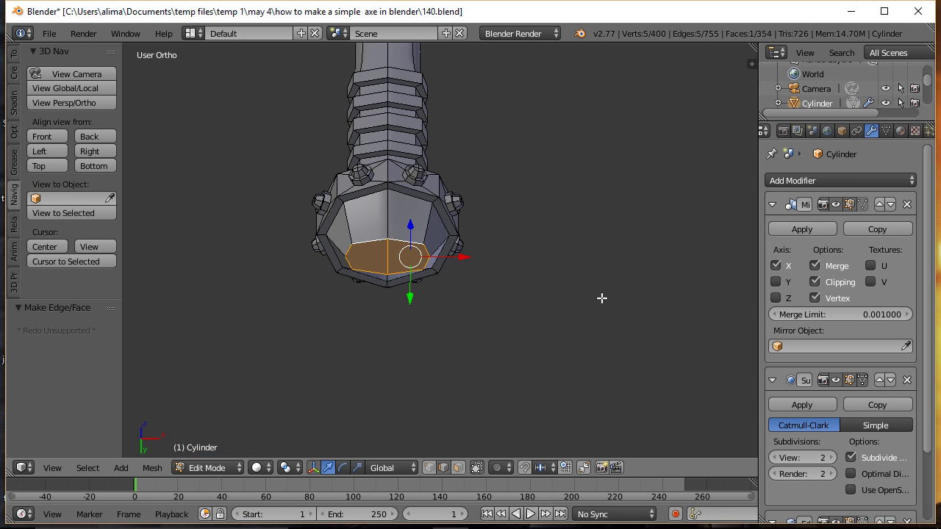
{"action": "key", "text": "a"}
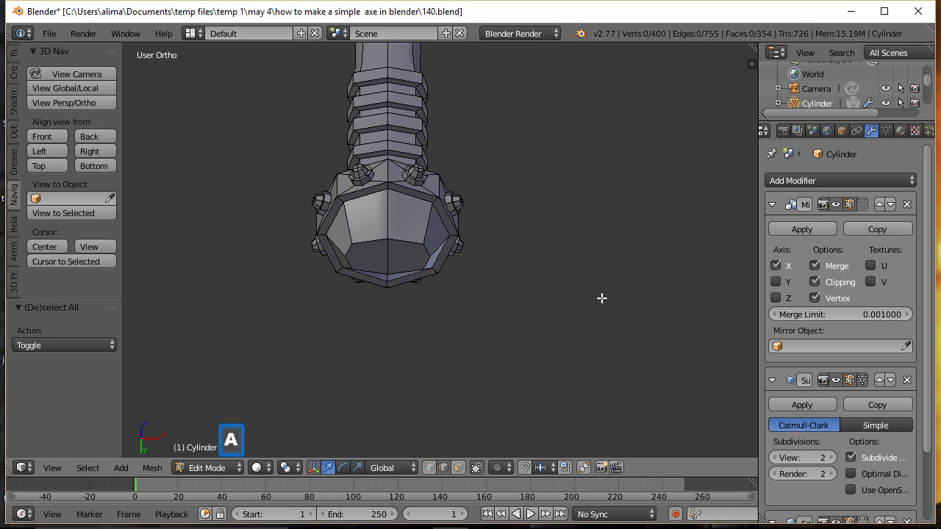
{"action": "key", "text": "ctrl+alt+s"}
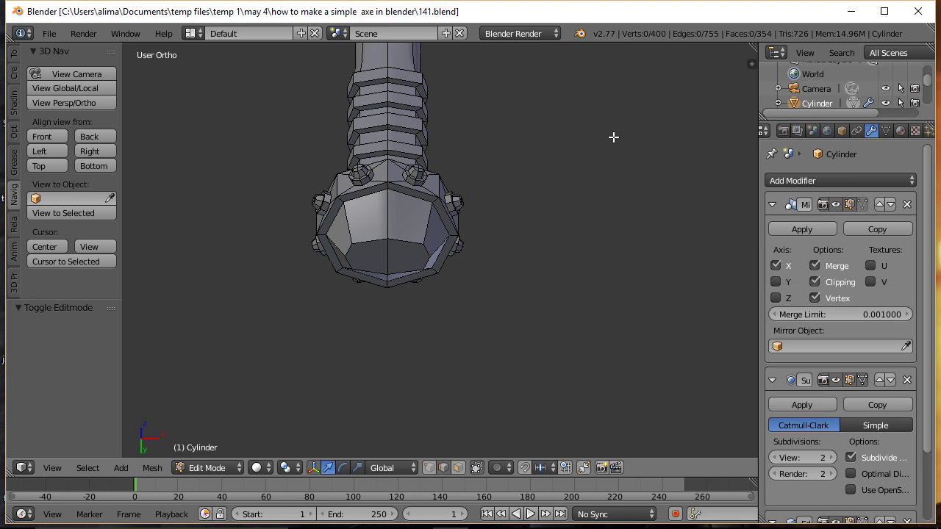
Return the axe to front view and Object Mode, and save the file as 142.blend
{"action": "key", "text": "ctrl"}
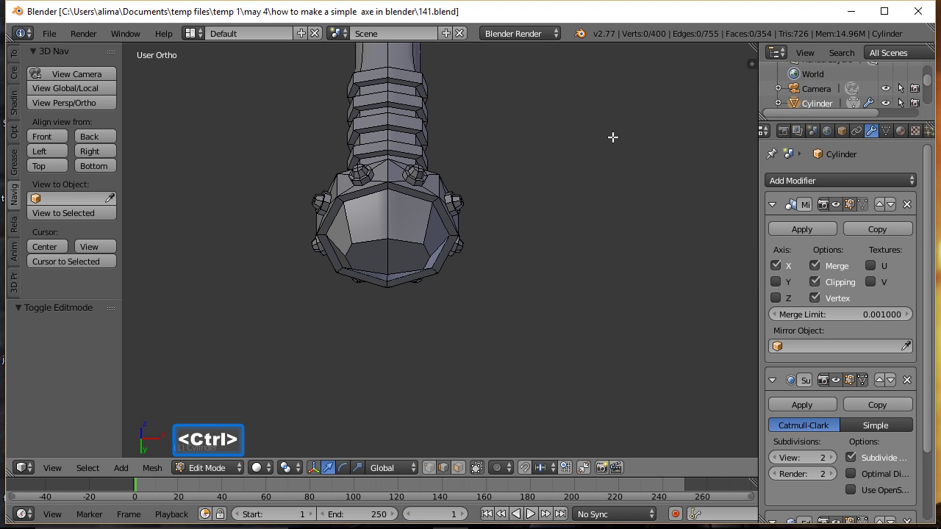
{"action": "middle_click_drag", "start_coordinate": [612, 137], "coordinate": [625, 269], "text": "ctrl"}
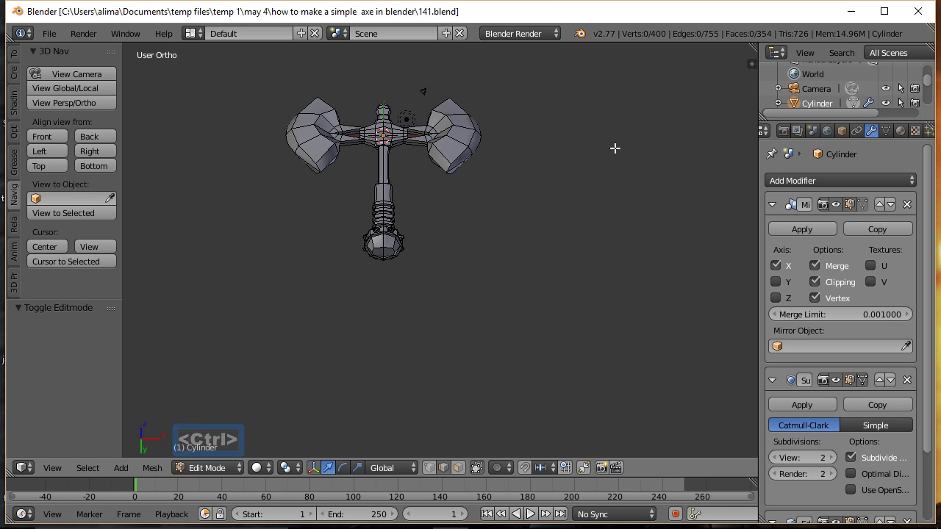
{"action": "middle_click_drag", "start_coordinate": [615, 148], "coordinate": [630, 288], "text": "shift"}
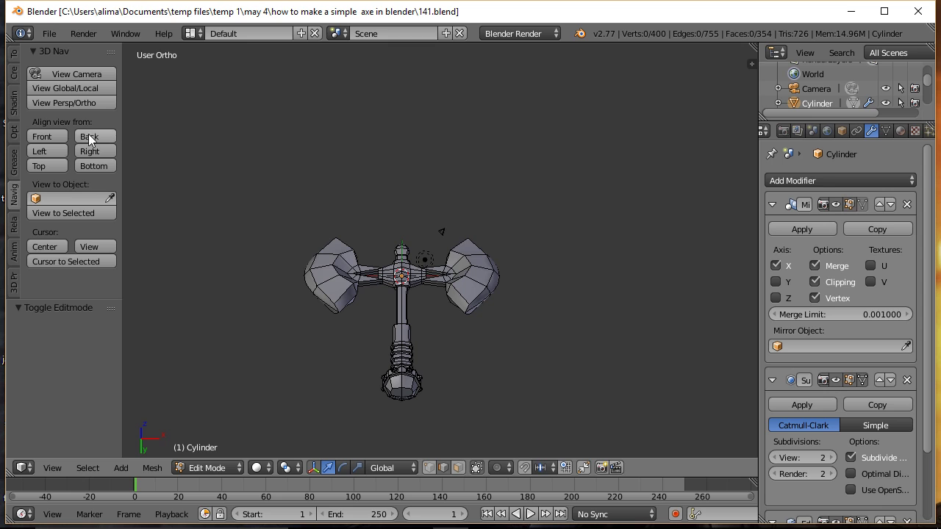
{"action": "left_click", "coordinate": [49, 135]}
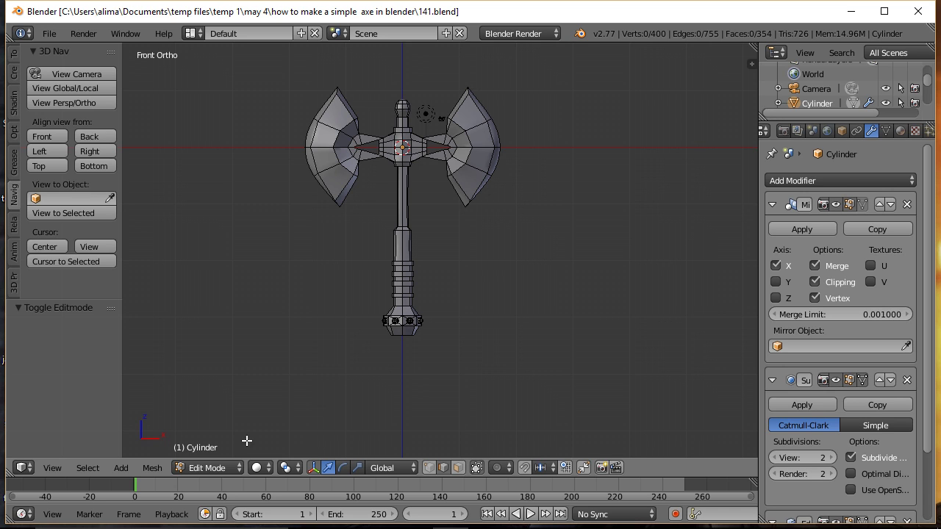
{"action": "left_click", "coordinate": [240, 470]}
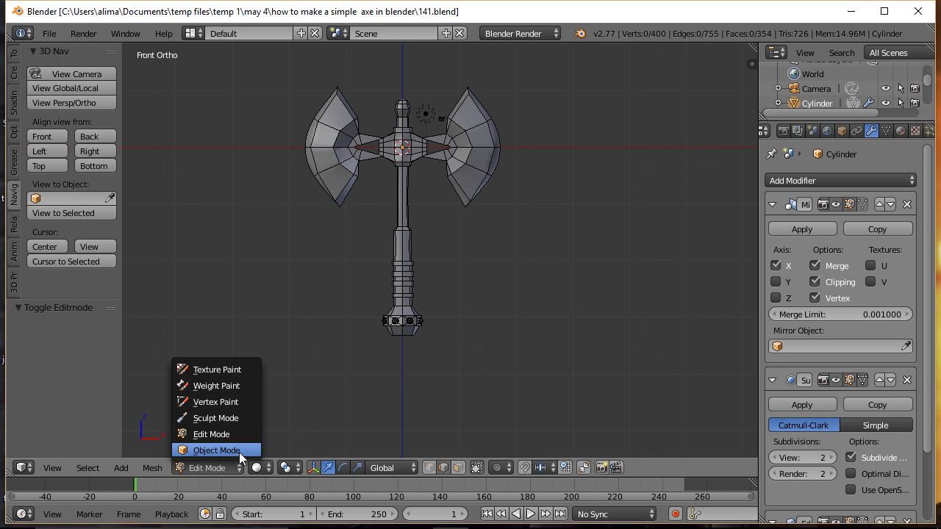
{"action": "left_click", "coordinate": [239, 452]}
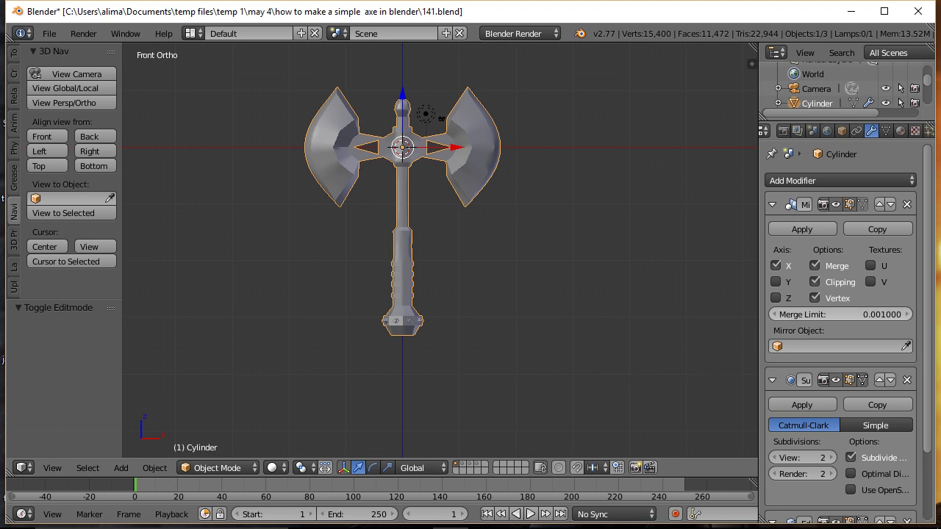
{"action": "key", "text": "ctrl+alt+s"}
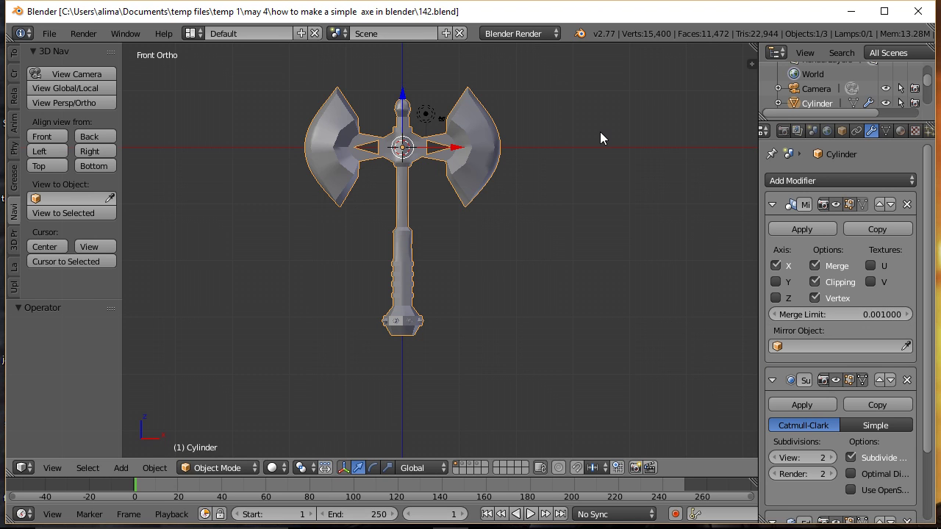
Move the smoothed double-bladed axe about -74.3 units along the X axis
{"action": "middle_click_drag", "start_coordinate": [601, 135], "coordinate": [609, 230], "text": "ctrl"}
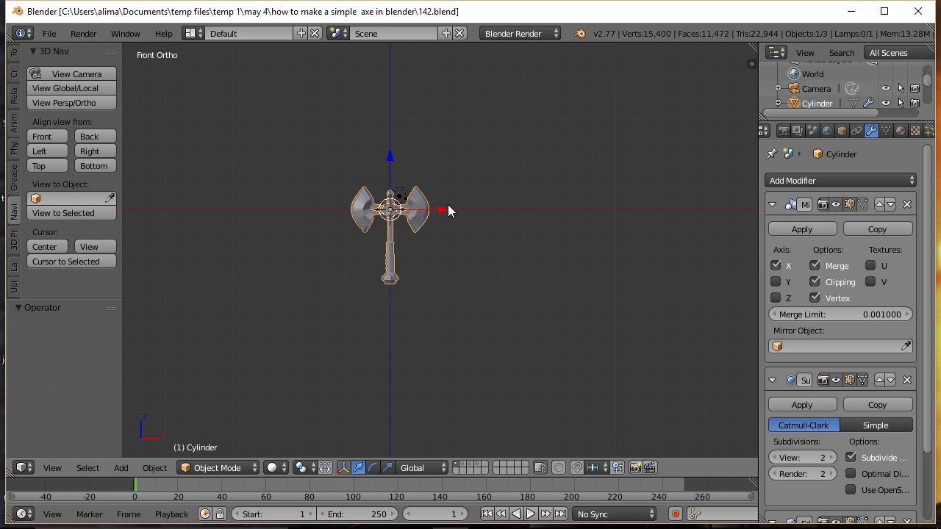
{"action": "key", "text": "g"}
{"action": "key", "text": "x"}
{"action": "left_click", "coordinate": [280, 217]}
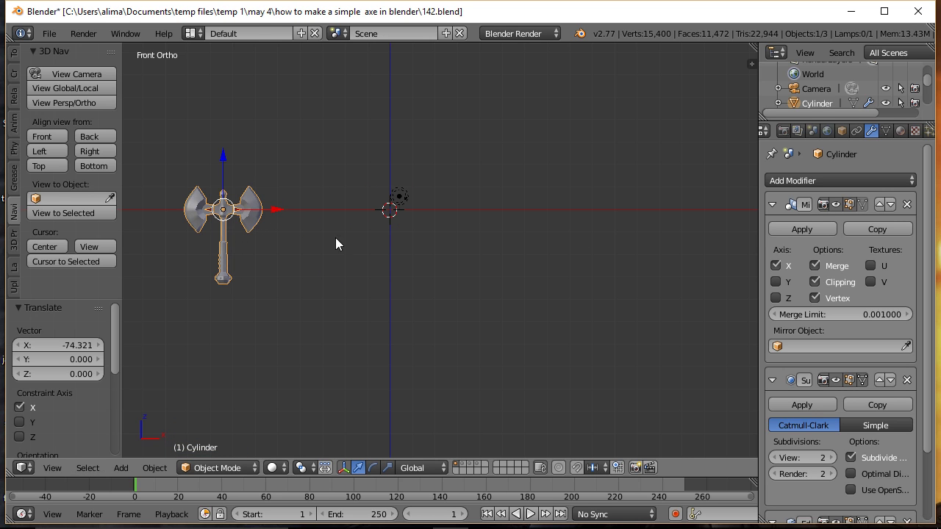
Also display the layer with the long-handled axe and move that axe about -32.4 units along X
{"action": "left_click", "coordinate": [464, 464], "text": "shift"}
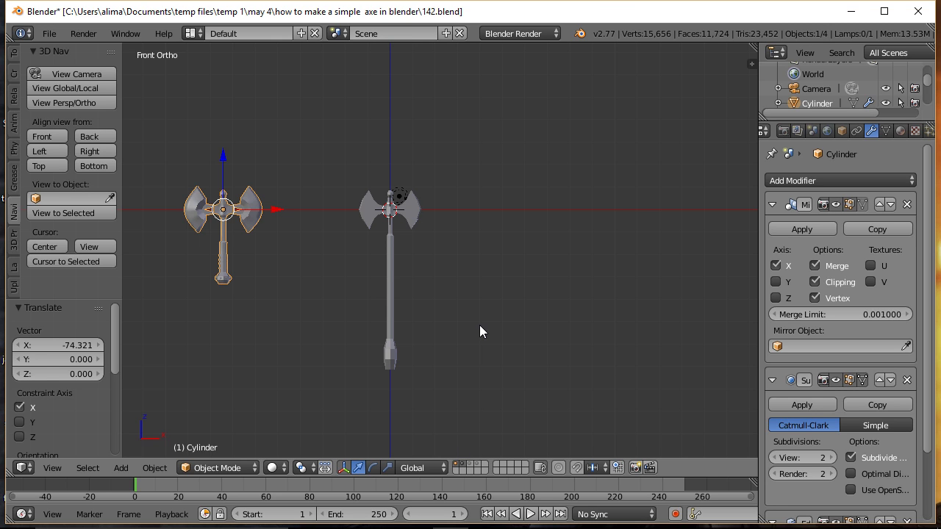
{"action": "right_click", "coordinate": [414, 213]}
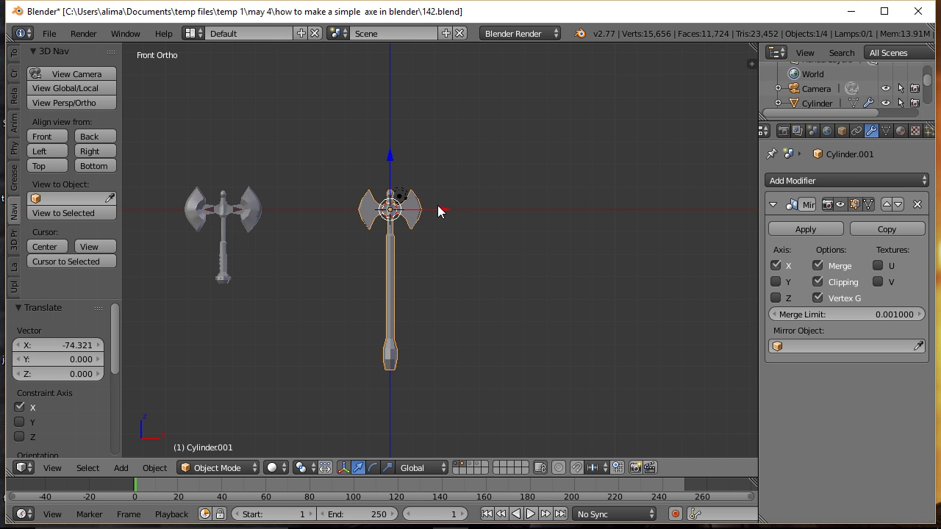
{"action": "key", "text": "g"}
{"action": "key", "text": "x"}
{"action": "left_click", "coordinate": [368, 210]}
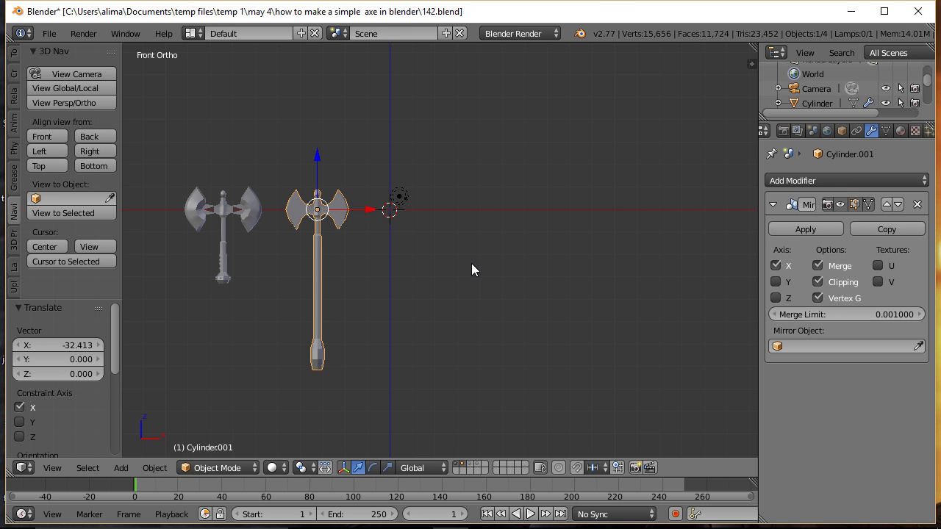
Also display the layer with the short axe with mismatched blades and move that axe about 47.8 units along X
{"action": "left_click", "coordinate": [475, 464], "text": "shift"}
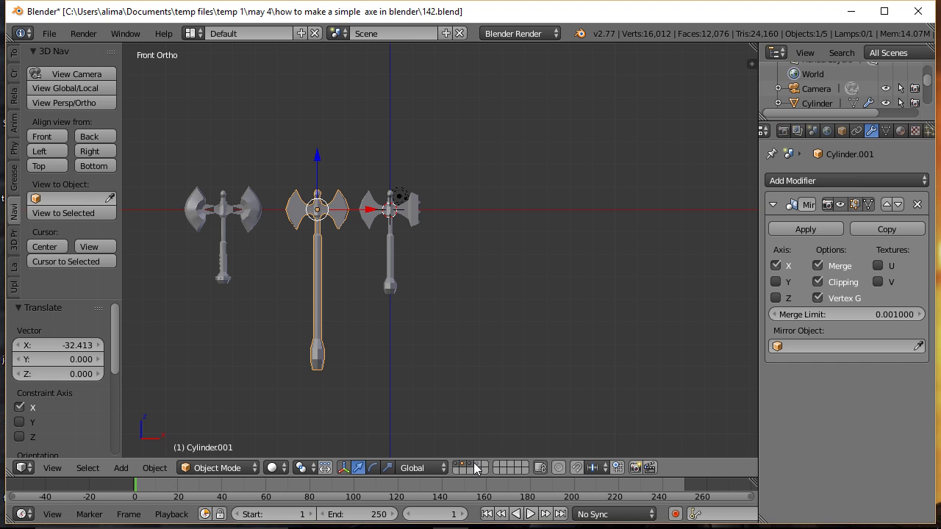
{"action": "right_click", "coordinate": [415, 219]}
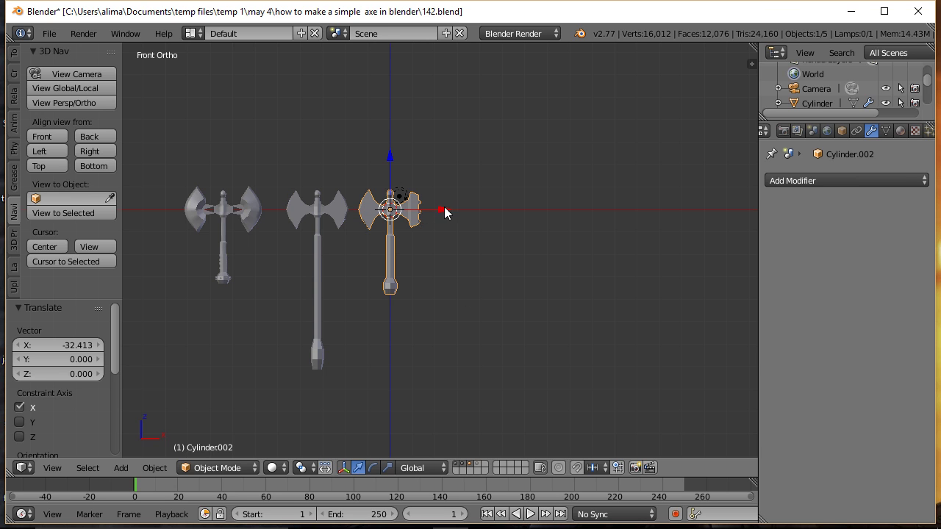
{"action": "key", "text": "g"}
{"action": "key", "text": "x"}
{"action": "left_click", "coordinate": [552, 216]}
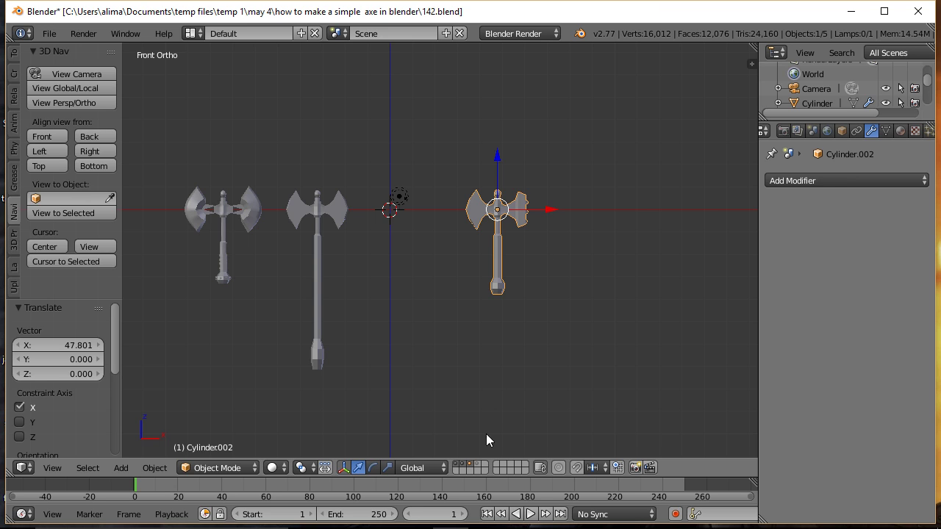
Also display the layer with the spear-tipped axe, deselect everything and save the file as 143.blend
{"action": "left_click", "coordinate": [477, 464], "text": "shift"}
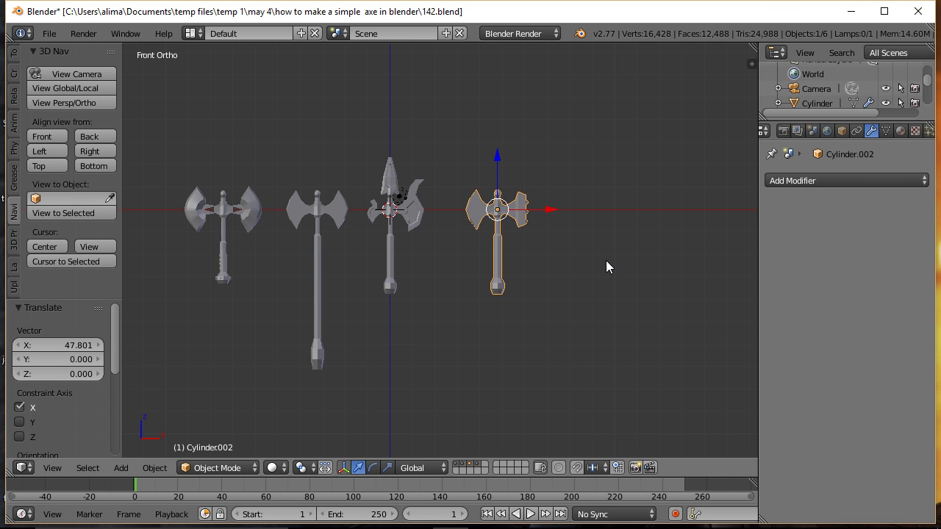
{"action": "key", "text": "a"}
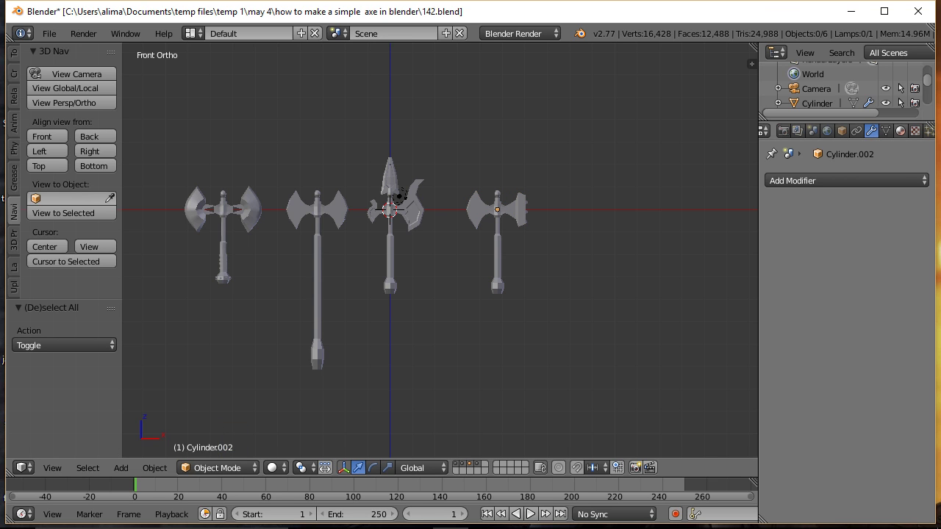
{"action": "key", "text": "ctrl+alt+s"}
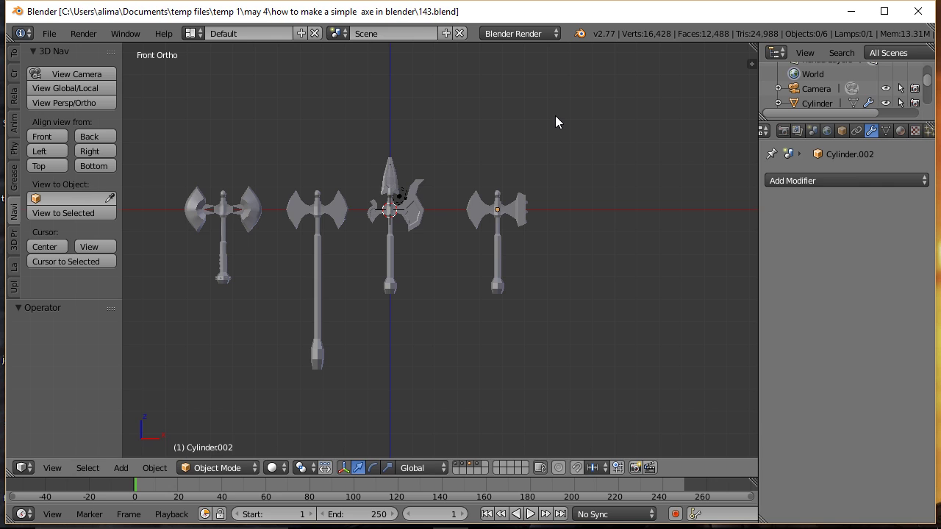
{"action": "middle_click_drag", "start_coordinate": [555, 116], "coordinate": [630, 126], "text": "shift"}
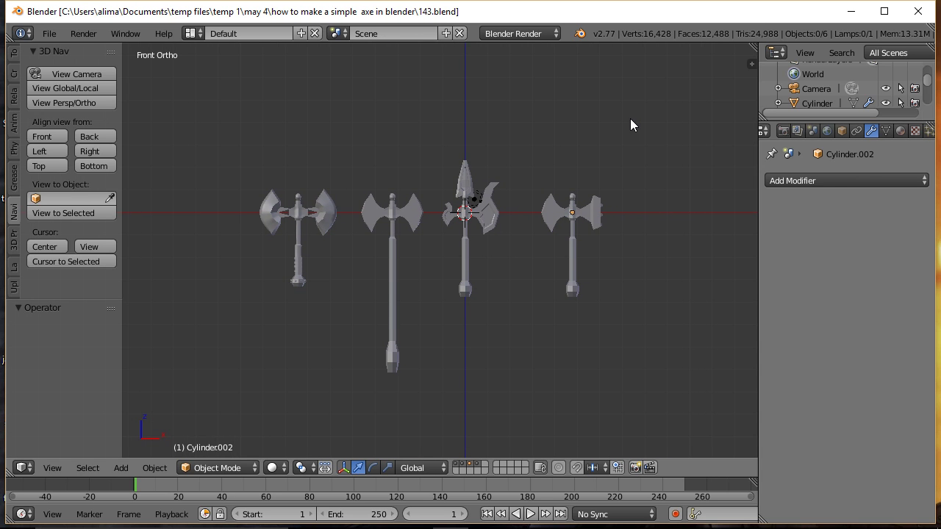